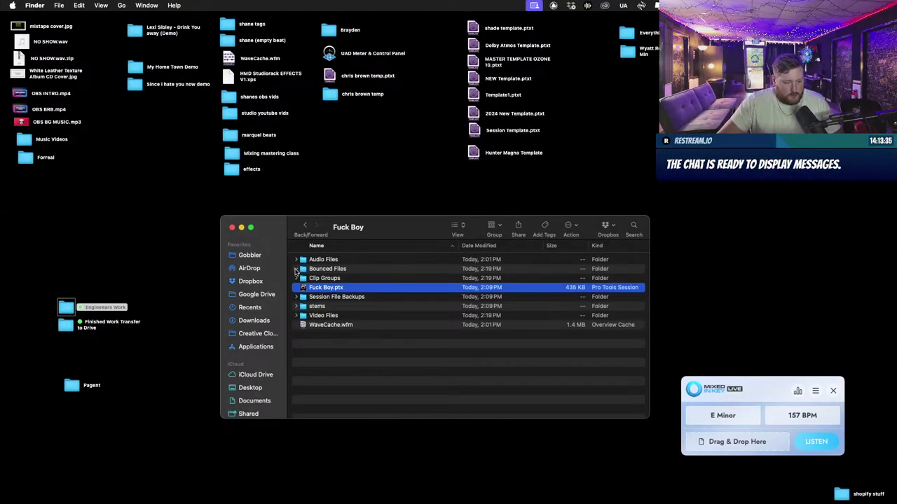
Step: Load FUCK BOY ruff mix2.mp3 from the stems folder into Mixed In Key Live for key and tempo analysis and return to Pro Tools
click(297, 306)
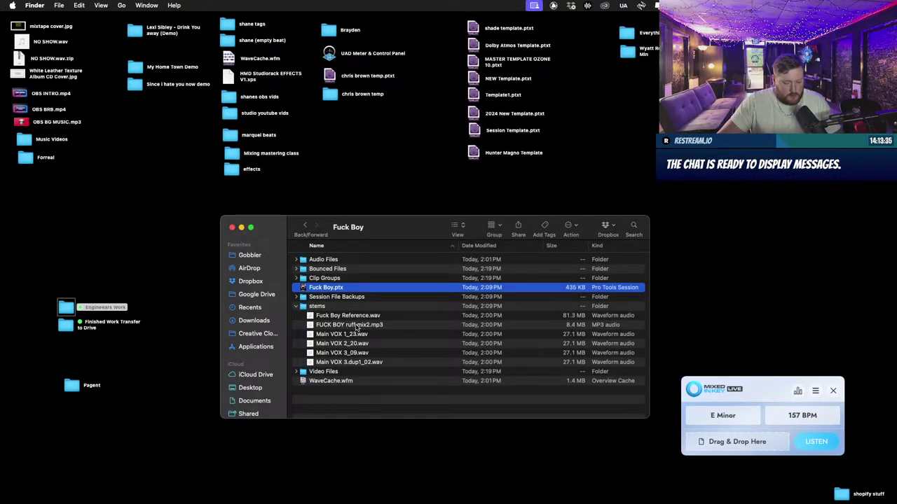
click(358, 326)
drag(359, 327, 733, 441)
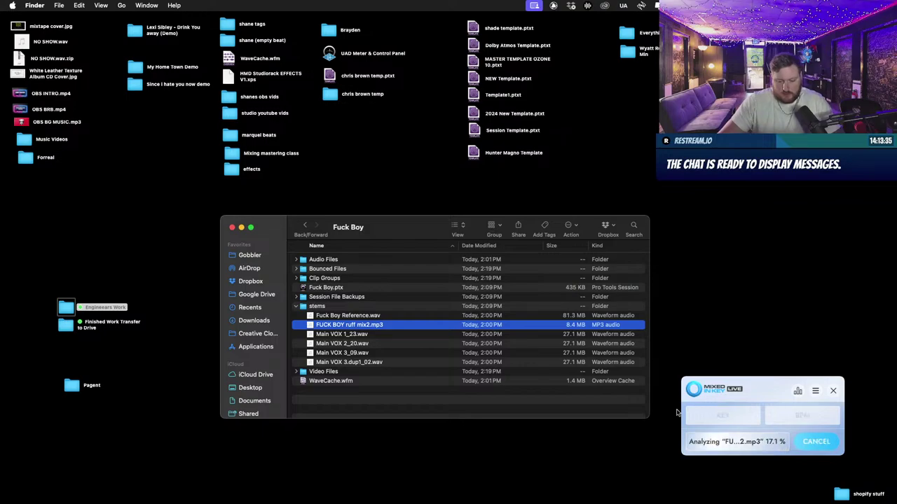
key(ctrl+Right)
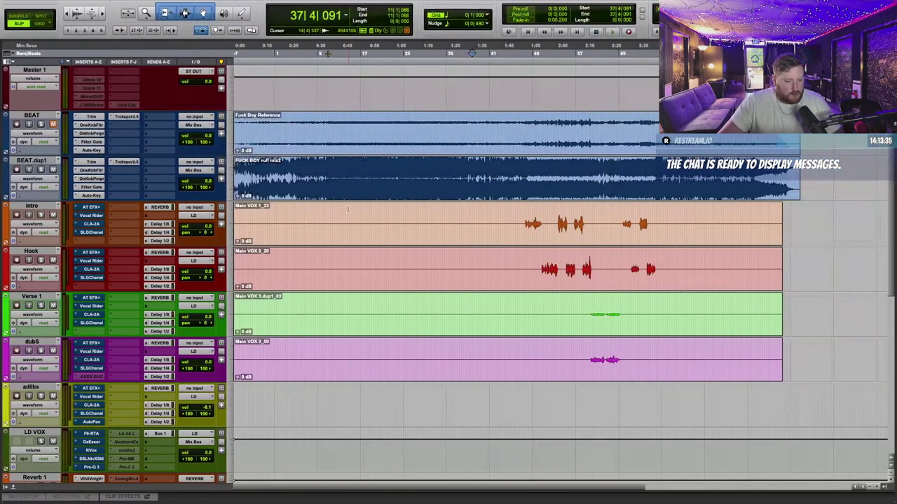
Step: Duplicate the Hook track once without its active playlist, inserting the copy after the selected track
right_click(28, 255)
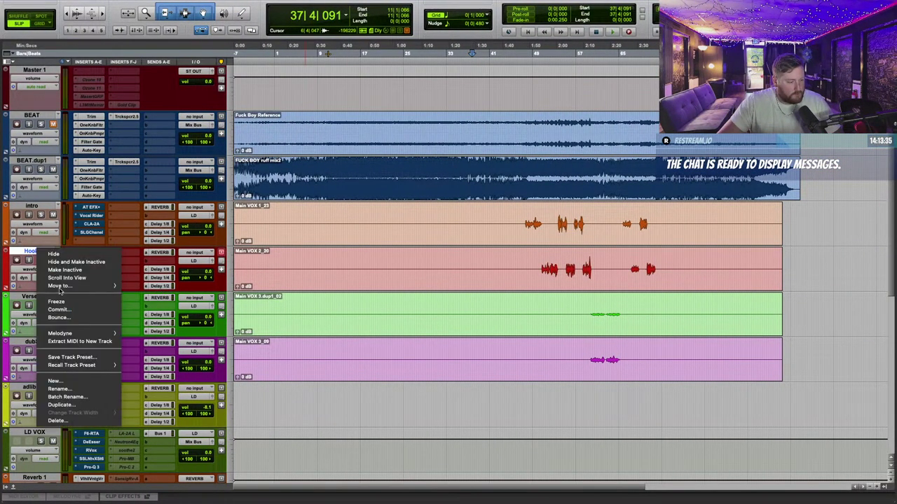
click(63, 407)
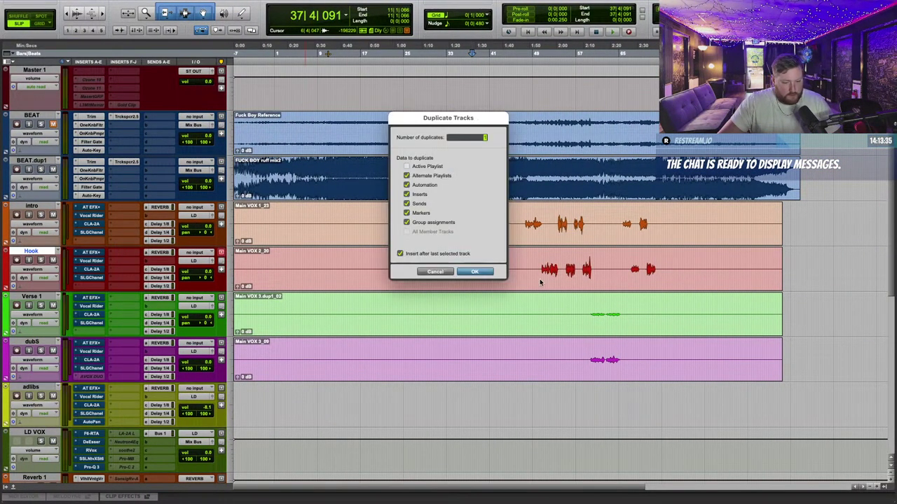
click(489, 276)
Step: Move the Main VOX 1_23 clip from the intro track onto the duplicated Hook track and hide the emptied intro track
drag(532, 239, 500, 315)
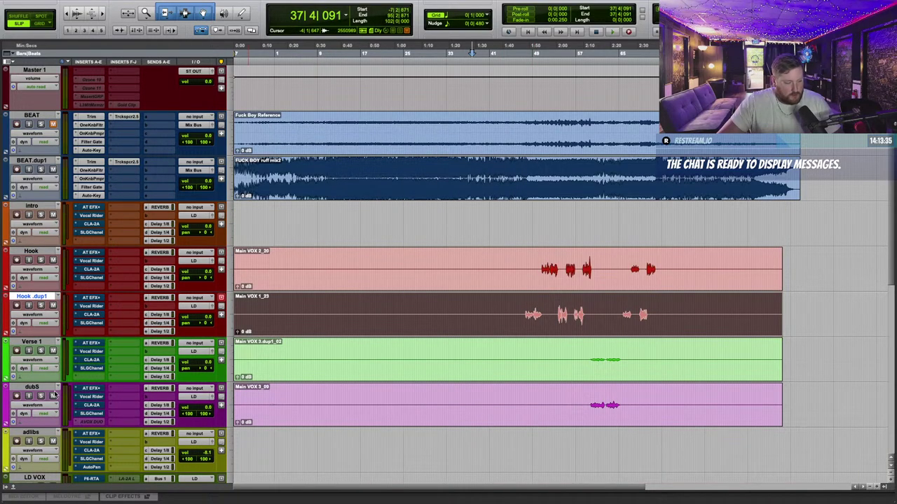
click(552, 232)
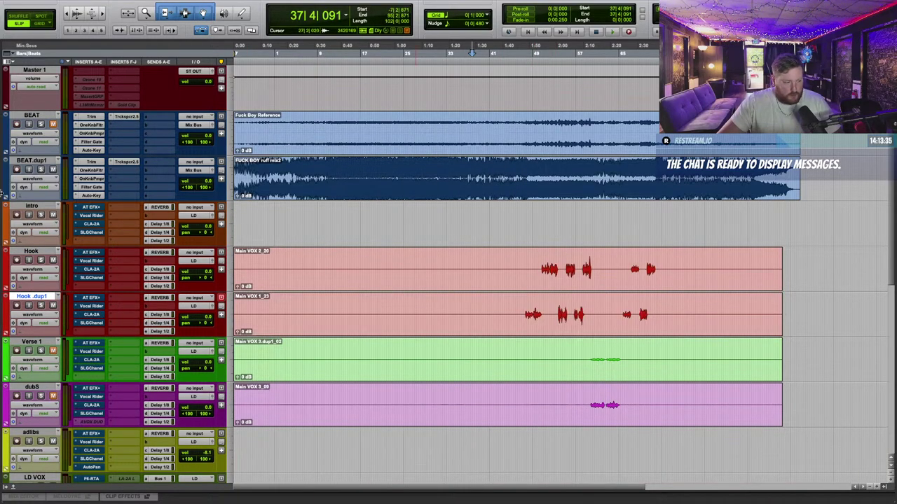
right_click(32, 206)
click(99, 222)
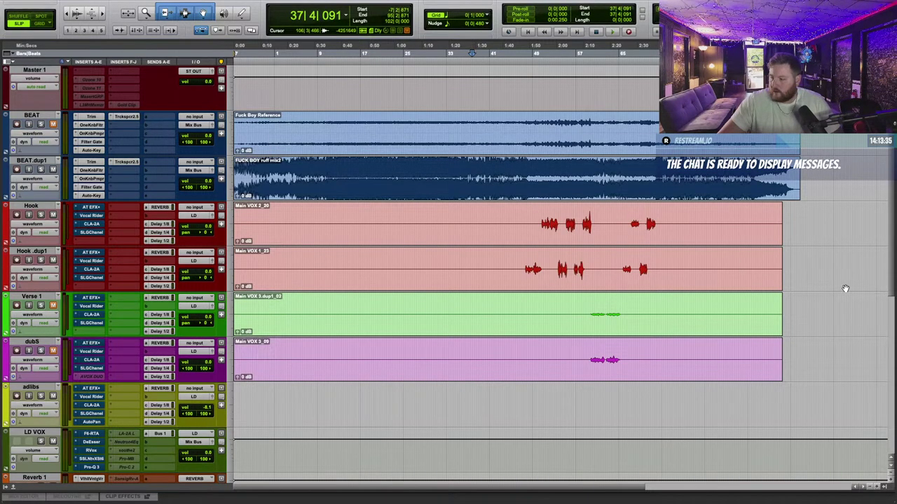
Step: Play the session from about bar 19 and look through the vocal clips along the timeline
key(space)
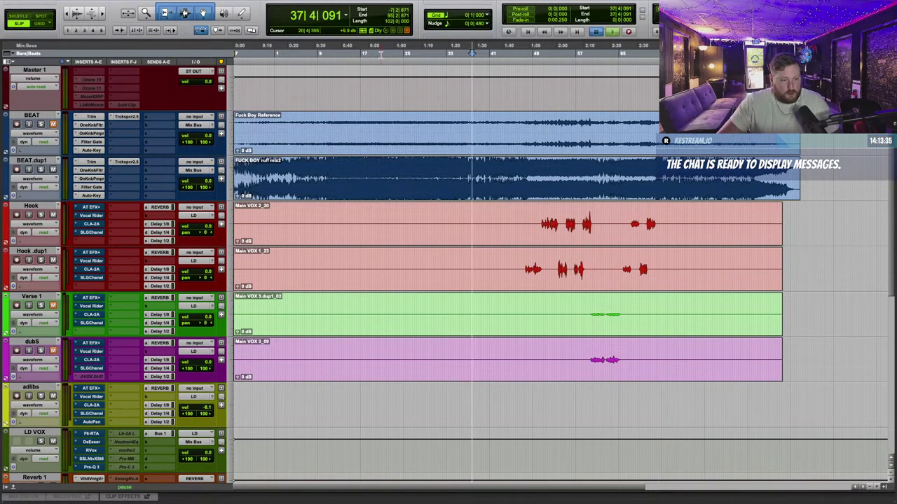
click(374, 54)
key(space)
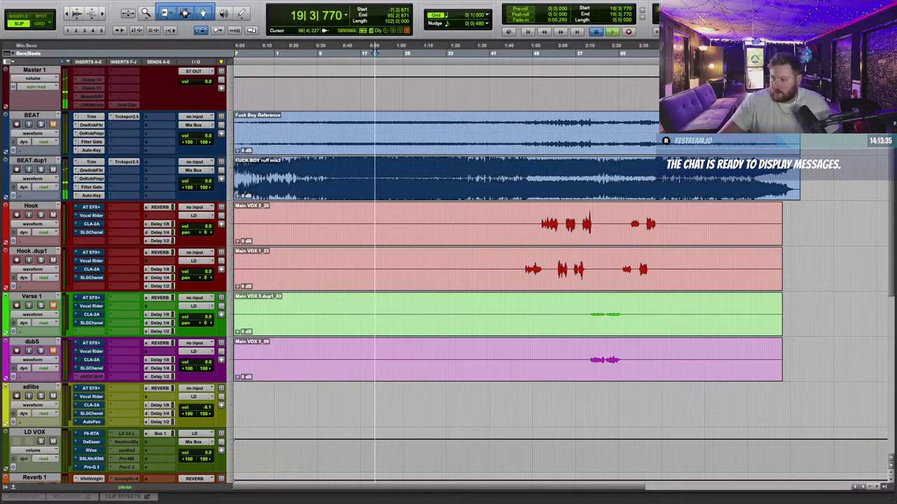
key(t)
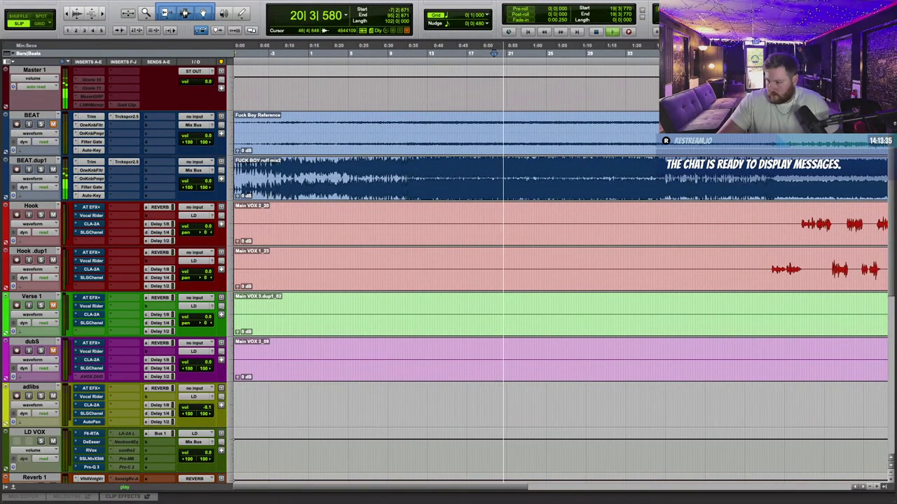
scroll(446, 200, right, 3)
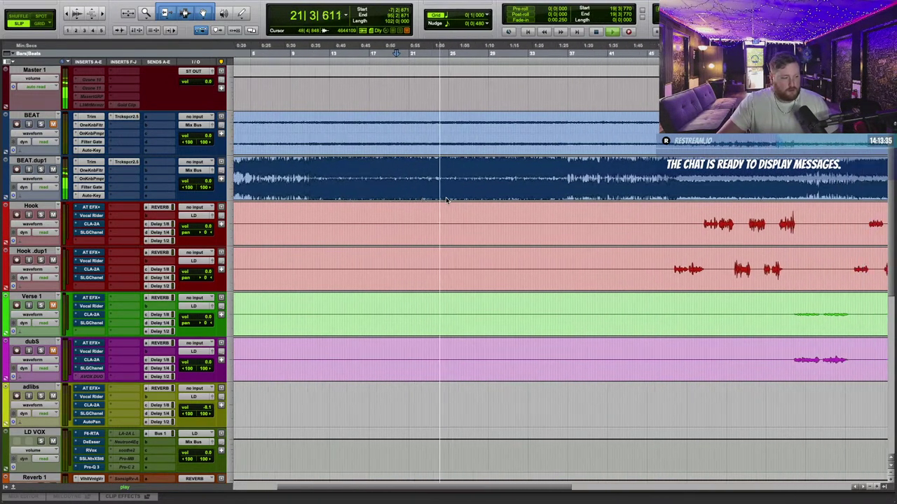
scroll(446, 199, right, 1)
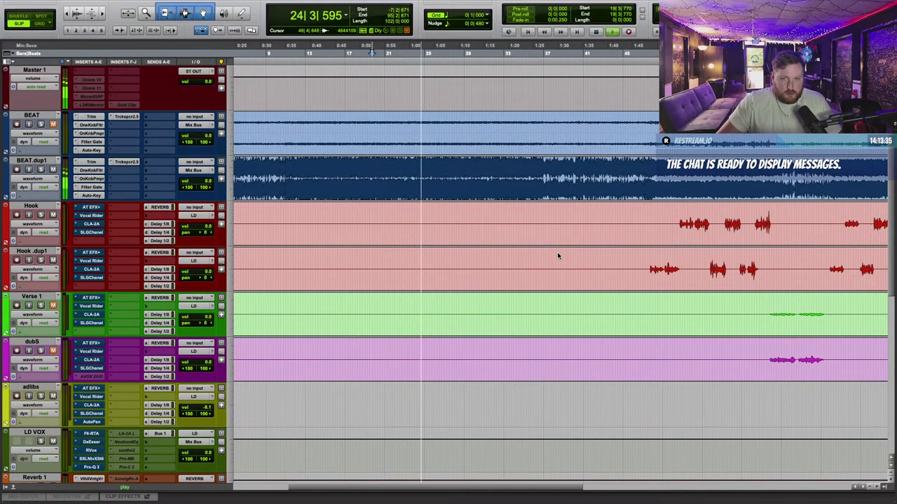
scroll(557, 251, right, 15)
scroll(686, 253, left, 15)
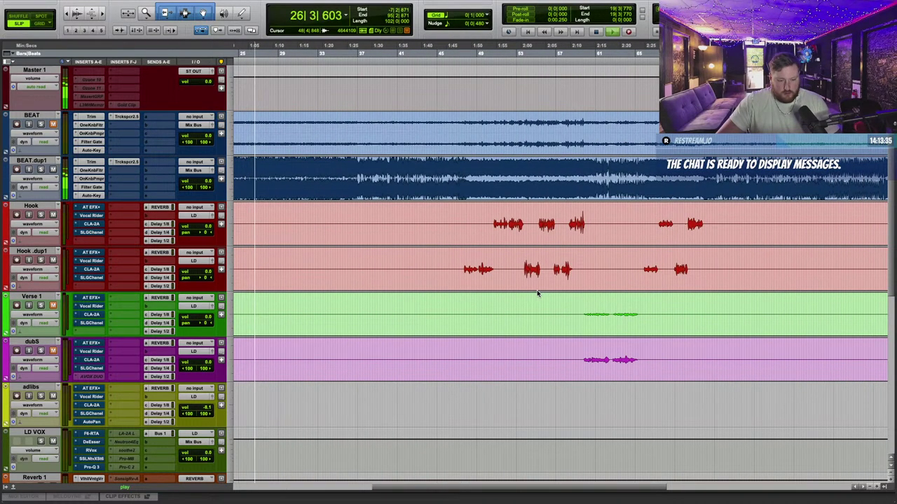
Step: Reorder the tracks so that Hook .dup1 sits above Hook
click(484, 286)
drag(30, 251, 34, 208)
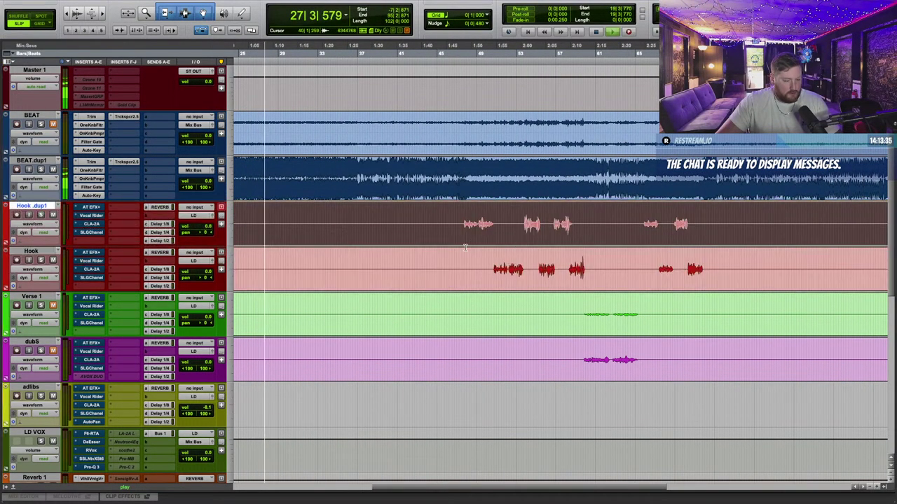
scroll(512, 337, down, 3)
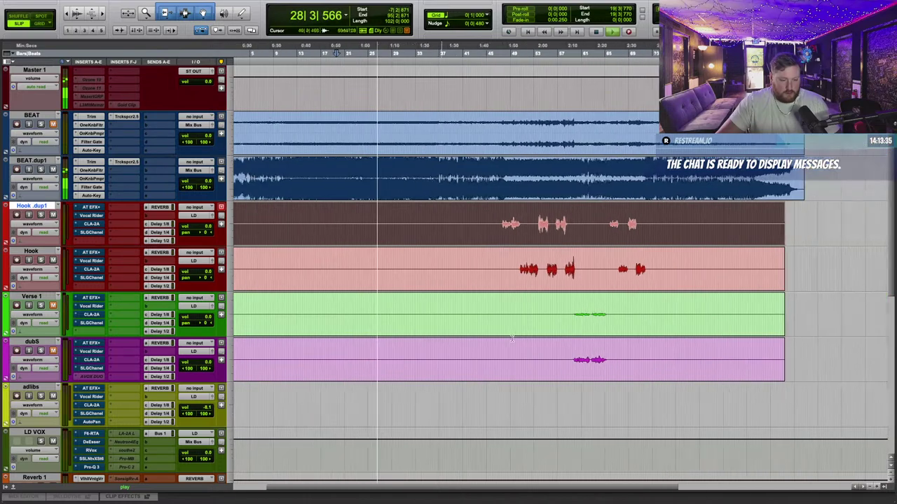
Step: Check the rough mix's analysis in Mixed In Key Live and set the Pro Tools session tempo to 159 BPM
key(ctrl+Left)
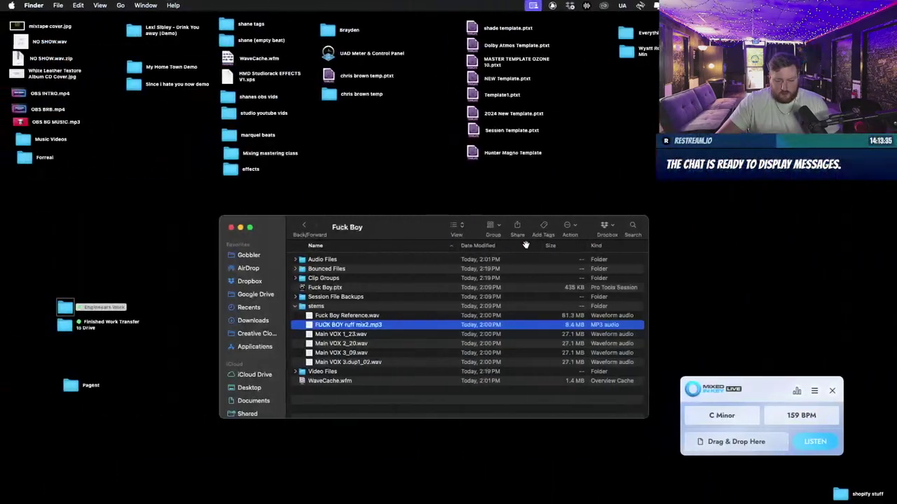
key(ctrl+Right)
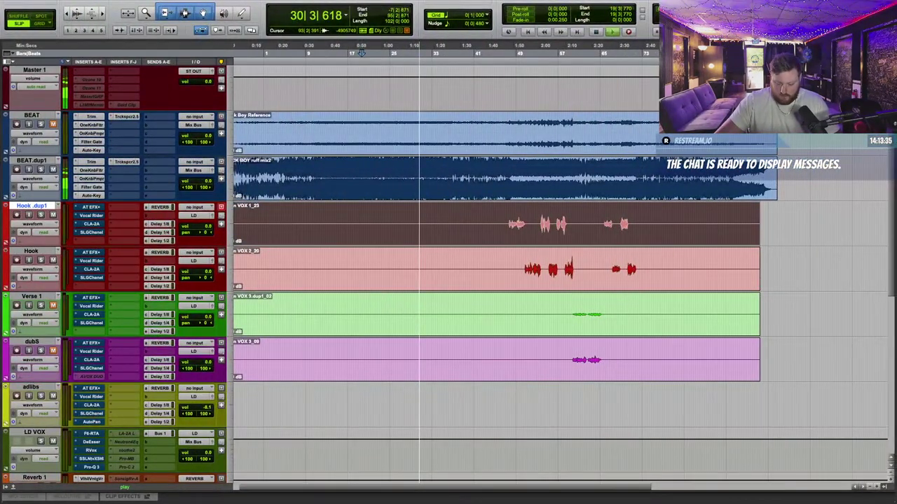
key(Return)
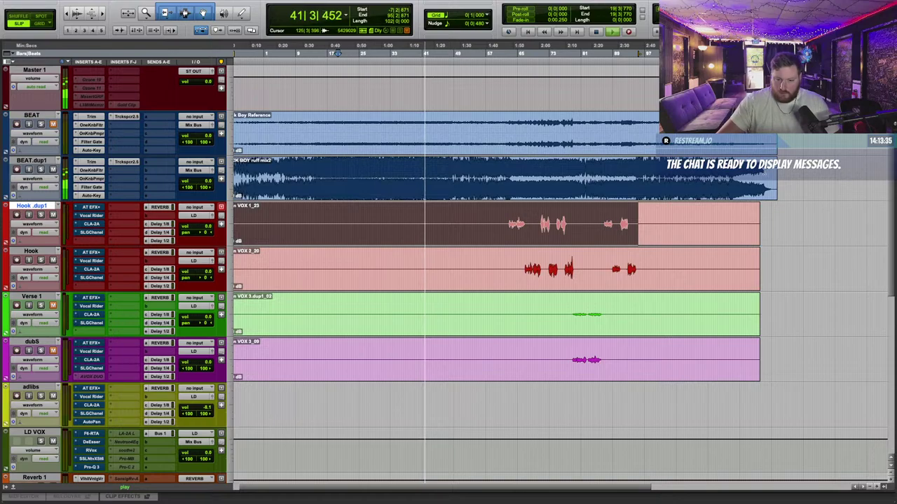
Step: Select all clips on the beat and vocal tracks and shift them together just under one bar later against the bar grid
drag(792, 140, 206, 352)
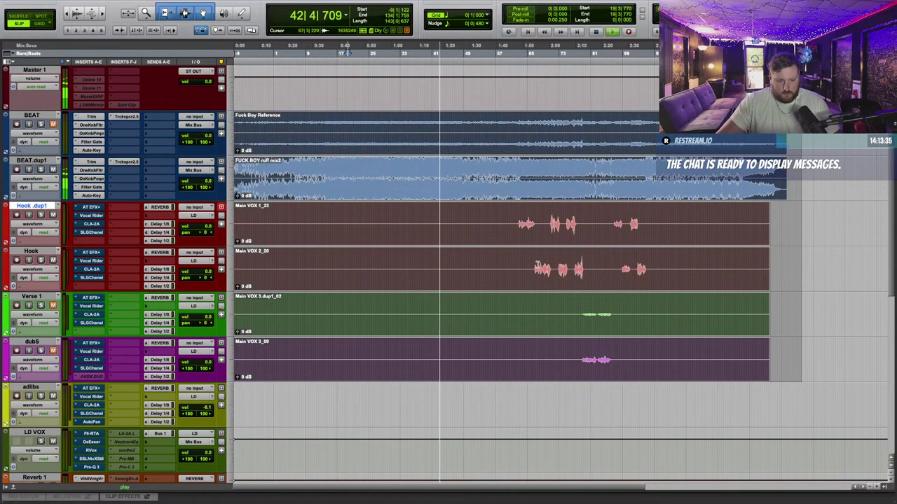
key(t)
key(t)
key(t)
scroll(432, 173, right, 10)
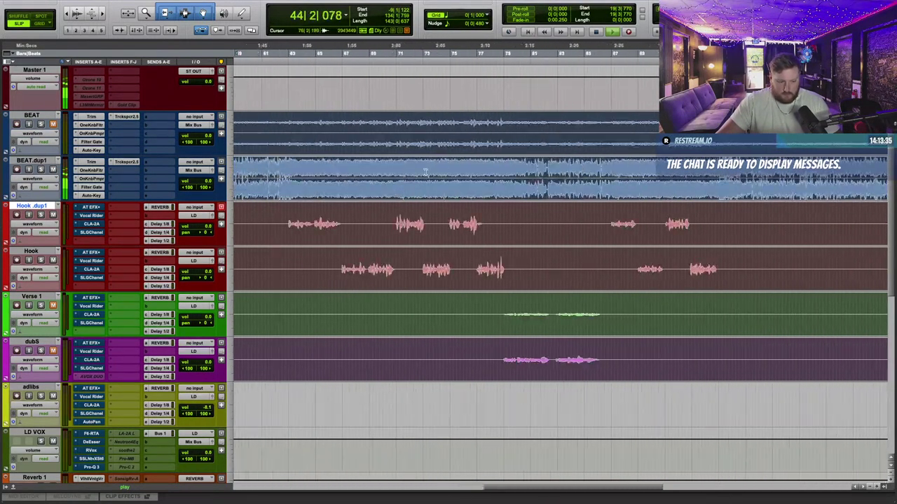
scroll(432, 173, left, 2)
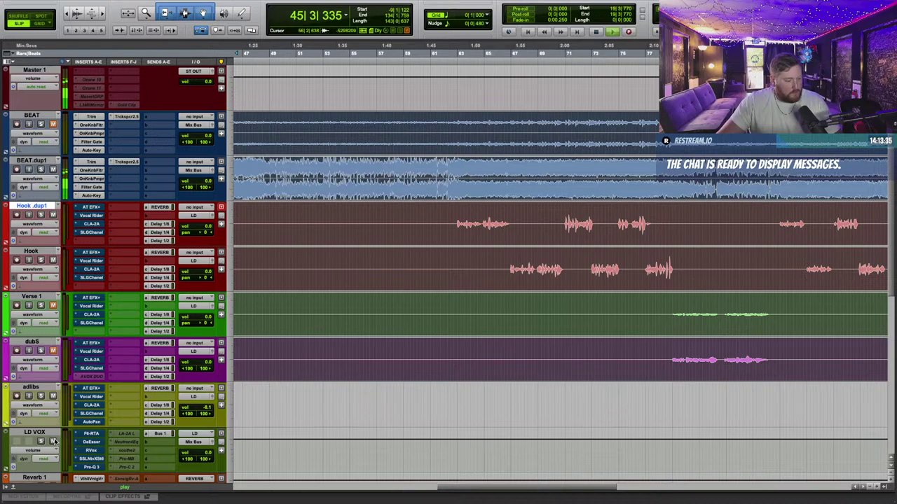
scroll(508, 216, left, 2)
key(t)
key(t)
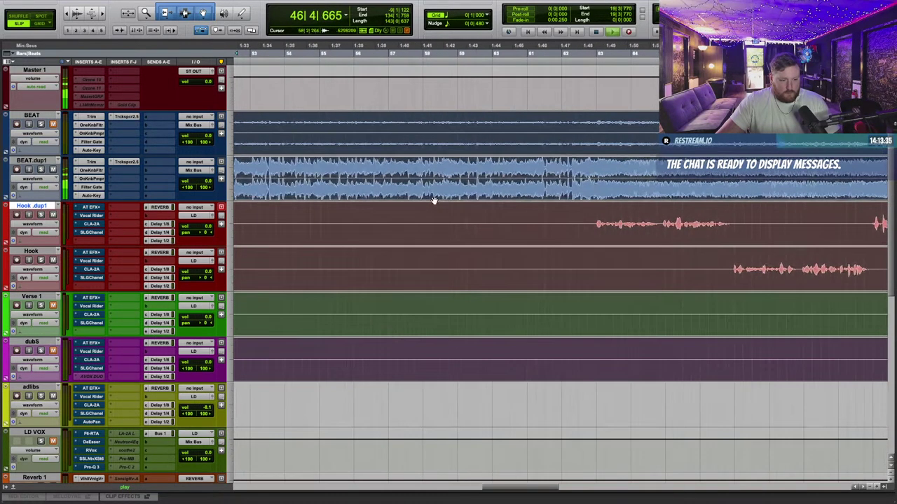
scroll(433, 202, left, 3)
scroll(527, 62, right, 5)
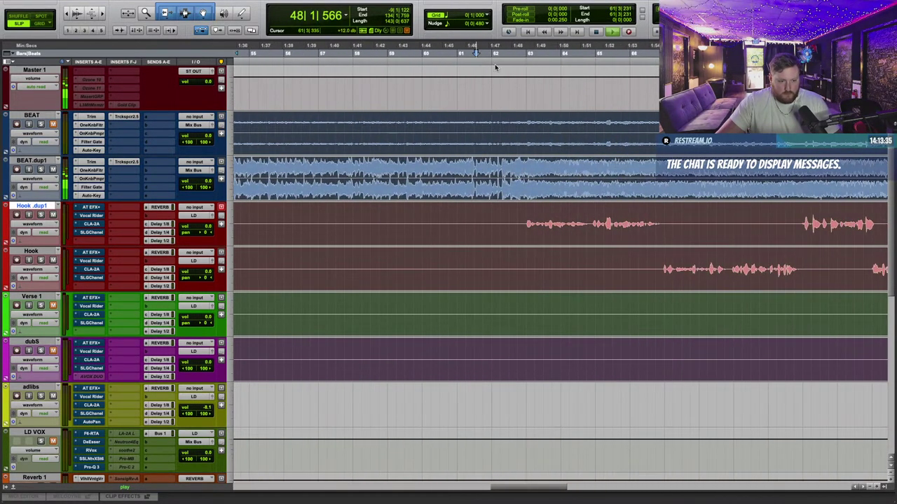
key(t)
key(t)
scroll(523, 194, right, 3)
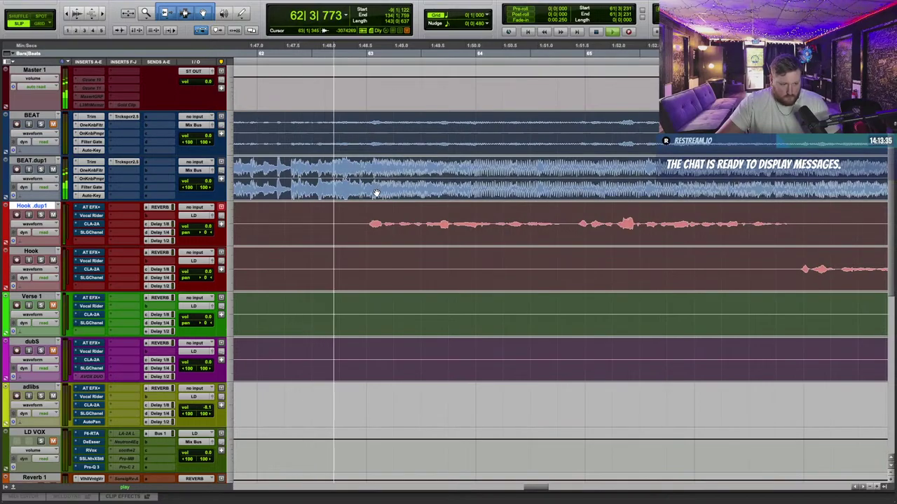
drag(376, 193, 478, 192)
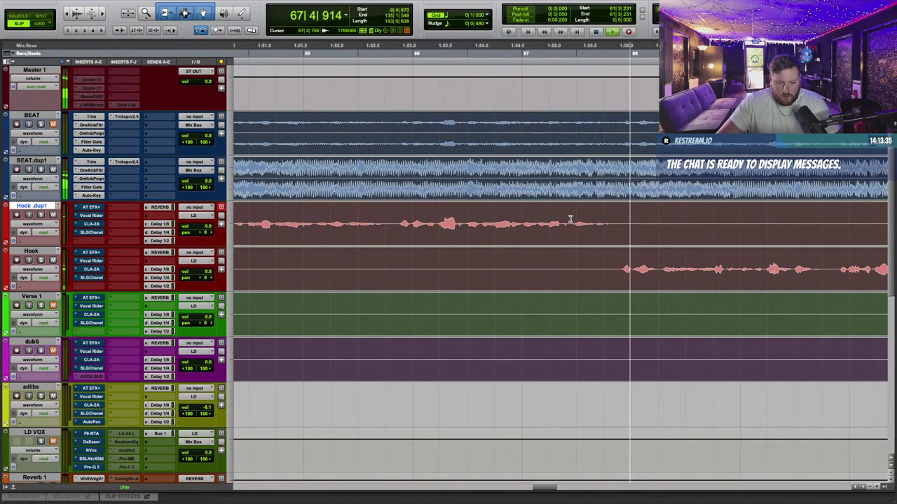
Step: Review the shifted clips across the timeline during playback, clear the selection and stop playback
key(r)
key(r)
key(r)
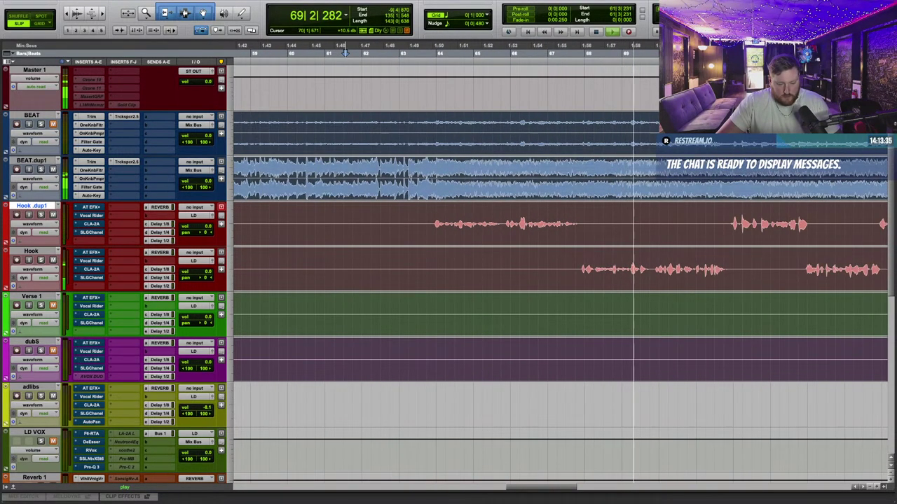
key(r)
key(r)
key(r)
key(r)
click(566, 412)
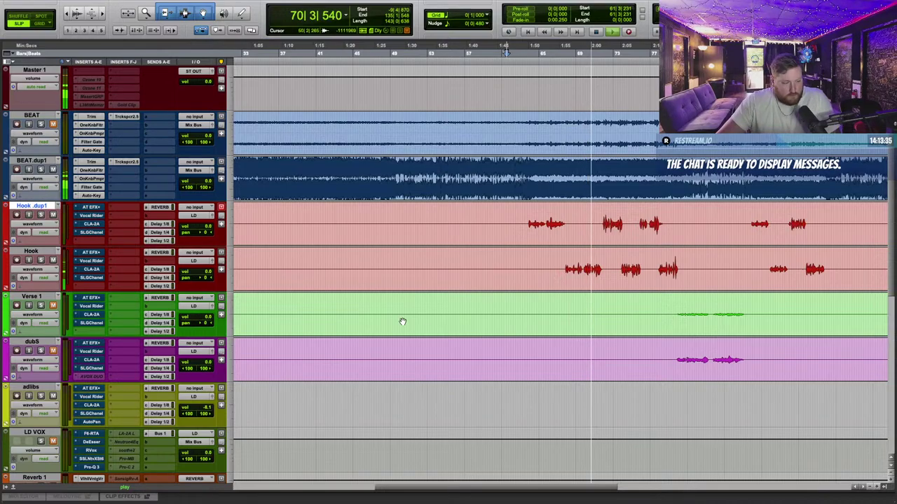
key(space)
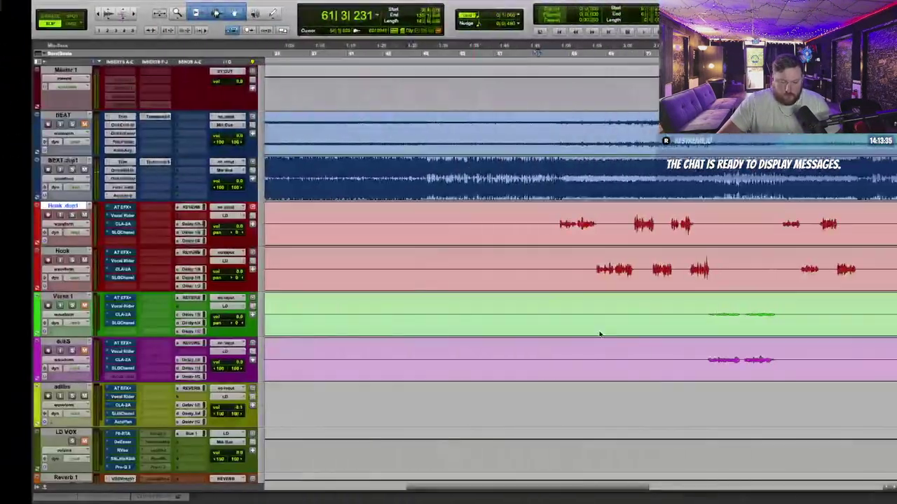
Step: Set Auto-Tune EFX+ on Hook .dup1 to the Minor scale with bypass off and copy it to the Hook track
click(92, 208)
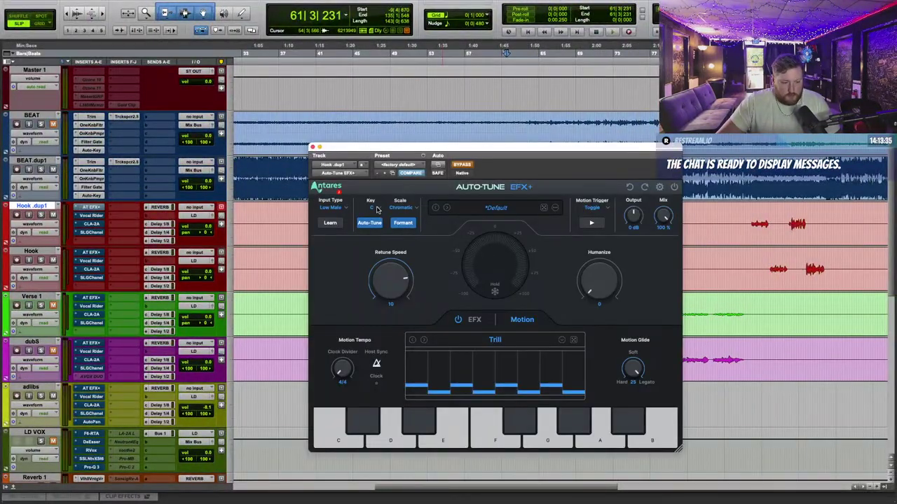
click(414, 229)
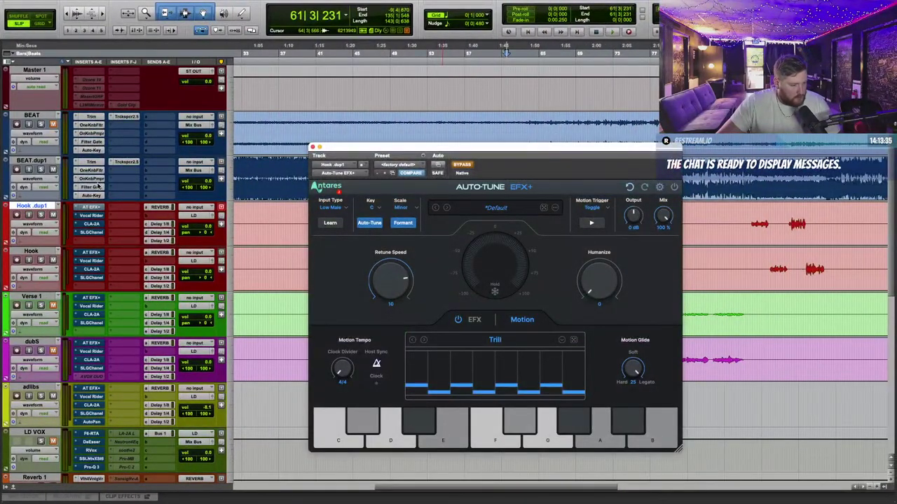
drag(95, 209, 100, 252)
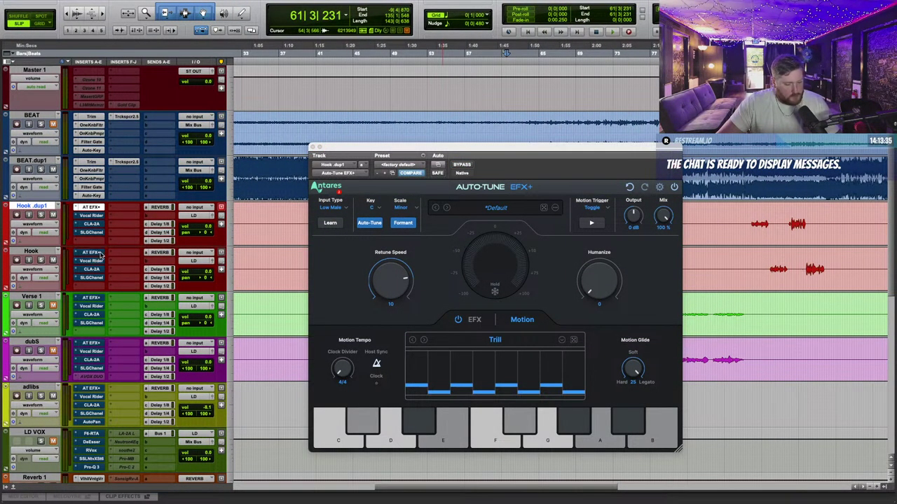
click(311, 147)
Step: Trim the empty lead-in before the first vocals from the clips on the Hook .dup1, Hook, Verse 1 and dubS tracks
scroll(570, 295, right, 2)
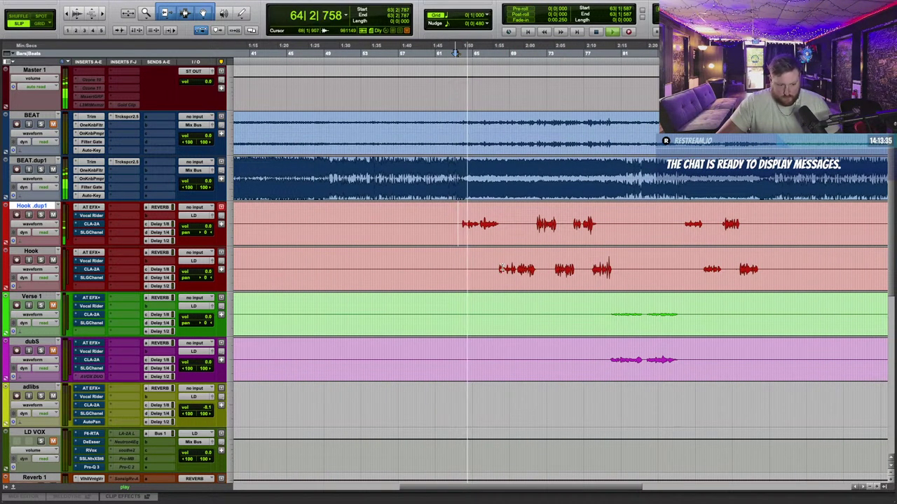
key(a)
click(494, 269)
key(a)
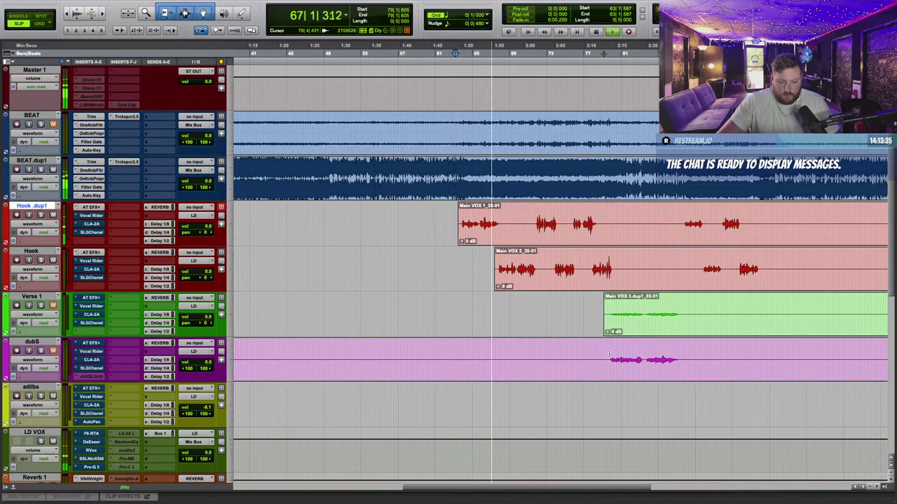
key(semicolon)
key(a)
key(r)
scroll(519, 236, left, 5)
click(328, 258)
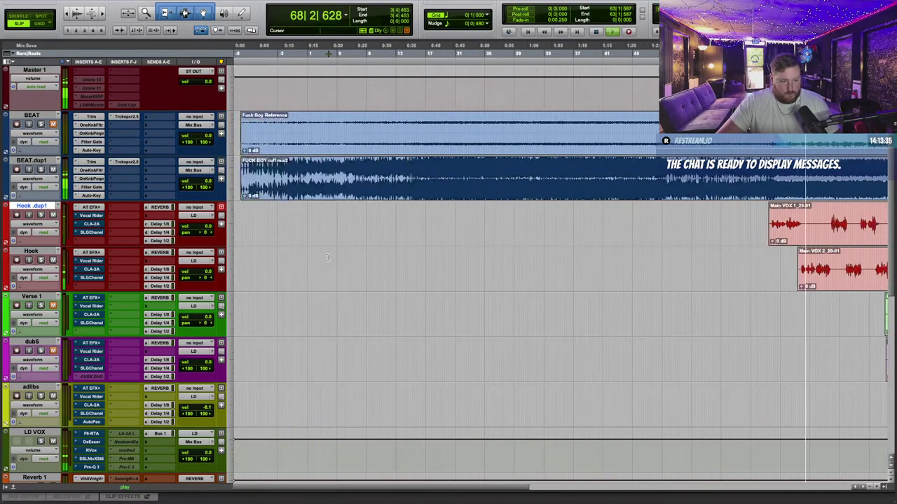
Step: Set the BEAT.dup1 clip's gain to -2.1 dB and bypass the track's Trim plug-in
drag(244, 198, 249, 203)
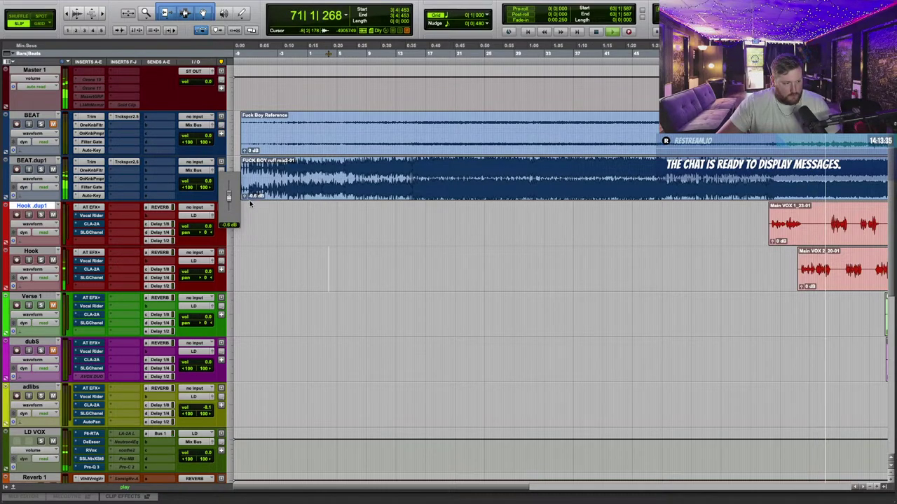
drag(249, 203, 258, 195)
key(space)
click(91, 163)
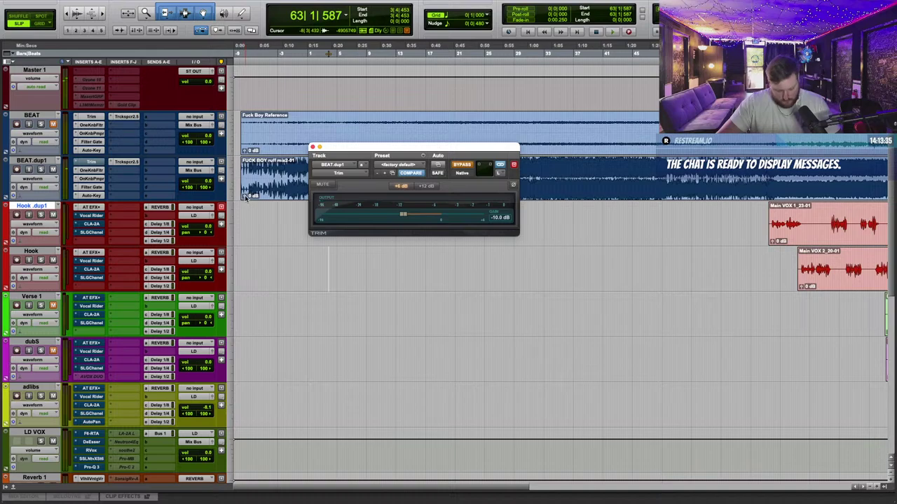
drag(245, 197, 260, 212)
key(super+space)
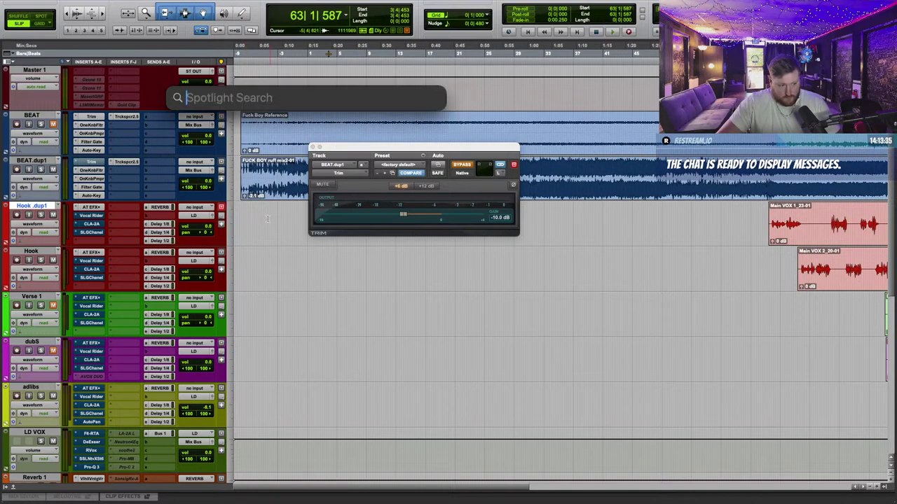
key(Escape)
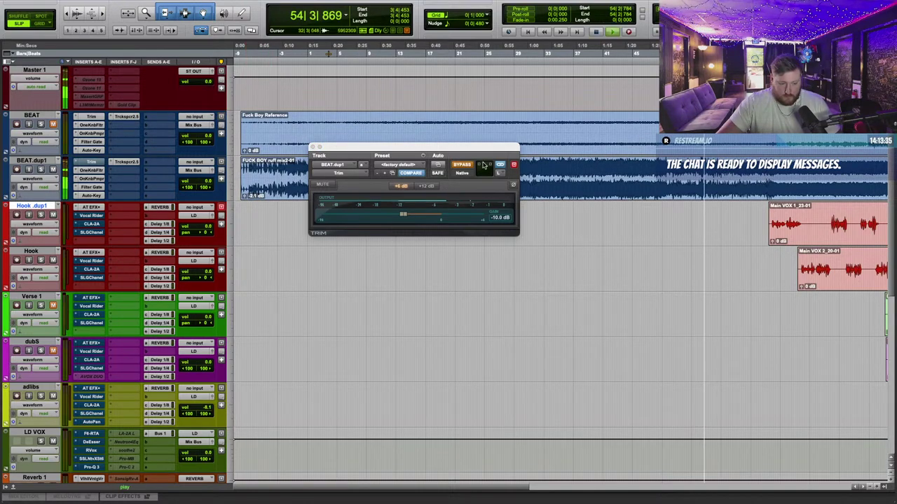
click(312, 148)
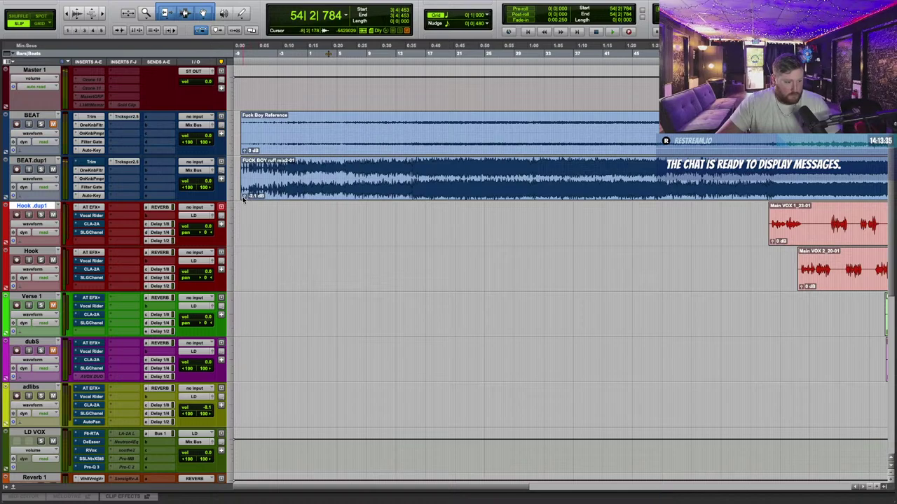
Step: Readjust the BEAT.dup1 clip's gain and set the track's volume to -18.9 dB during playback
drag(245, 196, 275, 228)
scroll(365, 239, right, 6)
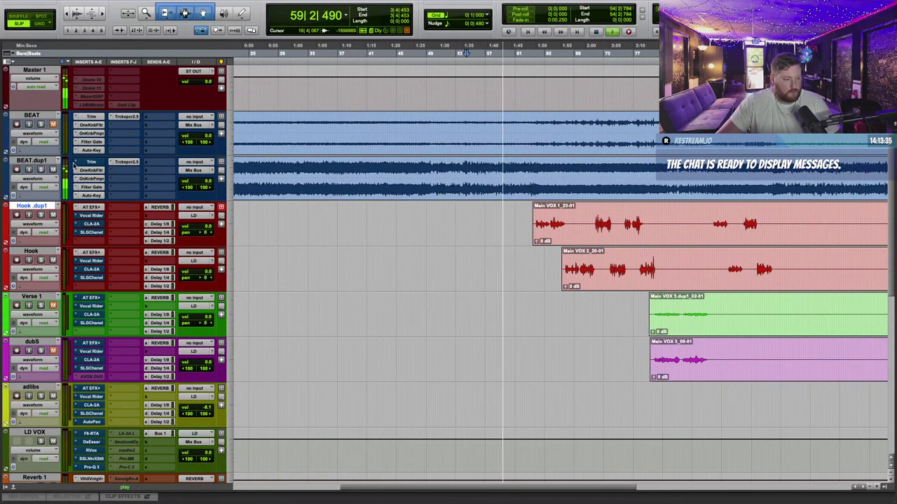
scroll(433, 280, right, 2)
scroll(434, 278, up, 3)
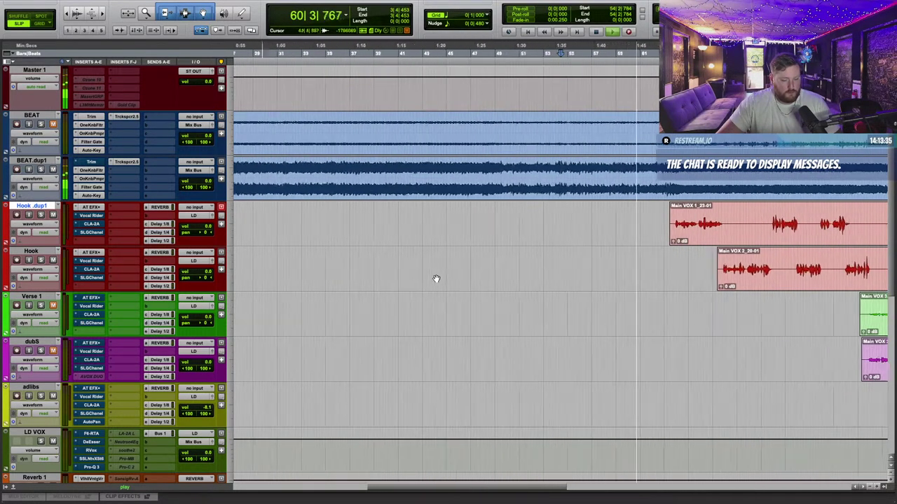
scroll(434, 280, right, 4)
scroll(434, 280, right, 2)
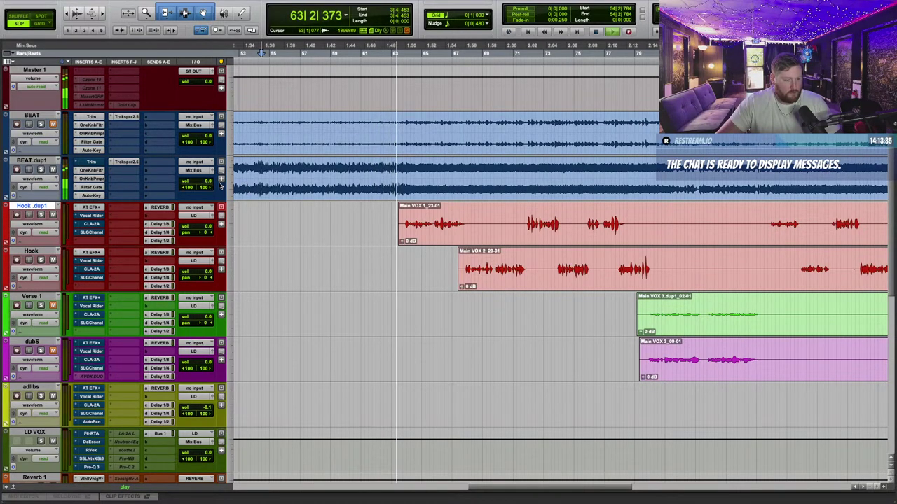
click(210, 184)
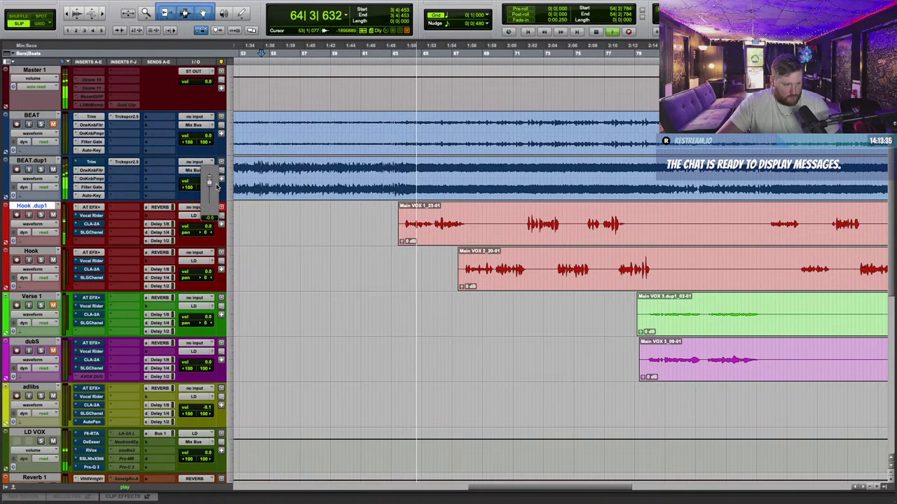
drag(243, 223, 319, 320)
click(426, 338)
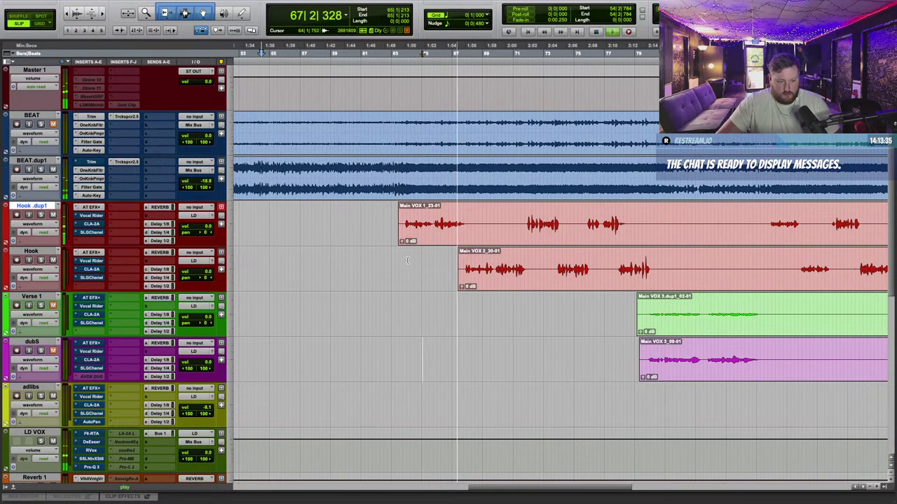
Step: Set Auto-Tune EFX+ on Hook .dup1 to Retune Speed 20, Humanize 35 and Motion Glide 0, and copy it to the Hook track
click(91, 207)
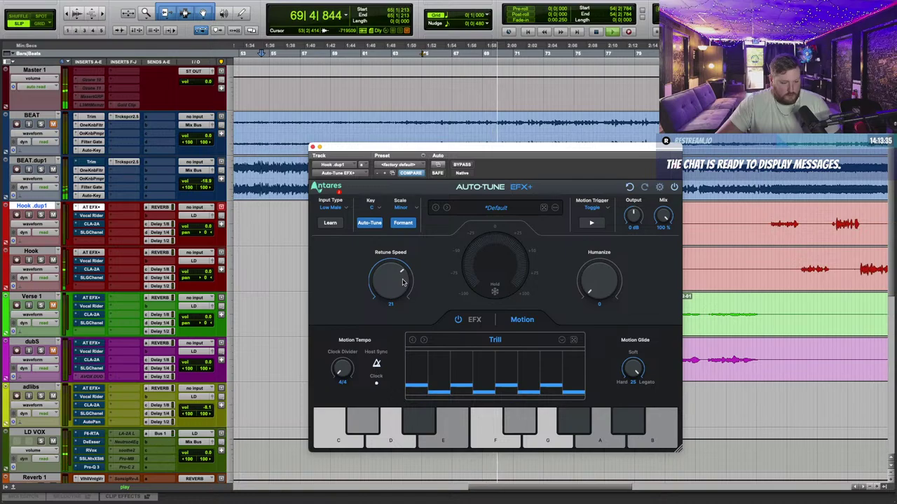
click(93, 232)
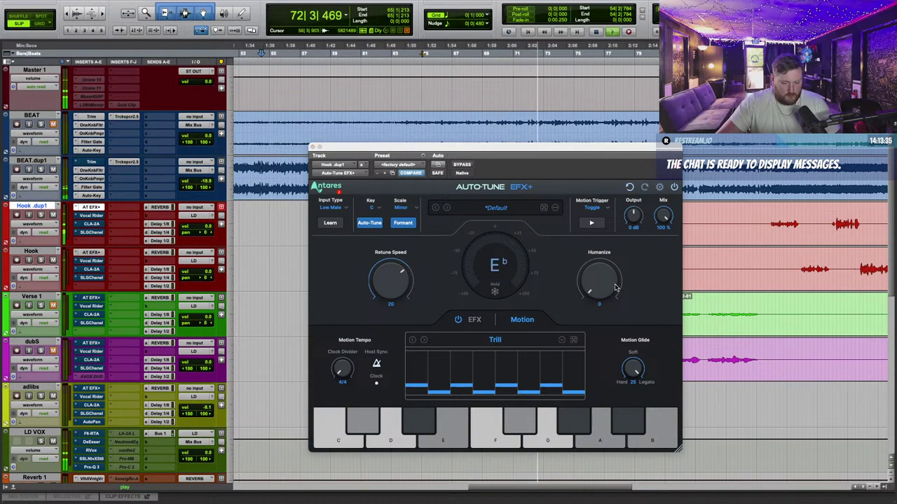
drag(612, 287, 620, 274)
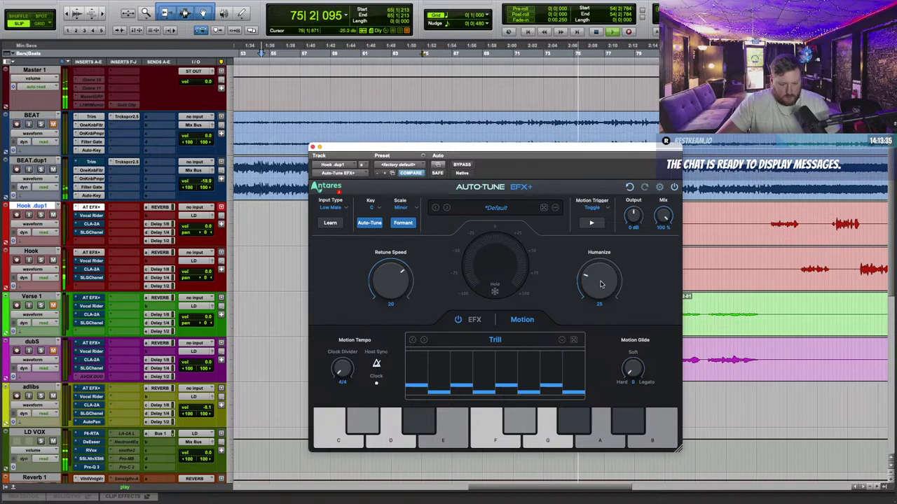
drag(604, 278, 607, 277)
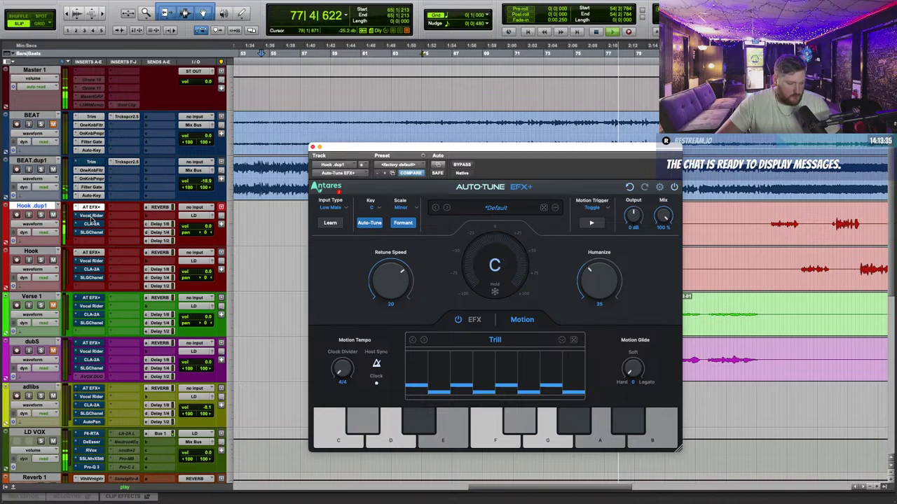
drag(96, 209, 101, 250)
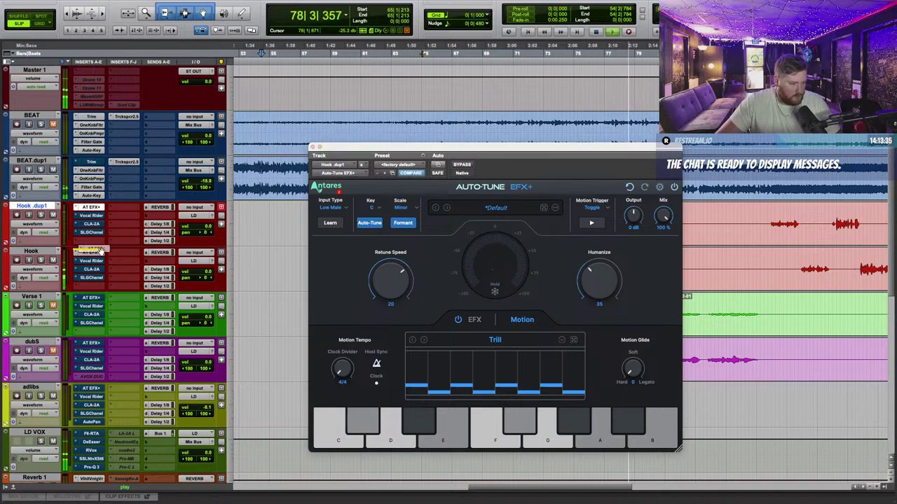
click(309, 147)
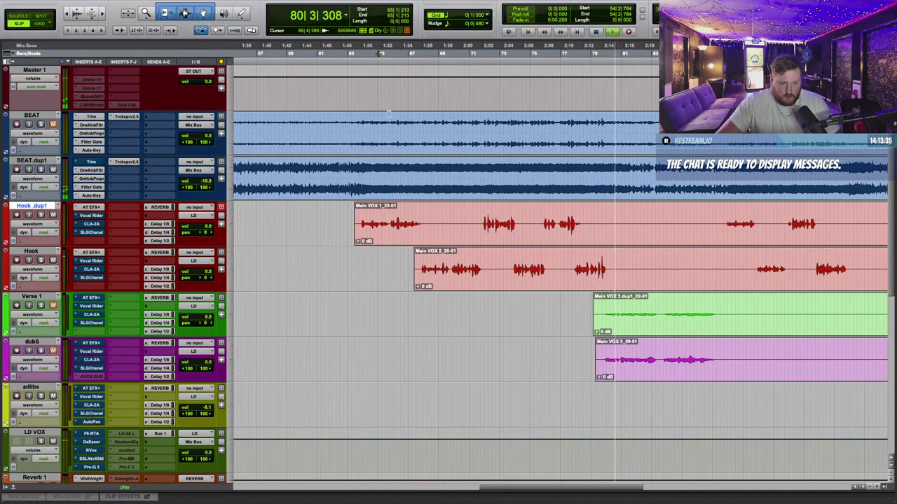
Step: Replay from just before bar 63 and raise the clip gain of the quieter phrases on Hook .dup1 and Hook
click(344, 54)
drag(337, 217, 441, 217)
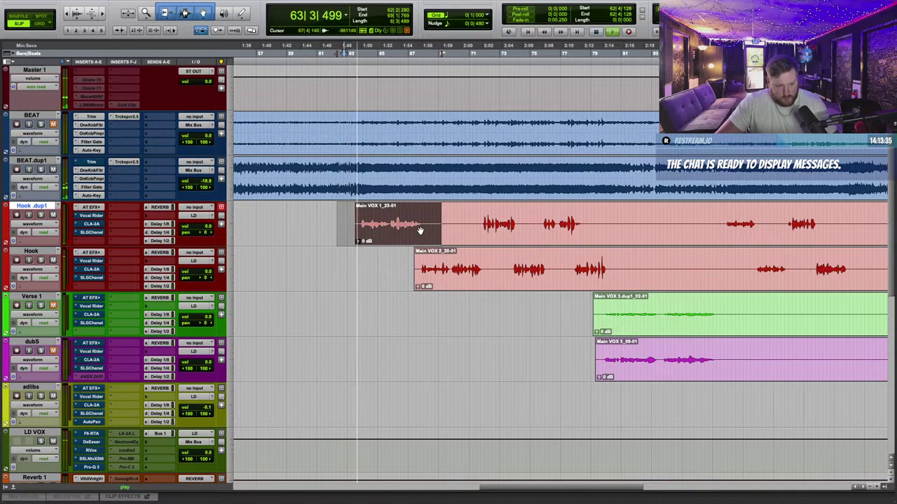
drag(333, 224, 449, 285)
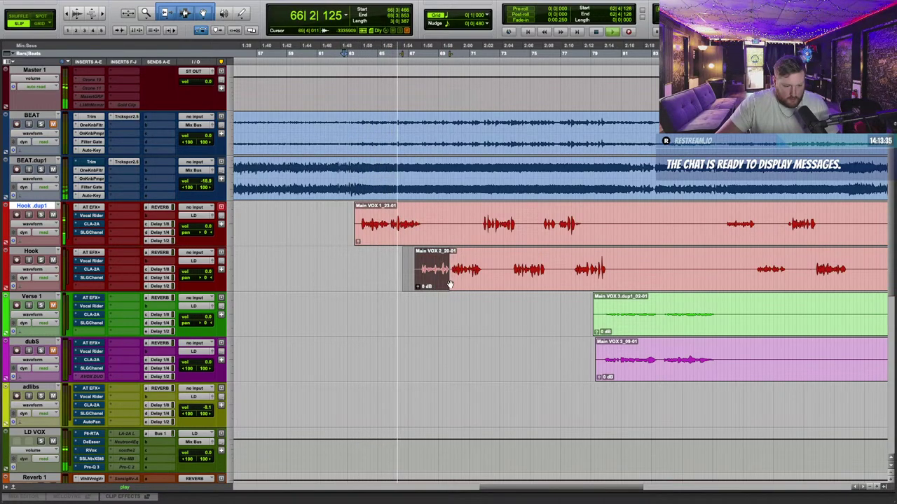
click(488, 318)
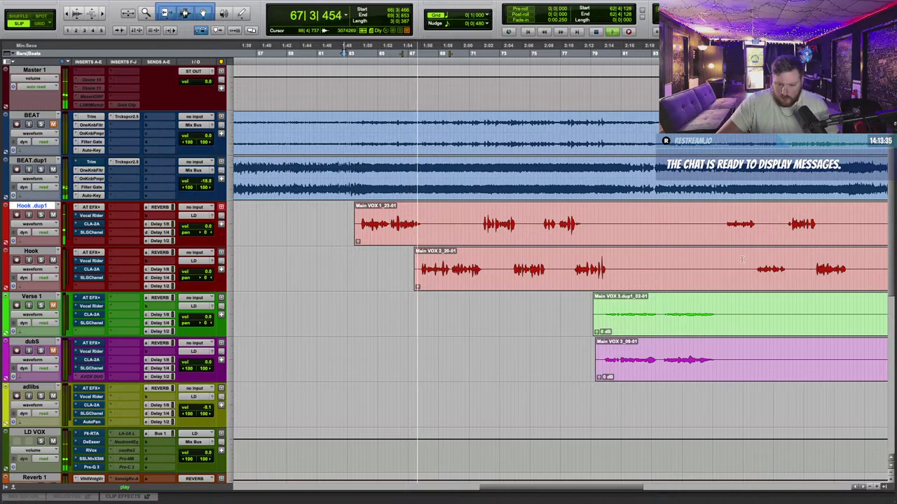
drag(730, 265, 788, 275)
drag(706, 217, 764, 224)
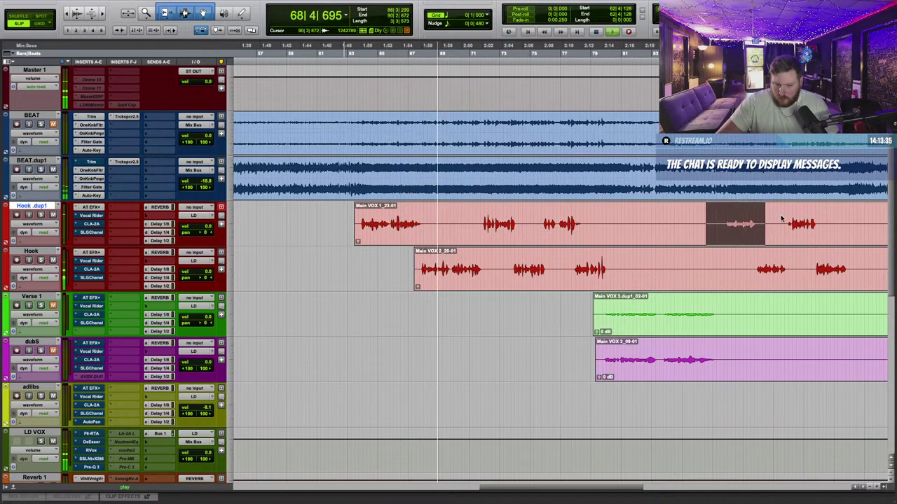
Step: Delete the four vocal clips' empty tails from bar 96 and trim the Hook .dup1, Verse 1 and dubS ends to their last vocals
scroll(552, 285, right, 10)
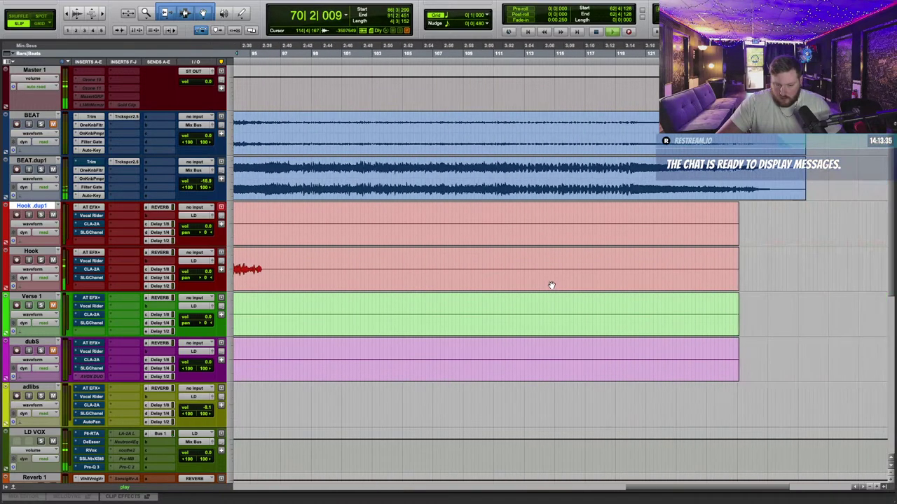
drag(828, 223, 424, 337)
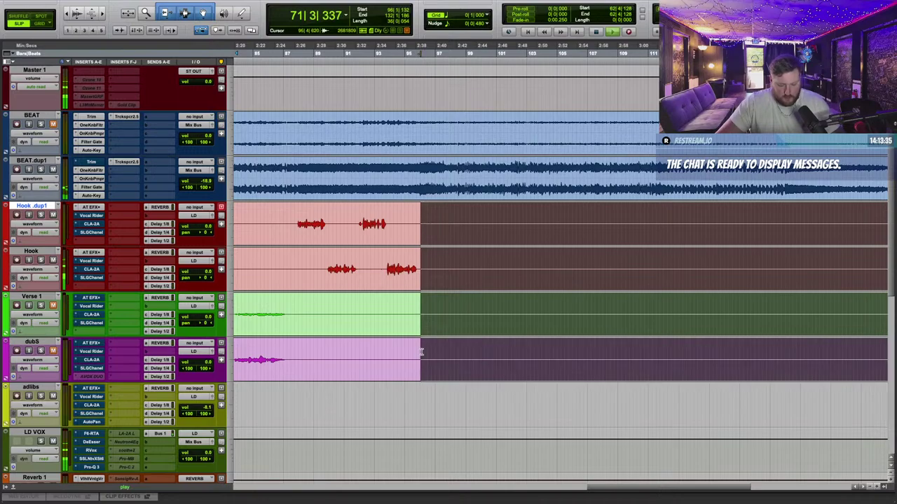
key(Delete)
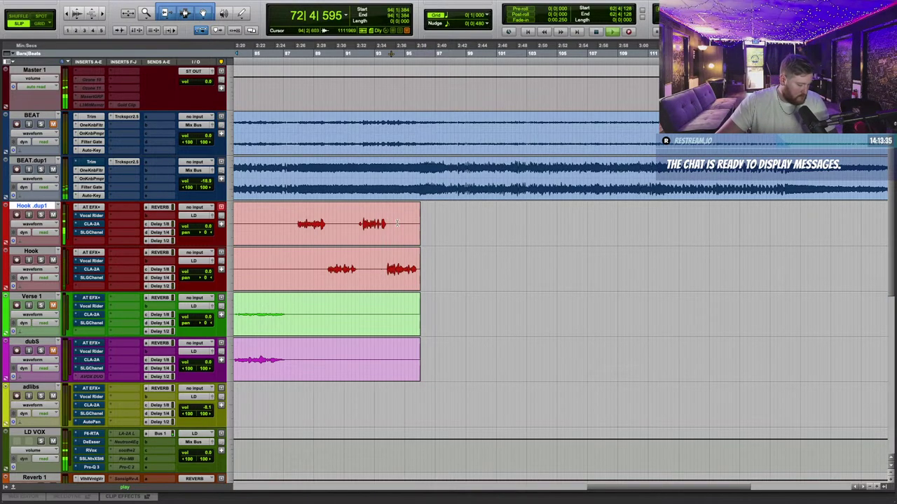
key(s)
click(293, 308)
key(s)
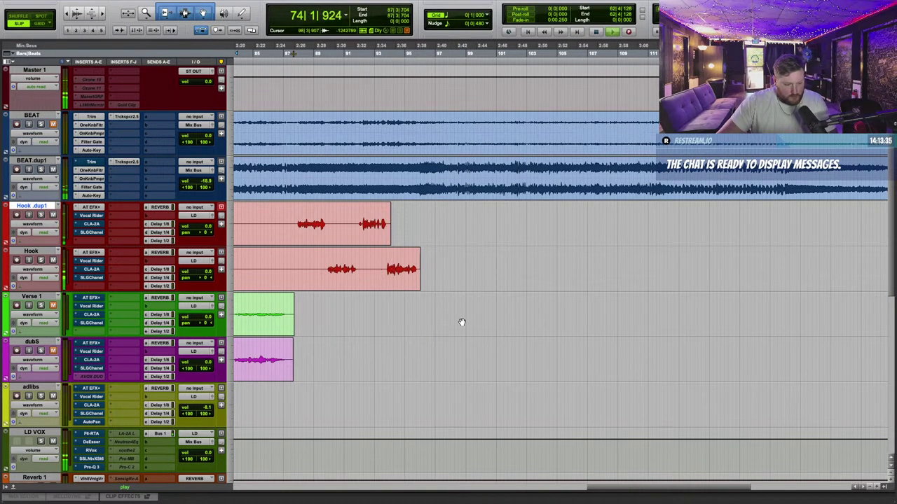
Step: Delete the silent middle section between about bars 80 and 87 from the Hook .dup1 and Hook clips
scroll(461, 322, left, 6)
drag(688, 223, 579, 268)
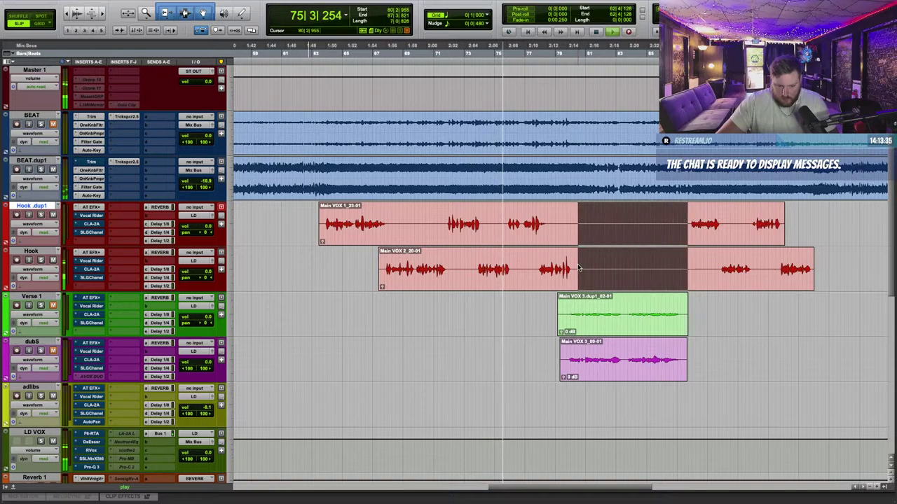
key(Delete)
Step: Remove the silence between and after the first group of vocal phrases on the Hook .dup1 and Hook tracks
drag(390, 217, 446, 217)
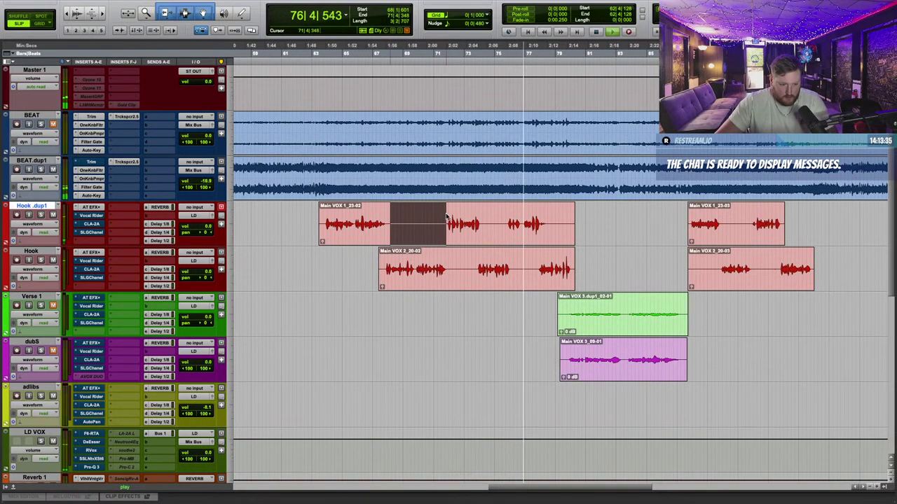
key(Delete)
drag(450, 269, 475, 269)
key(Delete)
drag(482, 216, 505, 212)
key(Delete)
drag(593, 219, 551, 219)
key(Delete)
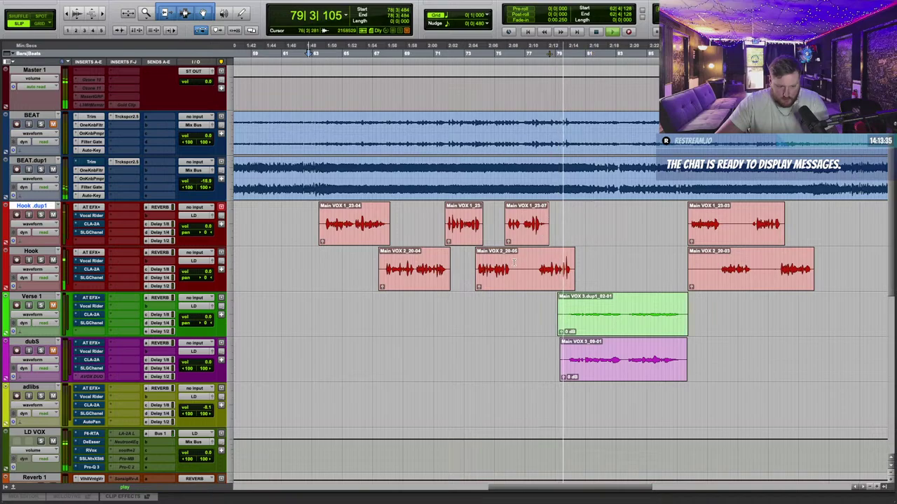
drag(513, 263, 535, 263)
key(Delete)
Step: Remove the silent gaps around the second group of vocal phrases, from bar 86 onward, on Hook .dup1 and Hook
drag(677, 266, 719, 256)
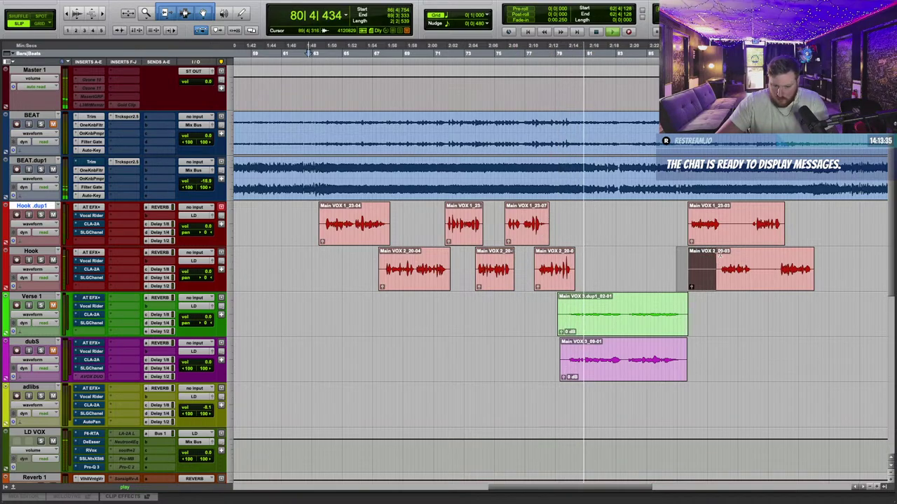
key(Delete)
drag(724, 218, 747, 218)
key(Delete)
drag(754, 261, 773, 259)
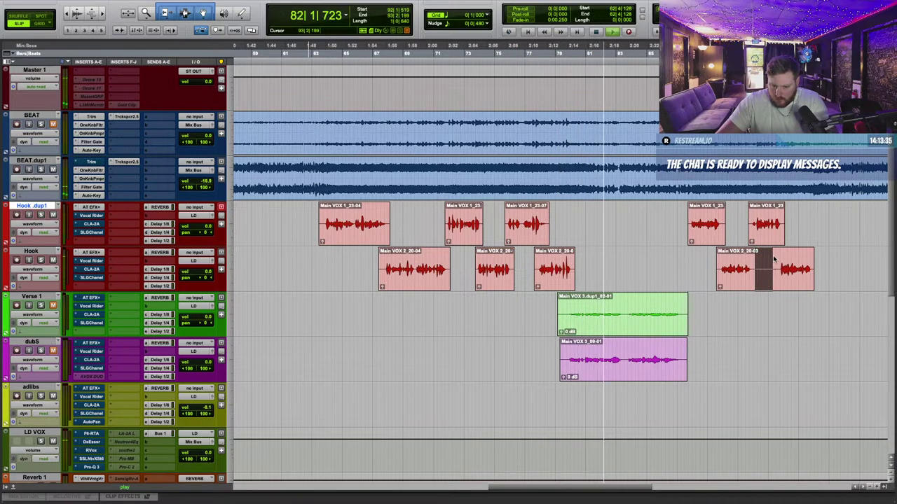
key(Delete)
Step: Trim the start of the first Hook .dup1 clip to 63|3|835 while listening back, and add a short fade-in there
key(space)
scroll(477, 98, down, 2)
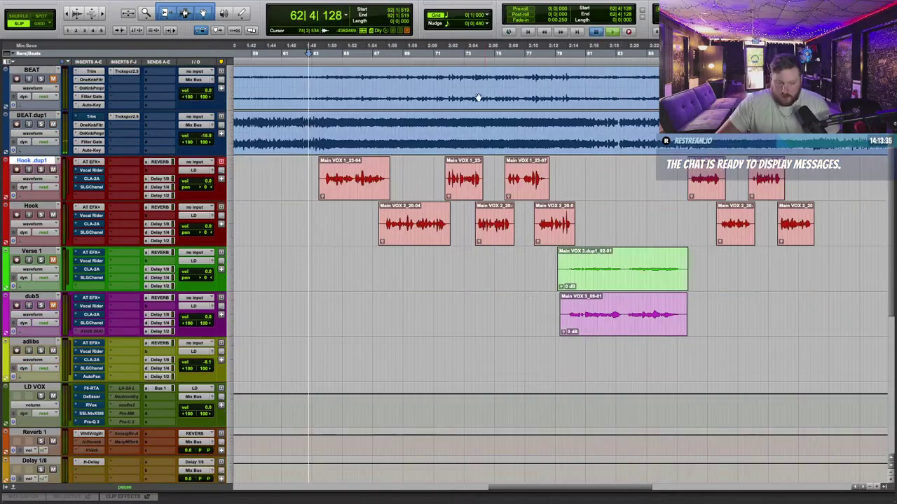
key(t)
key(t)
key(t)
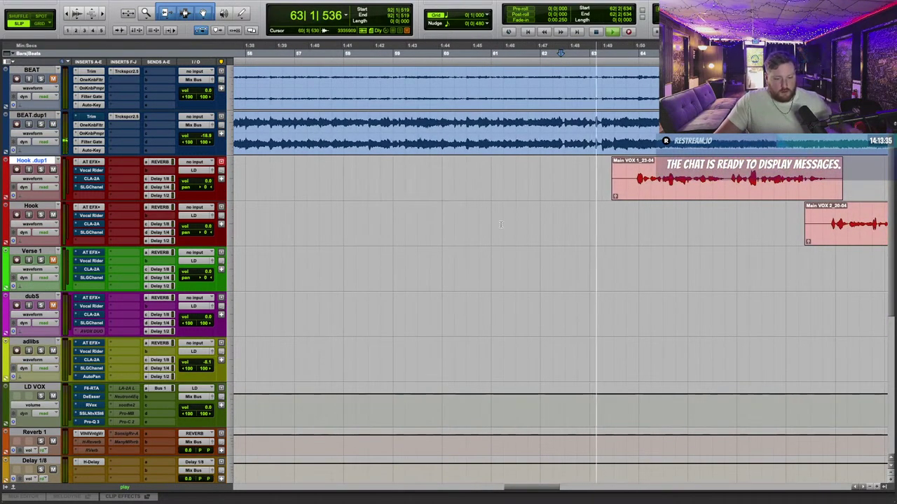
drag(612, 185, 624, 187)
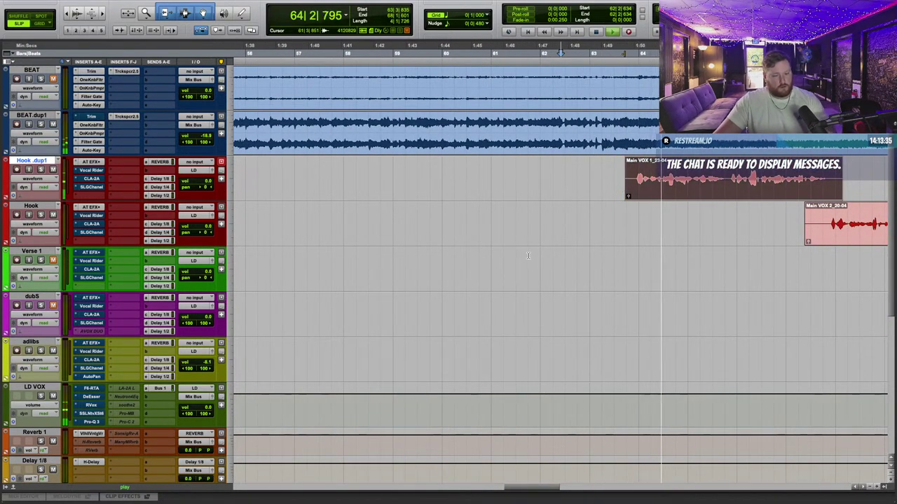
scroll(528, 256, right, 3)
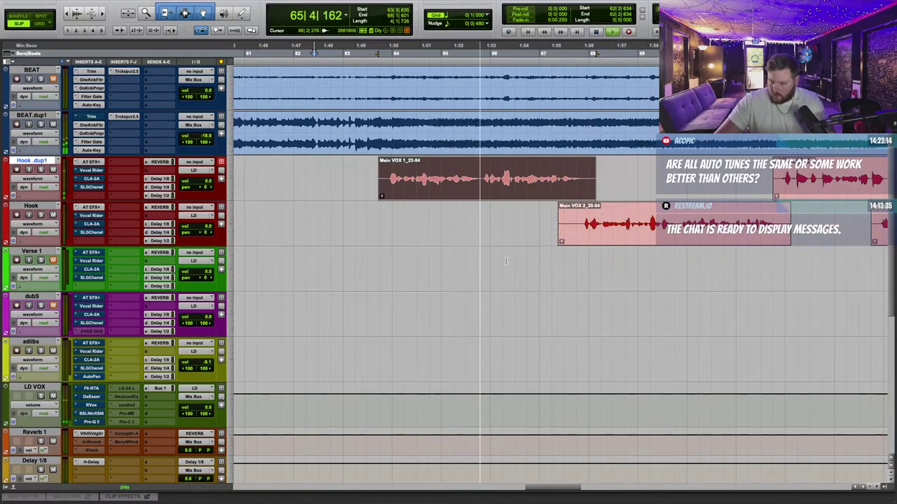
key(space)
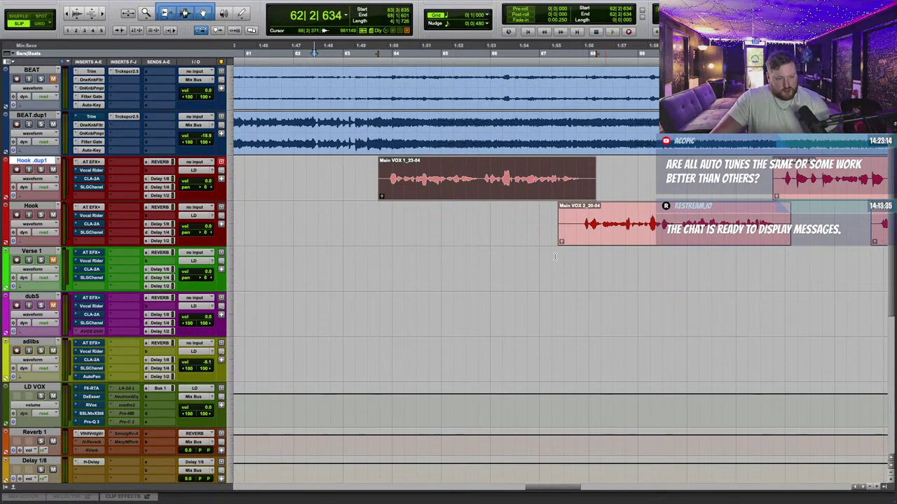
click(387, 170)
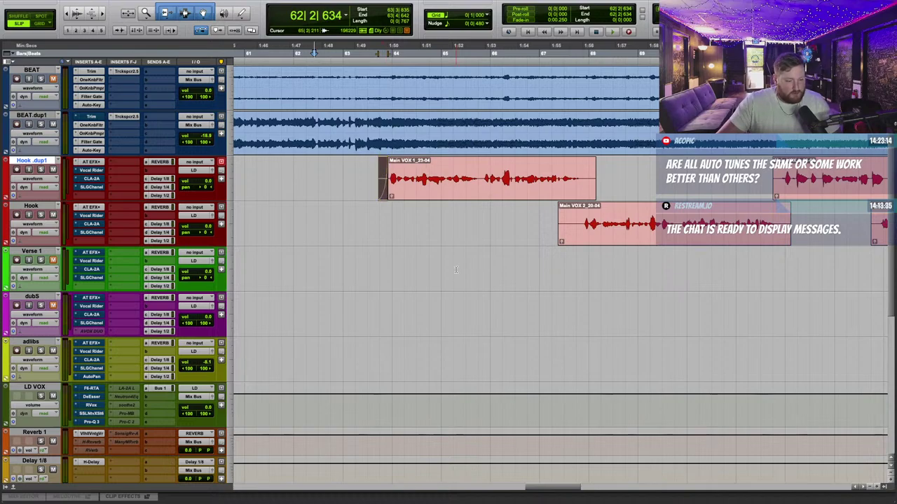
Step: Trim the silence from the edges of the first phrases on Hook and Hook .dup1 and the second Hook .dup1 clip's start
drag(543, 221, 578, 221)
key(BackSpace)
drag(819, 232, 785, 229)
key(BackSpace)
drag(760, 169, 775, 167)
drag(608, 166, 586, 171)
key(BackSpace)
key(space)
click(364, 46)
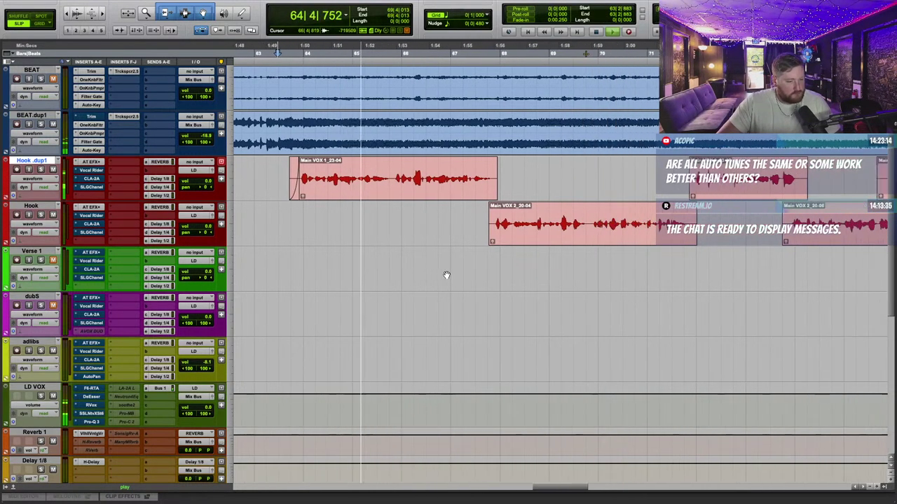
Step: Enable Vocal Rider on Hook .dup1, set its target to -21.5 and upper range to 11.7, and copy it to Hook
click(91, 170)
click(261, 65)
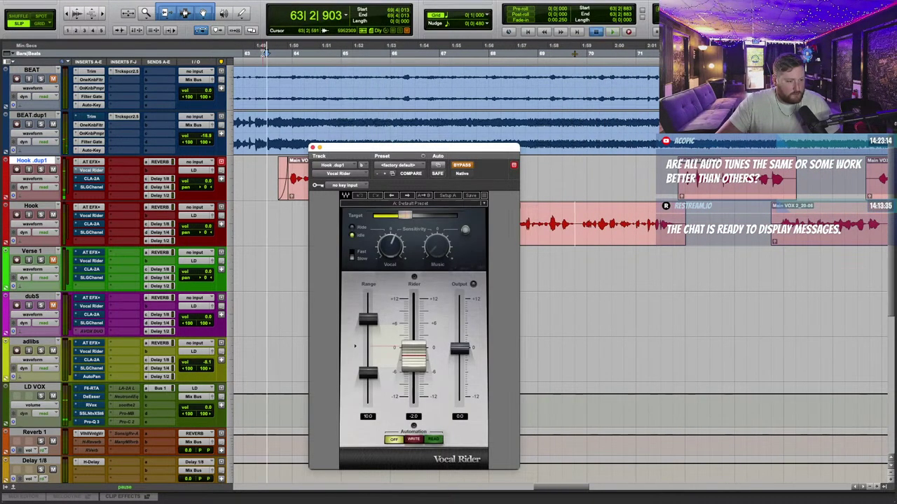
click(464, 166)
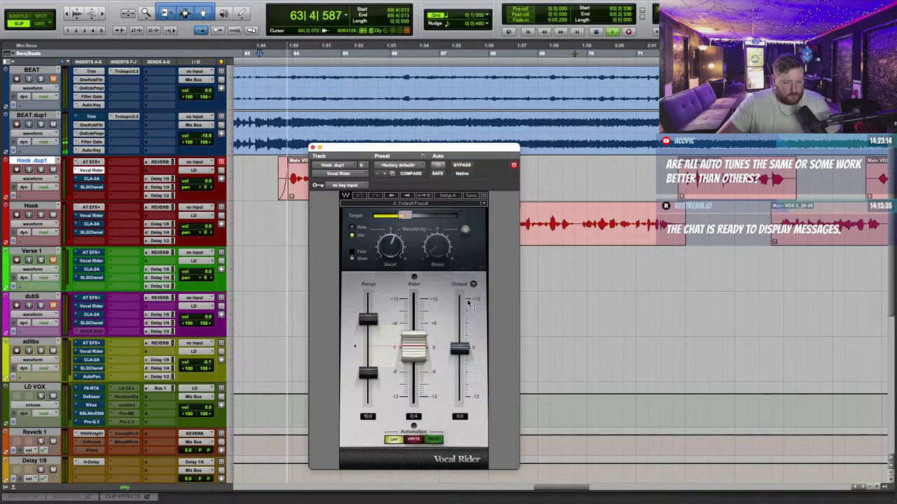
drag(367, 320, 368, 317)
drag(367, 373, 368, 378)
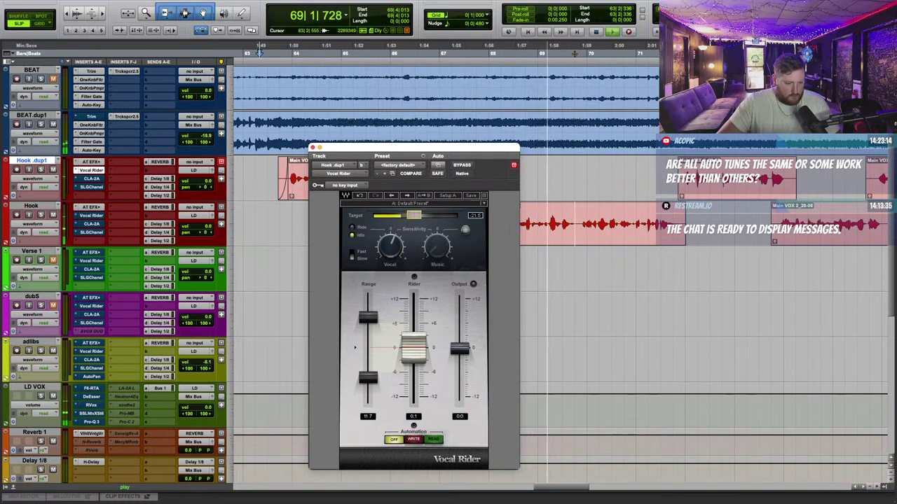
drag(89, 170, 94, 215)
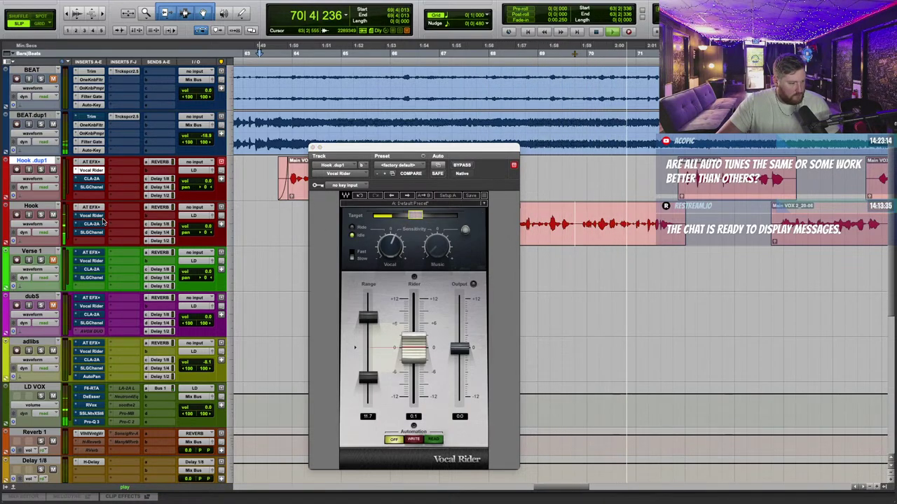
Step: Enable the CLA-2A compressor on Hook .dup1, copy it to the Hook track and check its gain setting
click(92, 178)
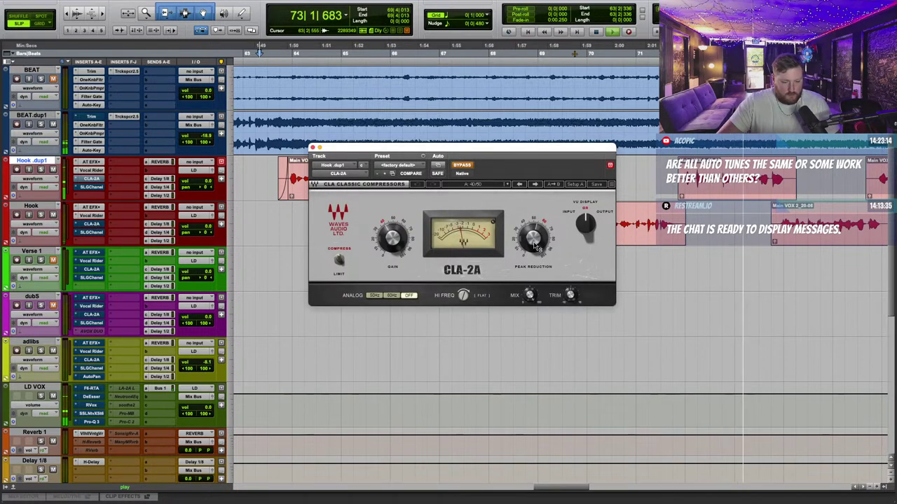
click(462, 165)
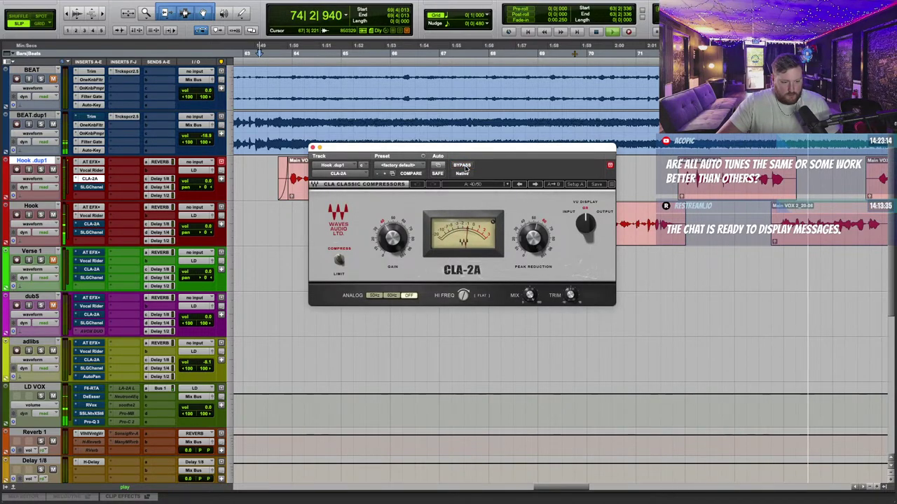
drag(92, 178, 105, 232)
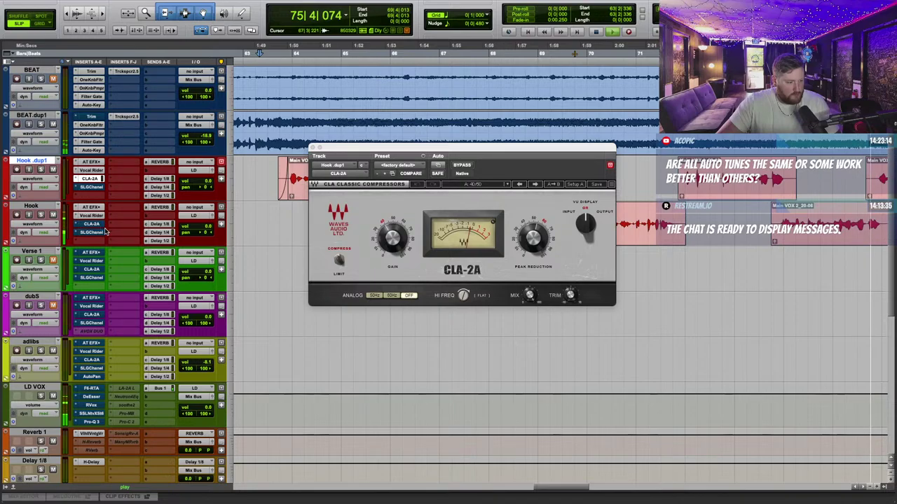
drag(486, 147, 480, 261)
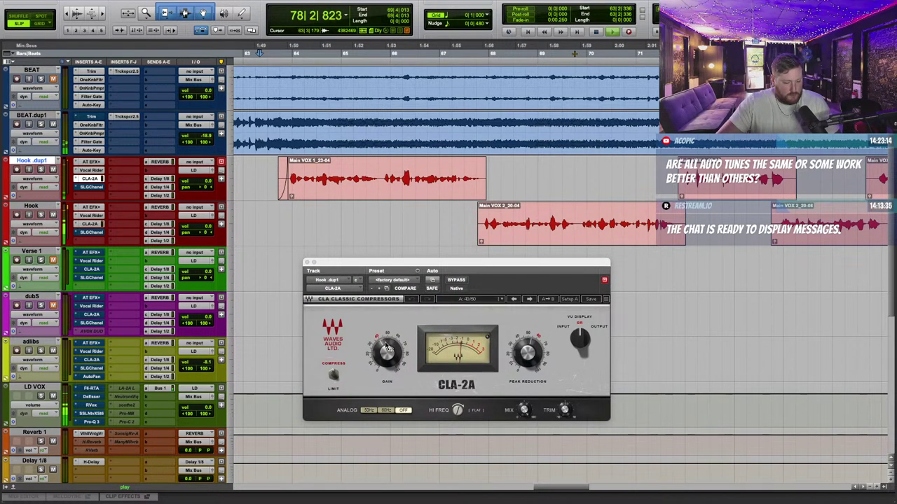
click(388, 347)
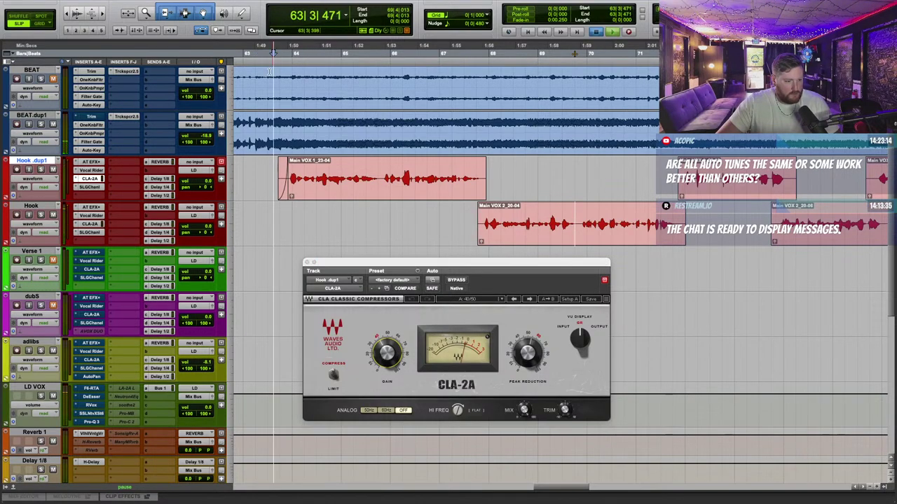
Step: Set the high-pass filter and low-frequency EQ in the SSL G-Channel on Hook .dup1, and copy the plug-in to Hook
click(90, 187)
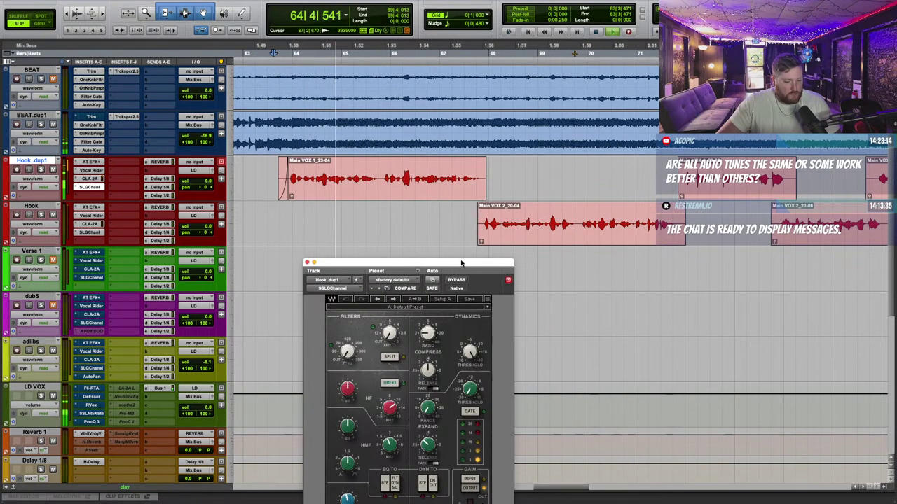
drag(461, 264, 509, 147)
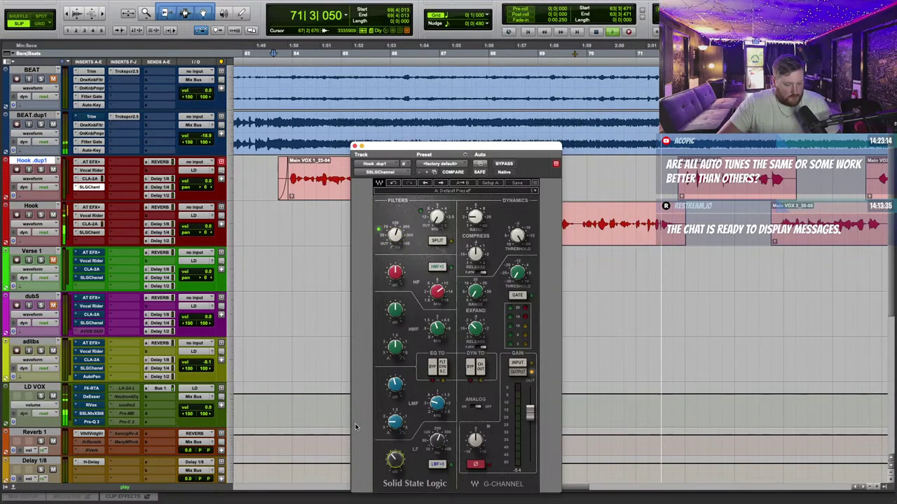
click(94, 224)
drag(96, 225, 96, 234)
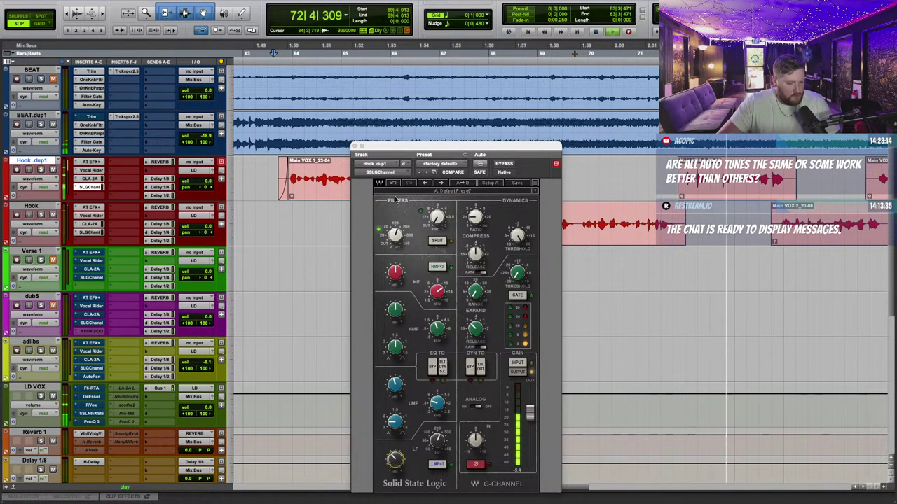
click(355, 146)
Step: Set the low-cut filter of the F6-RTA equalizer on LD VOX to 130 Hz during playback
scroll(361, 190, down, 4)
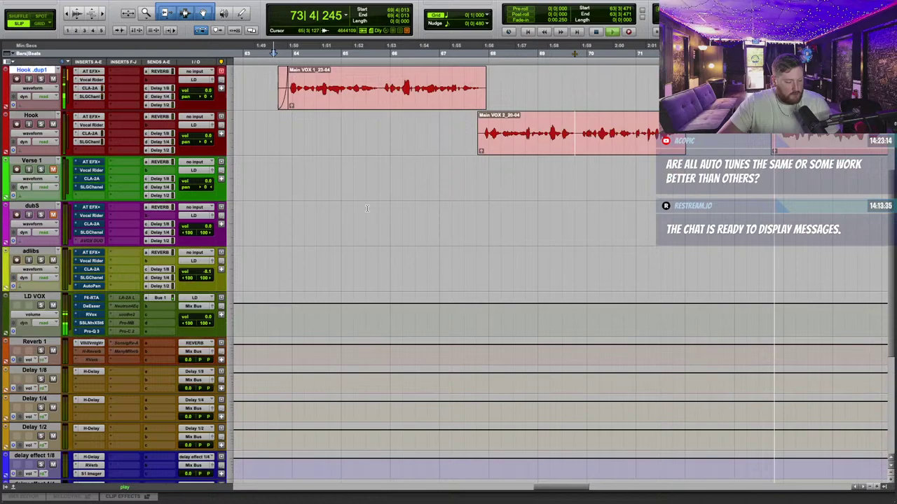
click(91, 298)
drag(513, 166, 440, 100)
click(369, 242)
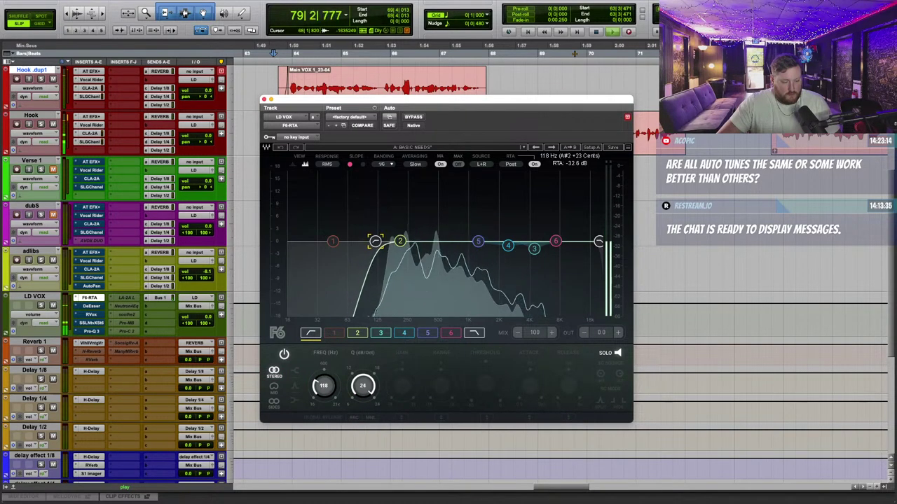
click(291, 52)
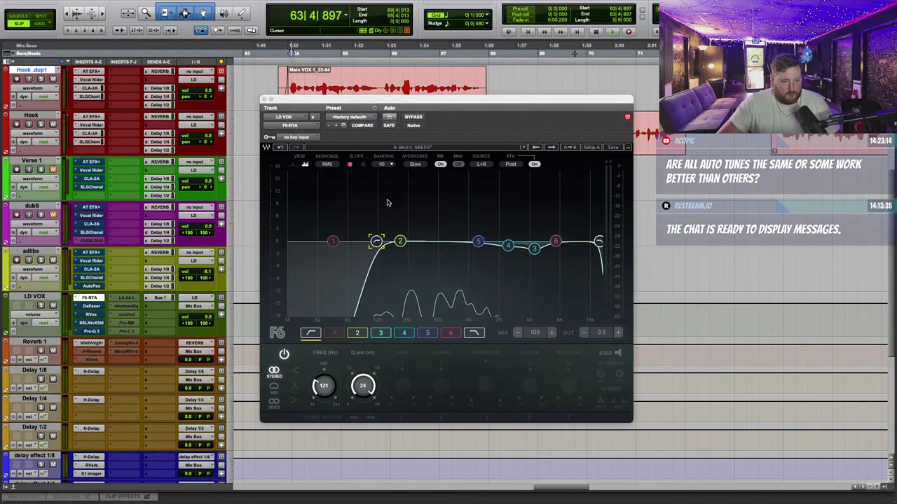
drag(377, 241, 378, 241)
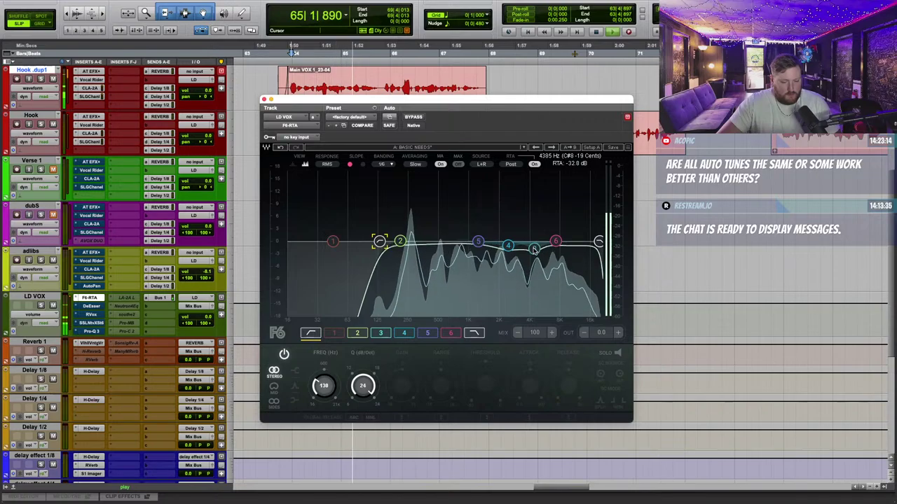
Step: Cut the upper mids in the F6, with band 3 at 3397 Hz, -2.5 dB and Q 4.4, and band 4 lowered
mouse_move(534, 250)
mouse_down()
mouse_move(526, 250)
mouse_move(534, 242)
mouse_up()
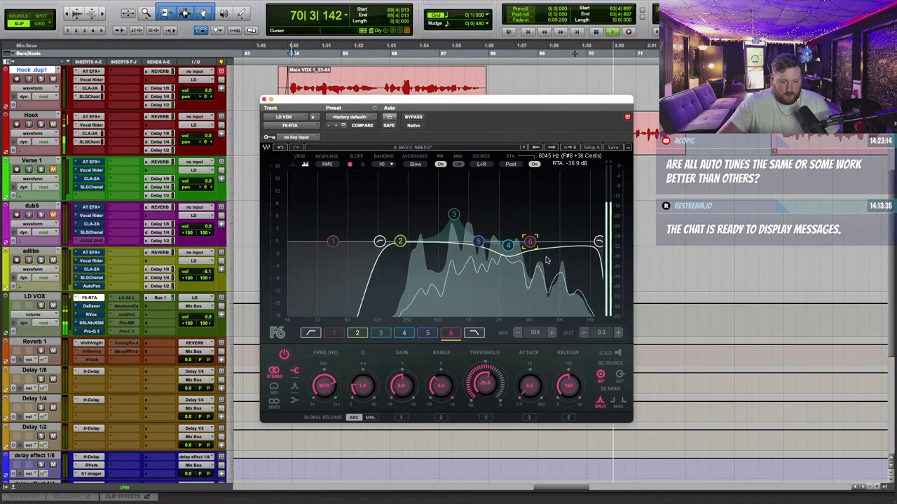
drag(530, 242, 494, 254)
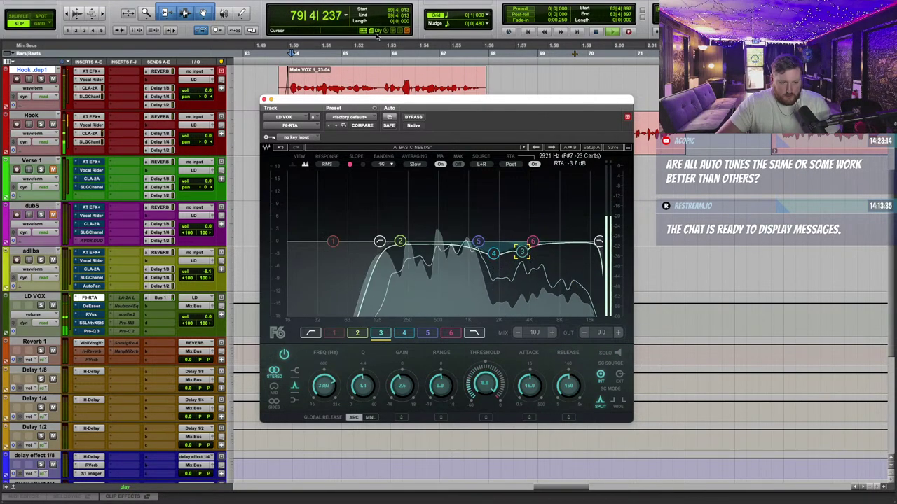
click(315, 49)
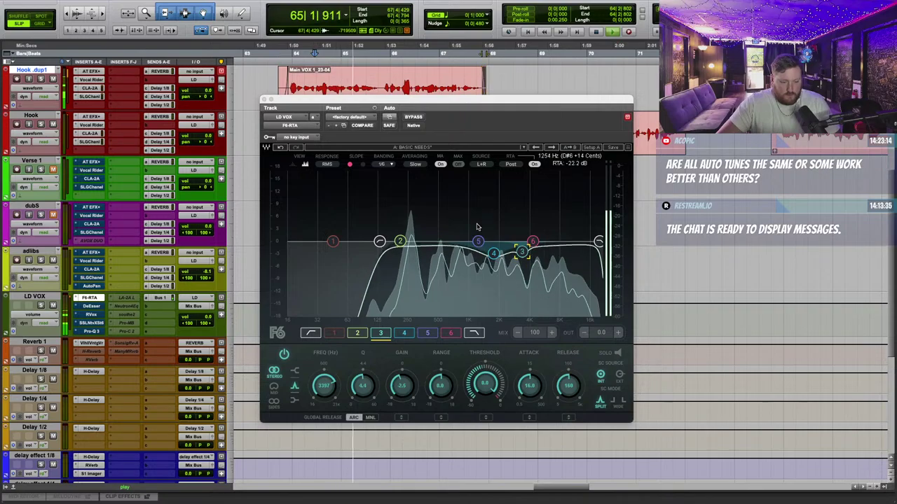
Step: Set the F6 low cut to 134 Hz and use band 1 to cut 481 Hz by about 2.9 dB with Q 1.3
drag(400, 241, 400, 241)
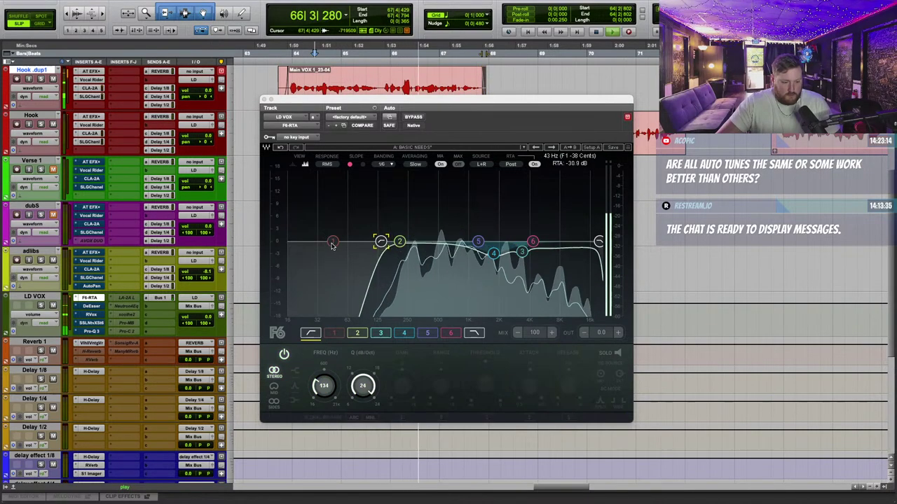
drag(333, 241, 436, 170)
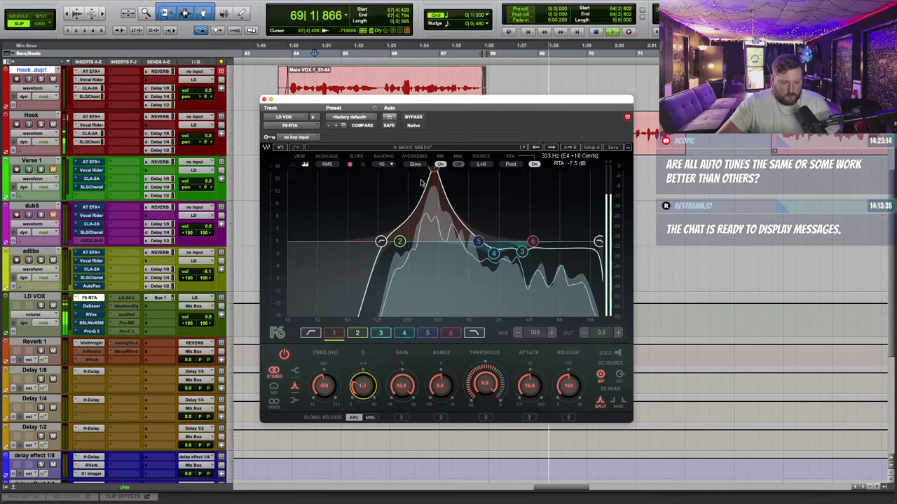
drag(436, 170, 436, 253)
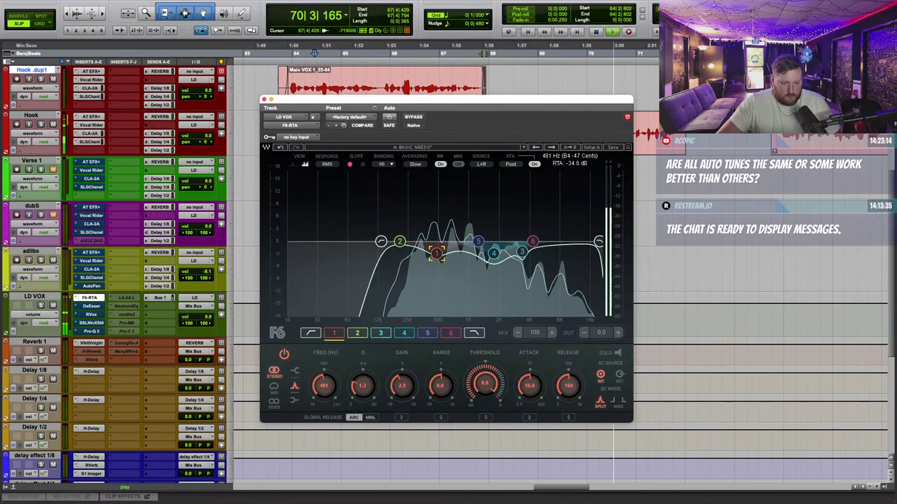
Step: Enable the DeEsser on LD VOX with its threshold lowered to about -35, and activate the RVox compressor
click(89, 306)
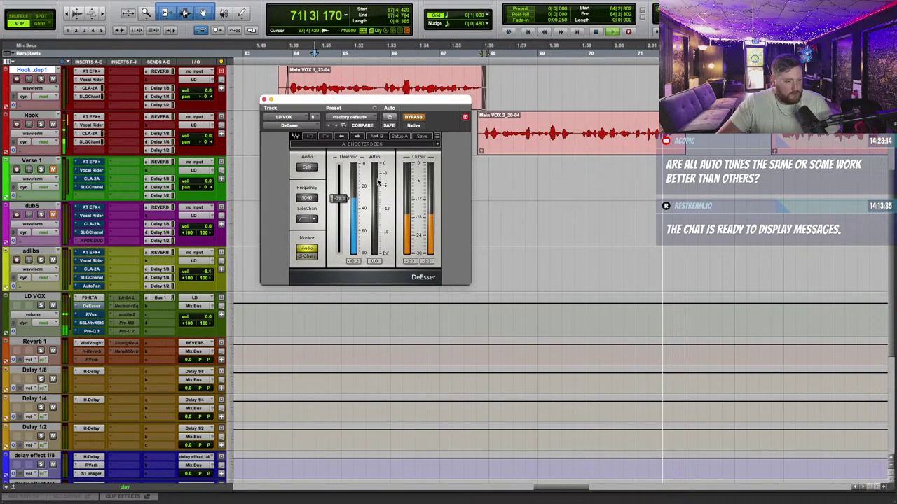
click(414, 117)
drag(340, 198, 340, 203)
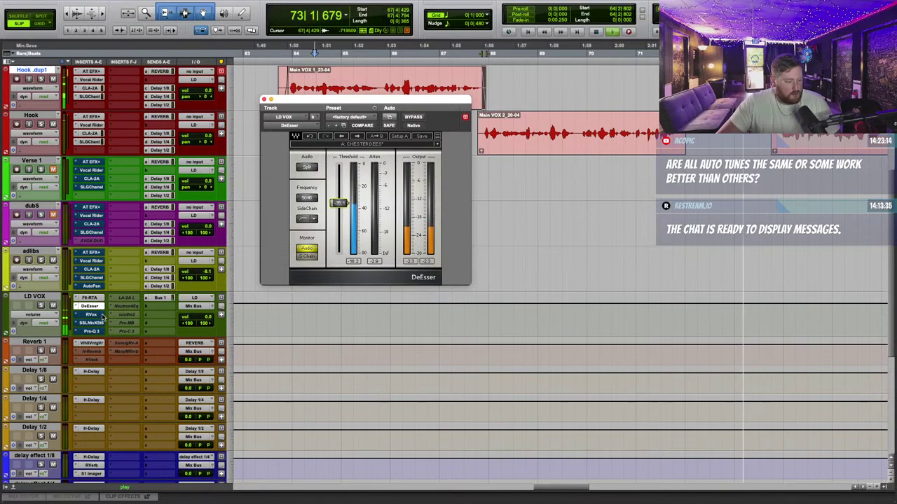
click(91, 314)
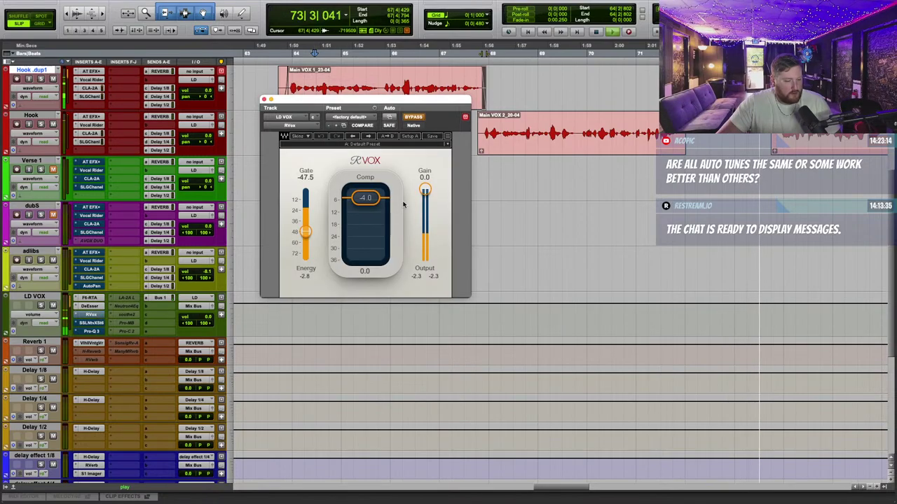
Step: Add a 24 dB/oct low cut at about 96 Hz with Q 0.403 in FabFilter Pro-Q 3 on LD VOX
click(91, 331)
scroll(130, 194, up, 3)
click(334, 57)
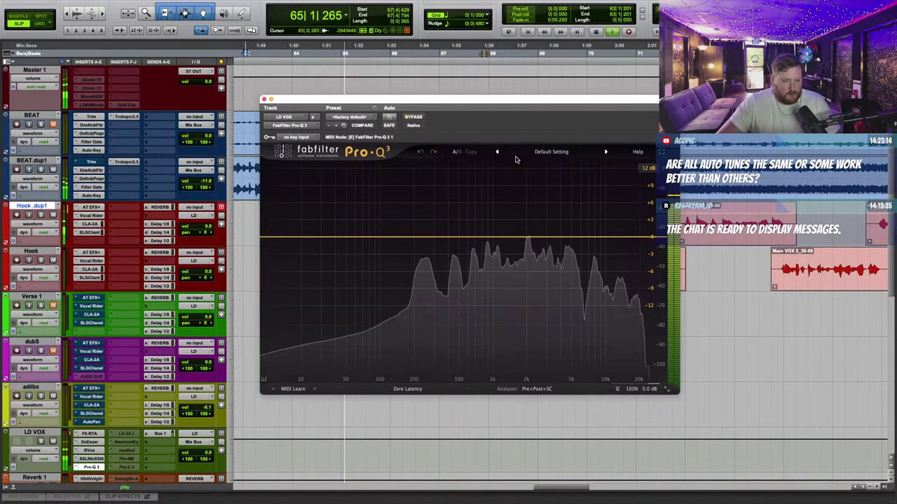
click(380, 237)
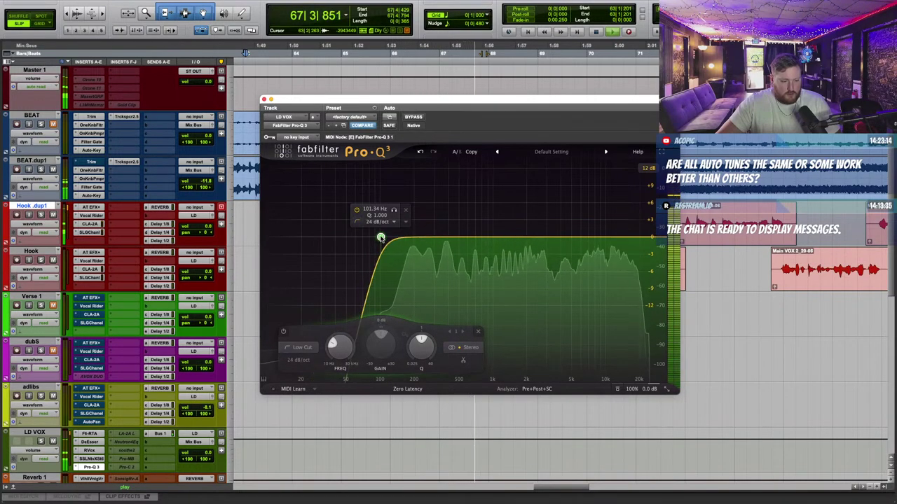
drag(380, 237, 378, 280)
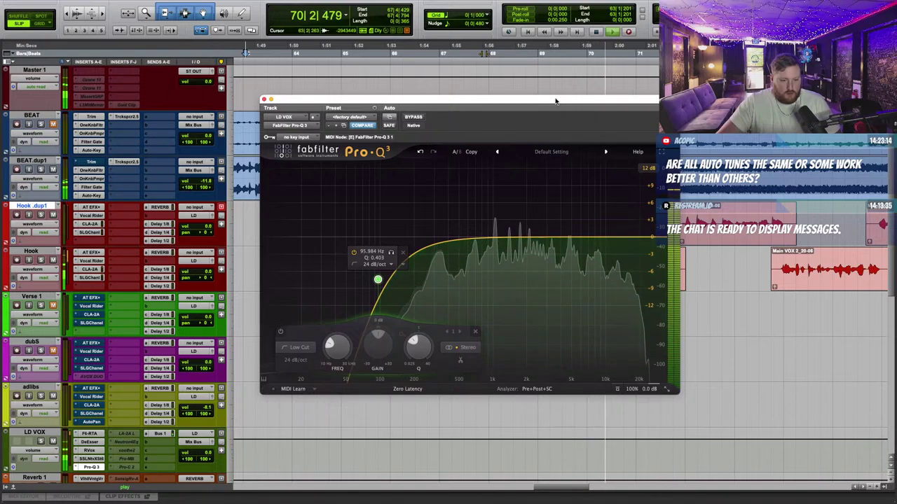
Step: Add a narrow bell at 5192 Hz with Q 18.49 in Pro-Q 3 and lower its gain to -2.43 dB
drag(556, 99, 512, 105)
drag(546, 242, 545, 183)
scroll(548, 232, up, 10)
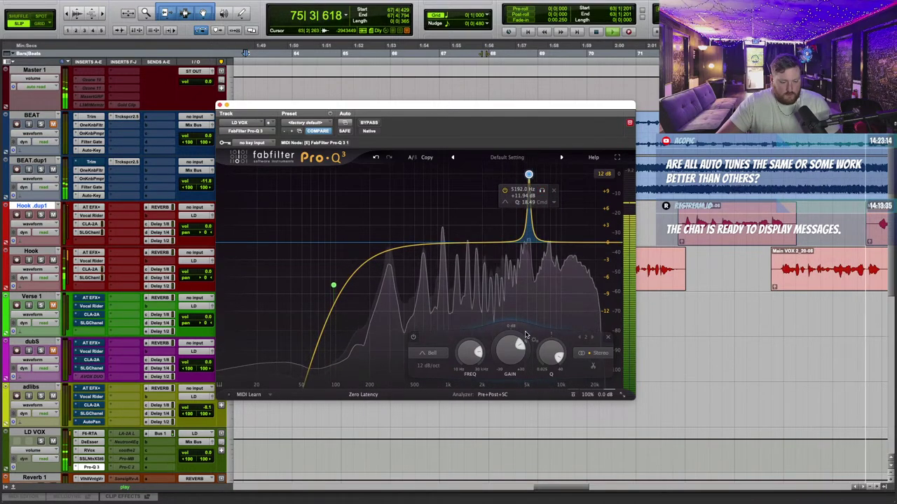
drag(511, 349, 516, 385)
drag(530, 419, 529, 420)
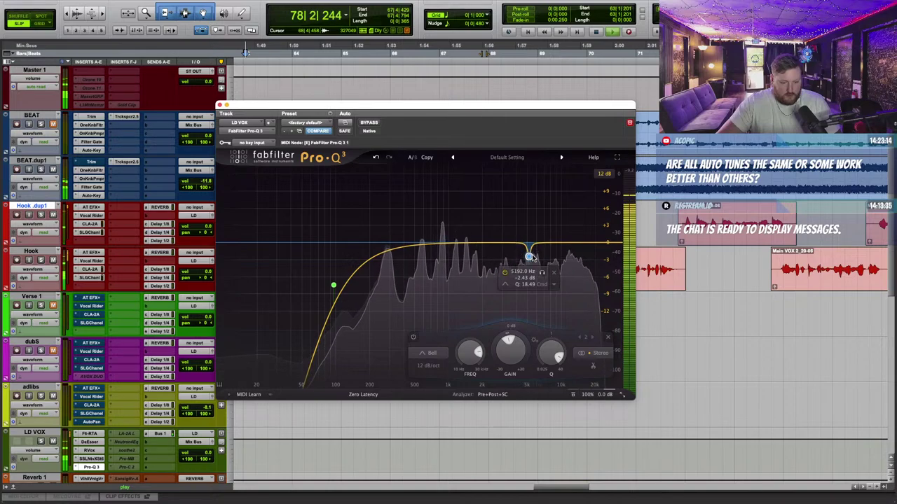
Step: Add a narrow Pro-Q 3 bell, sweep it from the highs to about 794 Hz, and cut 1.62 dB with Q 9.489
drag(553, 245, 552, 176)
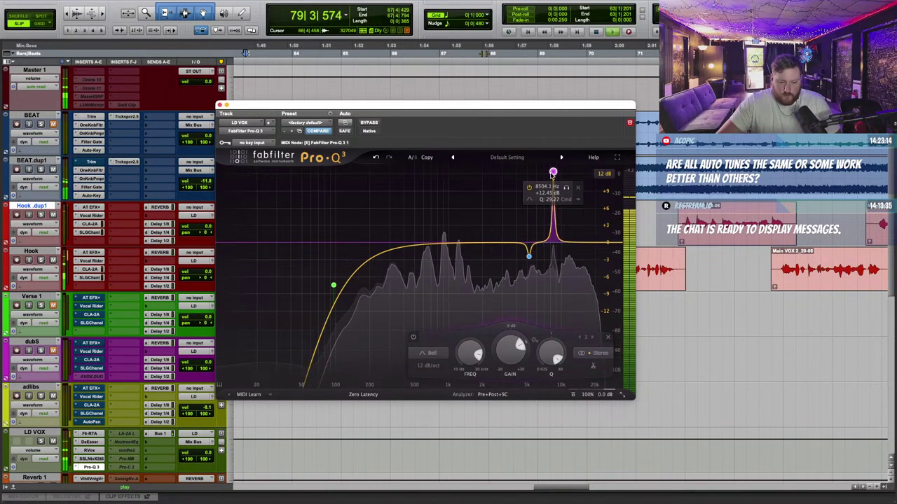
scroll(553, 175, down, 1)
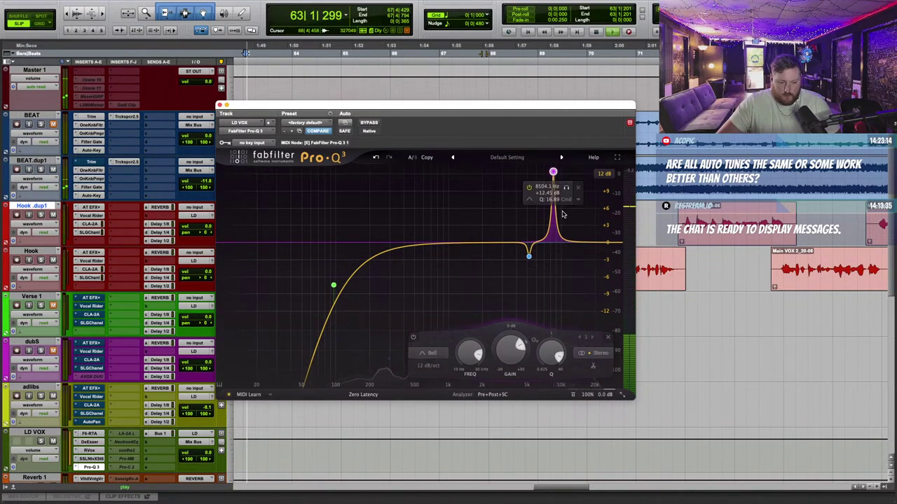
drag(566, 191, 437, 175)
scroll(505, 178, down, 3)
scroll(439, 176, up, 1)
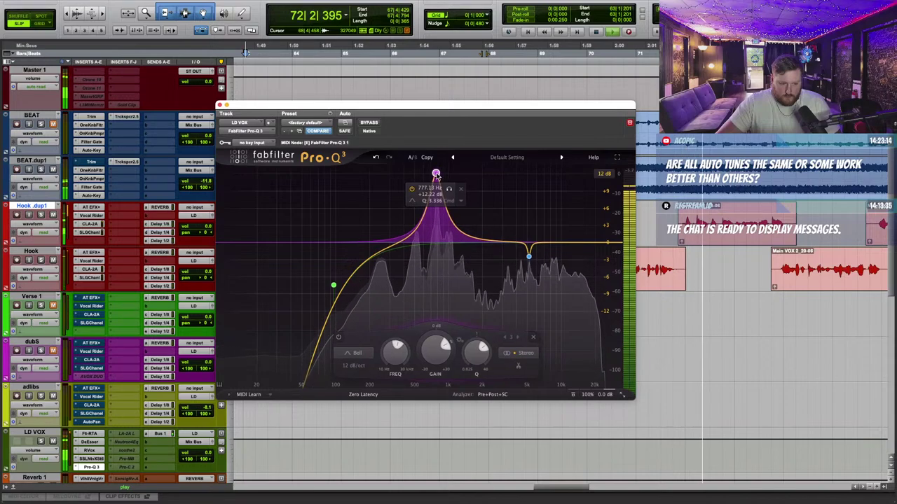
scroll(436, 174, up, 5)
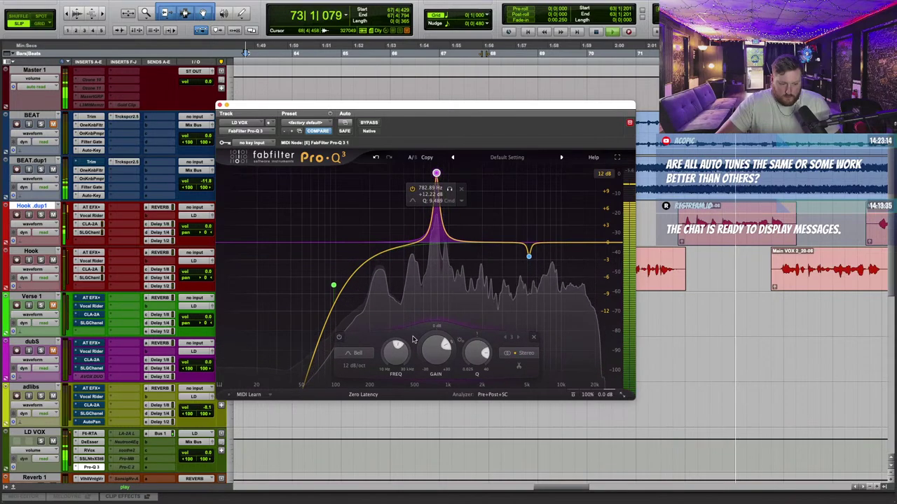
click(449, 190)
drag(451, 193, 453, 193)
drag(438, 348, 448, 408)
Step: Add another narrow bell in Pro-Q 3, sweep it to about 500 Hz with Q around 10, and lower it to a slight cut
mouse_move(528, 257)
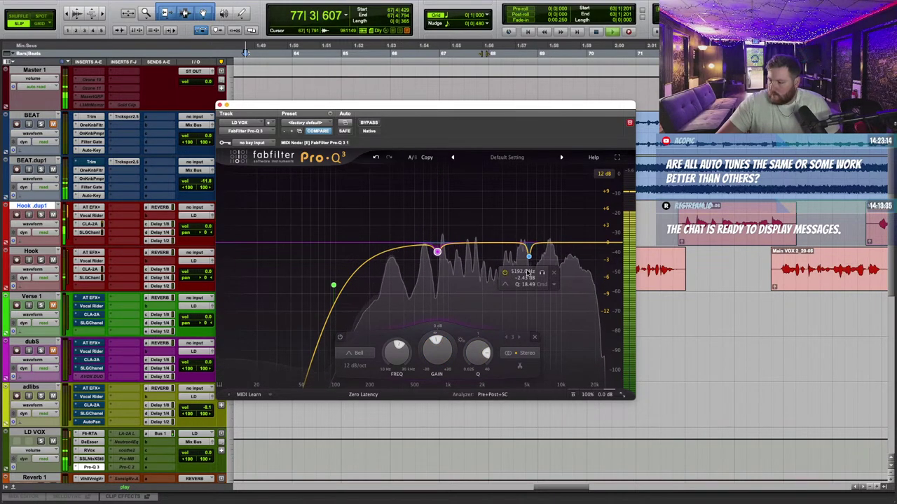
mouse_move(402, 256)
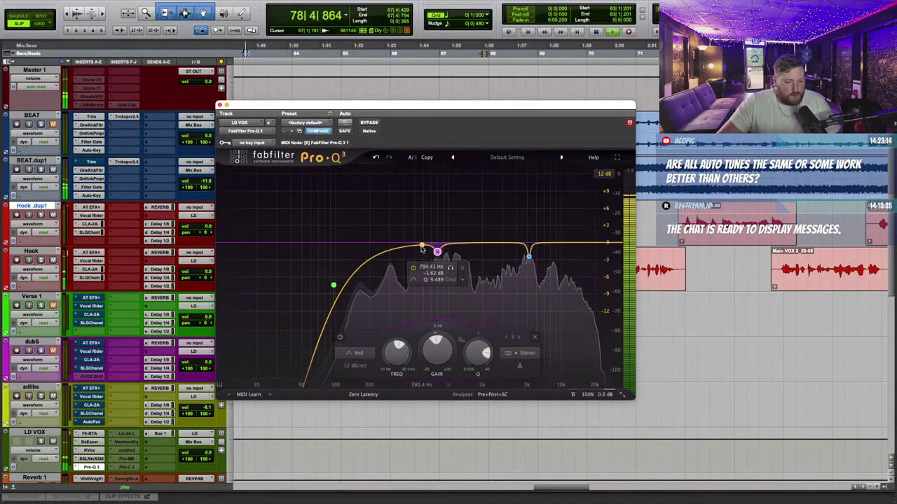
drag(422, 248, 420, 228)
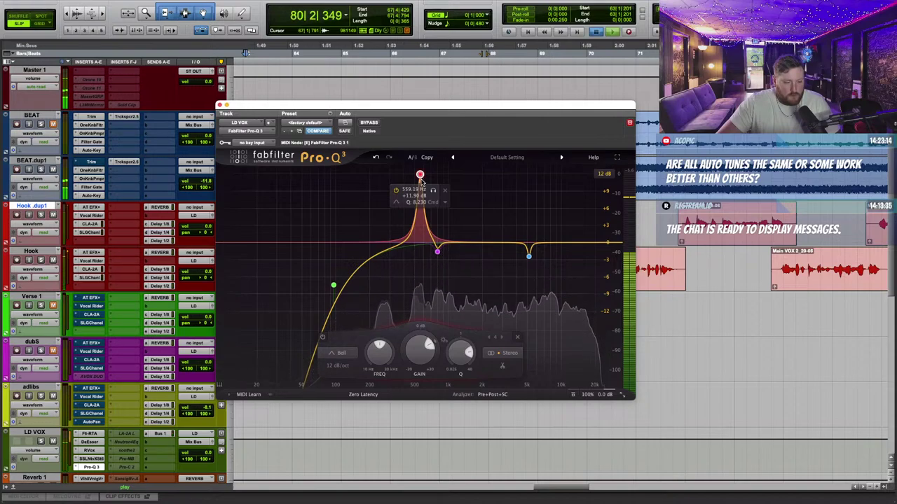
key(space)
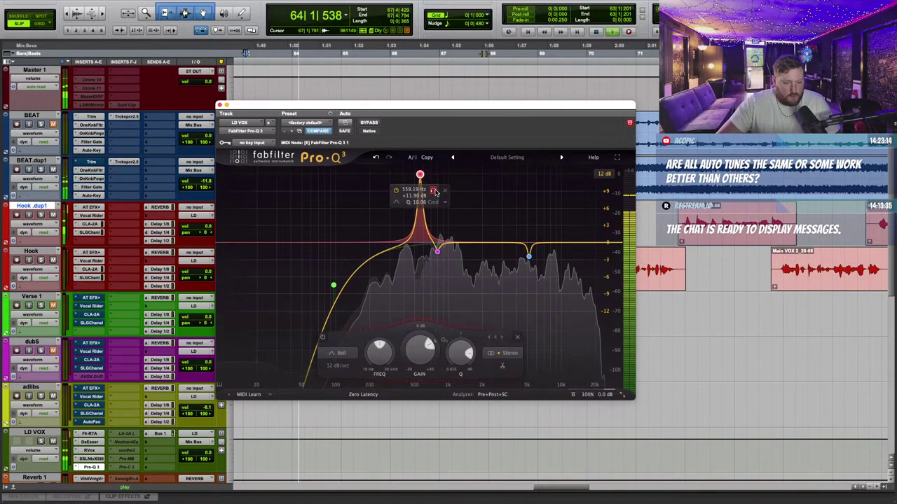
drag(433, 191, 427, 192)
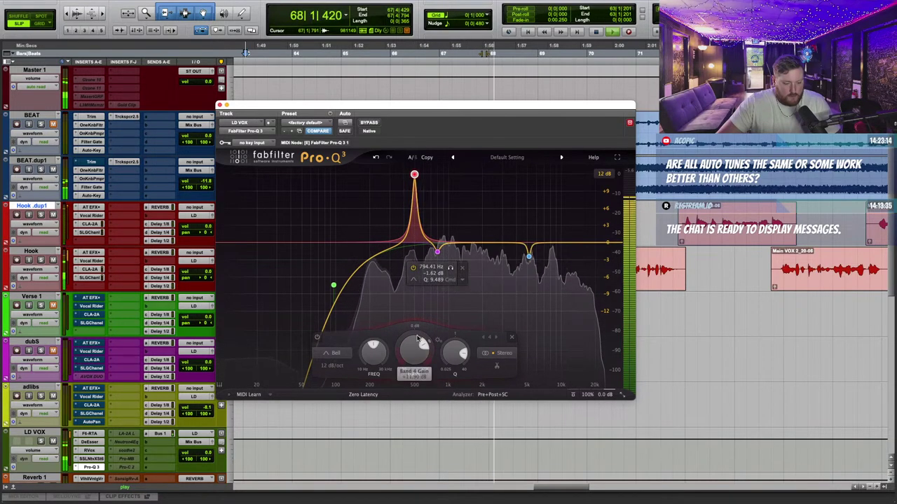
drag(414, 350, 424, 405)
Step: Cut 3153 Hz slightly with a bell at Q 10.57, and add a dynamic high shelf near 6968 Hz with Q 0.3
drag(501, 242, 504, 174)
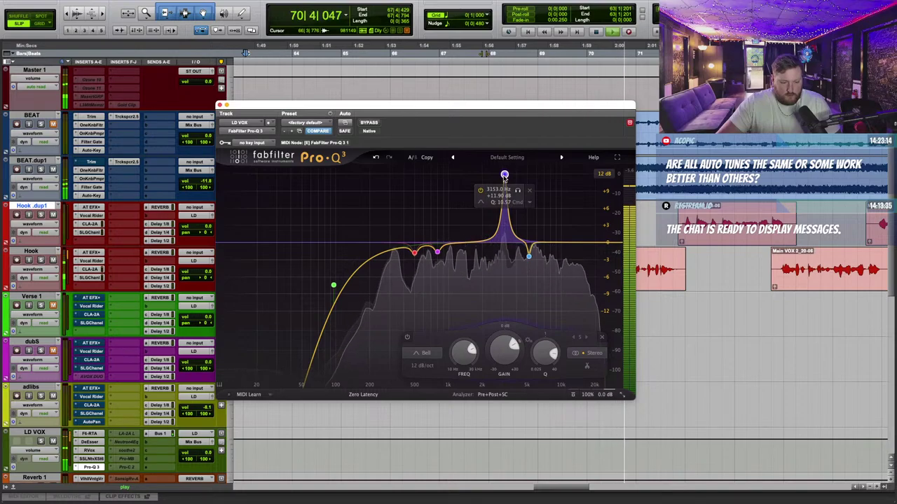
drag(503, 350, 525, 429)
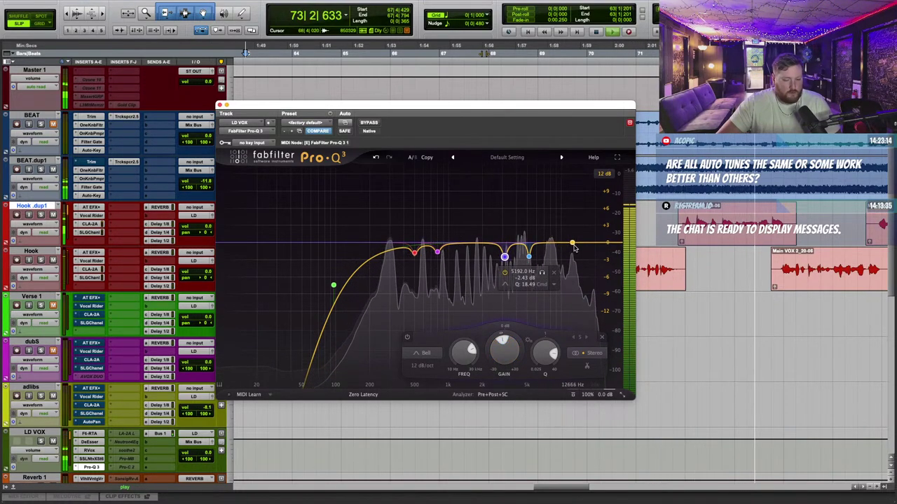
drag(600, 244, 544, 247)
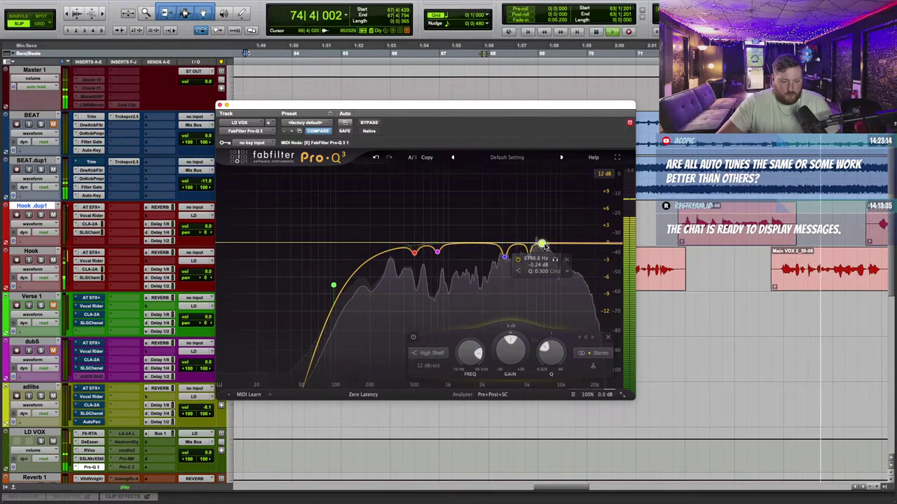
right_click(544, 247)
click(571, 273)
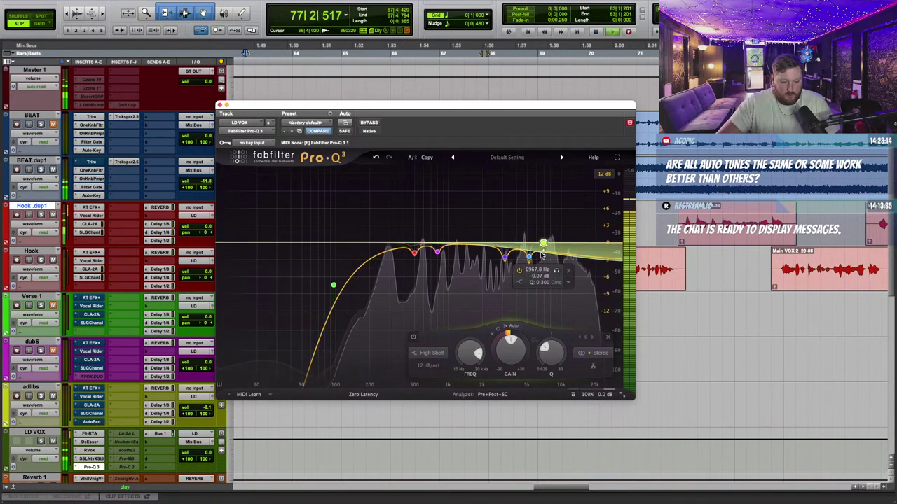
Step: Make soothe2 active on LD VOX, load its User default preset, and close the plugin window
right_click(129, 451)
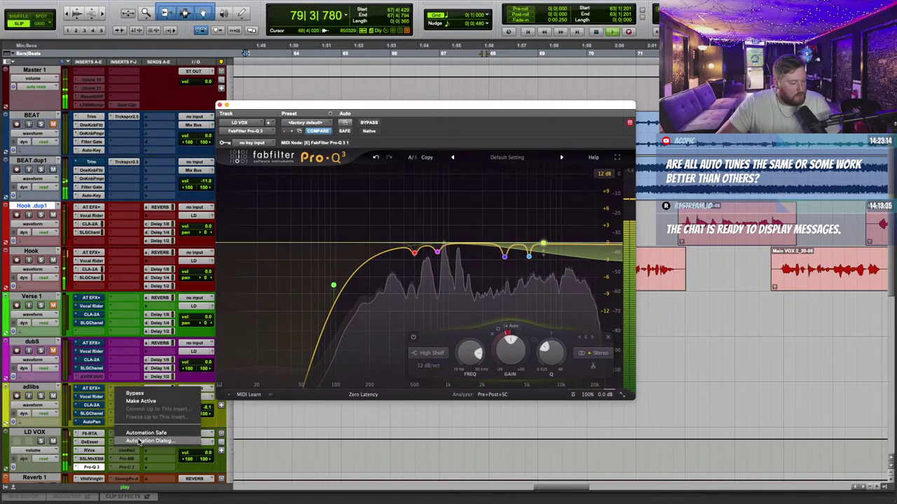
click(152, 403)
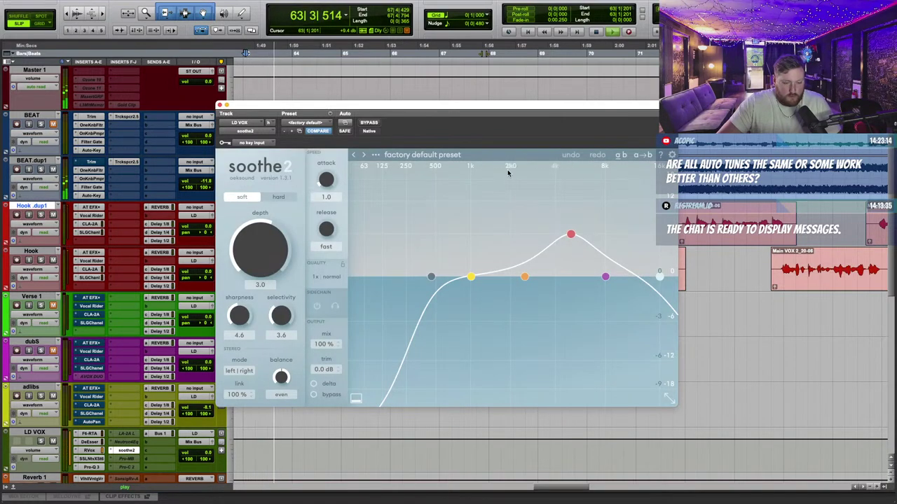
click(422, 154)
click(392, 241)
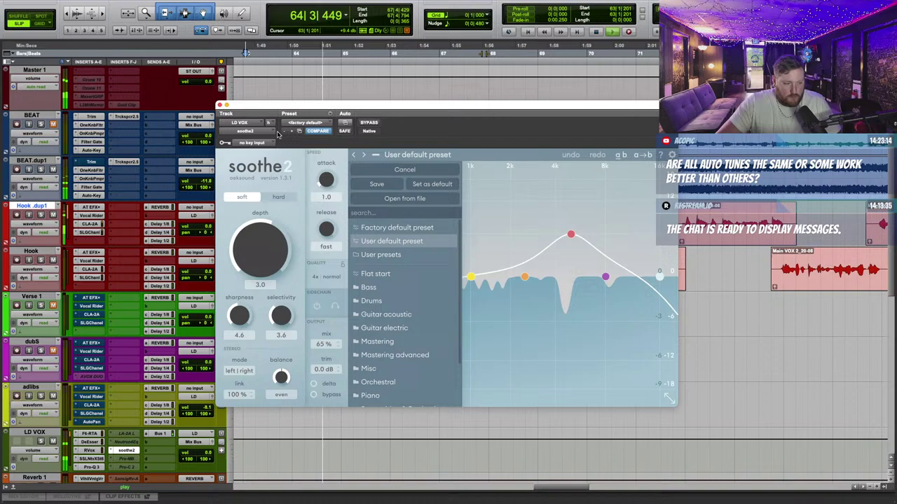
click(220, 105)
Step: Make the Pro-C 2 compressor active on LD VOX, then open and close its plugin window
right_click(115, 465)
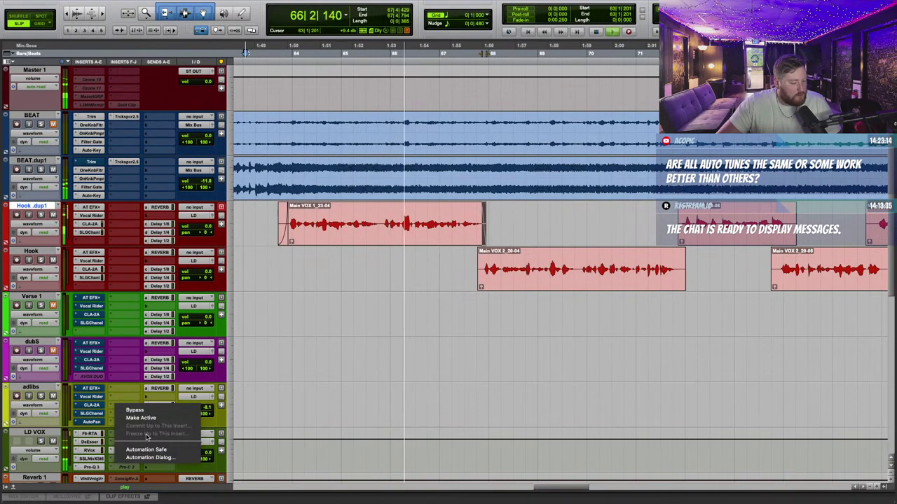
click(144, 418)
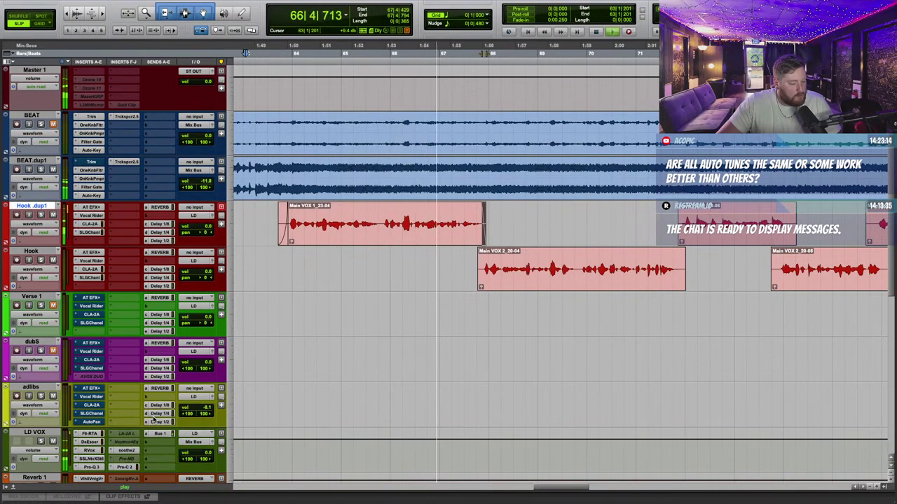
click(135, 468)
click(220, 104)
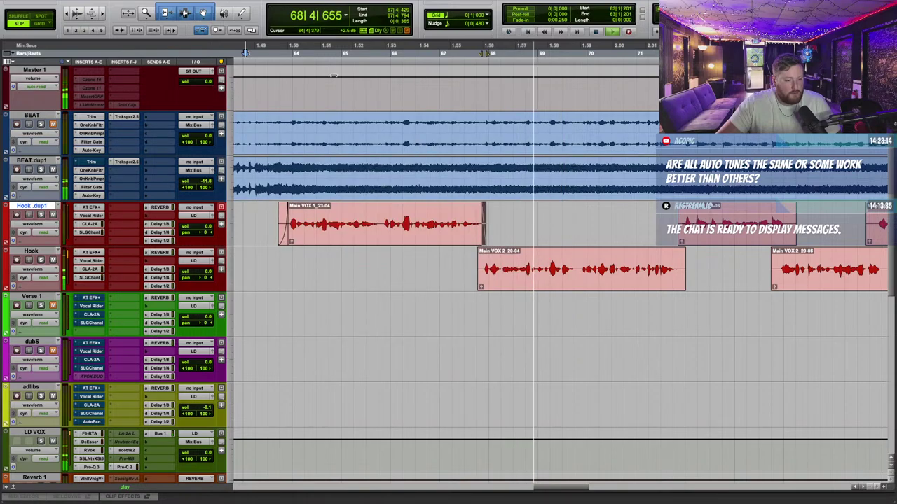
Step: Raise the Hook .dup1 send to Delay 1/4 to -29.3 dB and check the H-Delay settings on the Delay 1/4 track
click(160, 232)
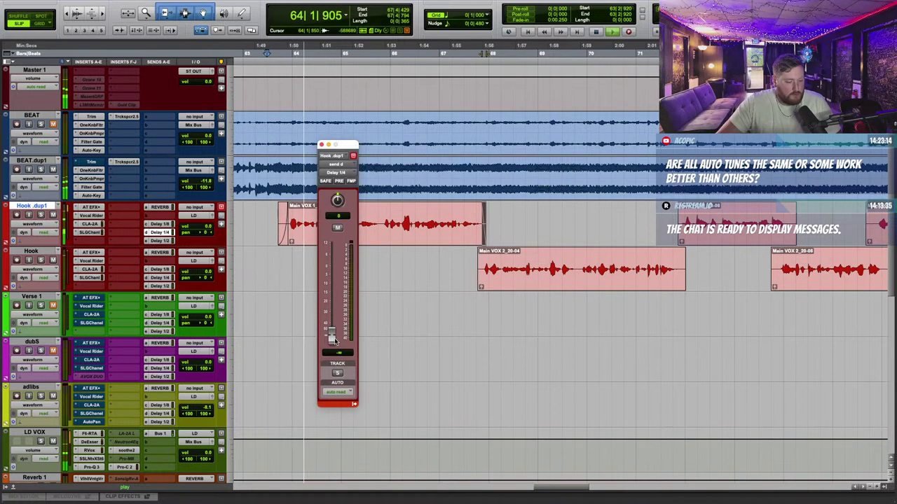
drag(335, 340, 332, 314)
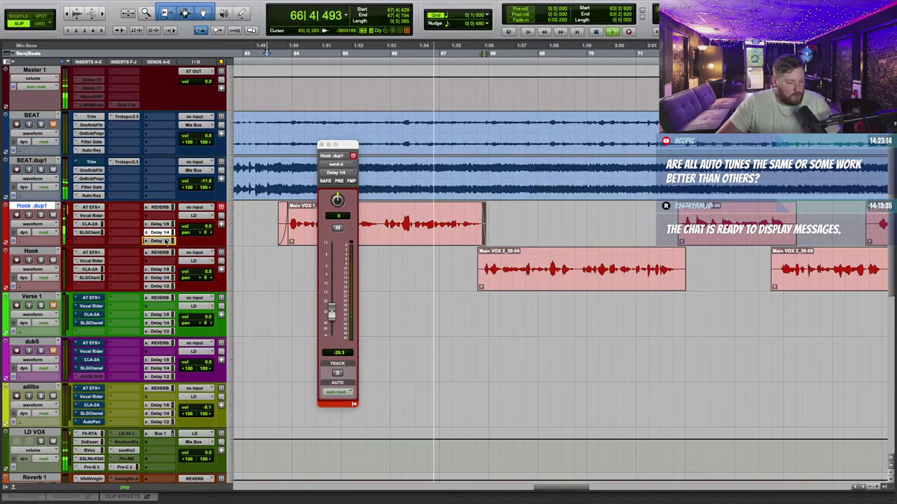
scroll(42, 303, down, 8)
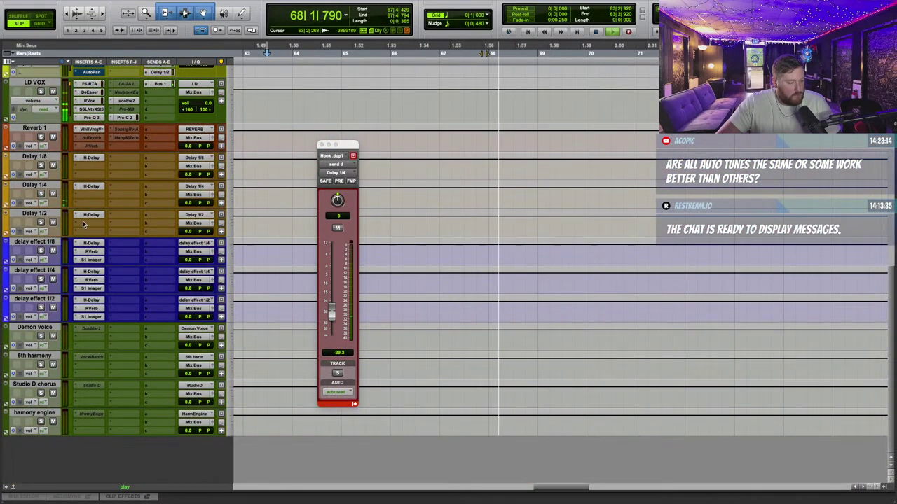
click(91, 186)
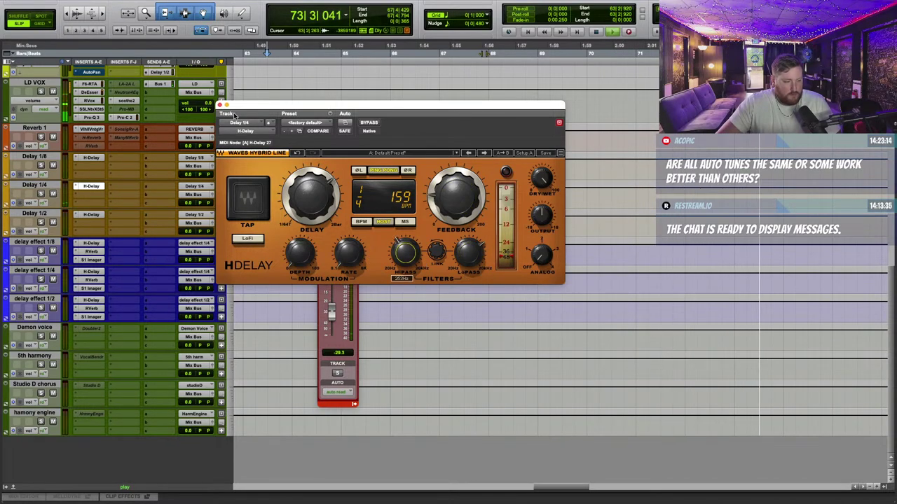
click(219, 105)
scroll(285, 219, up, 8)
click(322, 144)
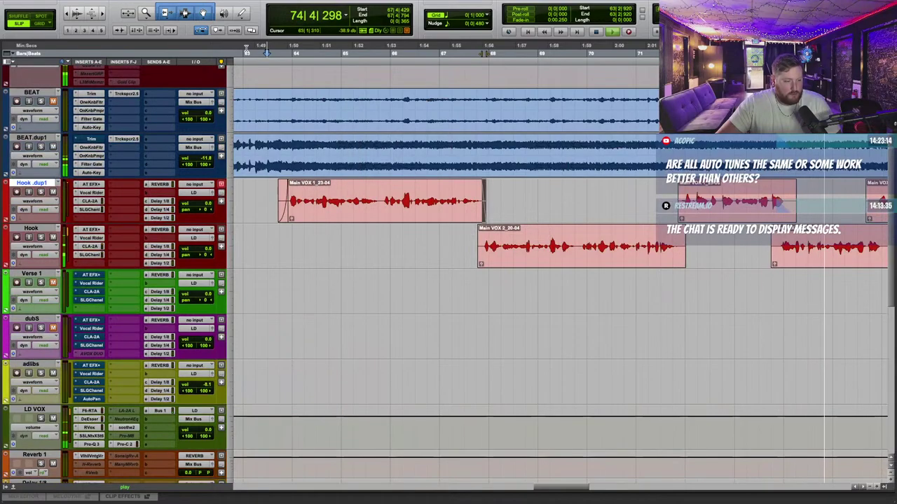
Step: Restart playback and raise the BEAT.dup1 track volume to -9.2 dB
key(space)
key(space)
drag(205, 158, 206, 150)
Step: Add a send from LD VOX to the studioD bus in send slot e
scroll(292, 261, down, 8)
click(159, 162)
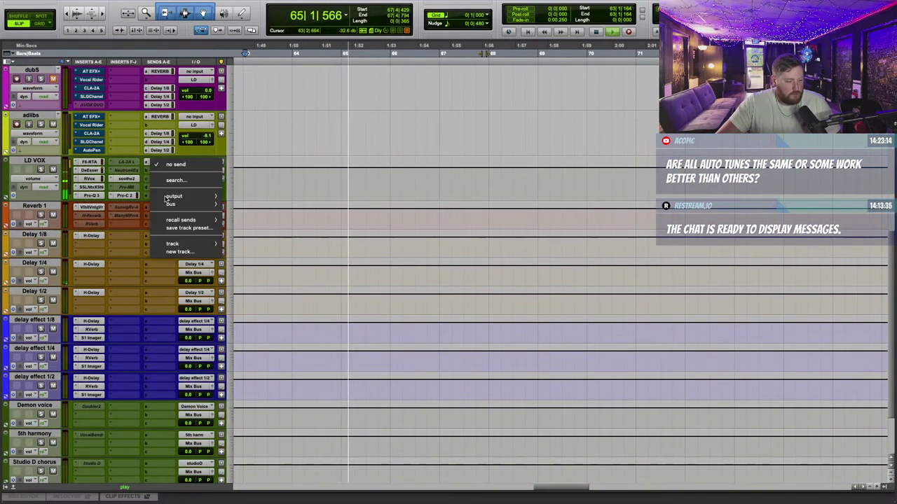
mouse_move(170, 205)
click(254, 333)
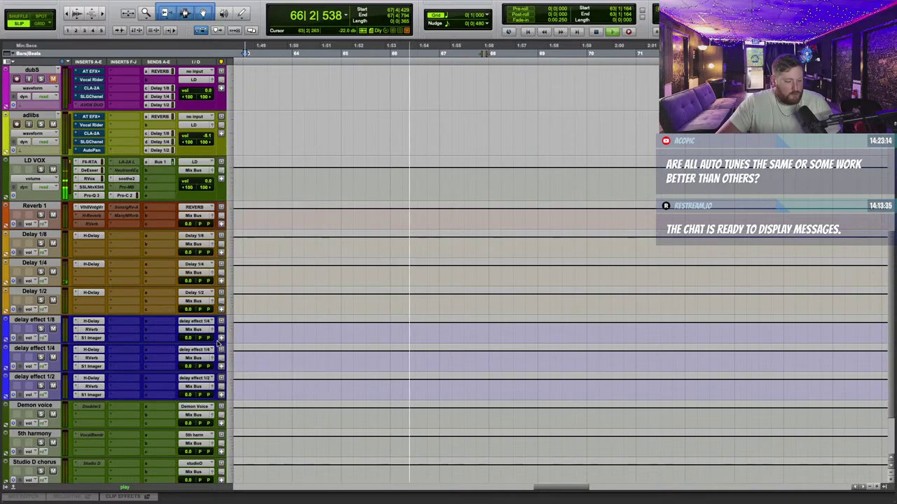
Step: Replace the inactive Studio D insert on the Studio D chorus track with AVOX DUO (stereo)
scroll(116, 320, down, 3)
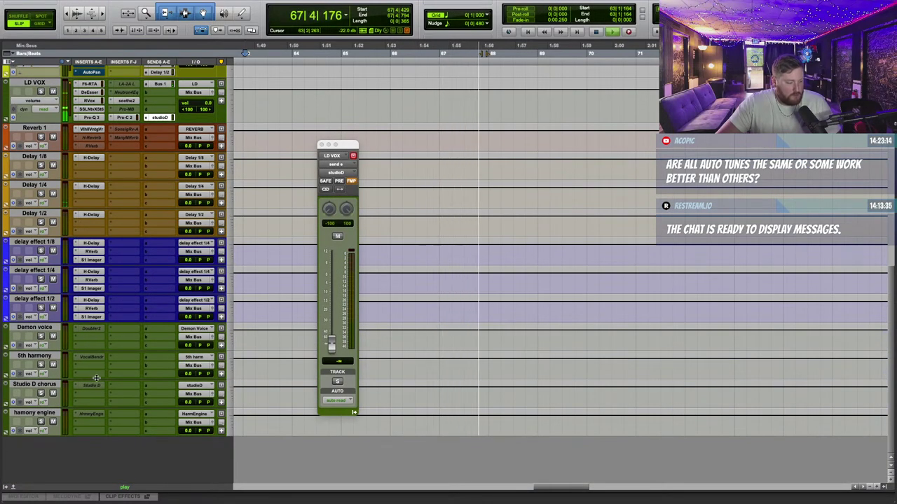
click(76, 387)
text(d)
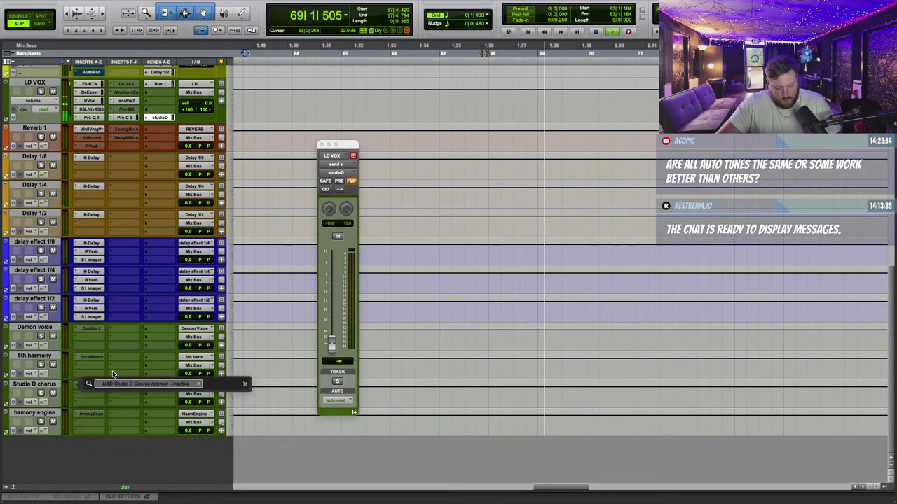
text(uo)
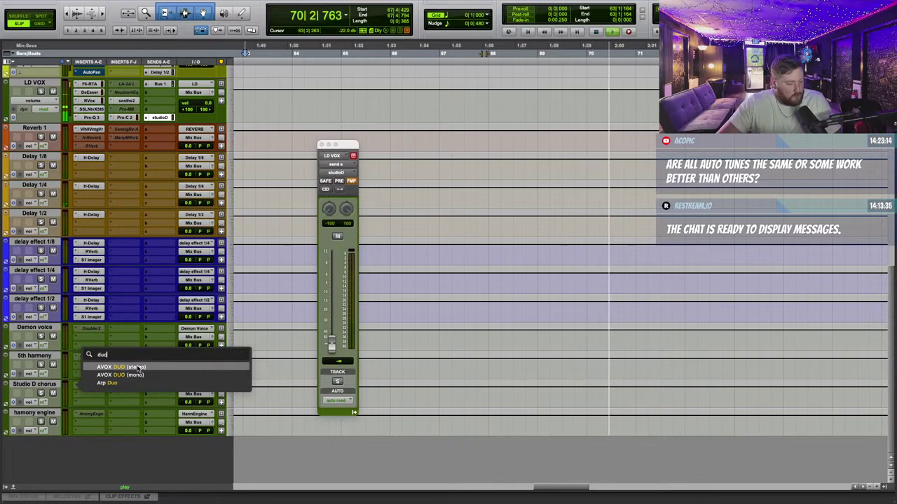
click(136, 367)
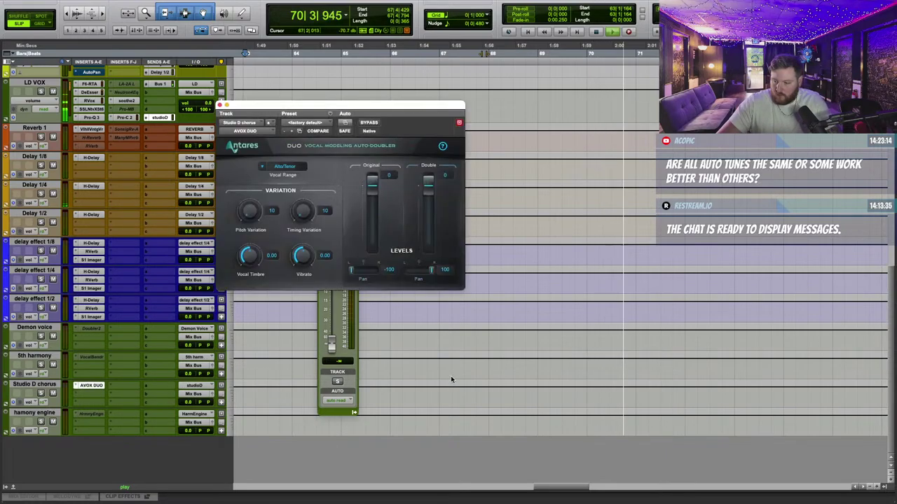
Step: Set the AVOX DUO vocal range to Baritone/Bass and close the plugin and send windows
click(294, 170)
click(292, 193)
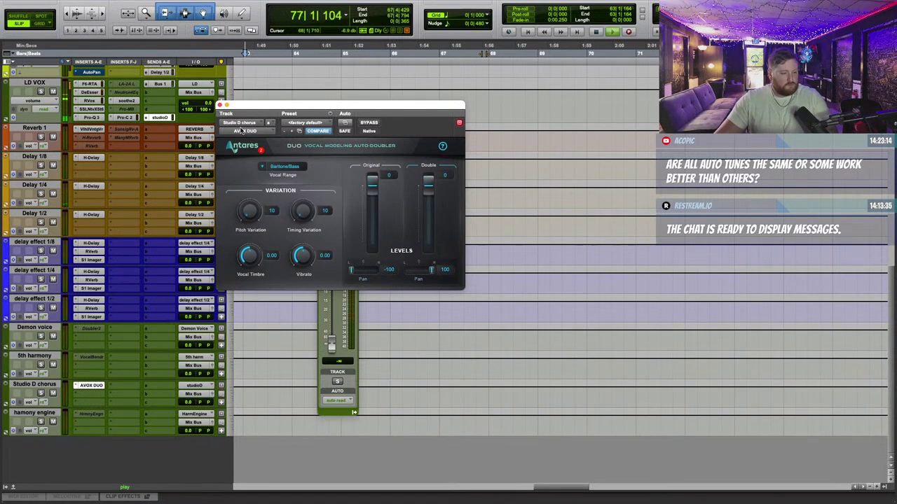
click(219, 105)
click(319, 145)
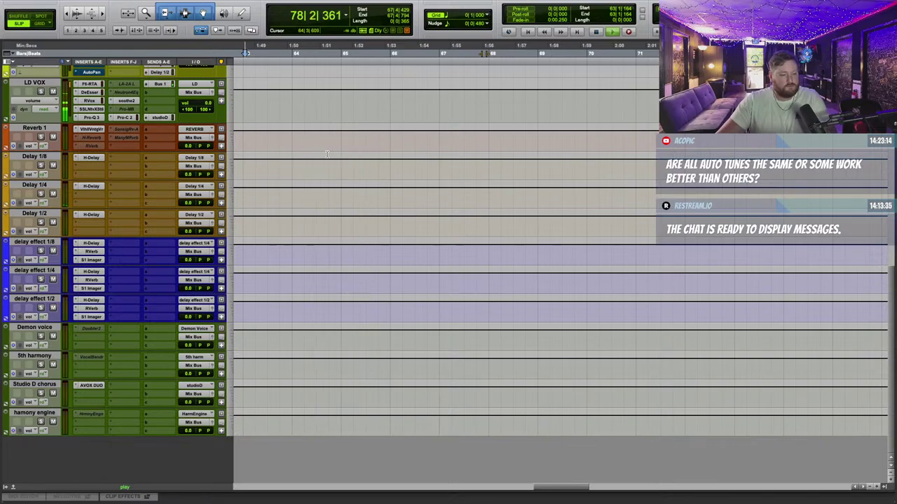
Step: Trim the end of the Main VOX 3.dup1_02-01 clip on Verse 1 slightly earlier, to about bar 87
scroll(489, 180, up, 10)
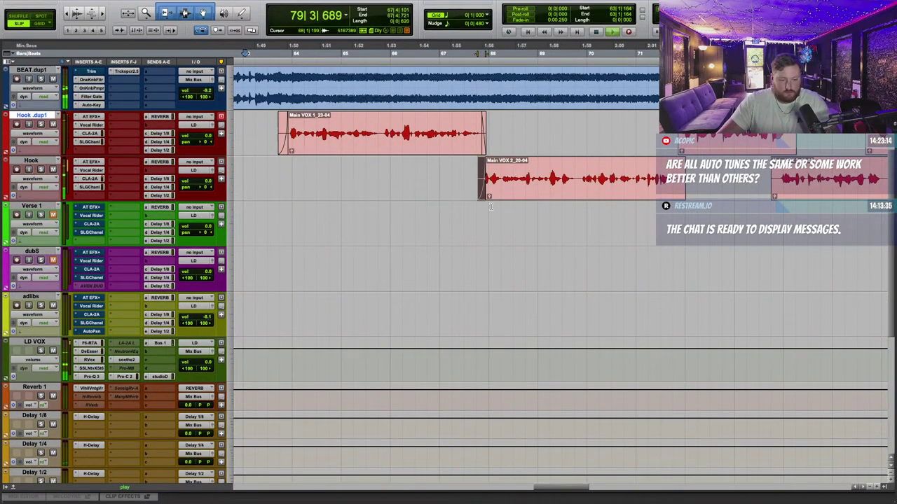
scroll(563, 169, right, 5)
key(r)
scroll(562, 169, right, 3)
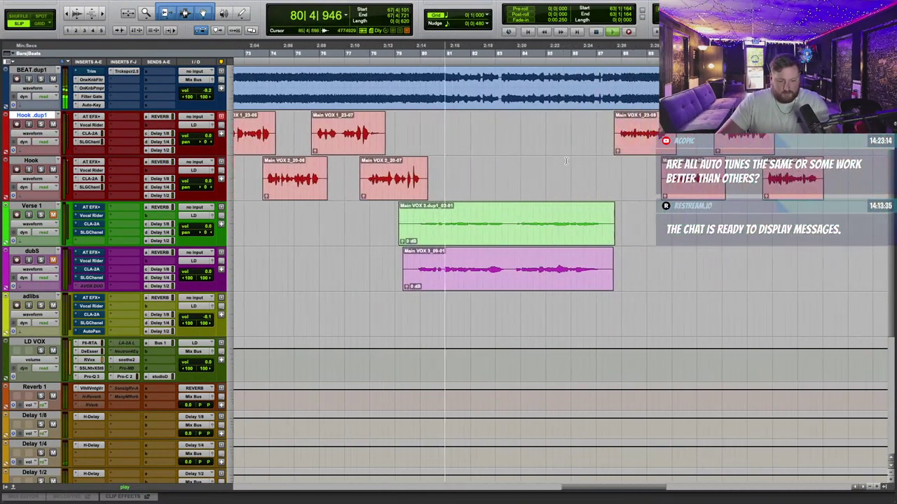
click(565, 170)
drag(613, 227, 607, 227)
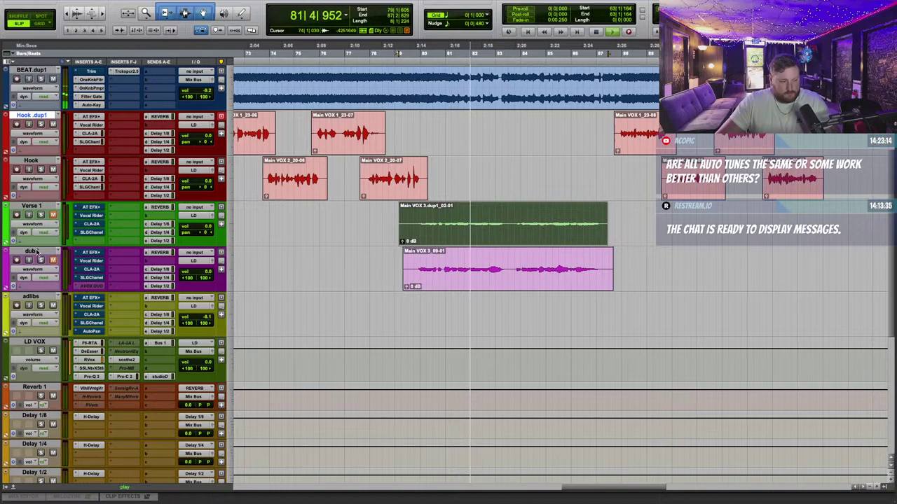
Step: Audition the Verse 1 vocal in the mix by toggling its mute and replaying from about bar 81
click(53, 216)
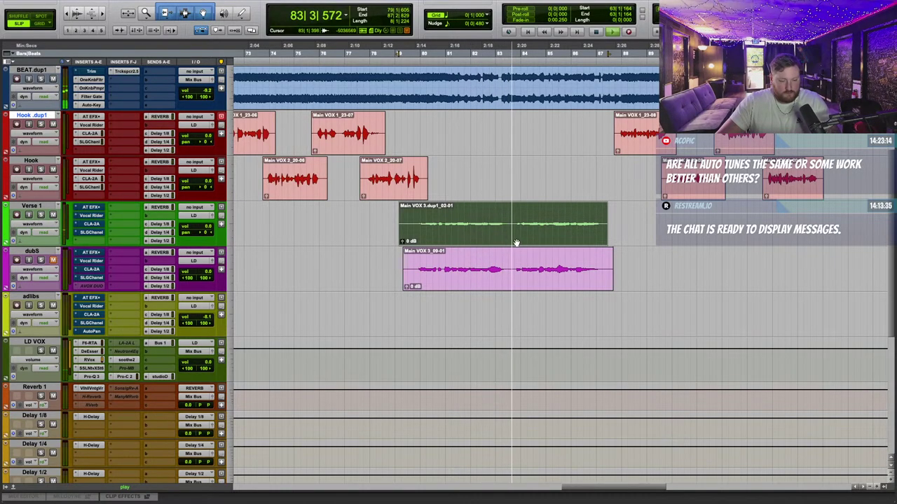
scroll(536, 221, up, 3)
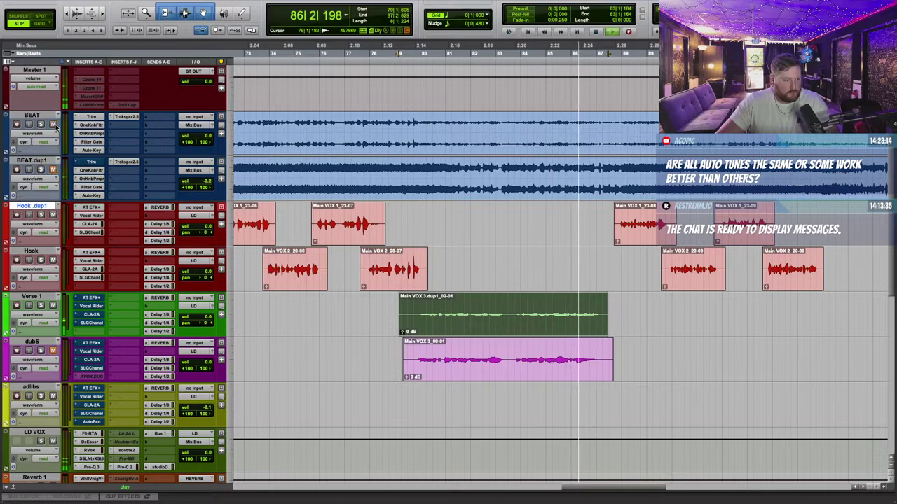
click(52, 306)
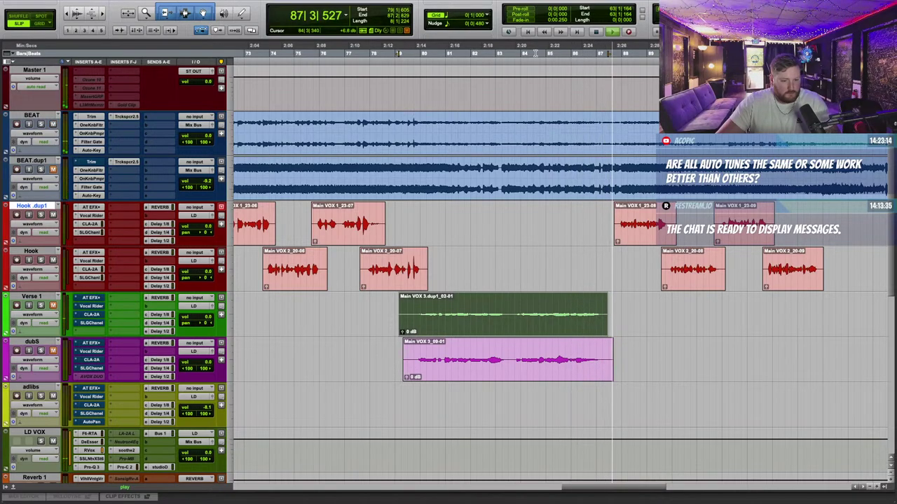
click(448, 54)
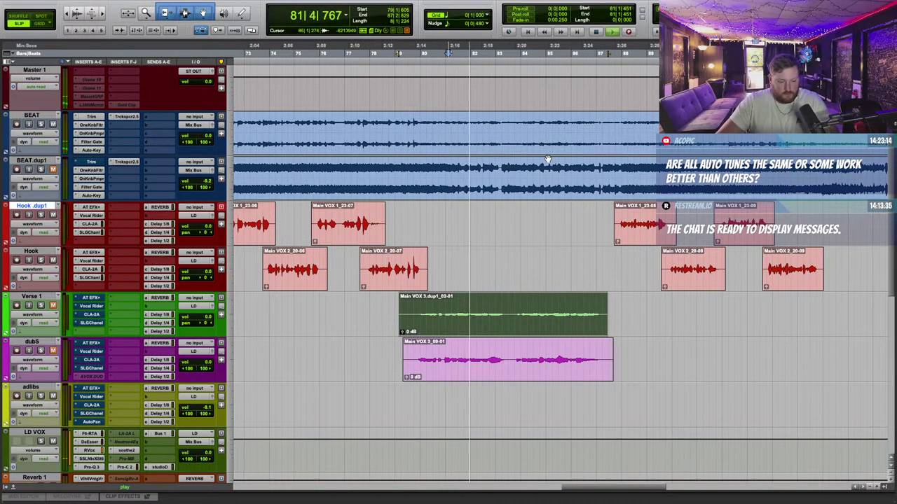
click(486, 264)
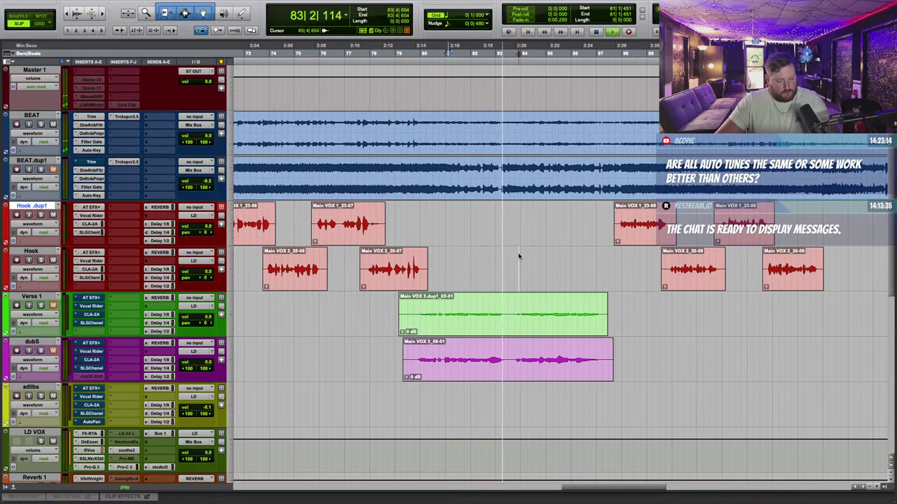
scroll(518, 254, down, 2)
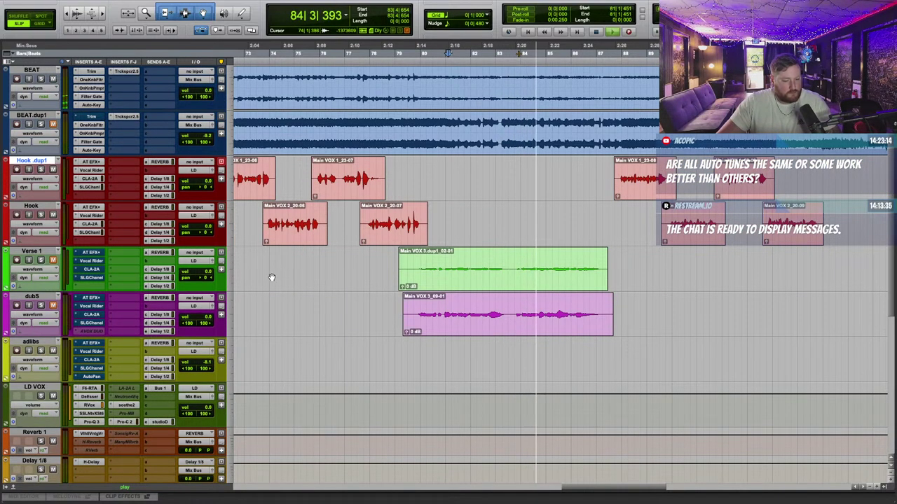
key(space)
Step: Duplicate the Hook track twice, leaving out the active playlist and inserting the copies after the last selected track
right_click(42, 209)
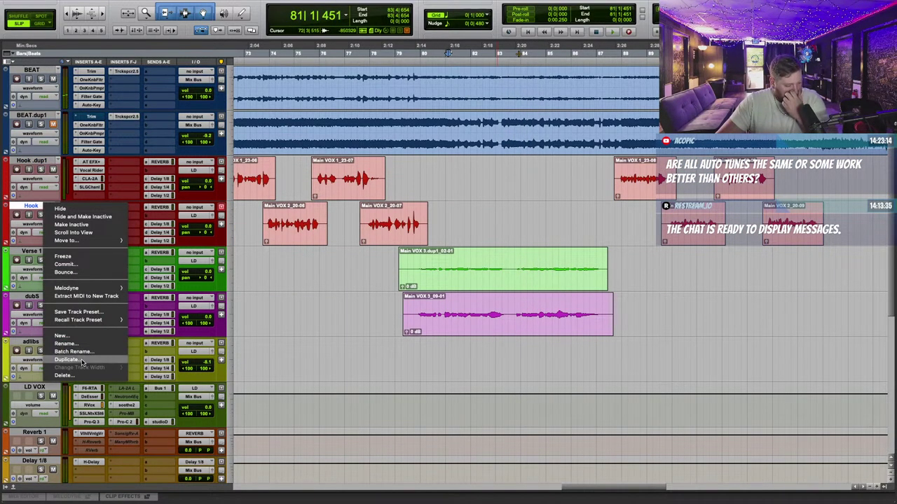
click(67, 360)
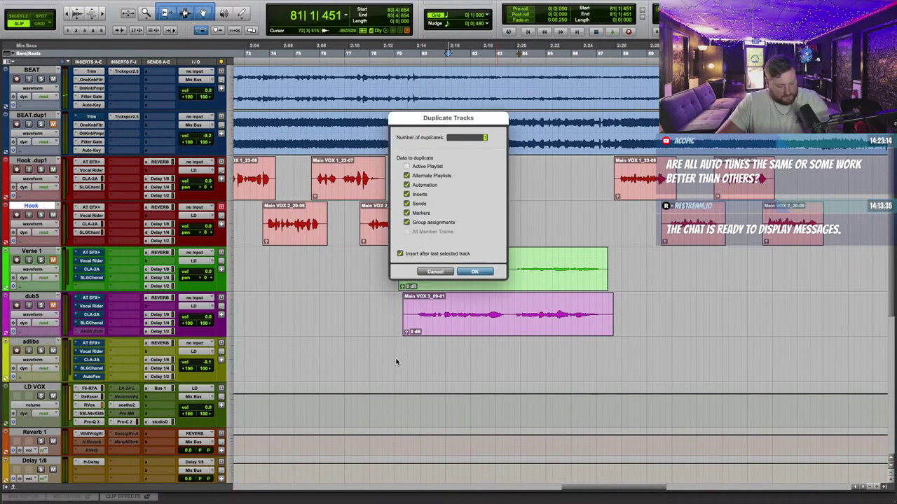
click(475, 273)
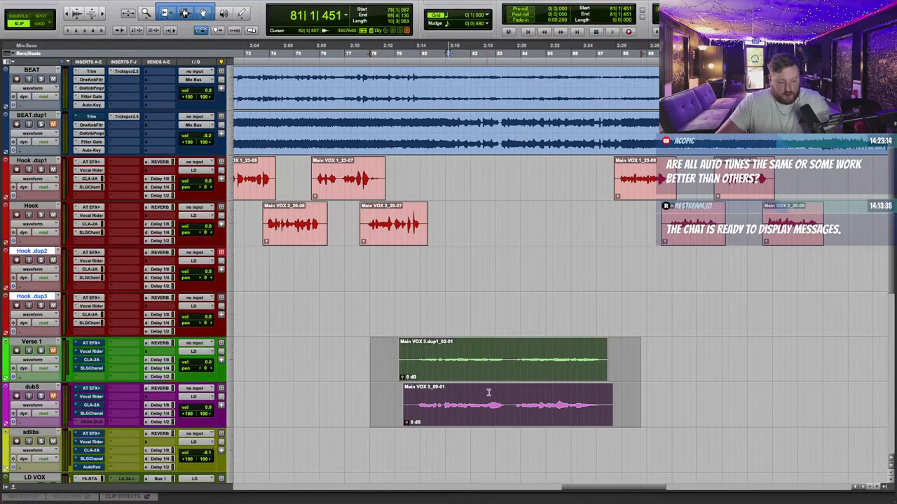
Step: Move the Verse 1 and dubS clips onto Hook .dup2 and Hook .dup3, and color both tracks blue
drag(489, 311, 489, 311)
double_click(5, 268)
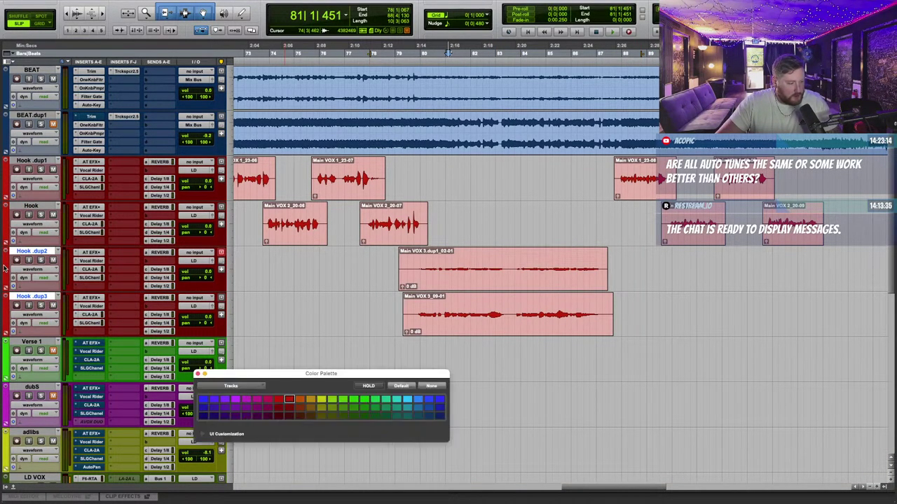
click(439, 399)
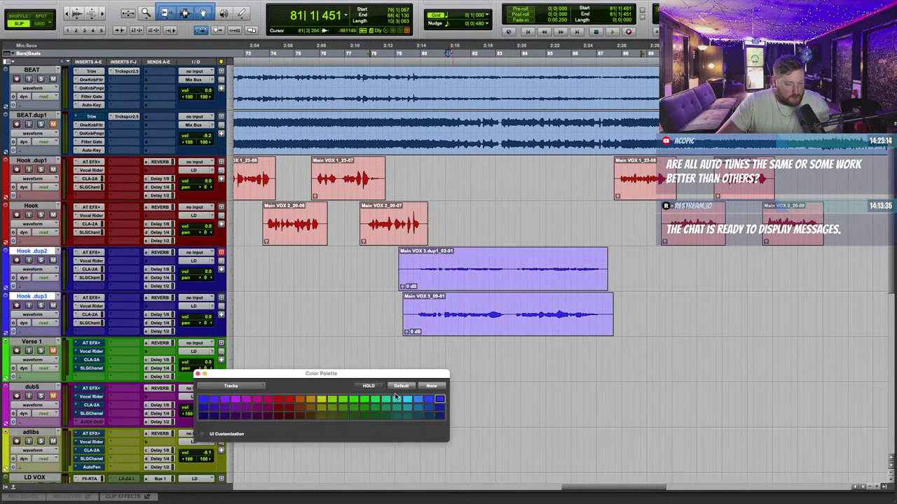
Step: Hide and make inactive the Verse 1, dubS and adlibs tracks
click(51, 343)
right_click(48, 434)
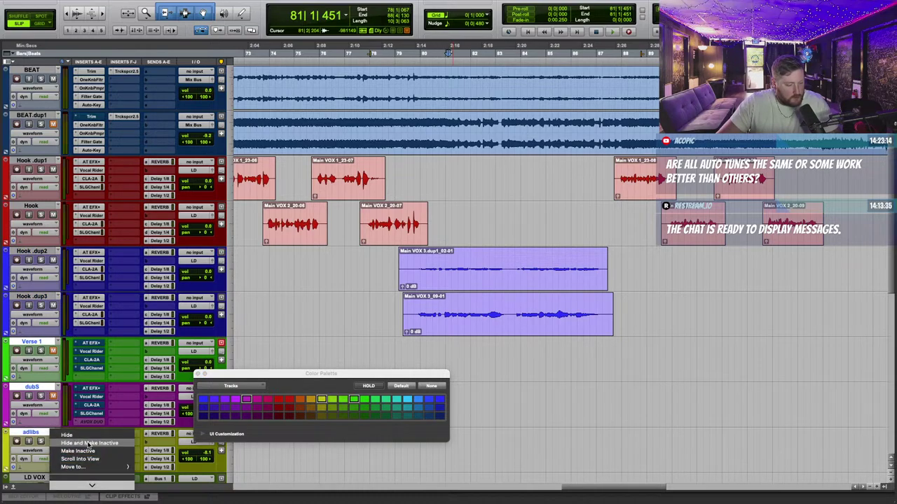
click(84, 442)
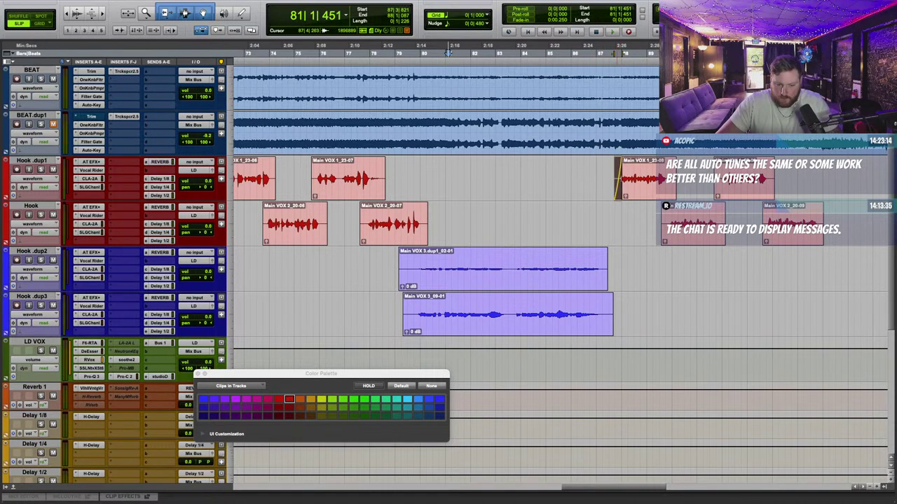
Step: Add fades to the starts and ends of the Hook .dup1 and Hook clips between about bars 72 and 94, and close the color palette
drag(621, 185, 618, 185)
scroll(666, 242, right, 3)
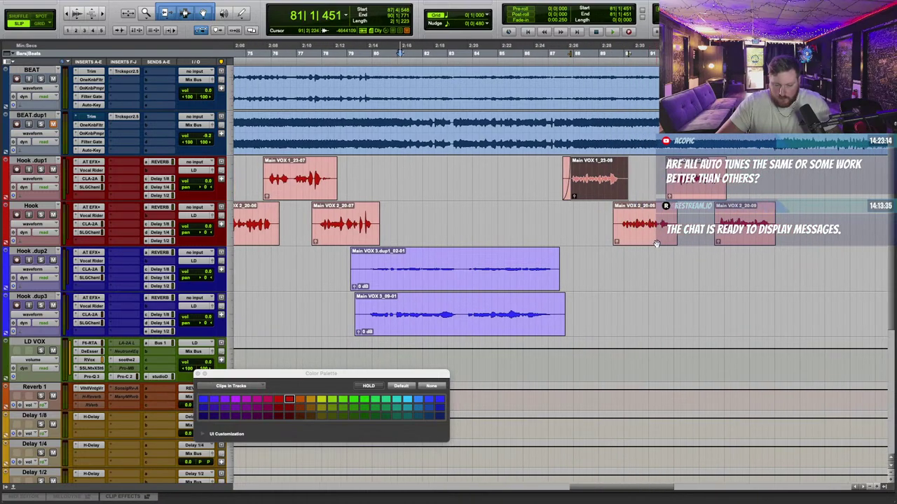
scroll(657, 249, up, 1)
scroll(657, 251, right, 3)
drag(509, 209, 512, 214)
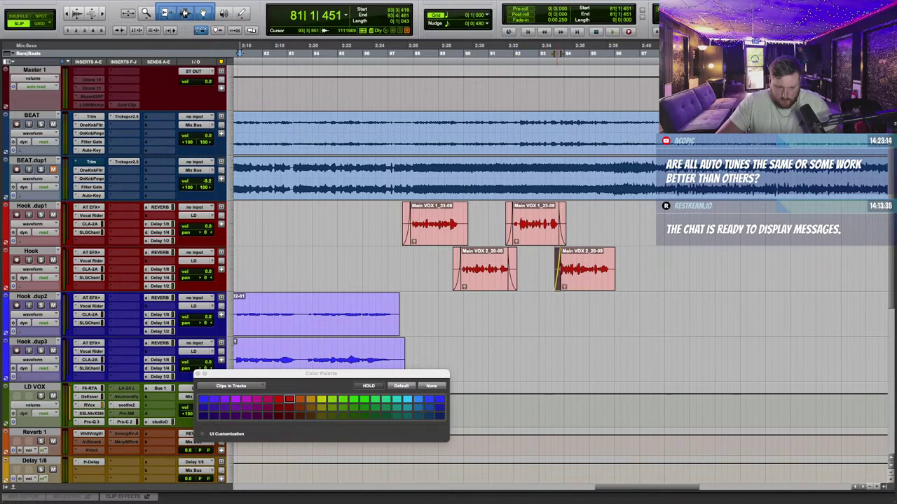
scroll(609, 261, left, 8)
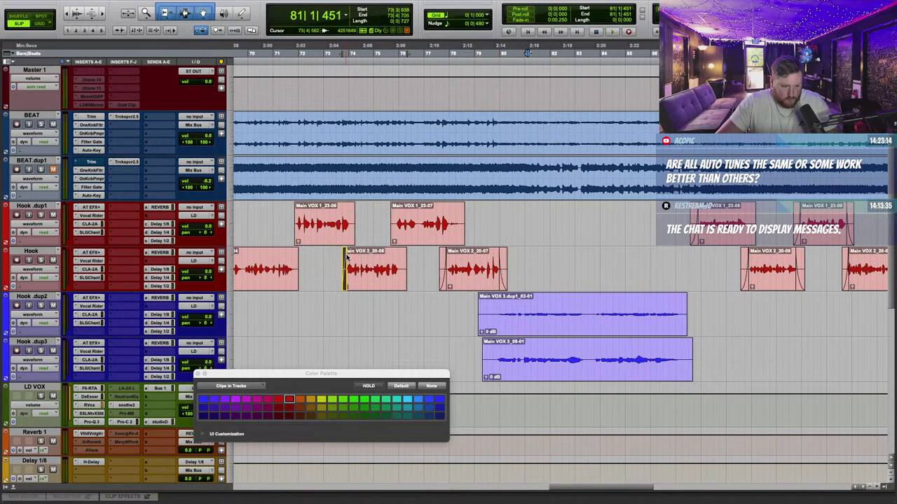
click(295, 224)
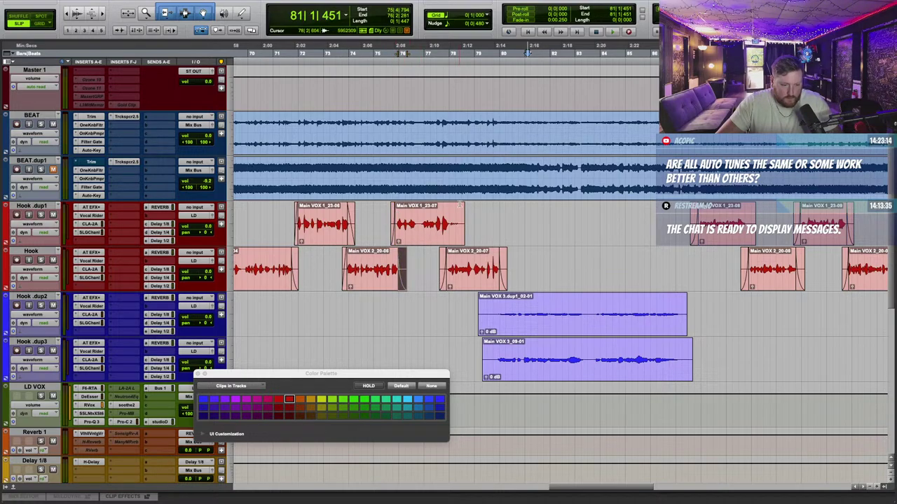
scroll(491, 260, right, 10)
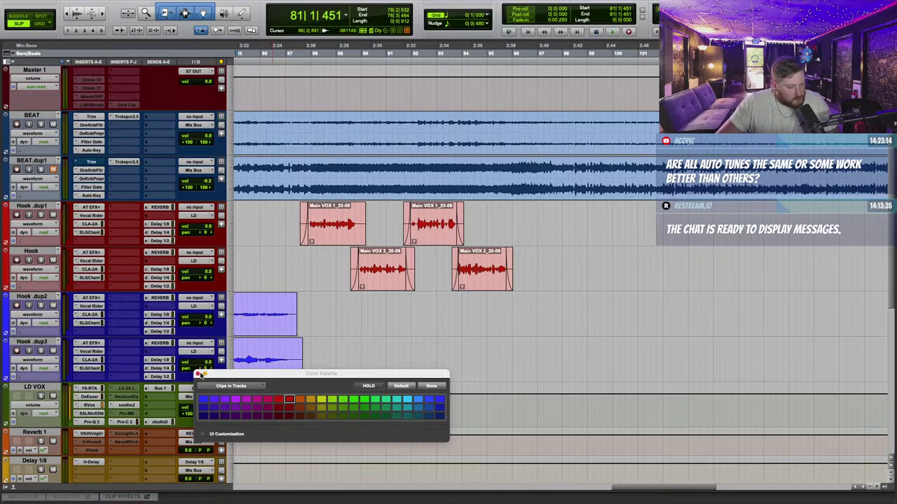
click(199, 375)
Step: Trim the silent starts of the clips on Hook .dup2 and Hook .dup3 to about the middle of bar 79
scroll(399, 302, left, 7)
drag(348, 308, 385, 365)
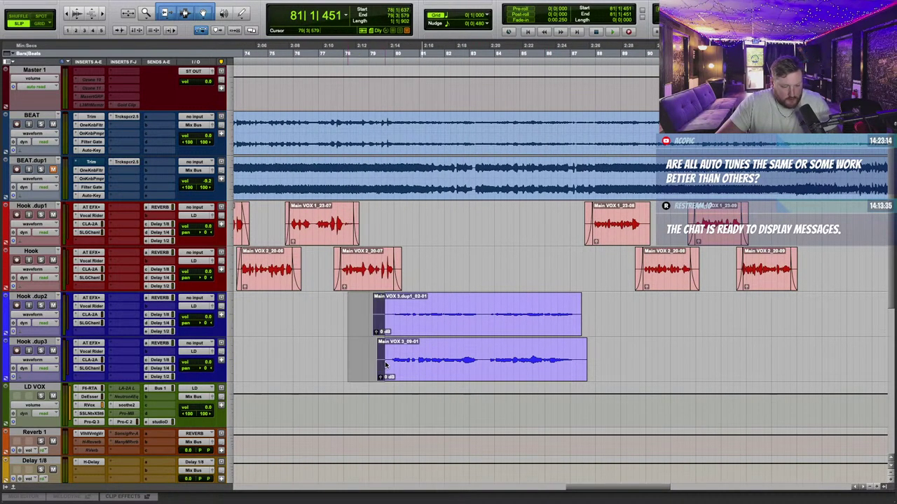
key(Delete)
Step: Raise the clip gain of the Main VOX 3.dup1_02-01 clip on Hook .dup2 to +4.0 dB
click(491, 330)
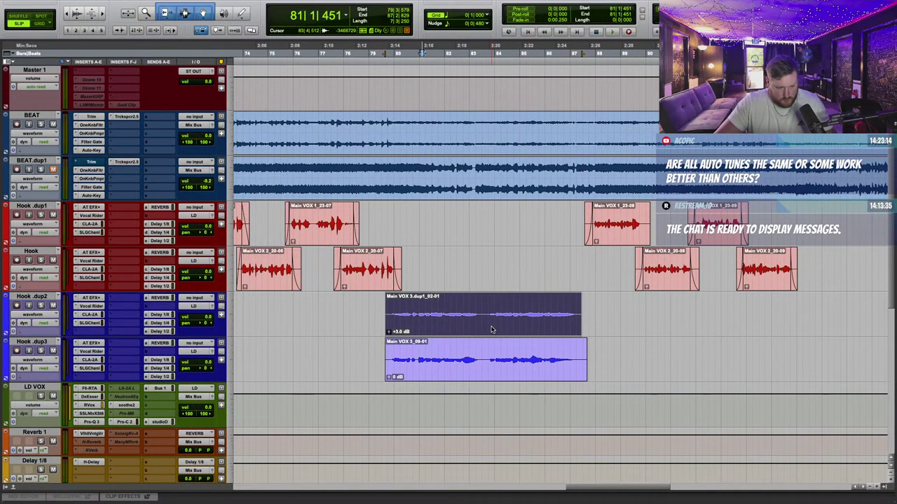
key(ctrl+shift+Up)
key(ctrl+shift+Up)
click(495, 276)
Step: Trim the starts of both blue-track clips slightly more, to just before bar 80, and add fade-ins
drag(377, 299, 394, 376)
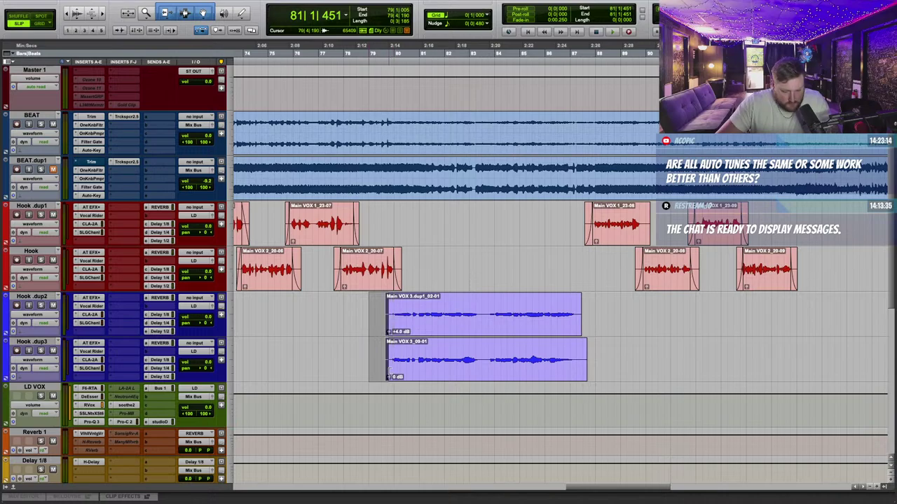
key(Delete)
click(474, 263)
drag(368, 309, 397, 368)
key(f)
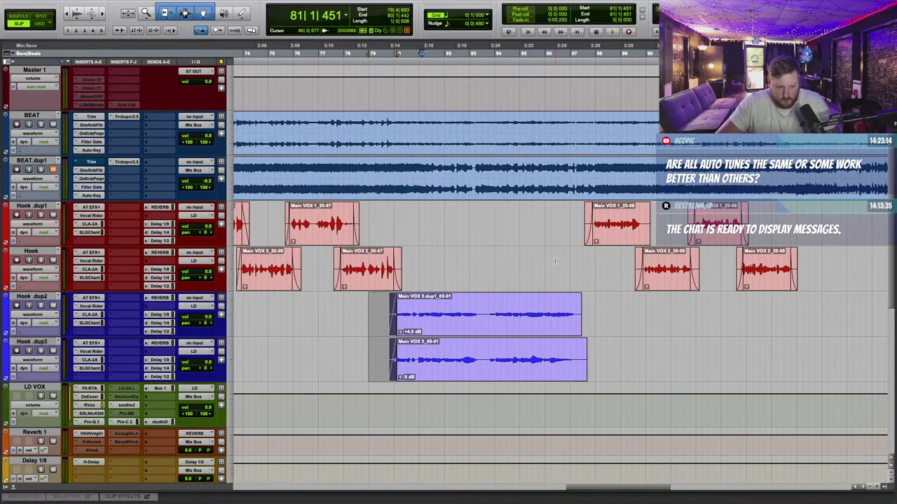
Step: Trim the ends of both blue-track clips to a common point at about bar 87 and add fade-outs
click(562, 274)
drag(604, 316, 581, 360)
key(Delete)
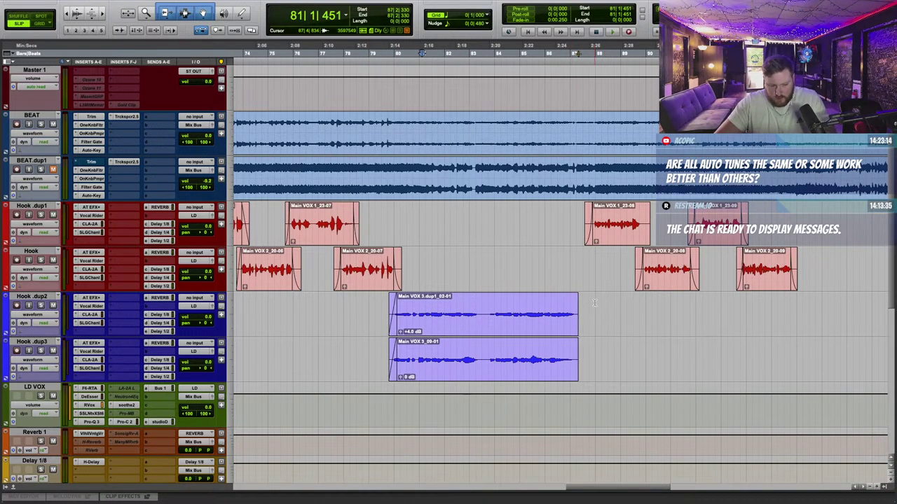
key(f)
click(540, 261)
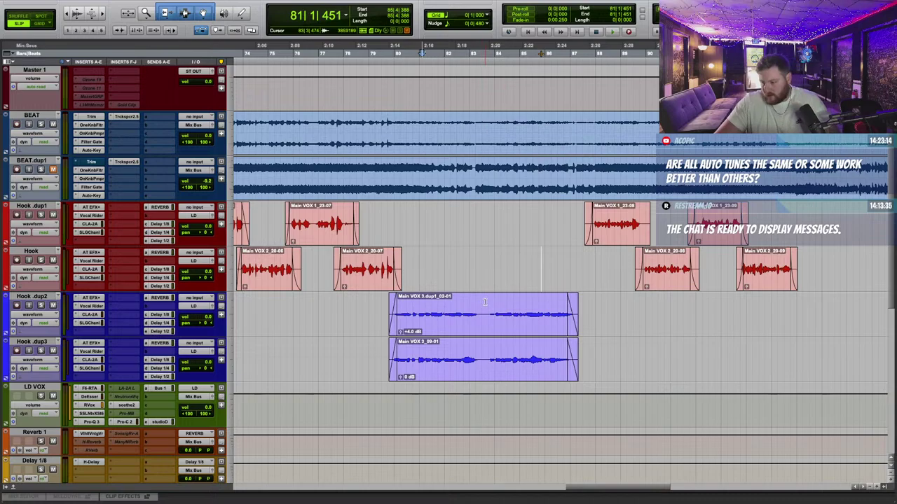
Step: Play the hook from about bar 63, mute BEAT and unmute BEAT.dup1
scroll(403, 332, left, 5)
scroll(403, 332, up, 1)
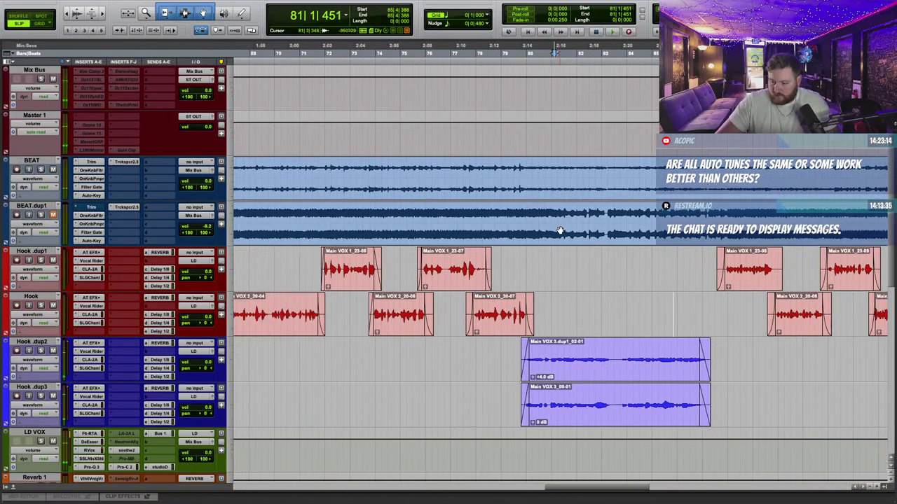
click(316, 49)
scroll(350, 226, down, 2)
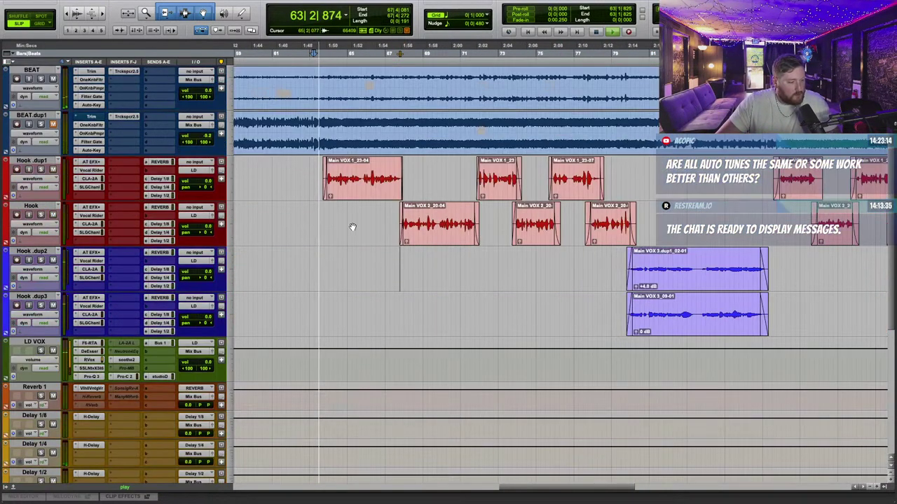
scroll(430, 206, up, 2)
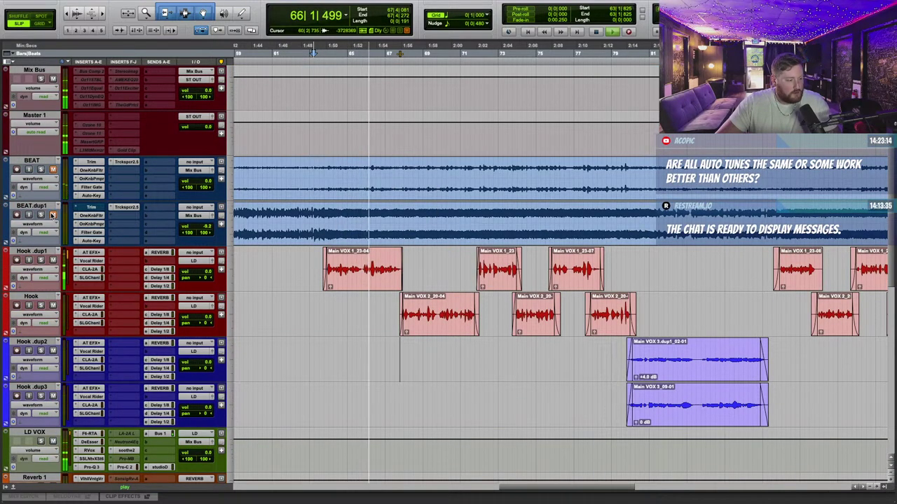
Step: Deactivate the Trim insert on BEAT.dup1, replace it with the track's Trackspacer 2.5 insert, and review the Trackspacer settings
right_click(91, 207)
click(131, 218)
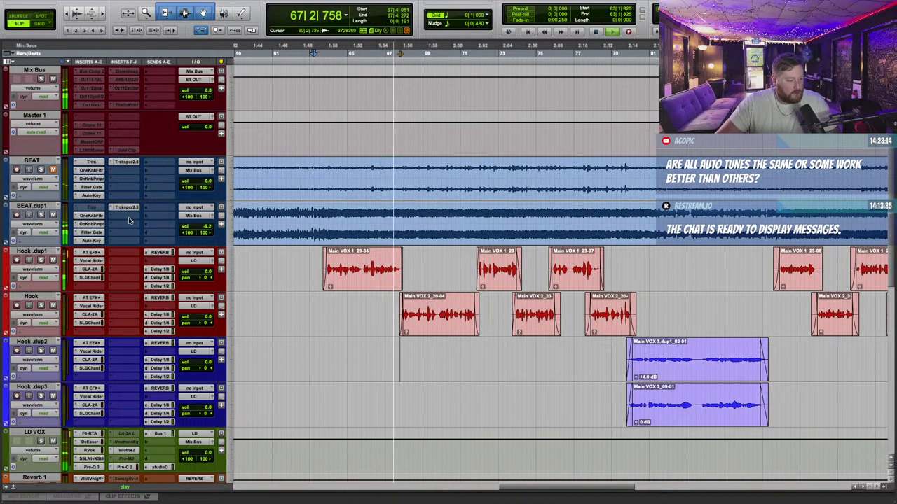
drag(128, 209, 98, 209)
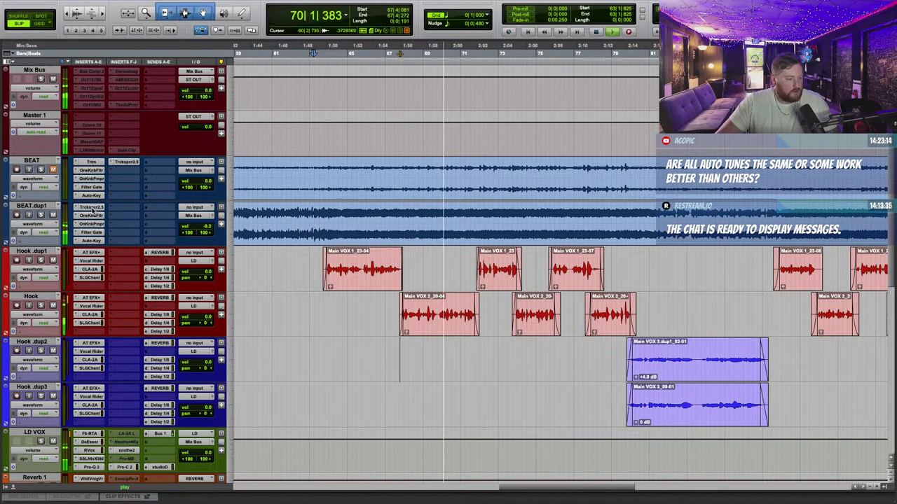
click(93, 209)
mouse_move(399, 321)
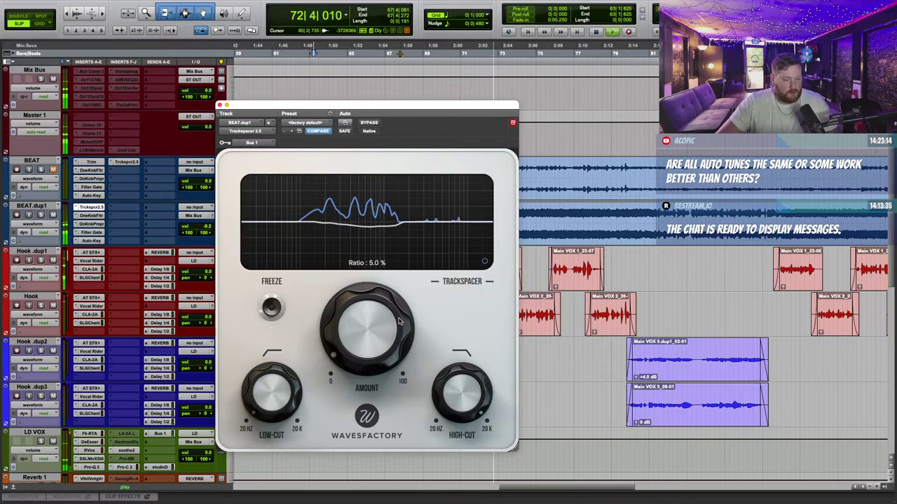
click(220, 106)
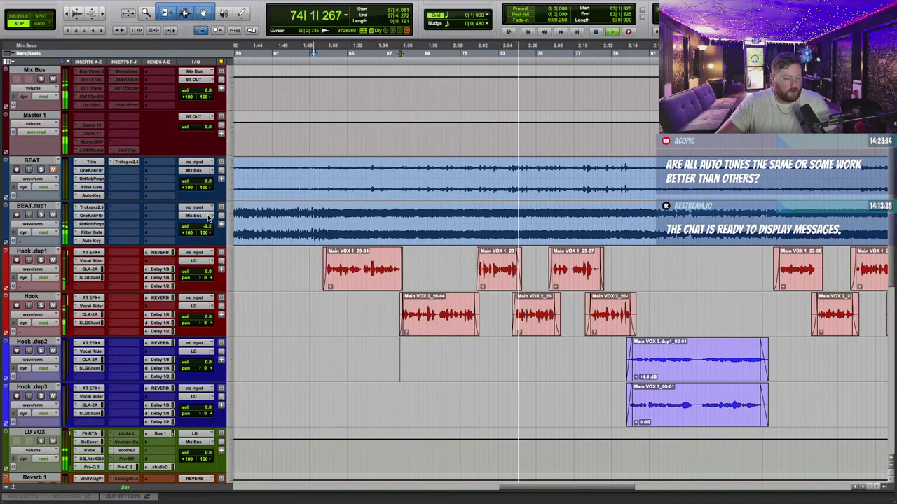
Step: Raise the BEAT.dup1 volume to -7.9 dB and replay the hook from about bar 63
scroll(302, 318, down, 3)
key(t)
scroll(606, 280, right, 10)
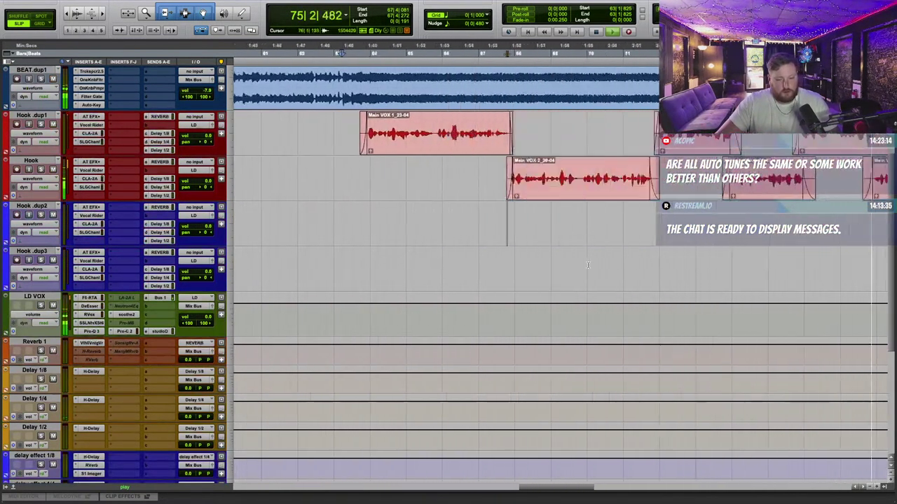
click(542, 221)
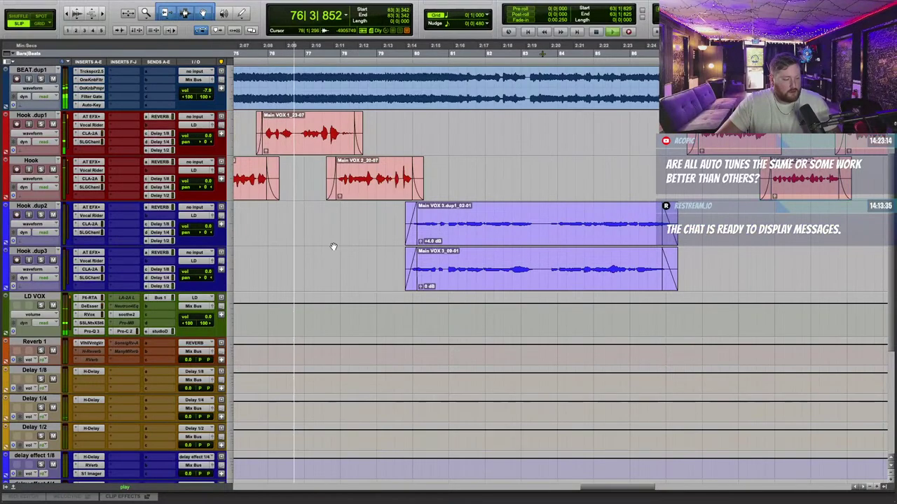
scroll(332, 246, left, 5)
scroll(343, 62, up, 3)
click(330, 54)
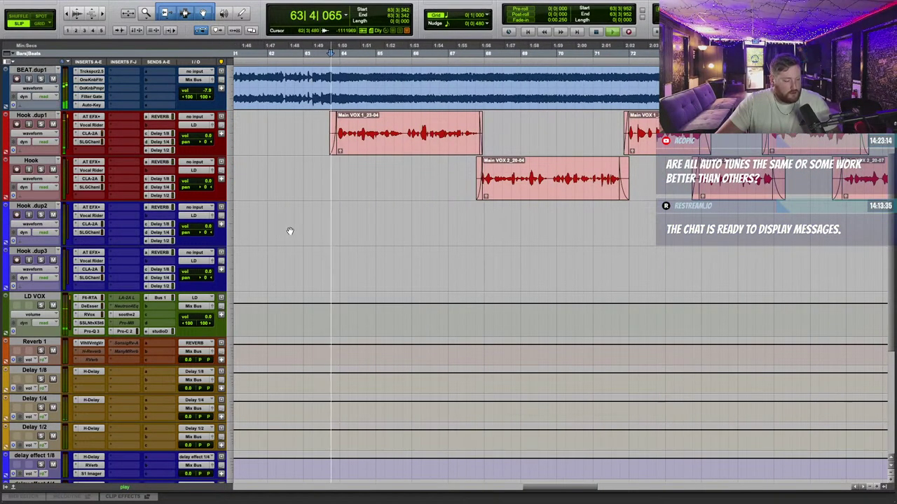
scroll(291, 231, up, 1)
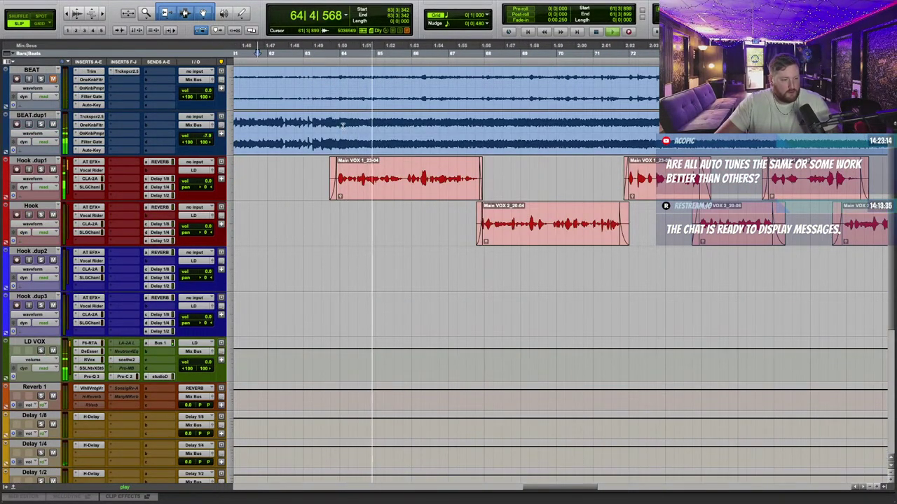
Step: Replay the hook from about bar 62 and review the F6-RTA equalizer settings on LD VOX
click(259, 55)
scroll(371, 184, left, 2)
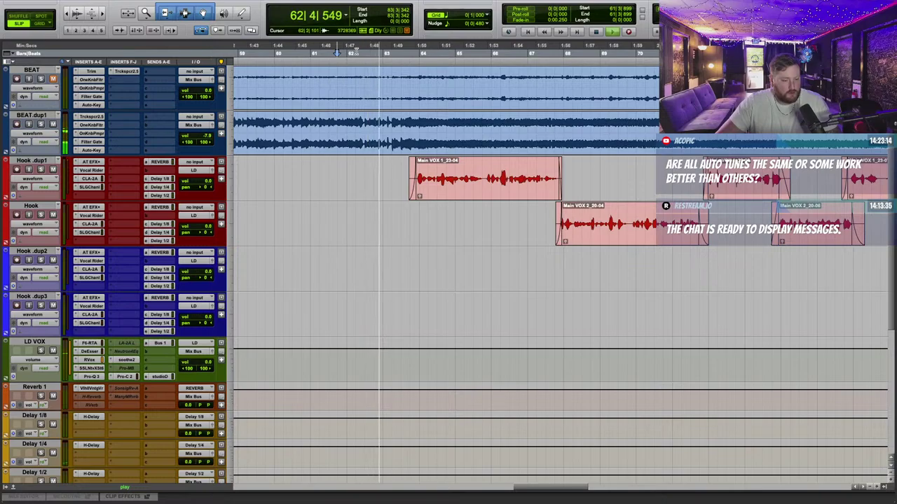
key(KP_1)
click(89, 343)
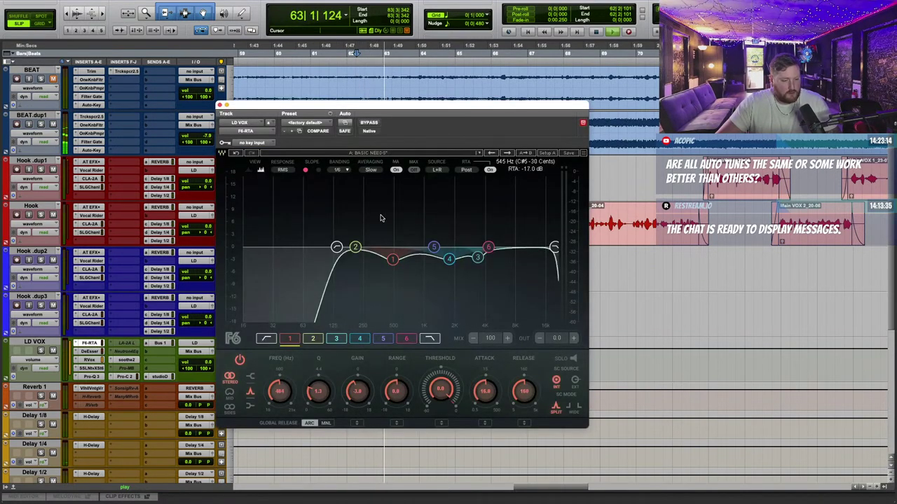
click(220, 105)
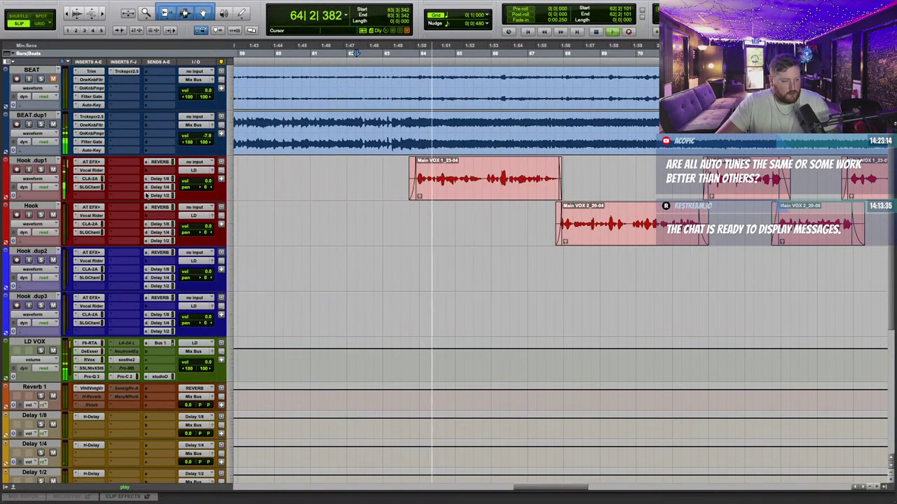
Step: Raise the high-pass filter frequency in Hook.dup1's SSL G-Channel while replaying from bar 63, and copy the insert to the Hook track
click(90, 187)
click(386, 53)
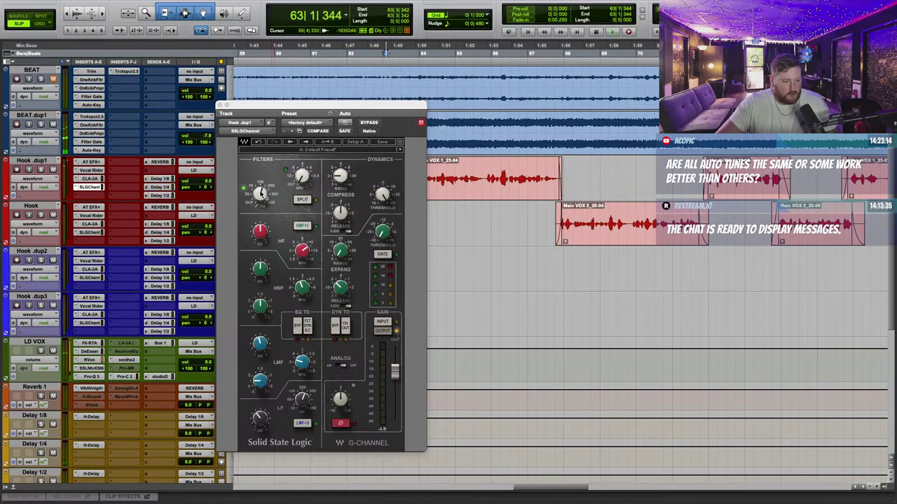
key(space)
drag(260, 195, 261, 191)
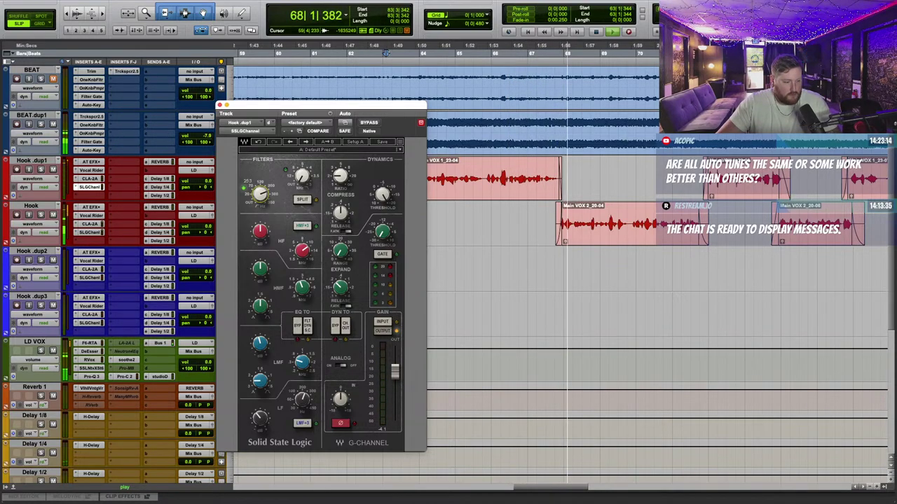
drag(99, 187, 100, 238)
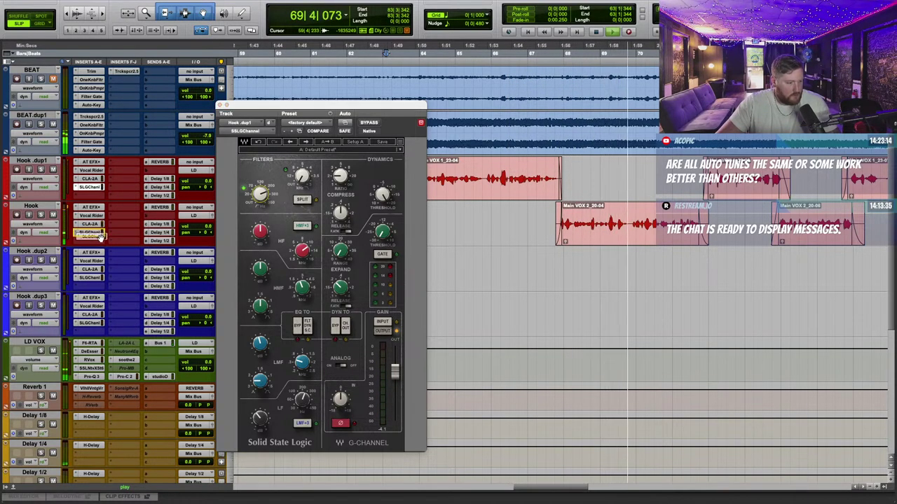
click(220, 105)
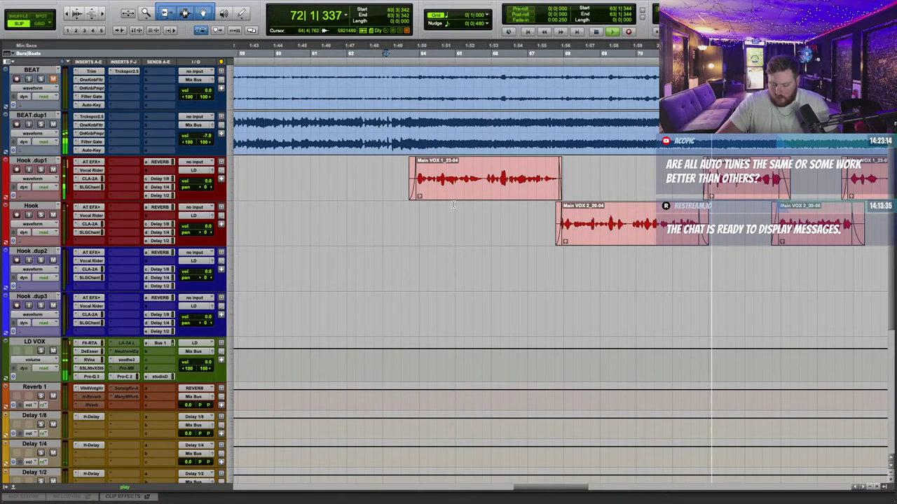
Step: Set Hook.dup1's REVERB send to -25.6 dB while replaying from bar 63, and copy the send to the Hook track
click(397, 48)
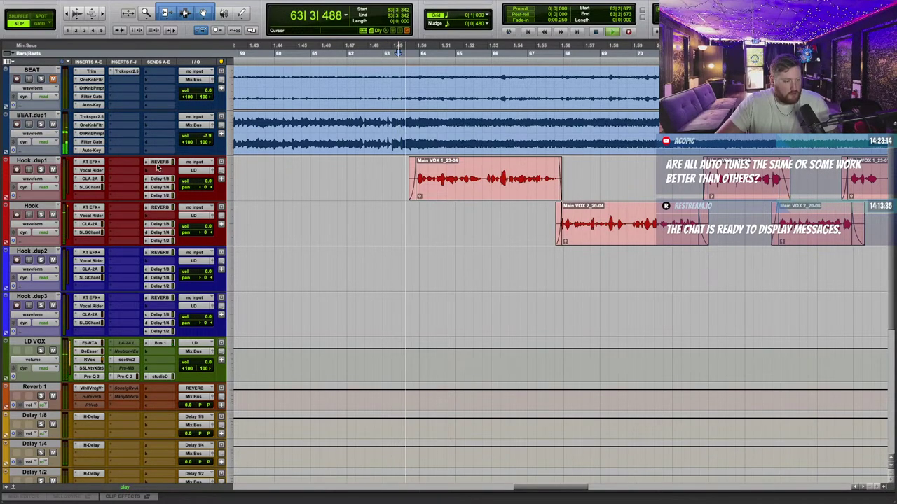
click(160, 162)
drag(330, 335, 362, 309)
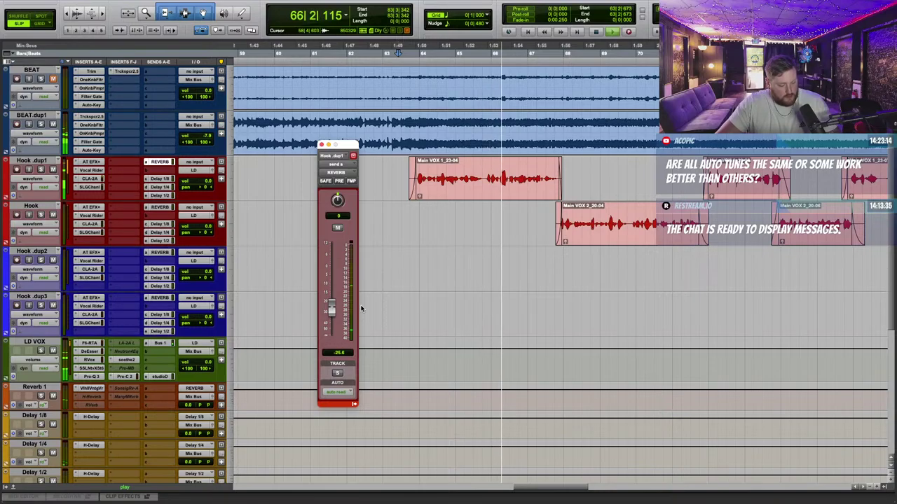
drag(161, 162, 169, 212)
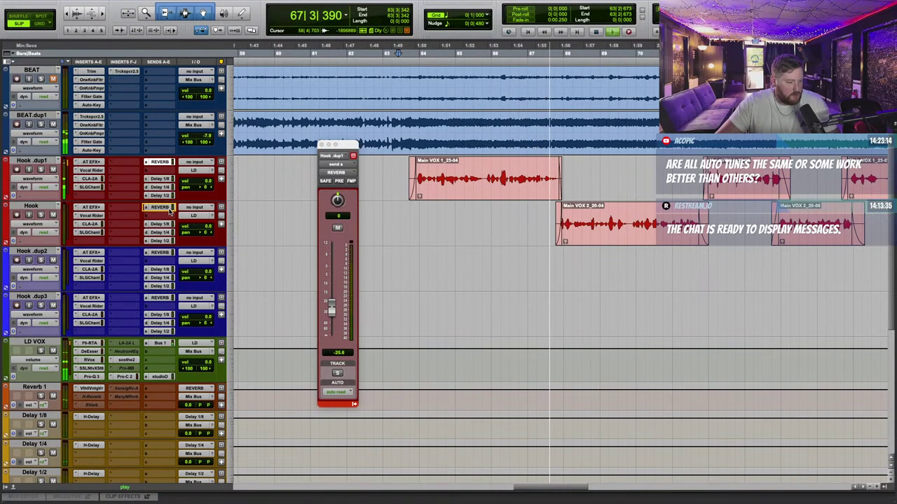
Step: Set the RVox compression on LD VOX to -2.1 and check the track's studioD send
click(89, 360)
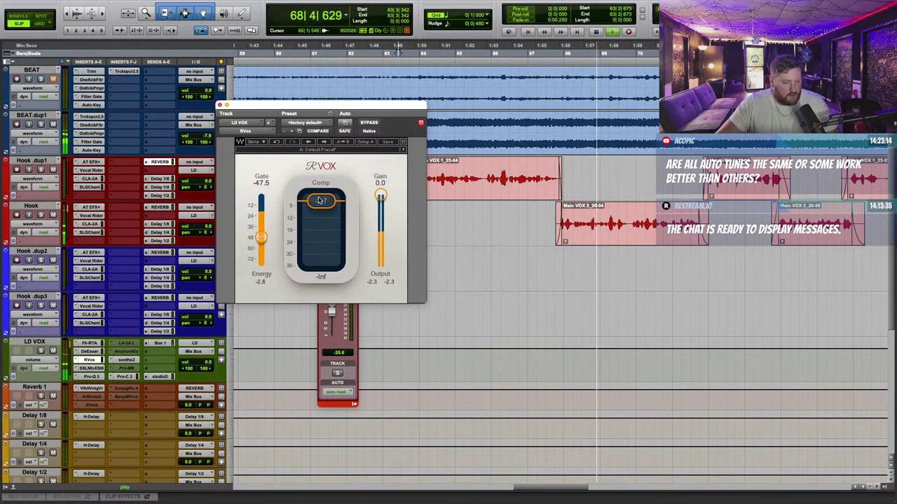
drag(319, 201, 319, 199)
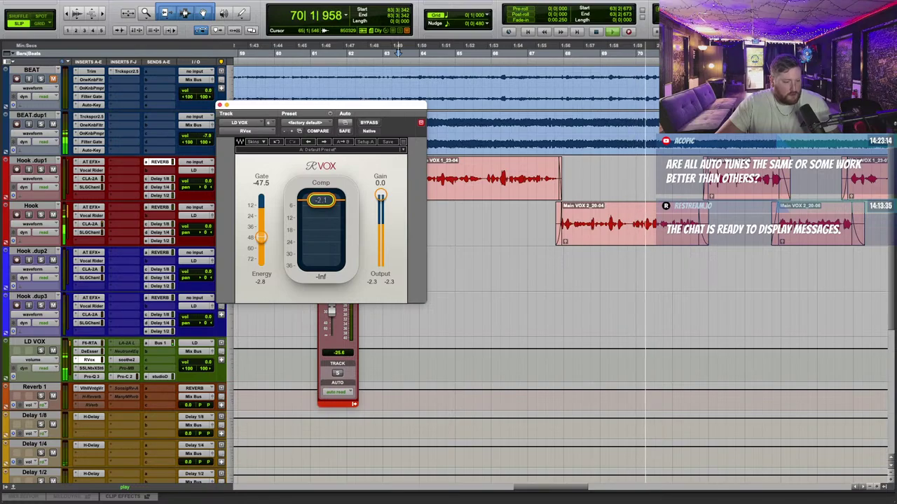
click(161, 377)
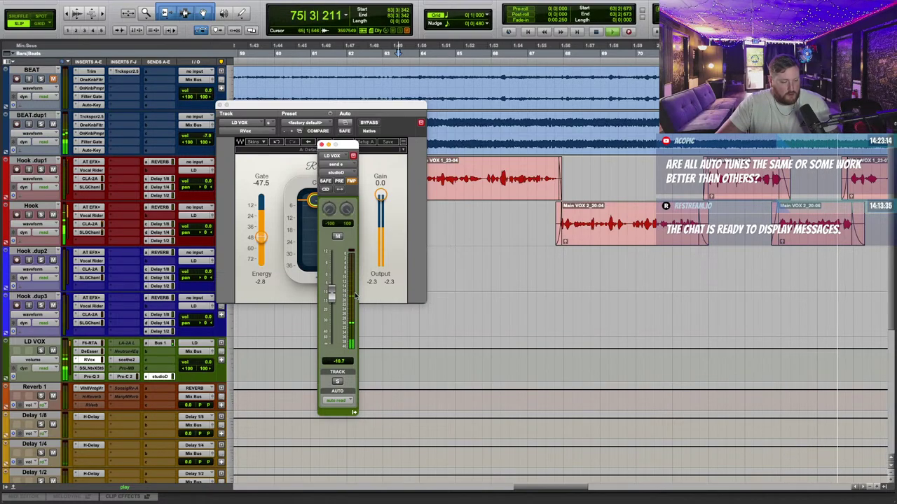
click(322, 145)
Step: Raise the BEAT.dup1 volume to -7.2 dB while playing from about bar 57
drag(325, 105, 488, 279)
click(258, 82)
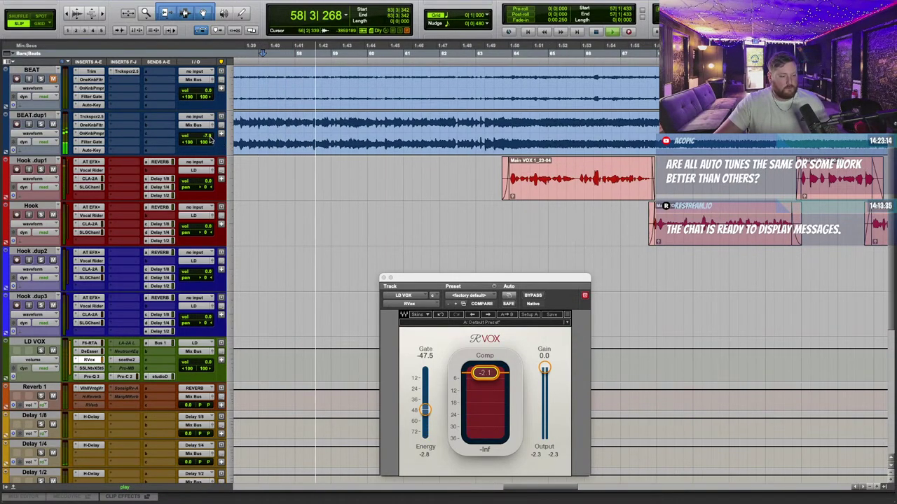
drag(208, 136, 211, 136)
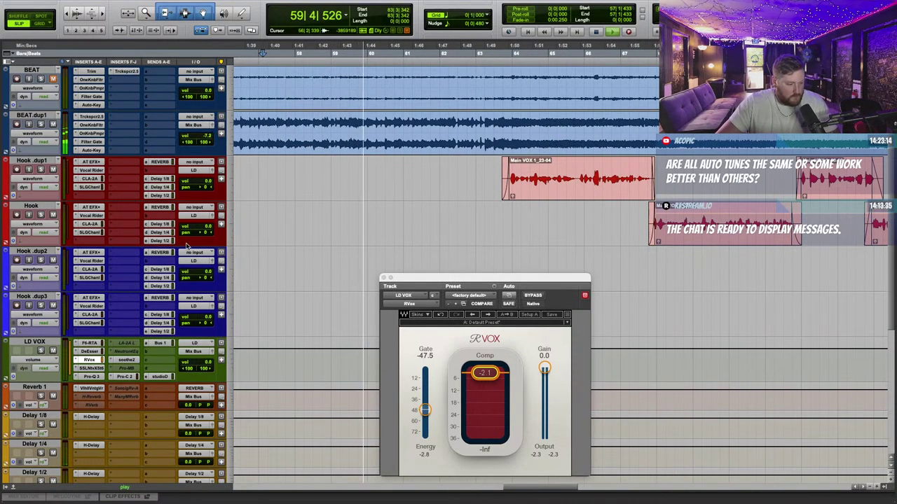
Step: Replace the LA-2A insert on LD VOX with the stereo UAD Maag EQ4
click(110, 342)
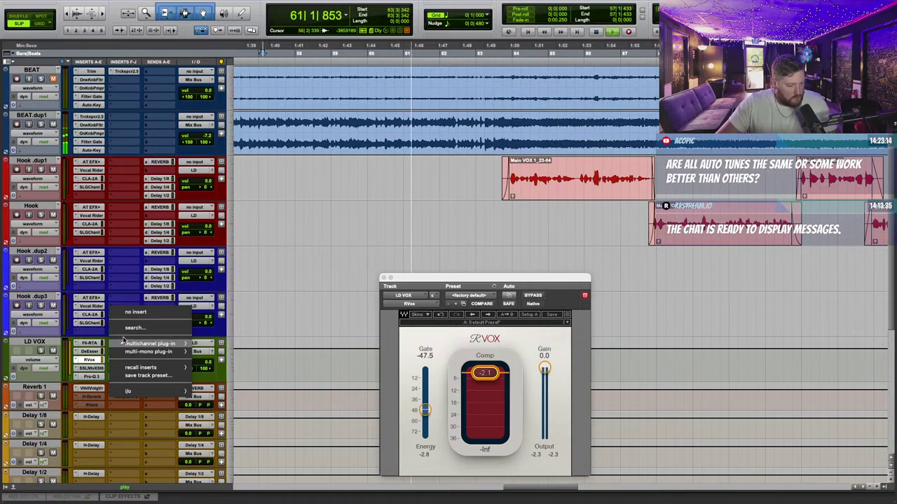
text(maag)
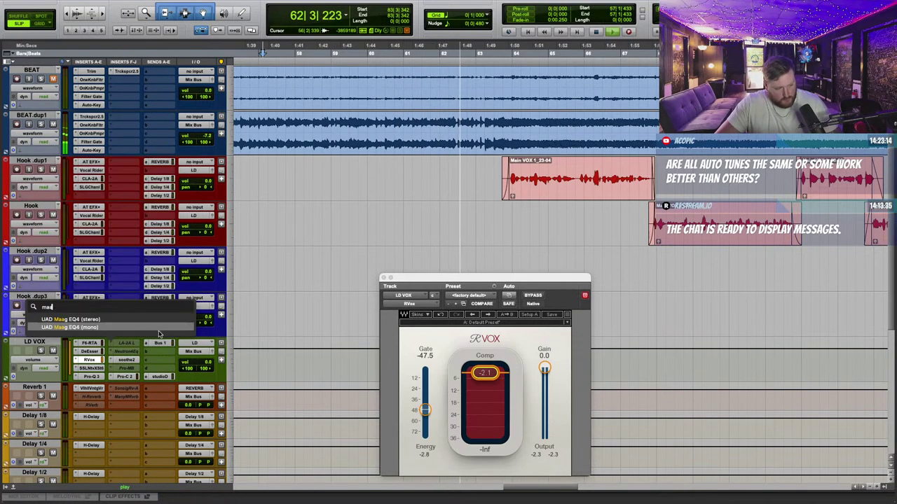
click(105, 320)
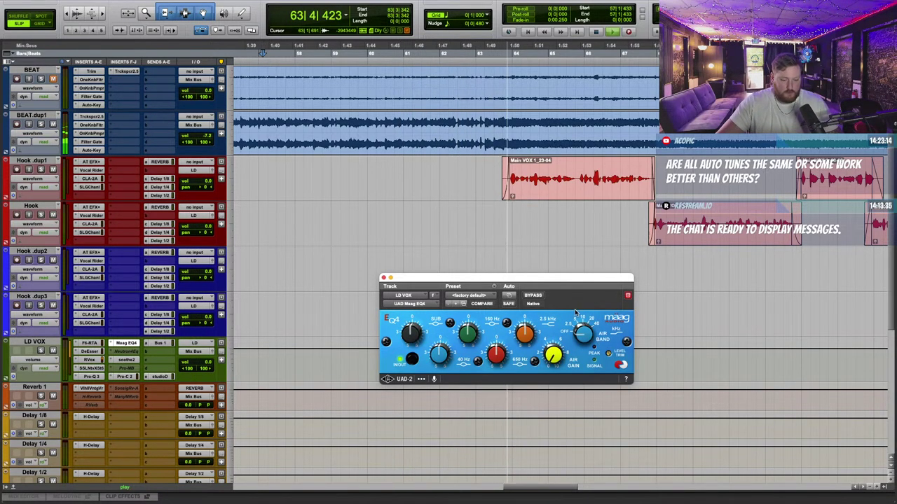
drag(553, 283, 492, 280)
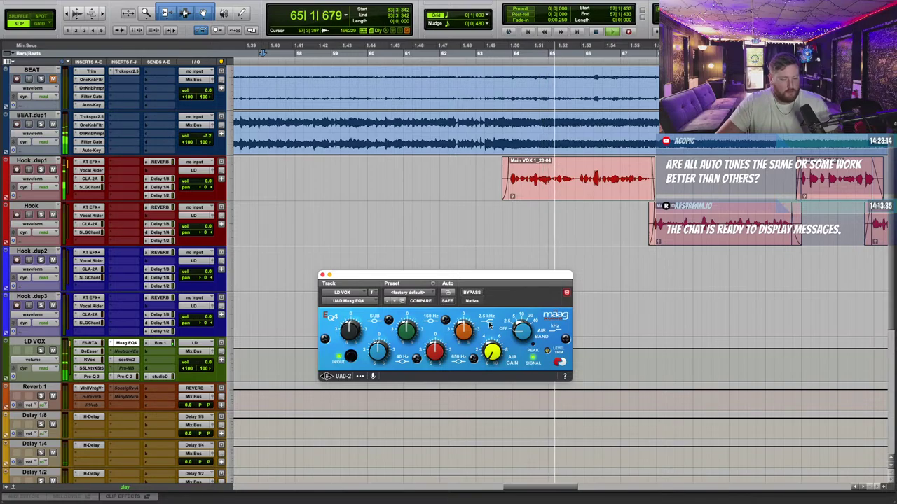
Step: Enable the Air Band on LD VOX's Maag EQ4, raise its Air Gain, and adjust the 40 Hz band
click(528, 314)
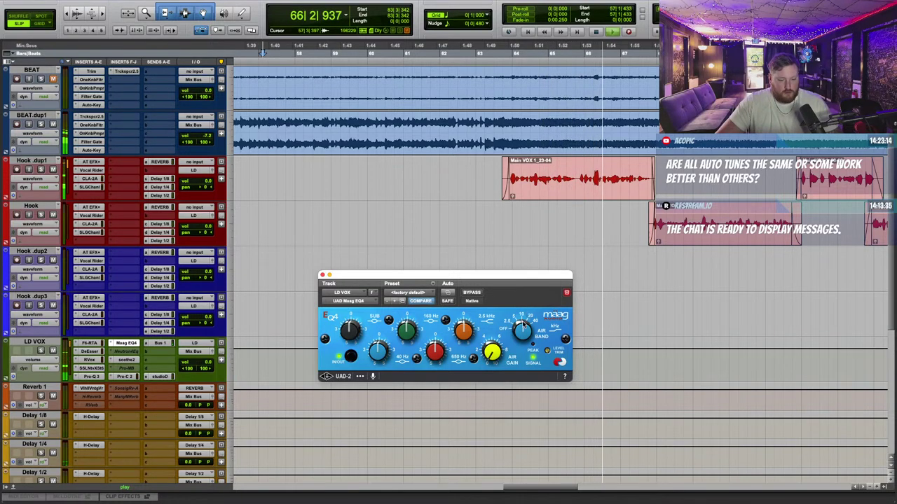
drag(493, 352, 497, 340)
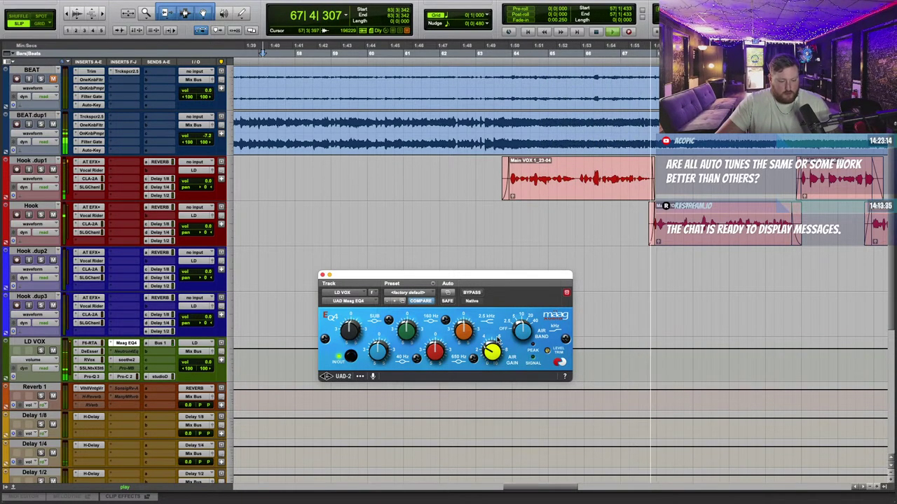
drag(379, 350, 377, 321)
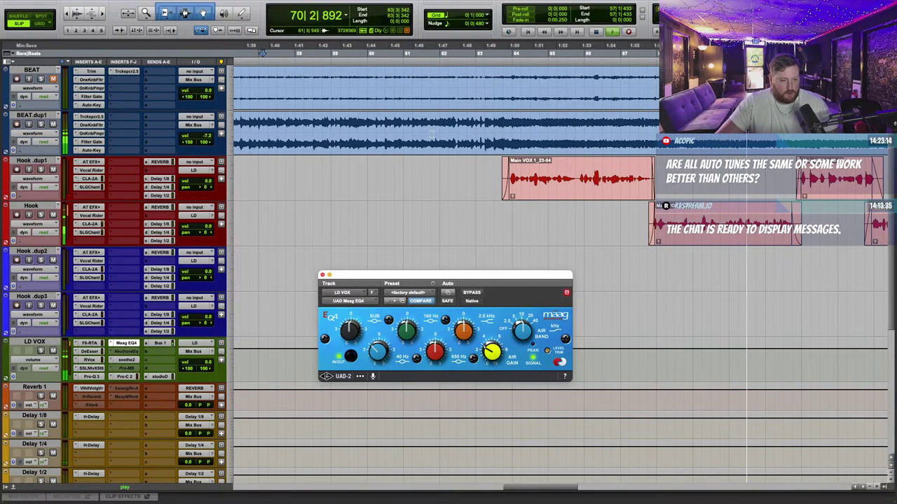
Step: Raise the high-pass filter in LD VOX's F6-RTA to about 168 Hz while replaying from about bar 61
click(406, 52)
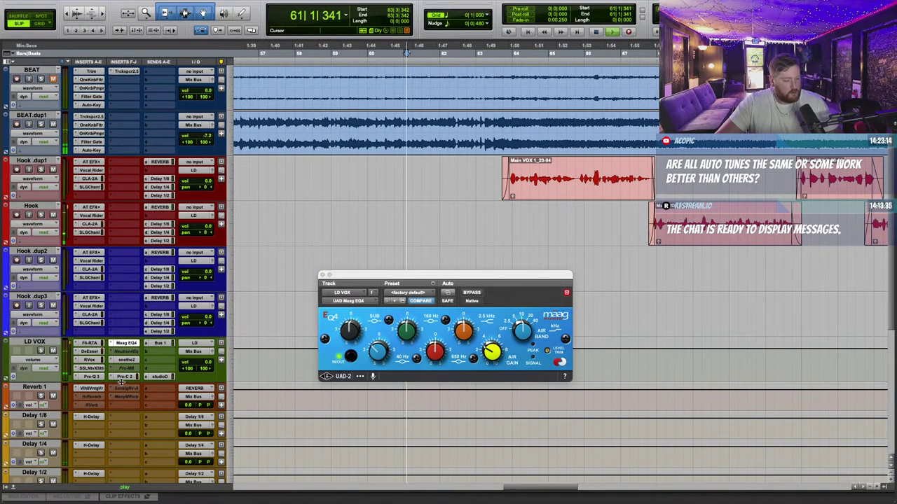
click(91, 344)
drag(527, 275, 471, 153)
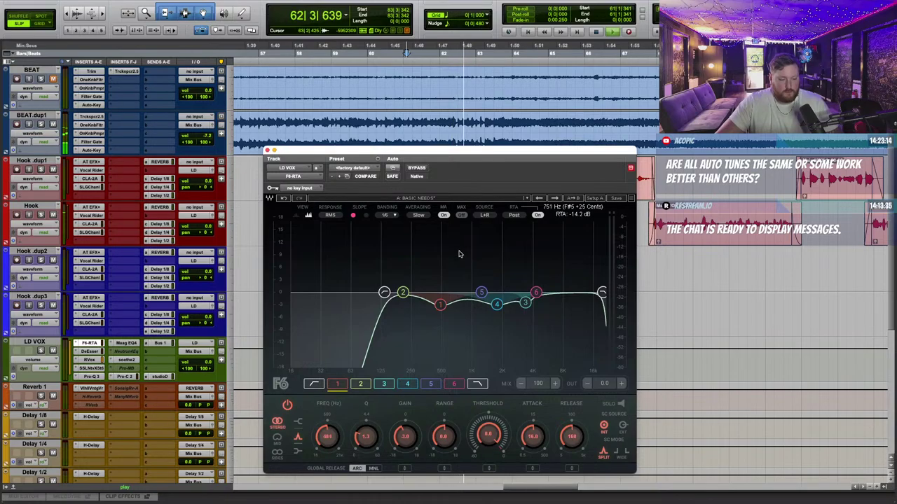
click(385, 293)
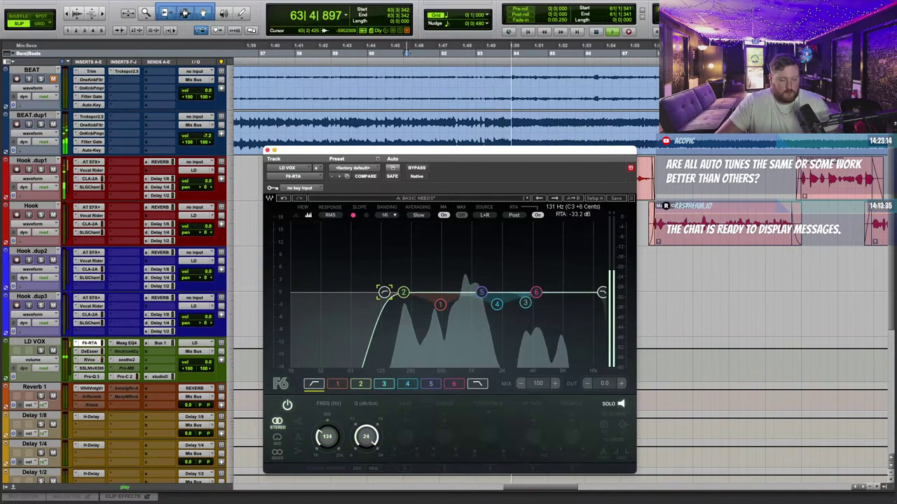
drag(384, 293, 395, 293)
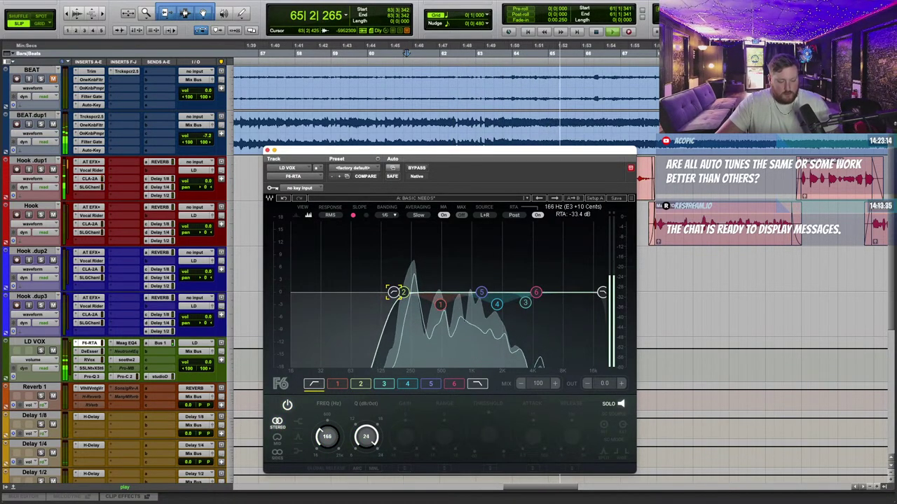
Step: Set band 2 of the F6-RTA to a threshold of -23.8, attack of 0.5, and release of 5
click(405, 293)
drag(405, 293, 405, 292)
drag(488, 434, 488, 452)
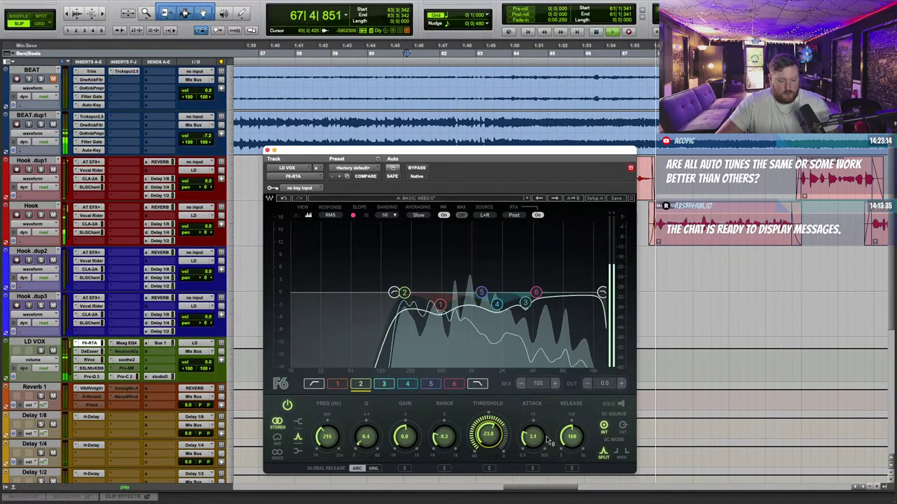
drag(534, 433, 534, 459)
drag(572, 434, 571, 460)
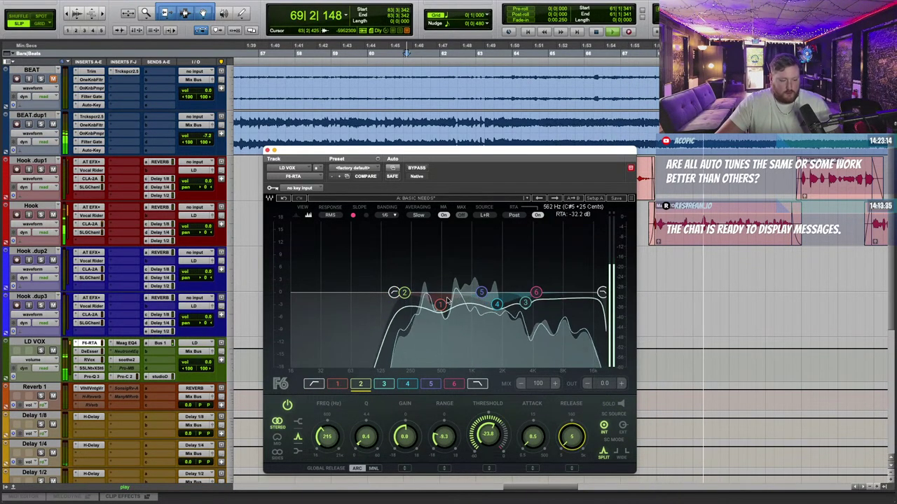
Step: Sweep F6-RTA band 1 with a boost, and set it to a -5.0 dB cut at about 619 Hz with a Q of 1.4
drag(442, 306, 452, 219)
drag(375, 419, 377, 433)
drag(451, 220, 452, 318)
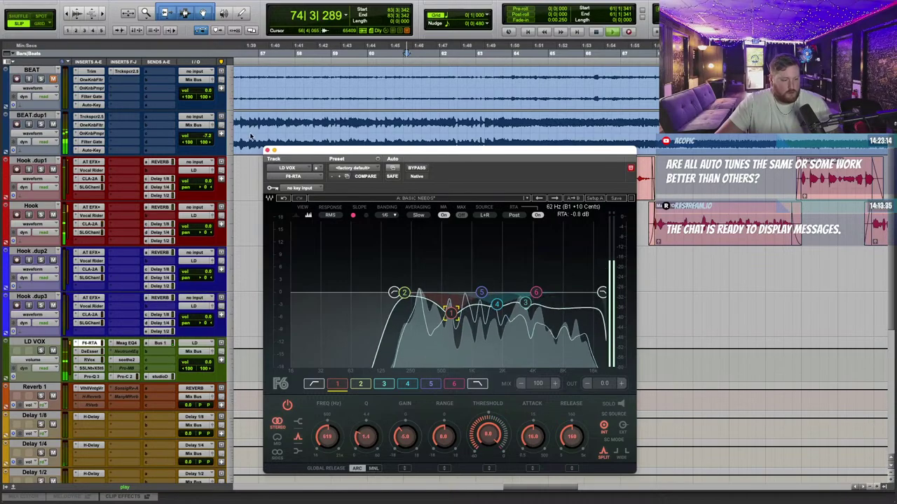
click(267, 151)
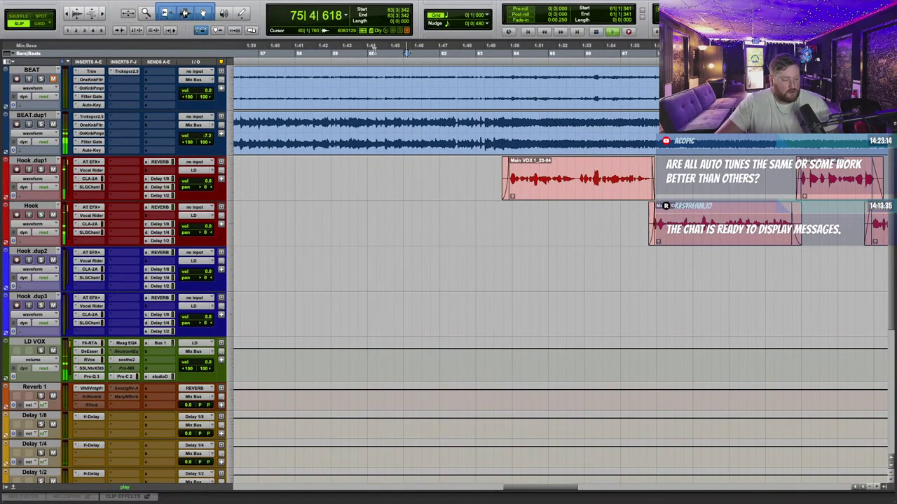
Step: Replay from about bar 60 and raise the BEAT.dup1 volume to -5.1 dB
click(373, 52)
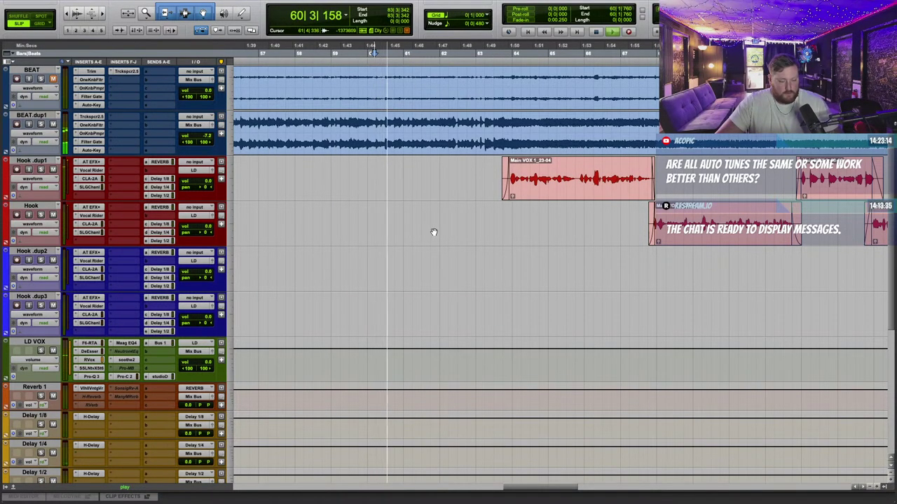
scroll(434, 231, right, 3)
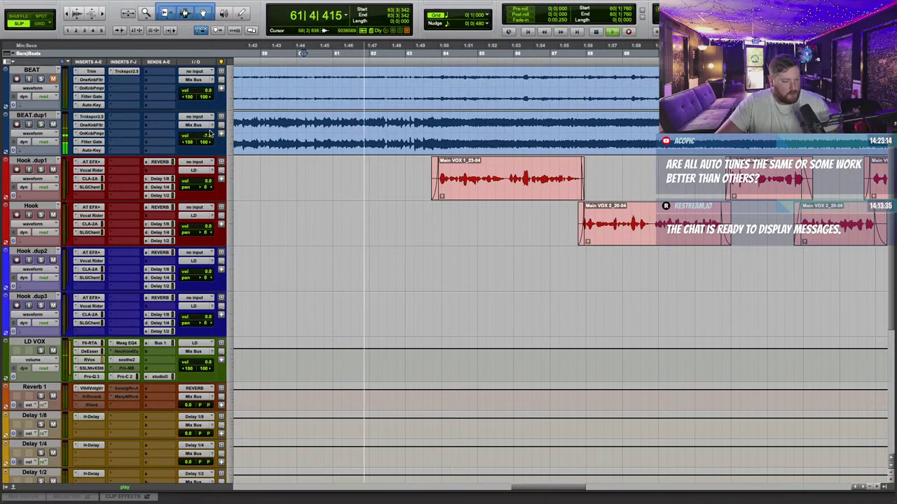
click(208, 137)
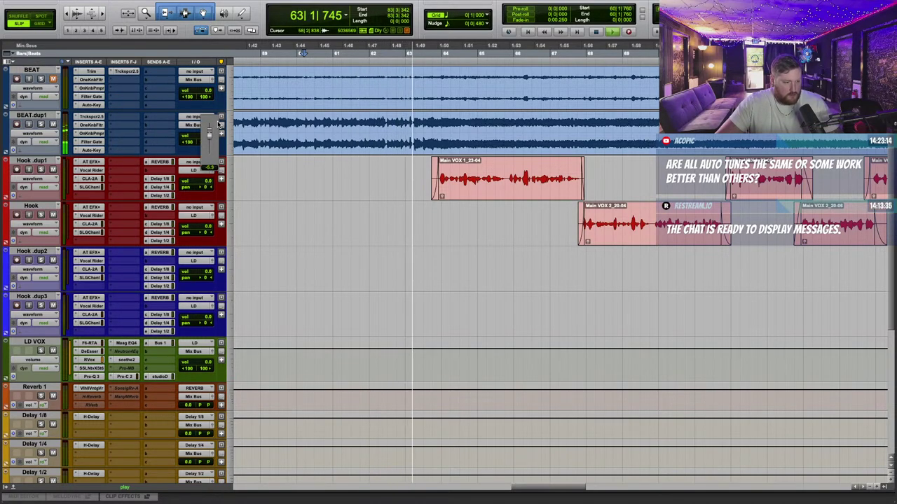
click(371, 210)
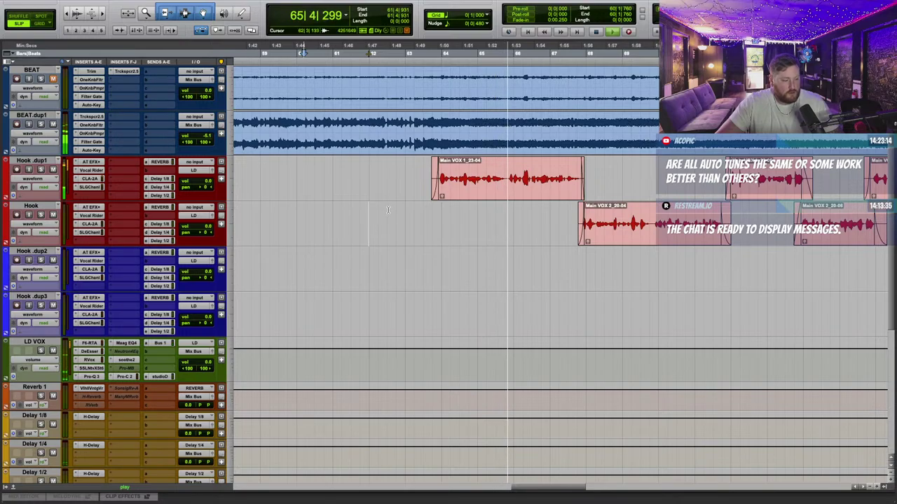
Step: Lower Hook .dup1's REVERB send to -28.9 dB and copy that send to the Hook track
click(160, 162)
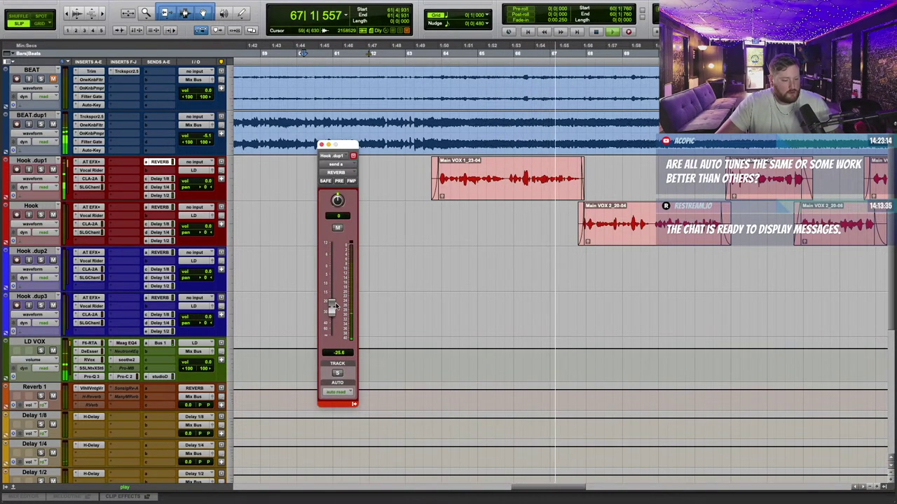
click(168, 207)
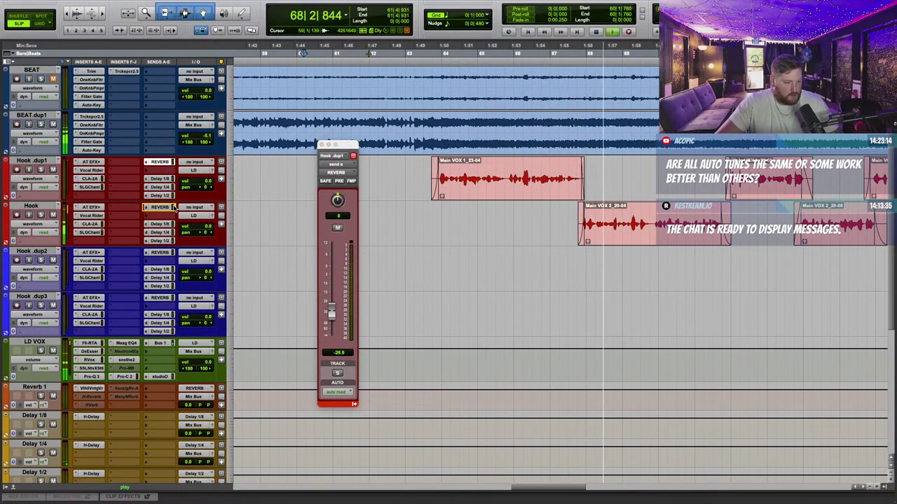
Step: Split the Hook track's Main VOX 2_20-04 clip near 69|4, shift the first part slightly earlier, and fade around the cut
scroll(636, 274, right, 5)
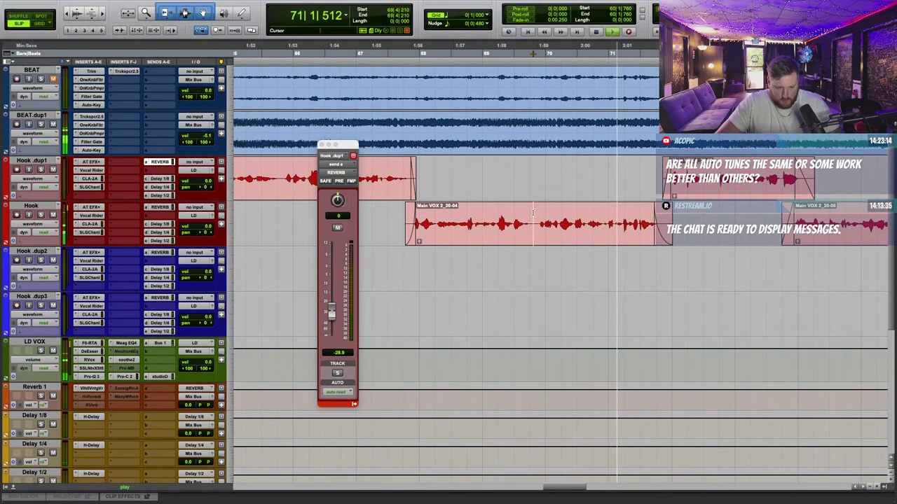
key(b)
drag(543, 237, 544, 239)
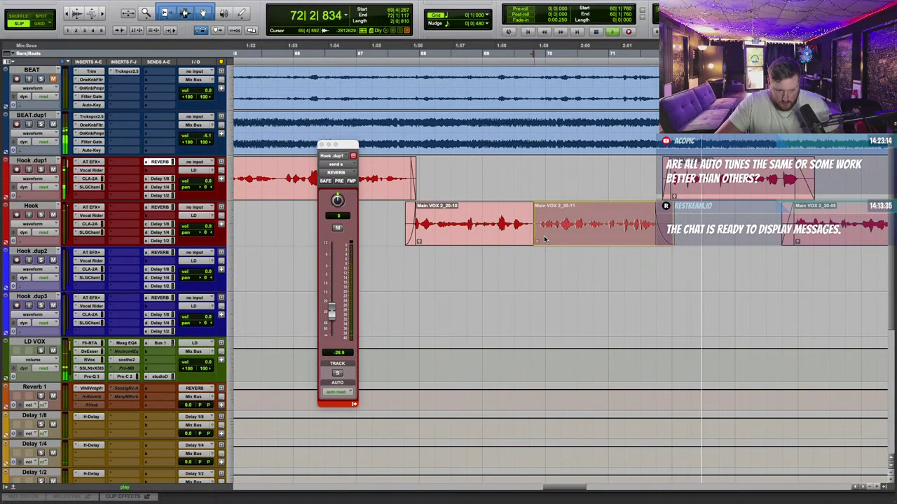
click(481, 242)
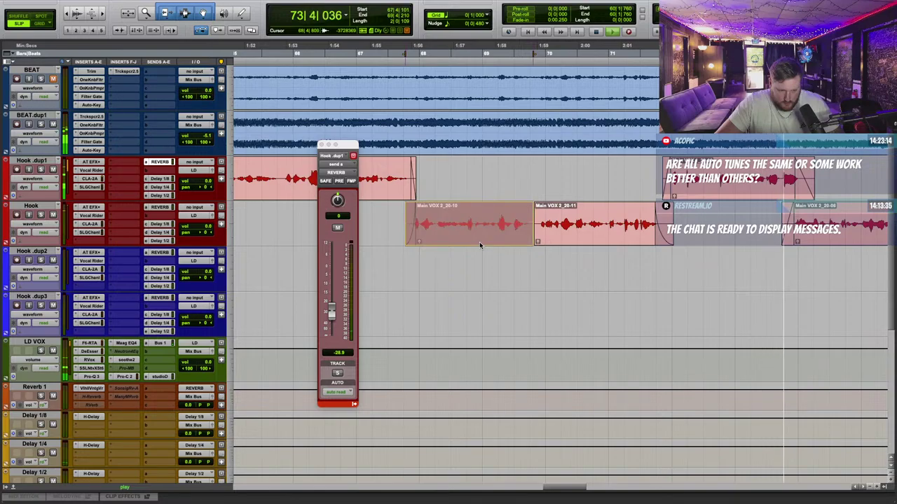
drag(480, 245, 479, 244)
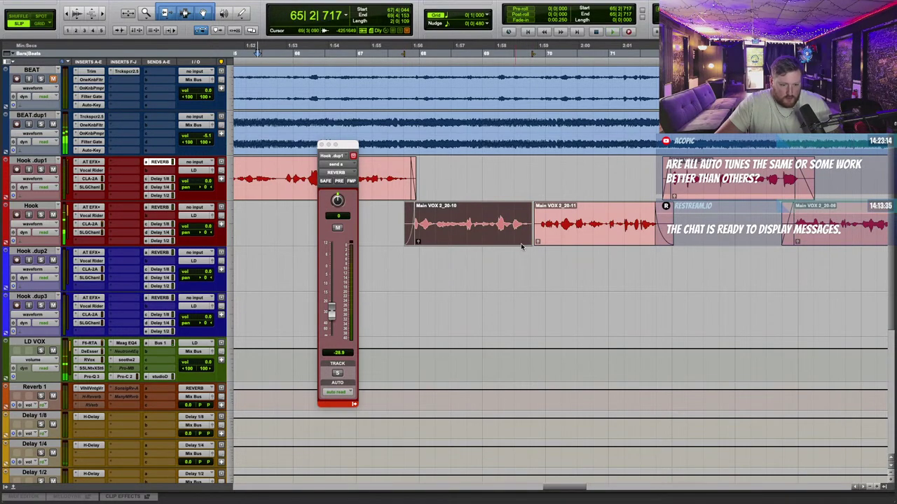
drag(529, 211, 540, 211)
scroll(551, 246, right, 3)
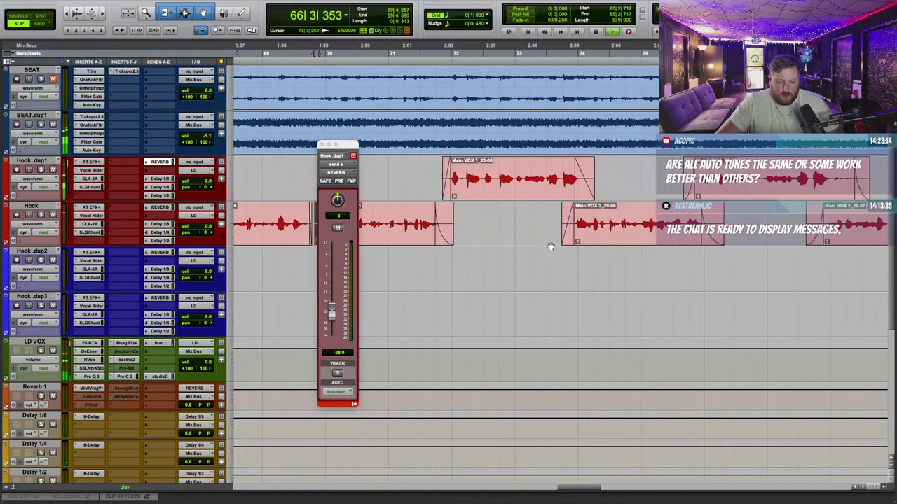
Step: Shorten the fade-out at the end of the Hook .dup1 clip that runs from about bar 72 to bar 74
click(444, 185)
drag(443, 189, 440, 191)
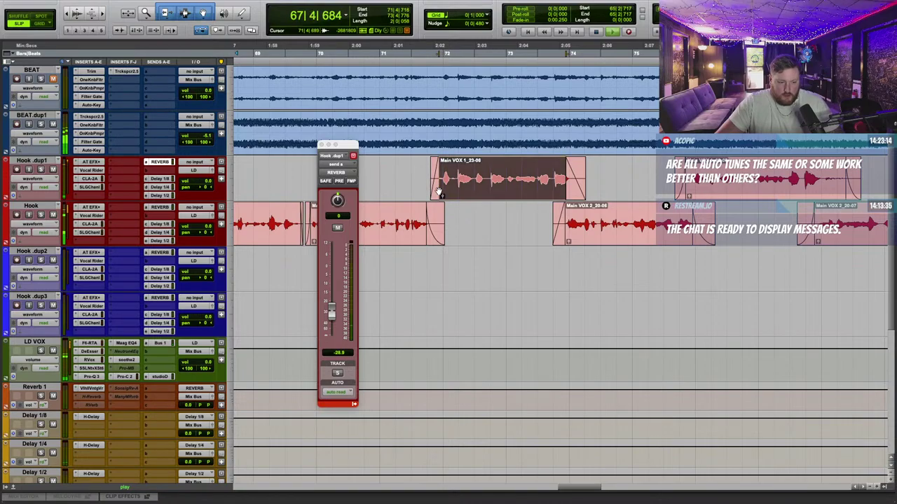
drag(564, 231, 565, 231)
key(semicolon)
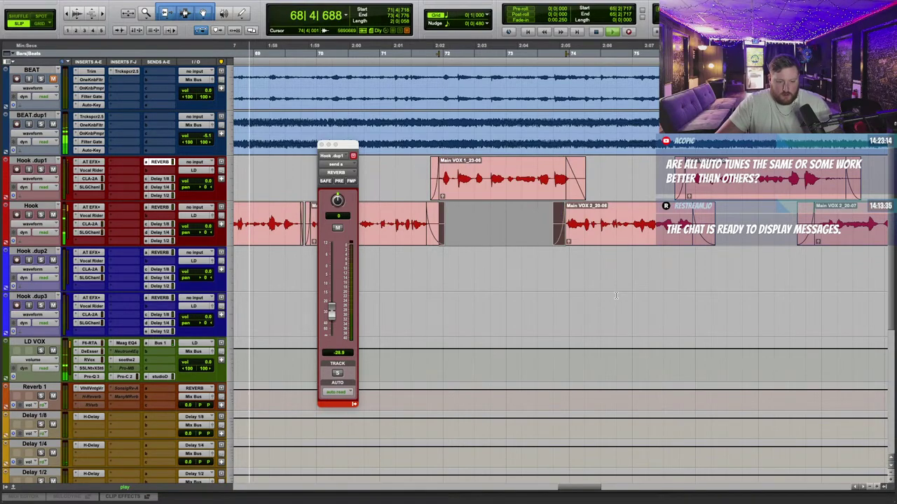
click(572, 193)
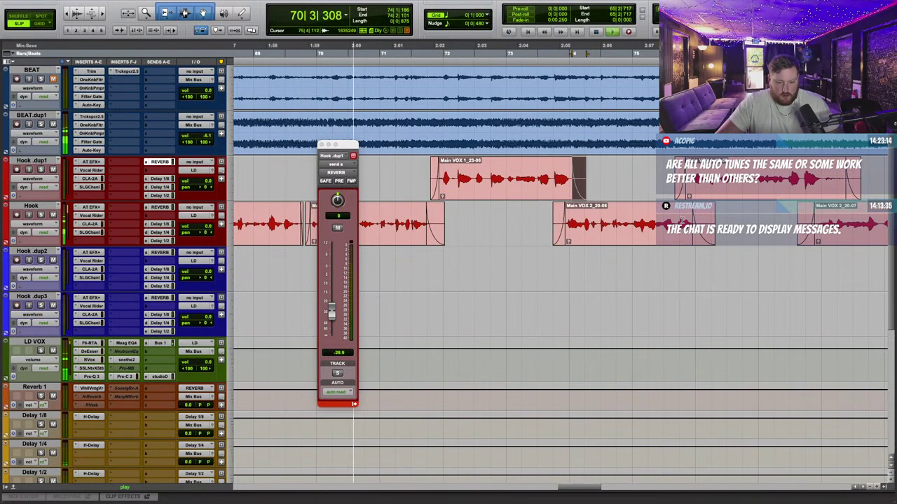
Step: Trim the end of Hook's Main VOX 2_20-06 to about bar 76 and tighten the start fade of Main VOX 1_23-07
scroll(459, 228, left, 3)
click(462, 254)
key(t)
key(t)
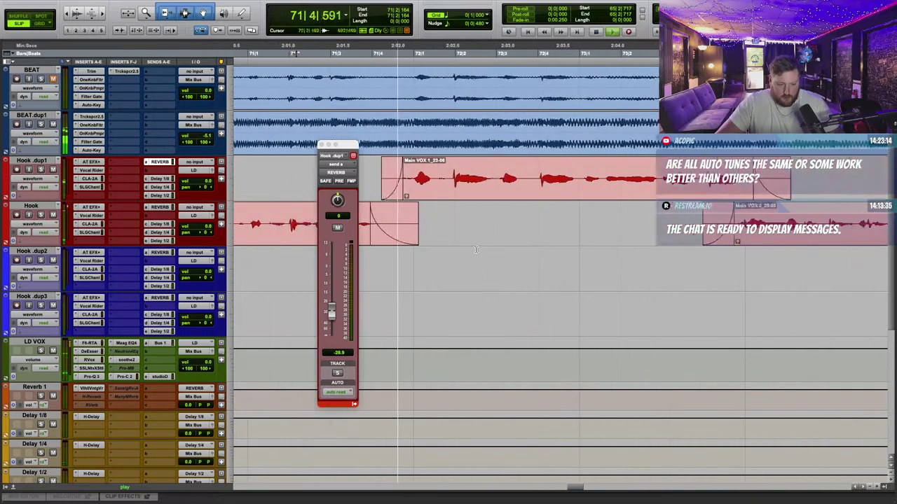
scroll(551, 252, left, 6)
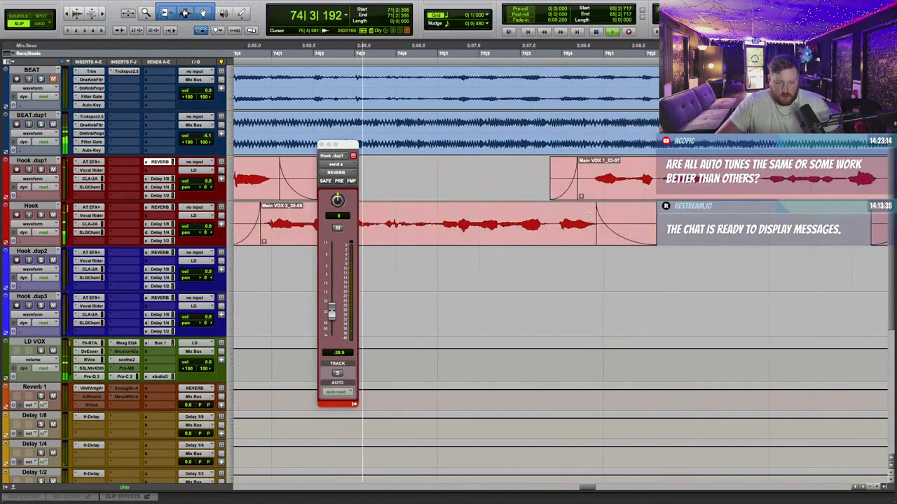
drag(653, 214, 609, 211)
mouse_move(577, 181)
mouse_down()
mouse_move(590, 180)
mouse_move(567, 168)
mouse_up()
scroll(567, 167, right, 3)
Step: Split Main VOX 1_23-07 near 76|4, extend the later part back over the earlier one, and fade it in from about 75|4
click(523, 168)
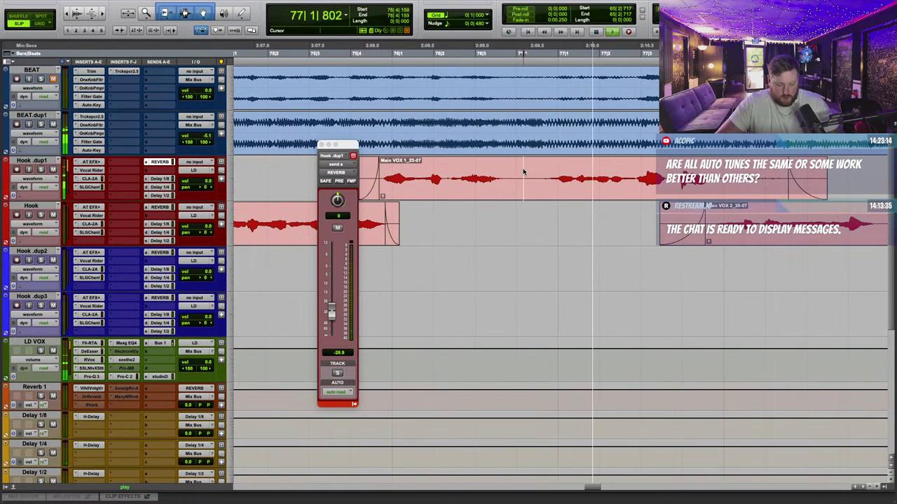
key(b)
drag(525, 178, 336, 179)
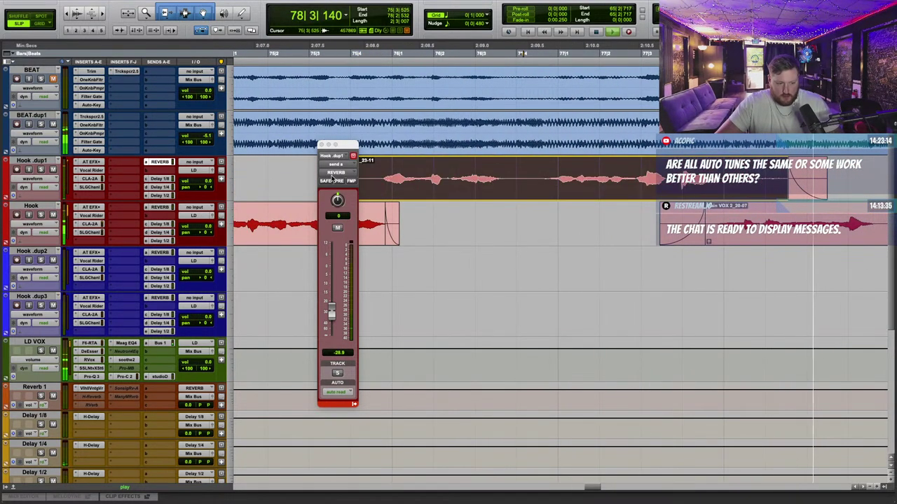
drag(408, 196, 450, 168)
scroll(419, 162, left, 1)
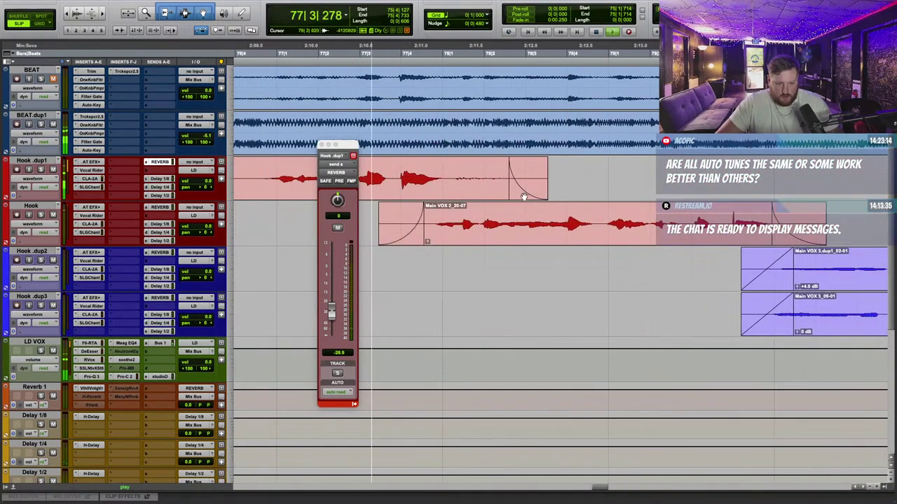
Step: Trim the end of Hook .dup1's Main VOX 1_23-11 and shorten the fade-in of Hook's Main VOX 2_20-07 near 77|4
click(524, 197)
key(Delete)
drag(545, 181, 443, 164)
drag(379, 218, 400, 214)
click(322, 145)
key(r)
key(r)
key(r)
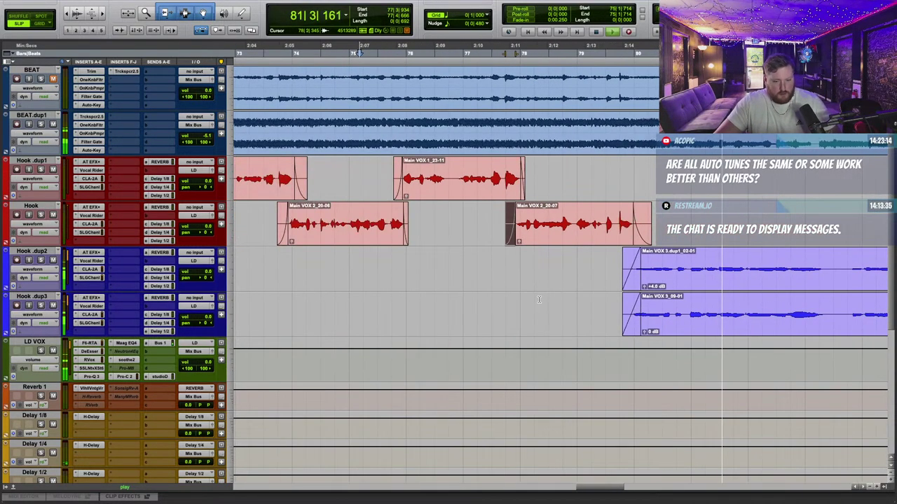
Step: Cut the gap near 83|3 out of the Hook .dup2 and Hook .dup3 clips and add fades at the cut edges
scroll(560, 284, right, 3)
scroll(561, 285, up, 1)
scroll(568, 291, right, 3)
drag(496, 314, 478, 348)
key(BackSpace)
click(500, 280)
drag(483, 308, 507, 350)
key(f)
key(f)
click(502, 237)
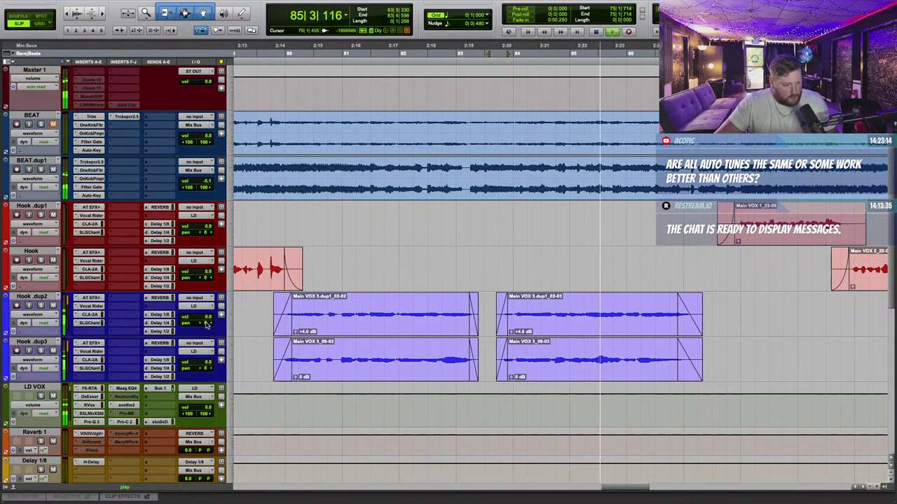
Step: Pan Hook .dup2 100 left and Hook .dup3 100 right, and replay from about 78|2
scroll(430, 266, down, 2)
scroll(430, 266, left, 2)
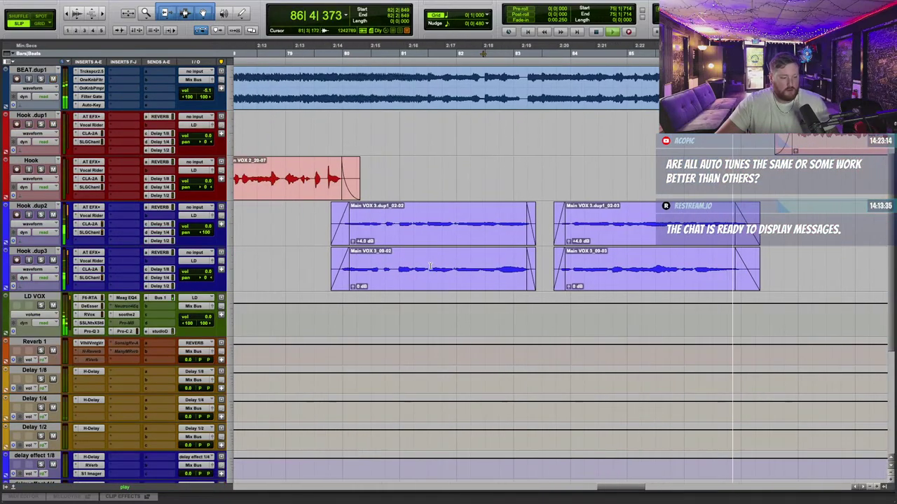
drag(205, 280, 254, 30)
click(243, 47)
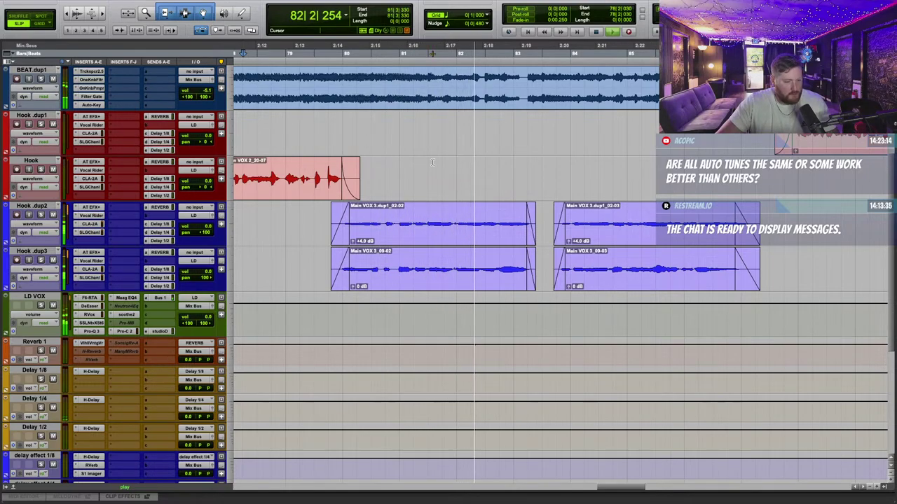
Step: Audition the hook doubles, replaying from about bar 80 with Hook .dup3 muted
scroll(459, 166, left, 1)
scroll(460, 166, left, 1)
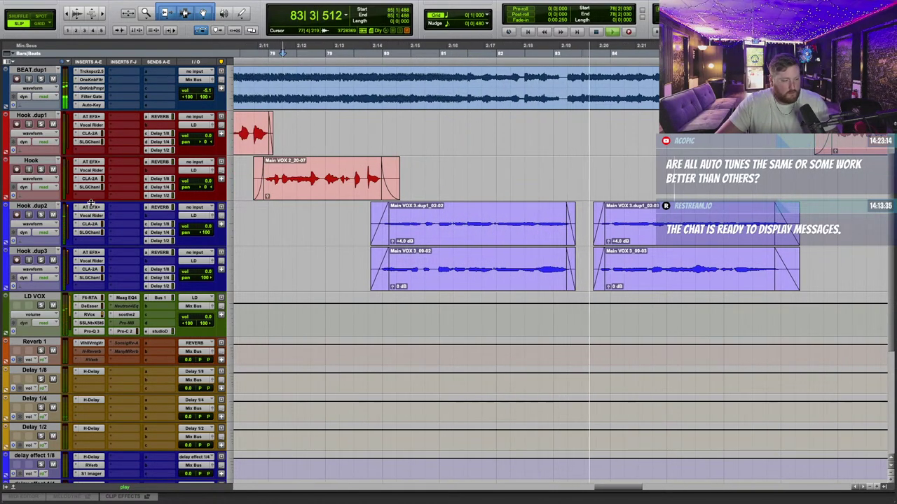
click(511, 177)
scroll(510, 176, right, 3)
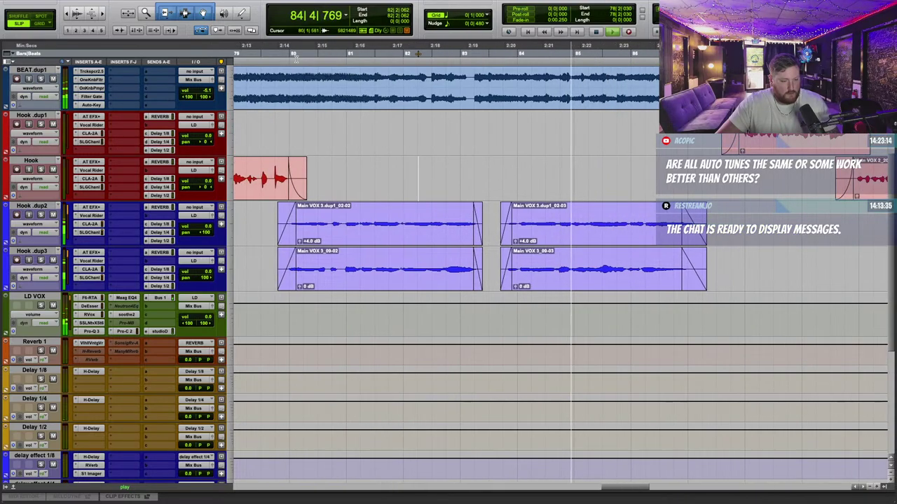
scroll(511, 176, left, 2)
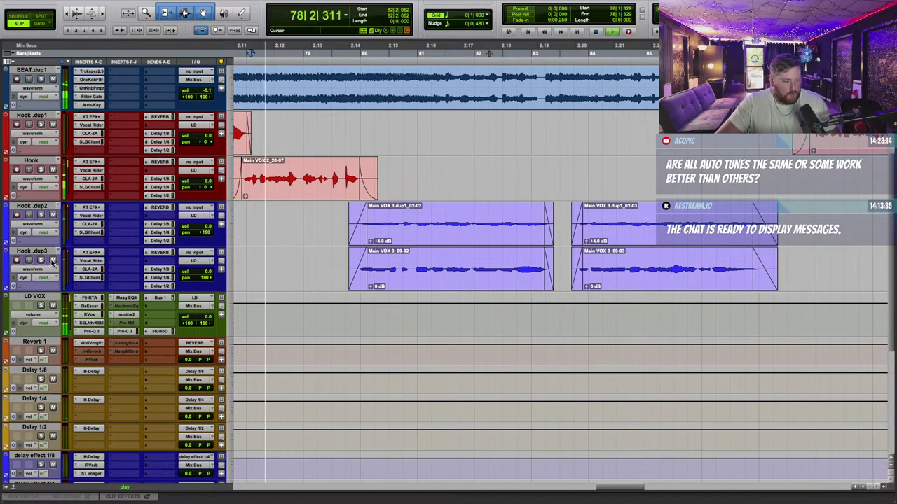
click(368, 68)
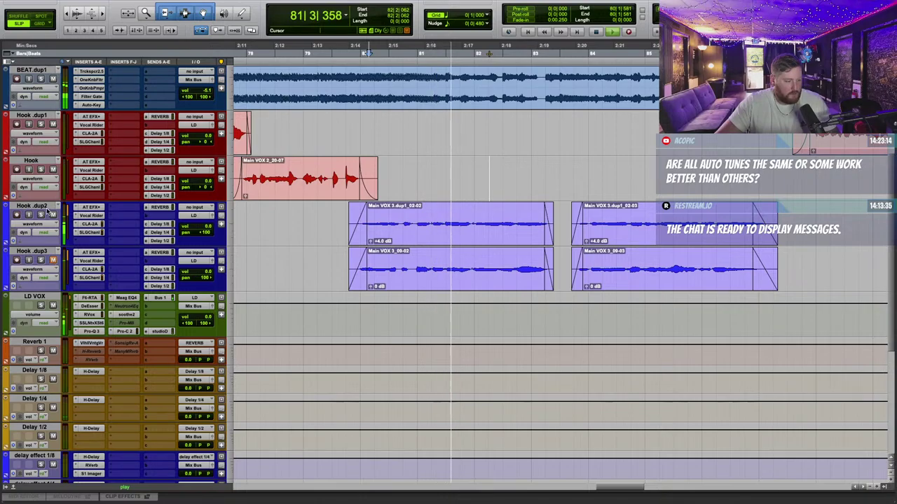
Step: Move the Hook .dup2 track below Hook .dup3 and insert AVOX DUO (mono/stereo) on it
drag(44, 209, 63, 275)
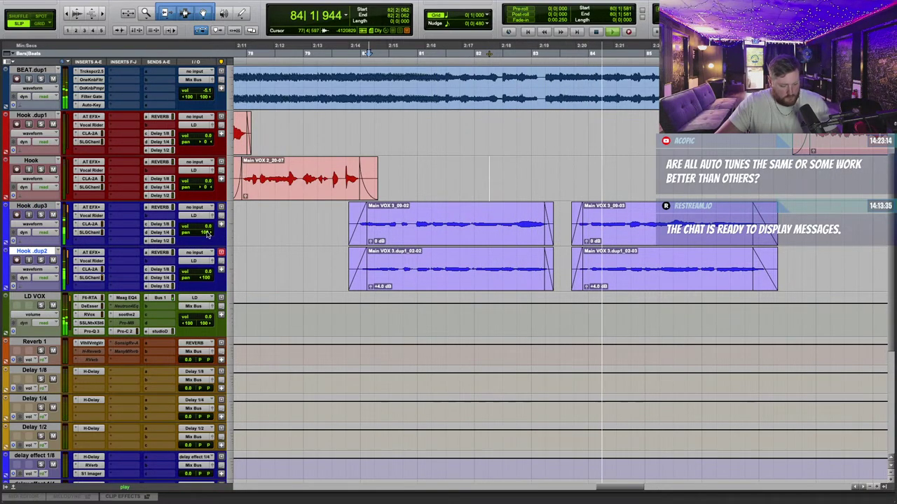
click(91, 286)
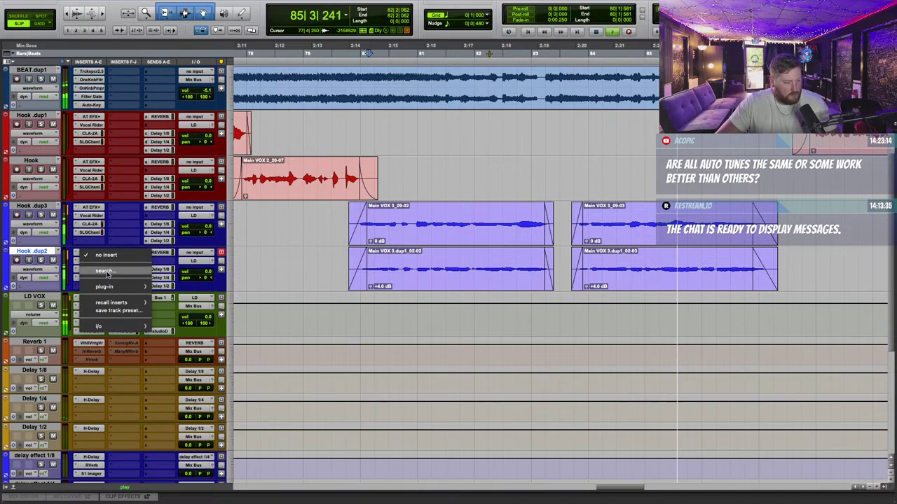
text(duo)
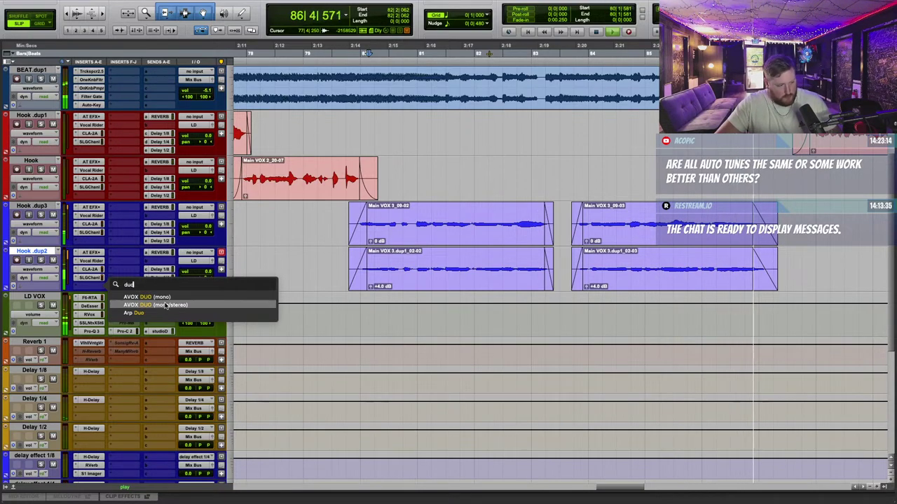
key(Return)
Step: Set the AVOX DUO voice type to Baritone/Bass and lower Hook .dup2's volume to about -10.6 dB
click(332, 212)
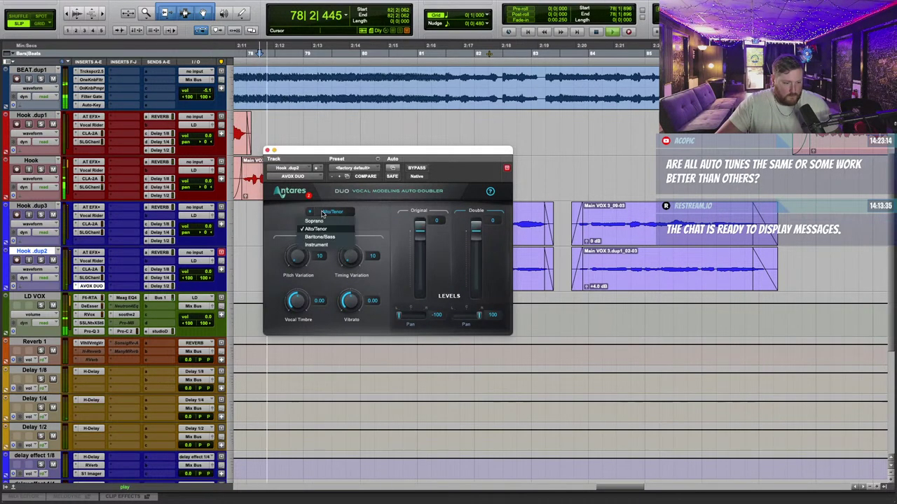
click(326, 237)
mouse_move(207, 271)
mouse_down()
mouse_move(207, 294)
mouse_move(204, 269)
mouse_up()
click(266, 151)
Step: Set Hook .dup2's REVERB send to about -23.1 dB and raise its track volume to -8.6 dB
click(160, 253)
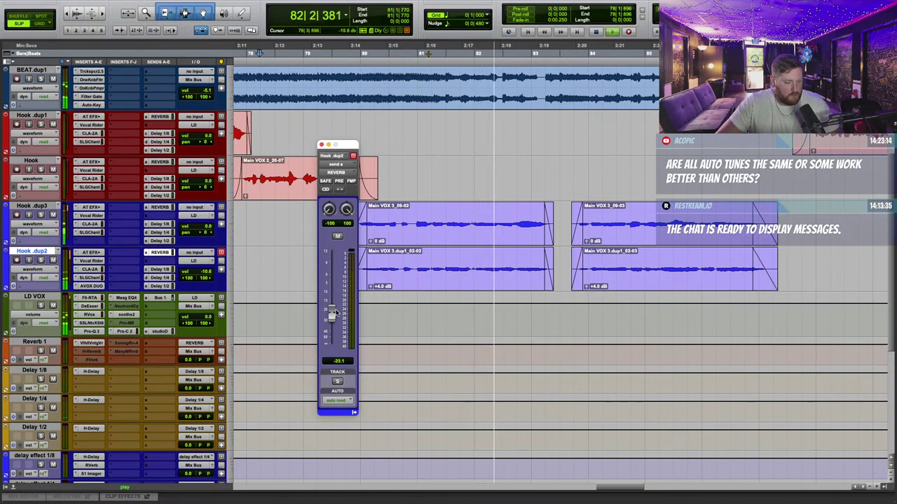
click(321, 144)
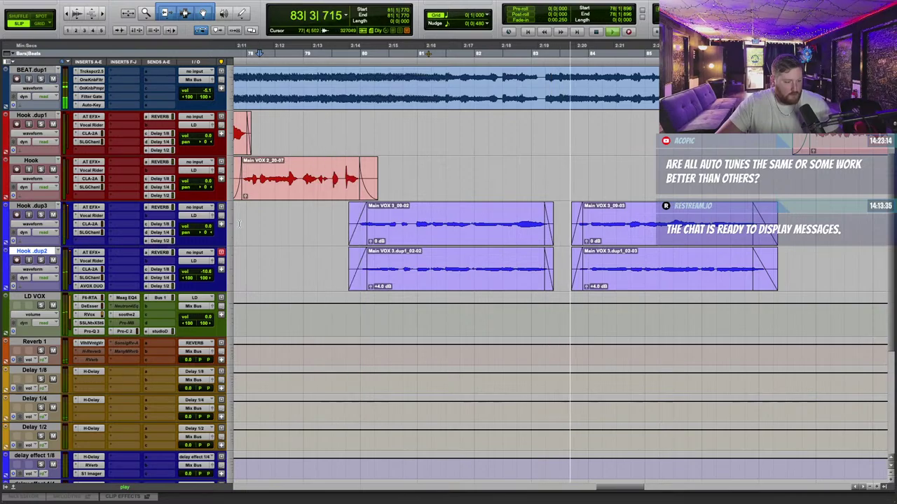
drag(204, 273, 206, 270)
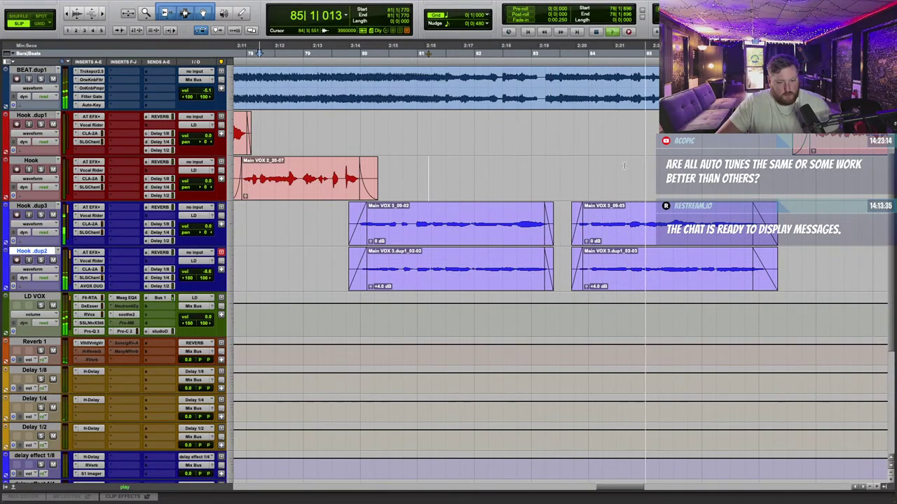
Step: Set Humanize to 0 and Retune Speed to 10 in Hook .dup3's Auto-Tune EFX+, and copy the plug-in to Hook .dup2
scroll(572, 148, right, 2)
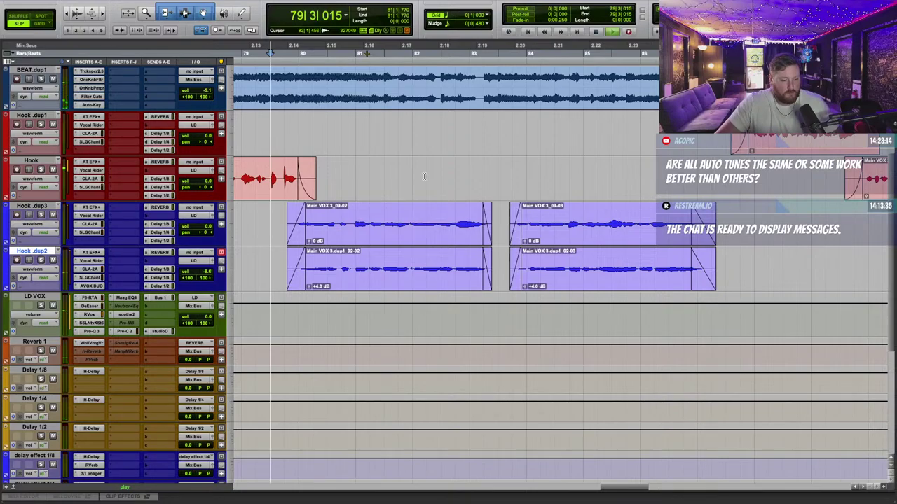
click(92, 208)
drag(552, 287, 541, 366)
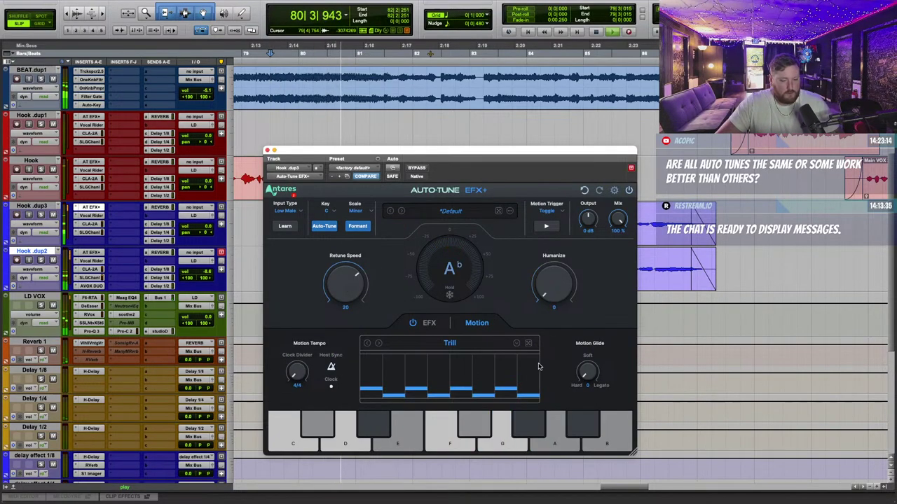
drag(348, 294, 353, 278)
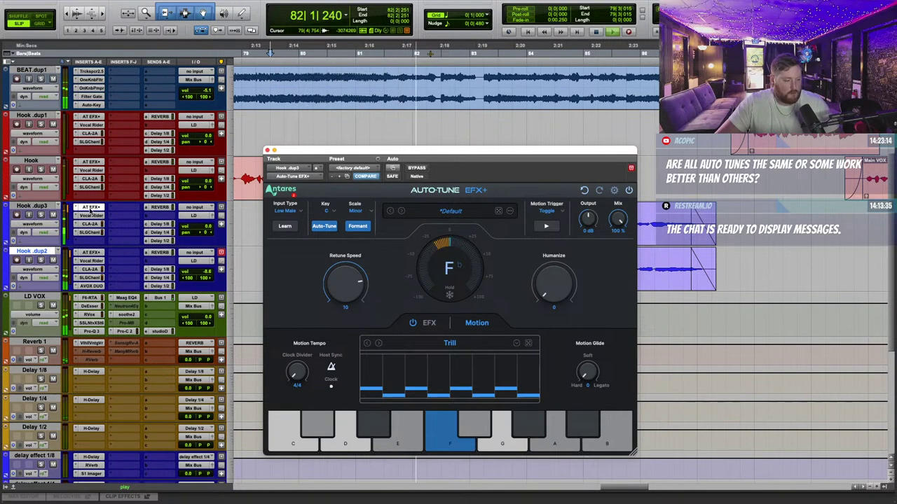
drag(93, 209, 96, 256)
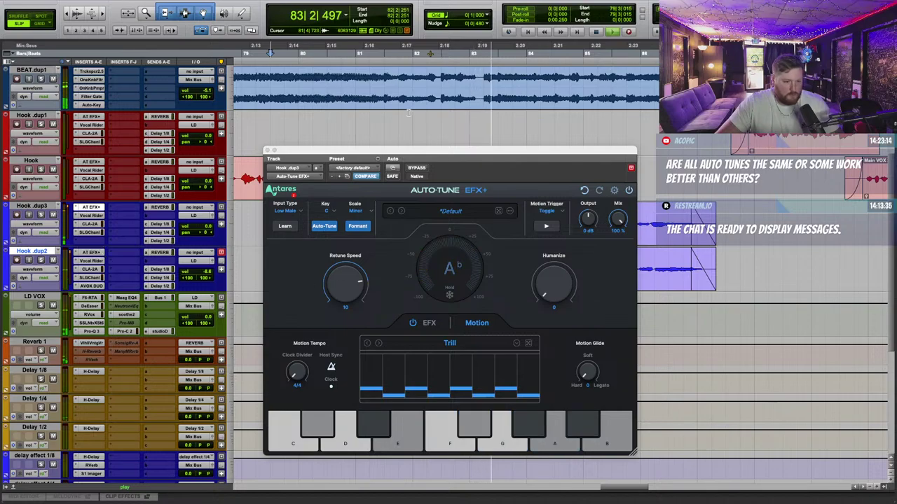
mouse_move(460, 151)
mouse_down()
mouse_move(467, 355)
mouse_move(467, 145)
mouse_up()
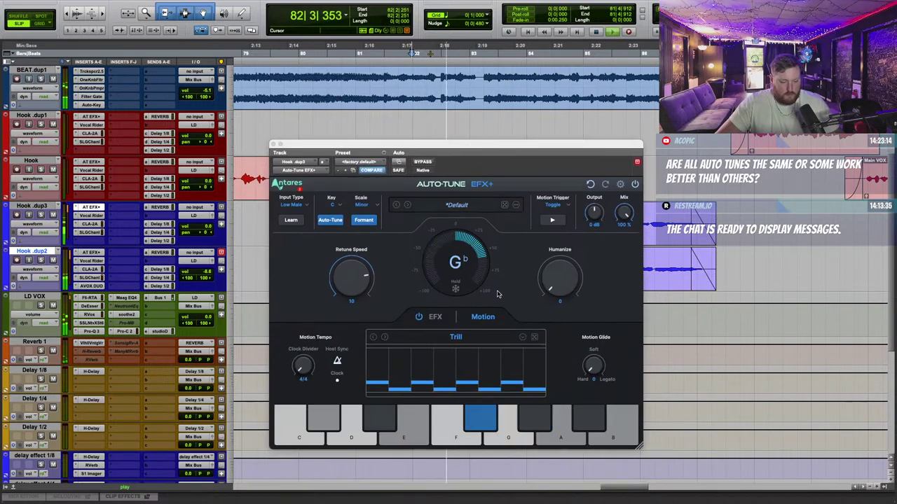
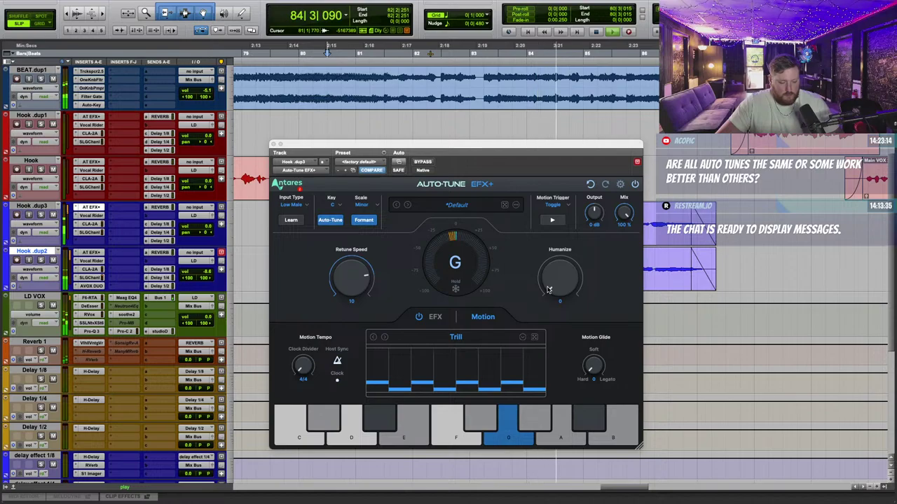
Step: Close the Auto-Tune EFX+ window and mute Hook .dup2 to hear Hook .dup3 without its double
click(274, 145)
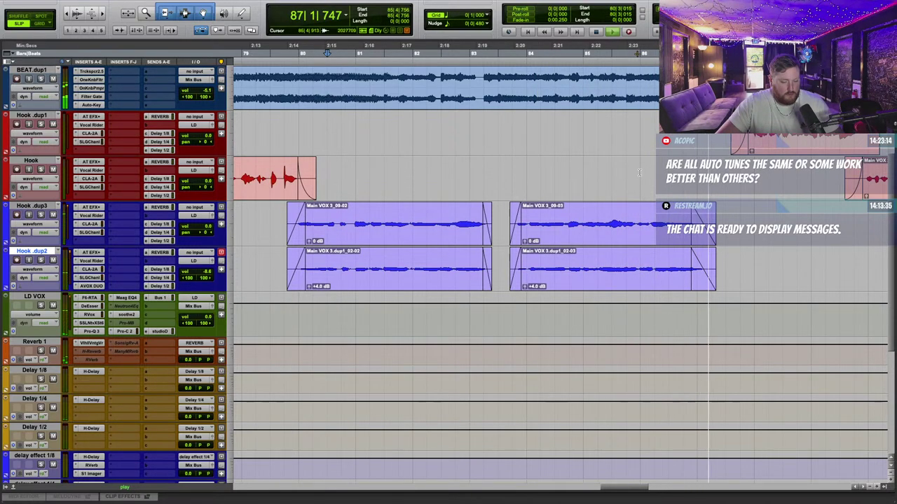
key(space)
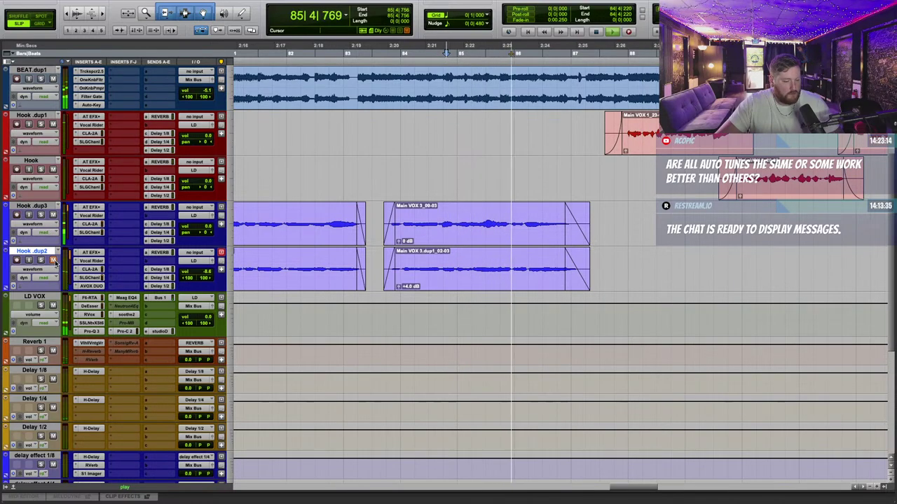
key(space)
Step: Enable Melodyne on the Hook .dup3 track and enlarge its editor to show the vocal notes
click(41, 242)
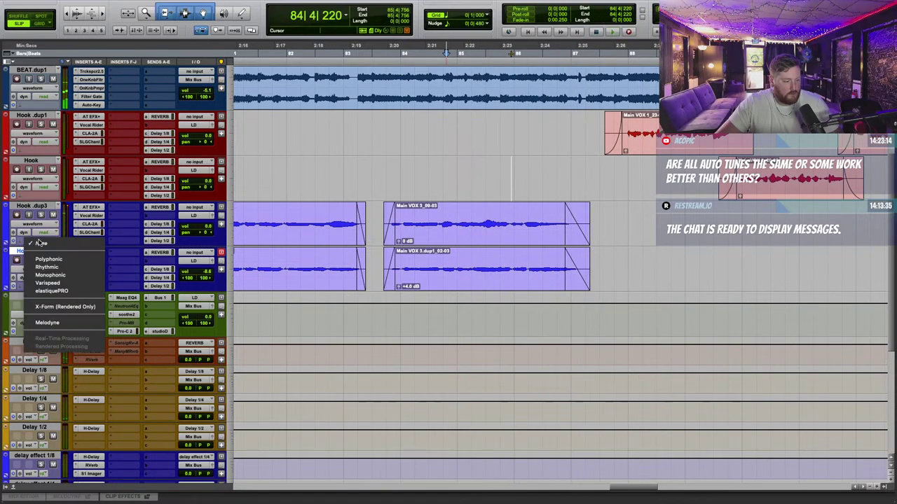
key(space)
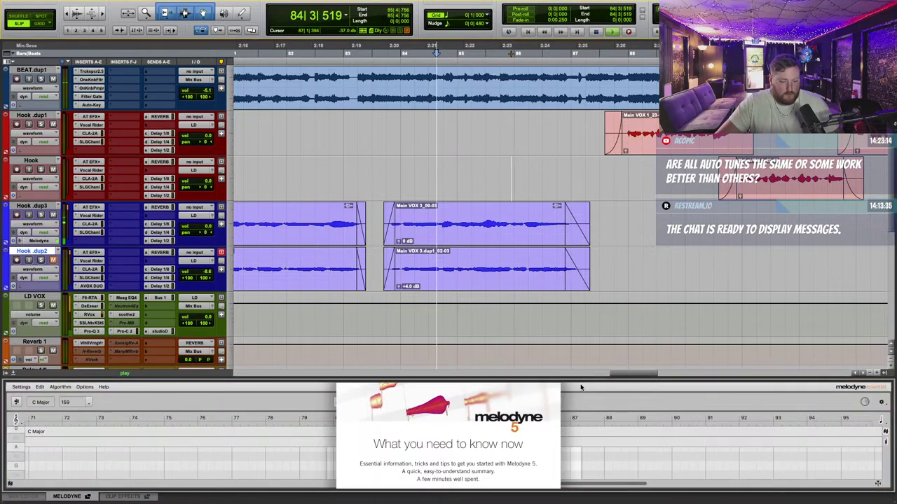
drag(581, 377, 581, 153)
click(536, 301)
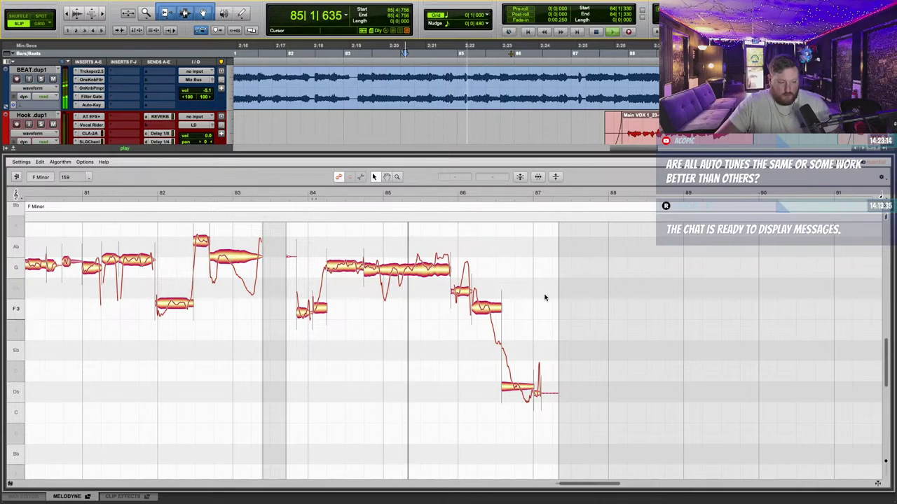
Step: Split the last Db3 note of Hook .dup3's second phrase and lower its tail and the closing notes to C3
click(503, 379)
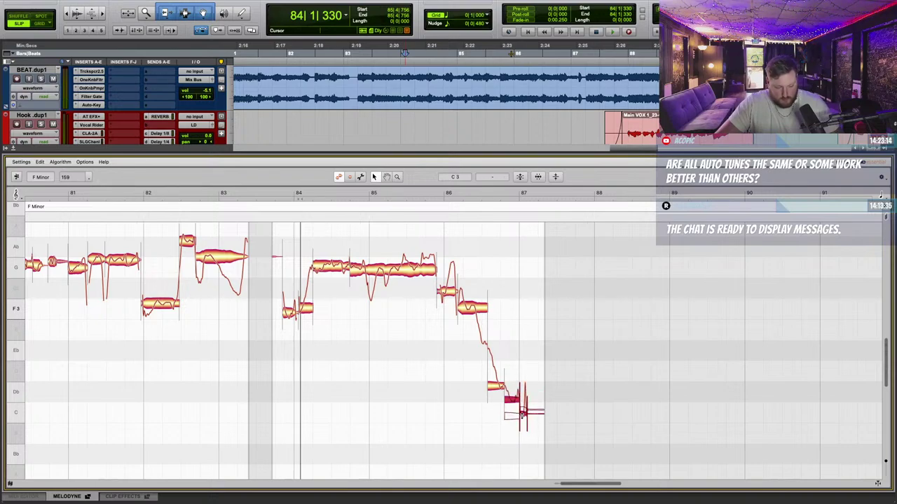
click(409, 194)
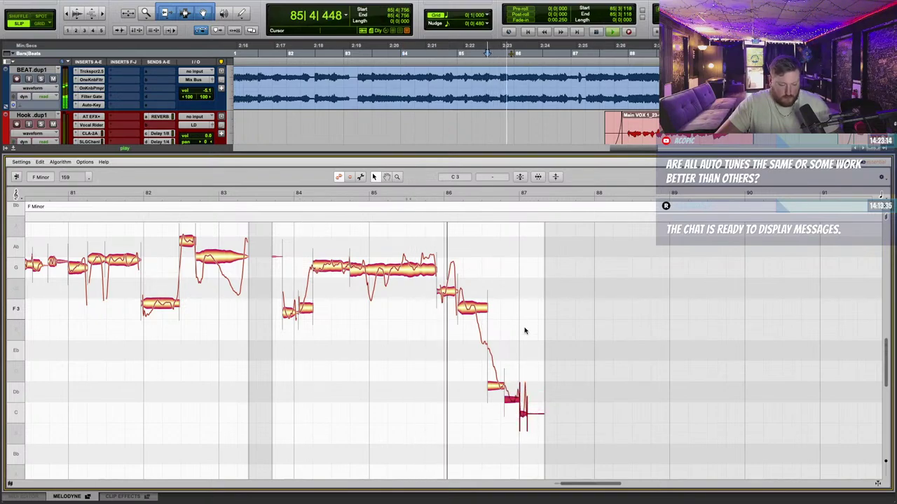
key(space)
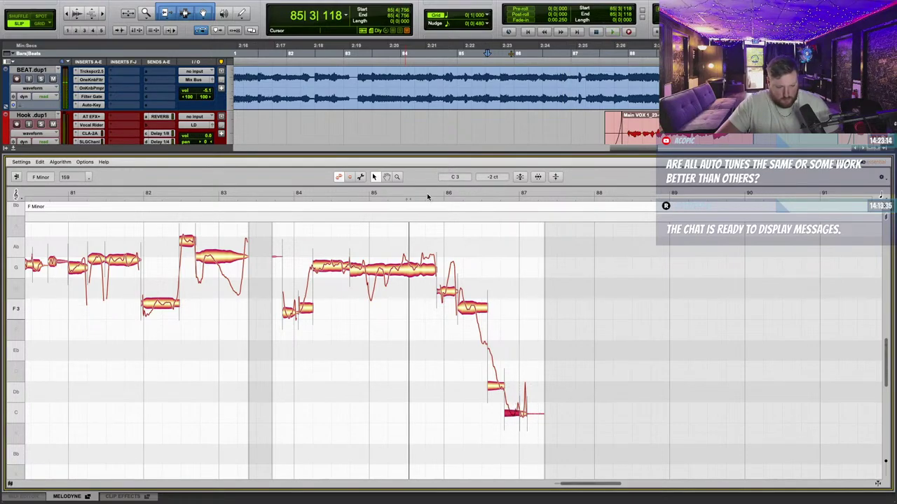
key(space)
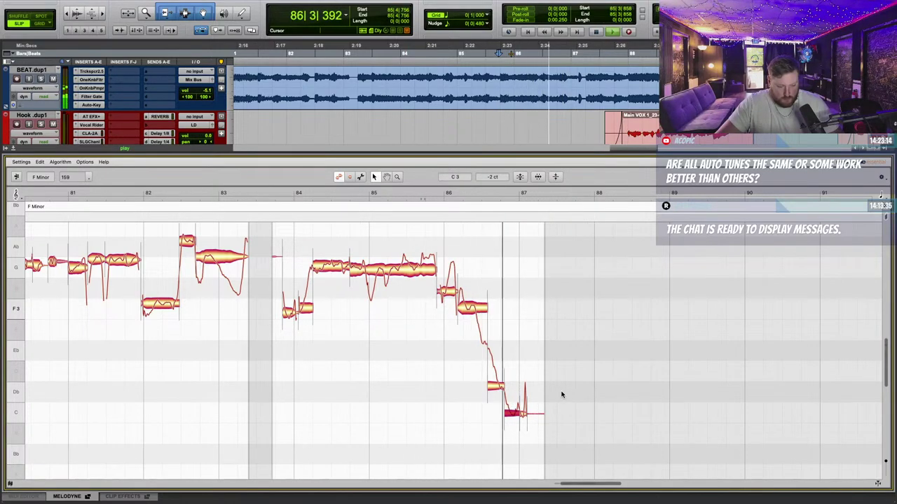
key(space)
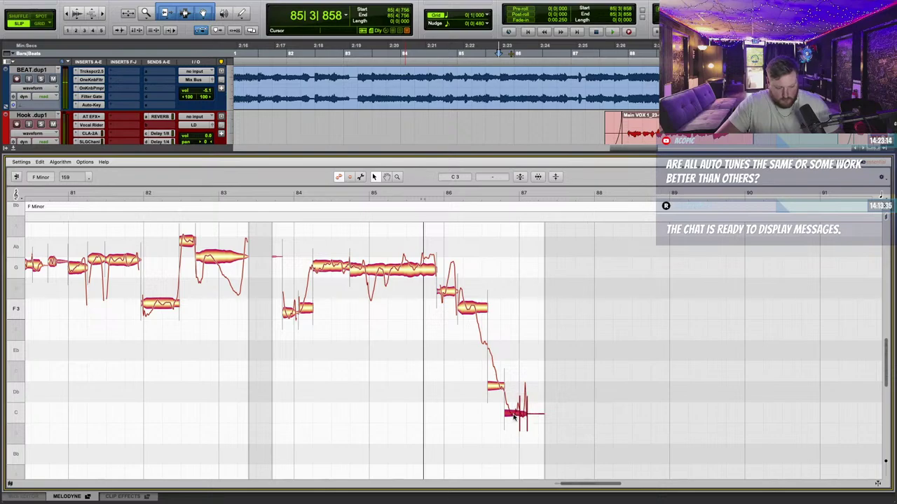
Step: Lower the closing notes slightly below C3 and extend the preceding Db3 note's end, auditioning the phrase ending
key(space)
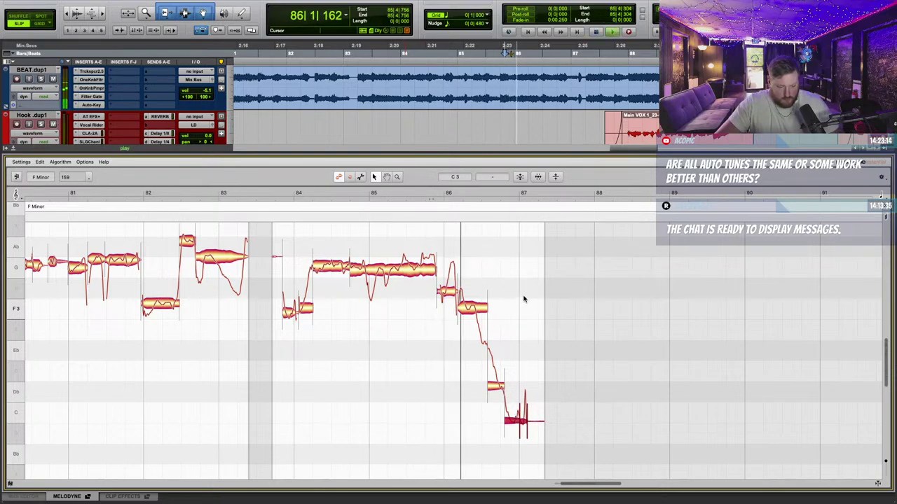
key(space)
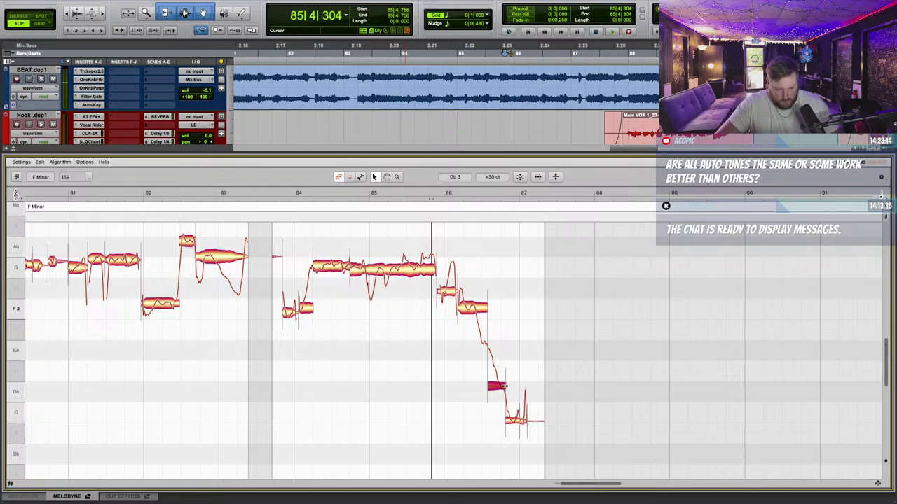
key(space)
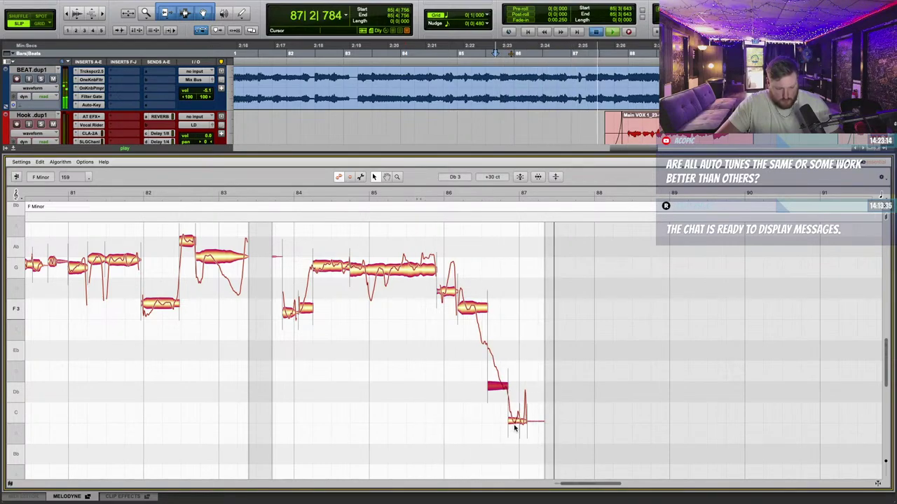
key(space)
Step: Lower all the closing note segments just before and after bar 87 to B2 and audition the phrase ending
scroll(516, 418, up, 5)
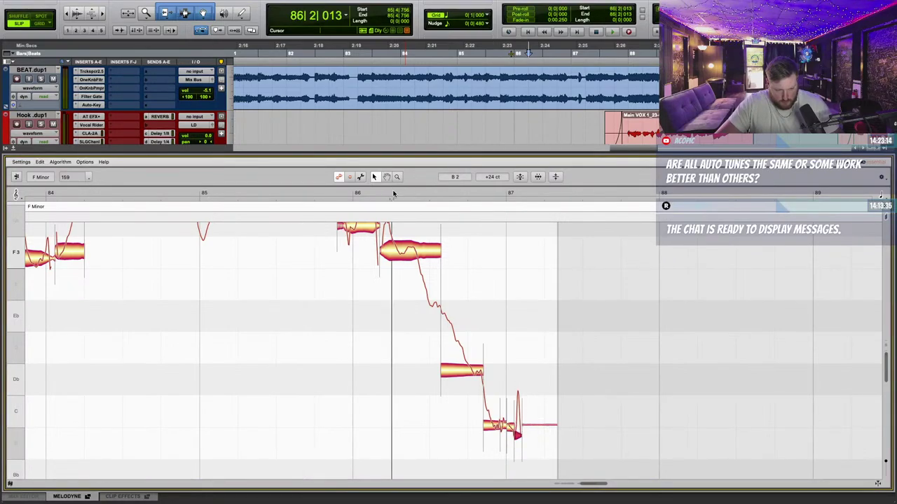
key(space)
key(space)
click(516, 436)
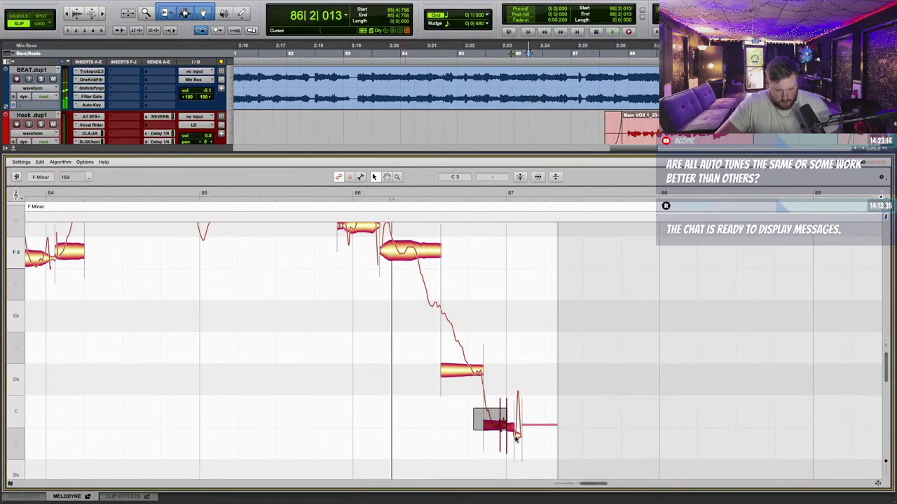
drag(516, 438, 538, 462)
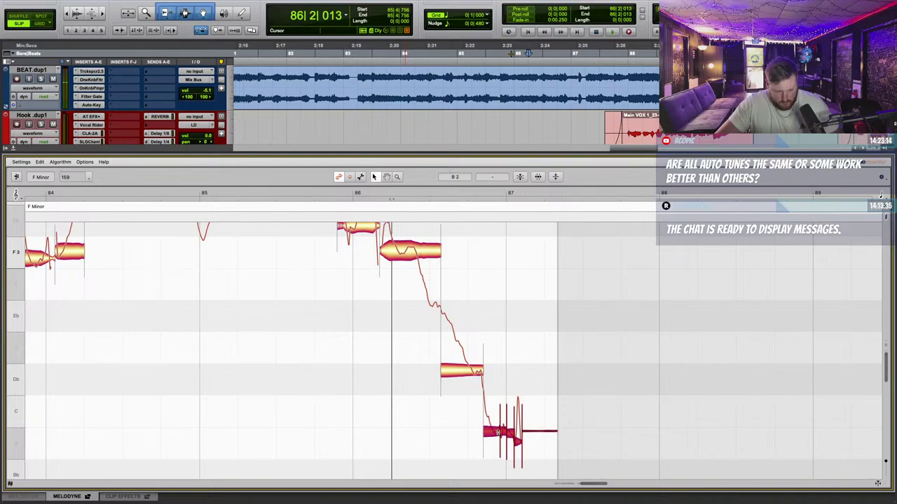
key(space)
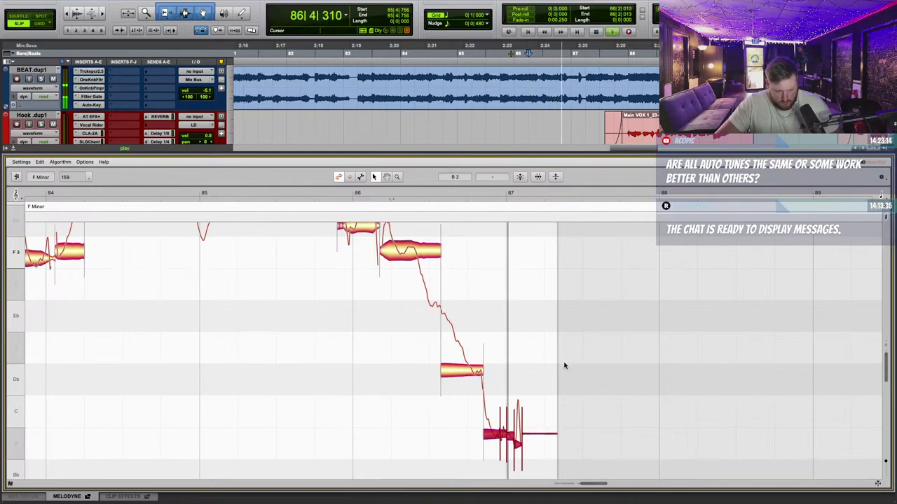
key(space)
click(376, 191)
key(space)
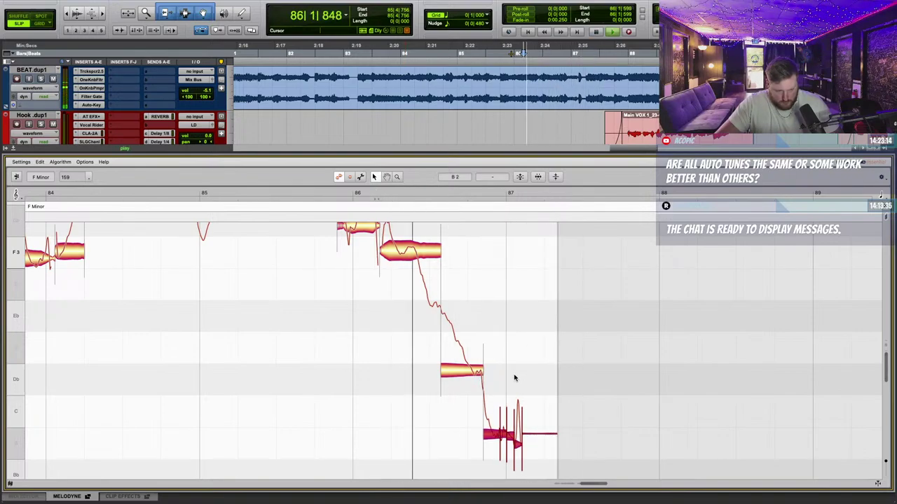
Step: Split the Db3 note before the closing notes, raise its first part to Eb3 and lower the short remainder to C3 +11 ct
key(space)
double_click(473, 362)
key(Up)
key(Up)
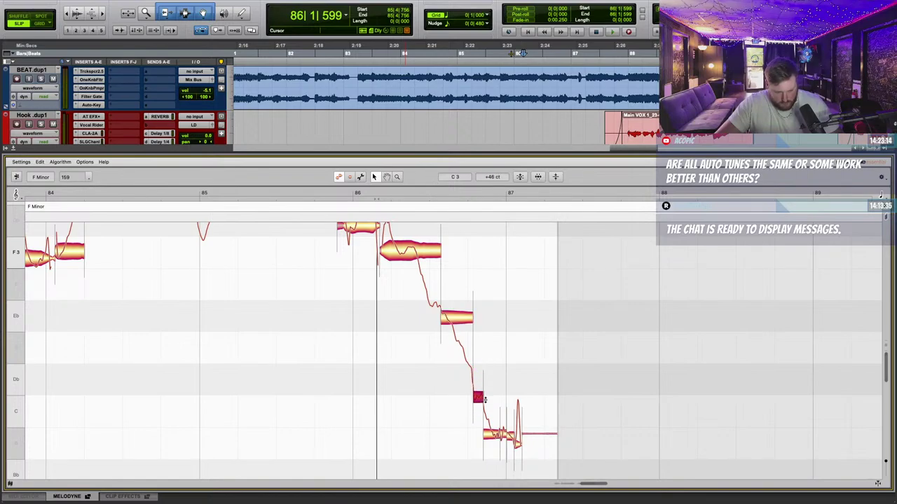
key(space)
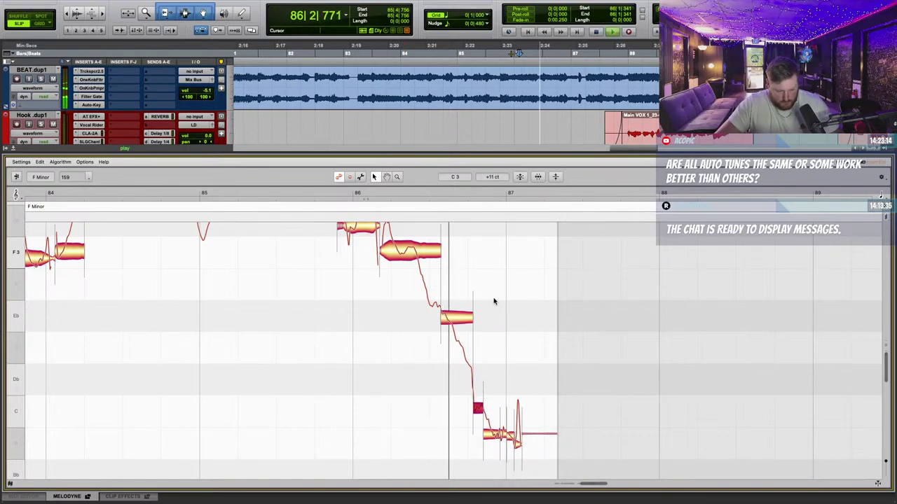
Step: Trim the end of the Main VOX 1_23-08 clip on Hook .dup1 and give it a short fade-out
scroll(535, 321, down, 5)
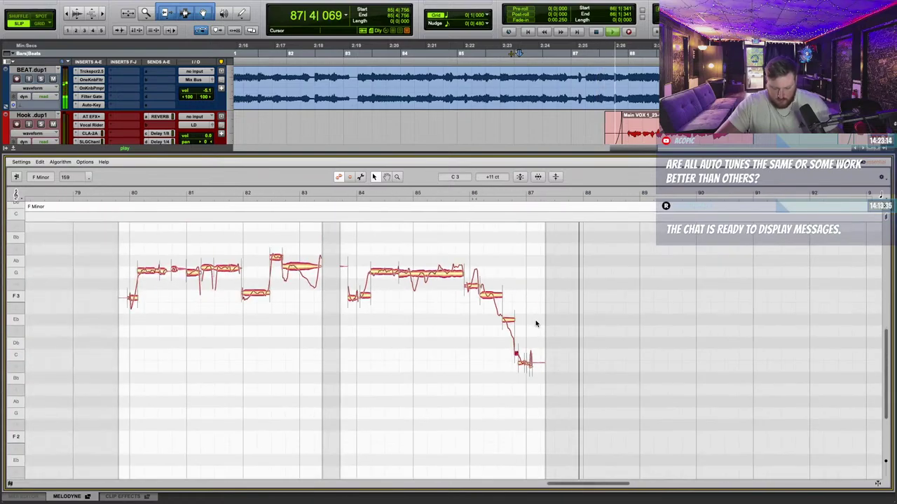
scroll(546, 123, down, 3)
scroll(546, 123, up, 1)
scroll(546, 123, right, 3)
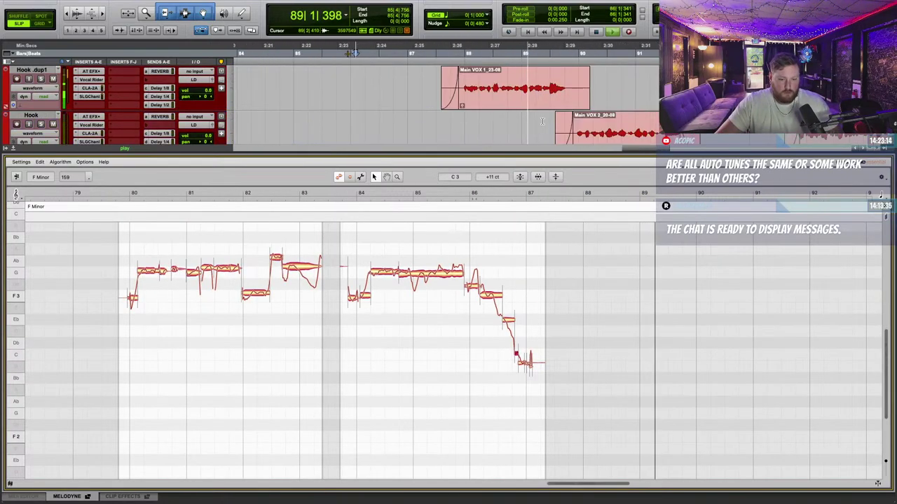
drag(571, 74, 565, 73)
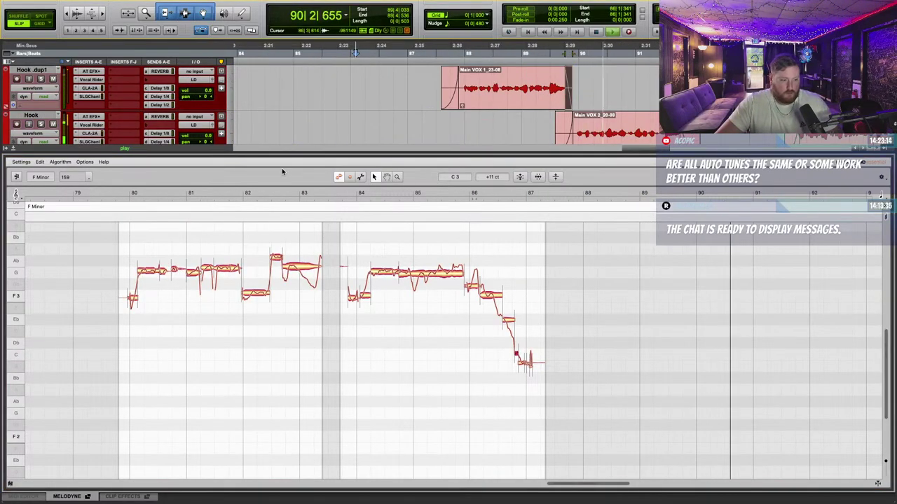
Step: Collapse the Melodyne editor and bring the Hook .dup3 and Hook .dup2 clips between bars 80 and 87 into view
drag(298, 156, 322, 489)
scroll(548, 234, left, 3)
scroll(543, 236, up, 1)
scroll(540, 237, left, 6)
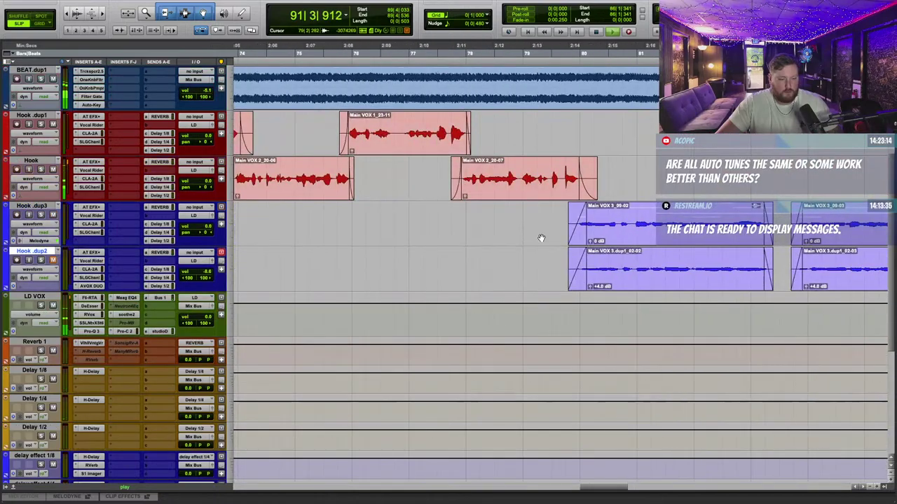
scroll(484, 207, right, 6)
scroll(491, 210, down, 1)
scroll(452, 162, up, 1)
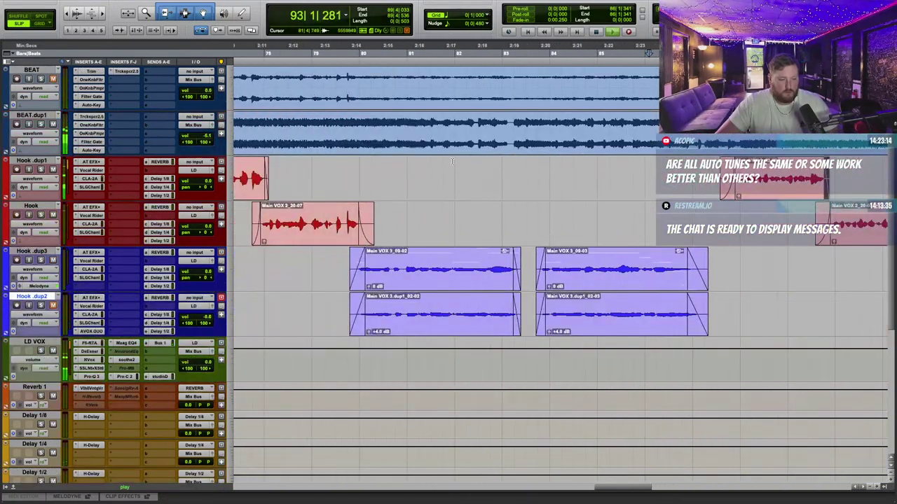
Step: Set Hook .dup3's REVERB send to -15.6 dB and unmute Hook .dup2
click(160, 279)
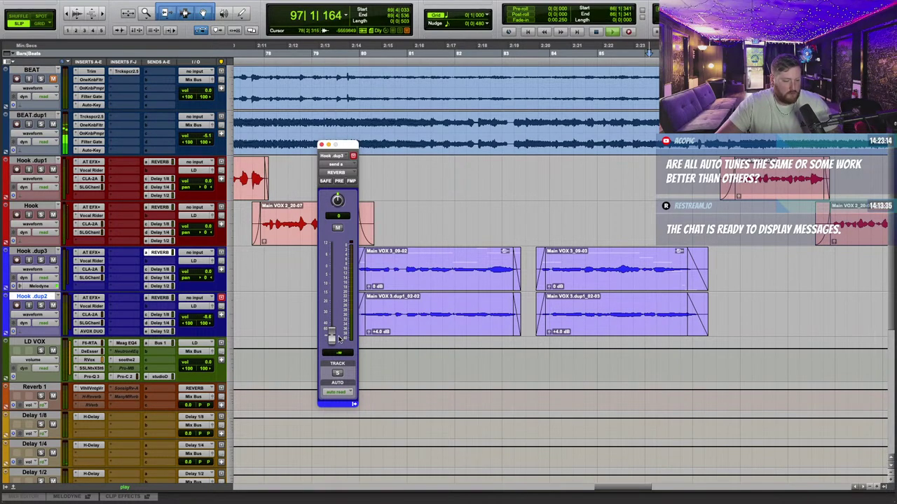
click(321, 144)
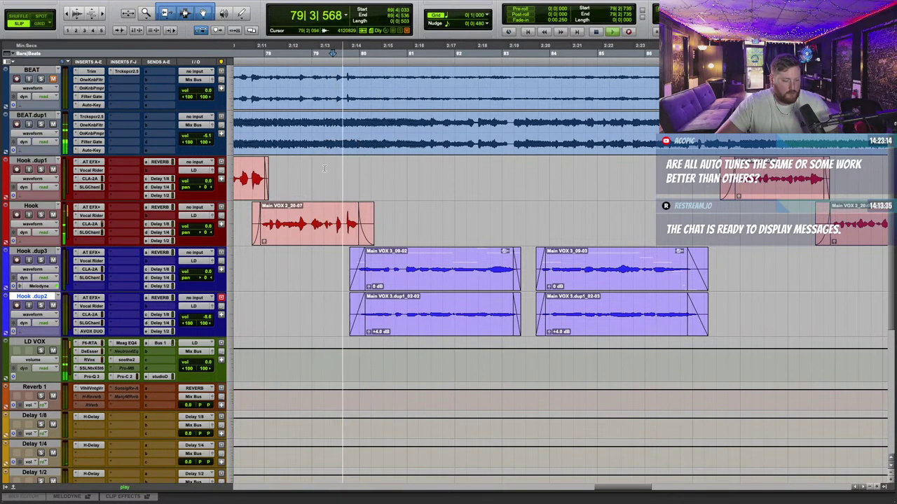
click(160, 253)
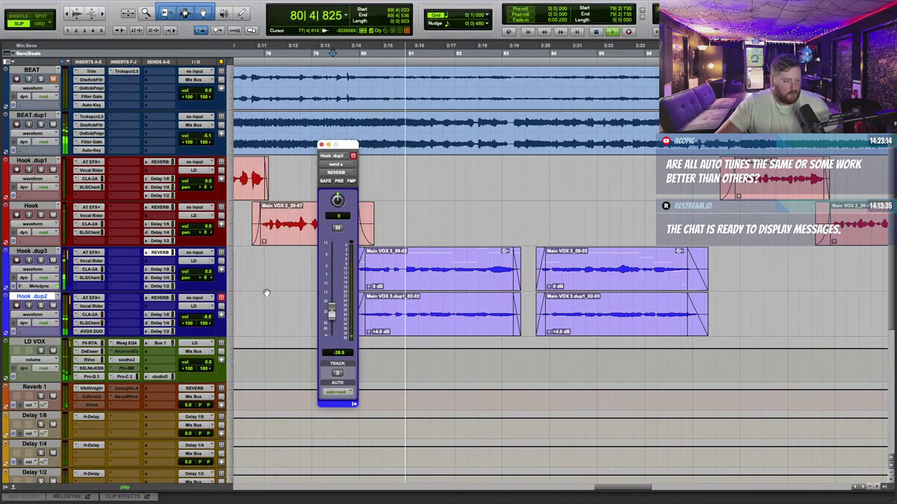
drag(339, 294, 334, 299)
Step: Raise Hook .dup2's track volume to -6.6 dB and close the REVERB send window
click(435, 224)
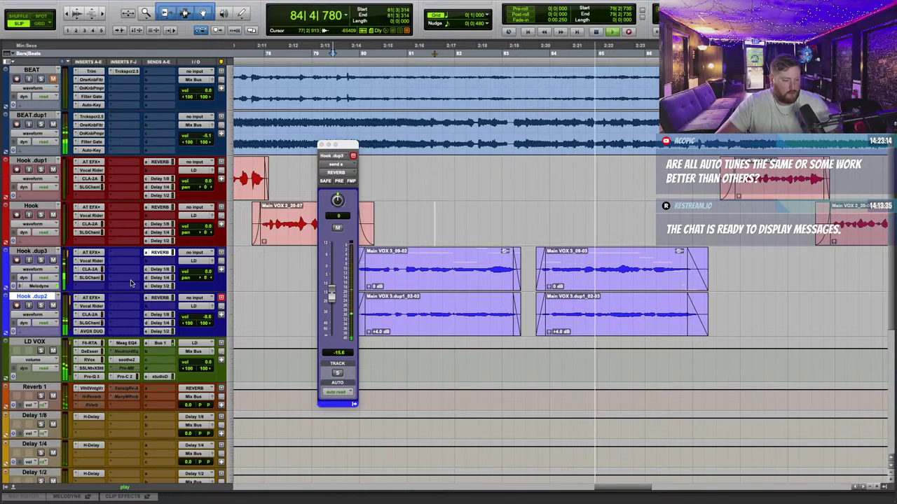
click(208, 317)
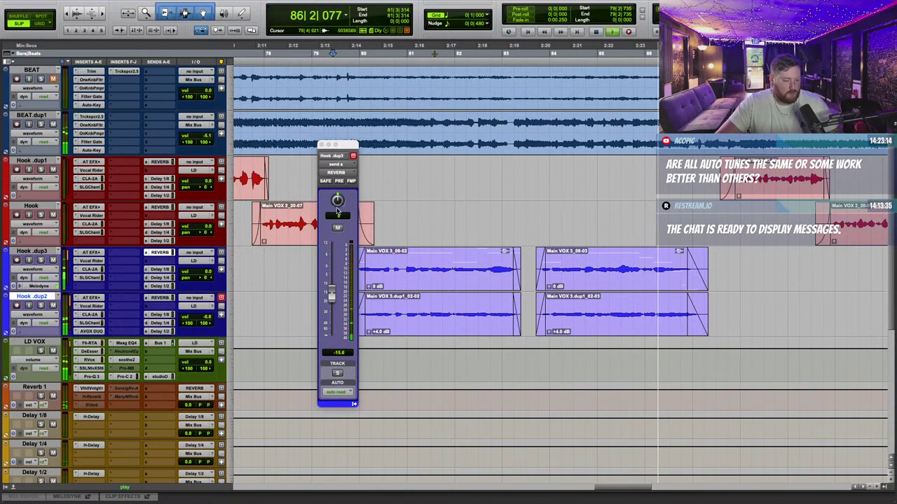
click(320, 145)
Step: Play back the hook from about bar 62 and review the soothe2 plug-in on LD VOX
scroll(372, 190, left, 10)
scroll(368, 192, up, 3)
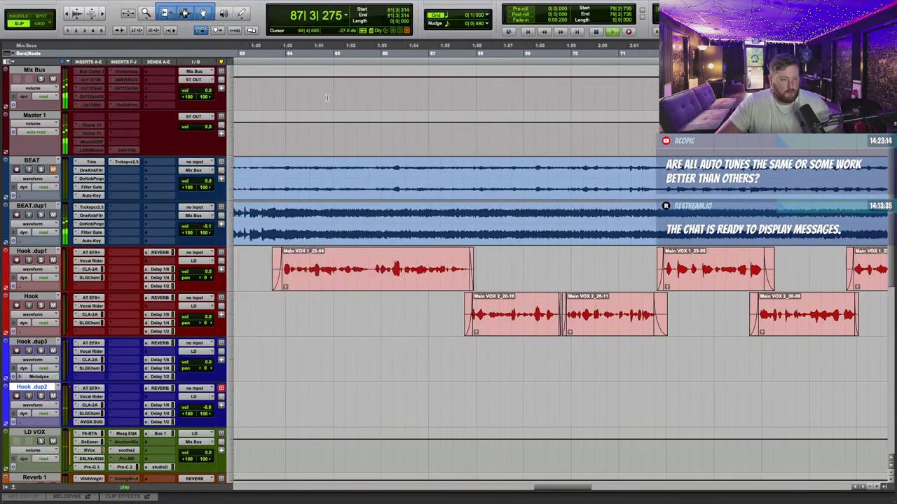
scroll(319, 54, right, 1)
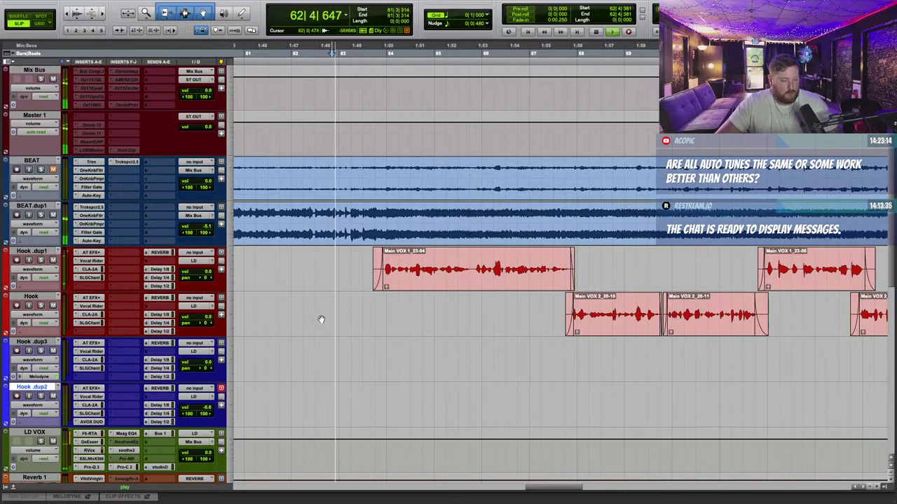
scroll(315, 314, down, 2)
scroll(302, 312, right, 2)
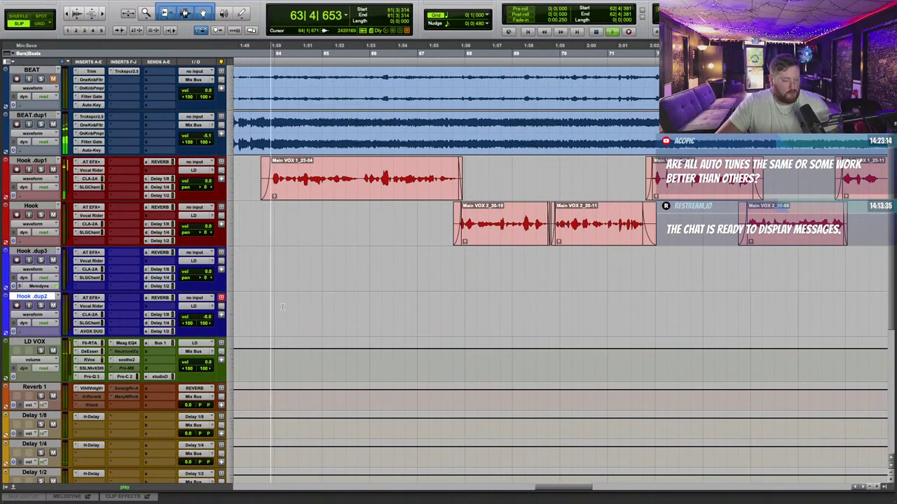
click(139, 359)
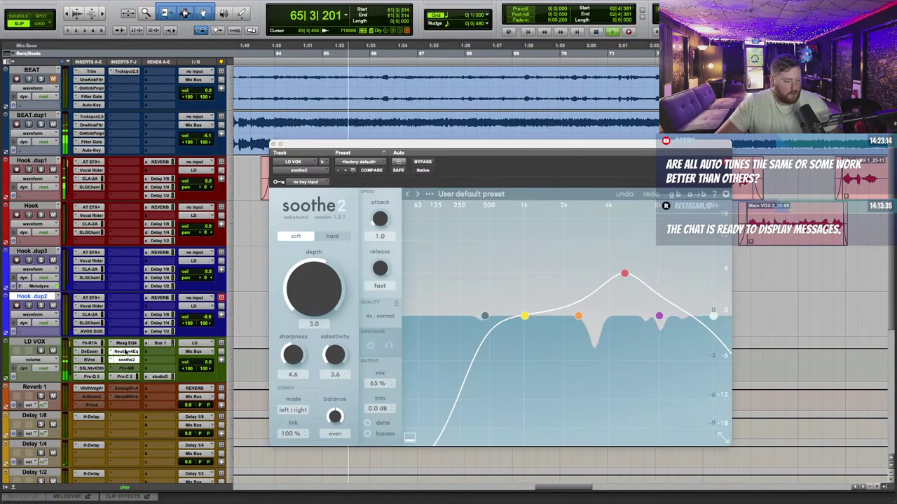
Step: On LD VOX's Neutron 4 Equalizer, cut band 2 by 2.2 dB at 333 Hz
click(126, 352)
drag(532, 141, 565, 119)
drag(373, 273, 439, 284)
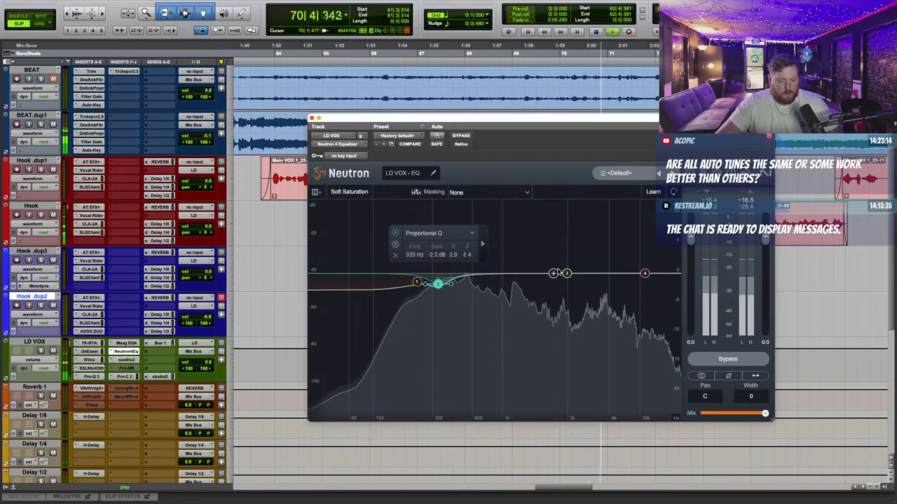
Step: Boost band 3 of LD VOX's Neutron EQ by 1.8 dB at 4196 Hz with Q 0.8, and raise the high shelf 3.3 dB at 14551 Hz
drag(569, 275, 588, 269)
scroll(593, 213, down, 4)
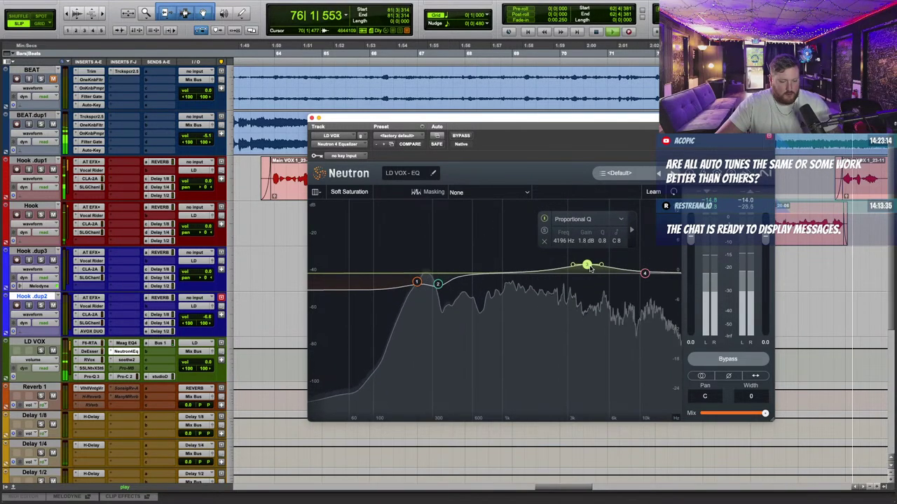
drag(644, 274, 662, 258)
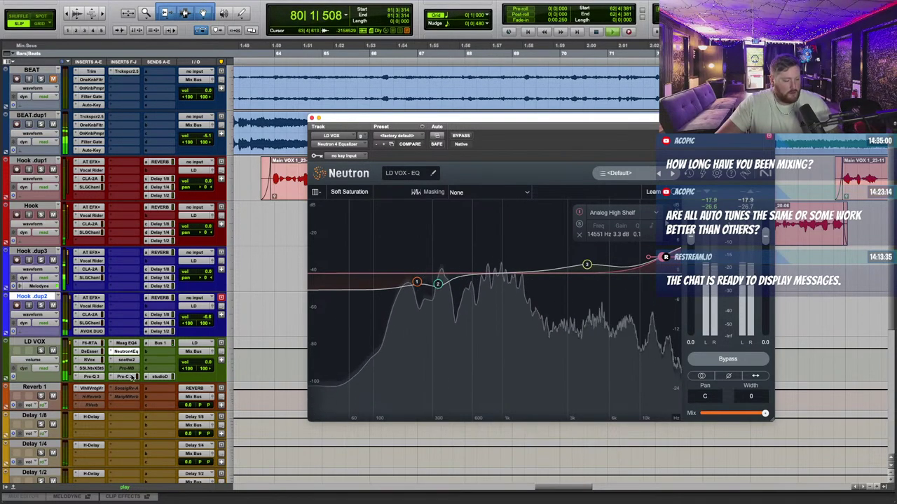
Step: Review LD VOX's Pro-C 2 compression while replaying the hook from bar 63, select the Main VOX 1_23-04 clip and close the plug-in
click(126, 377)
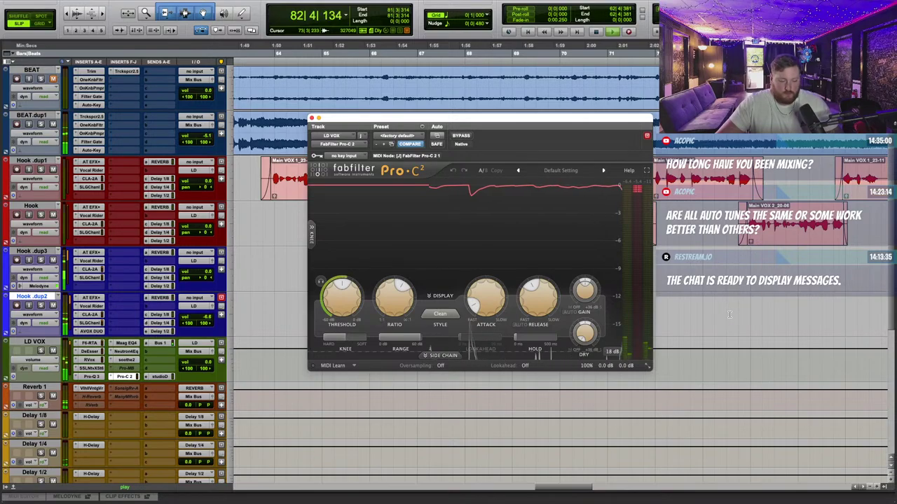
key(space)
drag(330, 120, 325, 210)
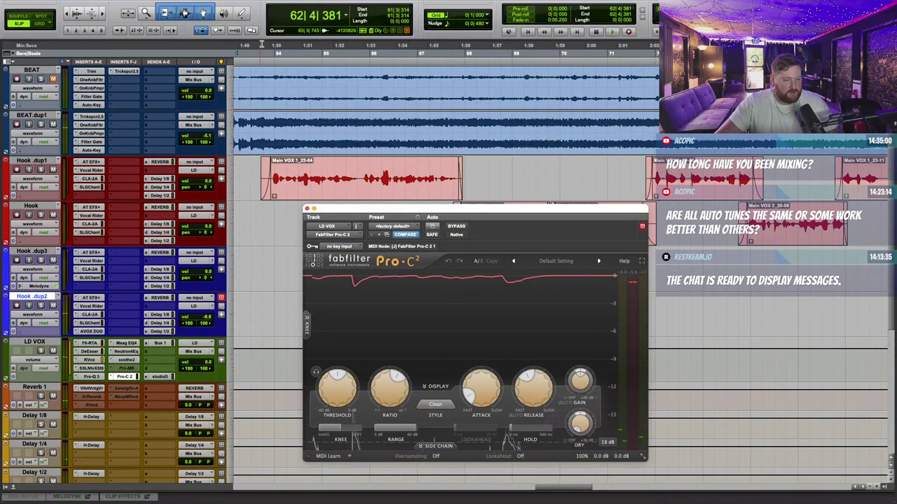
key(space)
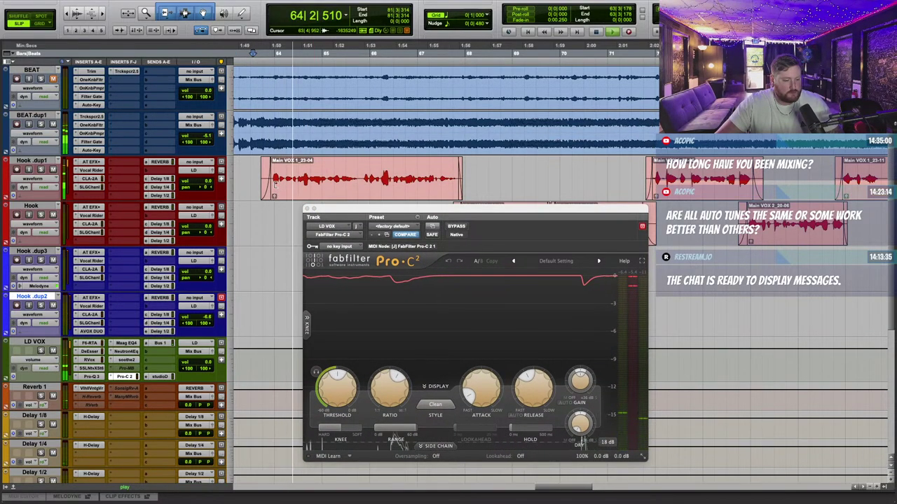
click(305, 196)
click(306, 209)
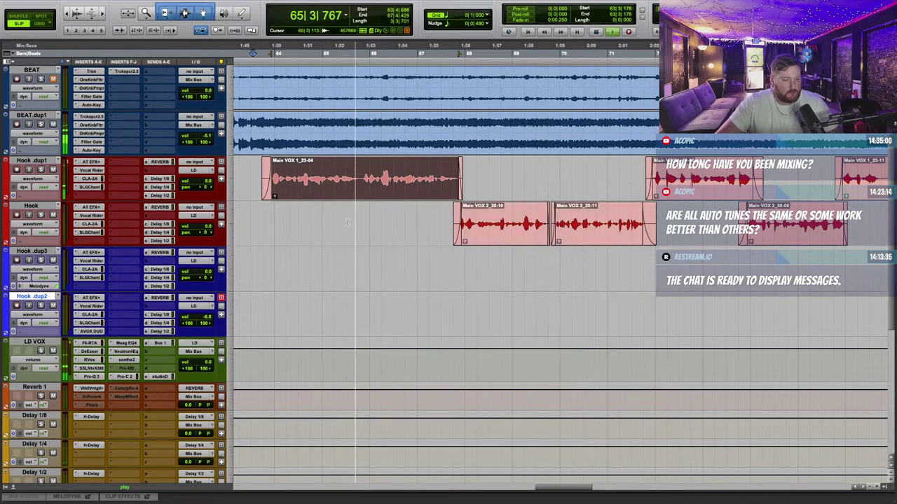
Step: Raise BEAT.dup1's track volume to -4.0 dB and replay from about bar 61
drag(208, 137, 207, 134)
scroll(252, 71, left, 2)
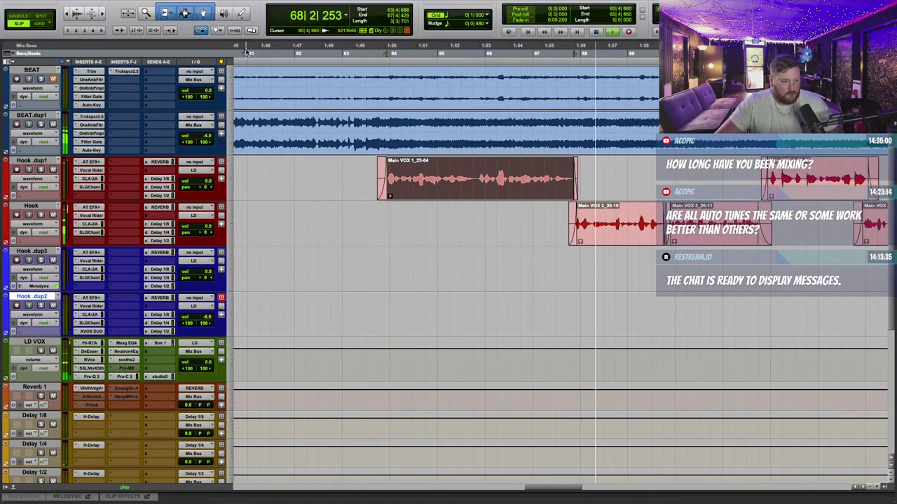
click(246, 54)
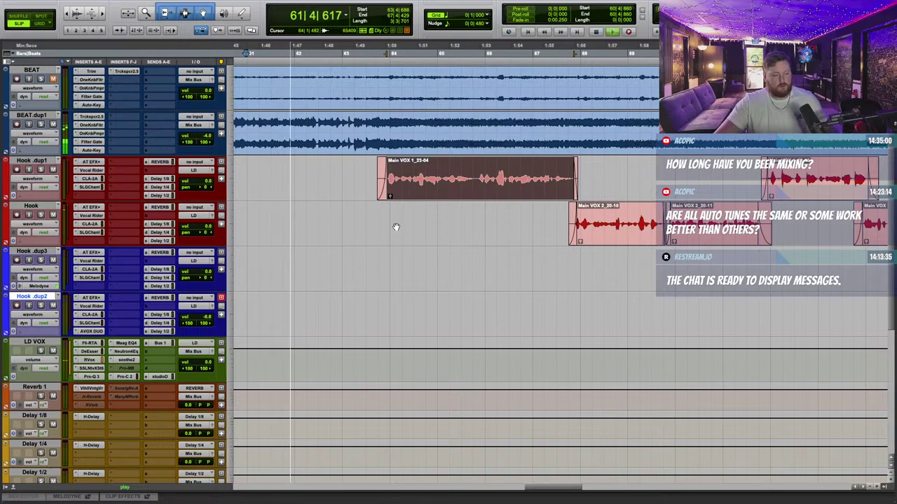
Step: Check the Trackspacer 2.5 ducking on BEAT.dup1 during playback and close the plug-in
scroll(394, 226, up, 2)
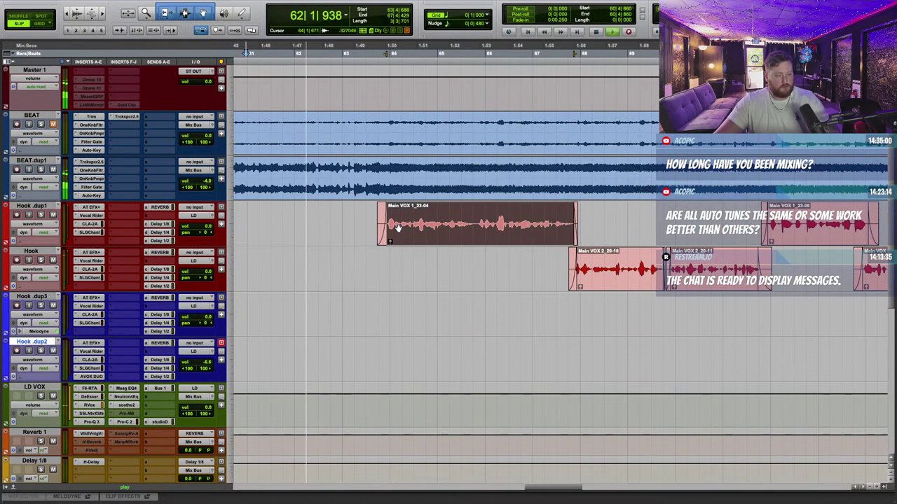
click(98, 163)
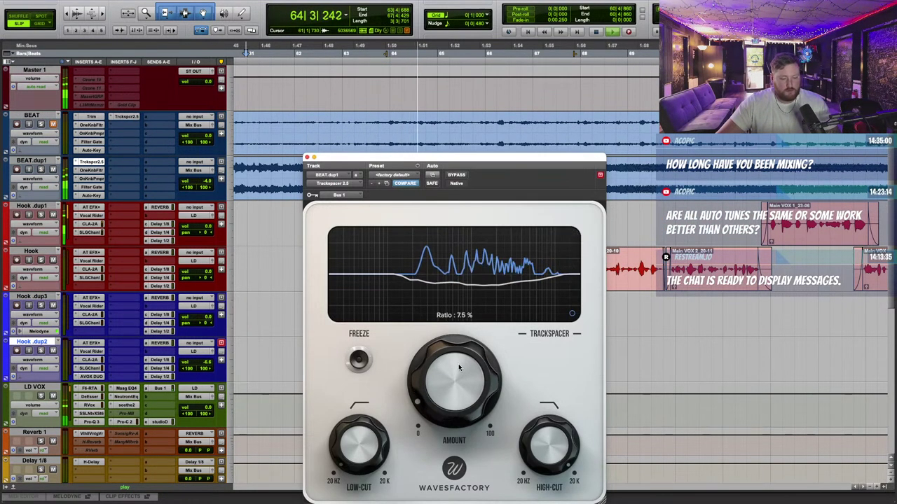
click(307, 157)
Step: Lower the low-cut filter frequency slightly in LD VOX's F6-RTA equalizer and close the plug-in
scroll(93, 254, down, 3)
click(90, 252)
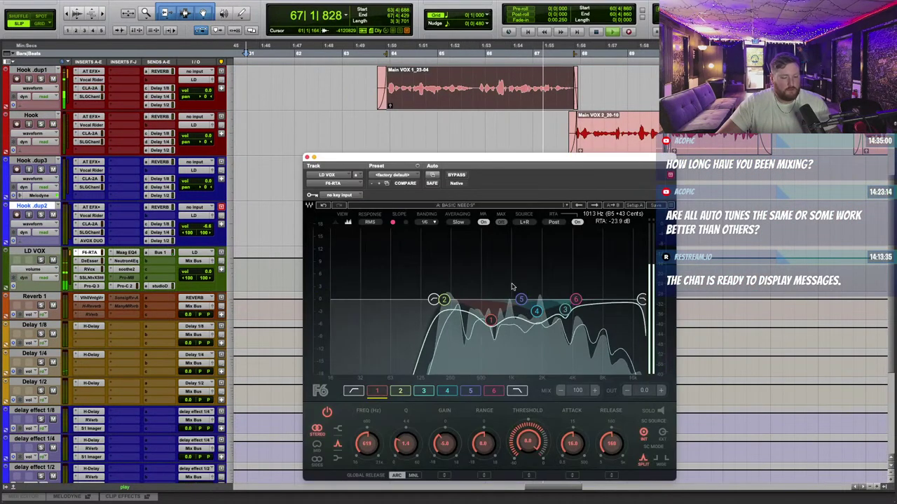
drag(431, 299, 427, 299)
click(307, 157)
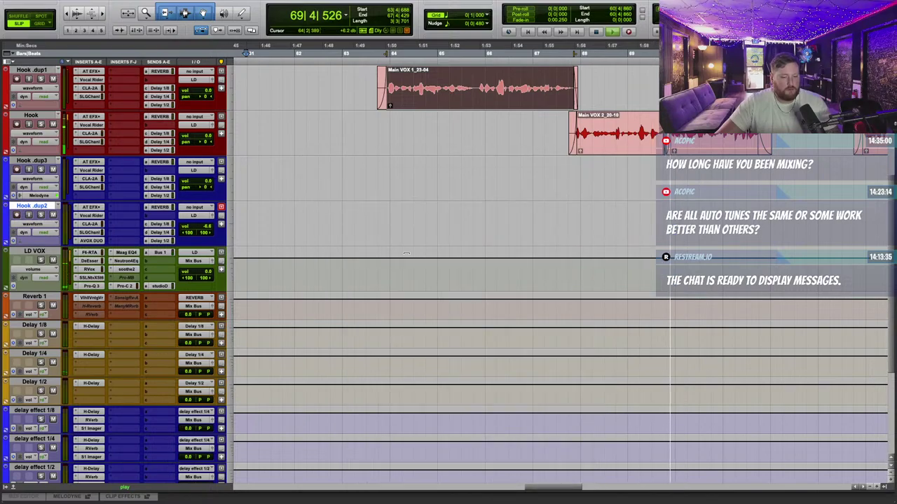
Step: Activate the SSL Bus Compressor 2 on the Mix Bus and set its threshold to 7.6 dB
scroll(413, 261, up, 4)
right_click(88, 78)
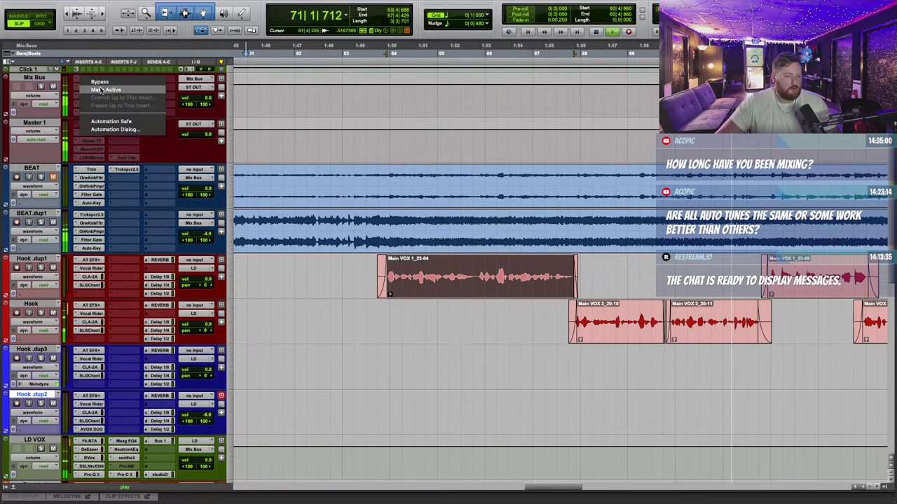
click(102, 90)
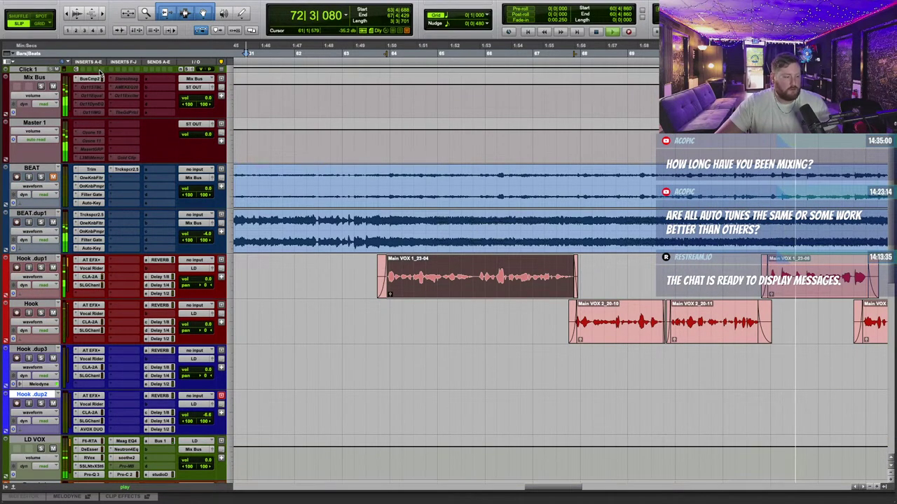
click(90, 78)
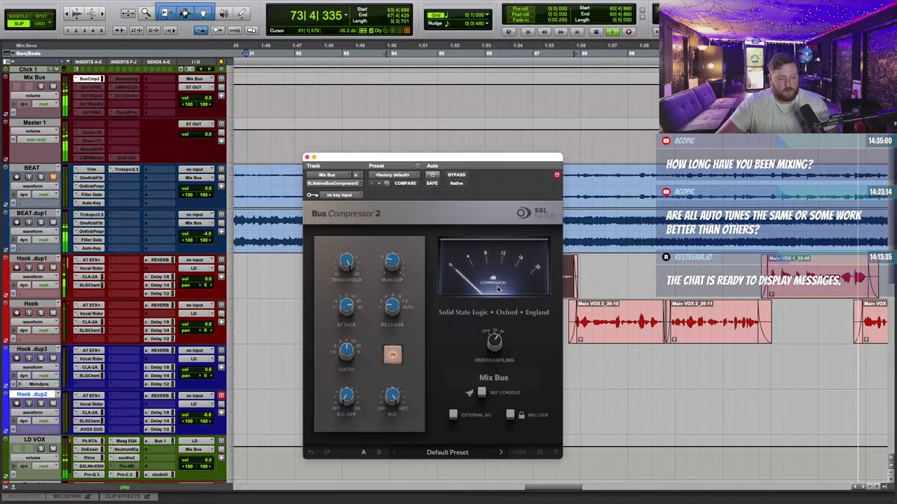
drag(347, 264, 347, 269)
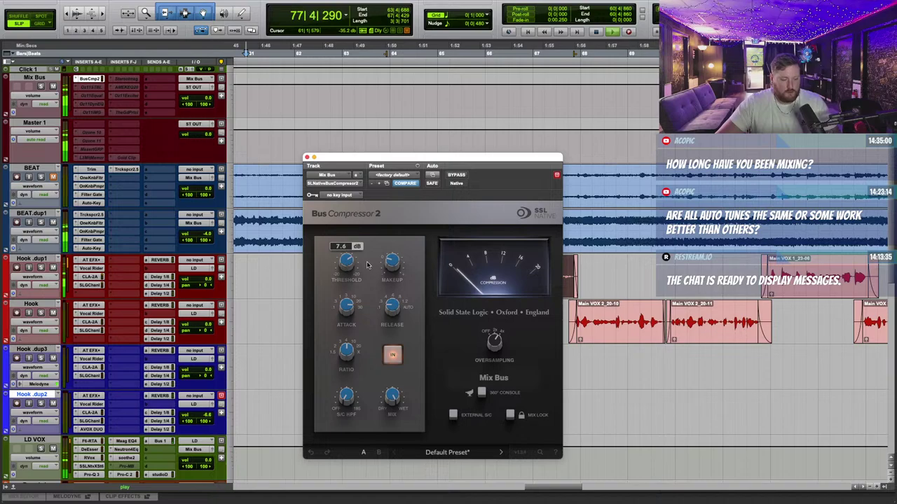
Step: Check the RVox compression on LD VOX, reopen the Mix Bus's Bus Compressor 2 and replay from bar 65
scroll(285, 281, down, 5)
click(91, 224)
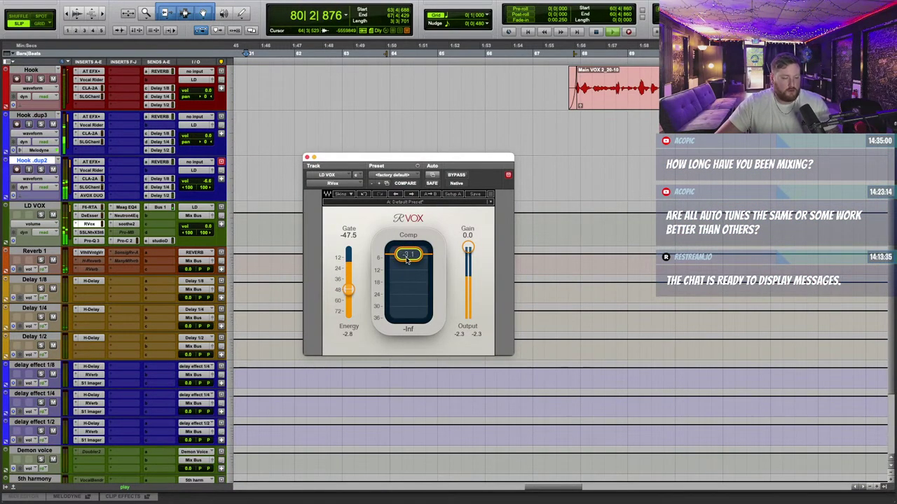
scroll(206, 125, up, 5)
click(90, 79)
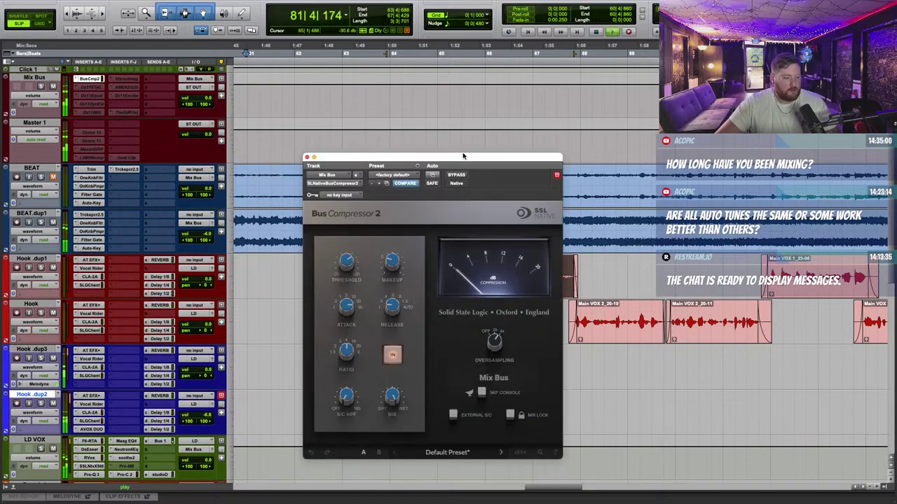
click(472, 52)
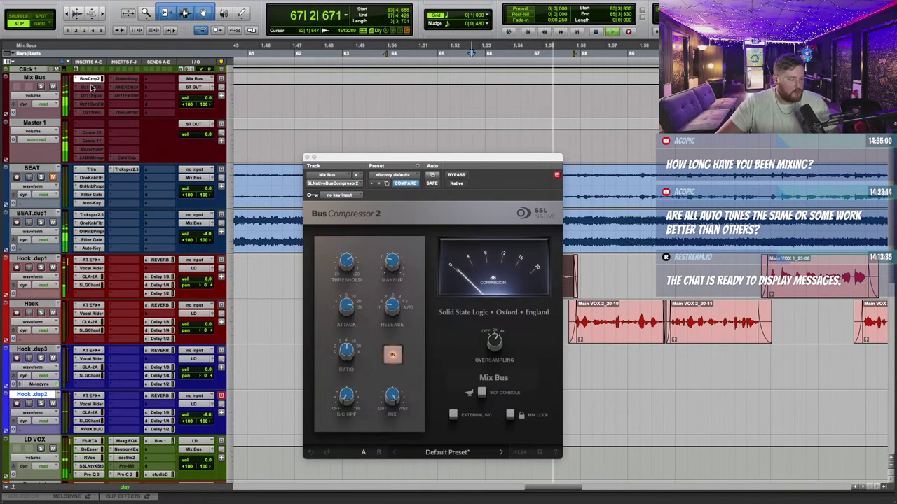
Step: Activate the Ozone 11 Stabilizer on the Mix Bus and set it to Hip-hop in Cut mode with an amount of 32
right_click(91, 87)
click(99, 97)
click(91, 86)
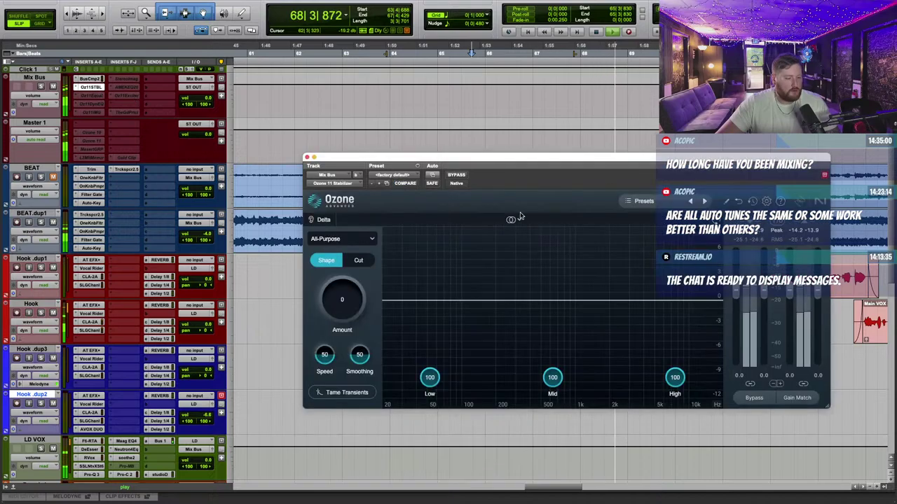
click(343, 239)
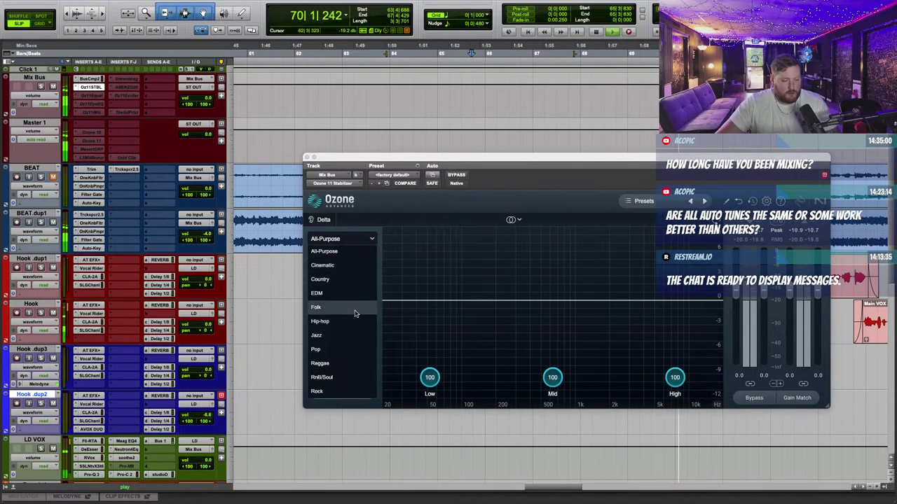
click(344, 321)
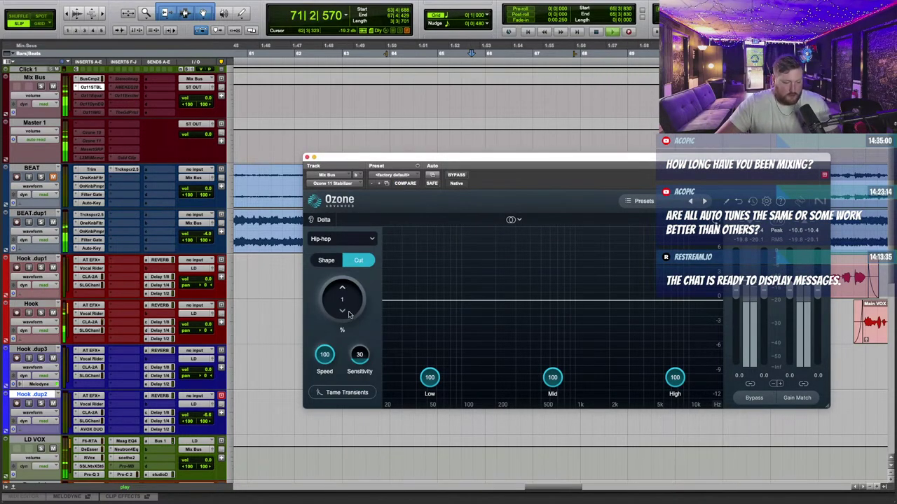
drag(366, 290, 375, 278)
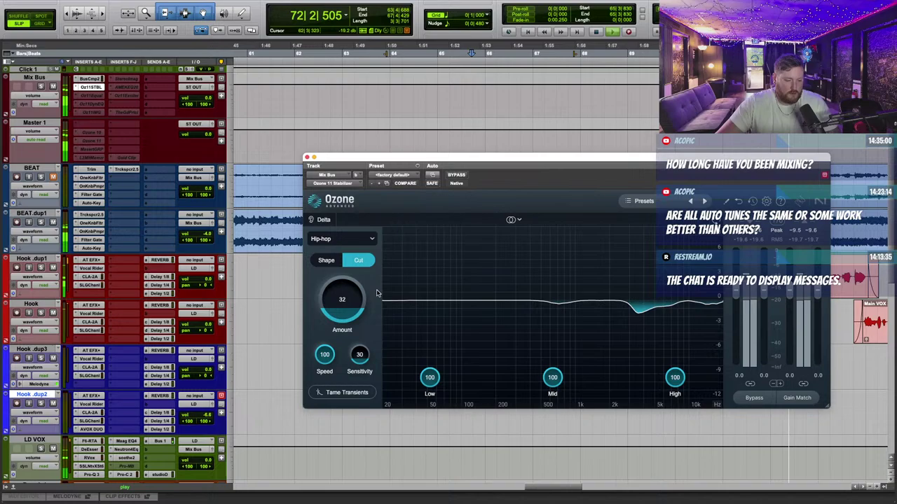
Step: Put an active Ozone 11 Dynamic EQ in the Mix Bus's third insert slot and load its Tighten Dynamics preset
right_click(93, 99)
click(105, 107)
click(91, 95)
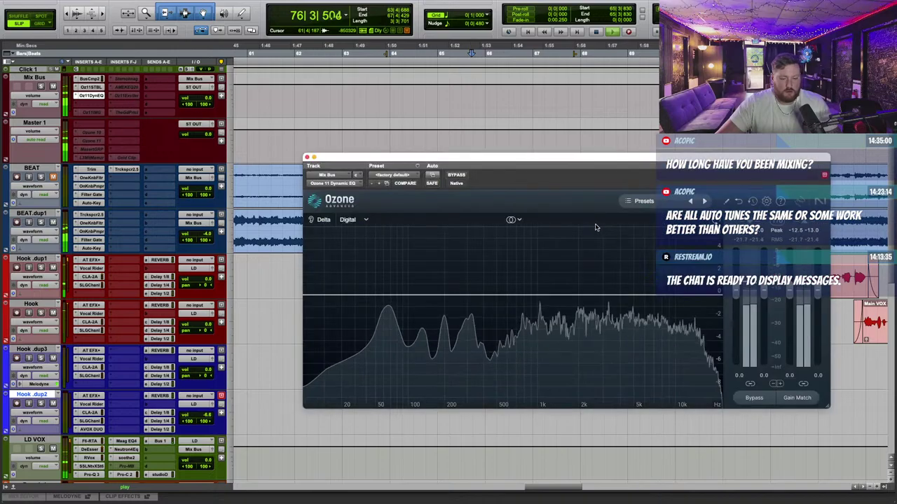
click(643, 201)
click(468, 312)
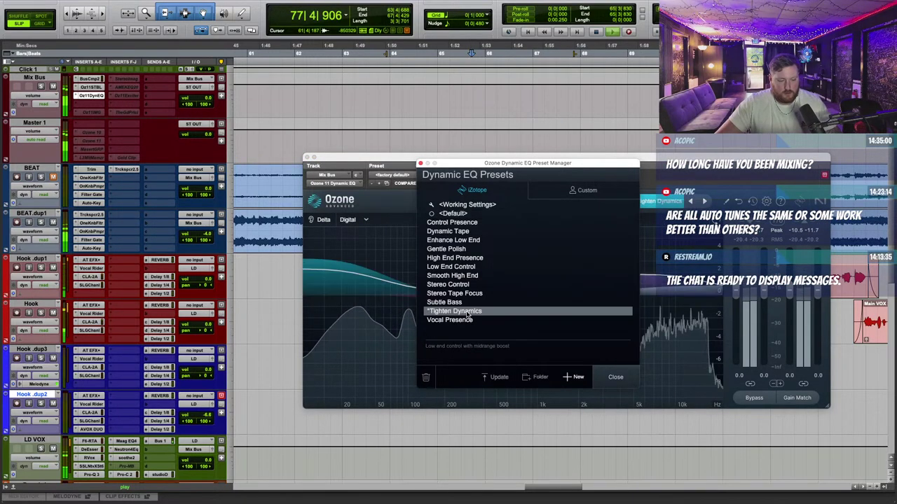
click(90, 89)
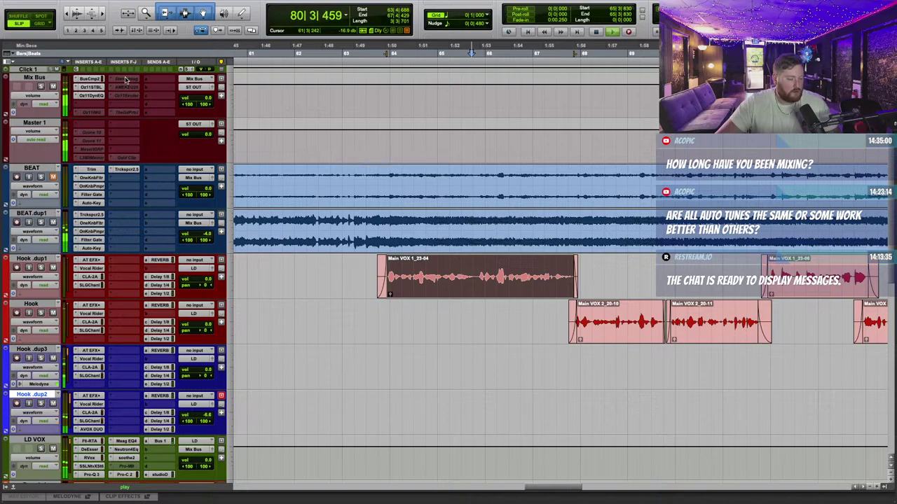
Step: Insert the stereo Slate Digital FG-X 2 in the Mix Bus's fourth insert slot and show its whole window
click(93, 112)
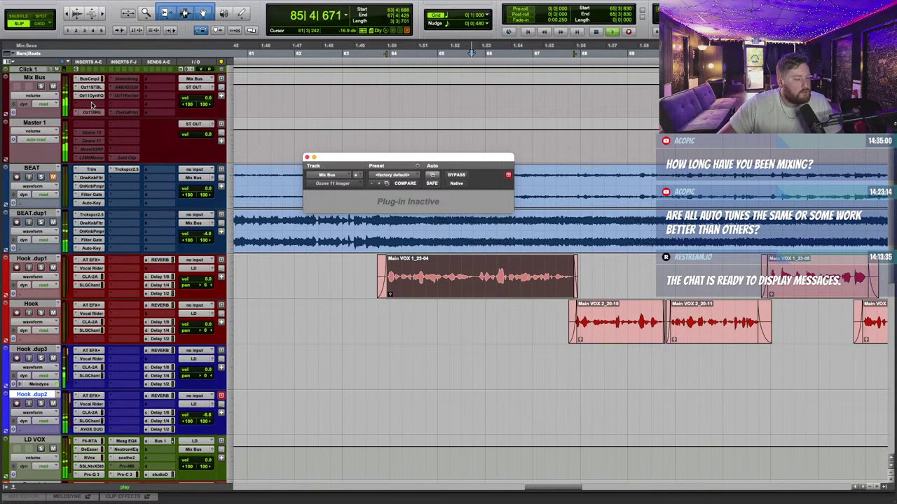
click(91, 105)
mouse_move(121, 105)
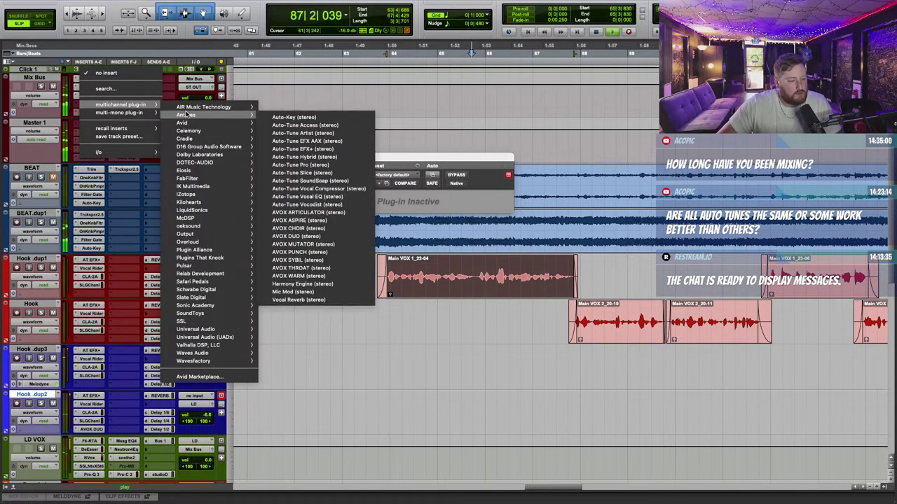
mouse_move(199, 173)
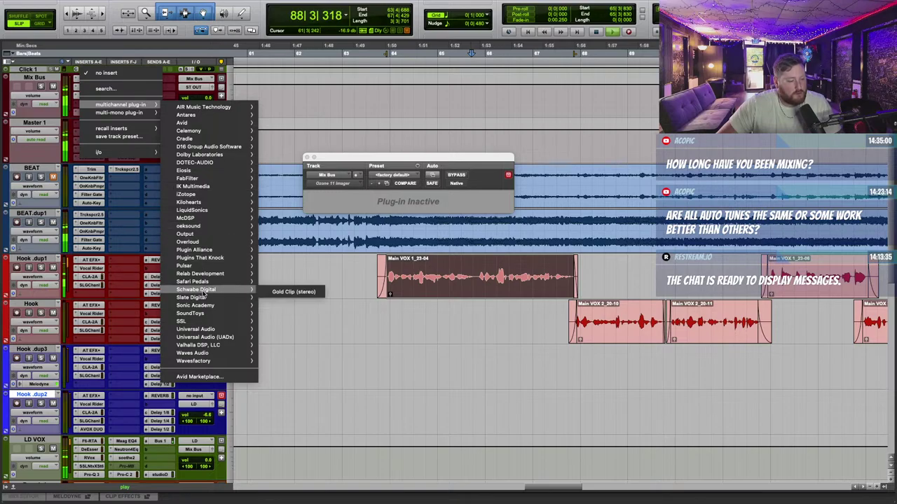
mouse_move(205, 322)
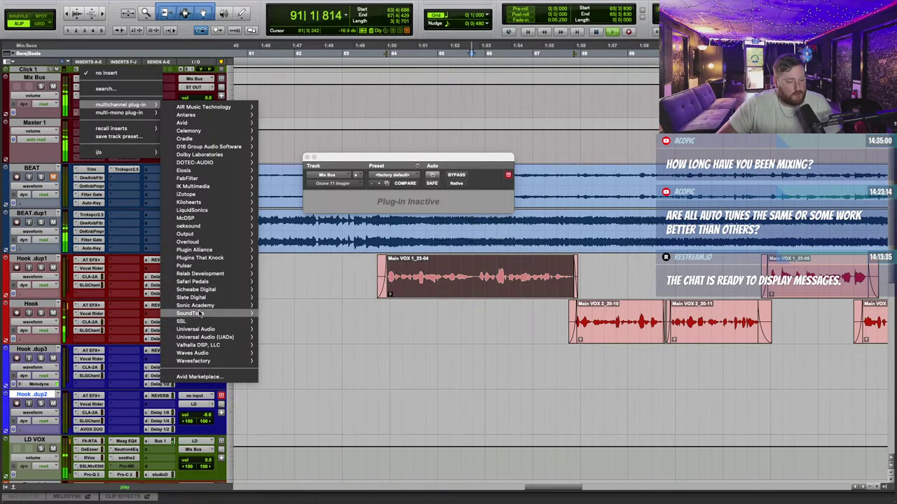
mouse_move(204, 298)
click(303, 302)
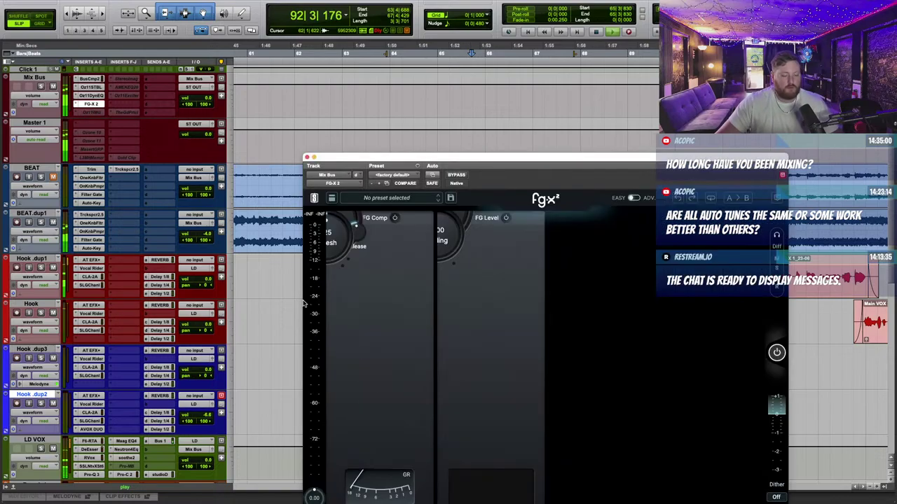
drag(444, 159, 265, 98)
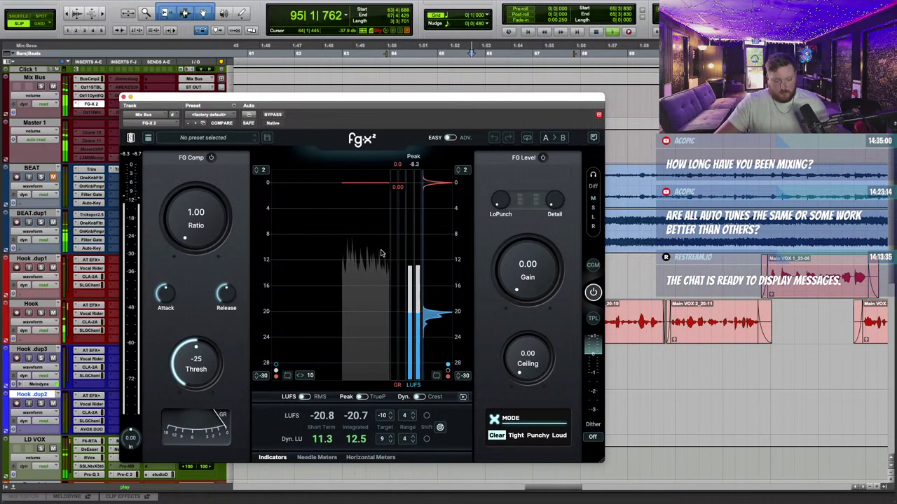
Step: Set the FG-X 2 compressor to about 4 ratio, minimum attack and release, and -11 dB threshold, choose Loud mode and replay from bar 61
drag(195, 356, 195, 400)
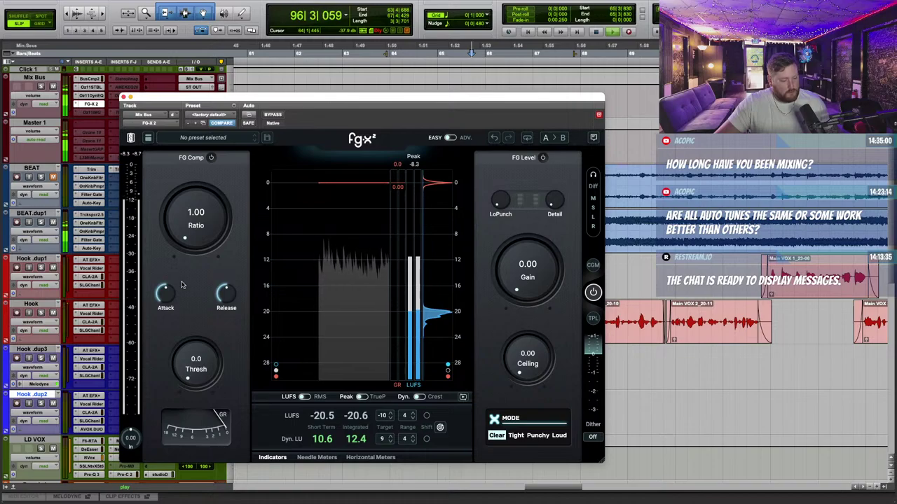
drag(199, 219, 210, 204)
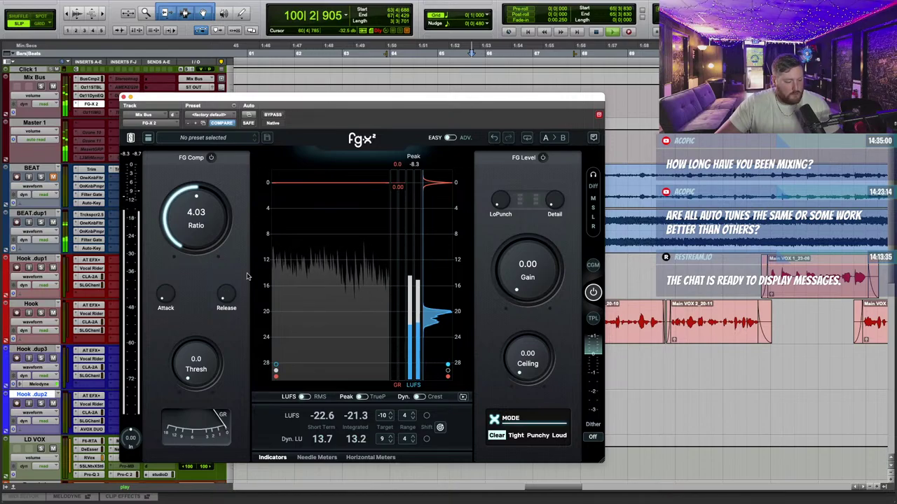
drag(208, 361, 214, 353)
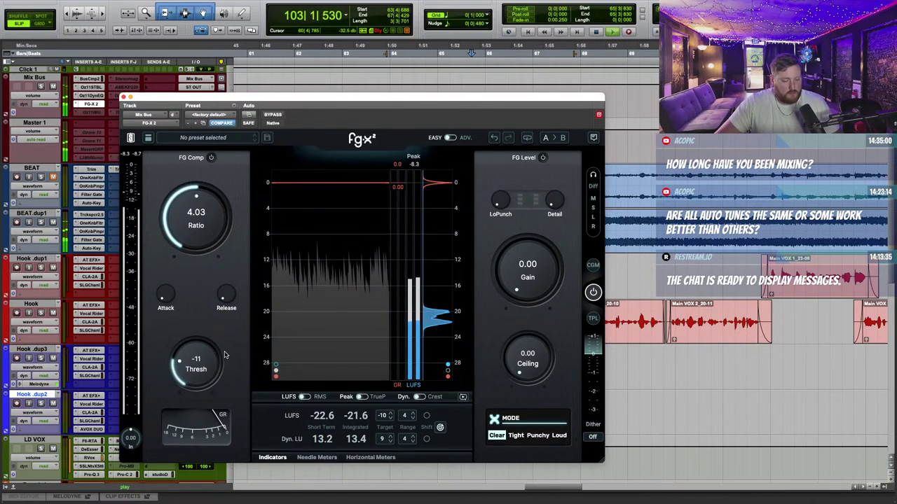
click(560, 437)
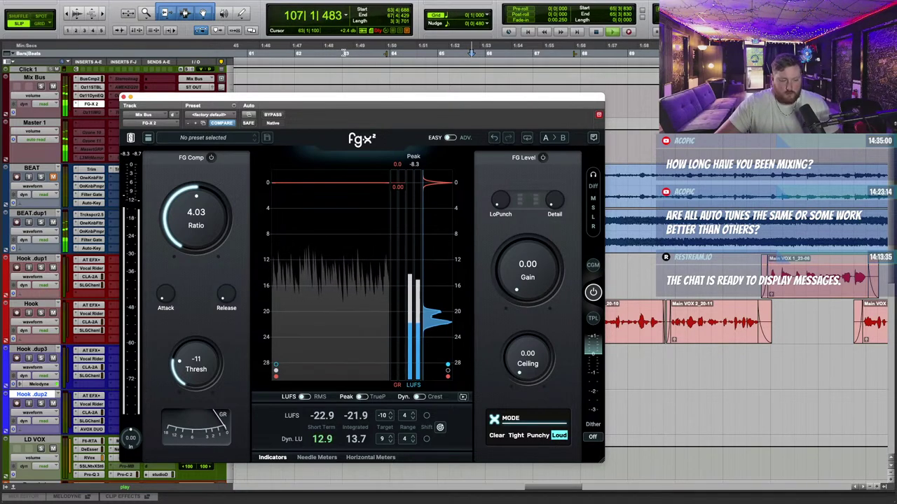
click(257, 54)
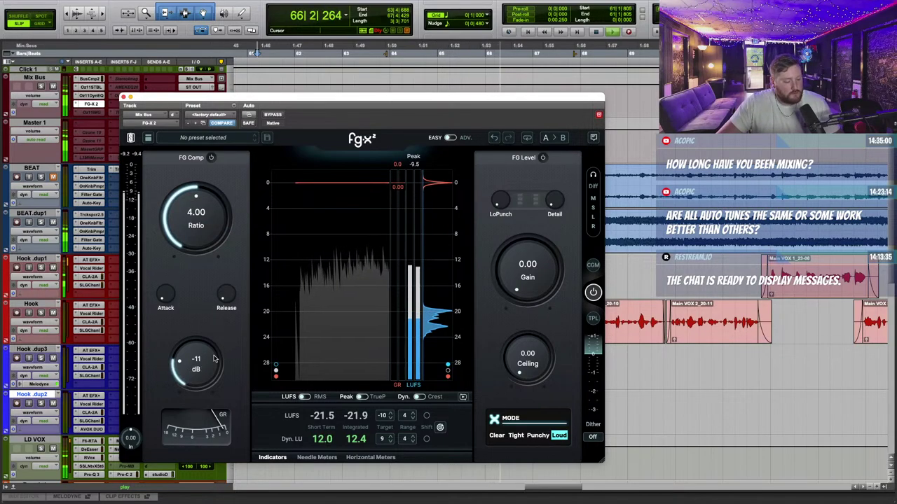
Step: Set the FG Comp threshold to -18 dB in the Mix Bus FG-X 2 plug-in
drag(213, 364, 214, 342)
scroll(214, 343, down, 2)
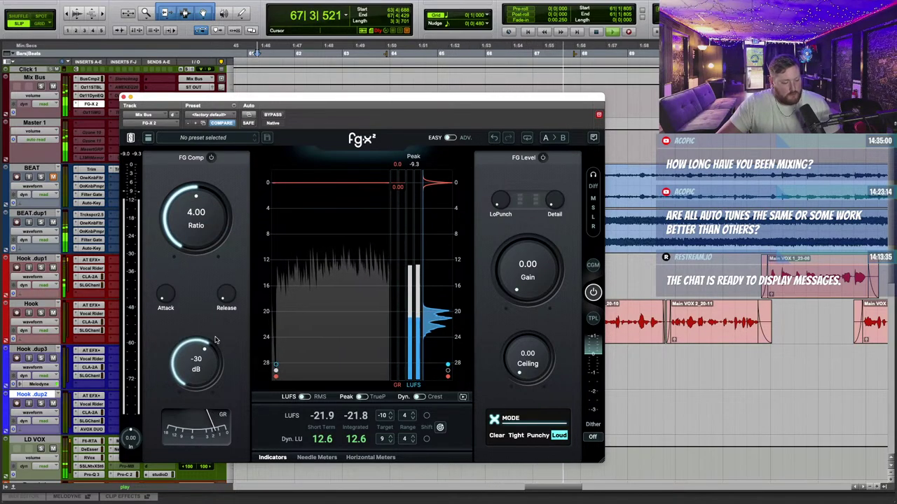
scroll(214, 350, up, 3)
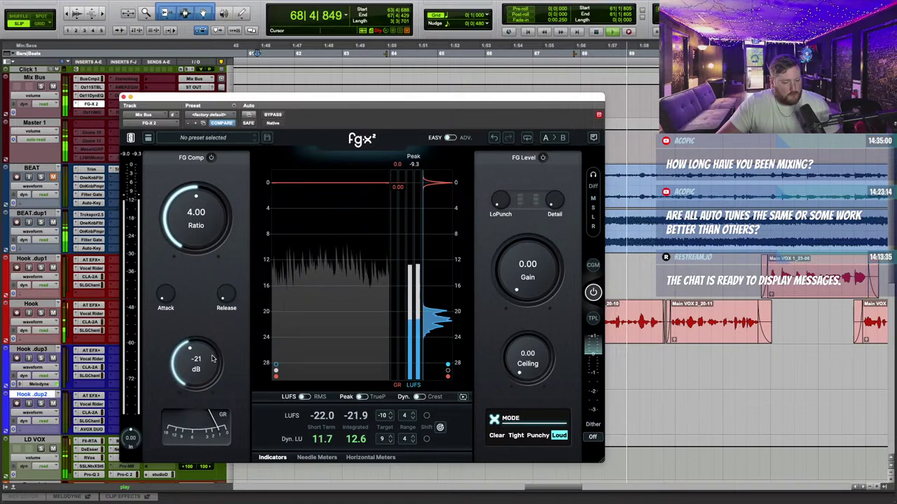
scroll(214, 361, up, 1)
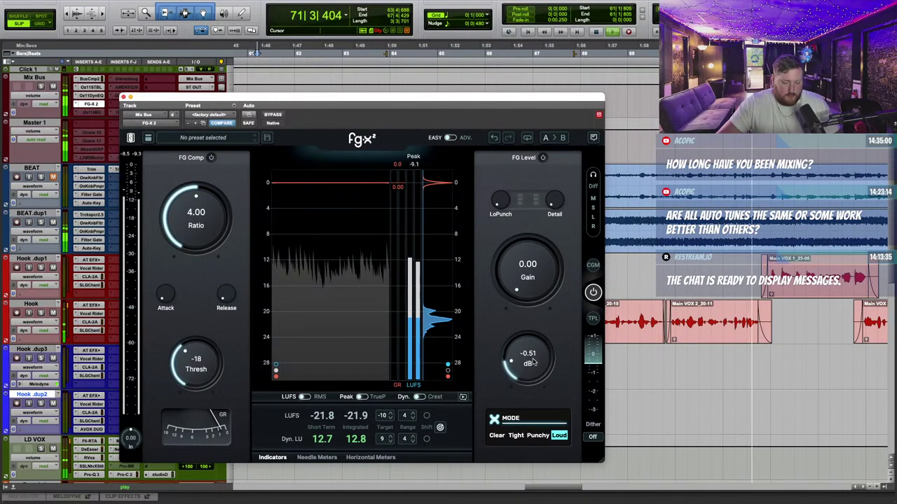
Step: Set the FG Level gain to 6.15 dB, the ceiling to -1.00 dB and the dither to 24, with slight LoPunch and Detail
scroll(547, 253, up, 5)
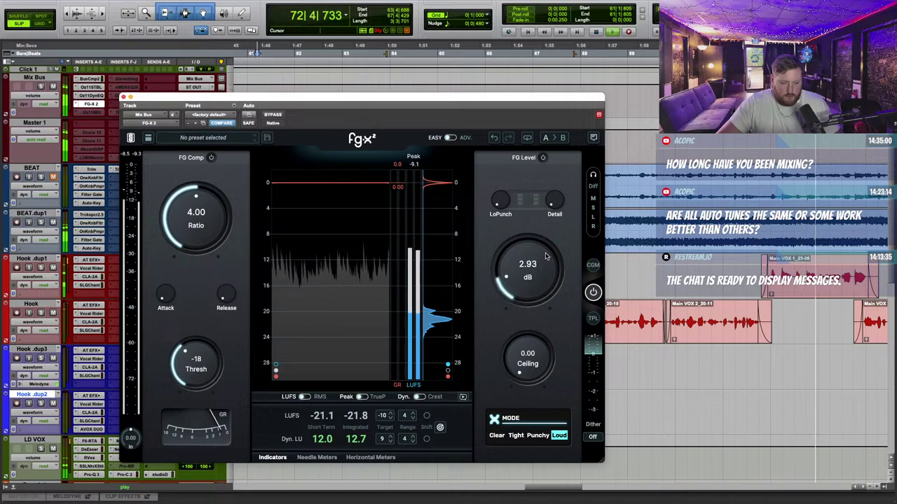
scroll(553, 330, down, 4)
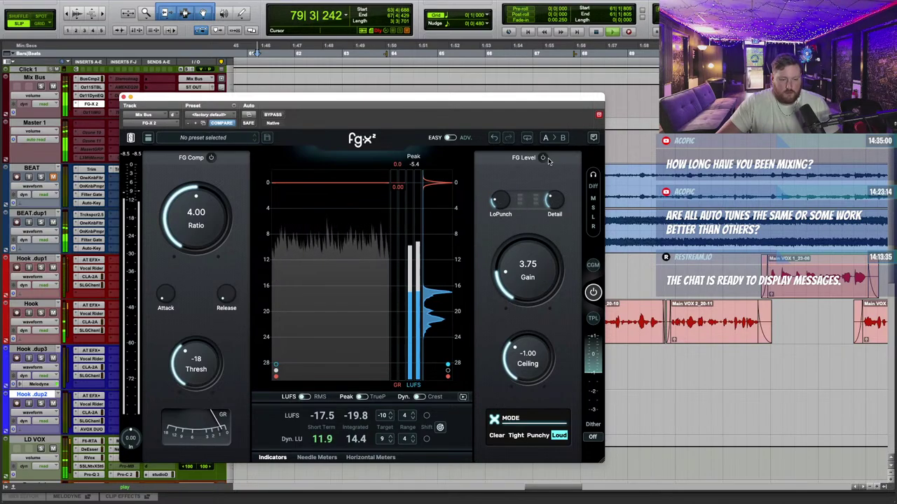
drag(545, 283, 552, 273)
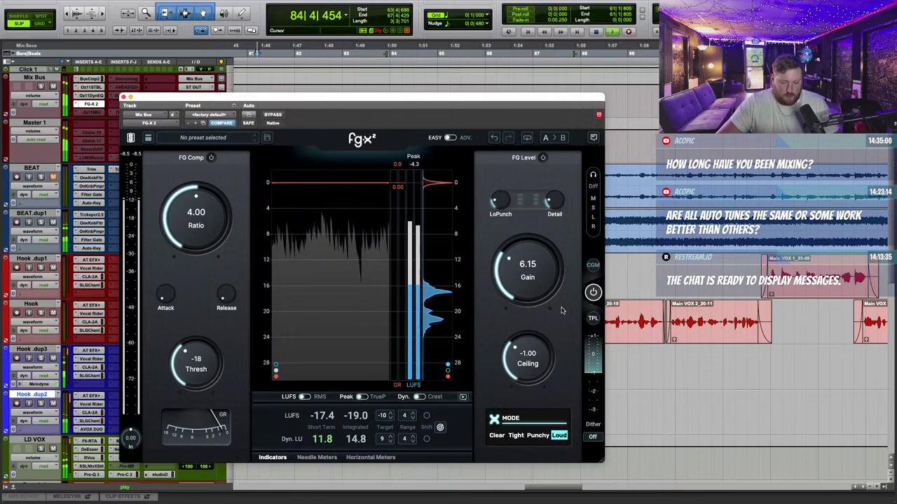
click(593, 437)
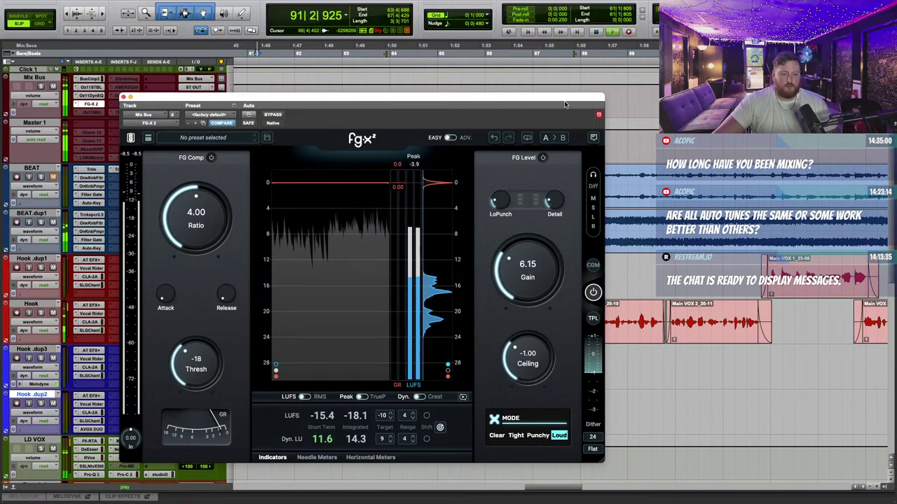
drag(565, 100, 611, 83)
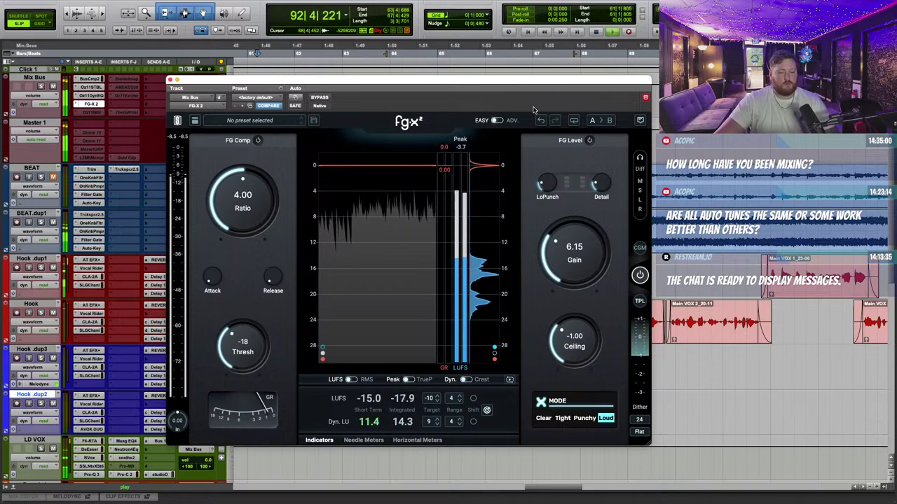
Step: Inspect the Trackspacer insert on the BEAT track and the RVox insert on the LD VOX track
click(126, 170)
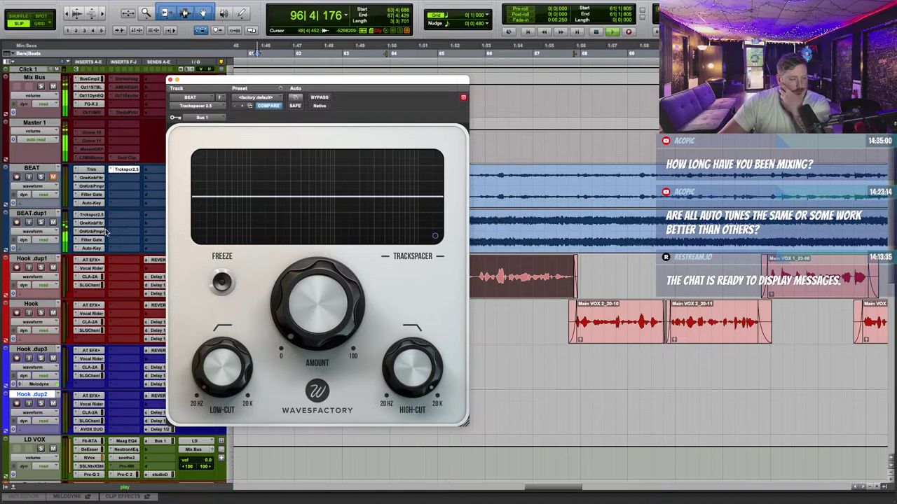
scroll(110, 284, down, 10)
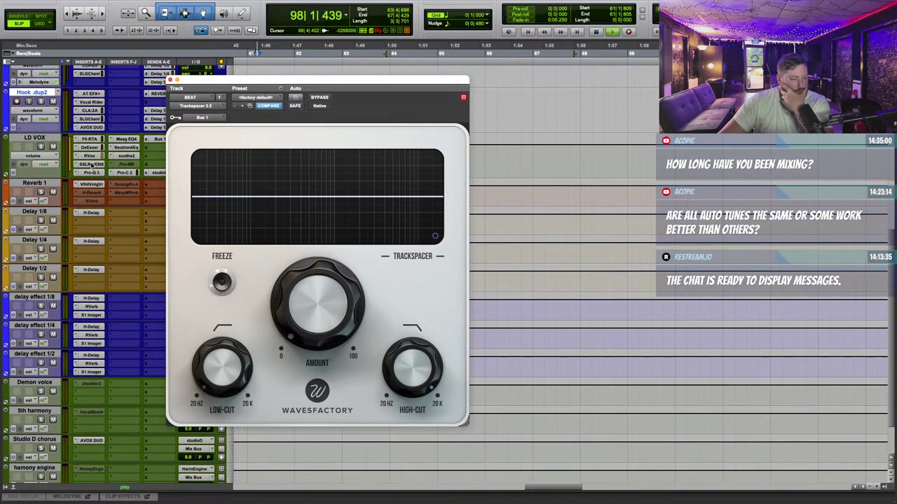
click(89, 156)
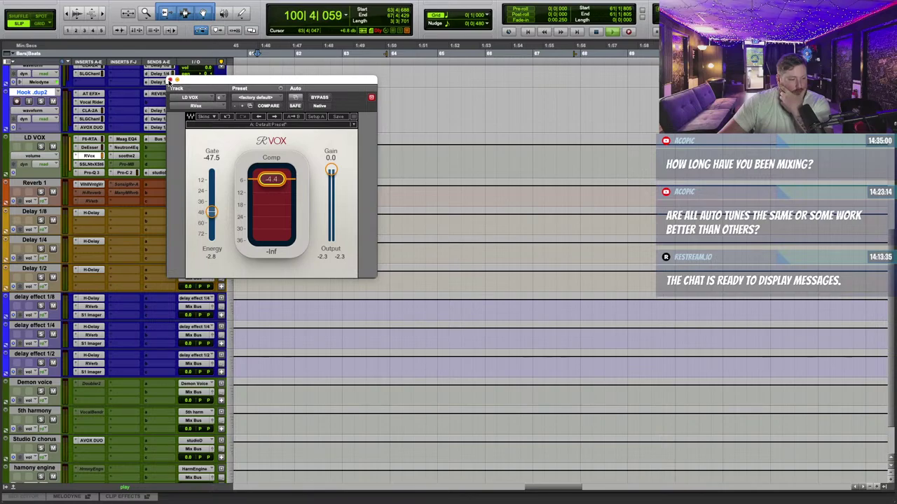
click(169, 80)
Step: Play the song from about bar 65, raise the Mix Bus FG Level gain to 9.07 dB, and close the FG-X 2 window
scroll(329, 204, up, 10)
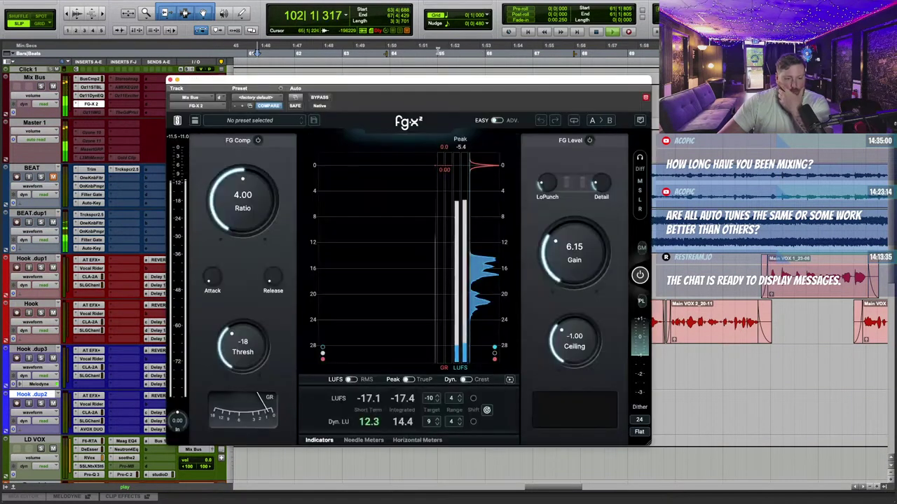
click(437, 52)
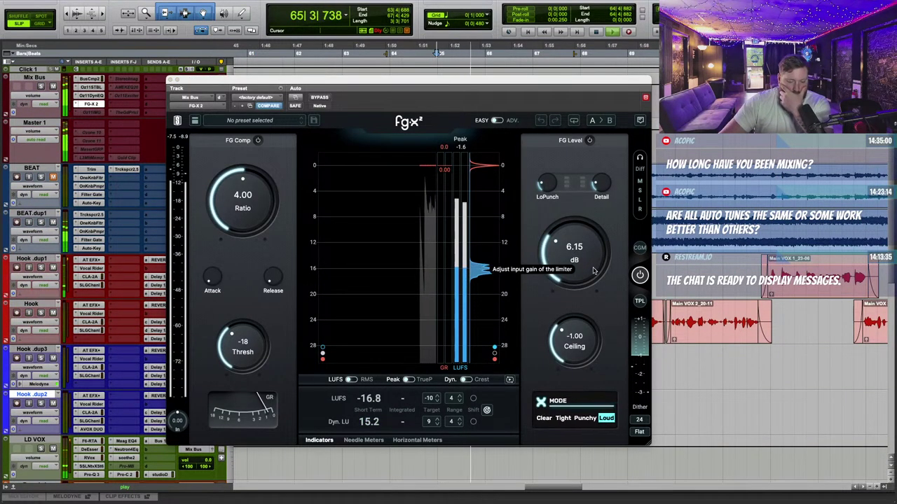
drag(596, 270, 598, 264)
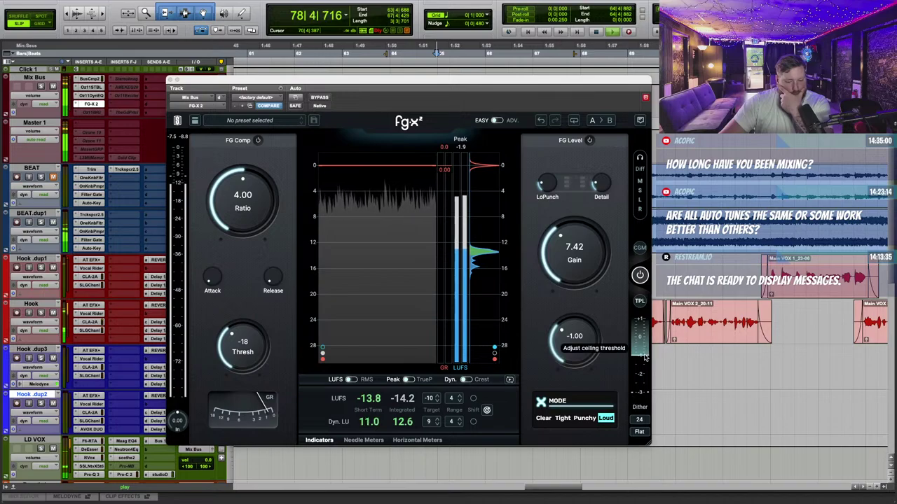
drag(646, 354, 648, 359)
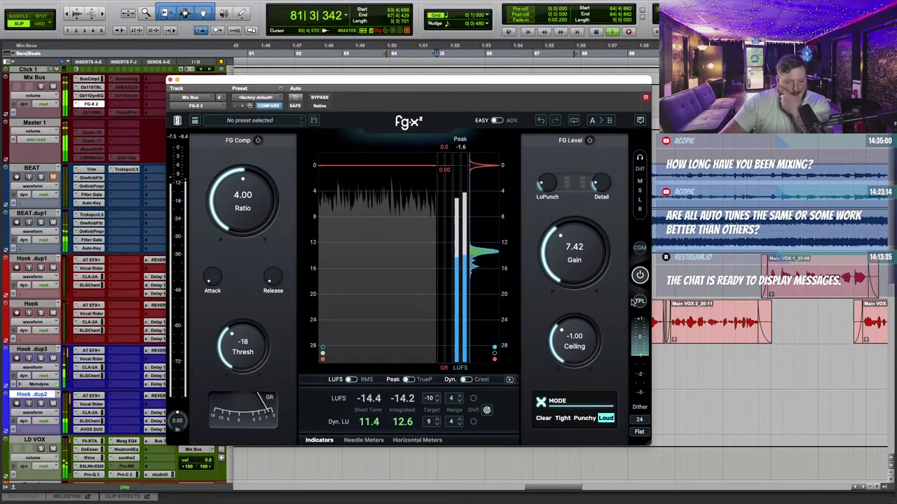
drag(592, 265, 595, 252)
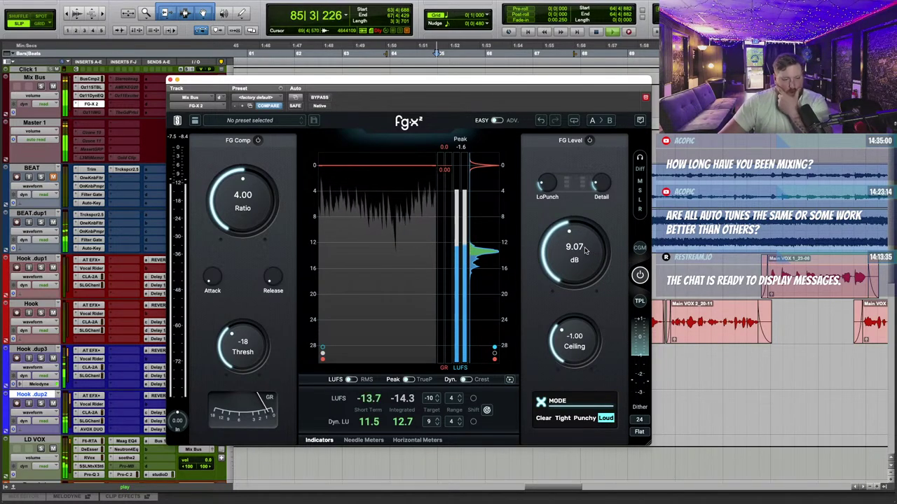
mouse_move(299, 246)
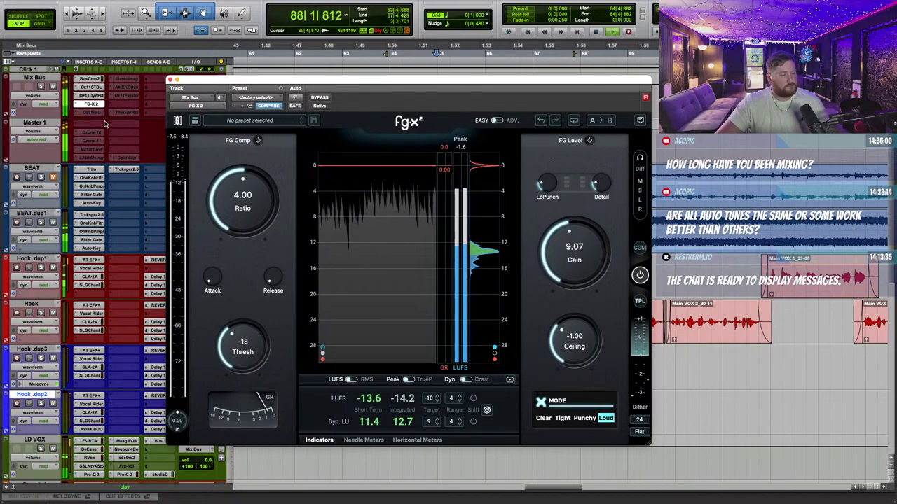
click(168, 81)
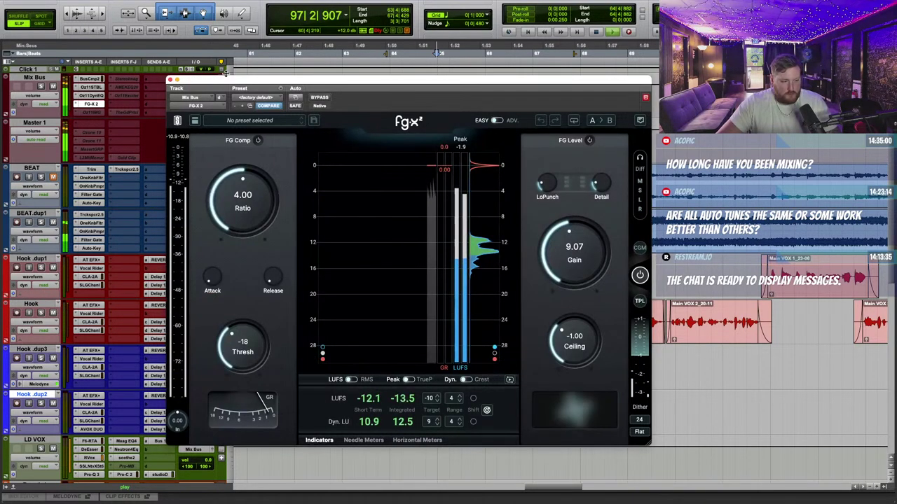
key(super+w)
Step: Play the end of the song from about bar 127 to check where the beat fades out
scroll(522, 211, right, 1)
scroll(522, 211, right, 15)
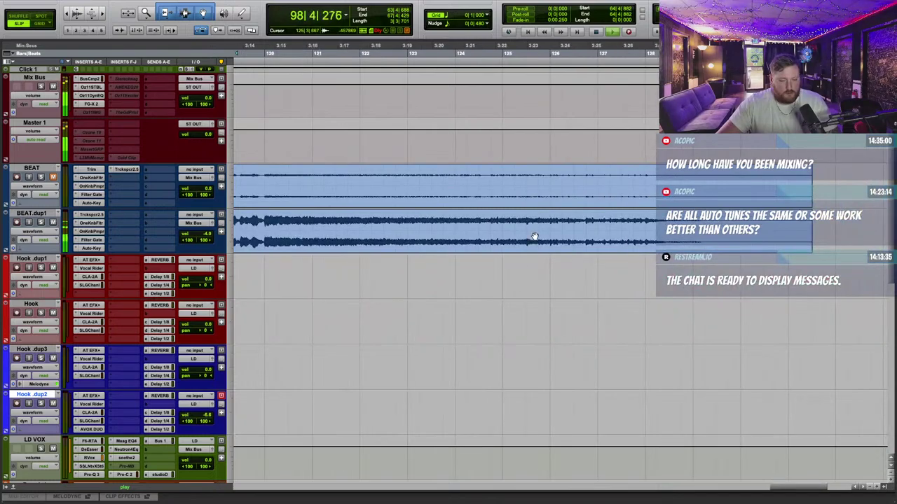
key(r)
scroll(539, 253, right, 2)
key(space)
key(t)
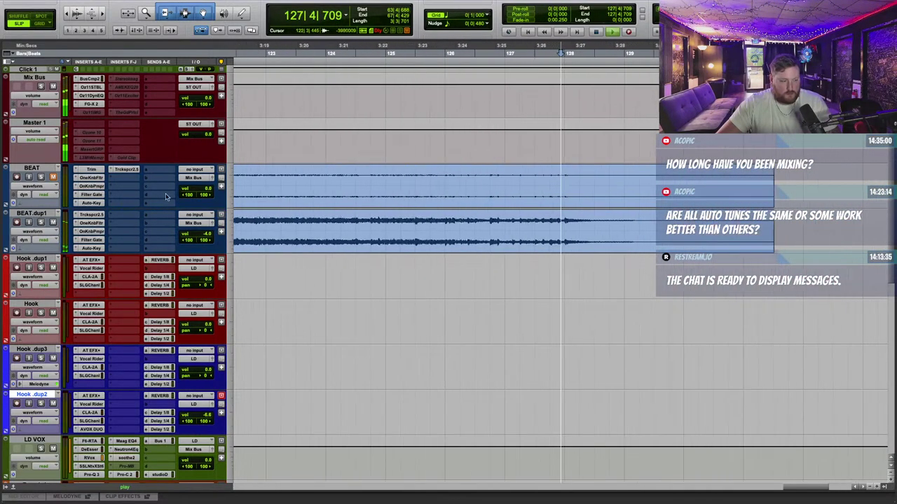
key(space)
Step: Set the BEAT track's colour to none and close the Color Palette
double_click(6, 184)
click(431, 386)
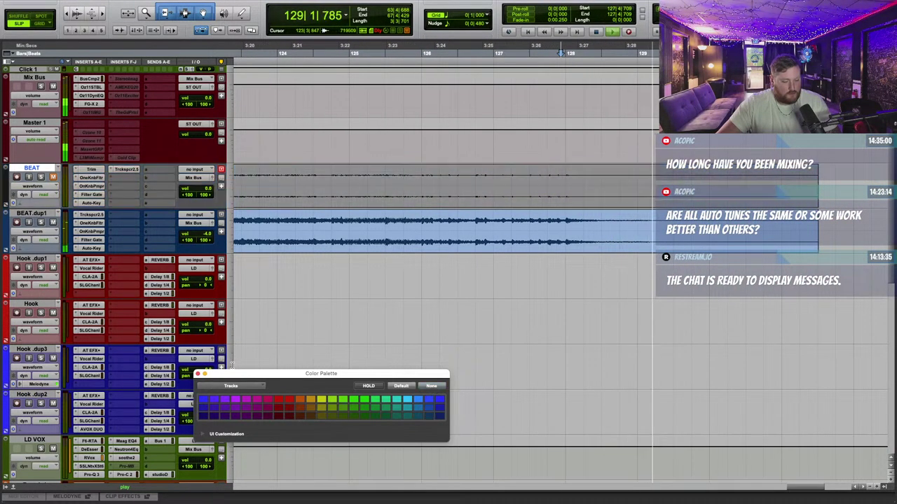
click(199, 374)
Step: Stop playback and set the timeline range from the start to the end of the beat clips
scroll(554, 347, right, 3)
click(664, 315)
scroll(631, 301, up, 1)
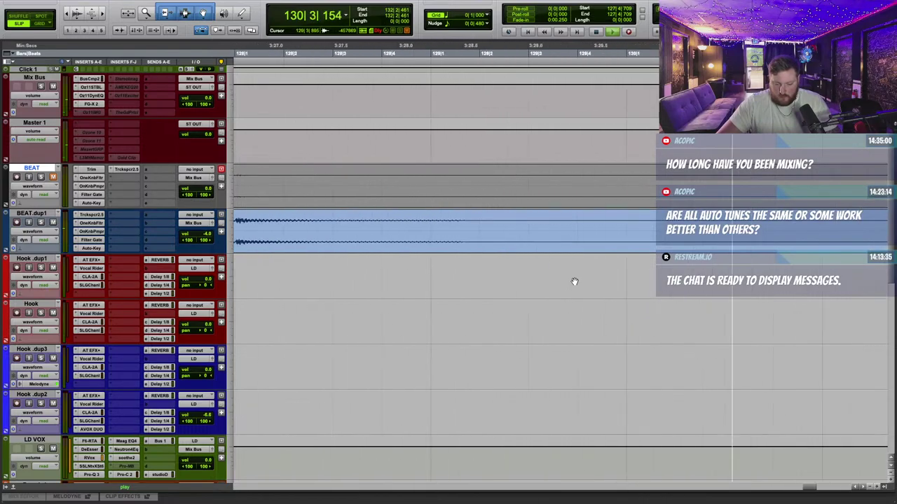
key(space)
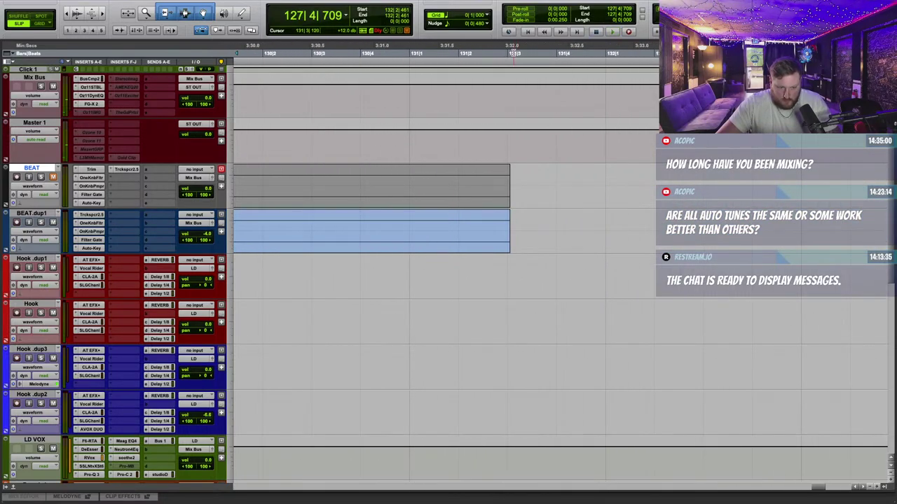
drag(512, 52, 417, 220)
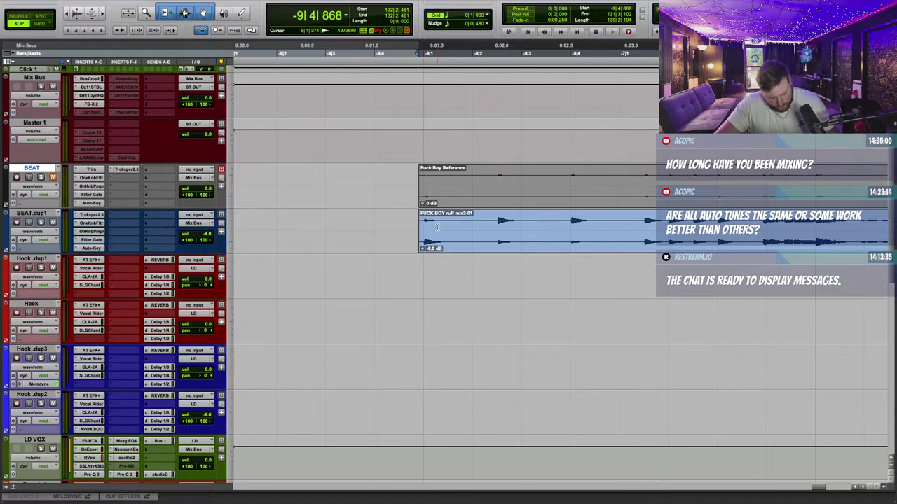
Step: Bounce the mix offline to the session's Bounced Files folder as a WAV (BWF) file named Fuck Boy_mix_1
key(super+alt+b)
text(Fuck Boy_mix_1)
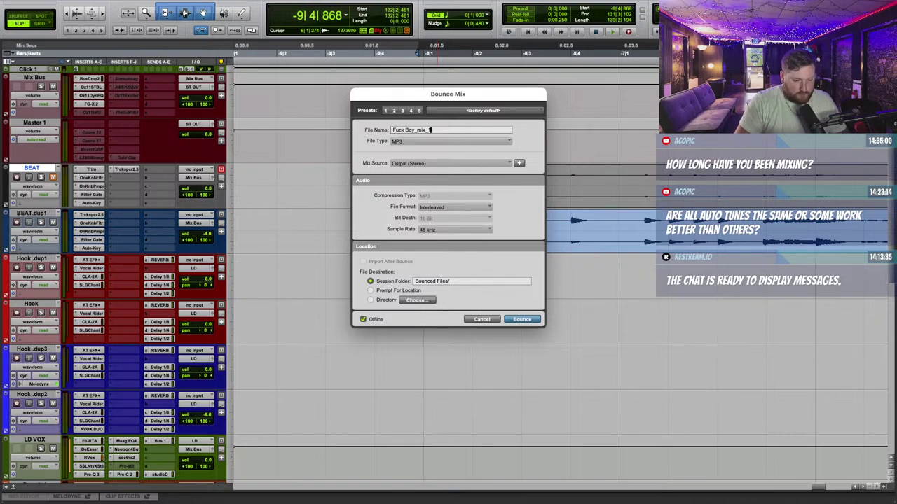
click(403, 141)
click(421, 147)
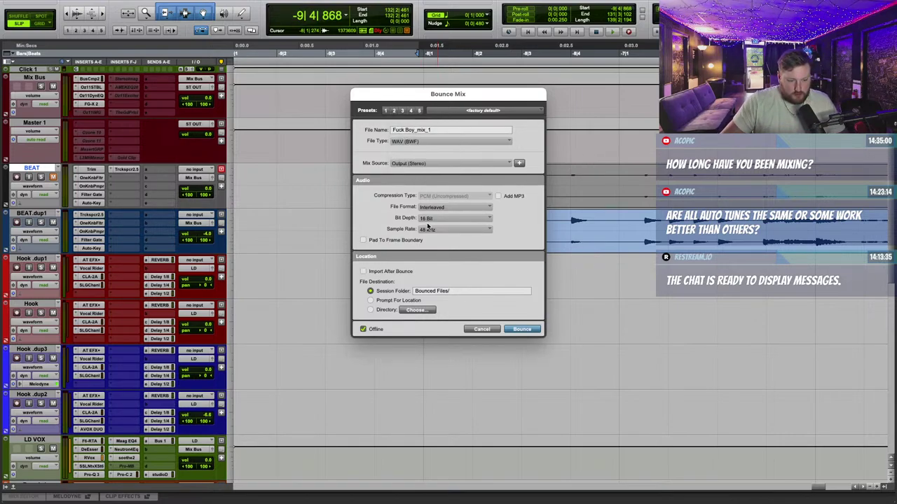
click(434, 218)
click(435, 229)
click(520, 329)
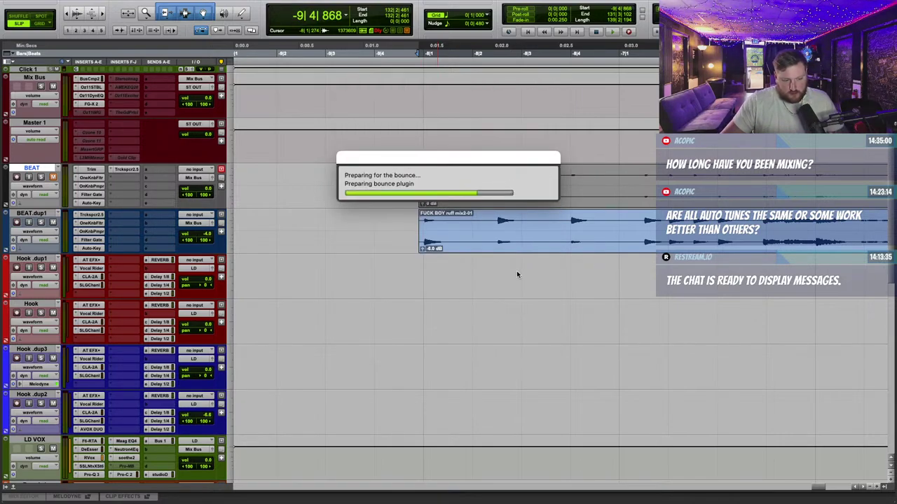
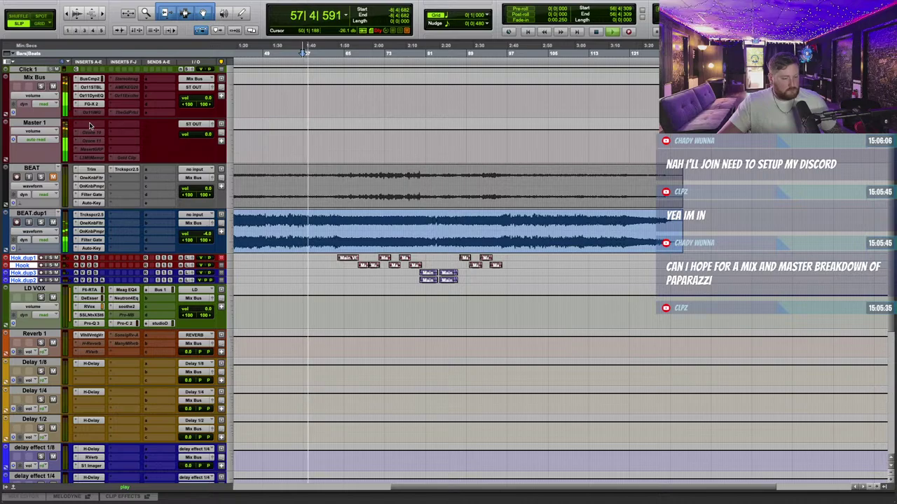
Step: Insert the stereo SSL Fusion Violet EQ on the first free slot of the Master 1 track
click(90, 125)
mouse_move(132, 126)
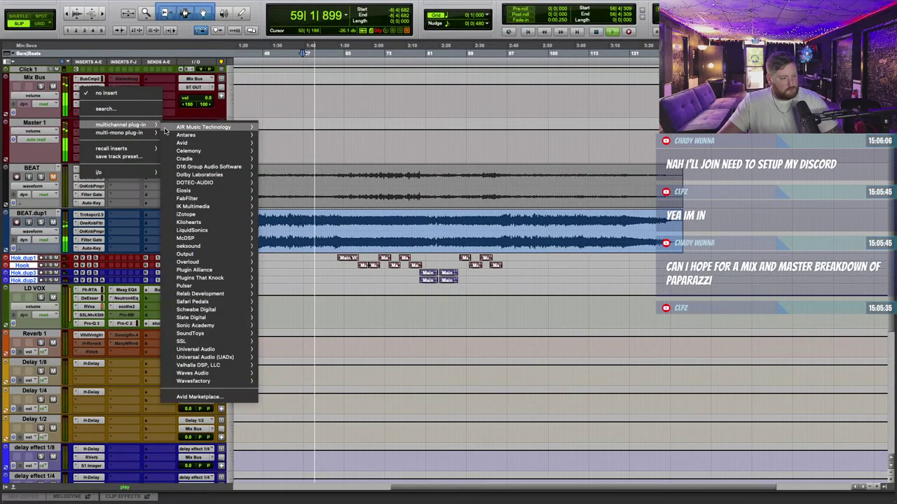
mouse_move(203, 341)
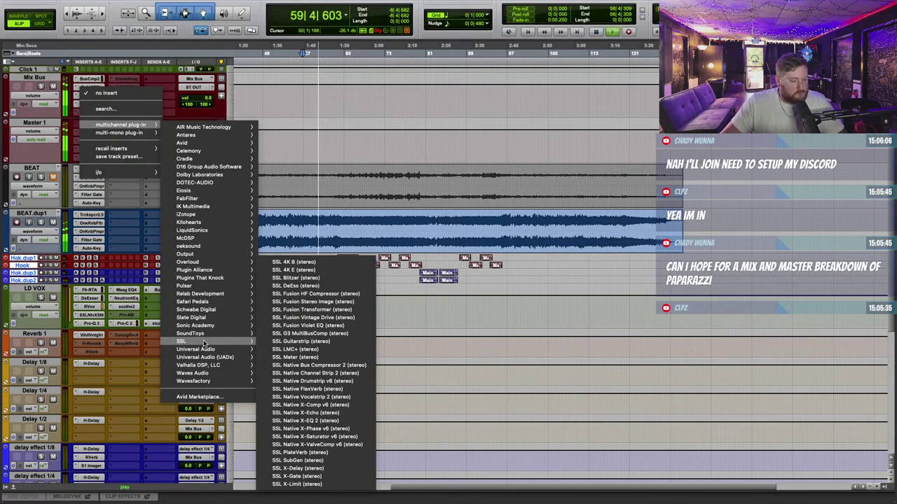
click(329, 327)
drag(461, 84, 490, 141)
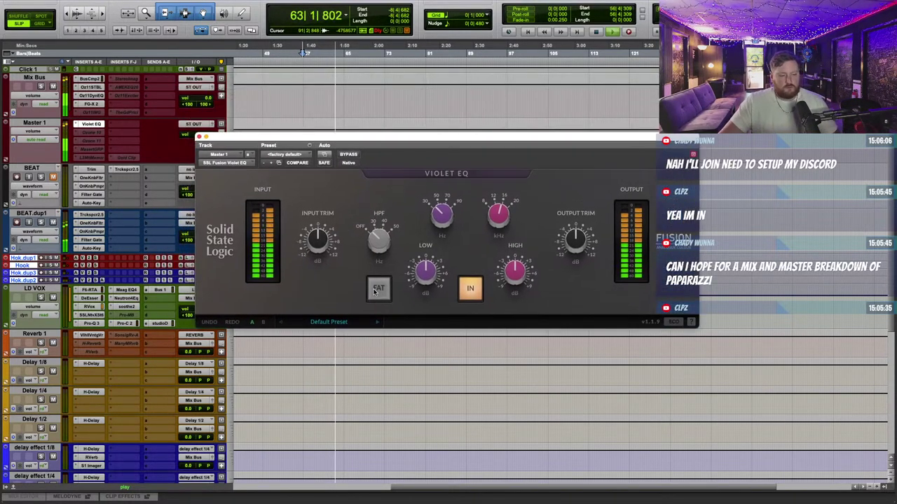
Step: Enable FAT in the Violet EQ, boost the highs by about 1.1 dB, and slightly raise the low band's frequency and gain
click(379, 288)
mouse_move(525, 270)
drag(515, 279, 516, 272)
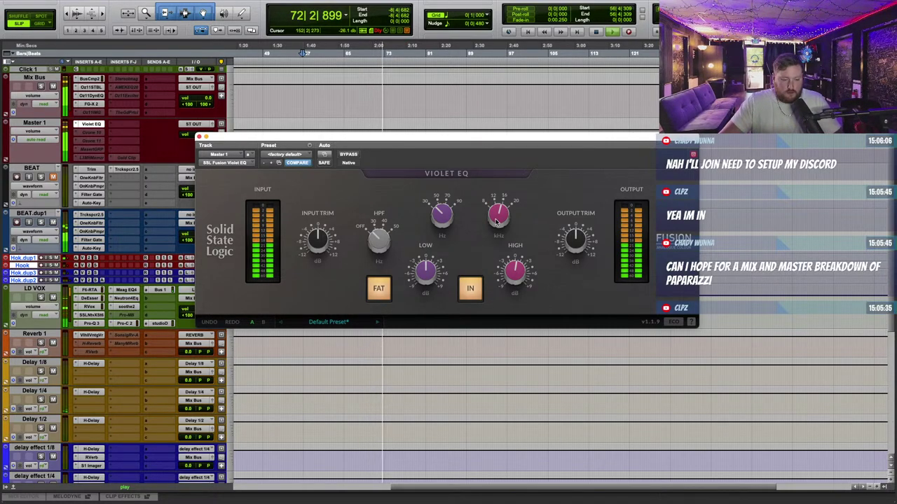
mouse_move(515, 275)
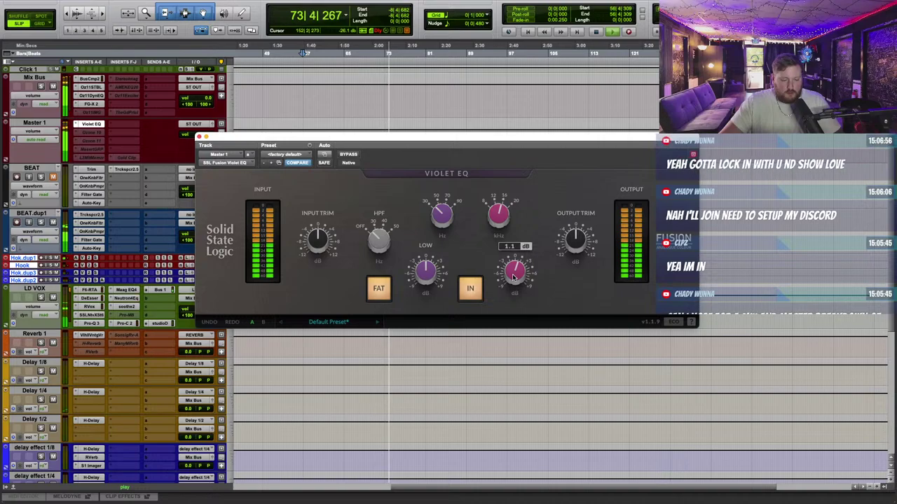
mouse_move(420, 250)
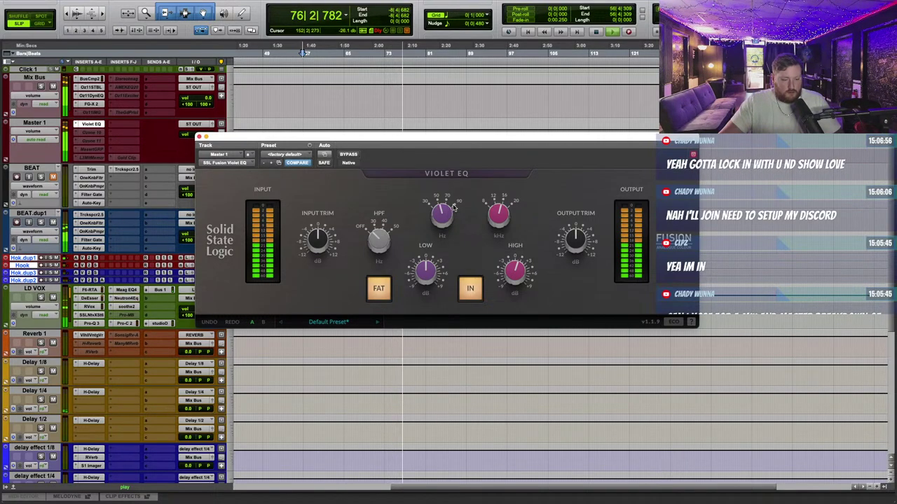
mouse_move(427, 275)
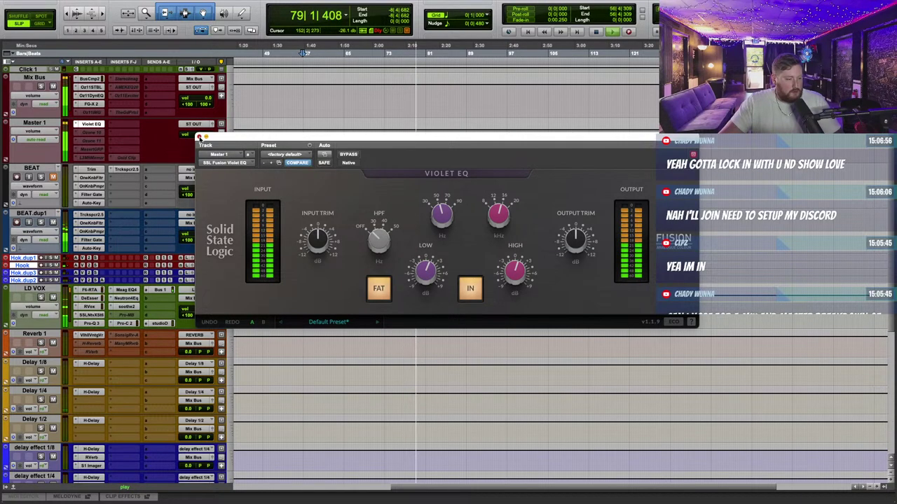
Step: Insert the stereo SSL Fusion Stereo Image after the Violet EQ on the Master 1 track and set its width to 2.5 dB
click(200, 135)
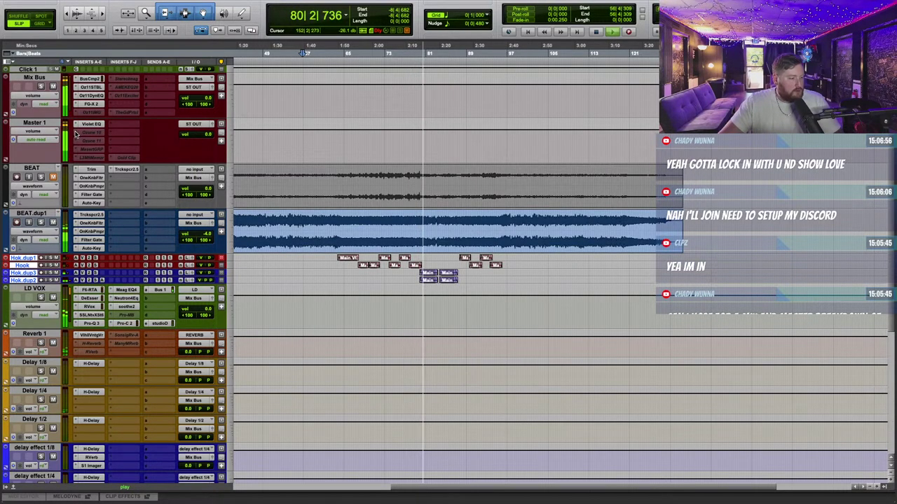
click(84, 133)
mouse_move(116, 133)
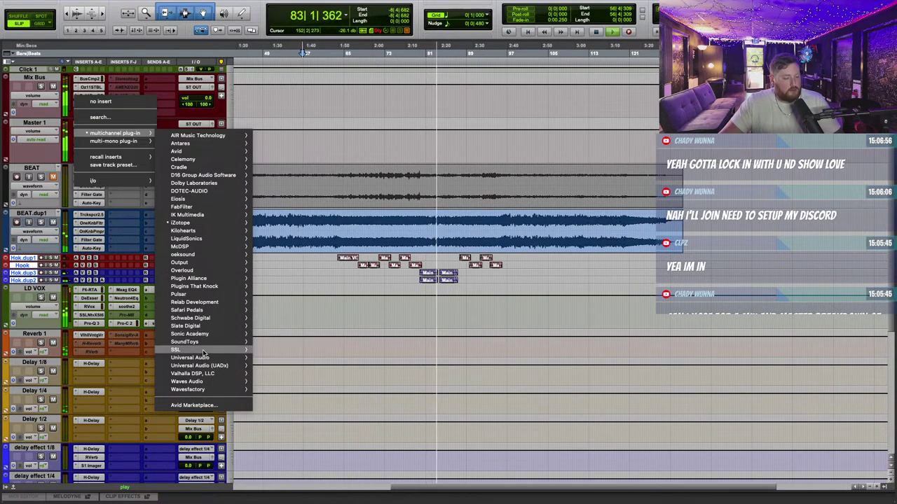
mouse_move(213, 350)
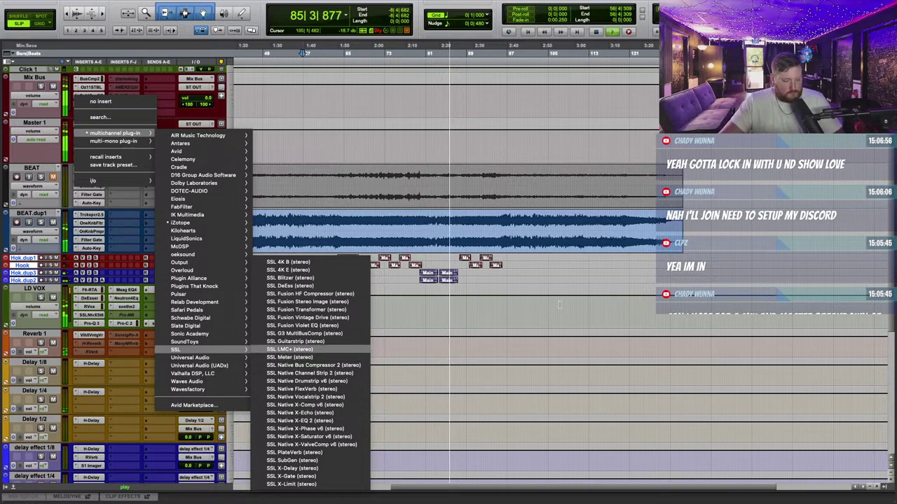
click(355, 242)
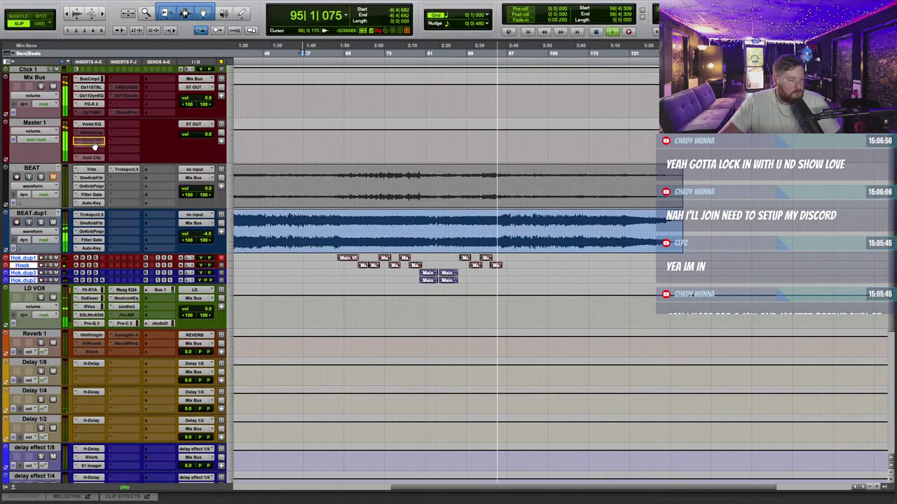
click(92, 133)
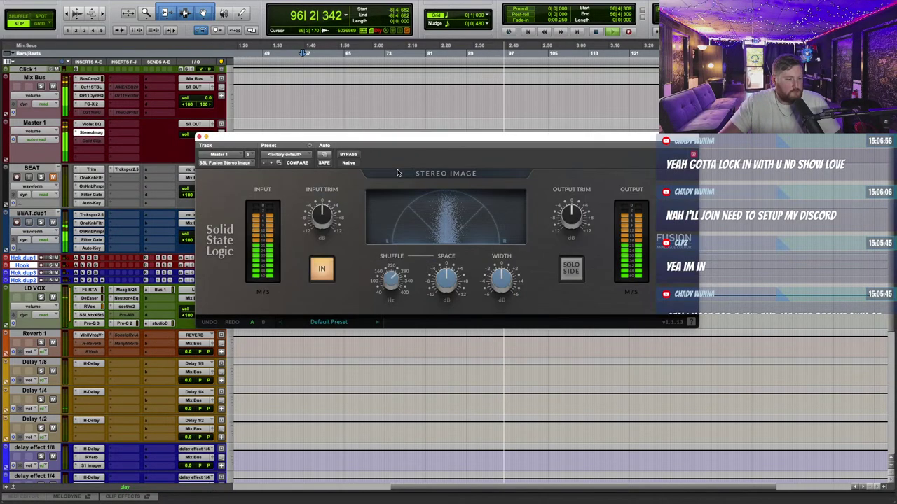
drag(502, 295, 503, 281)
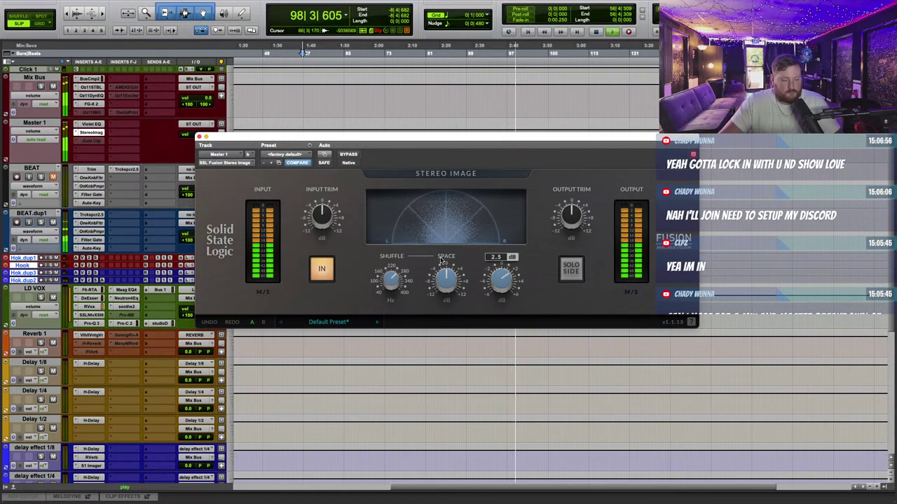
Step: Activate Gold Clip on the Master 1 track, set its clipper to Hard and its box tone to Modern
right_click(92, 141)
click(102, 150)
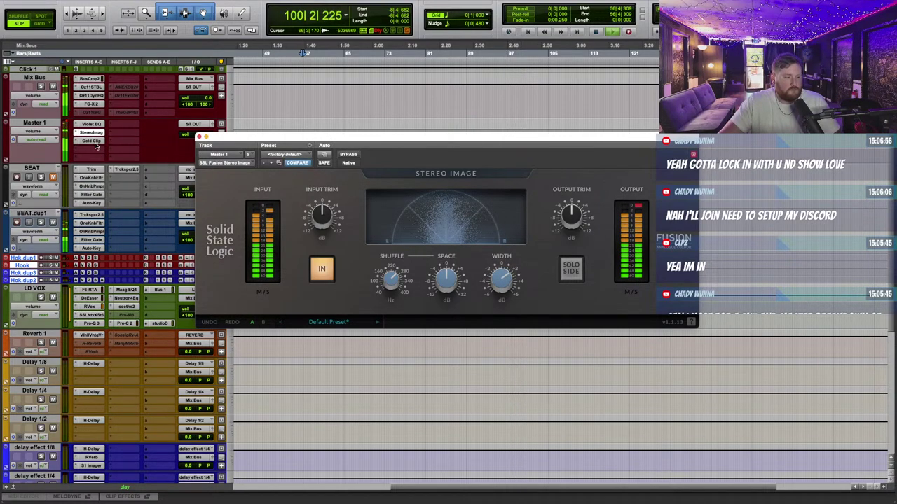
click(92, 140)
drag(537, 138, 557, 109)
click(274, 282)
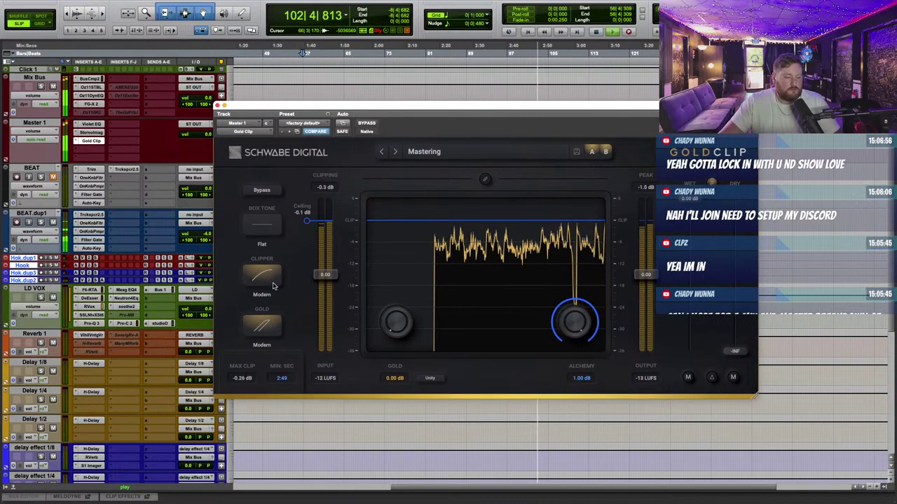
click(274, 282)
click(271, 232)
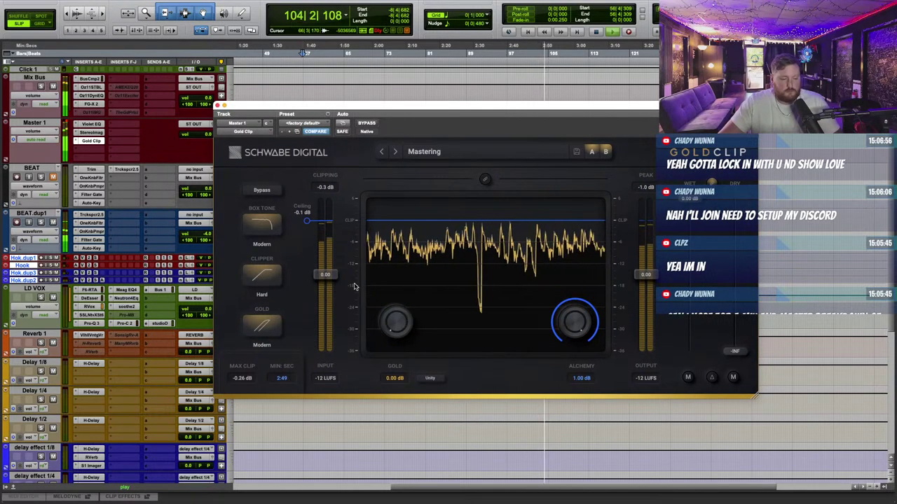
Step: Raise the Gold Clip input to 2.07, set the Gold amount to 1.11 dB while auditioning the song, and close the plug-in
mouse_move(325, 274)
mouse_down()
mouse_move(342, 275)
mouse_move(337, 268)
mouse_up()
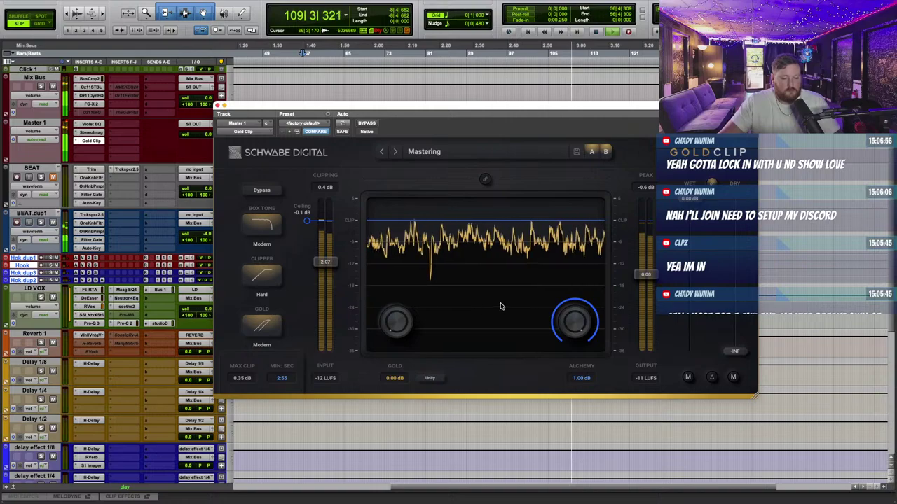
drag(407, 330, 436, 297)
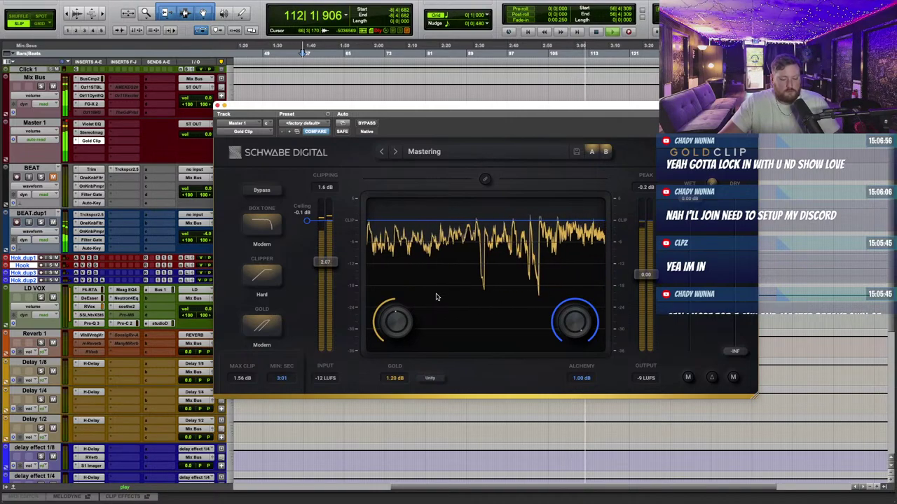
drag(396, 321, 399, 319)
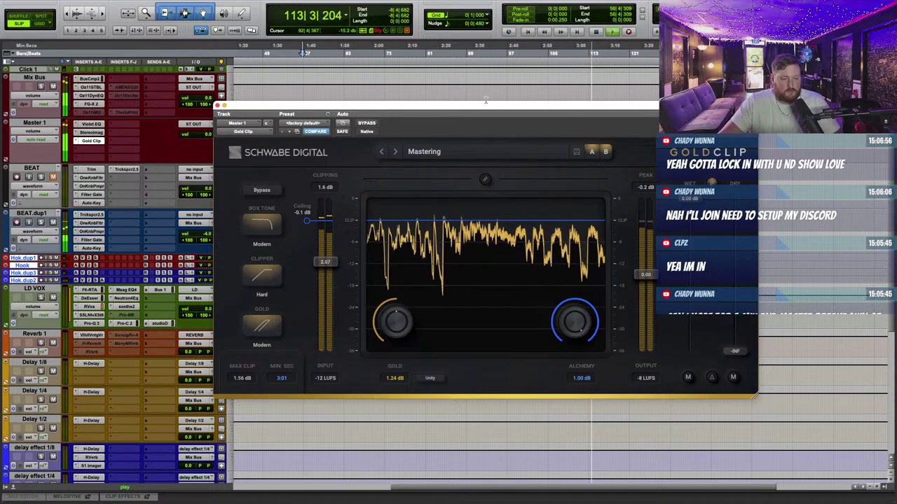
drag(485, 102, 485, 273)
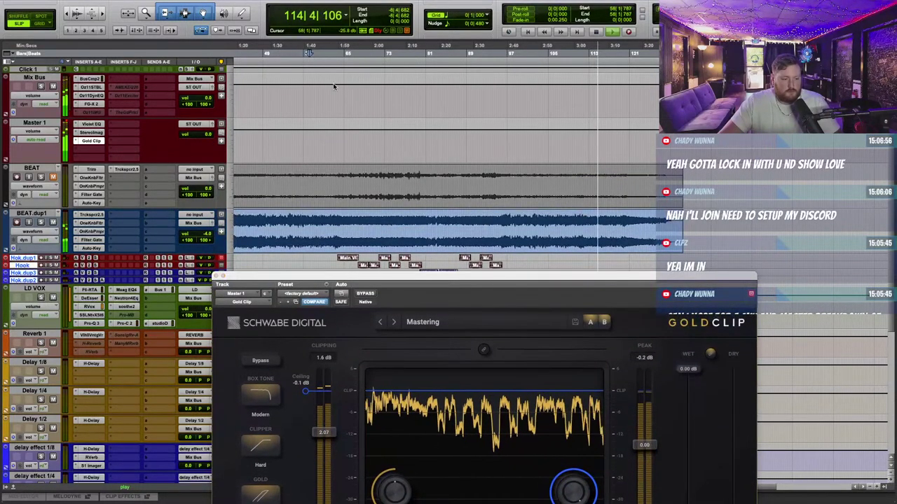
mouse_move(456, 279)
mouse_down()
mouse_move(475, 94)
mouse_move(481, 134)
mouse_up()
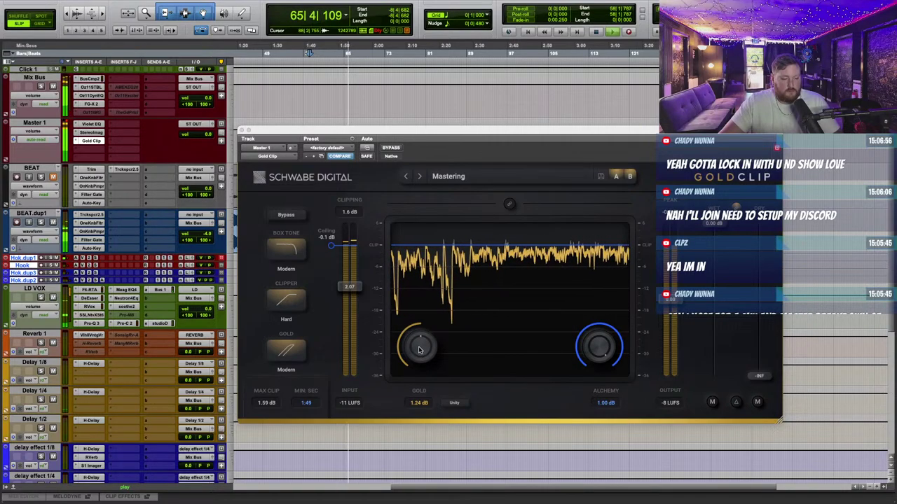
drag(420, 345, 418, 350)
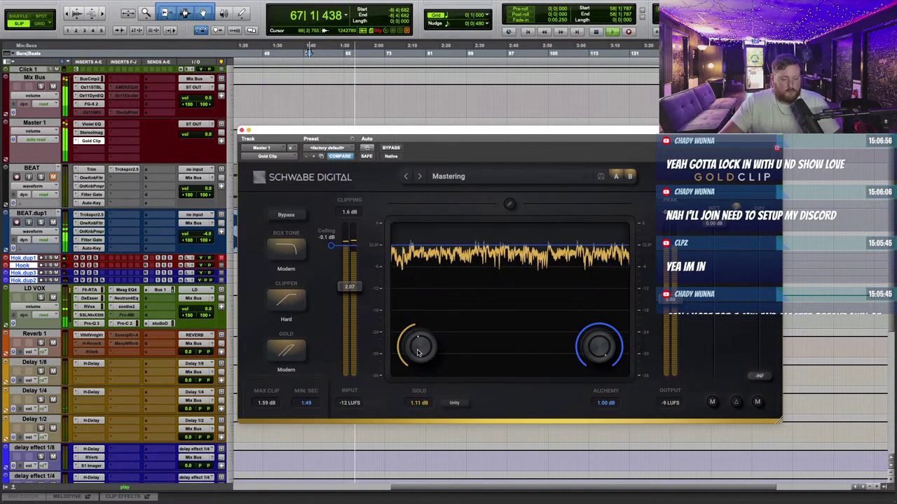
key(super+w)
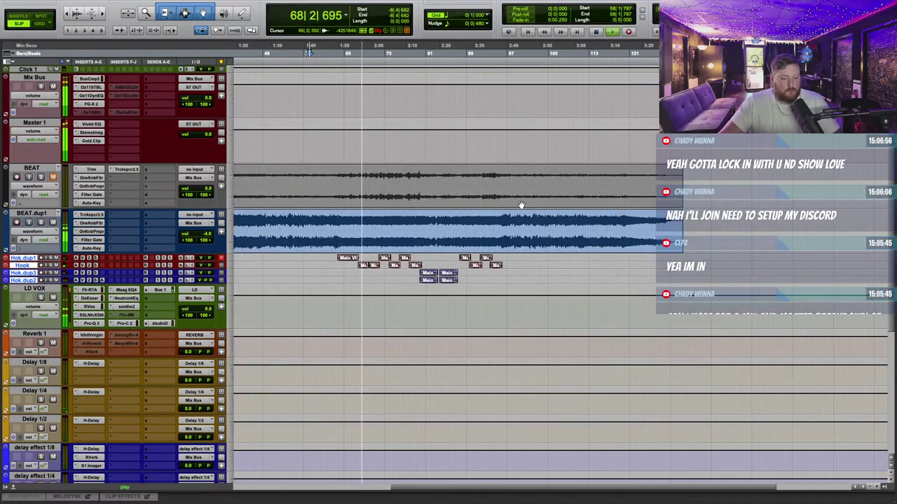
Step: Stop playback and reset the timeline range to span the full length of the beat clips for the master bounce
scroll(521, 205, up, 3)
scroll(528, 210, right, 8)
scroll(528, 208, up, 4)
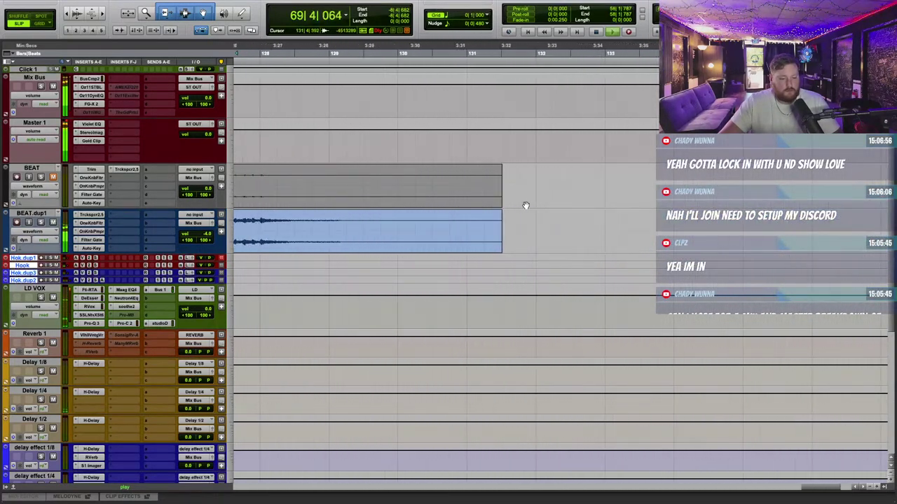
scroll(526, 205, up, 2)
scroll(313, 171, left, 1)
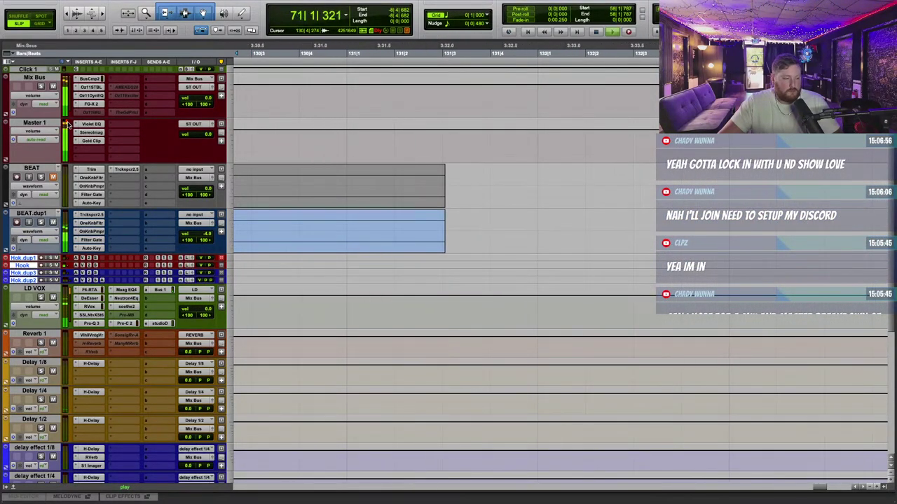
click(447, 45)
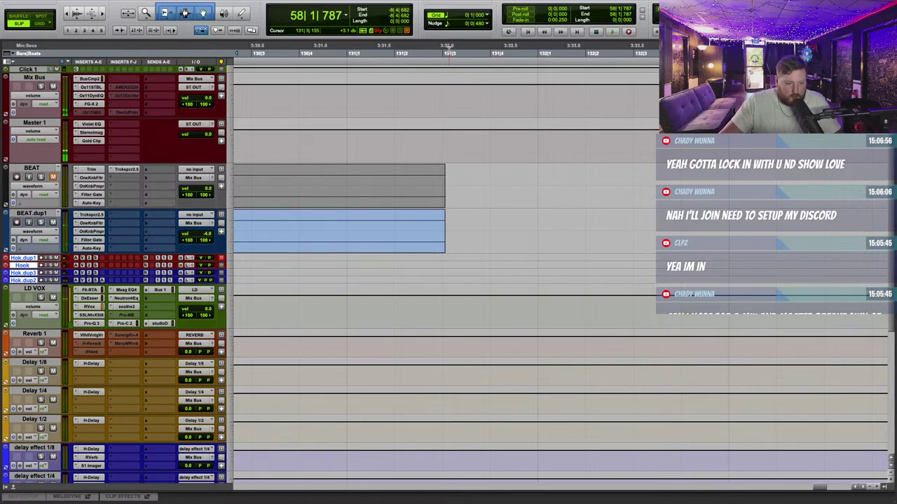
drag(448, 50, 274, 177)
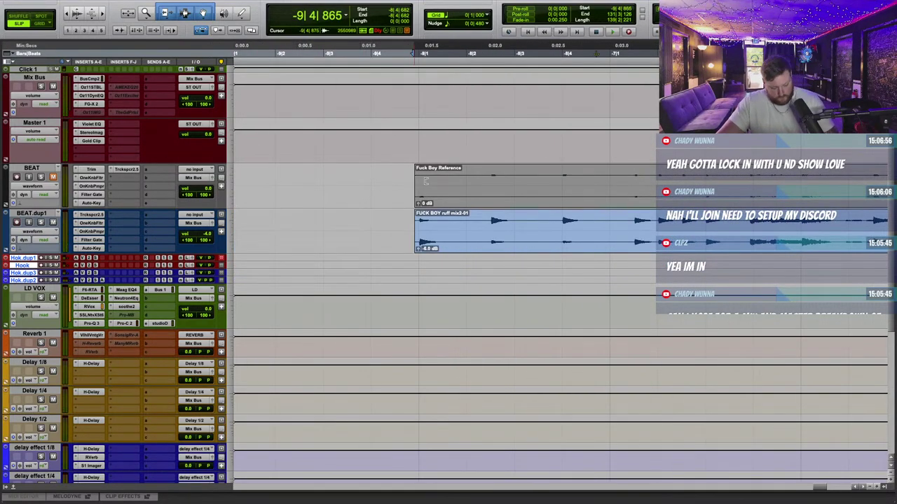
Step: Bounce the mastered song offline to the session's Bounced Files folder as a WAV (BWF) file named Fuck Boy_master
key(alt+super+b)
click(442, 126)
key(BackSpace)
key(BackSpace)
key(BackSpace)
key(BackSpace)
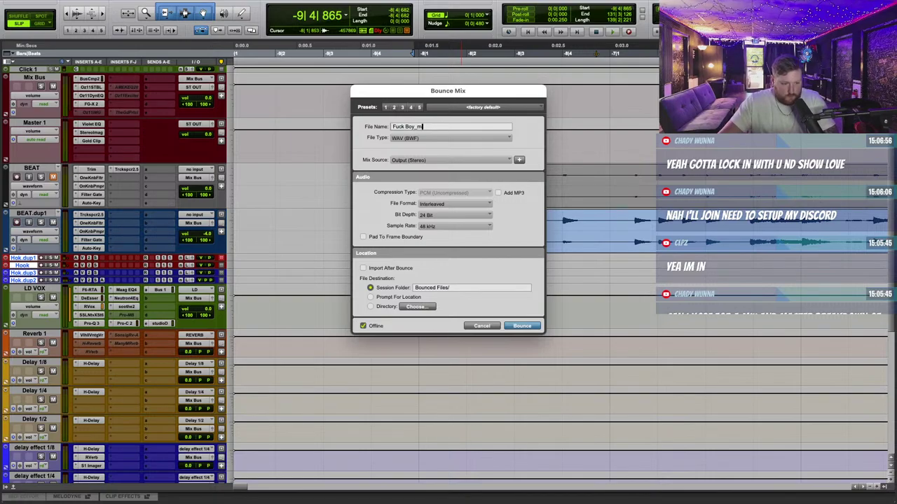
text(as)
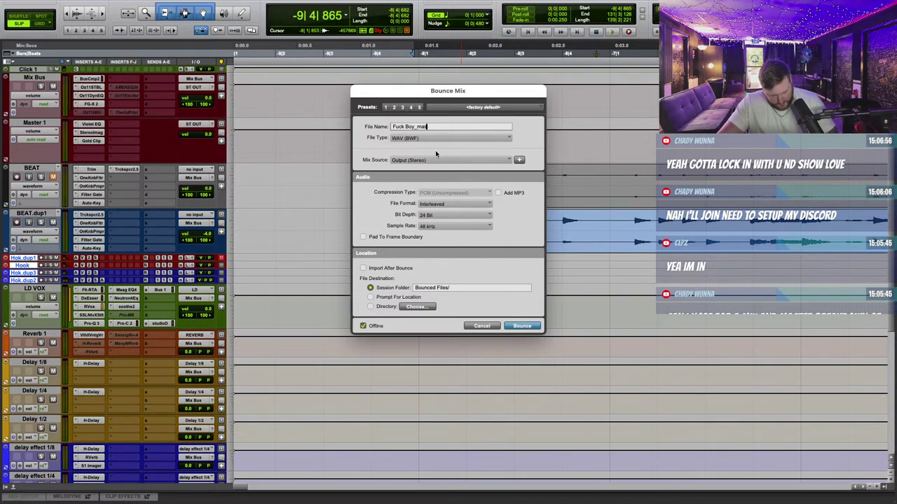
text(ter)
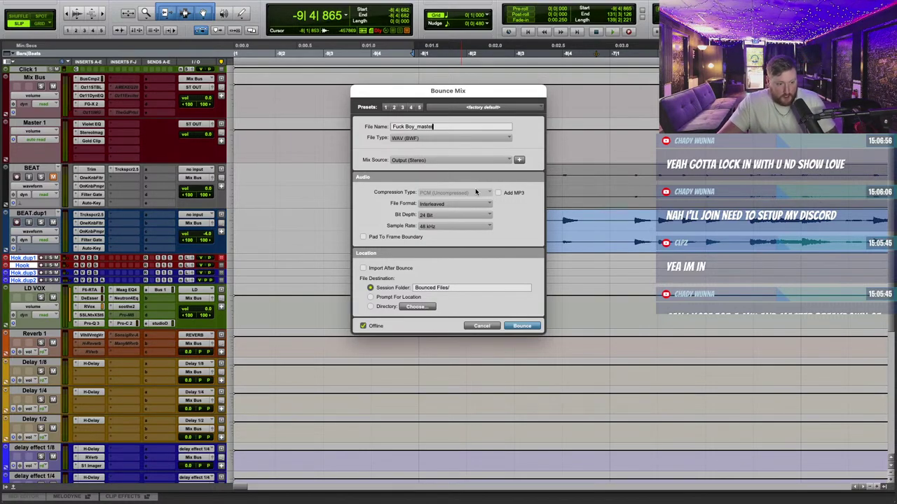
click(522, 326)
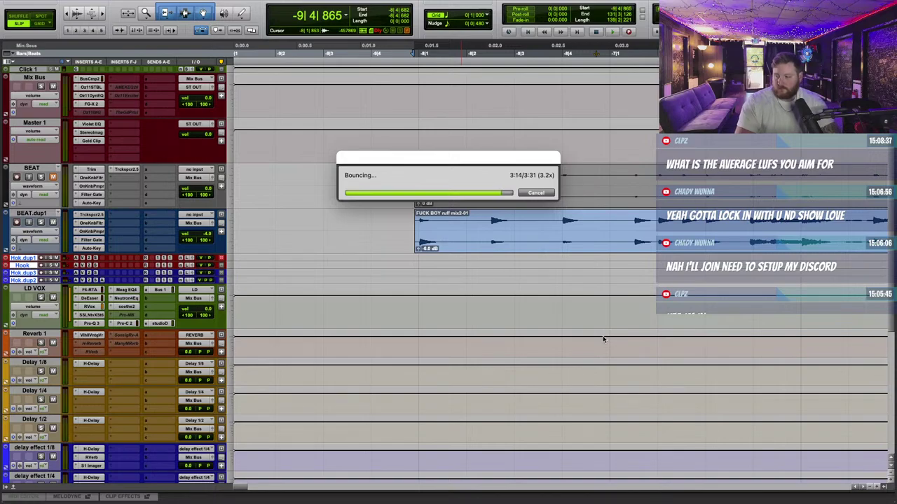
Step: Switch to EngineEars in the browser and open the Fuck Boy (mastering) project's upload page from the active projects
key(ctrl+Right)
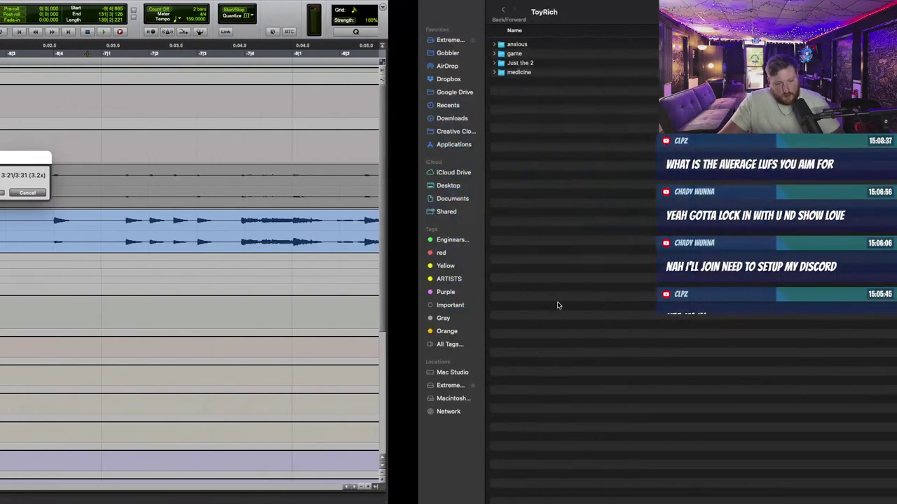
key(ctrl+Right)
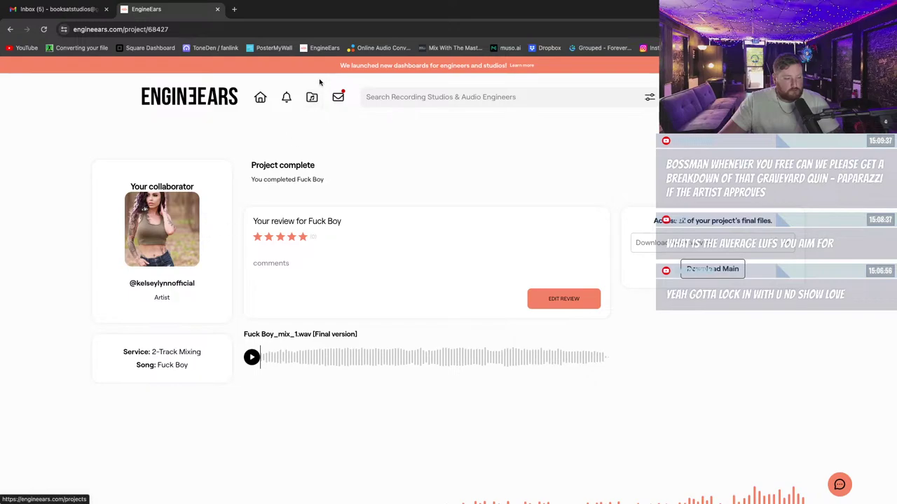
click(314, 100)
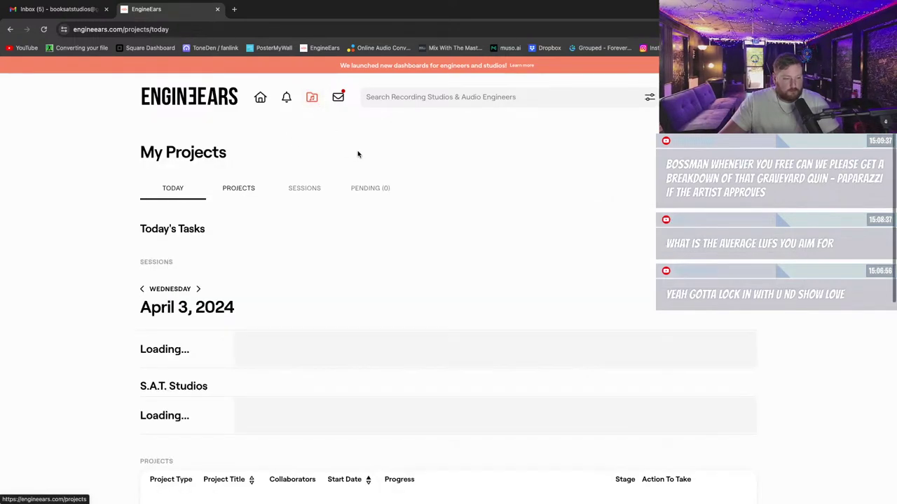
click(246, 189)
scroll(721, 299, down, 1)
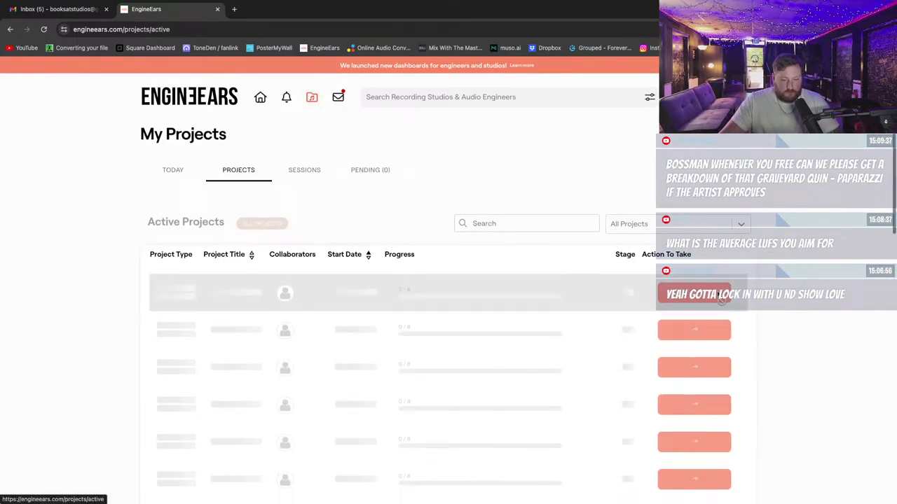
click(711, 256)
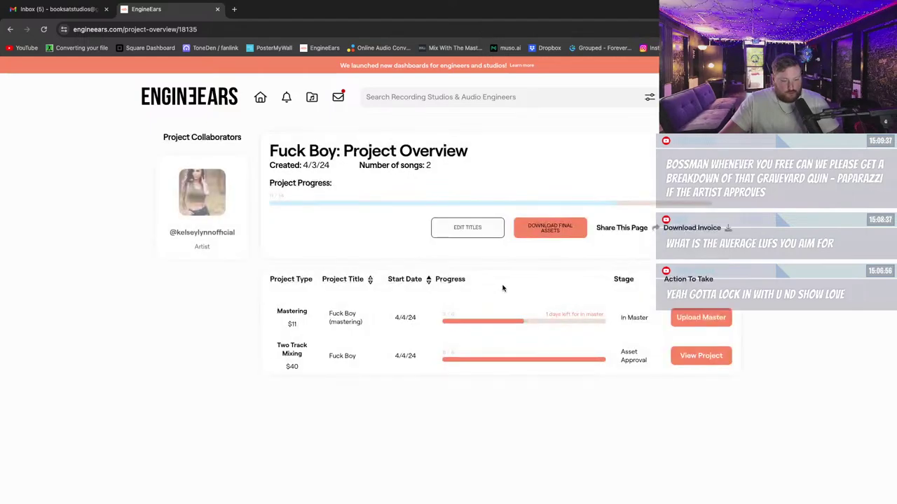
click(715, 355)
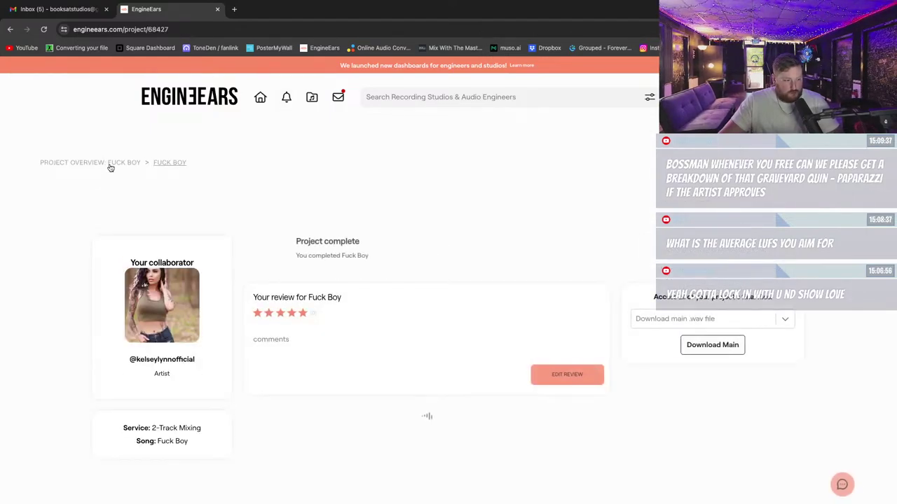
click(108, 164)
click(703, 317)
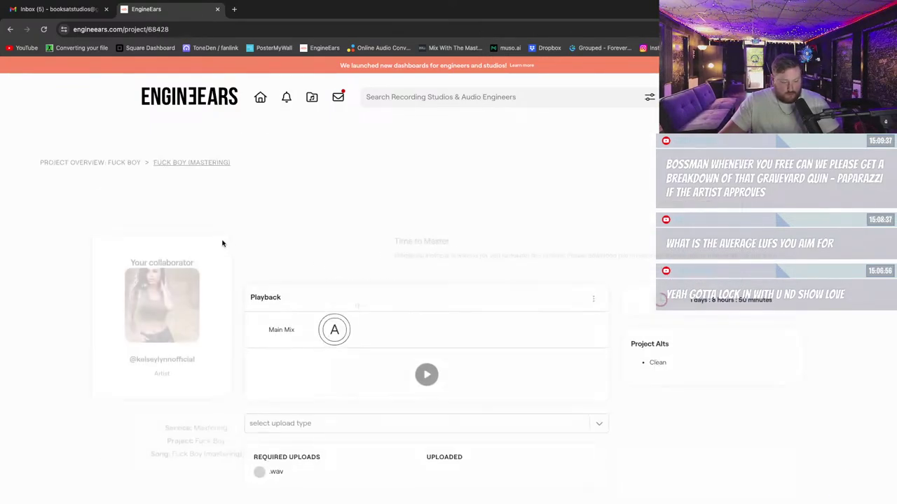
scroll(378, 281, down, 3)
Step: Upload Fuck Boy_master.wav from the session's Bounced Files folder to the EngineEars project and submit the main master to the artist for review
key(ctrl+Left)
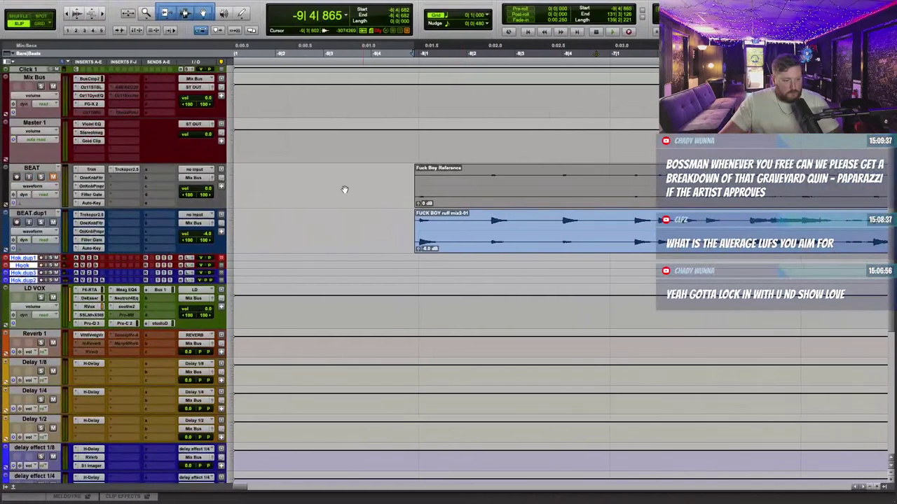
key(ctrl+Left)
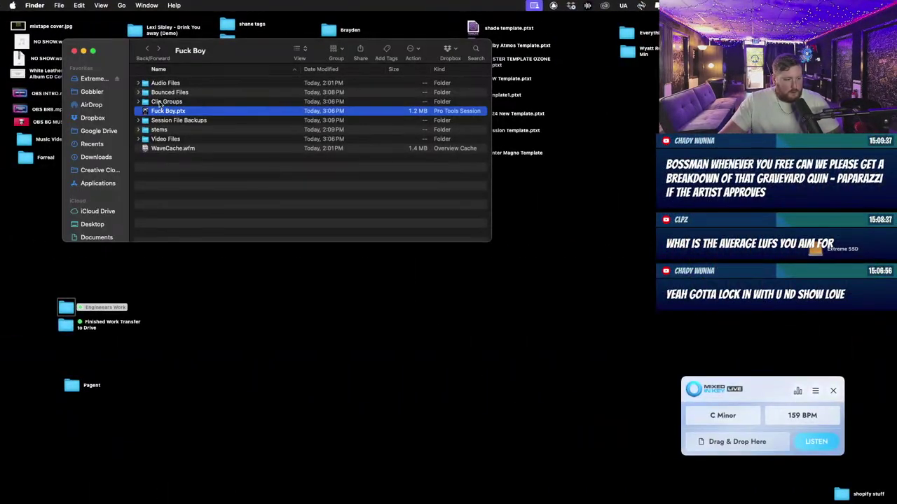
double_click(171, 92)
click(201, 84)
key(ctrl+Right)
drag(202, 85, 429, 370)
key(ctrl+Right)
key(ctrl+Right)
click(486, 306)
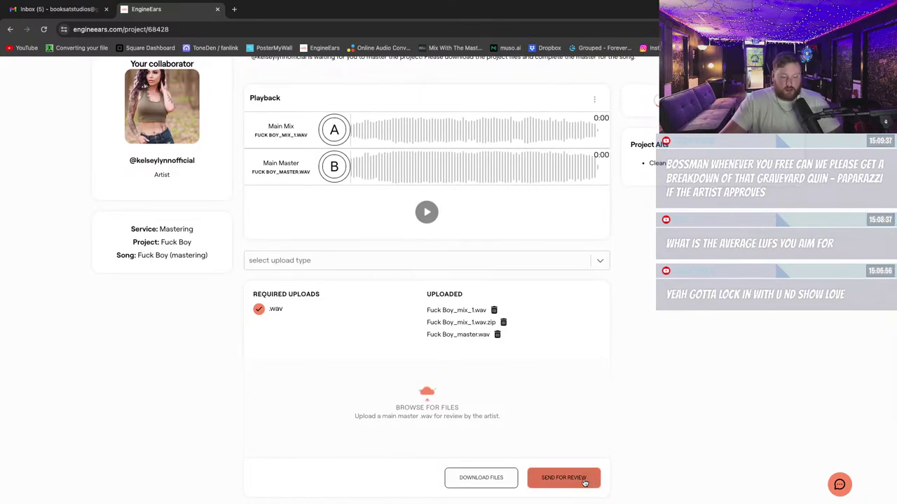
click(582, 481)
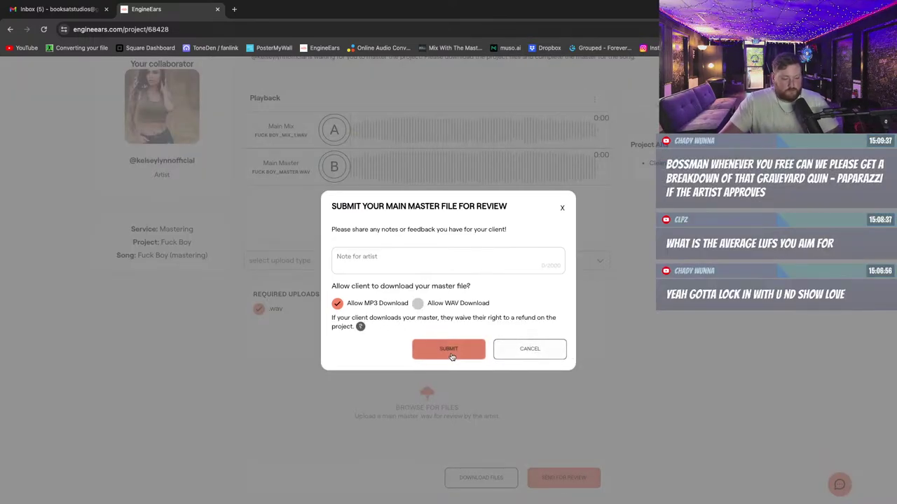
click(451, 352)
Step: Switch to Finder and open Paparazzi.ptx from the graveyard quin folder on Extreme SSD, saving the changes to the Fuck Boy session
key(ctrl+Left)
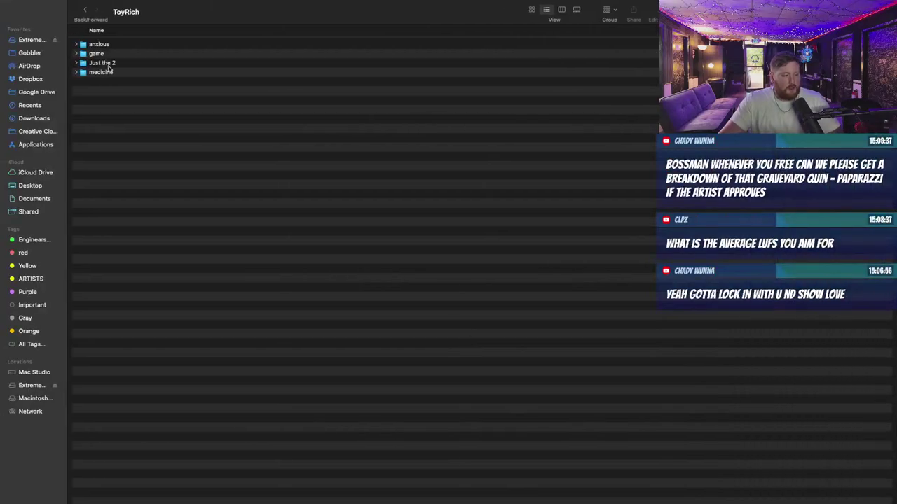
key(ctrl+Right)
key(ctrl+Right)
key(ctrl+Left)
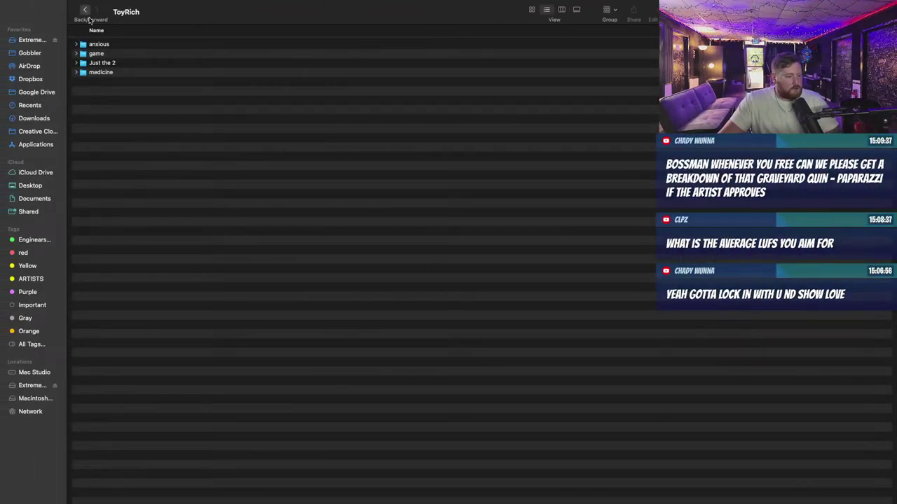
click(84, 10)
scroll(299, 369, up, 20)
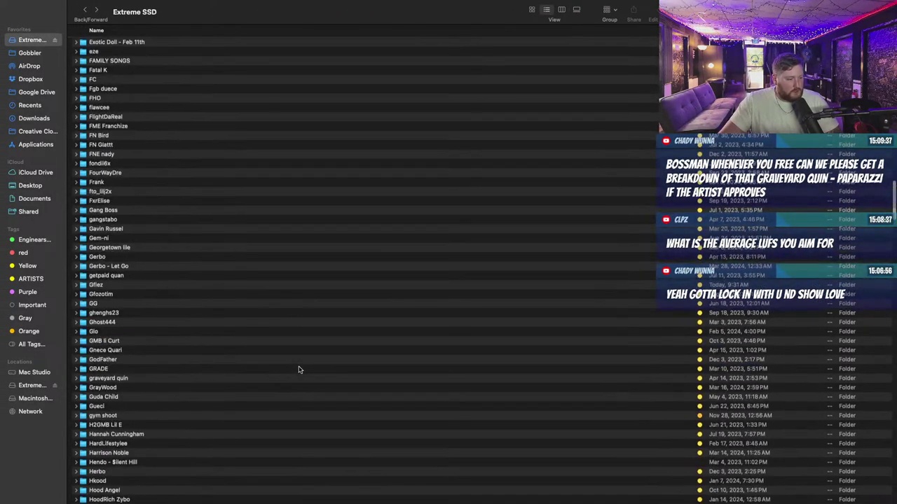
double_click(144, 378)
double_click(111, 73)
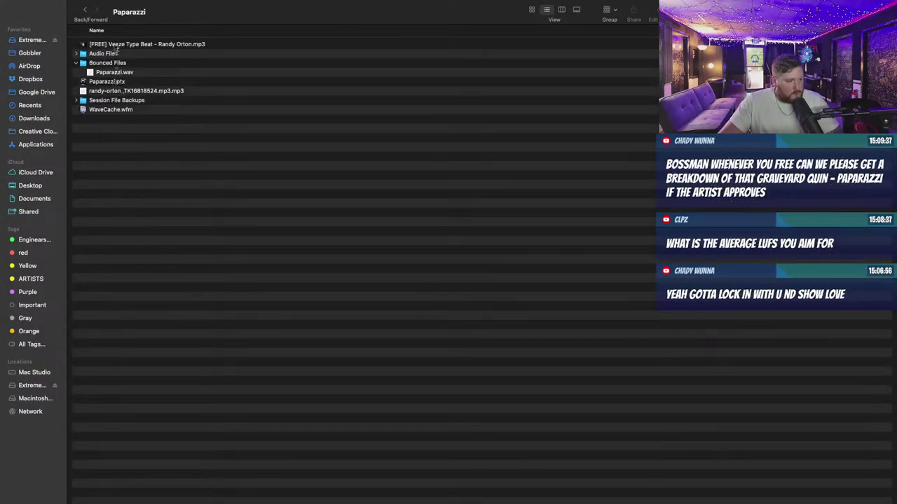
double_click(109, 81)
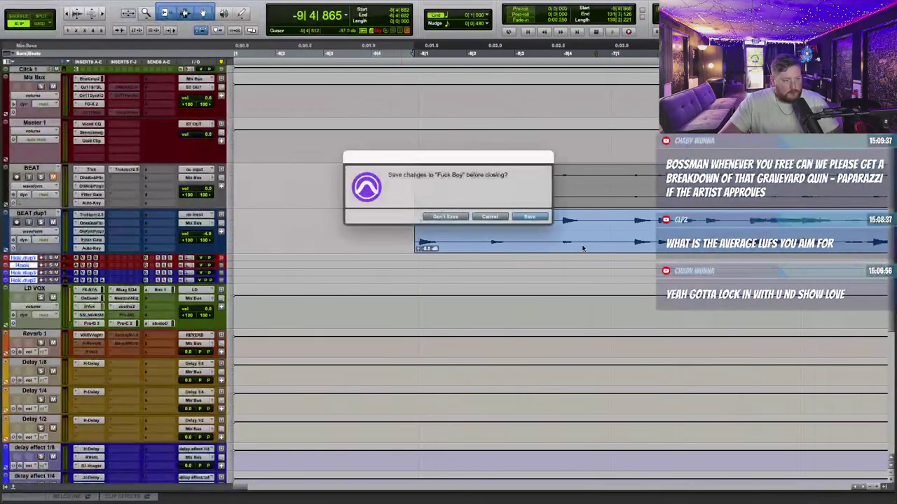
click(535, 221)
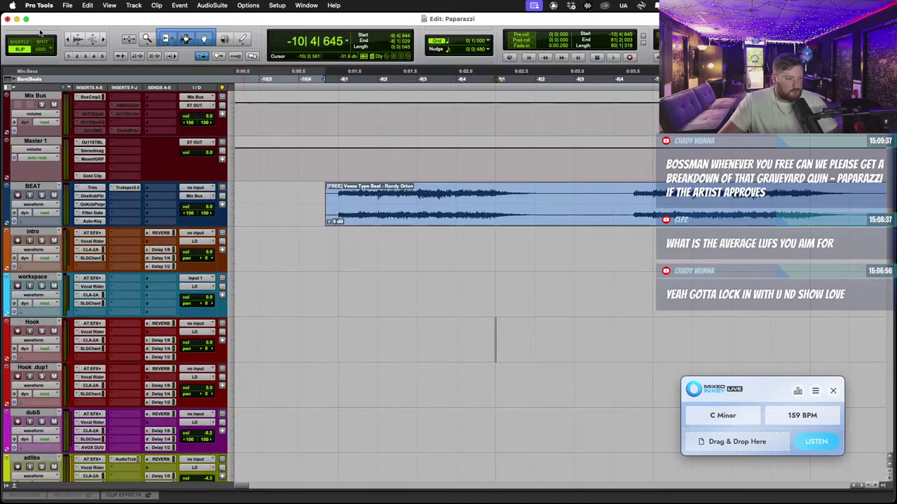
Step: Show the Edit window full screen, and hide and deactivate the empty adlibs .dup1 track
click(26, 19)
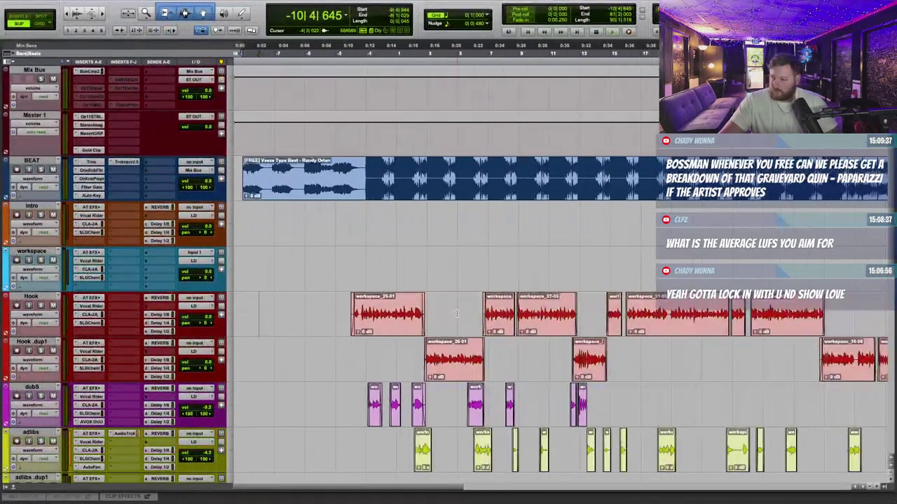
scroll(495, 326, down, 4)
scroll(525, 334, down, 4)
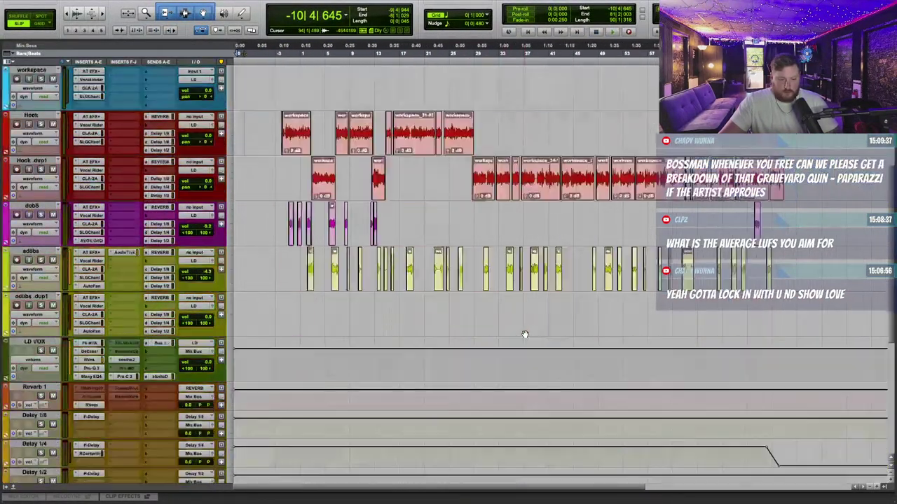
right_click(36, 297)
click(59, 304)
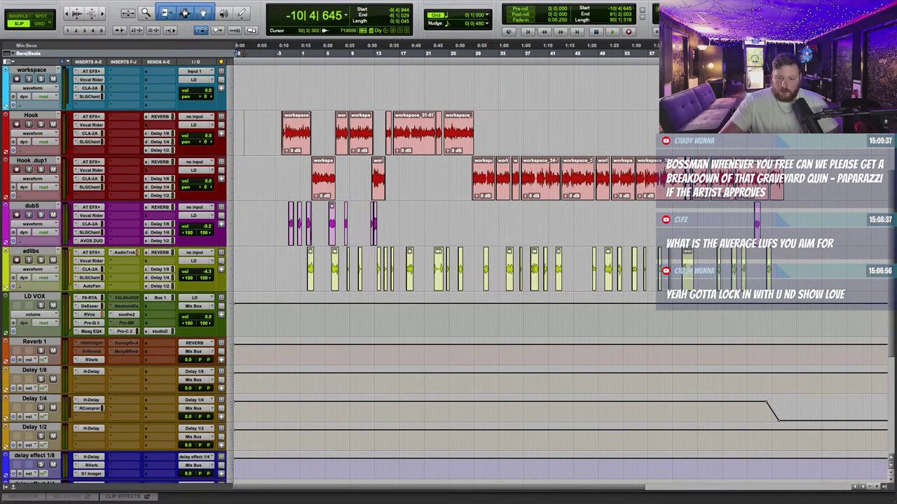
Step: Select the unused clips in the clip list and remove them from the session without deleting their source files
key(super+shift+u)
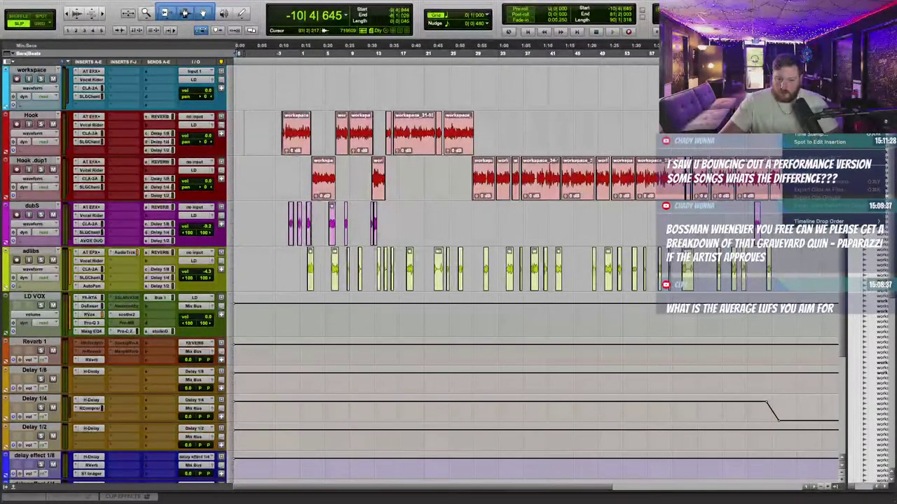
key(super+shift+u)
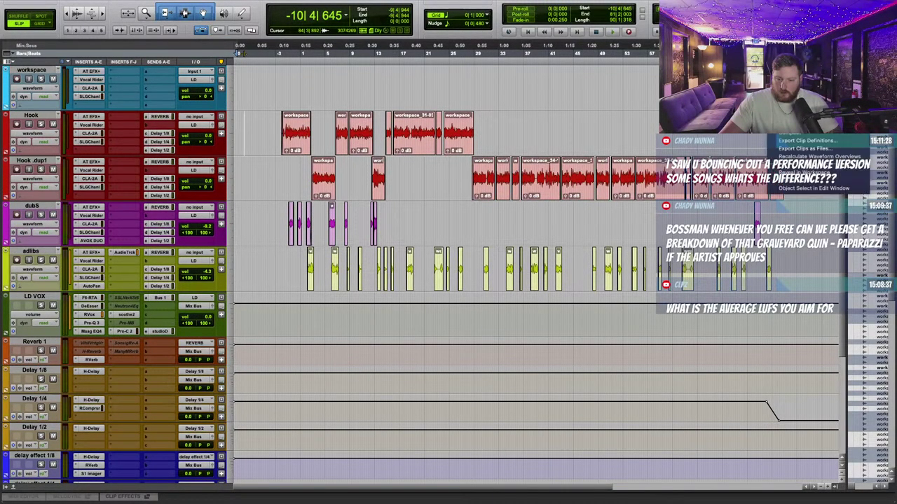
key(super+shift+b)
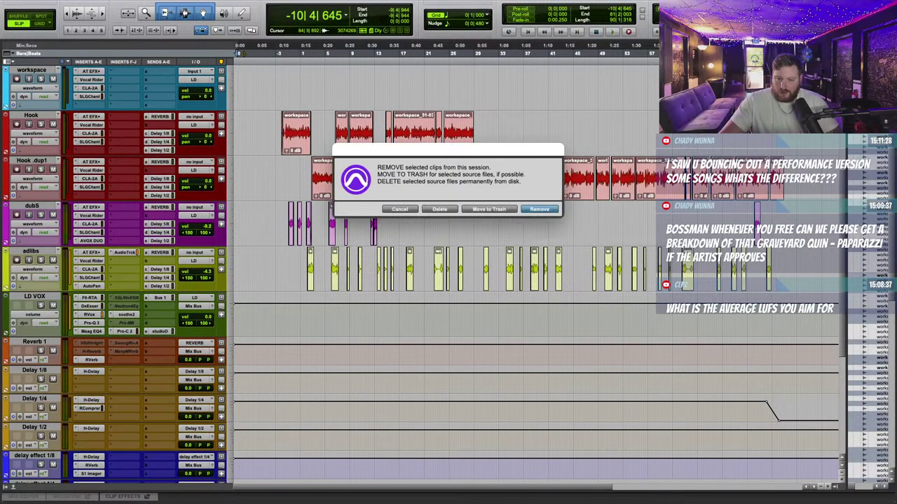
click(524, 214)
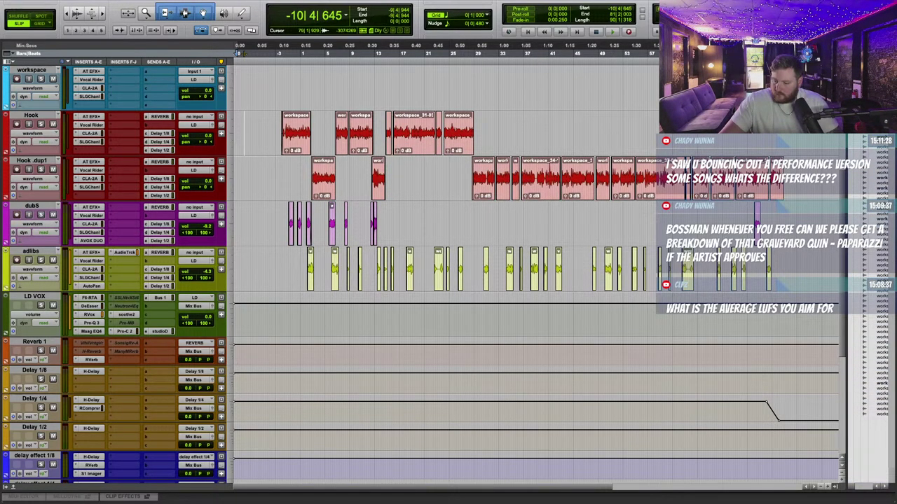
Step: Move Gold Clip up to the fourth insert slot on Master 1 and reduce the Master 1 and Mix Bus track heights to four insert rows
scroll(507, 210, up, 2)
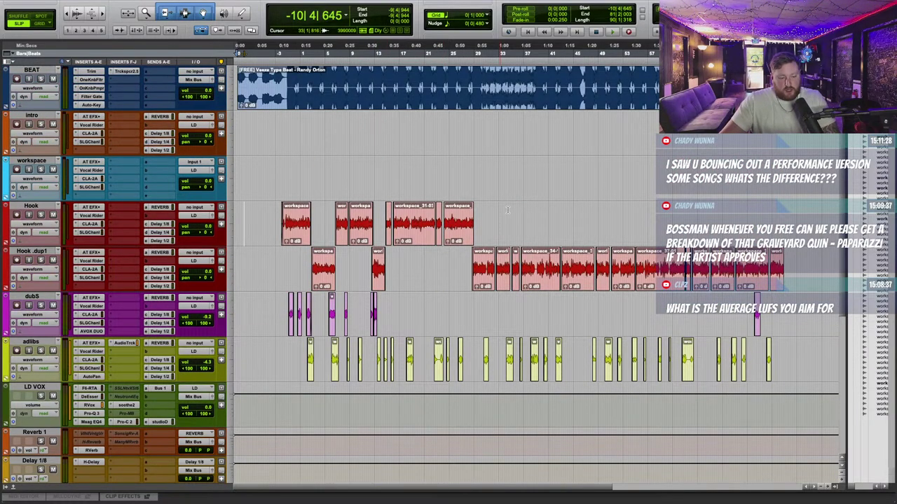
key(t)
key(t)
key(t)
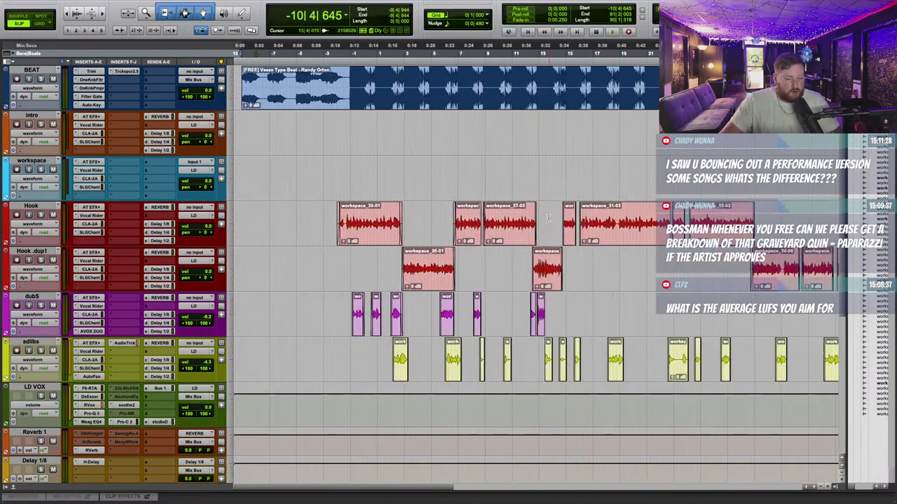
scroll(540, 221, up, 1)
scroll(519, 210, up, 2)
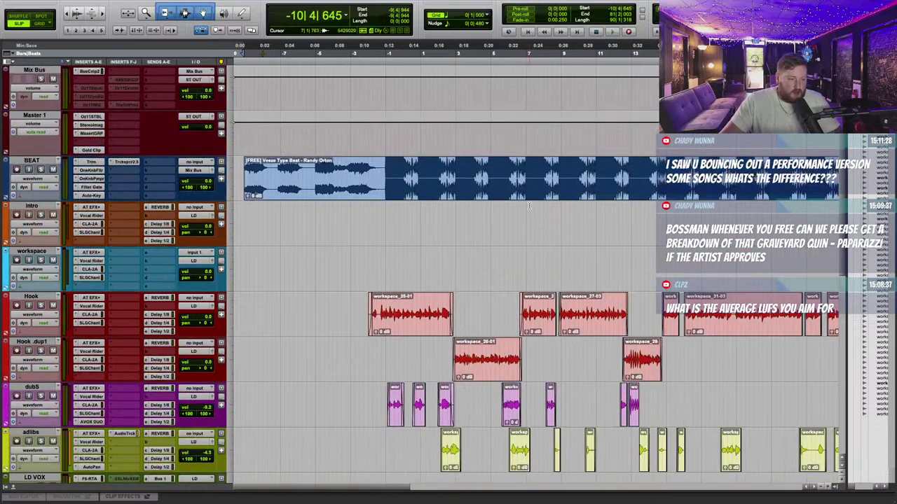
scroll(478, 188, up, 1)
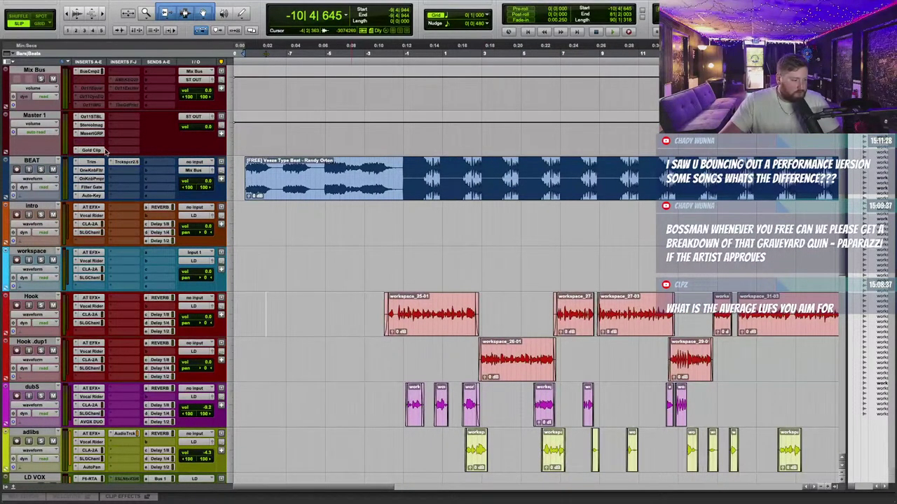
drag(93, 151, 94, 143)
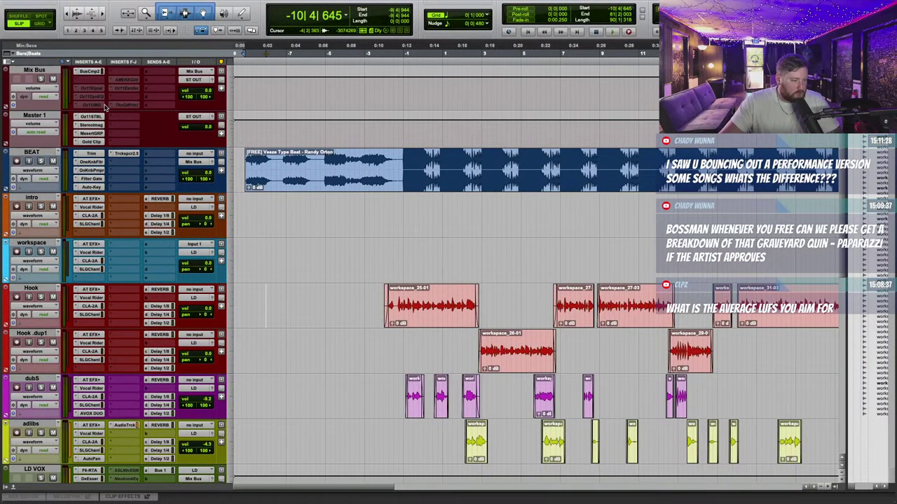
drag(104, 108, 107, 82)
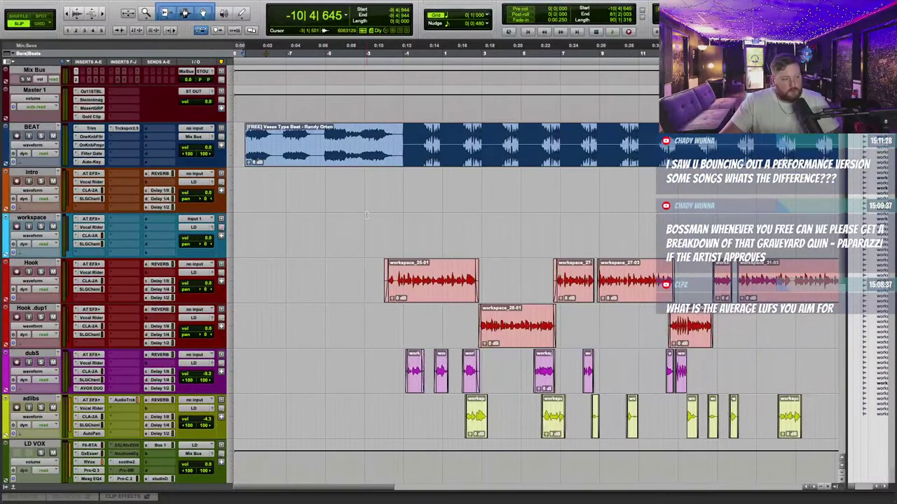
drag(115, 86, 120, 102)
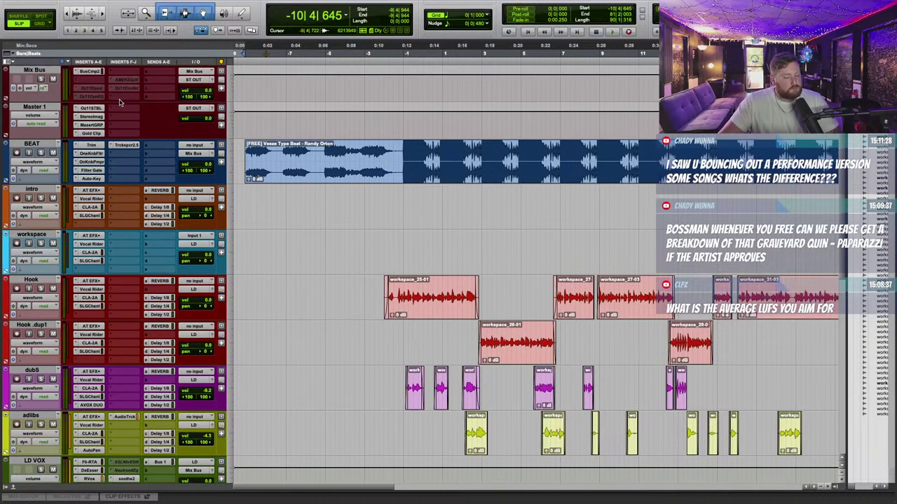
Step: Hide and deactivate the empty workspace and intro tracks
scroll(359, 238, down, 2)
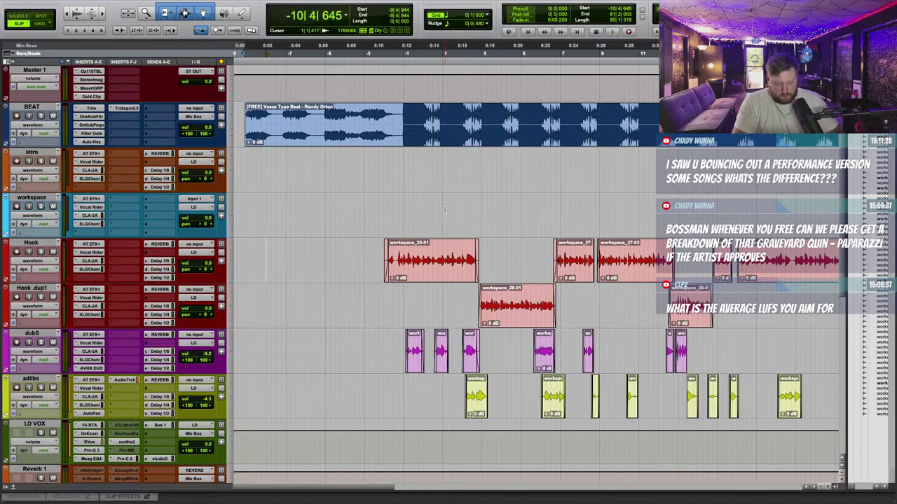
scroll(446, 211, down, 2)
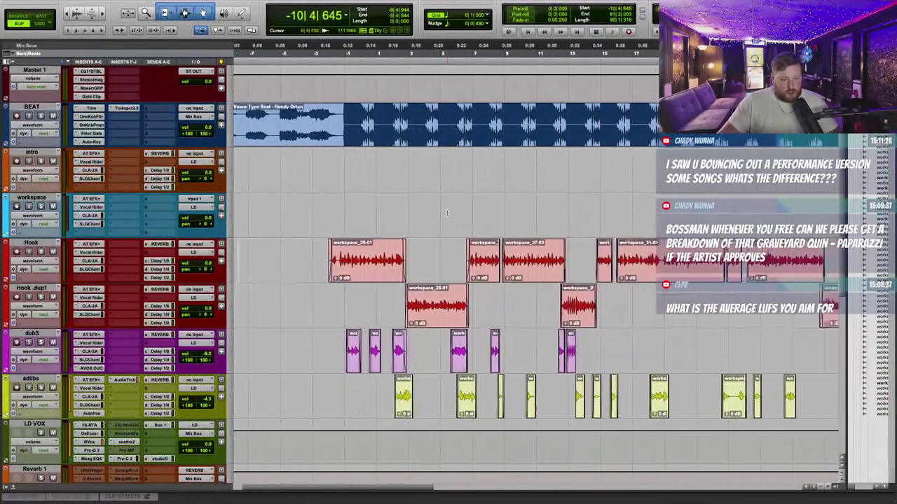
scroll(446, 211, down, 2)
scroll(465, 218, down, 3)
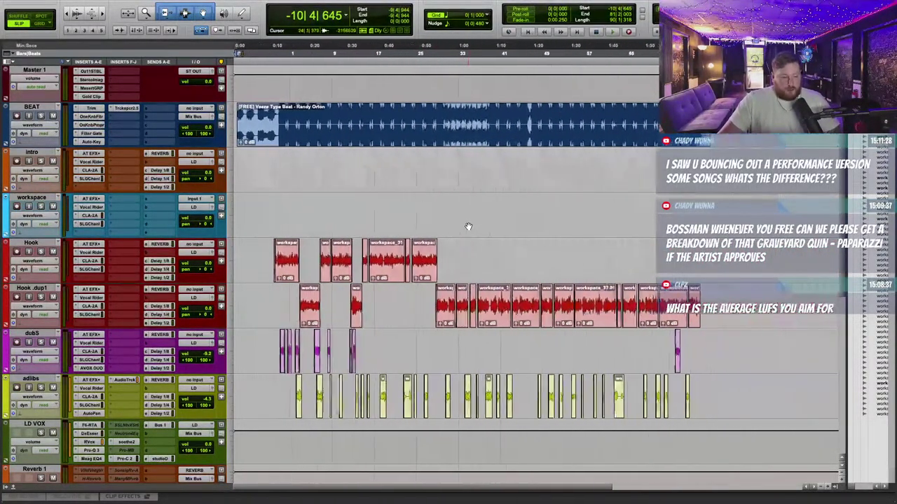
scroll(468, 226, up, 2)
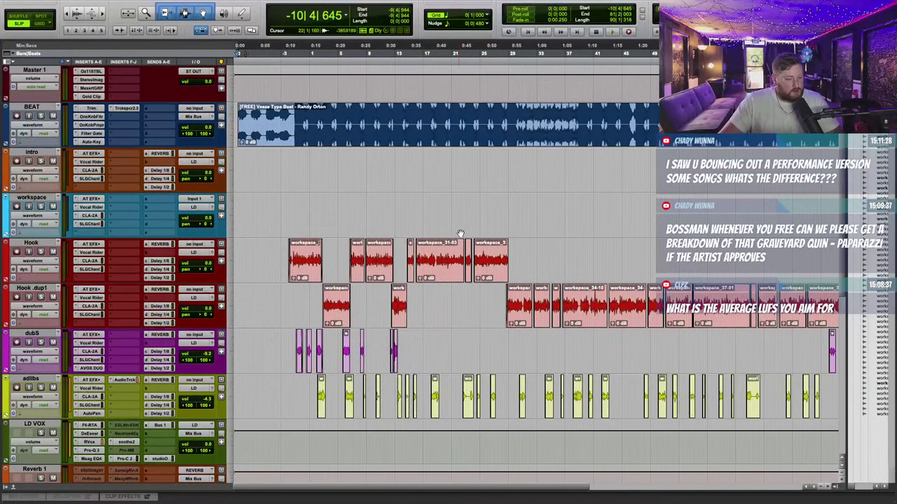
right_click(46, 198)
click(70, 200)
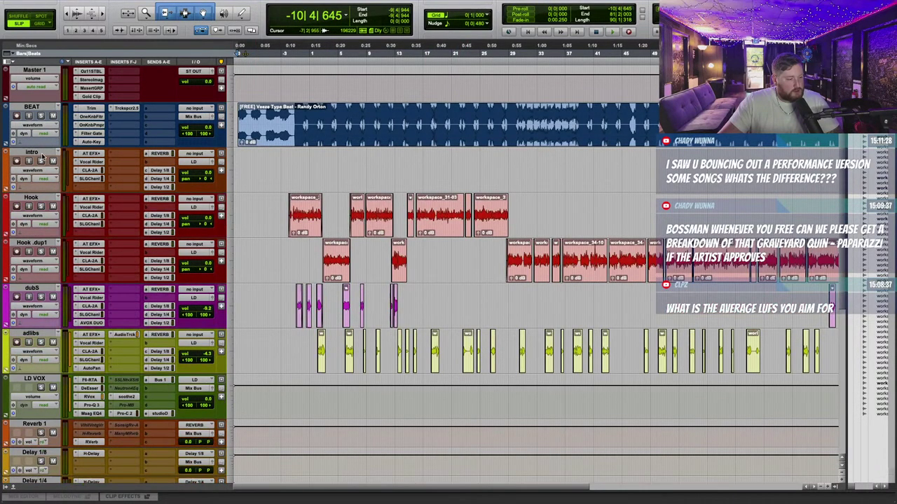
right_click(42, 156)
click(57, 162)
Step: Show the session's track list and delete the hidden intro, workspace and adlibs .dup1 tracks
scroll(275, 207, down, 3)
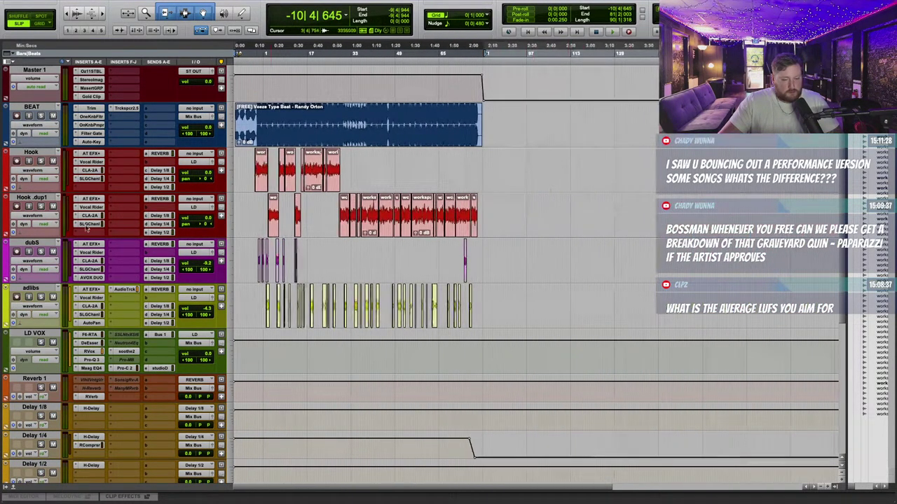
click(5, 190)
click(5, 190)
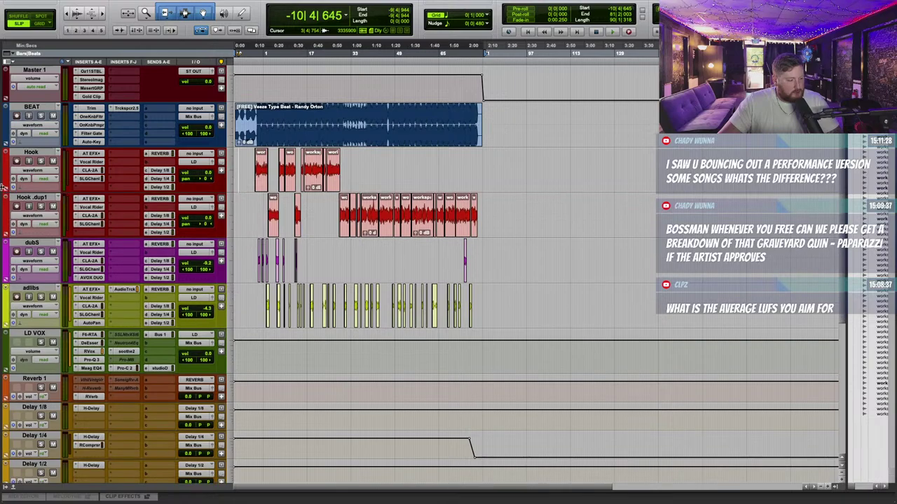
double_click(3, 190)
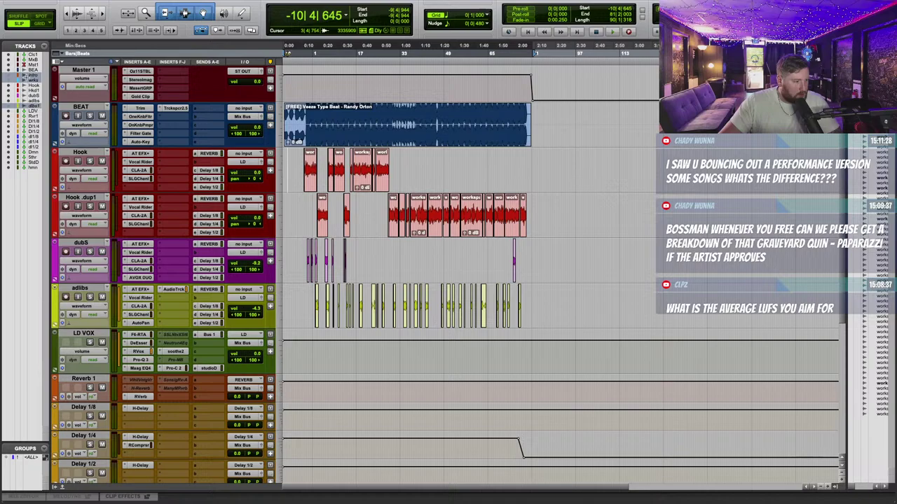
right_click(39, 83)
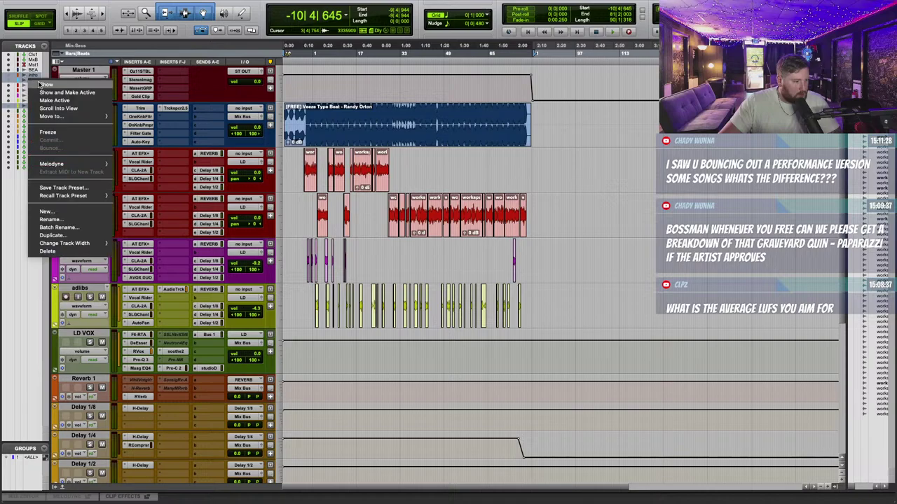
click(47, 251)
Step: Select the clips on the Hook, Hook .dup1, dubS and adlibs tracks in turn to examine the vocal arrangement
key(t)
key(t)
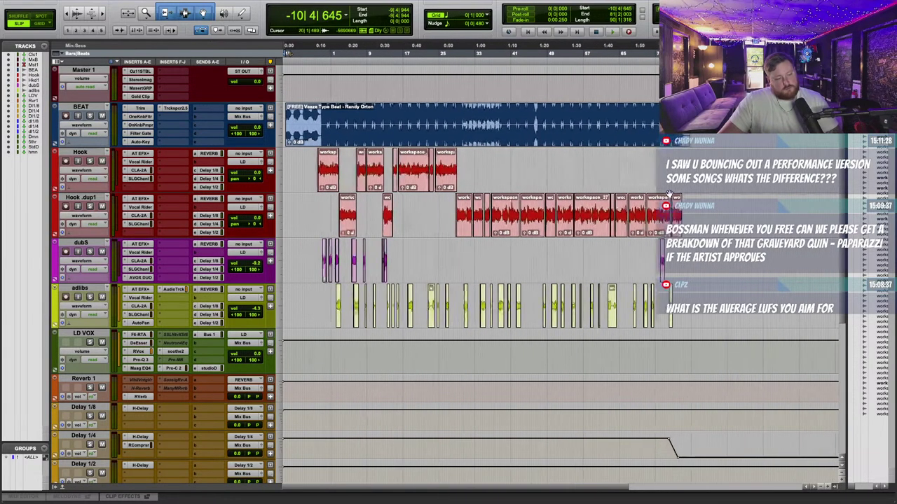
drag(308, 172, 769, 216)
key(r)
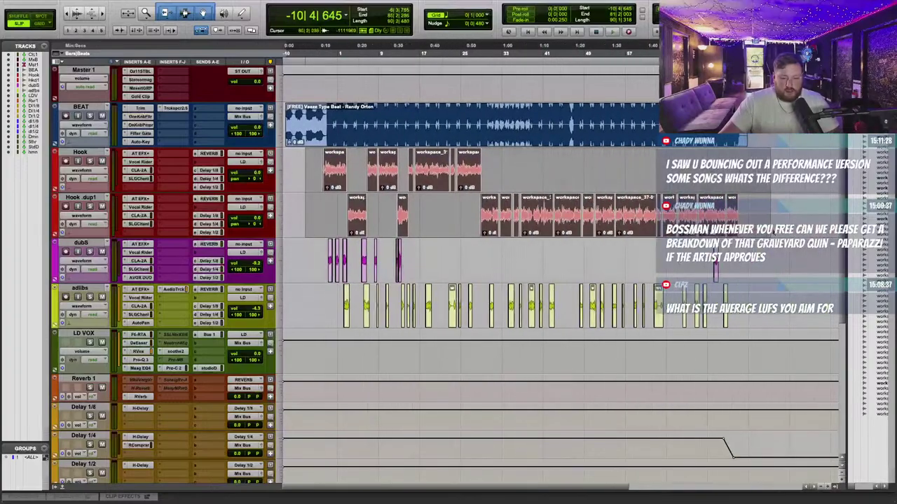
drag(326, 263, 282, 266)
drag(326, 300, 745, 327)
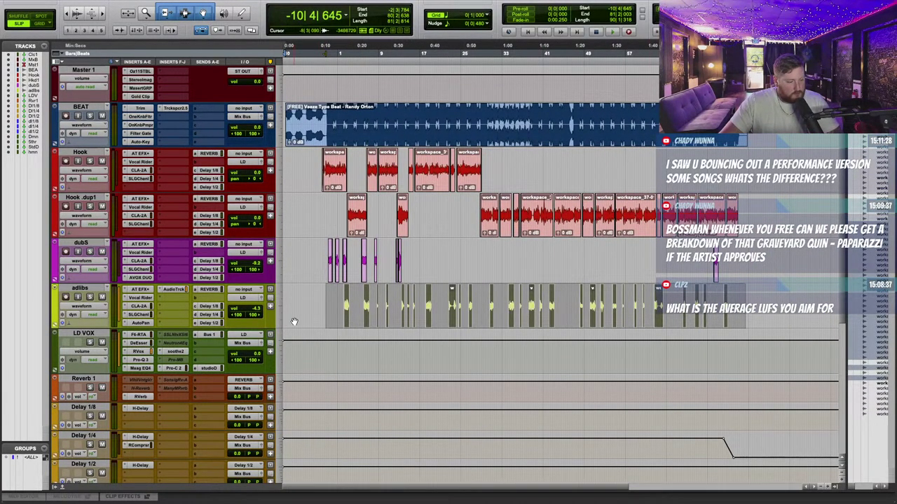
Step: Examine the Hook track's insert chain: Auto-Tune EFX+, Vocal Rider, CLA-2A and SSL G-Channel
scroll(231, 280, up, 1)
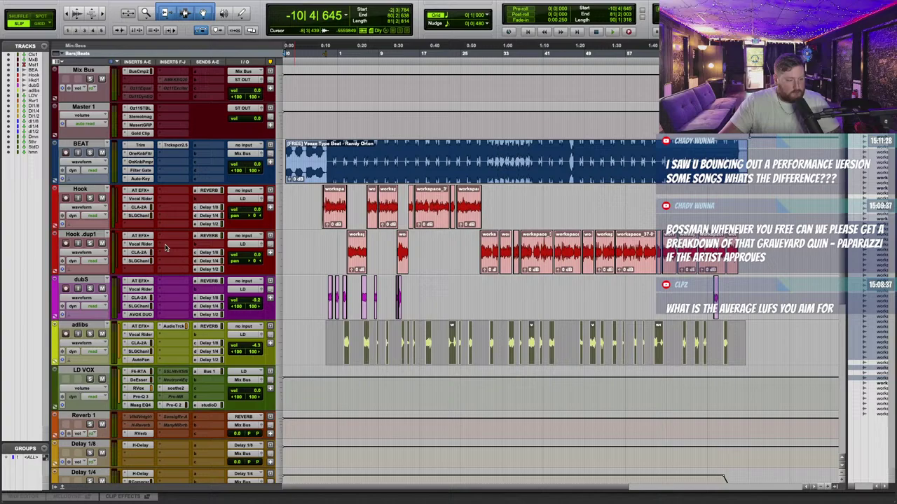
click(140, 190)
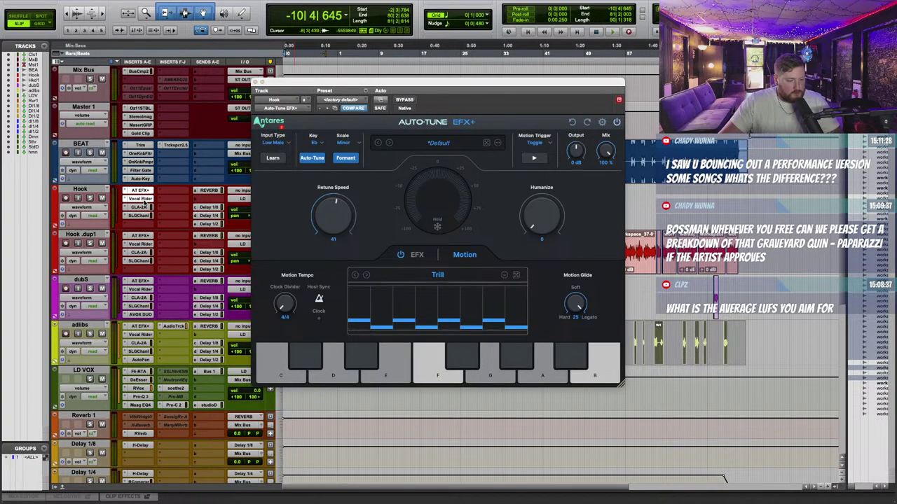
click(140, 199)
click(137, 207)
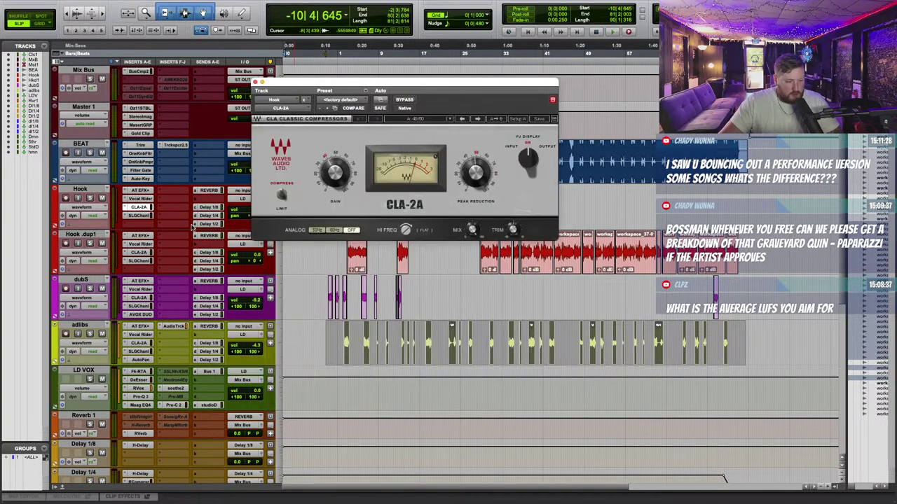
click(138, 217)
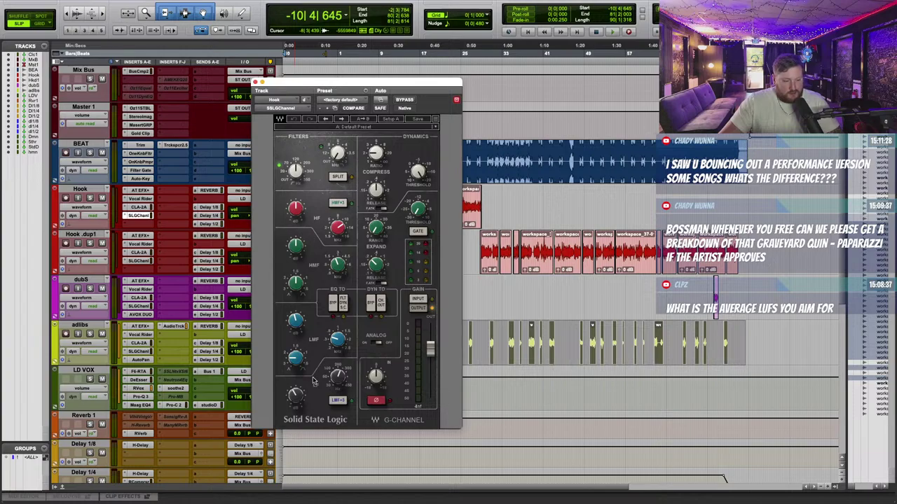
click(255, 82)
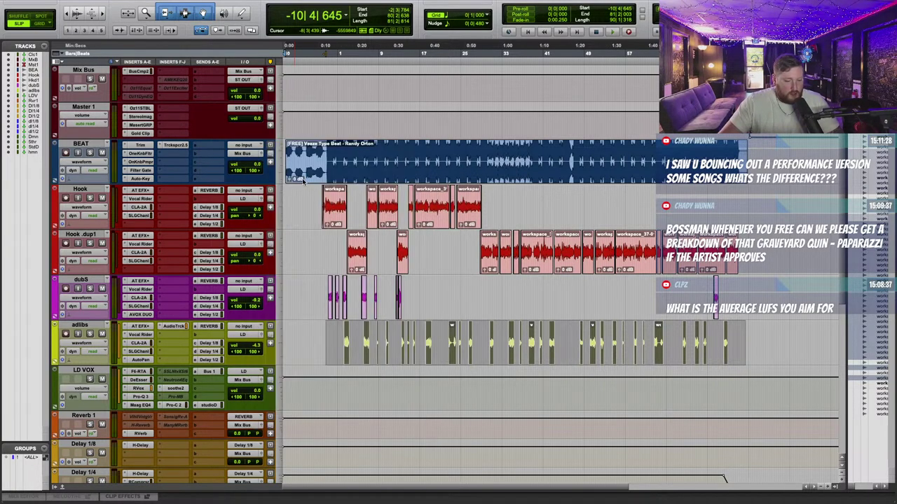
Step: Examine the first insert column on LD VOX, covering F6-RTA, DeEsser, RVox, Pro-Q 3 and Maag EQ4
click(139, 372)
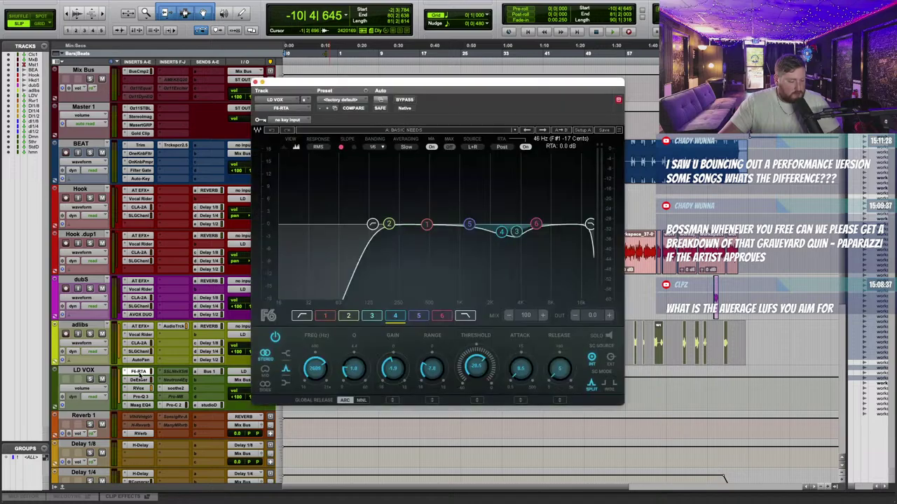
click(89, 373)
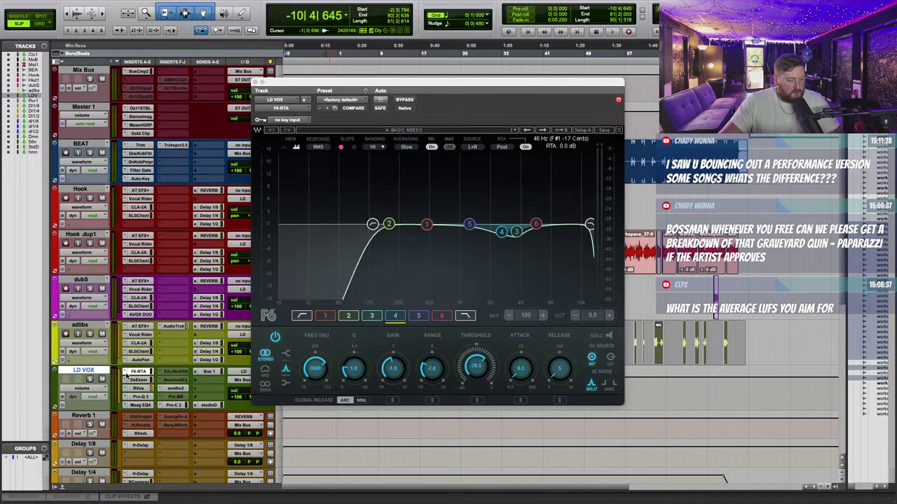
mouse_move(290, 91)
mouse_down()
mouse_move(531, 339)
mouse_move(303, 94)
mouse_up()
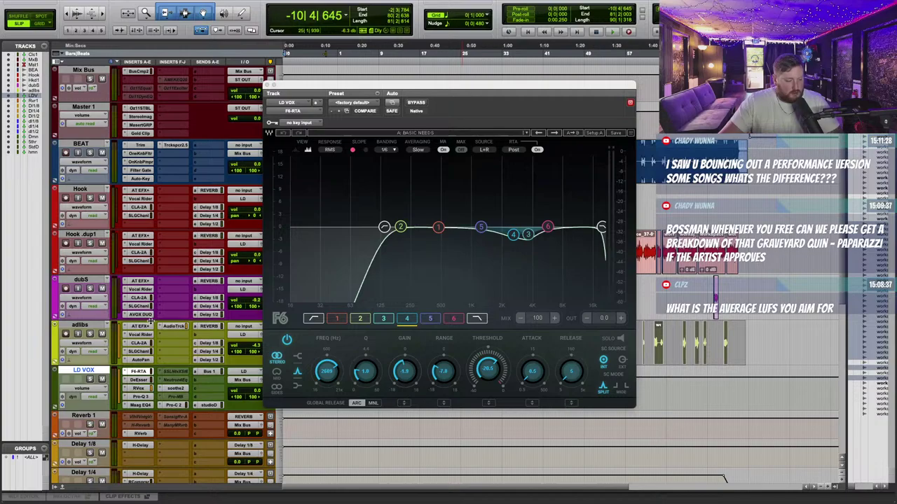
click(135, 383)
click(140, 388)
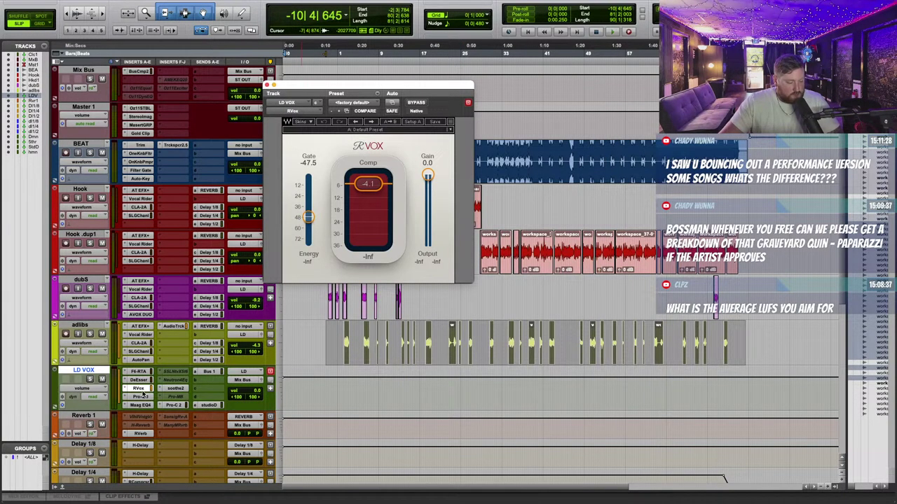
click(141, 397)
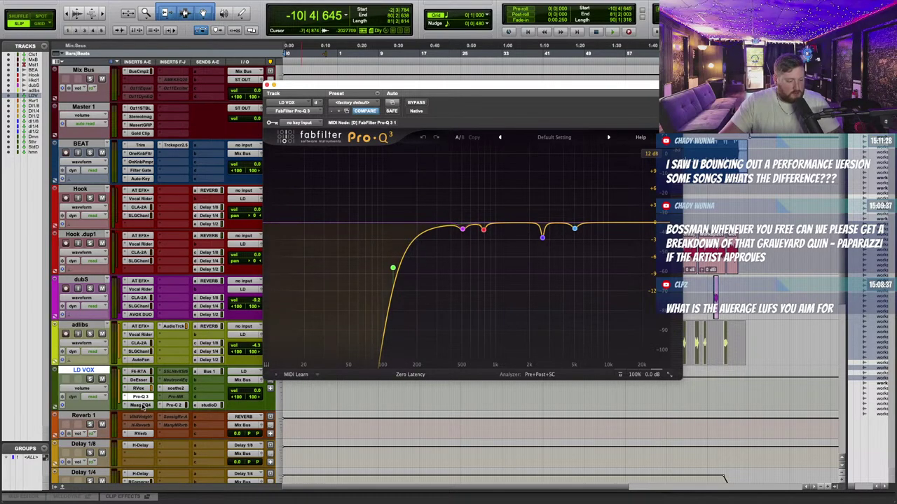
click(141, 405)
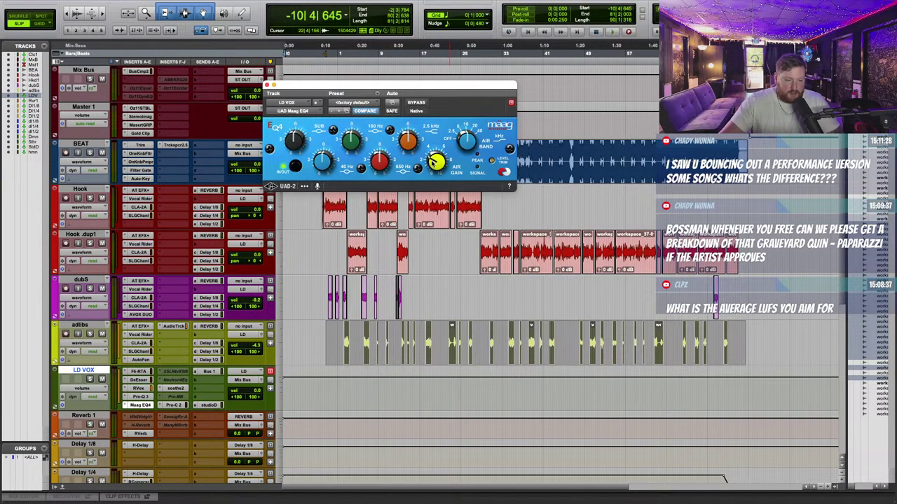
Step: Examine soothe2, Pro-C 2 and the studioD send on LD VOX, plus the Doubler2 on the Studio D chorus track
click(176, 388)
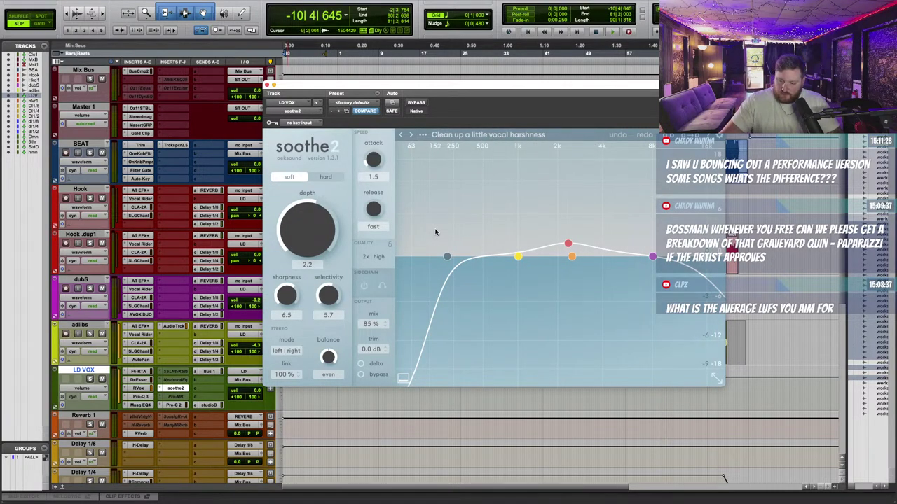
click(175, 405)
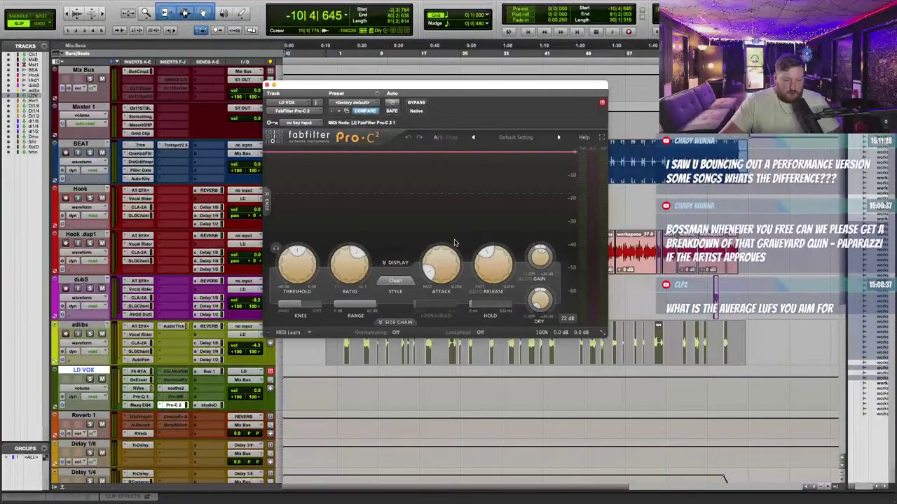
click(212, 406)
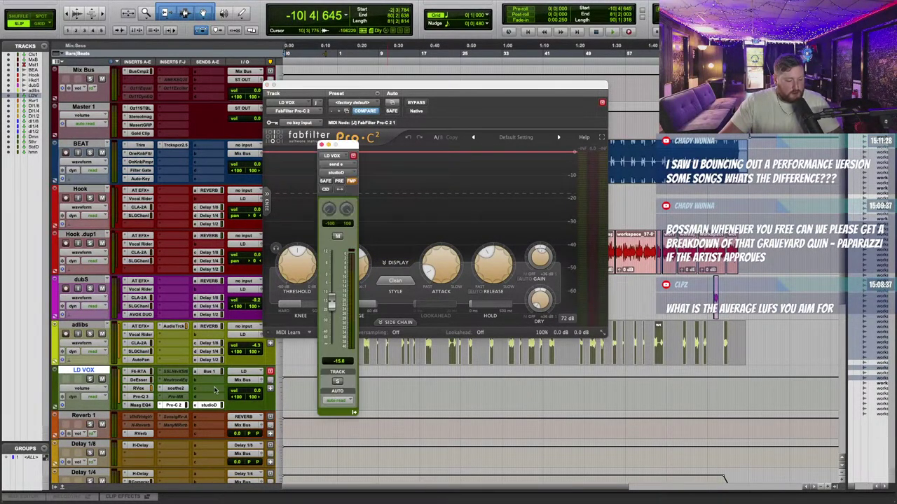
scroll(143, 237, down, 9)
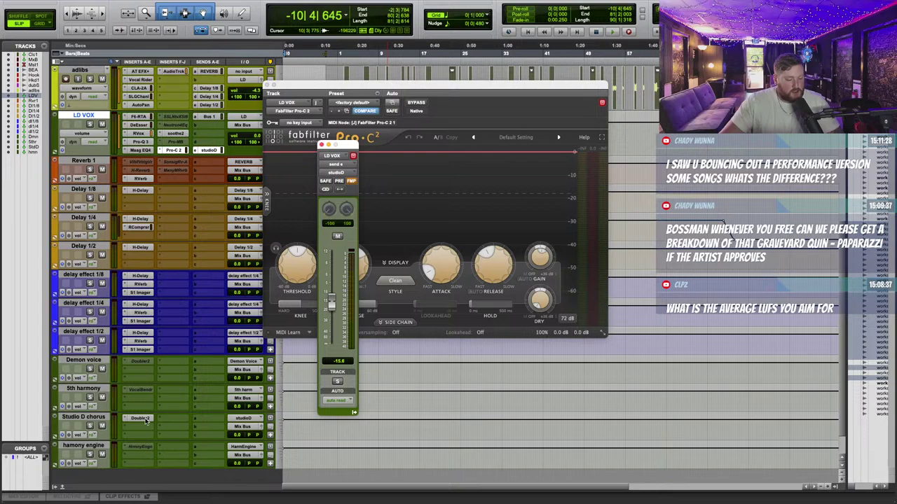
click(140, 418)
click(265, 85)
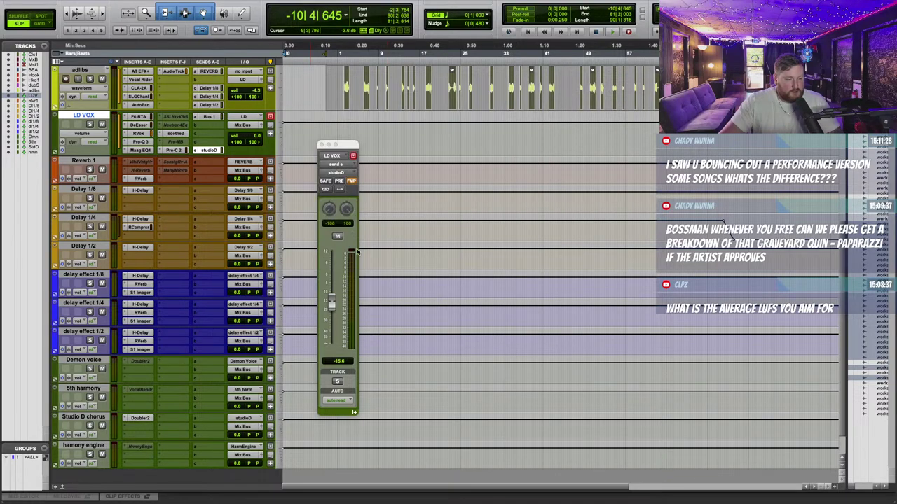
scroll(334, 329, up, 6)
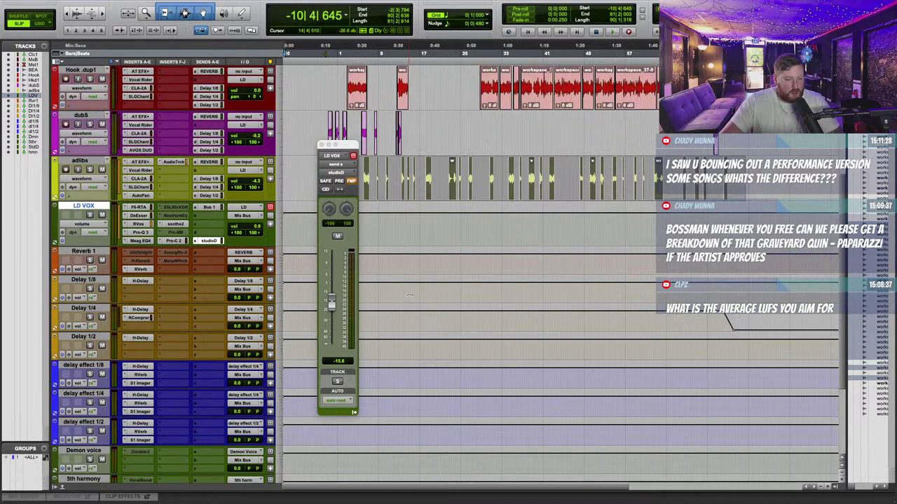
click(321, 145)
Step: Play the mix from about bar -5 through the beat intro into the hook and stop playback
click(314, 45)
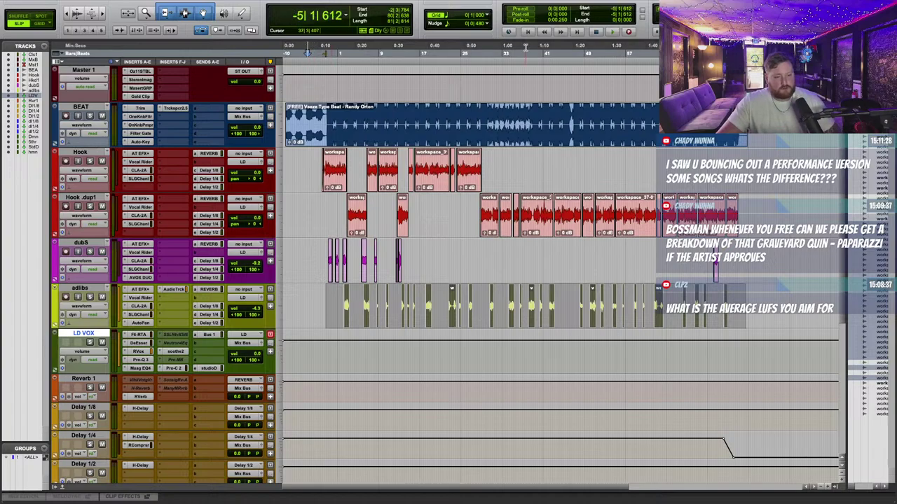
key(space)
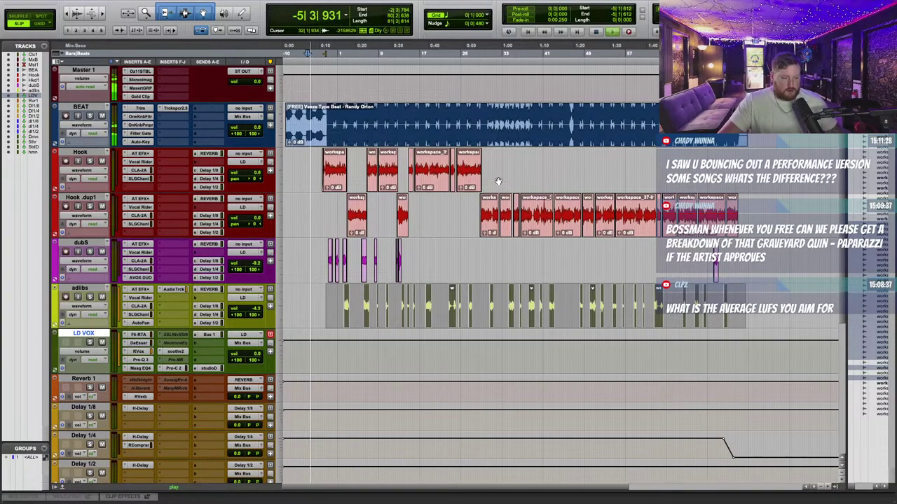
key(t)
key(t)
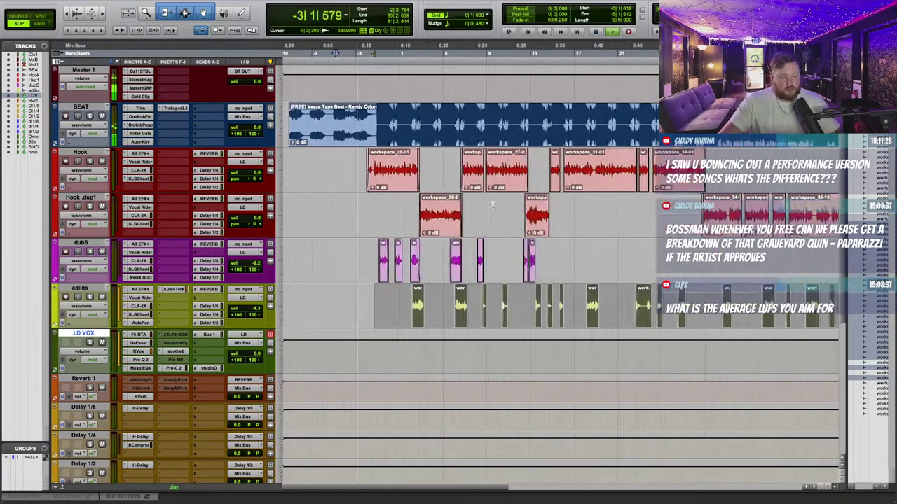
scroll(296, 227, up, 1)
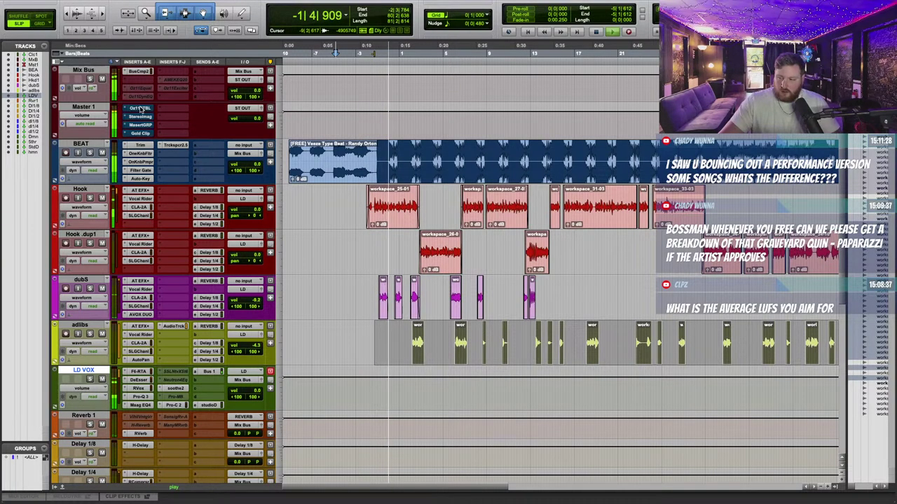
scroll(452, 228, up, 2)
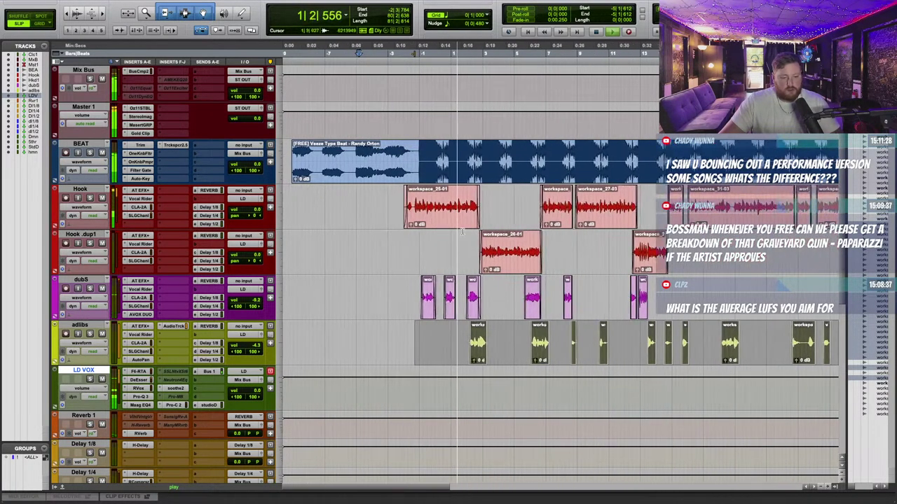
scroll(455, 235, right, 3)
scroll(459, 246, left, 2)
scroll(464, 259, up, 3)
scroll(464, 259, left, 3)
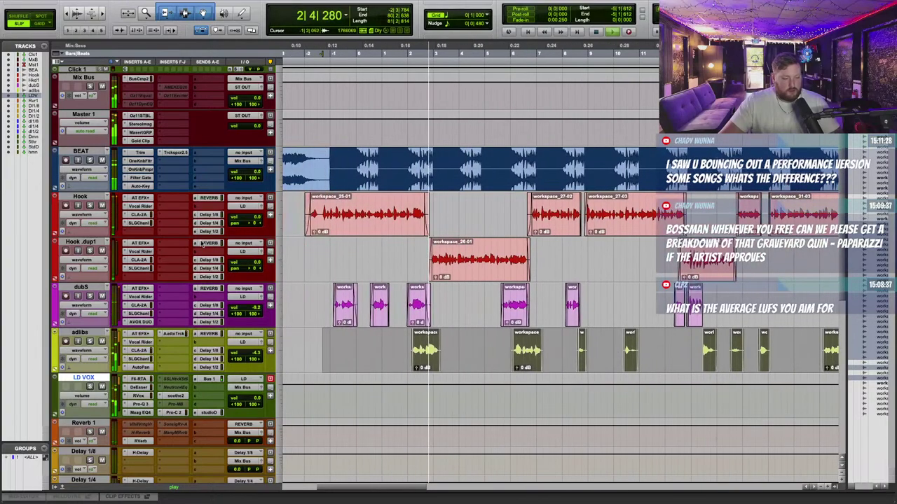
scroll(349, 298, right, 1)
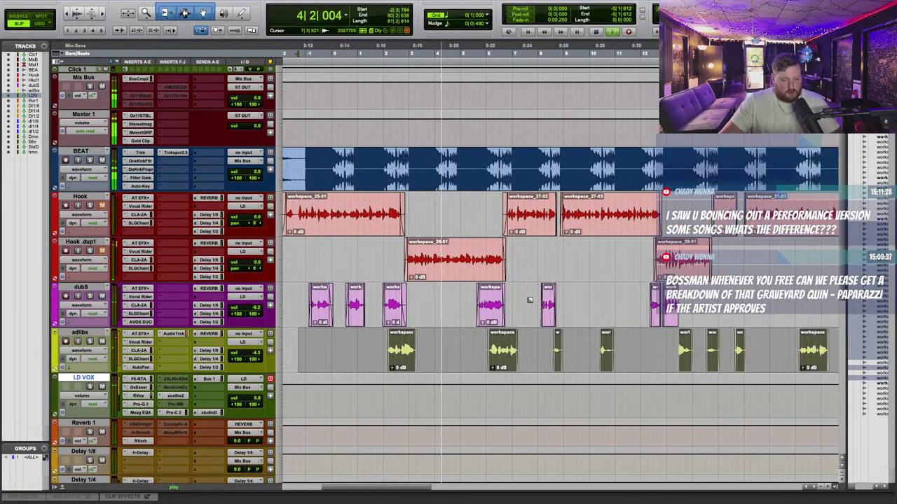
scroll(527, 291, down, 2)
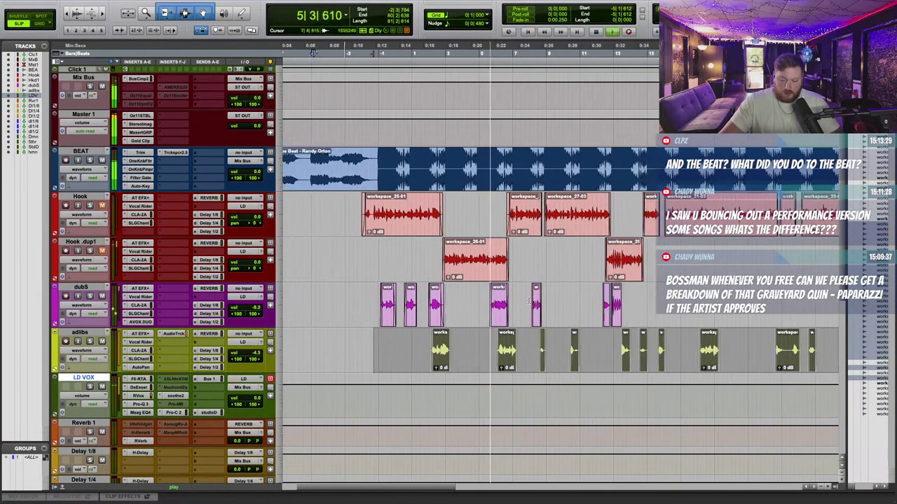
scroll(561, 291, right, 2)
click(626, 290)
key(space)
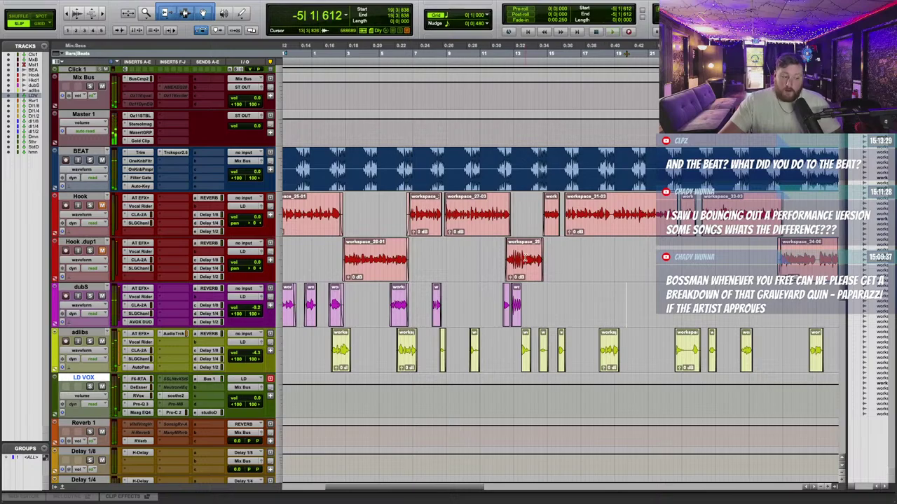
Step: Inspect the Trim plug-in on the BEAT track and select the beat's intro clip
key(ctrl+bracketleft)
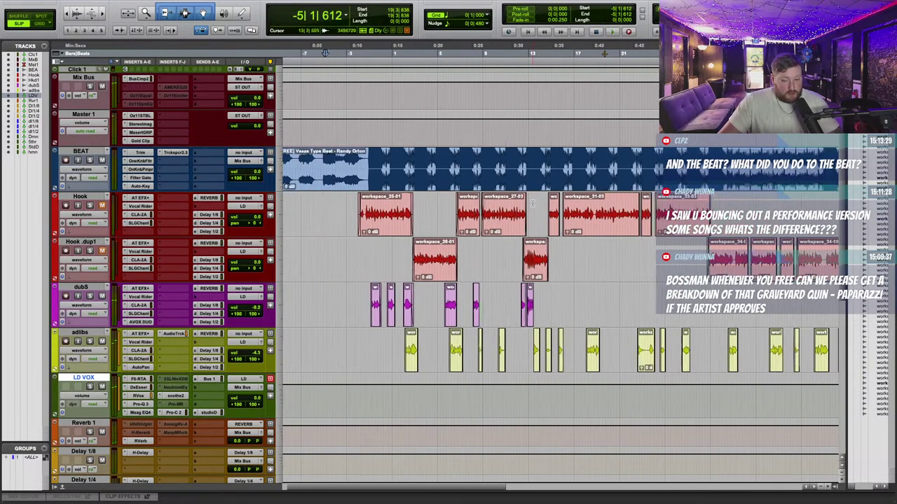
click(521, 188)
click(147, 154)
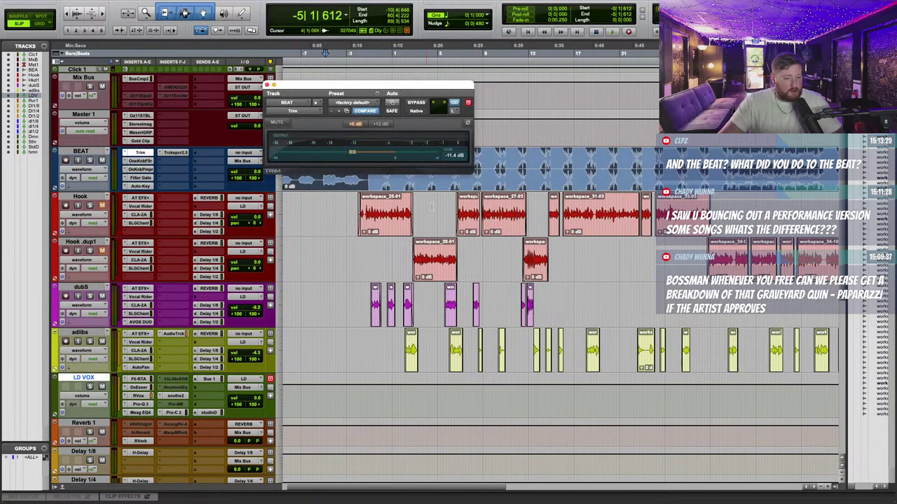
drag(441, 92, 479, 279)
scroll(440, 189, left, 1)
click(327, 156)
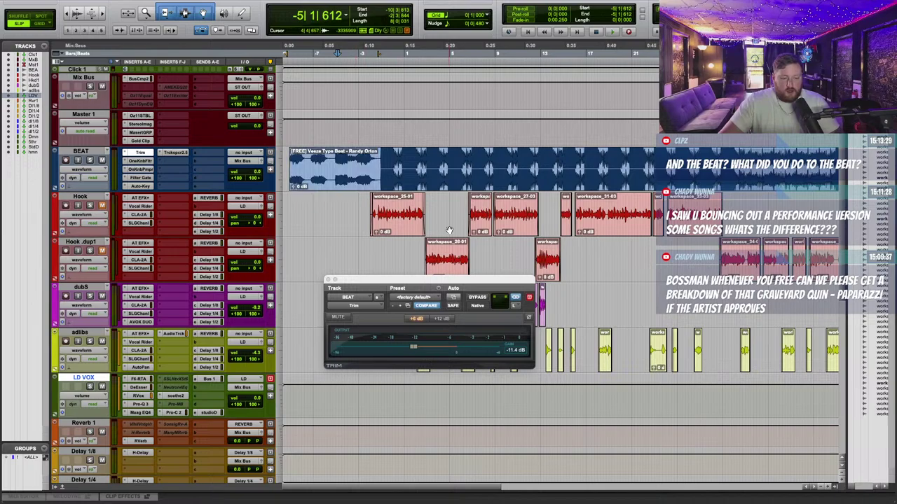
drag(469, 286, 493, 293)
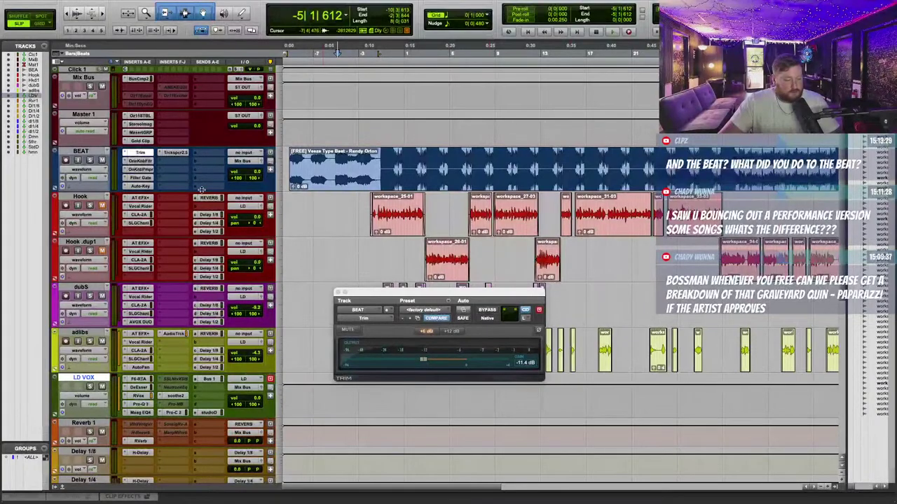
Step: Inspect the OneKnob Filter and OneKnob Pumper plug-ins on the BEAT track
click(142, 161)
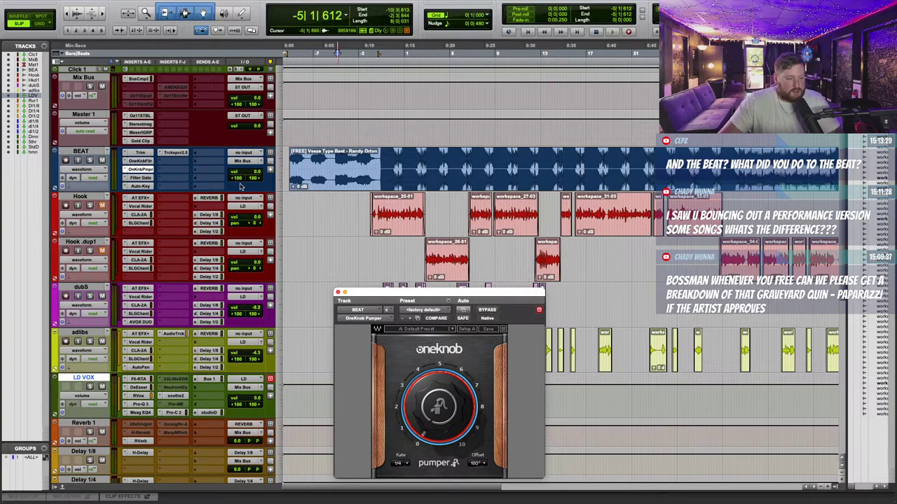
right_click(128, 161)
click(96, 170)
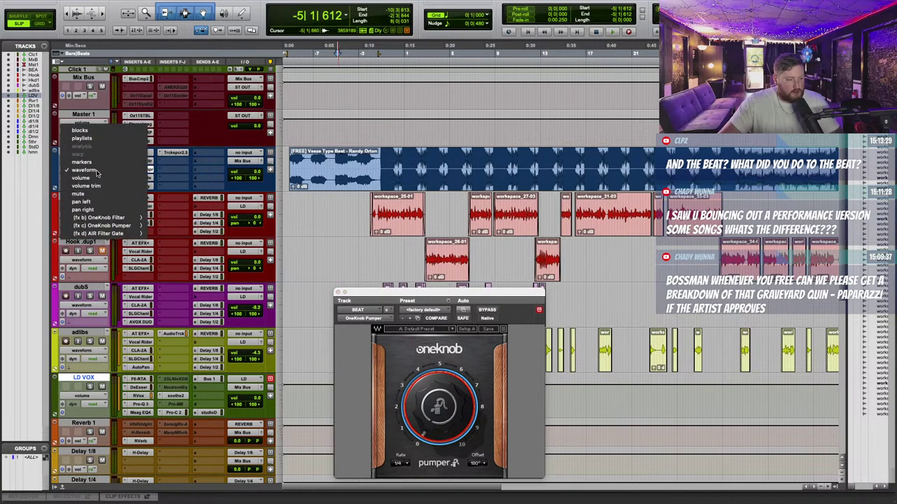
click(321, 229)
Step: Make the OneKnob Filter, OneKnob Pumper and Filter Gate inserts on the BEAT track inactive
right_click(134, 161)
click(143, 172)
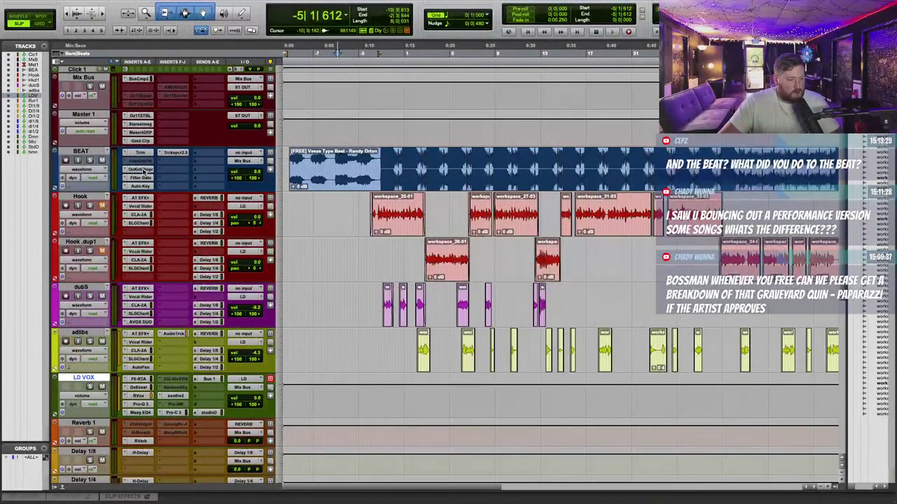
right_click(142, 171)
click(143, 180)
right_click(141, 178)
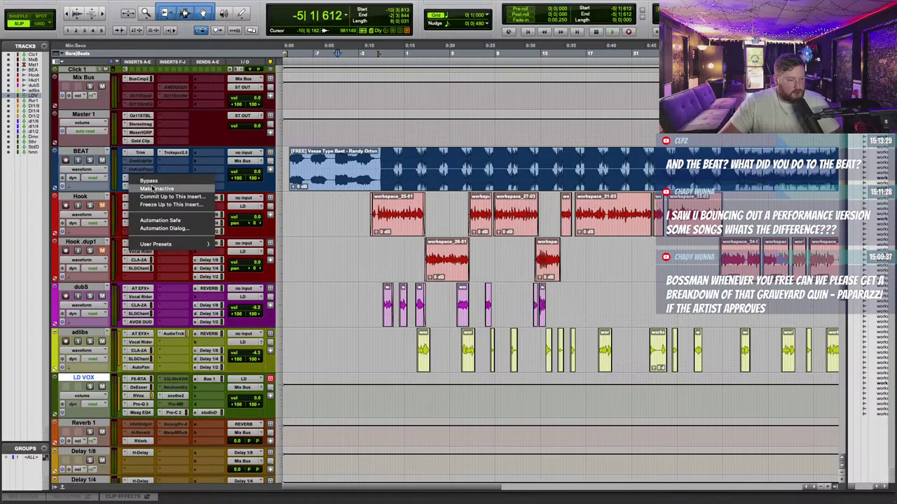
click(142, 188)
click(140, 185)
click(337, 292)
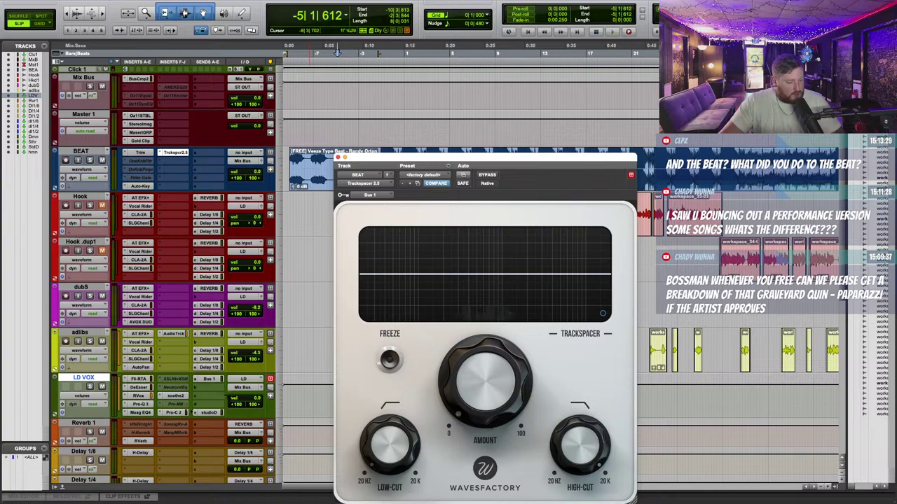
Step: Make the Trackspacer 2.5 insert on BEAT and the Bus 1 send on LD VOX inactive
right_click(184, 155)
click(189, 162)
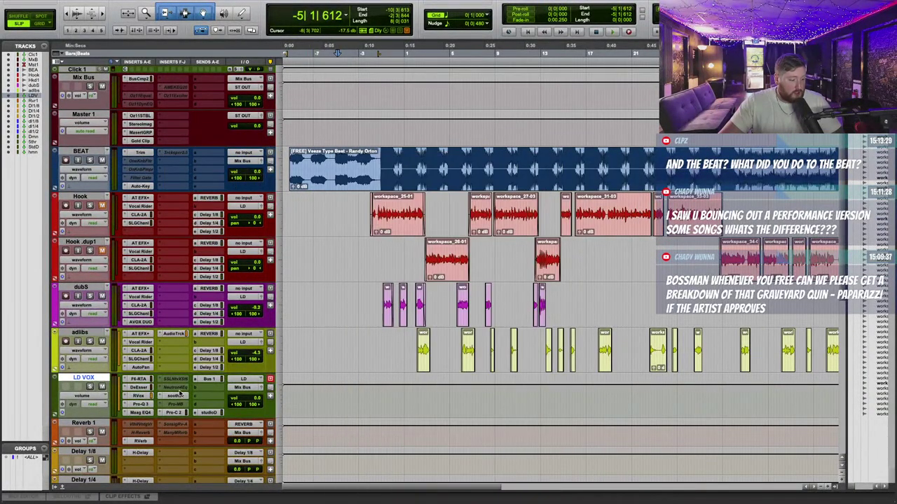
right_click(215, 381)
click(254, 400)
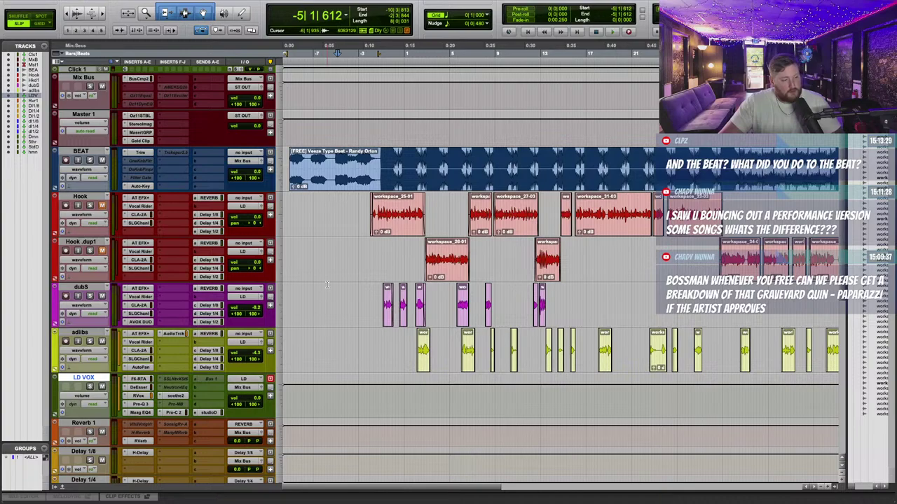
Step: Review the Trim plug-in on the BEAT track and look over the arrangement through the end of the song
click(139, 152)
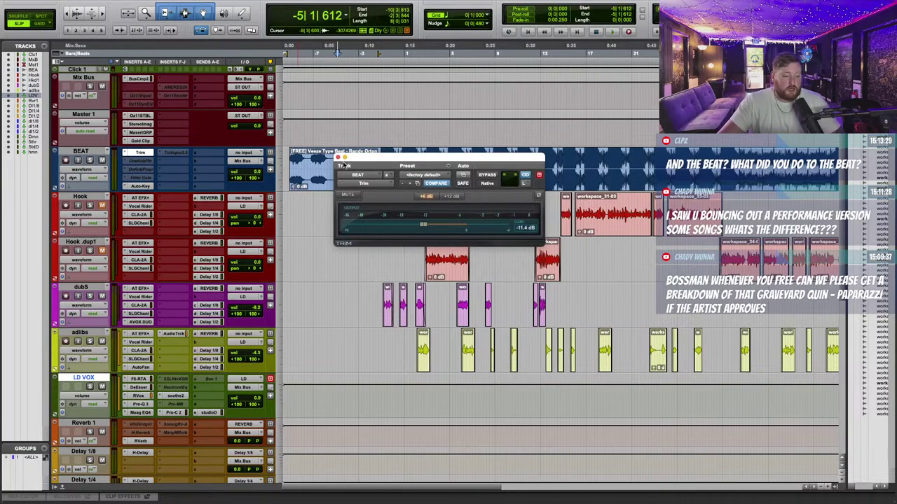
click(337, 157)
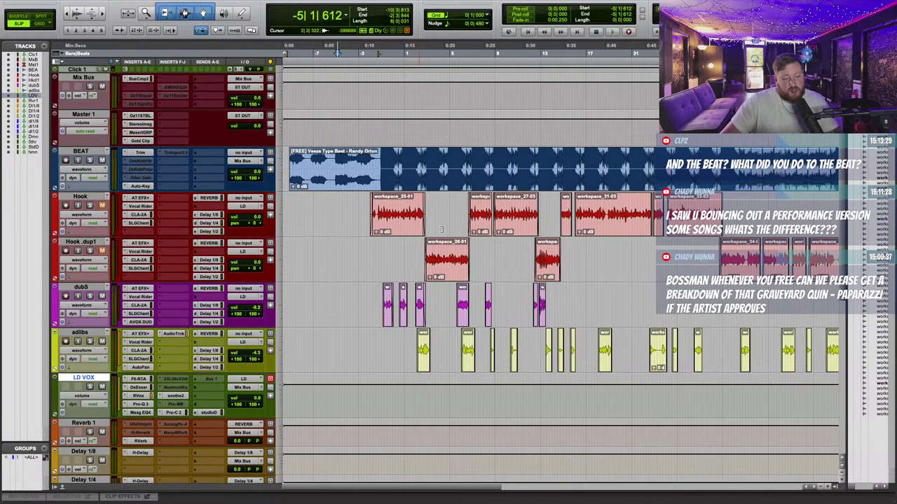
scroll(765, 366, right, 10)
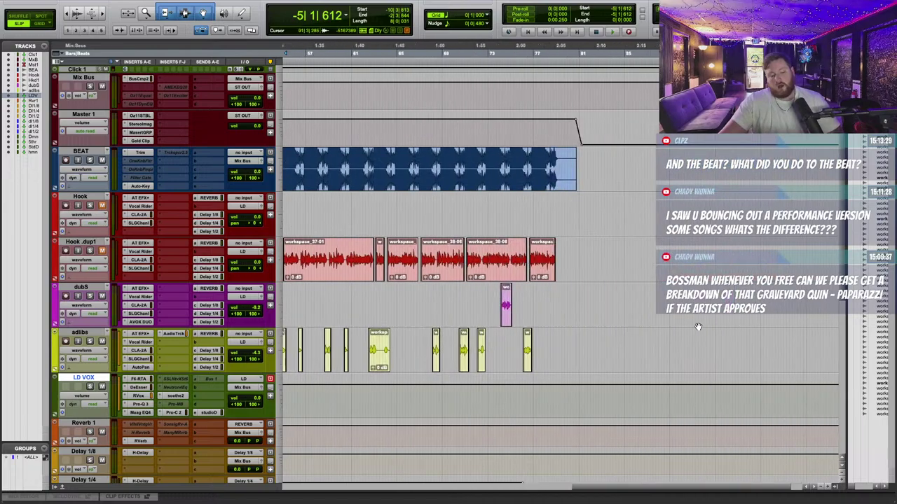
scroll(564, 275, up, 3)
scroll(564, 275, down, 3)
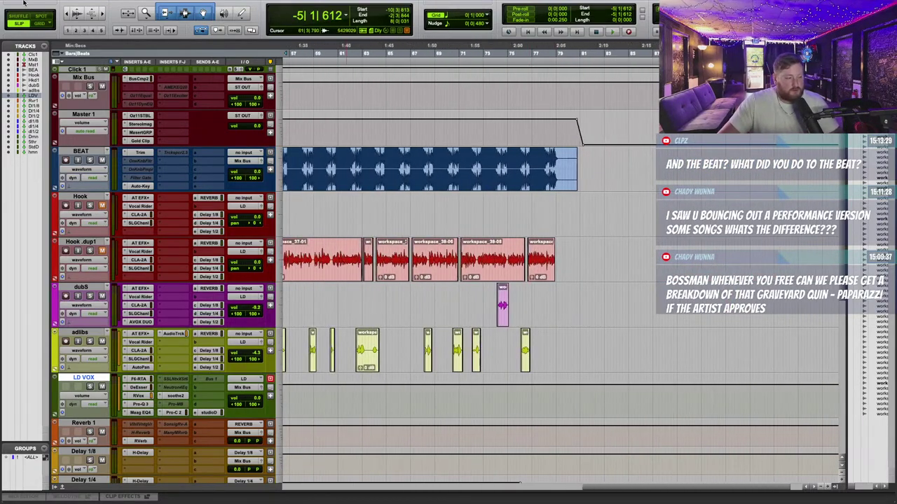
Step: Close the open session and switch to the EngineEars project page for Fuck Boy (mastering) in the browser
click(67, 6)
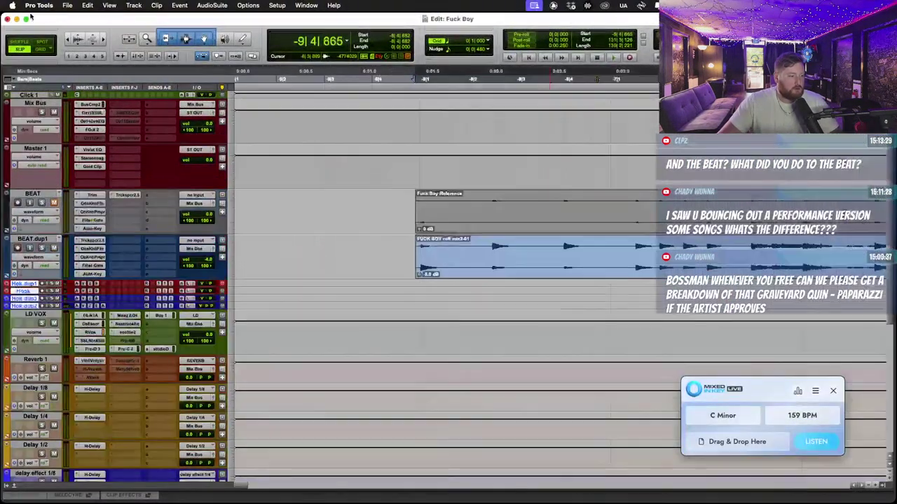
click(68, 6)
click(88, 60)
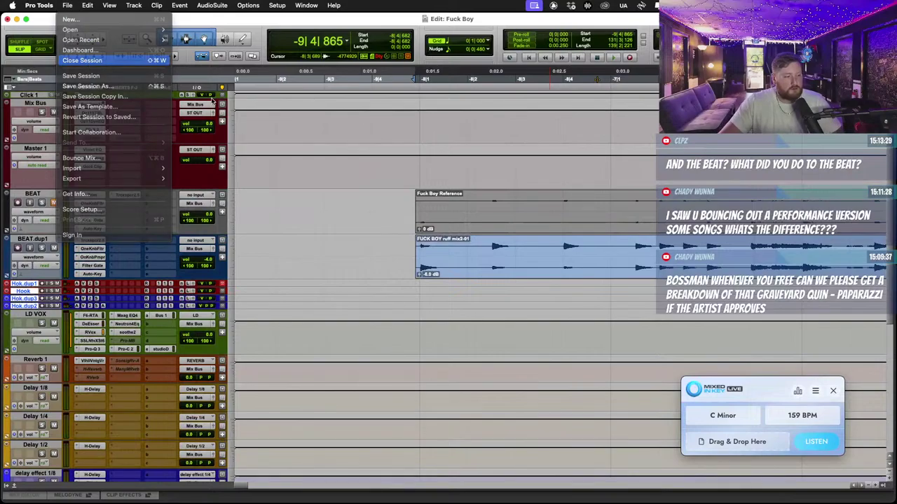
key(ctrl+Right)
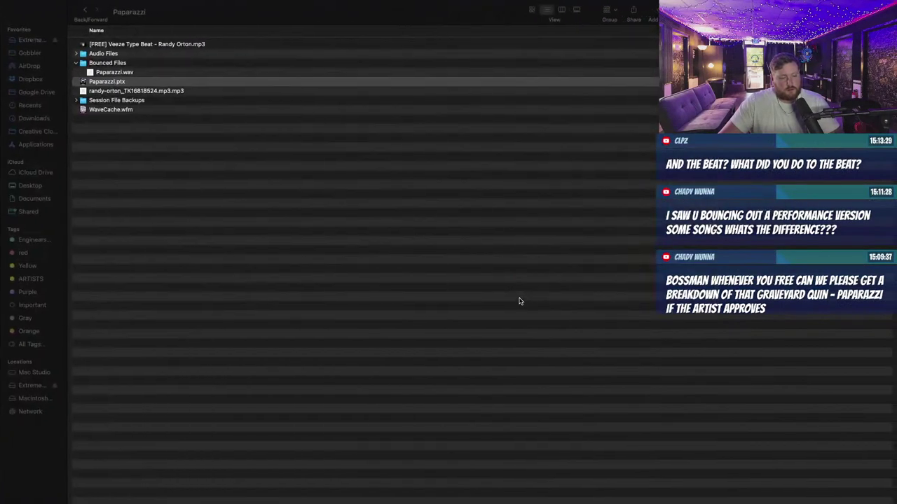
key(ctrl+Right)
scroll(521, 306, up, 3)
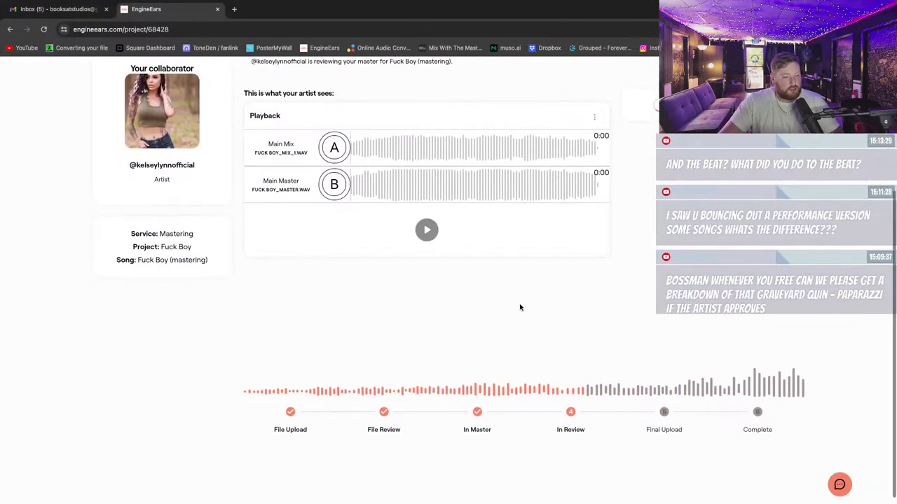
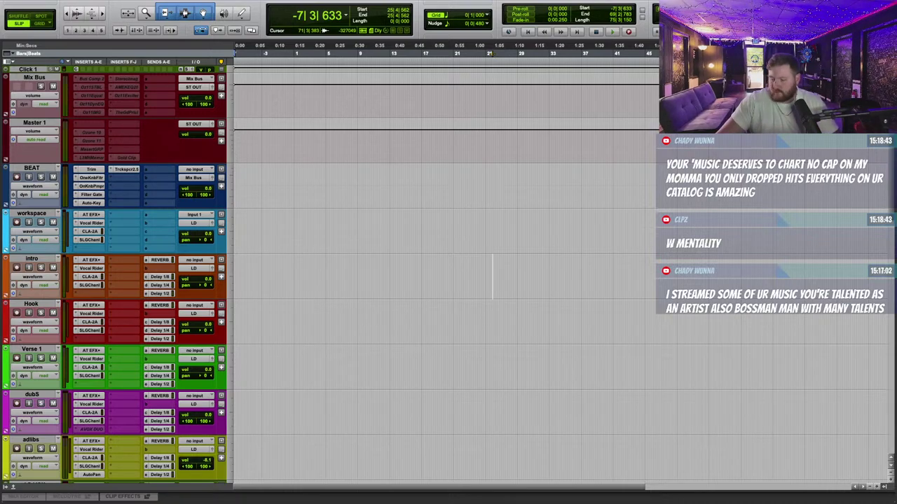
Step: Select the Master 1 track and start an audio import from the Audio Files folder of the desktop's Surrender Session 136 BPM folder
click(409, 226)
click(36, 123)
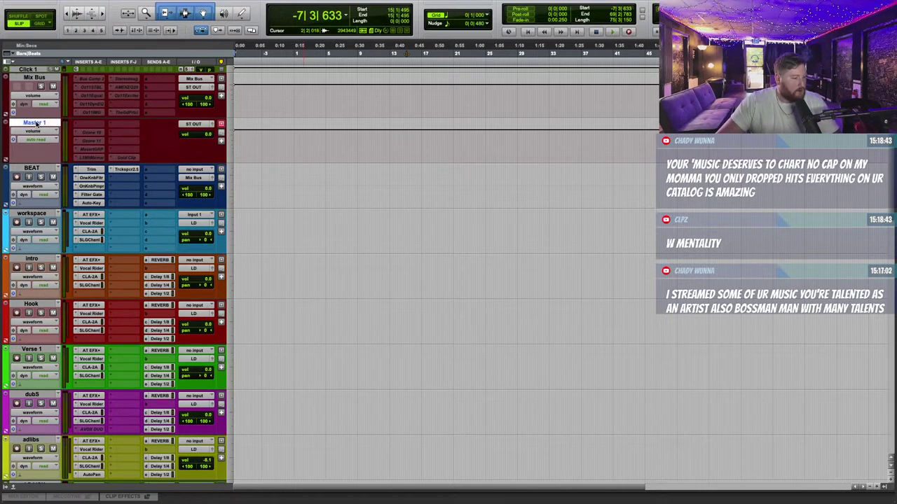
click(67, 5)
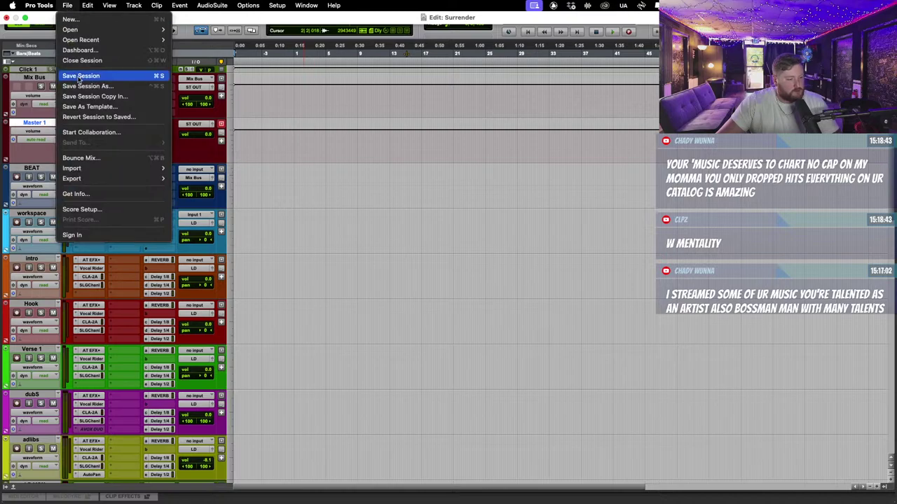
mouse_move(160, 168)
click(193, 182)
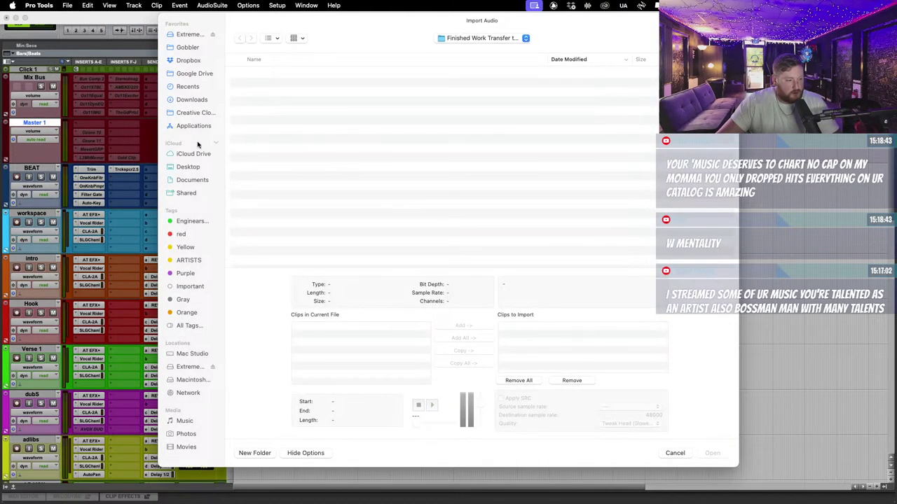
click(188, 167)
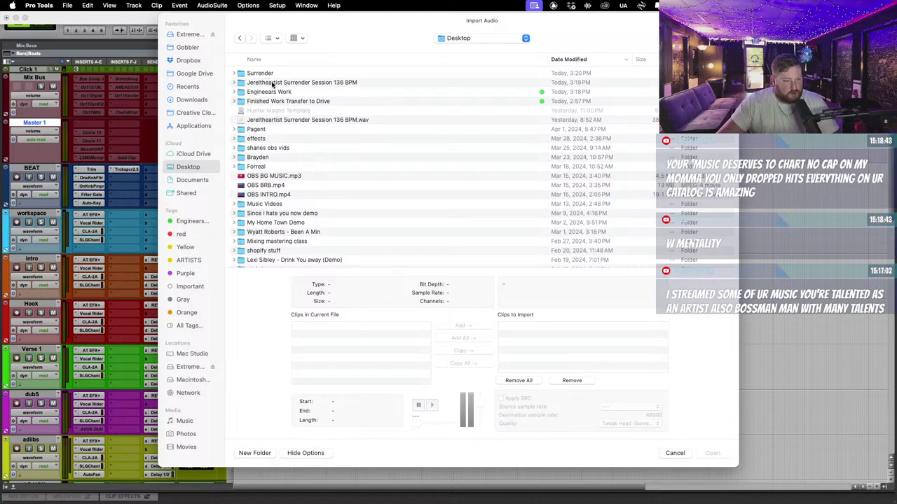
double_click(272, 82)
double_click(262, 101)
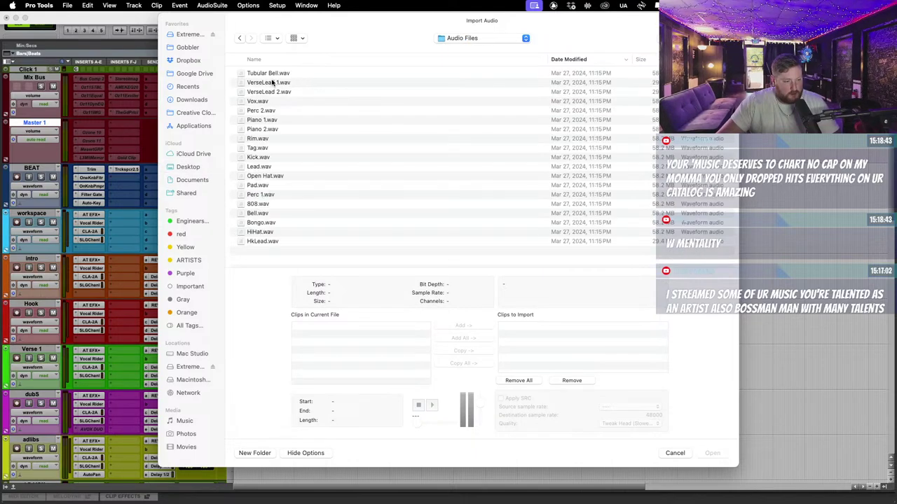
Step: Import all the Surrender stems, from Tubular Bell.wav through HkLead.wav, onto new tracks at the session start
click(273, 72)
shift+click(264, 241)
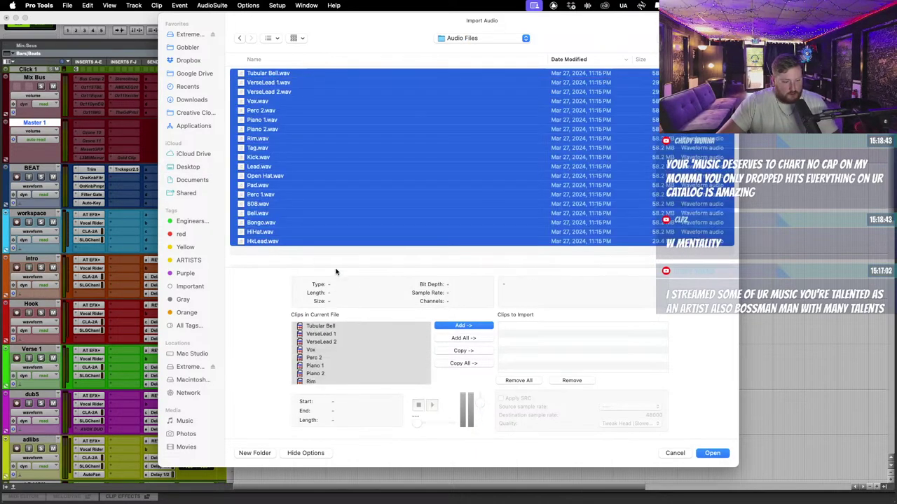
click(463, 325)
click(712, 453)
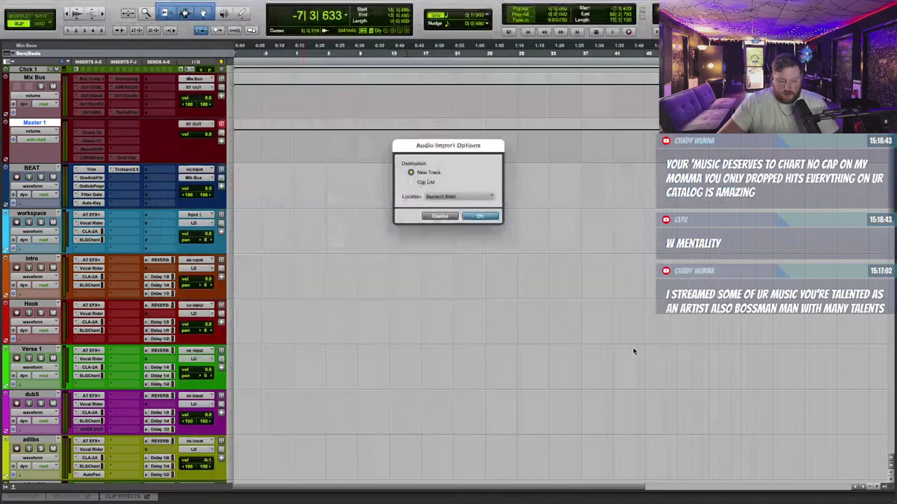
click(480, 216)
scroll(519, 229, up, 1)
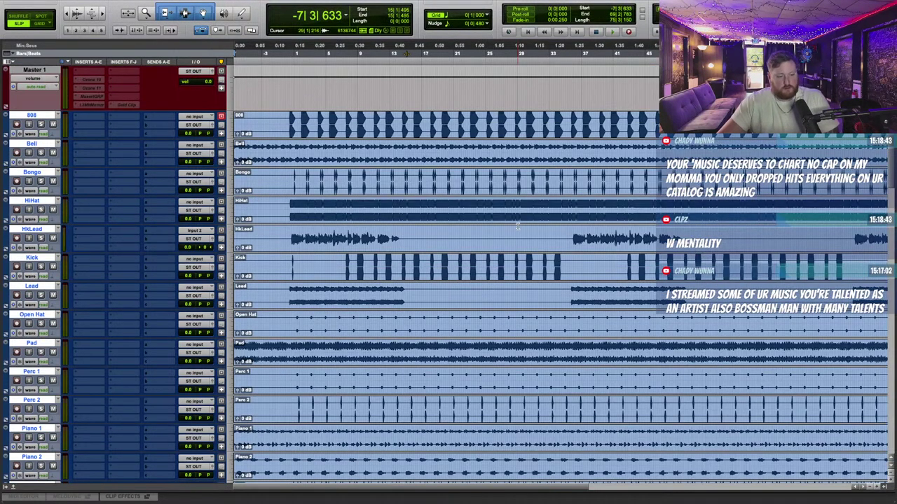
Step: Solo the imported Vox track, audition it from the session start, then stop playback and unsolo it
key(r)
key(r)
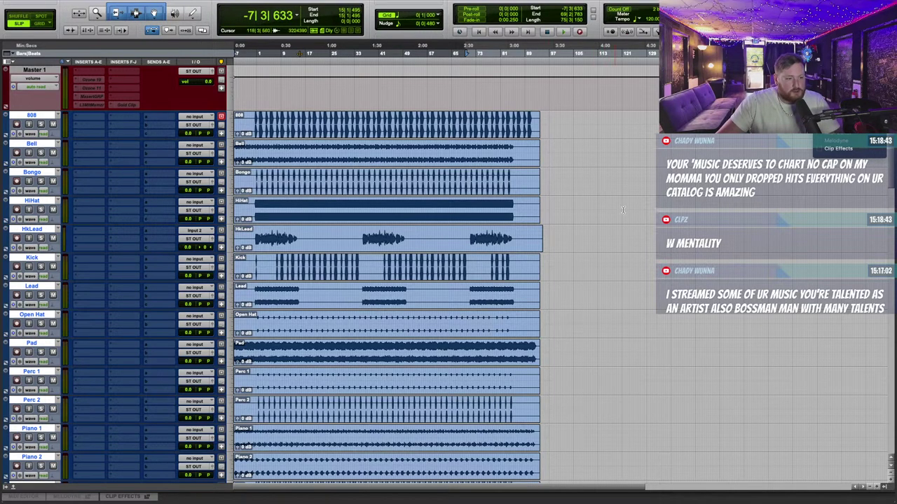
scroll(599, 221, down, 10)
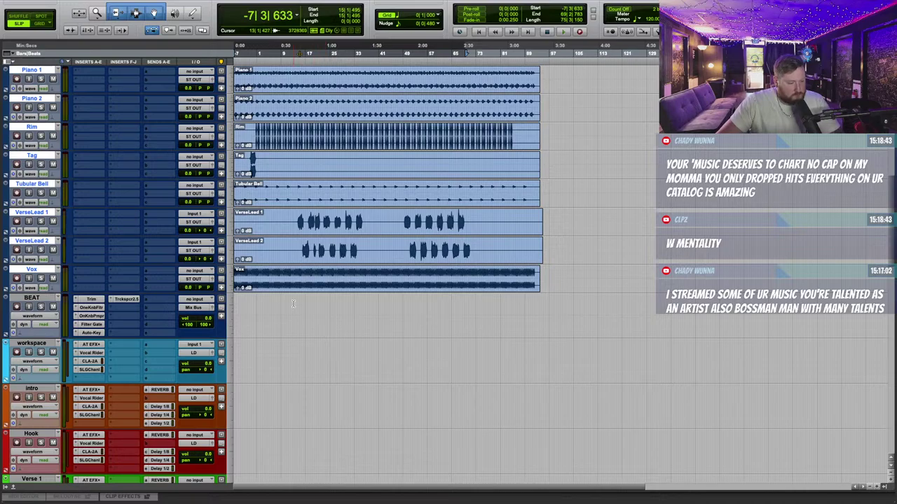
click(40, 278)
key(space)
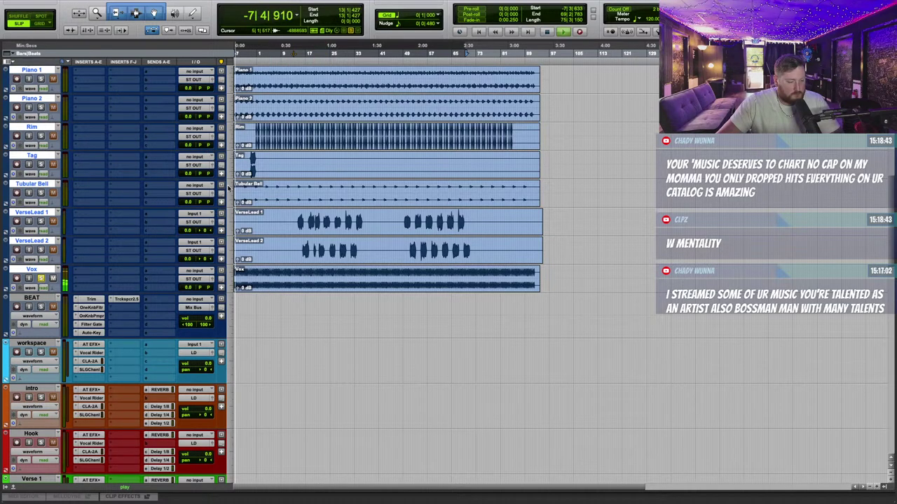
key(t)
key(t)
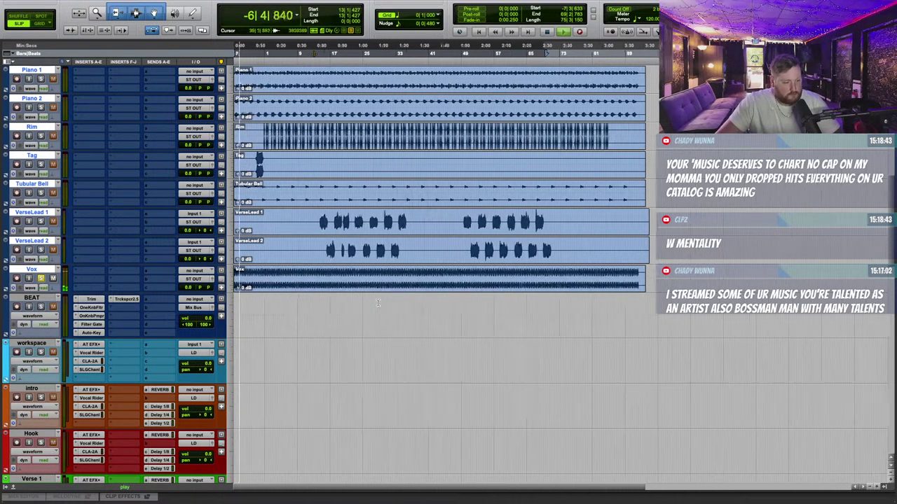
scroll(382, 304, up, 2)
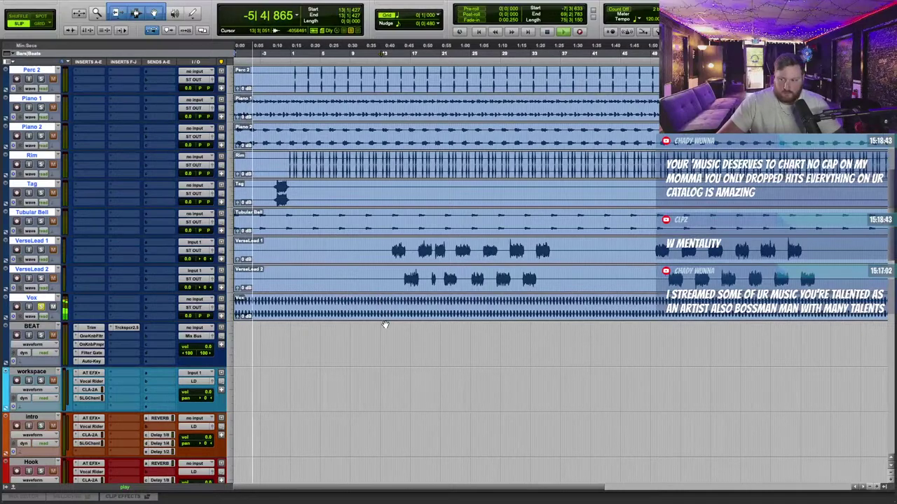
click(41, 307)
key(space)
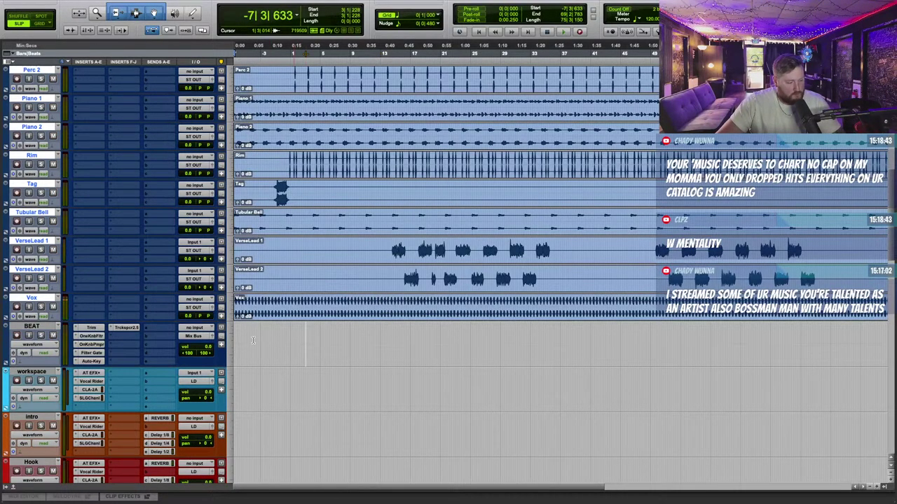
Step: Delete the template's BEAT track below the imported Vox stem
click(44, 327)
right_click(44, 327)
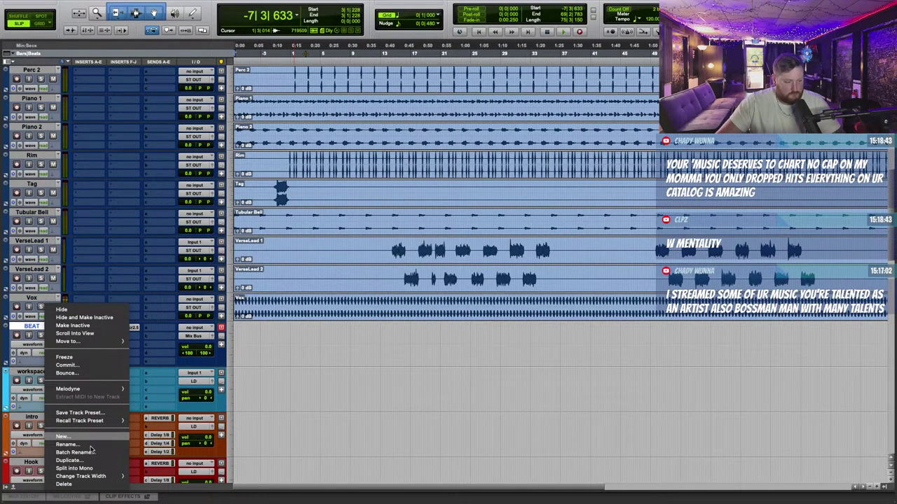
click(73, 485)
Step: Move the full HkLead clip from its imported track onto the template's Hook track
scroll(135, 172, up, 5)
scroll(133, 172, up, 5)
scroll(224, 212, down, 3)
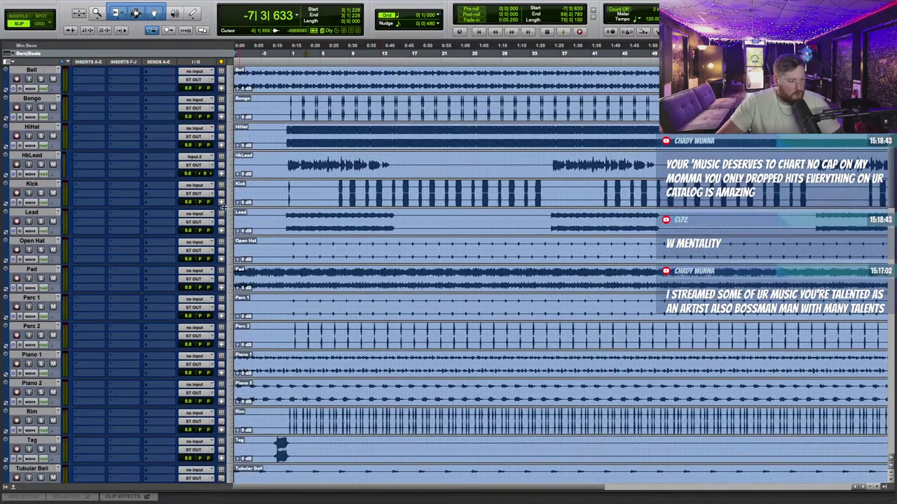
scroll(215, 213, up, 2)
click(38, 231)
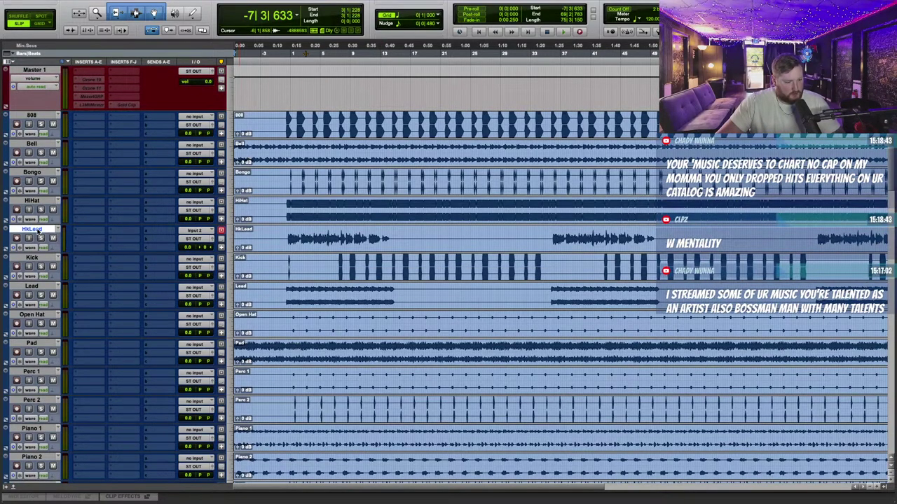
drag(279, 247, 309, 319)
scroll(280, 267, down, 10)
scroll(315, 280, up, 5)
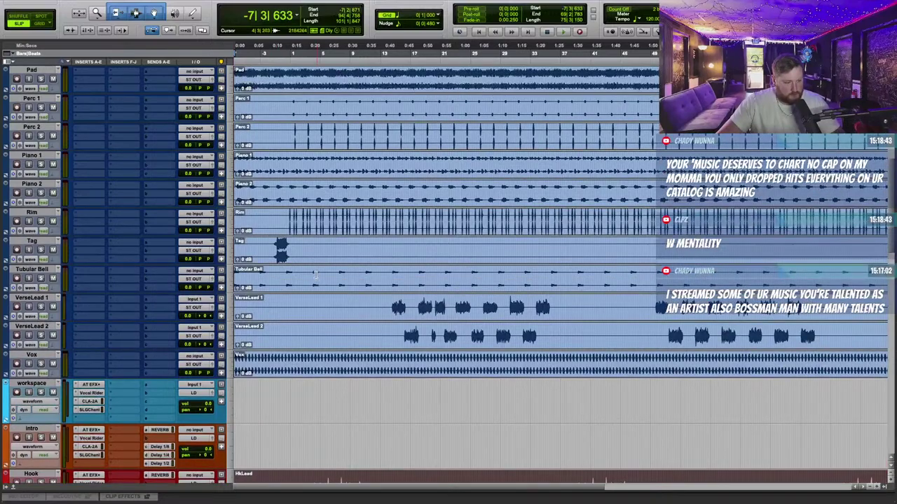
scroll(324, 299, down, 5)
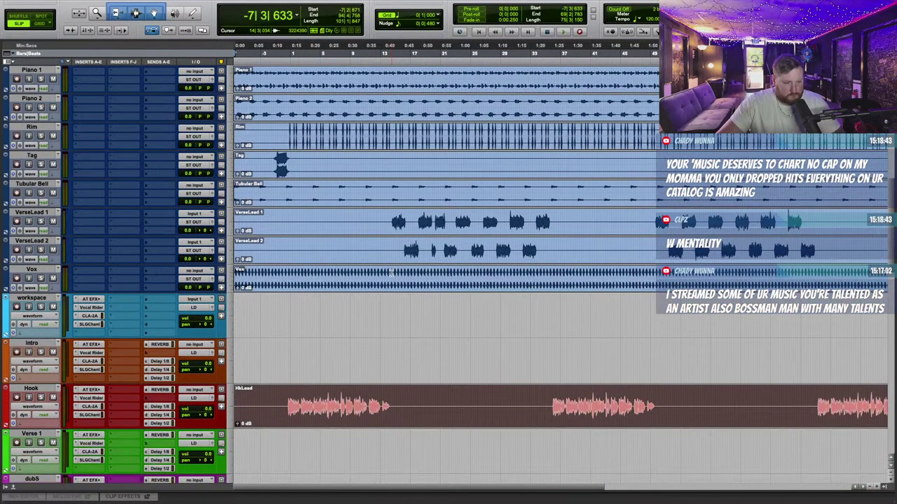
Step: Duplicate the template's Verse 1 track once, leaving out its active playlist
click(36, 376)
right_click(44, 378)
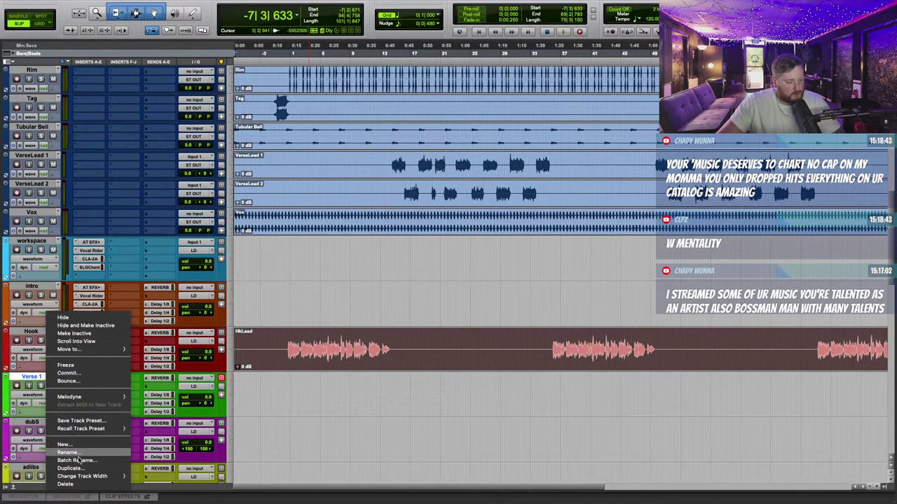
click(78, 469)
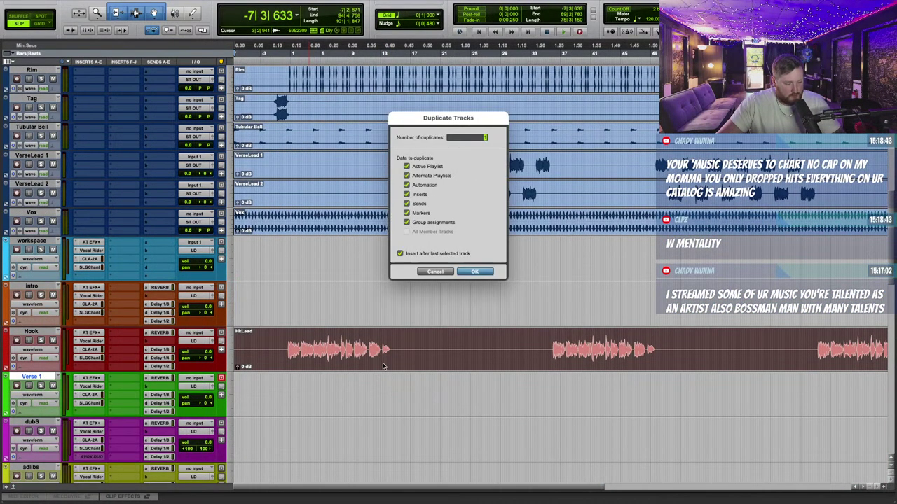
click(407, 167)
click(481, 273)
scroll(491, 295, up, 3)
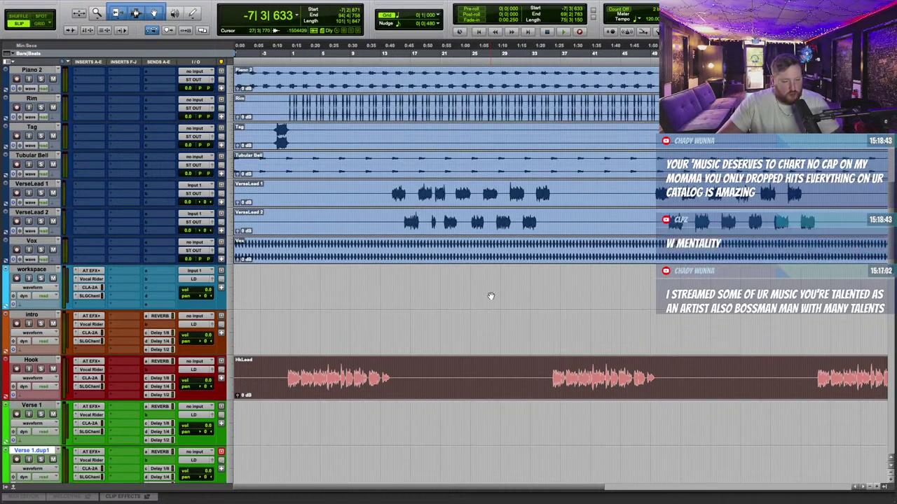
Step: Move the VerseLead 1 clip onto the Verse 1 track and the VerseLead 2 clip onto the Verse 1.dup1 track
scroll(356, 221, up, 3)
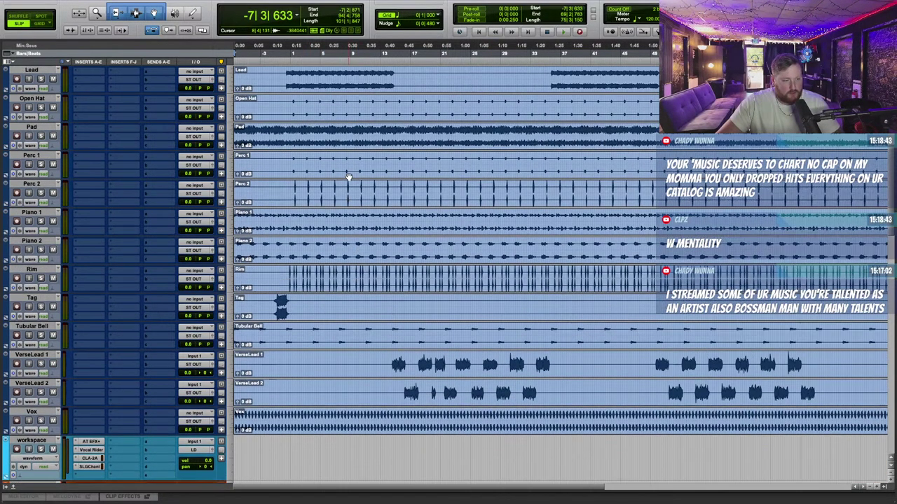
scroll(348, 177, down, 4)
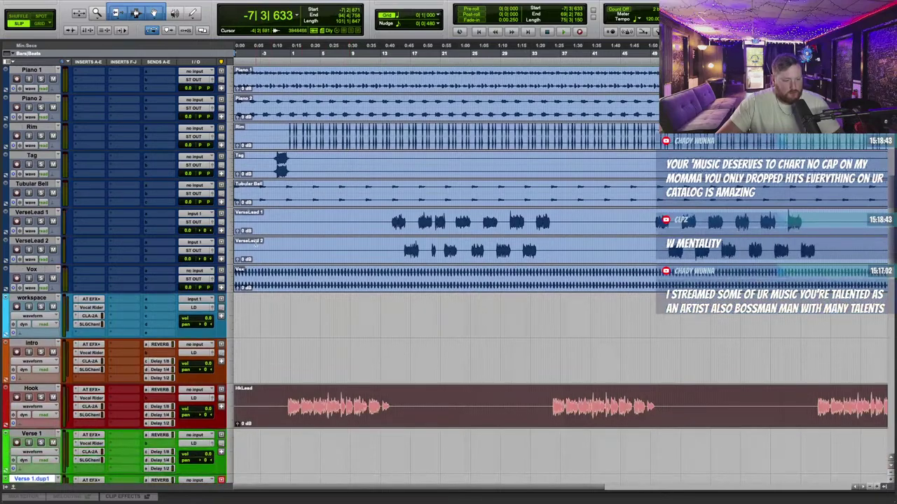
scroll(273, 219, down, 2)
drag(273, 172, 256, 398)
drag(306, 197, 294, 424)
key(r)
Step: Delete the emptied VerseLead 1 and VerseLead 2 stem tracks
scroll(400, 273, down, 2)
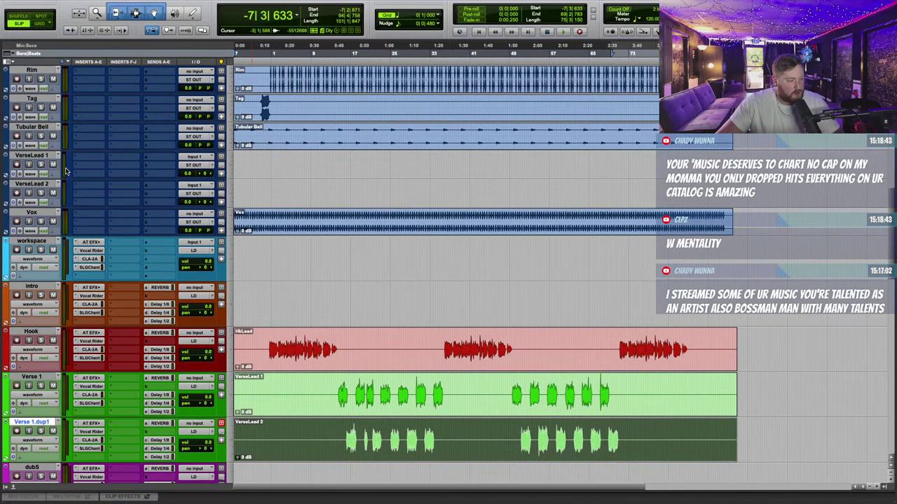
click(44, 157)
shift+click(40, 187)
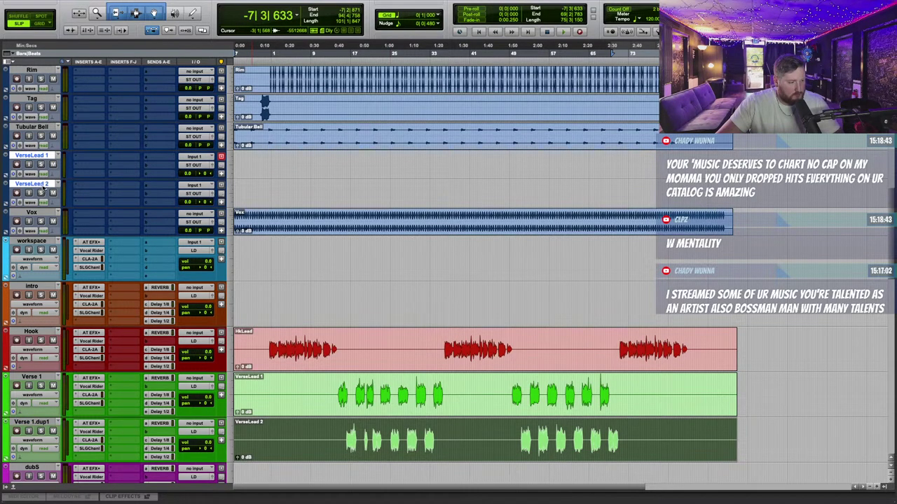
scroll(42, 186, down, 1)
right_click(53, 184)
click(65, 353)
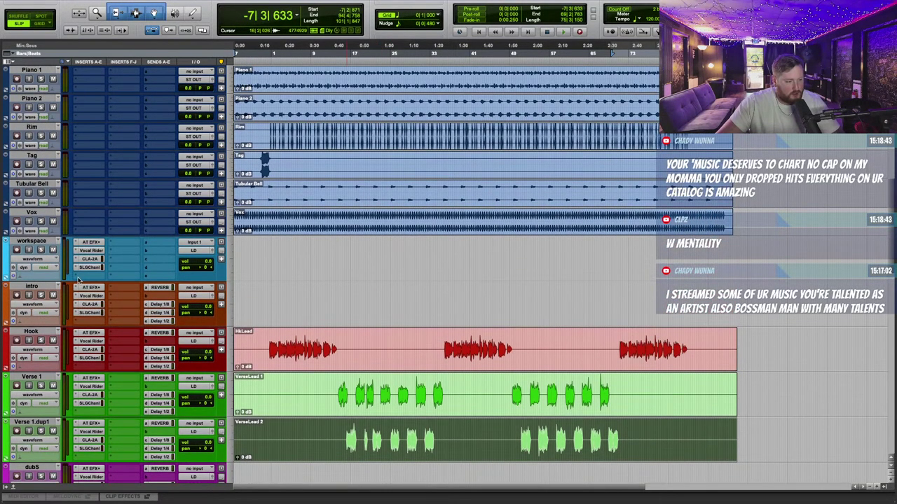
Step: Hide the template's workspace track and make it inactive, and delete the emptied HkLead stem track
right_click(45, 244)
click(70, 252)
scroll(270, 239, up, 6)
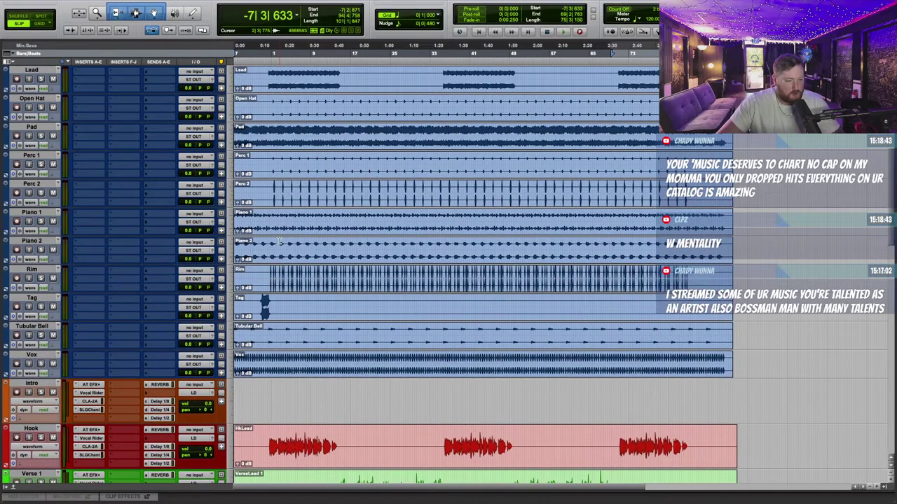
right_click(43, 128)
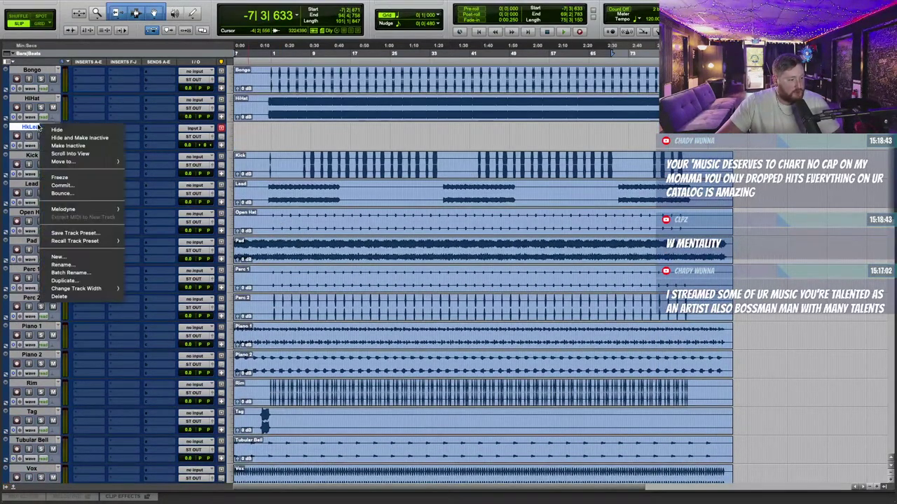
click(69, 296)
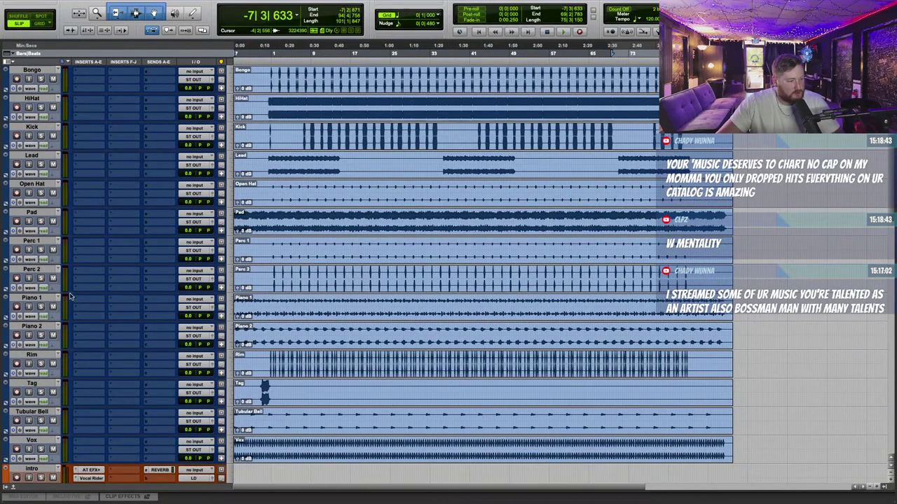
Step: Solo the imported Lead track, audition it from around bar 3, then stop playback and unsolo it
click(41, 164)
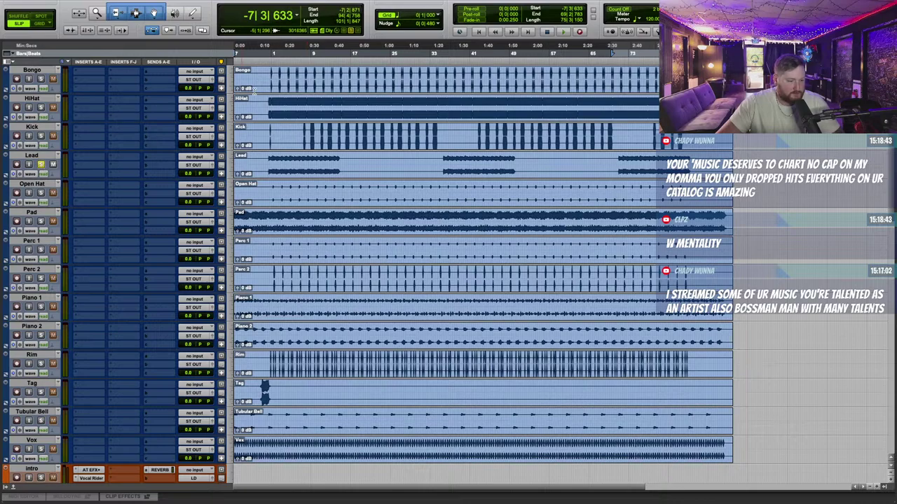
key(space)
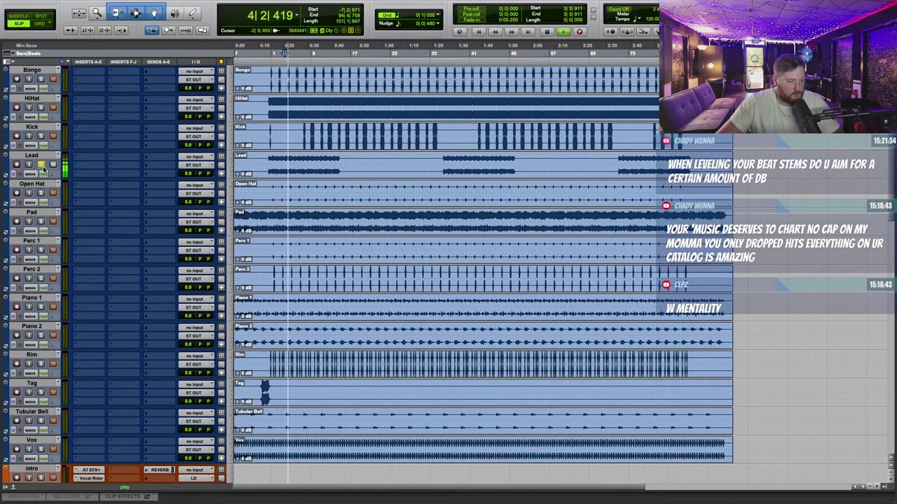
key(space)
click(41, 166)
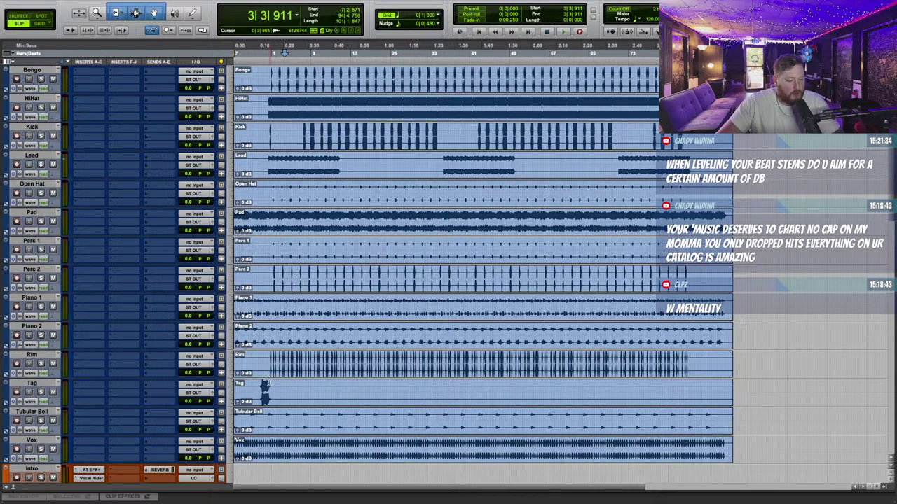
Step: Hide and make inactive the unused intro, dubS and adlibs template tracks
scroll(332, 361, up, 5)
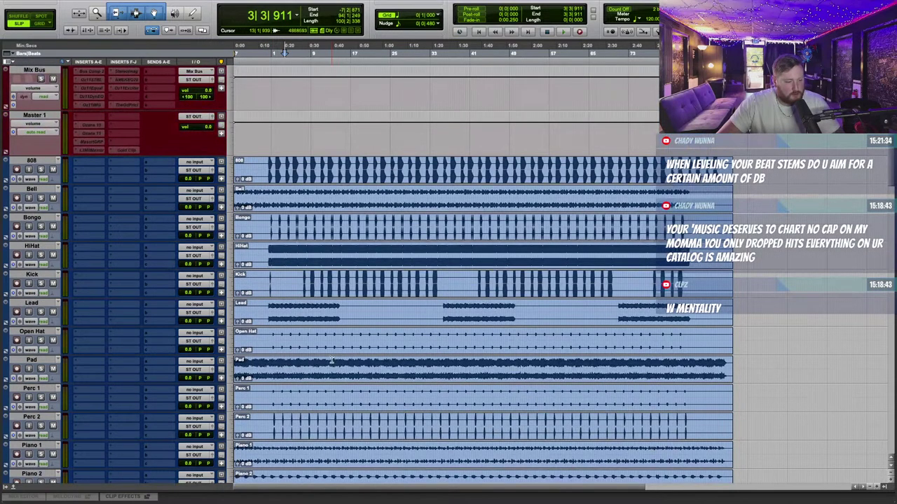
scroll(326, 324, down, 10)
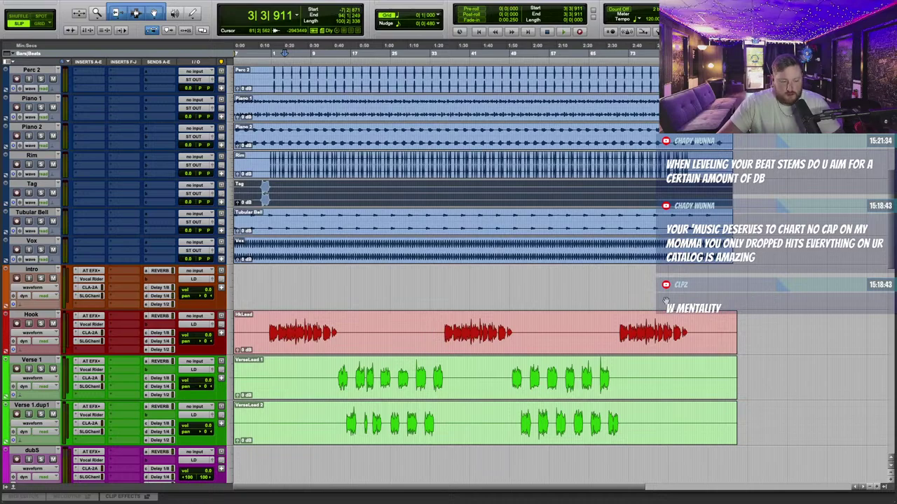
right_click(47, 270)
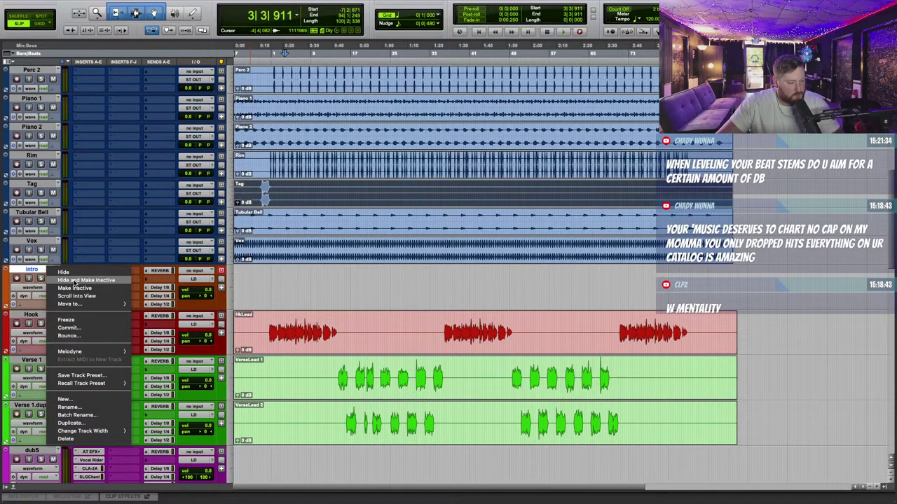
click(74, 281)
scroll(214, 286, down, 3)
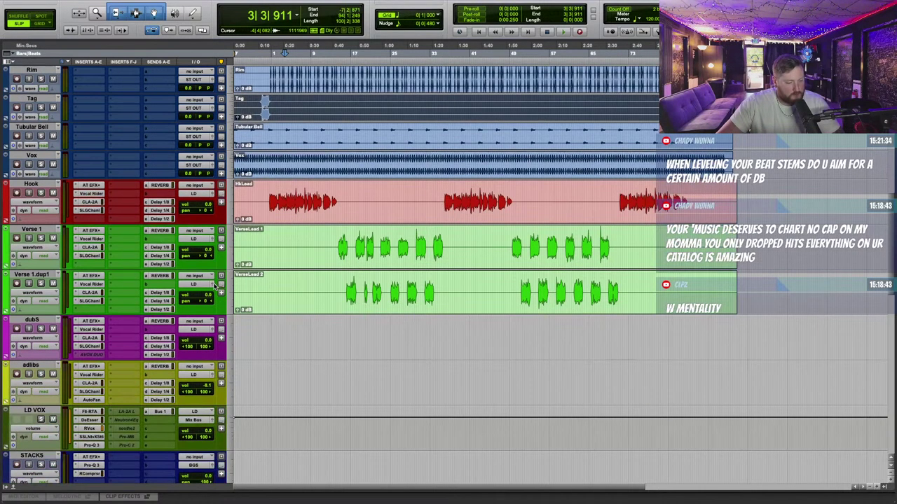
right_click(50, 325)
click(63, 333)
right_click(48, 320)
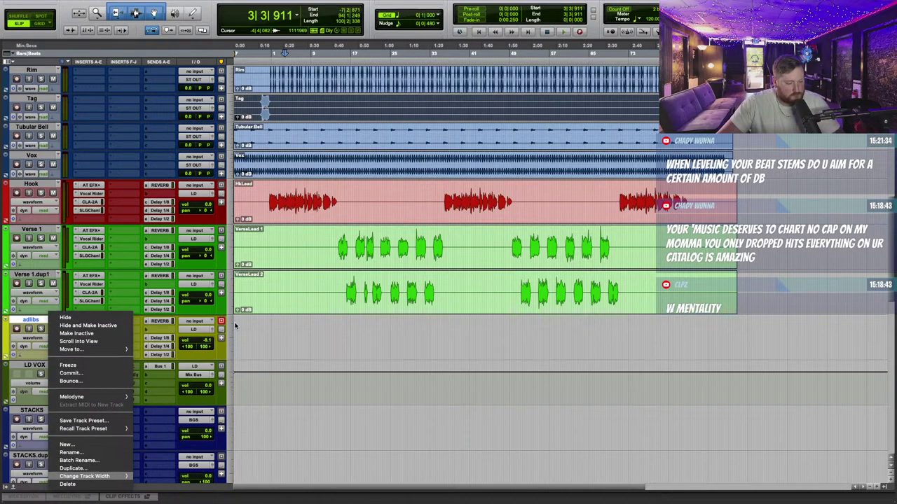
click(98, 326)
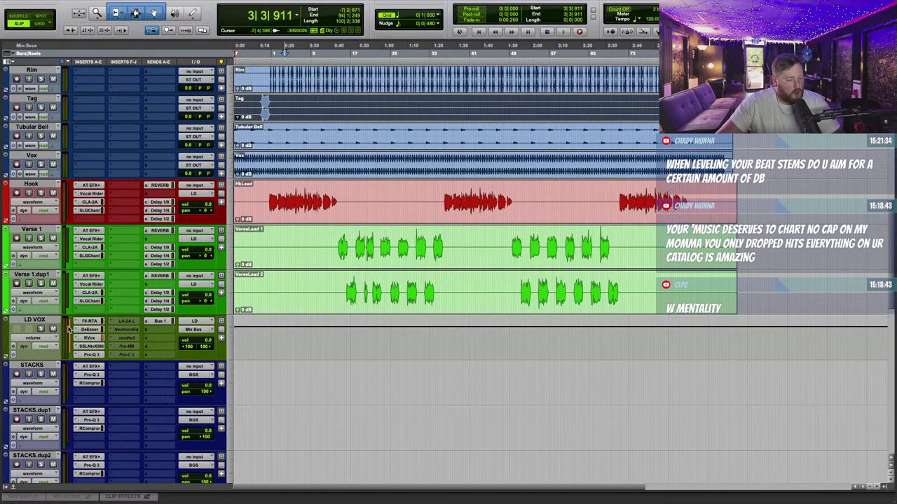
Step: Route the outputs of all beat stems from 808 through Vox to a new stereo aux input track named ALL BEAT
scroll(376, 288, up, 10)
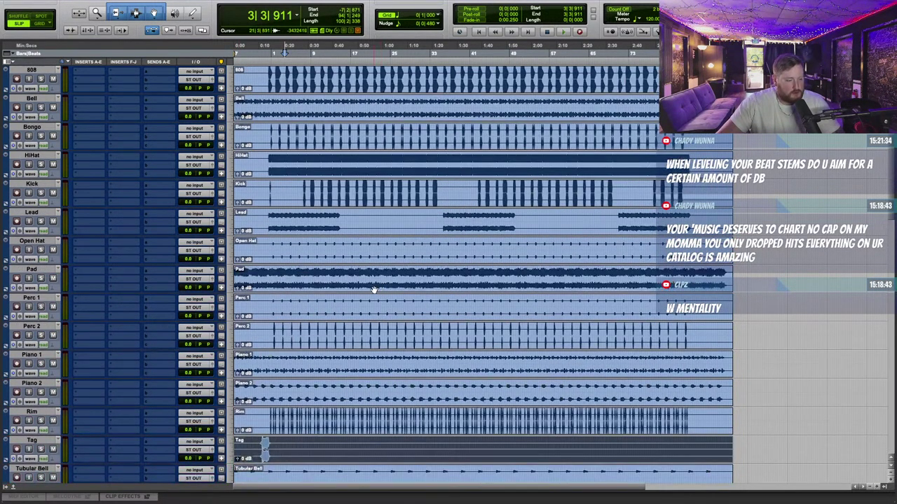
scroll(376, 288, down, 1)
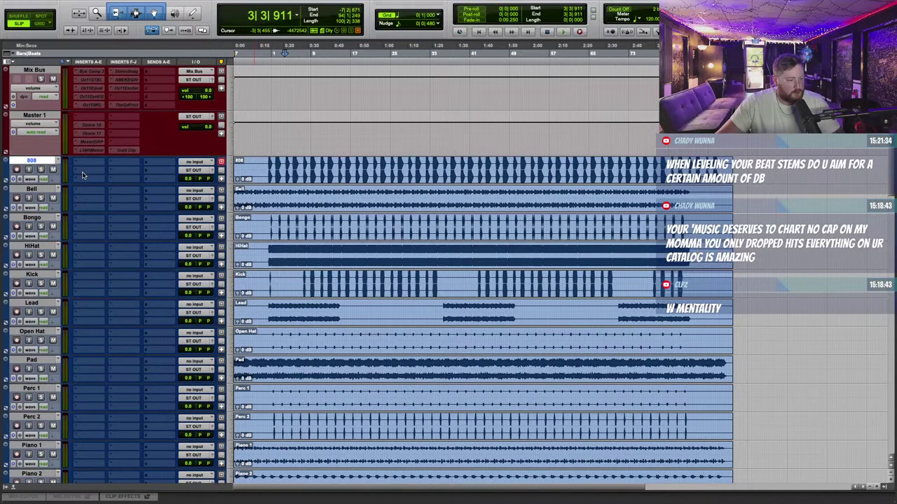
scroll(30, 351, down, 10)
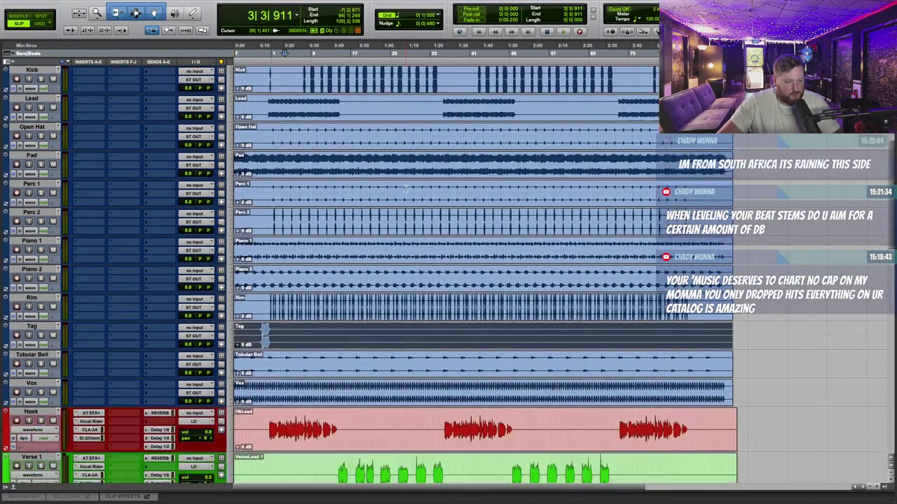
shift+click(54, 328)
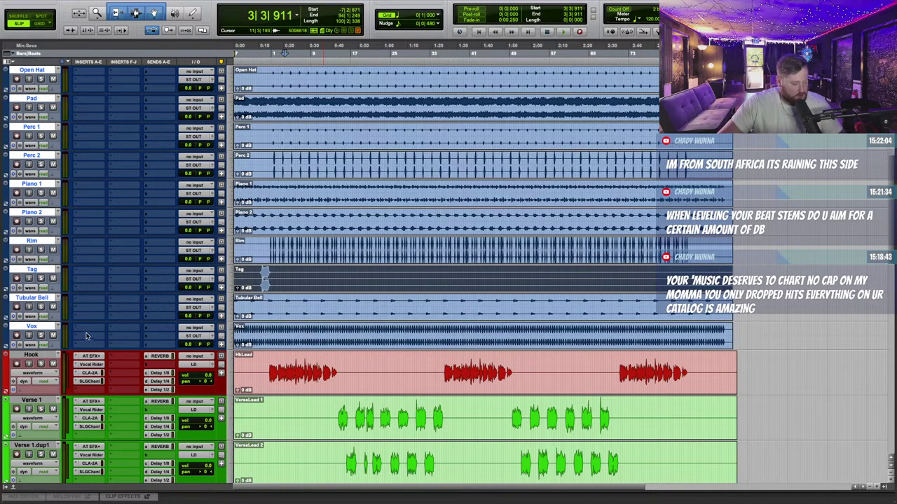
click(196, 336)
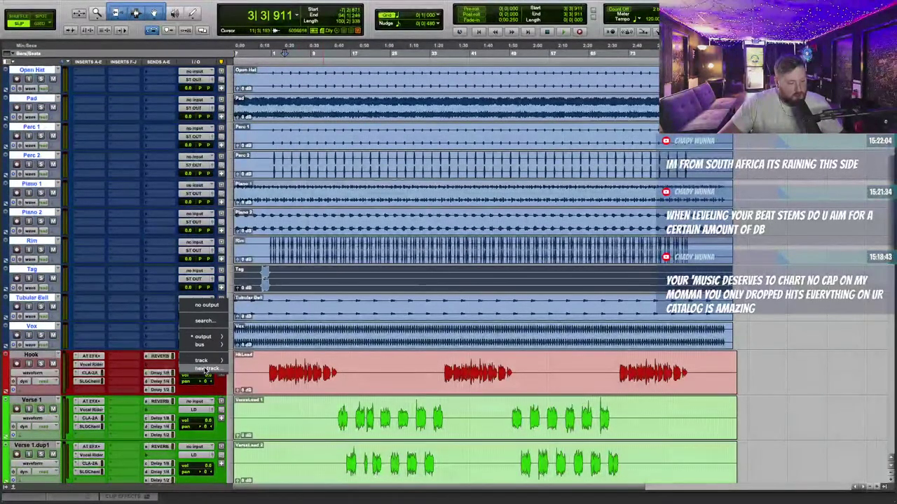
click(206, 370)
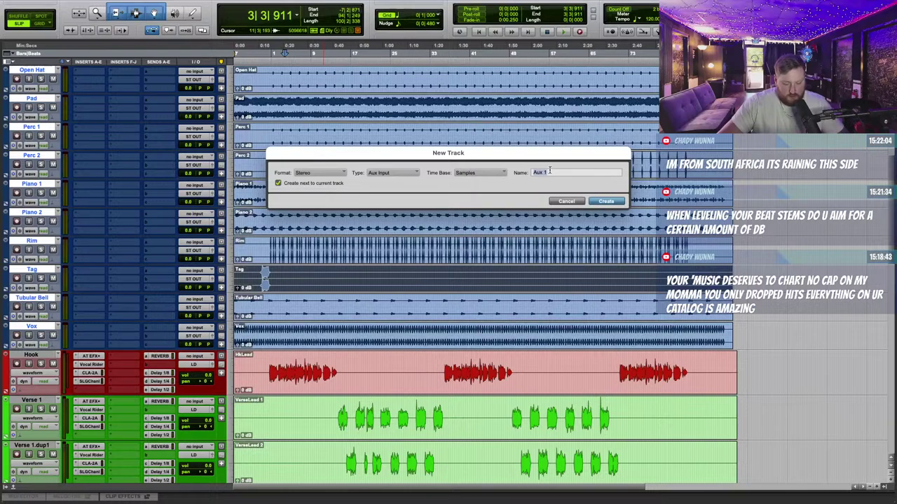
text(AL)
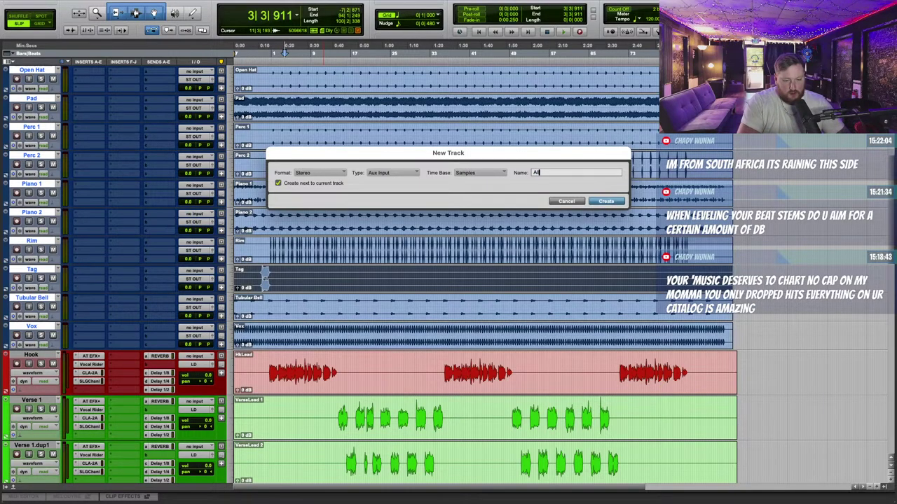
text(L)
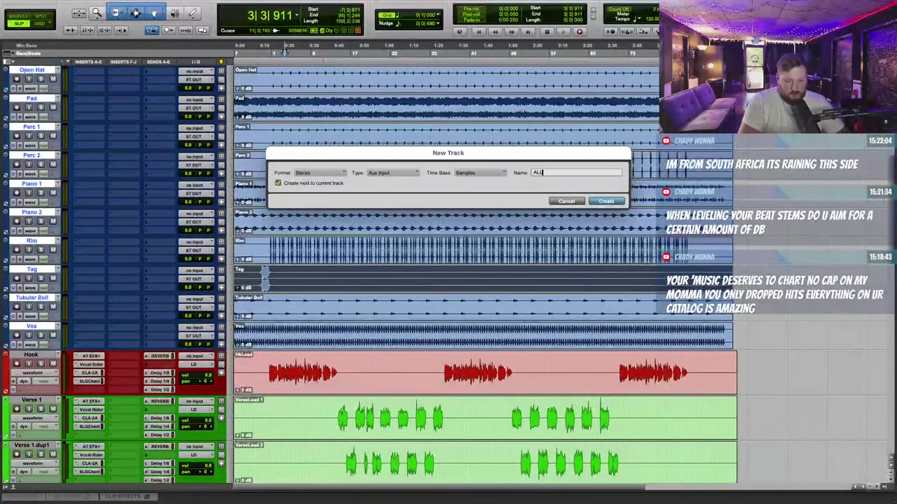
text( BEAT)
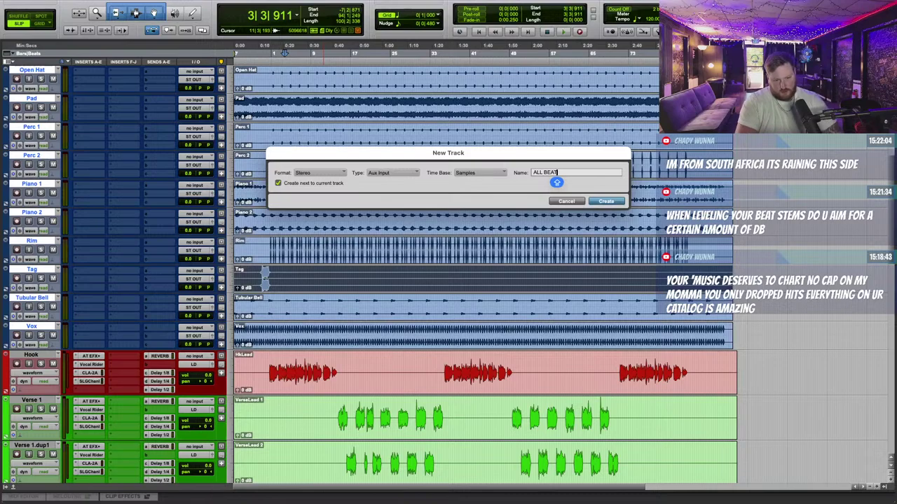
key(Return)
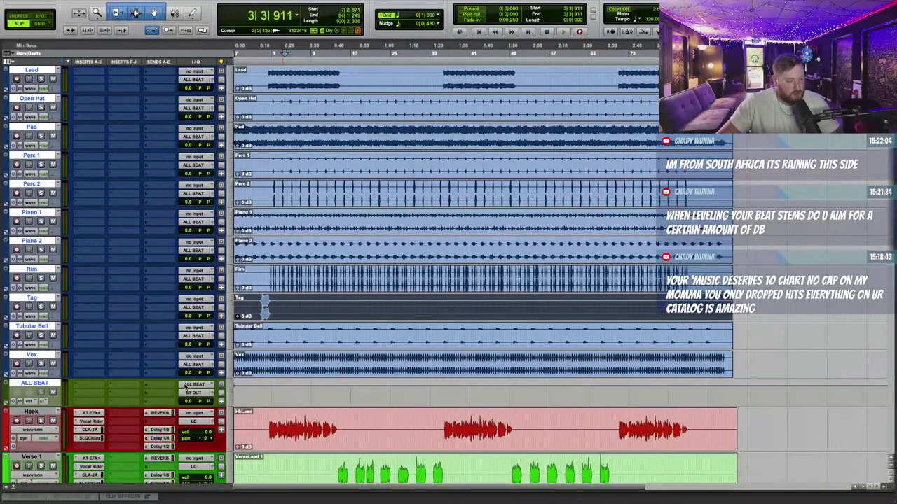
Step: Increase the ALL BEAT aux track's height and lower its volume to -18.5 dB
drag(204, 408, 210, 425)
scroll(807, 172, down, 2)
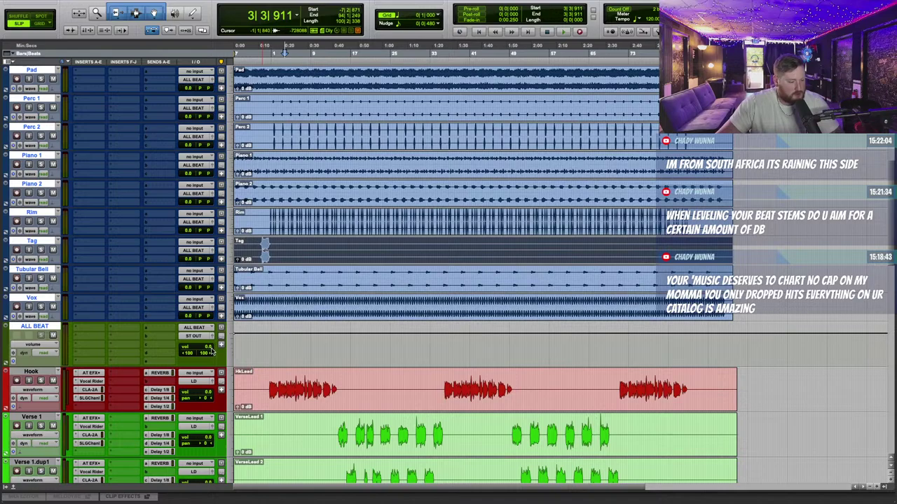
drag(211, 351, 230, 365)
Step: Bypass the insert plug-ins on the Hook, Verse 1, Verse 1.dup1 and LD VOX tracks, closing the opened F6-RTA window
scroll(455, 288, down, 5)
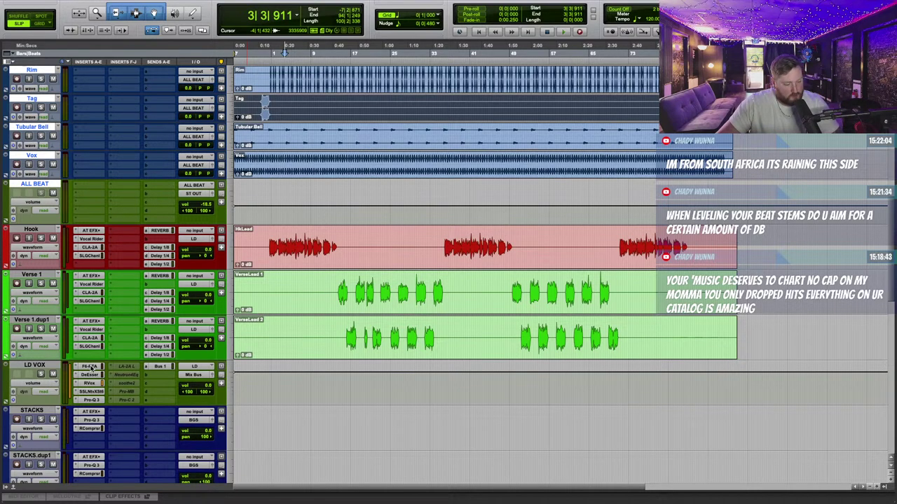
click(90, 367)
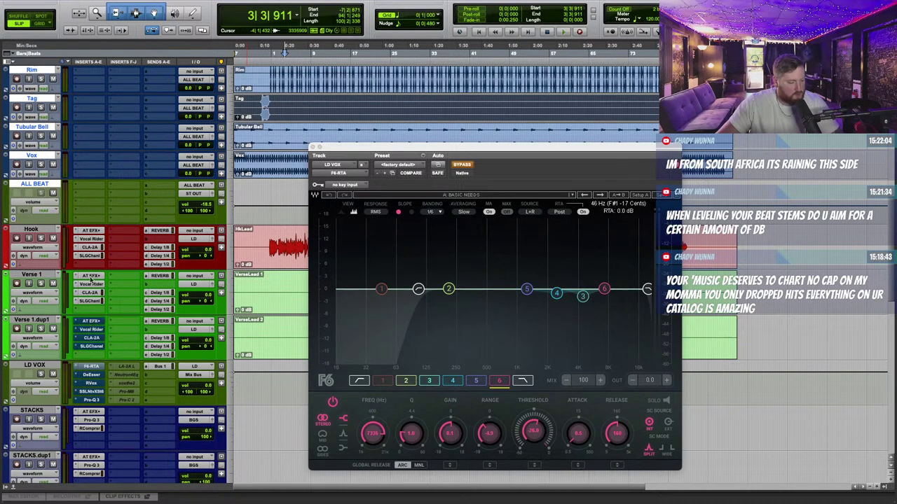
click(313, 148)
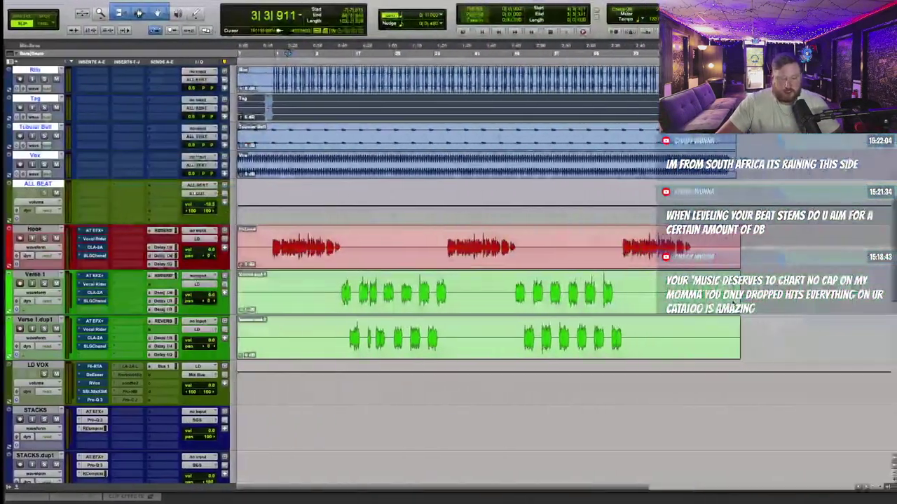
Step: Set the session tempo to 136 BPM
click(651, 20)
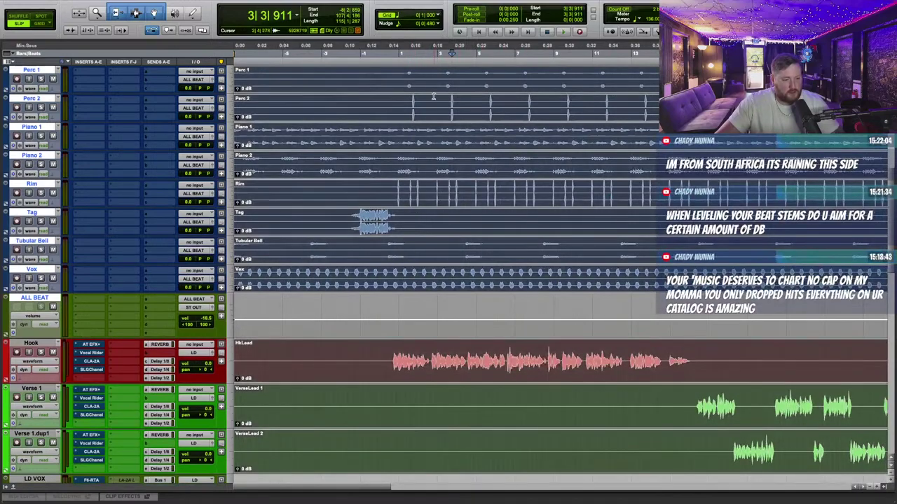
Step: Play the beat stems around bar 1 and examine the first 808 hit against the bar grid
key(space)
key(t)
key(t)
key(t)
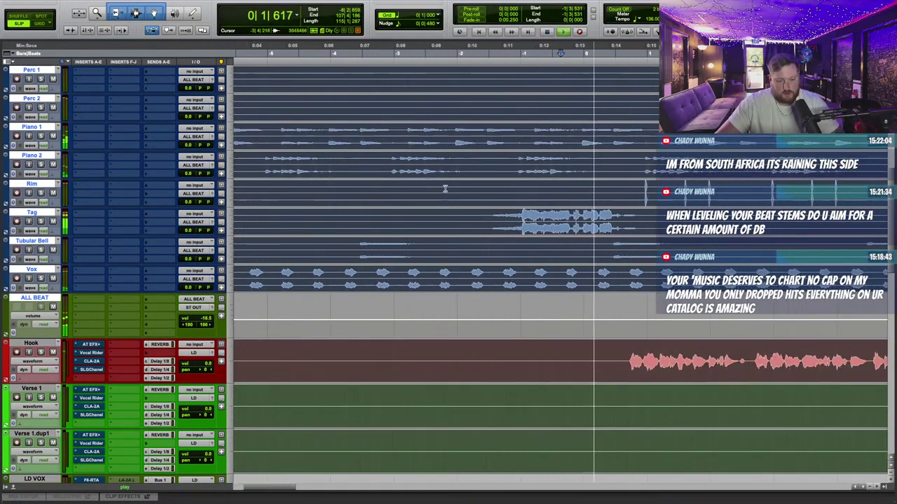
scroll(448, 196, right, 3)
scroll(455, 205, down, 1)
click(333, 54)
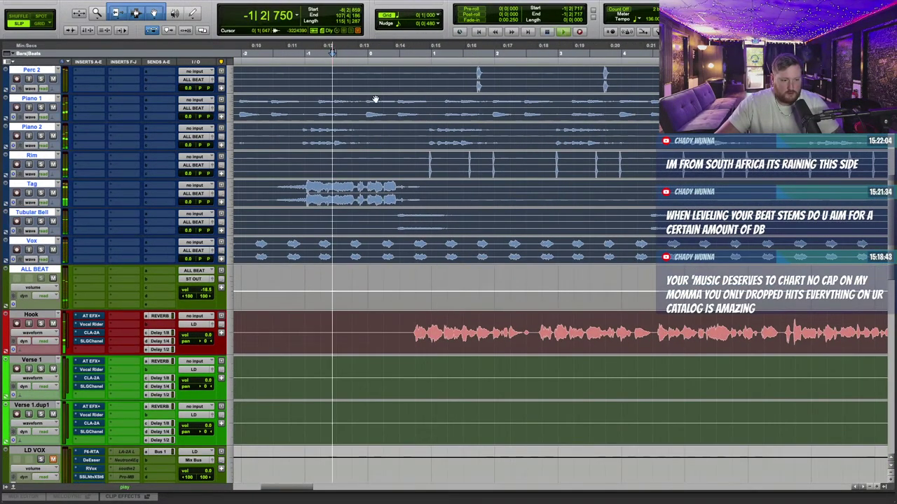
scroll(414, 162, up, 8)
key(t)
key(t)
key(t)
scroll(448, 181, right, 4)
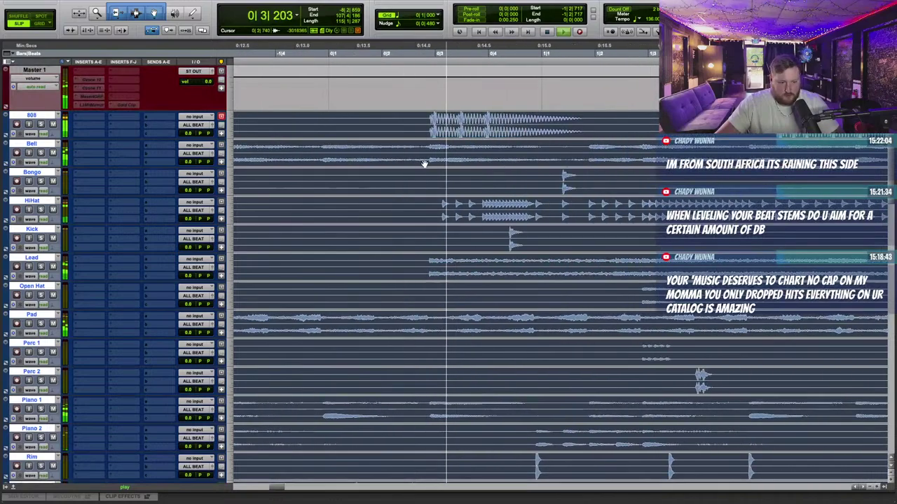
key(t)
scroll(431, 150, right, 1)
drag(325, 136, 471, 118)
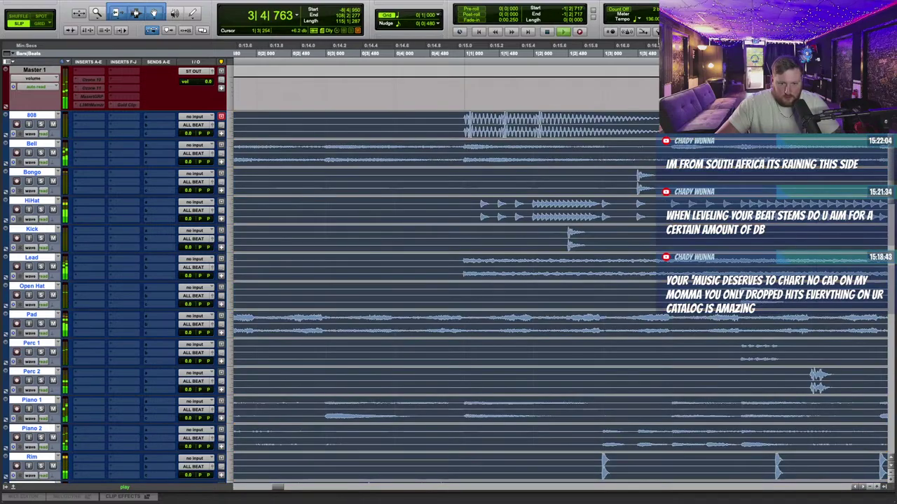
Step: Turn on the metronome and shift all clips slightly later so the Rim hit starts at 1|3|000
click(627, 33)
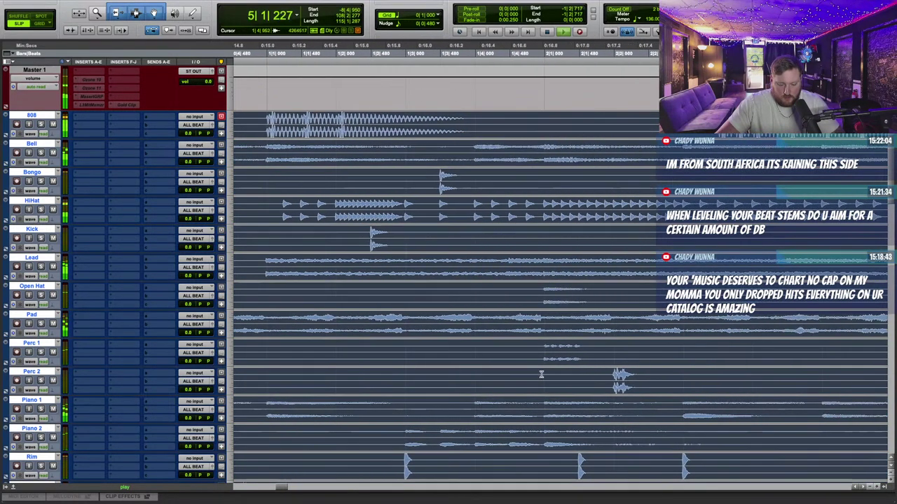
scroll(482, 379, down, 2)
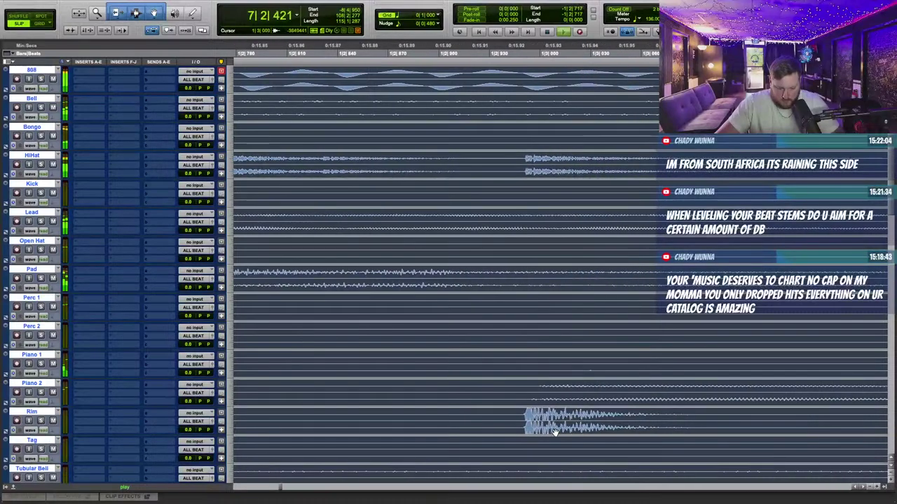
key(ctrl+a)
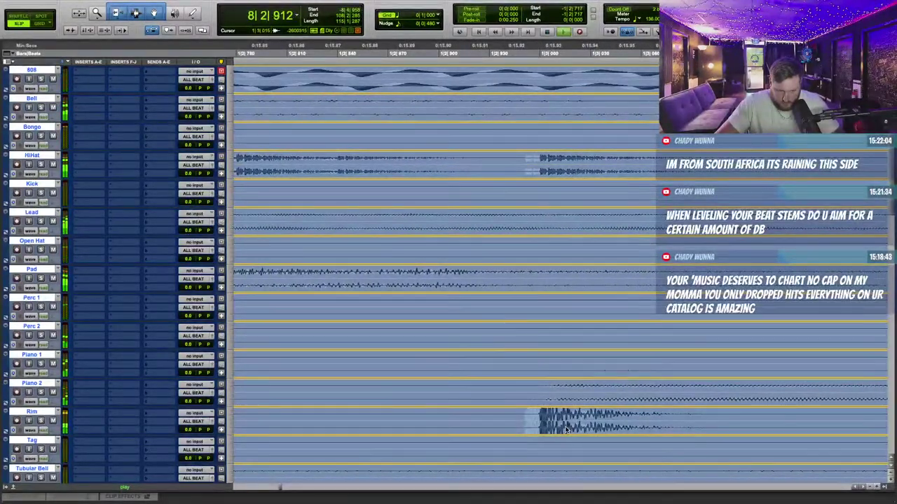
click(566, 431)
scroll(566, 427, down, 6)
scroll(482, 348, down, 5)
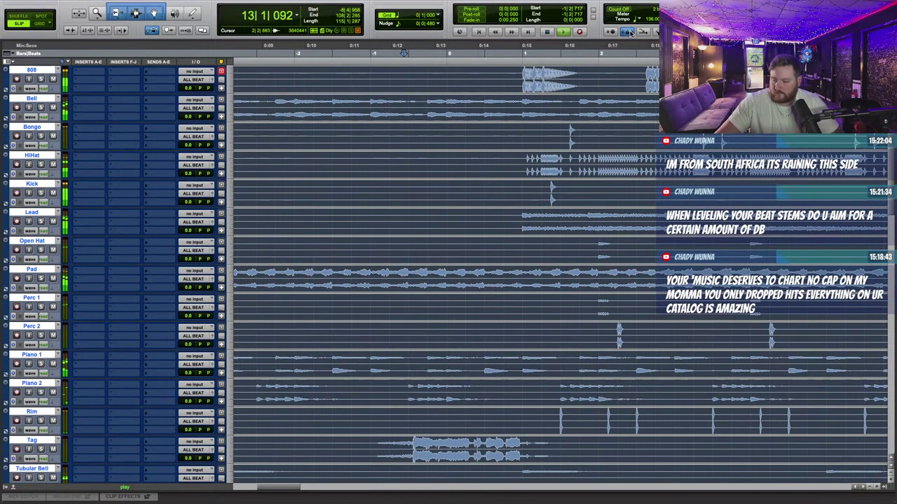
key(space)
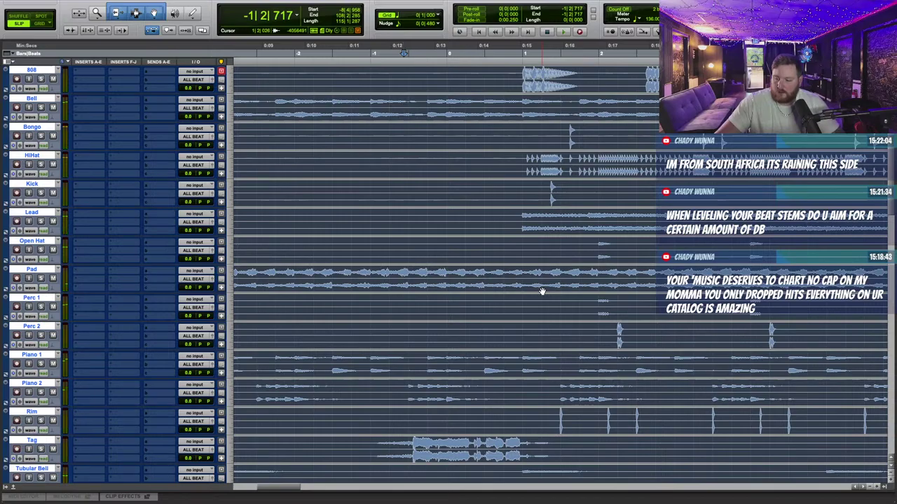
Step: Play the session from shortly before the Hook entry to hear the vocal against the beat
key(r)
key(r)
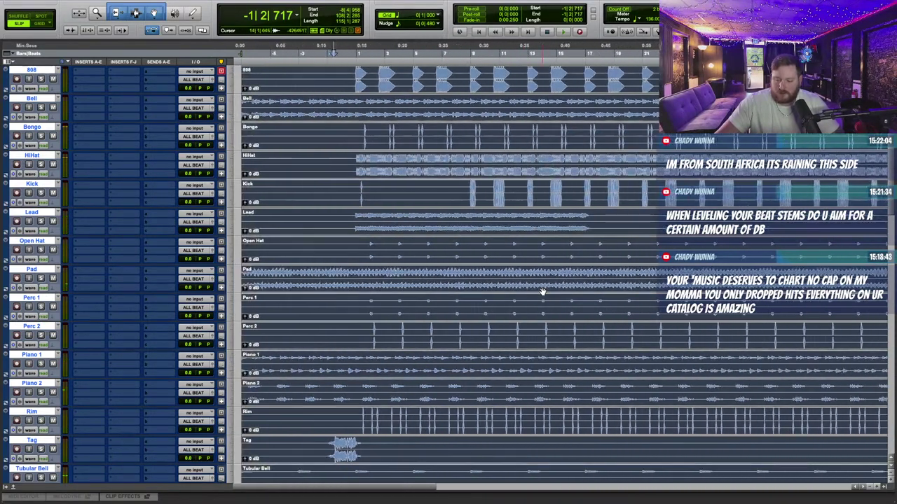
scroll(356, 317, down, 10)
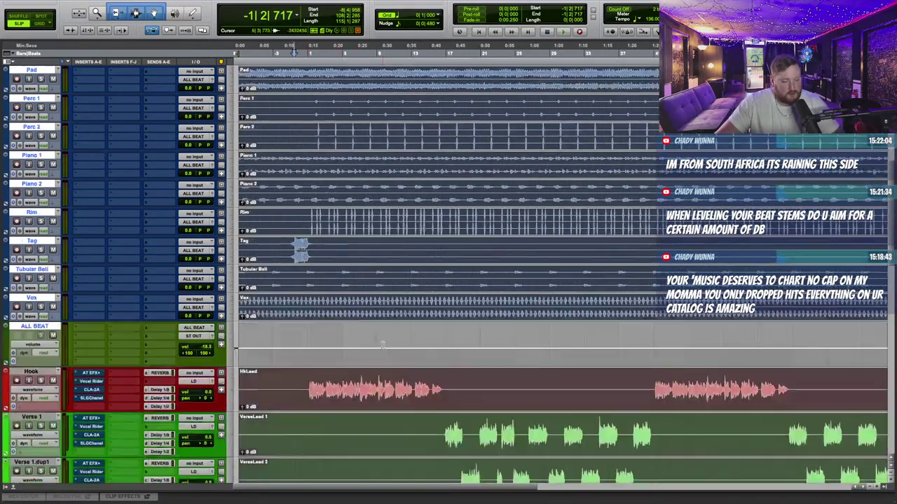
key(r)
key(ctrl+a)
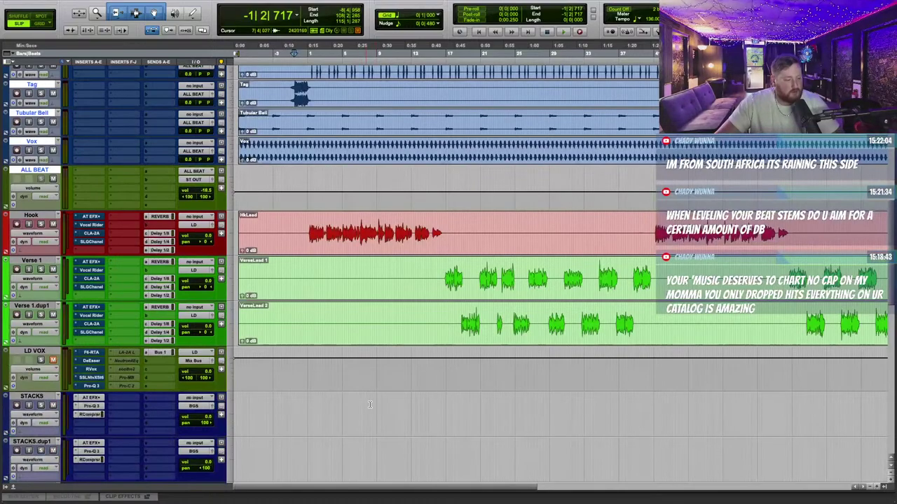
key(t)
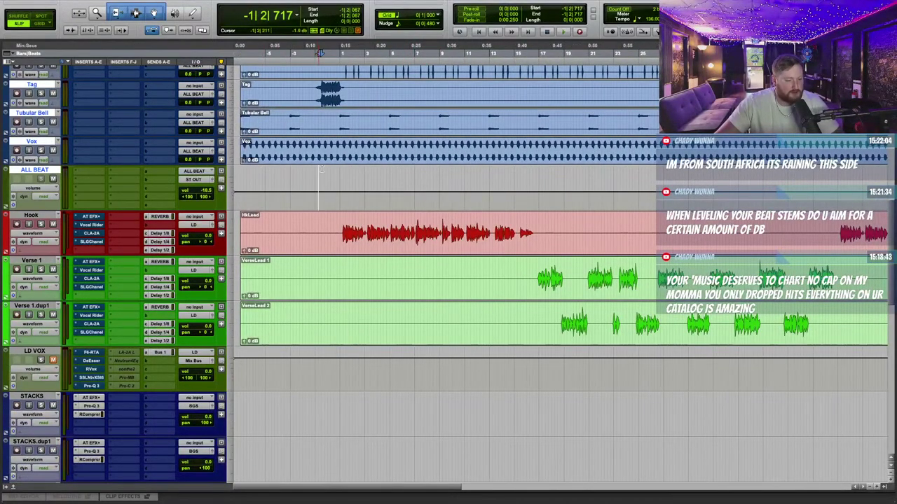
click(314, 53)
key(space)
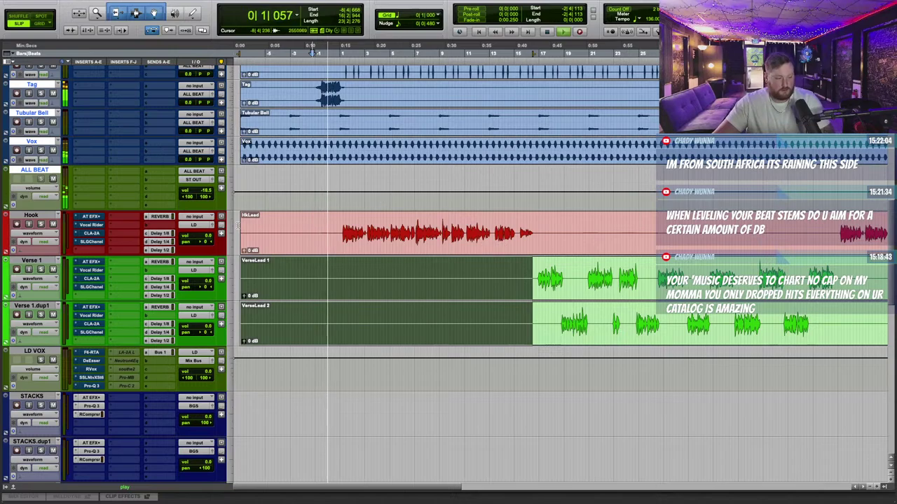
key(t)
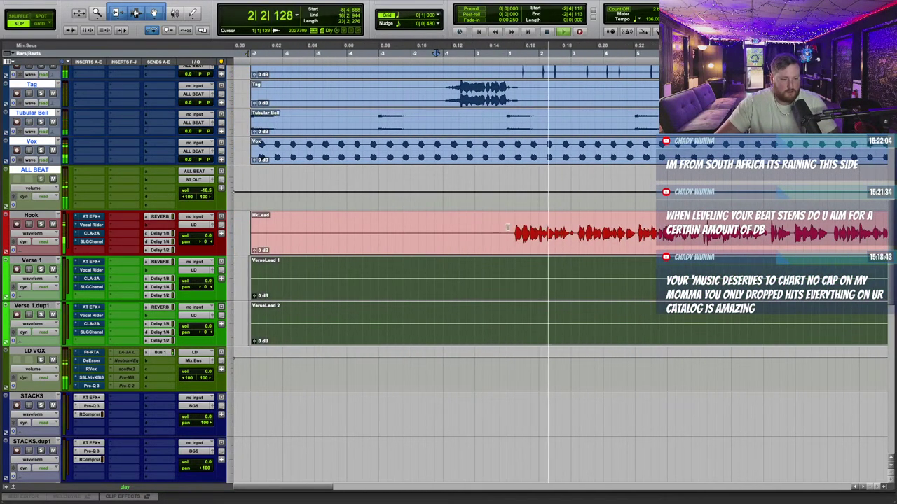
key(t)
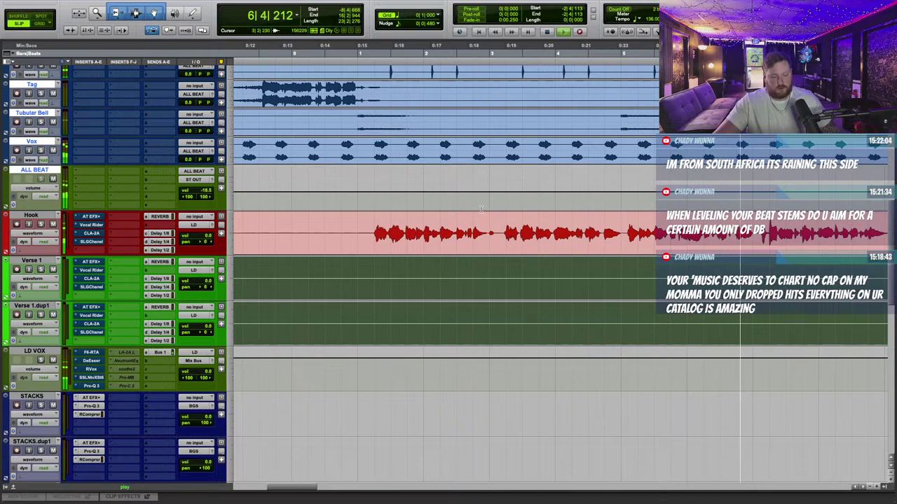
Step: Lower the ALL BEAT aux track's volume to -22.8 dB and replay the Hook from bar 1
drag(208, 190, 210, 193)
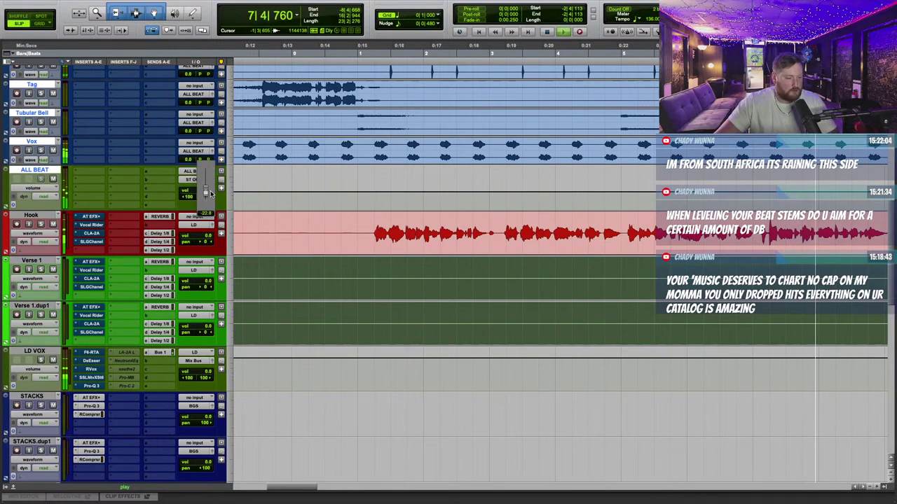
click(365, 50)
key(t)
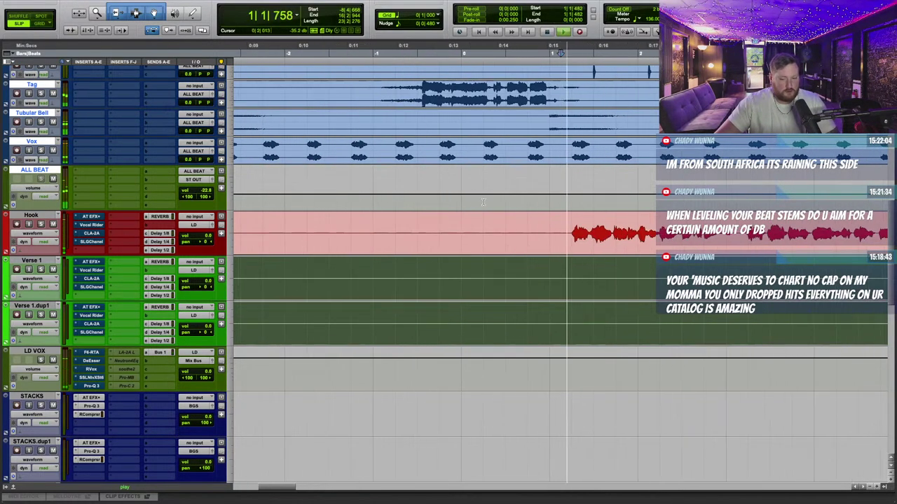
scroll(400, 225, right, 3)
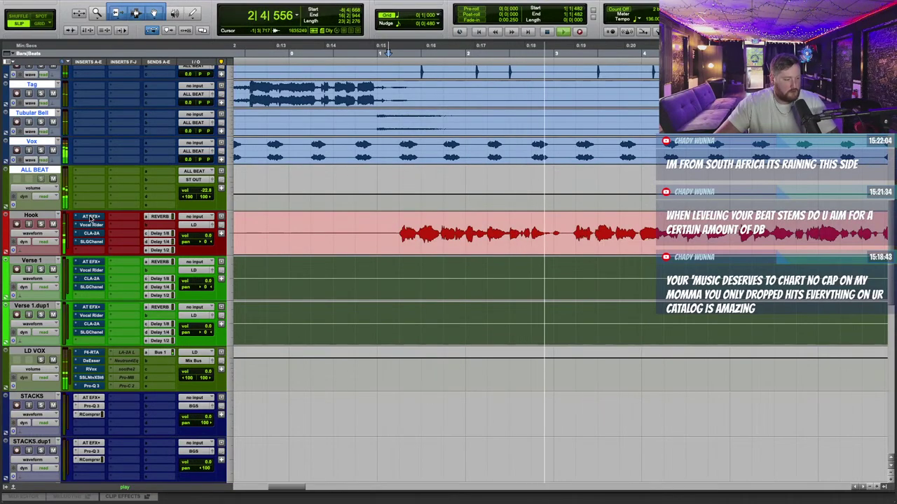
Step: Move the Hook track's Vocal Rider into the AT EFX+ slot, activate it and widen its range to 11.9
click(90, 224)
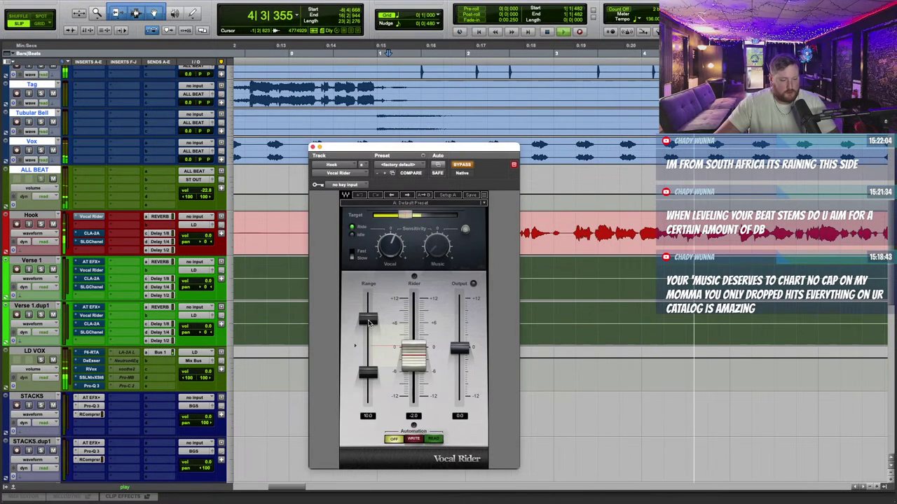
click(368, 318)
drag(367, 319, 368, 317)
drag(367, 373, 368, 379)
Step: Raise the target level of the Hook's Vocal Rider and fine-tune it during playback
drag(409, 217, 428, 217)
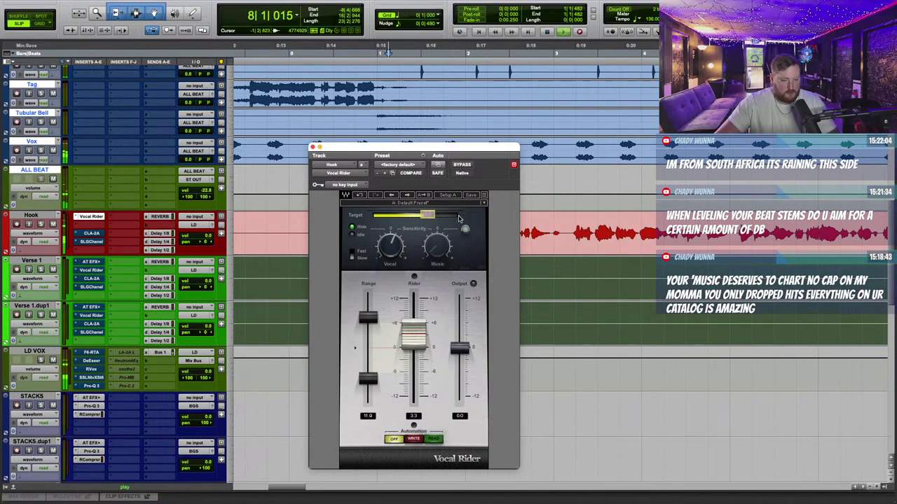
drag(434, 215, 432, 216)
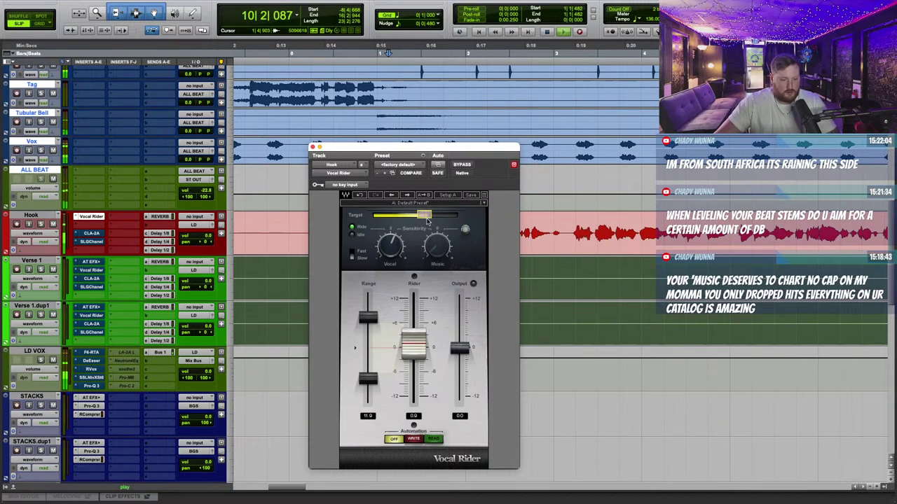
mouse_move(424, 216)
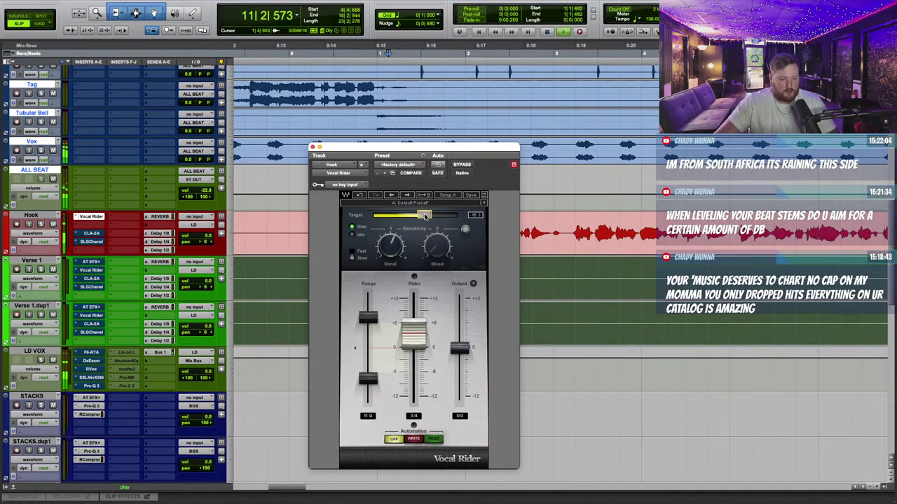
drag(425, 216, 422, 216)
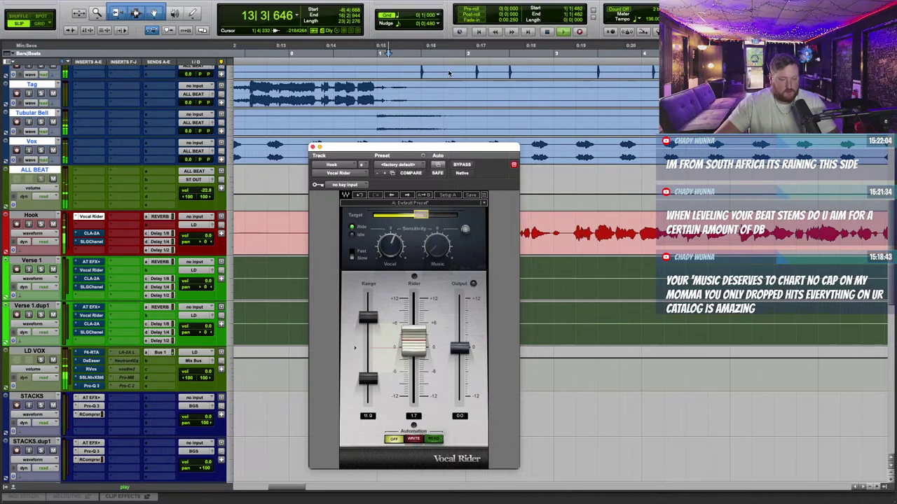
mouse_move(423, 216)
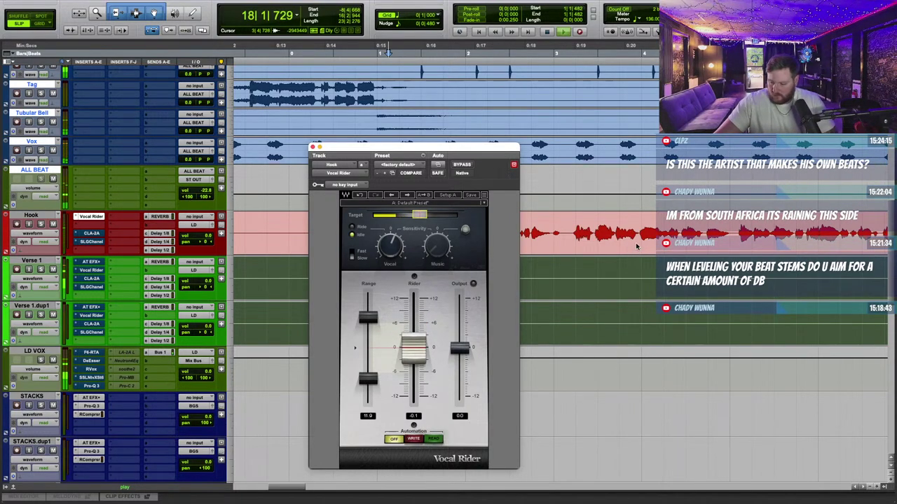
Step: Replay the Hook from just before bar 1 and watch how its Vocal Rider follows the vocal
key(space)
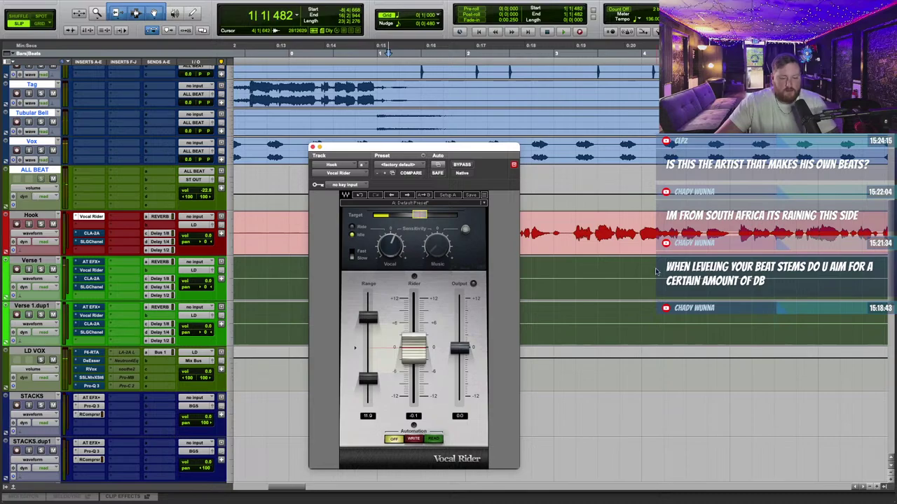
click(372, 52)
drag(424, 148, 417, 212)
key(space)
drag(477, 216, 510, 151)
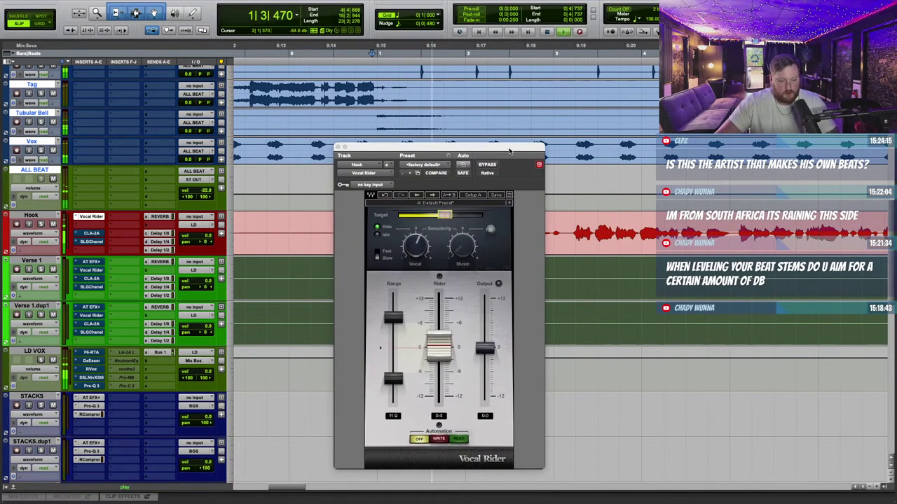
mouse_move(451, 216)
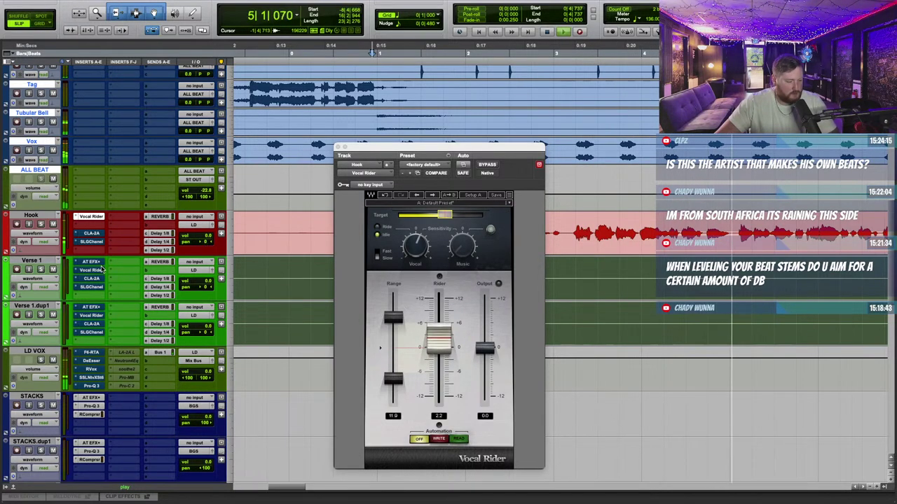
Step: Copy the Hook's Vocal Rider to Verse 1 and Verse 1.dup1, replacing AT EFX+ there, and close the plug-in window
drag(92, 216, 93, 268)
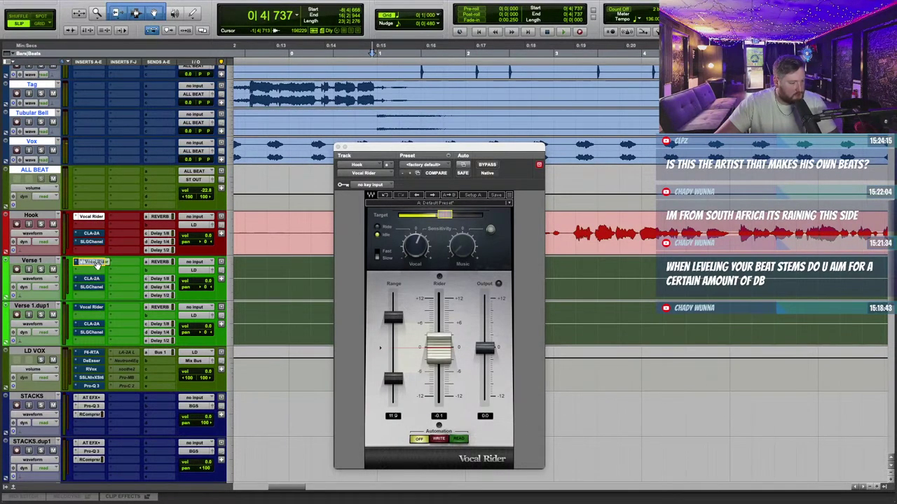
drag(97, 264, 95, 263)
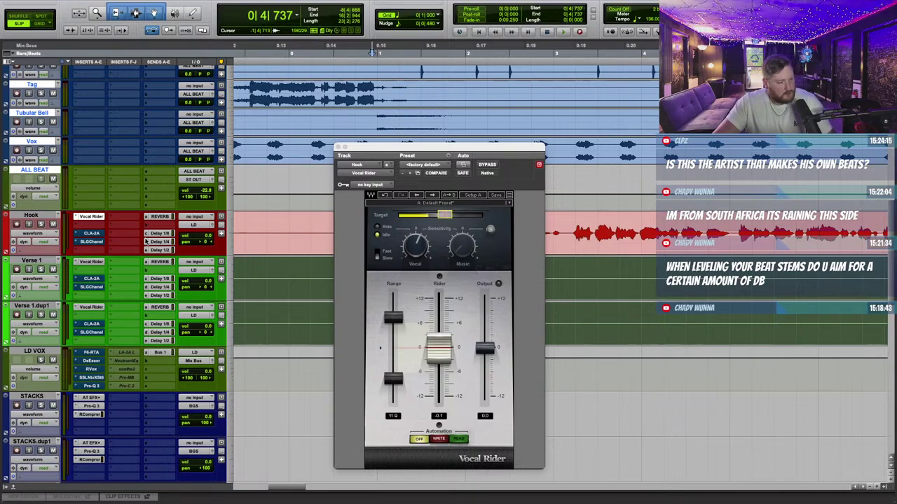
click(91, 217)
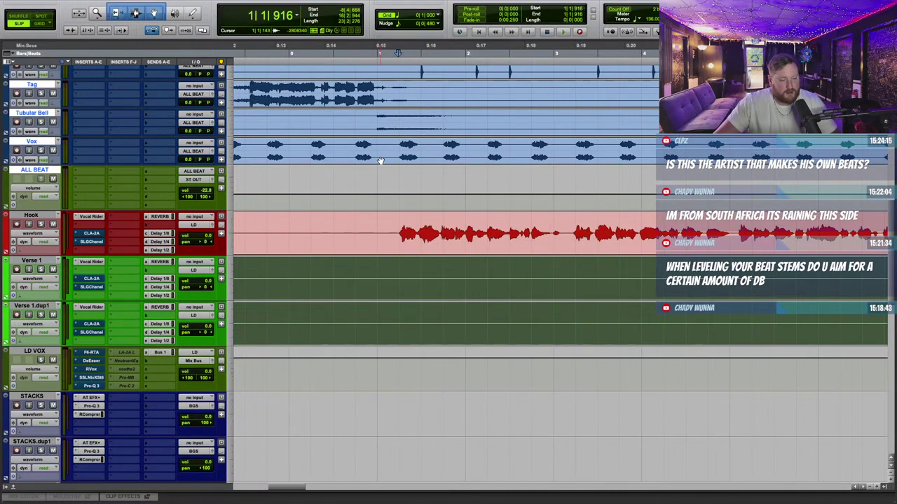
Step: Reopen the Hook's Vocal Rider, check its riding over a short playback, and close its window
click(88, 220)
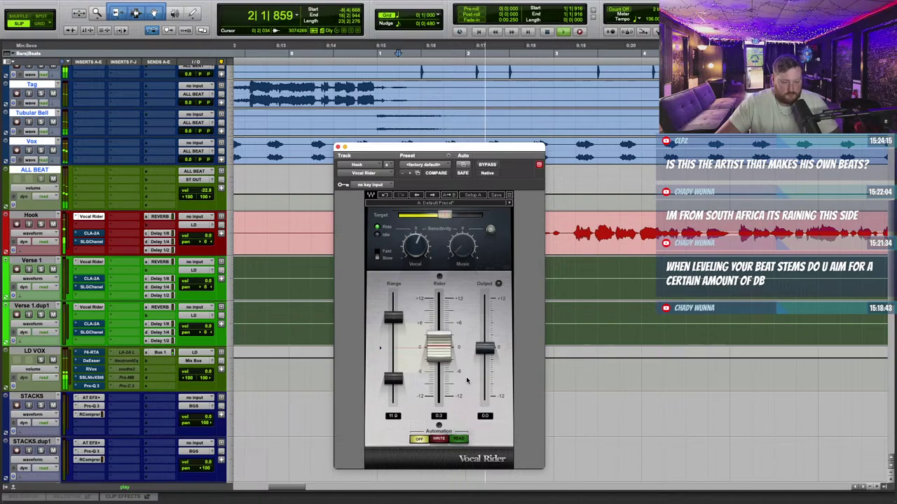
key(space)
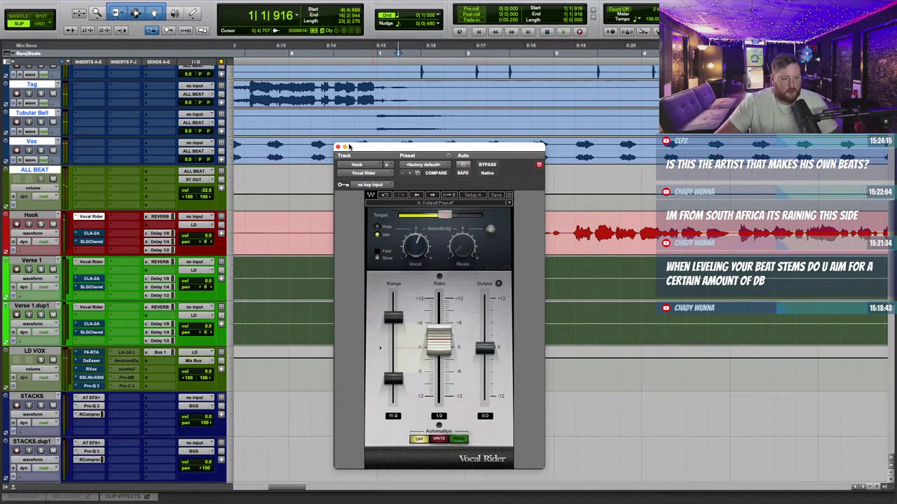
click(338, 148)
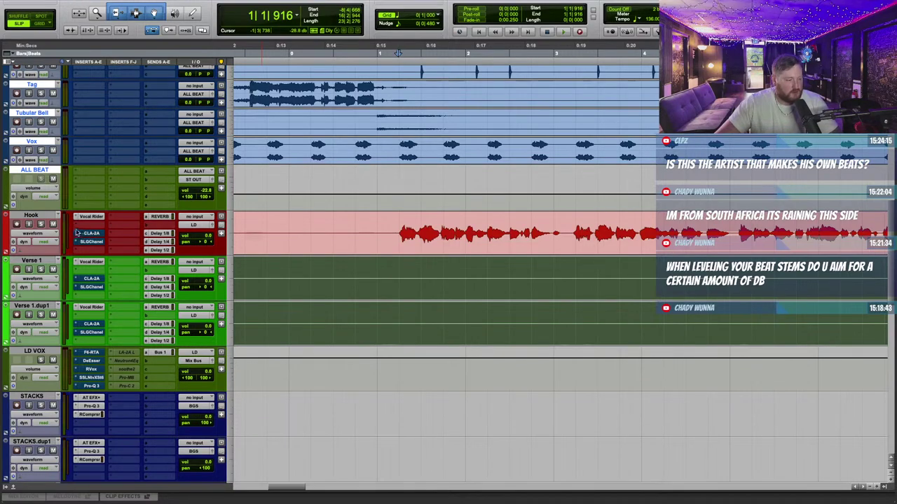
click(90, 194)
click(162, 203)
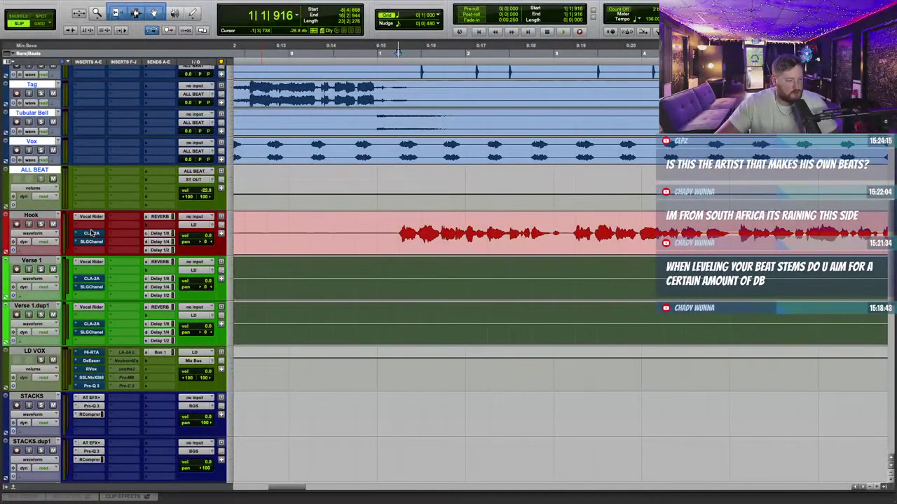
Step: Insert UAD Teletronix LA-2A Legacy (mono) in the Hook's second insert slot, taking the place of its CLA-2A
click(79, 227)
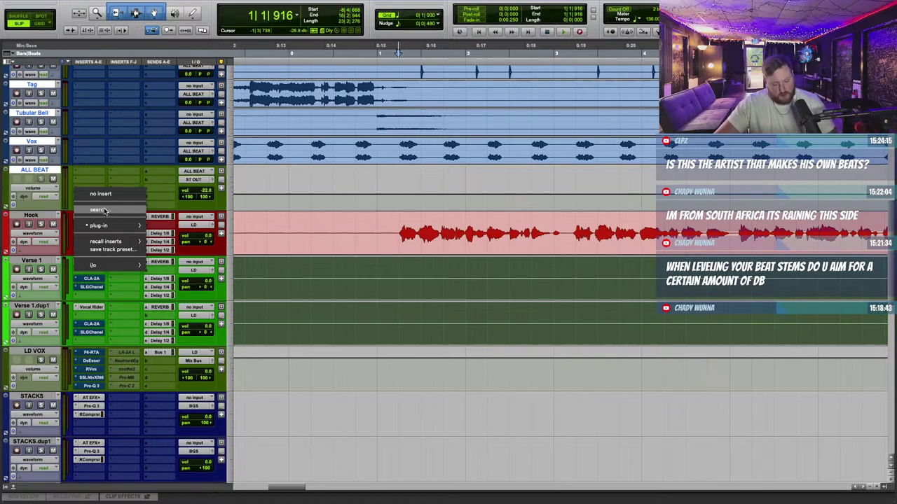
click(103, 211)
text(te)
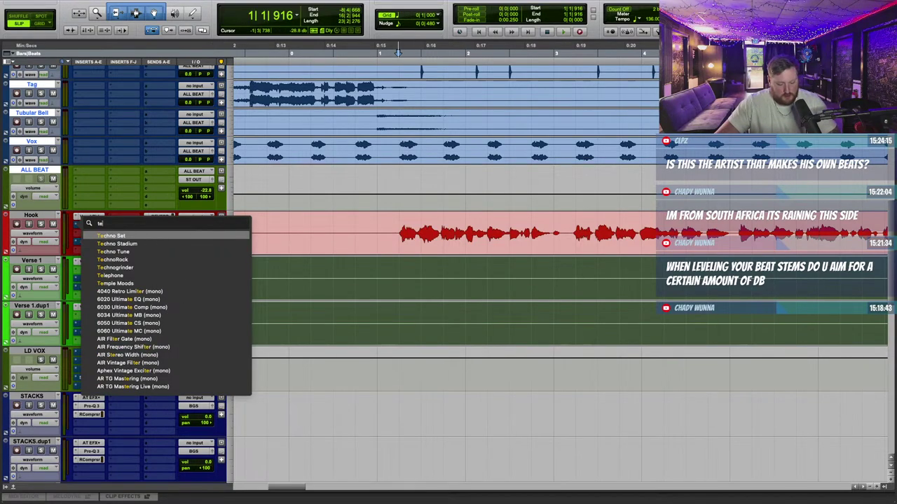
text(la)
key(BackSpace)
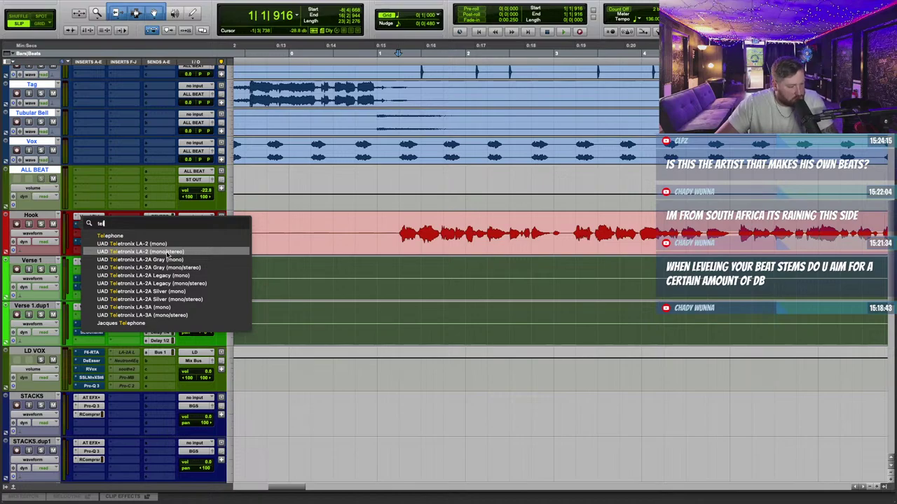
click(167, 276)
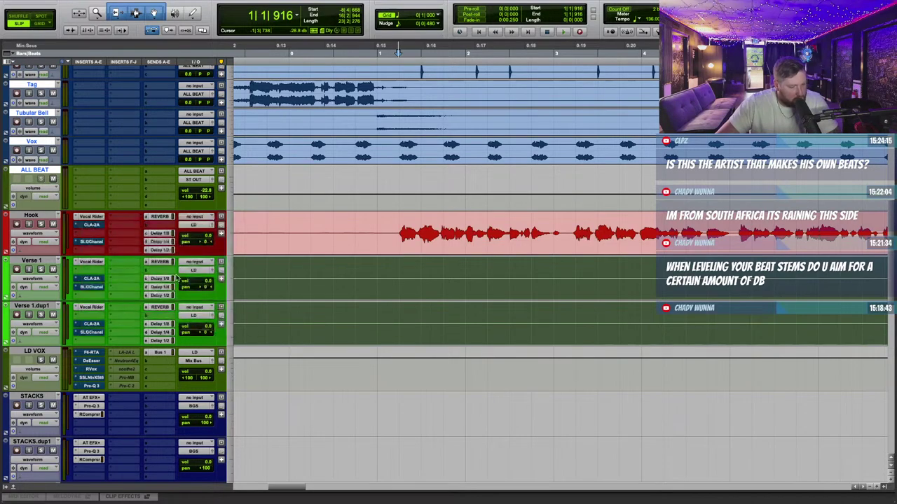
Step: Play the Hook from early in bar 1 and adjust its LA-2A Legacy settings by ear
click(395, 52)
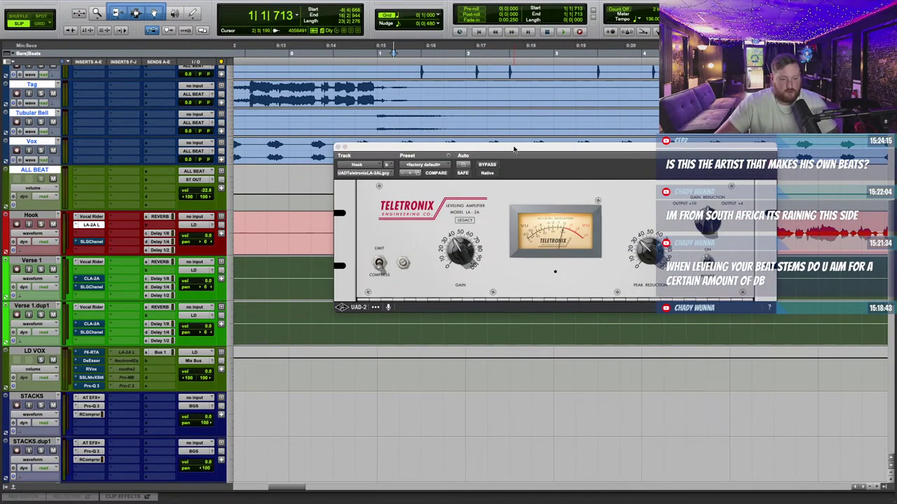
drag(514, 150, 489, 304)
scroll(600, 260, down, 2)
key(space)
key(space)
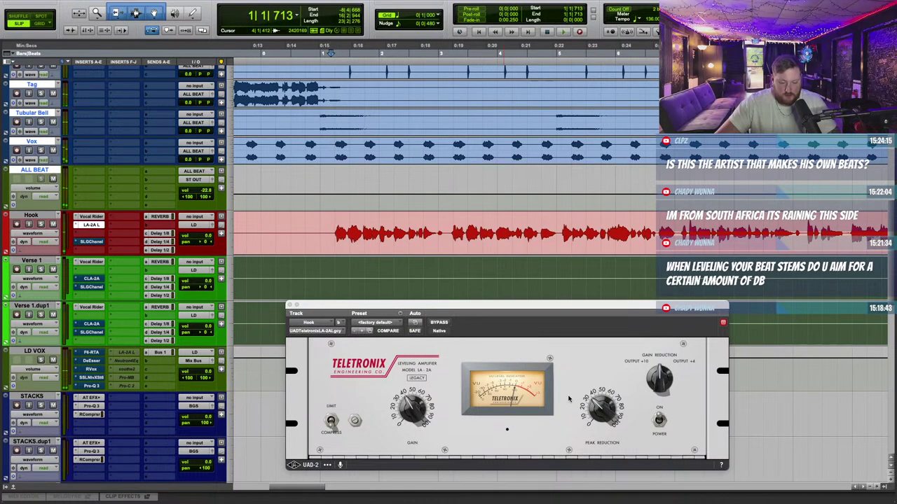
key(space)
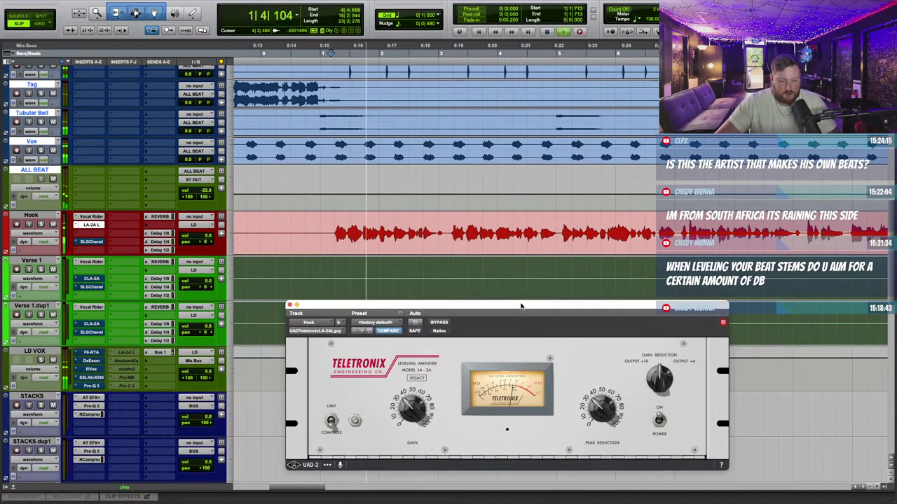
drag(521, 308, 480, 285)
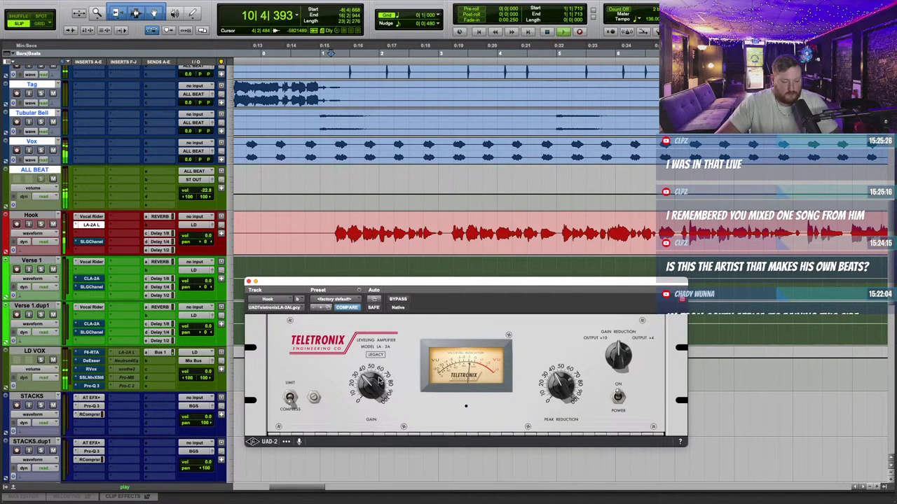
key(space)
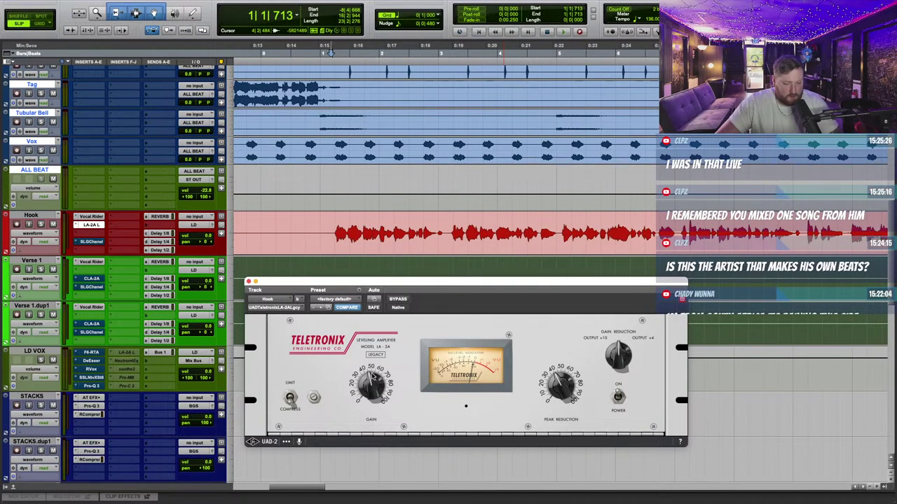
Step: Replay the Hook and compare its vocal with the LA-2A Legacy bypassed and active
key(space)
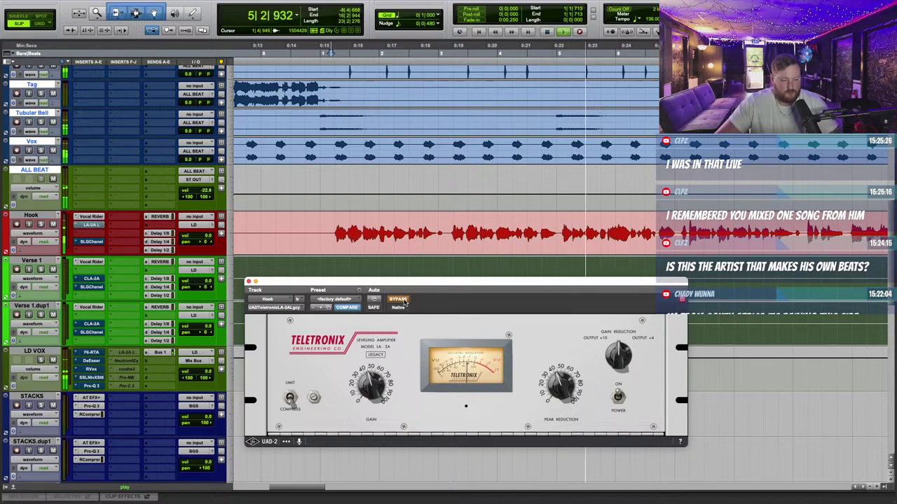
drag(412, 284, 420, 282)
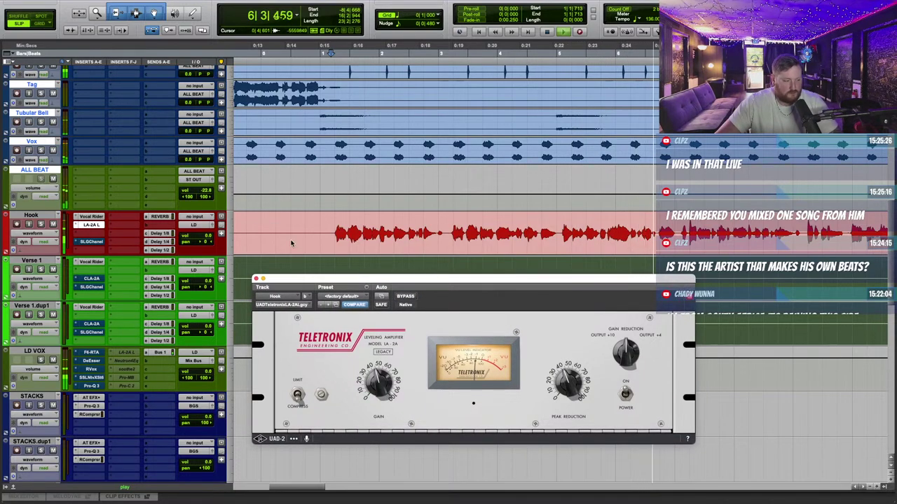
key(space)
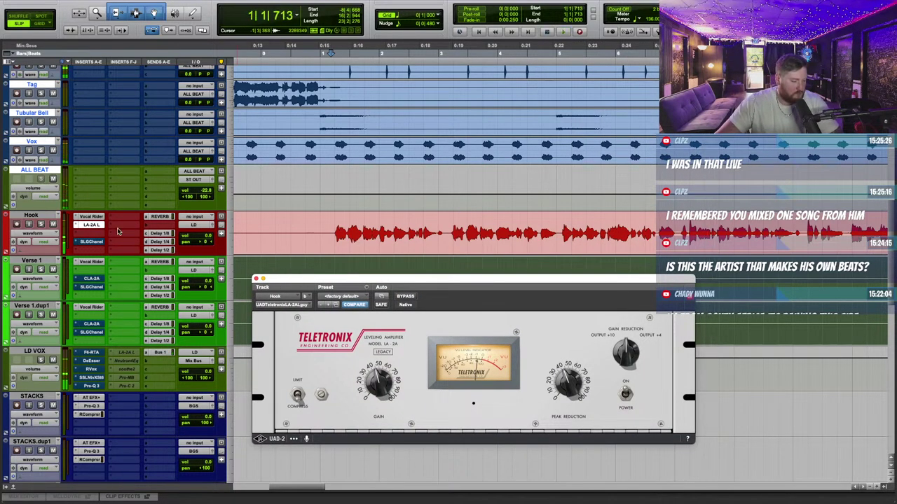
Step: Copy the Hook's LA-2A Legacy to Verse 1 in place of CLA-2A, with SLGChanel in the third slot of both tracks
click(94, 273)
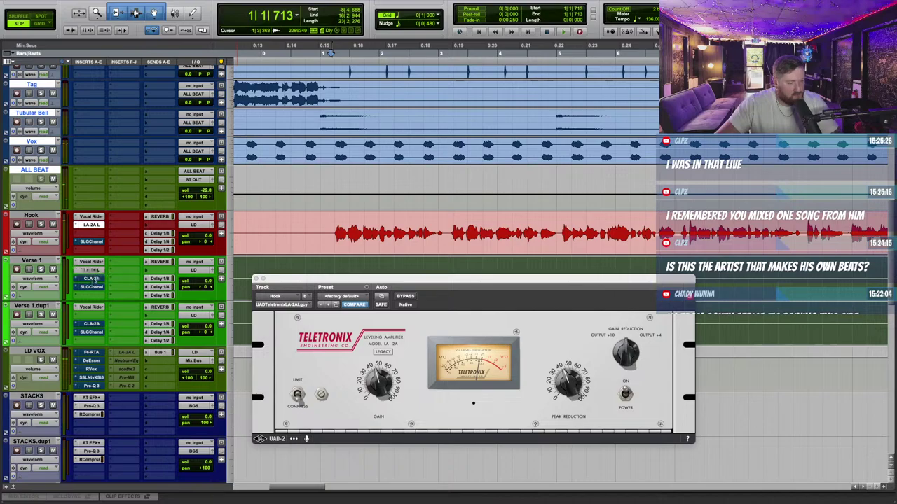
drag(94, 272, 94, 280)
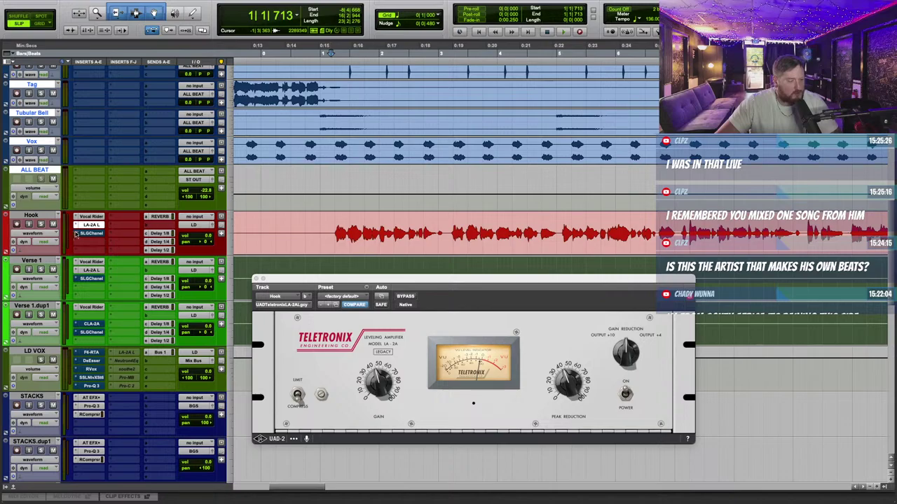
Step: Replace SLGChanel on the Hook with Plugin Alliance's bx_console SSL 9000 J (mono) and close the open plug-in windows
click(76, 235)
mouse_move(110, 236)
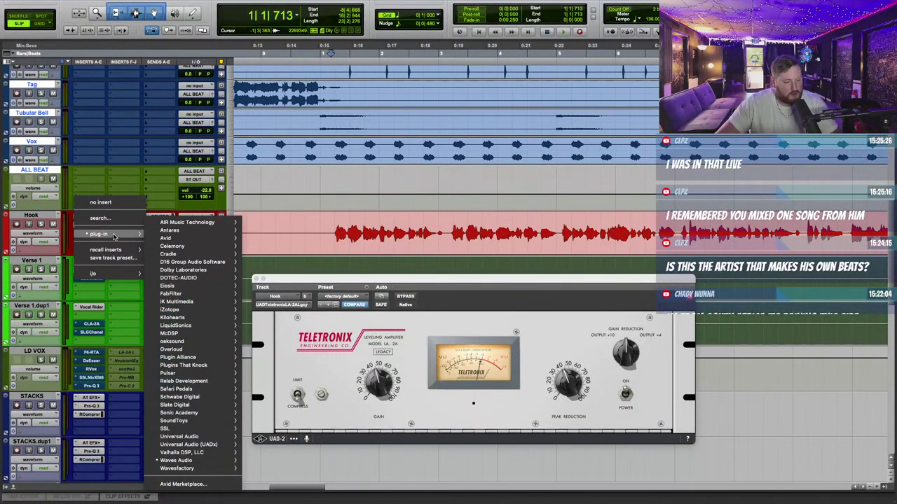
mouse_move(187, 295)
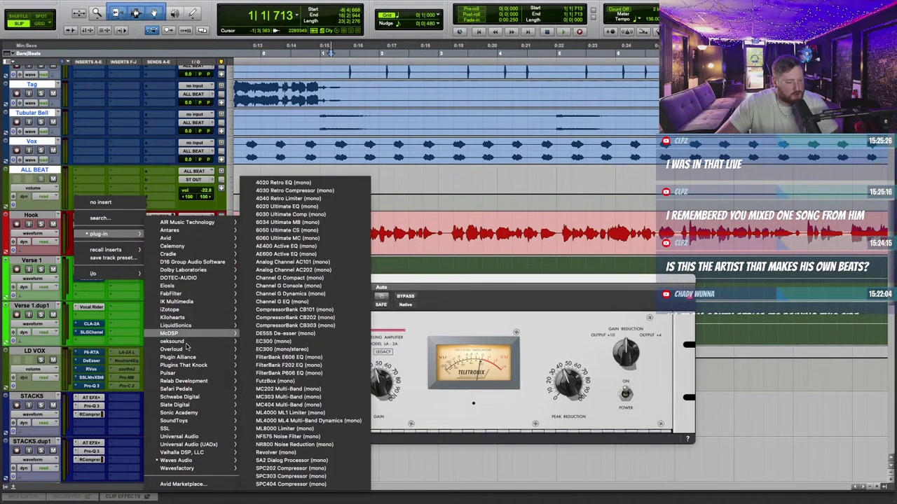
mouse_move(187, 376)
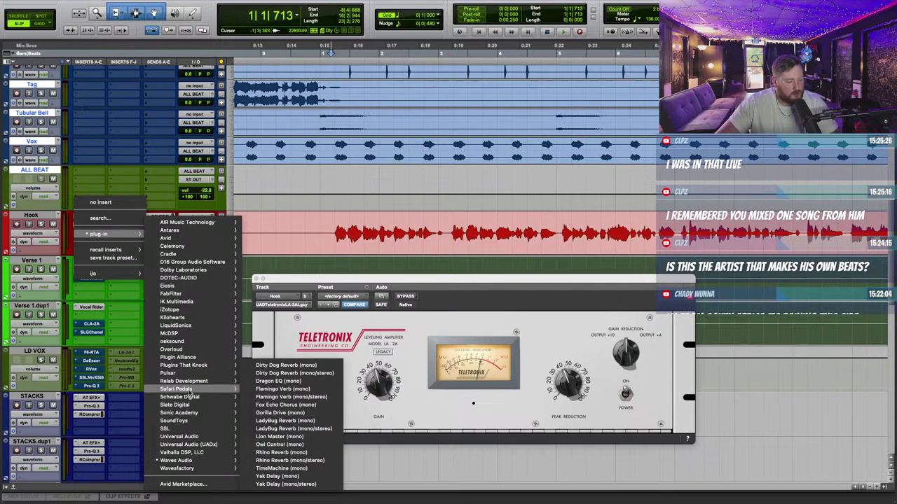
mouse_move(192, 350)
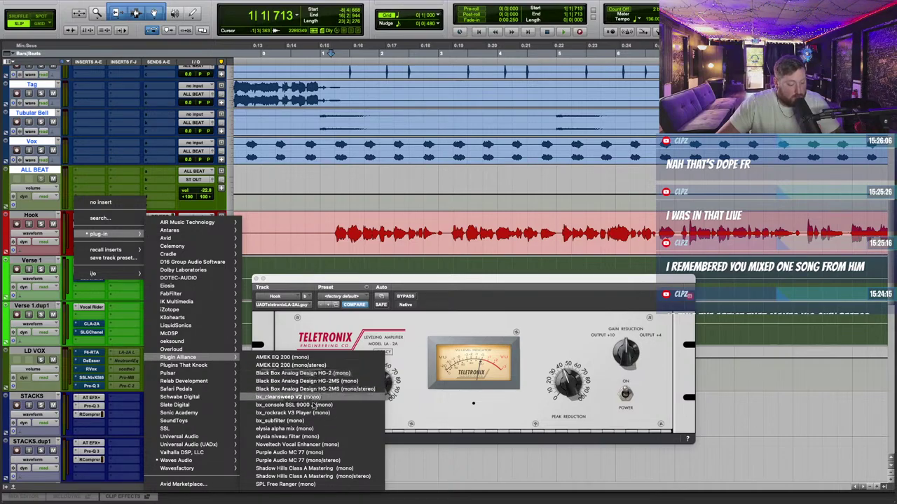
click(321, 405)
key(super+w)
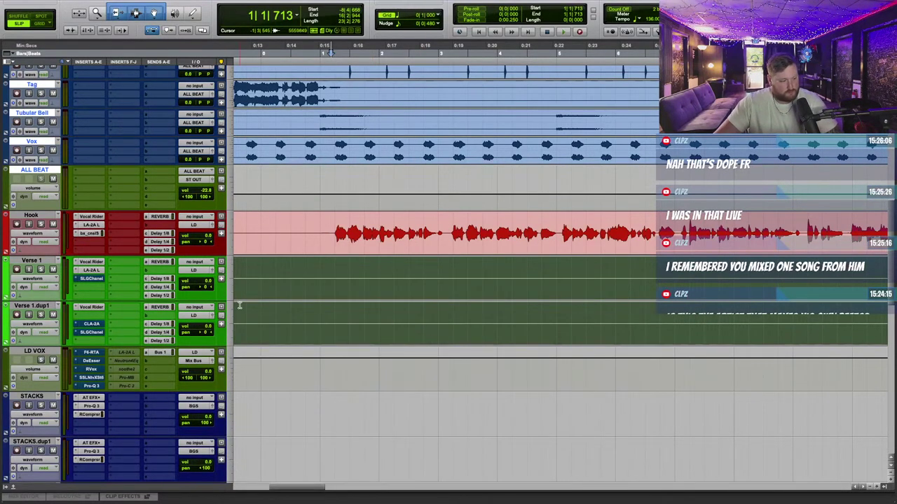
Step: Open the Hook's bx_console SSL 9000 J and switch off its dynamics section
click(95, 234)
key(space)
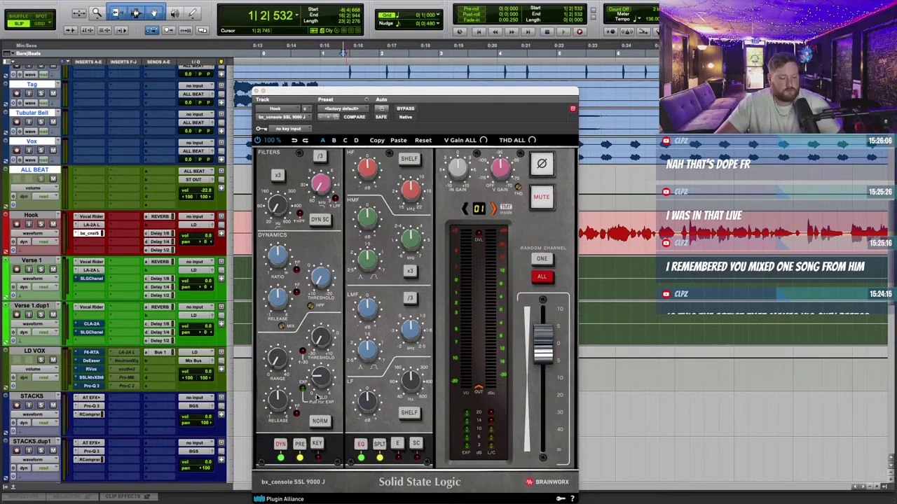
click(280, 445)
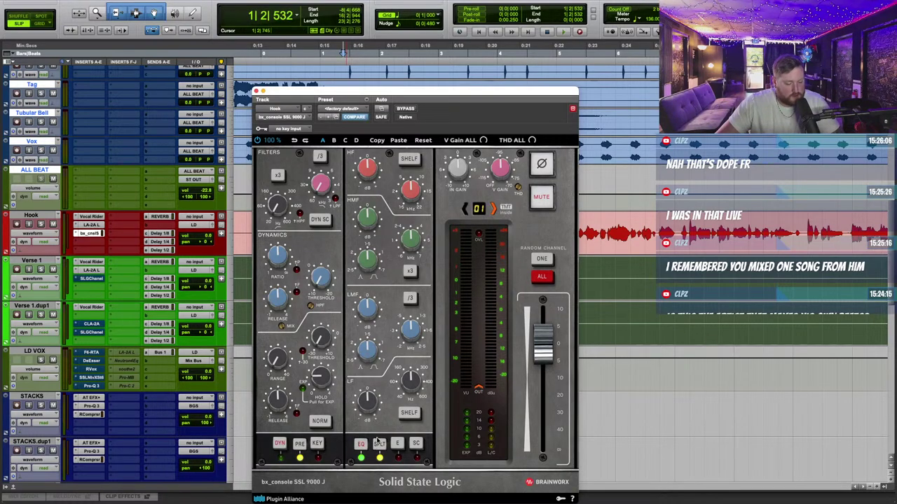
drag(370, 92, 396, 90)
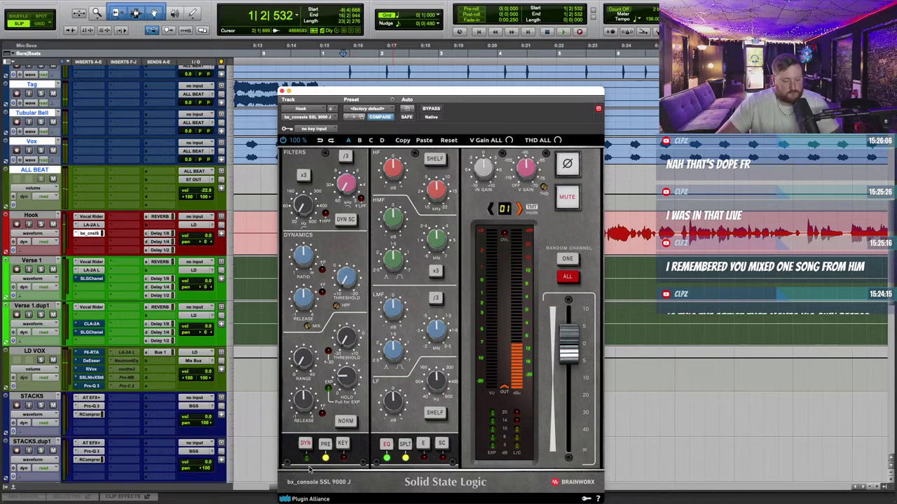
Step: Enable the console's high-pass filter on the Hook and sweep it up to about 597 Hz during playback
key(space)
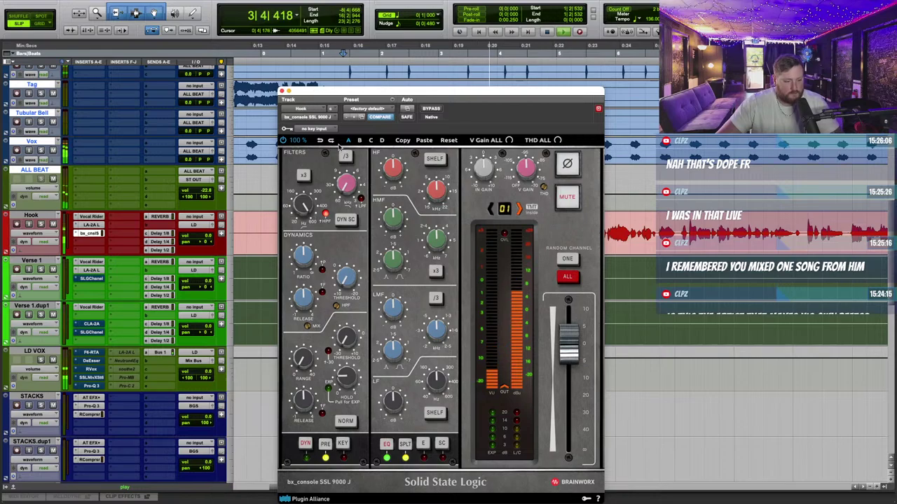
drag(337, 91, 402, 109)
scroll(335, 175, down, 1)
scroll(337, 84, down, 2)
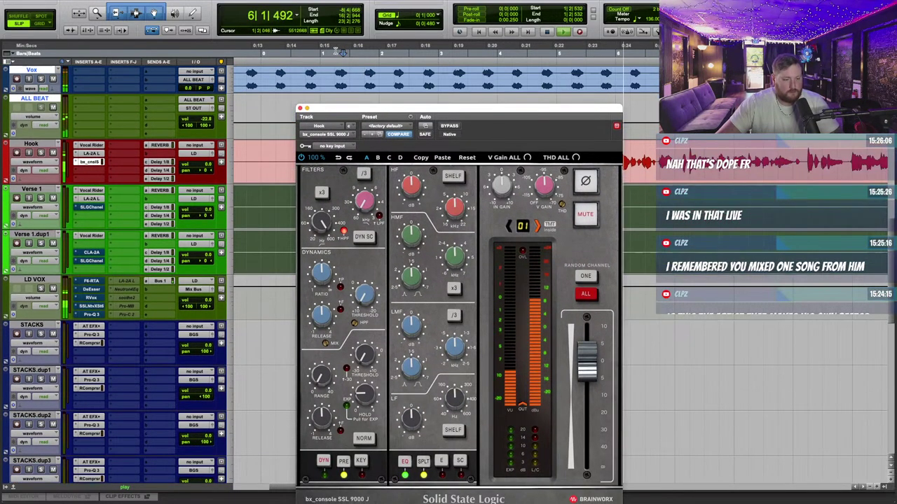
click(336, 51)
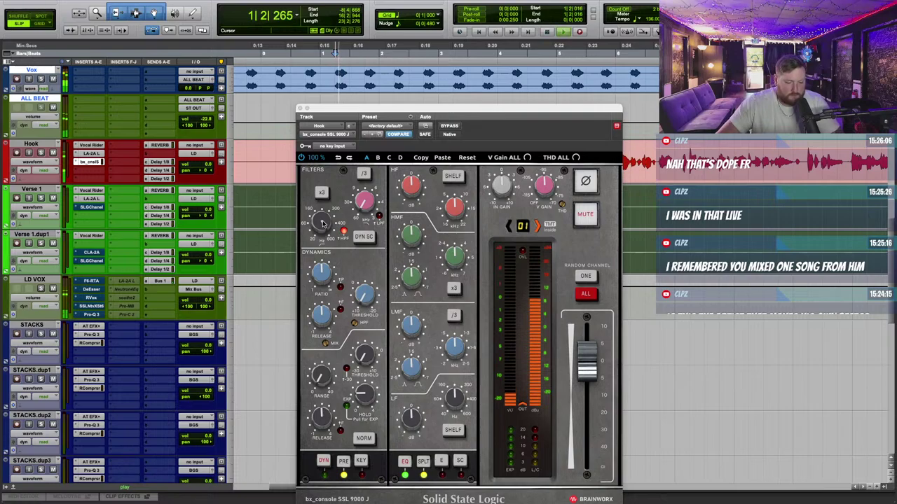
drag(428, 107, 439, 207)
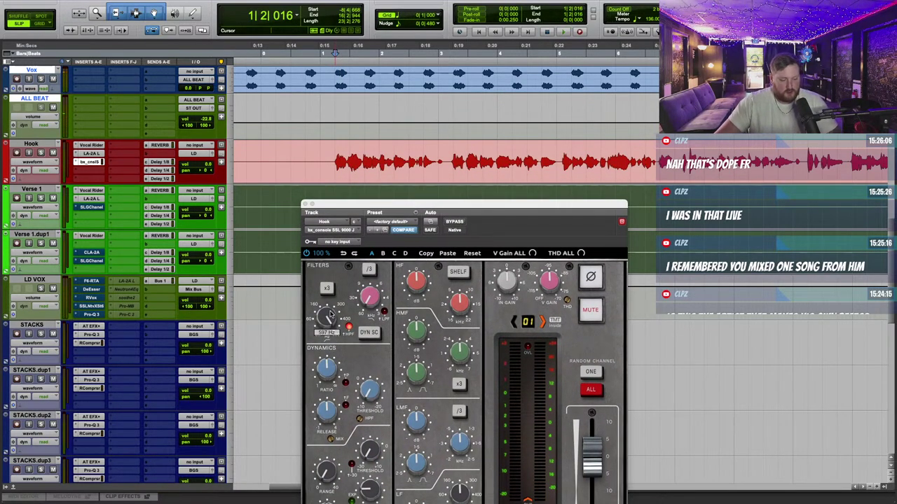
Step: Lower the Hook's high-pass filter by ear during playback to about 239 Hz
drag(329, 314, 335, 305)
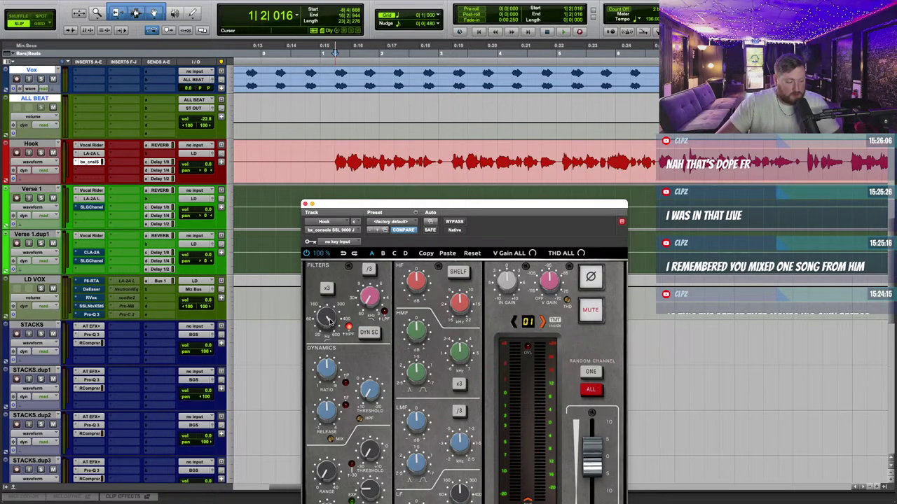
key(space)
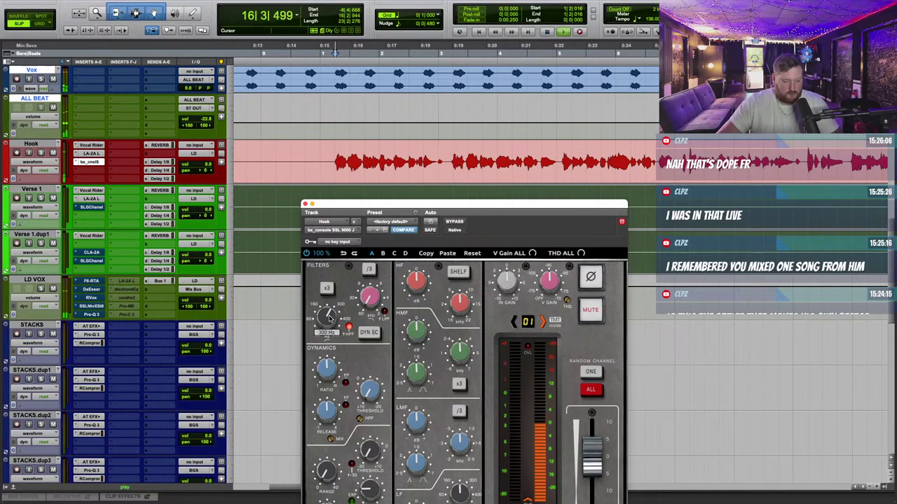
drag(440, 208, 445, 181)
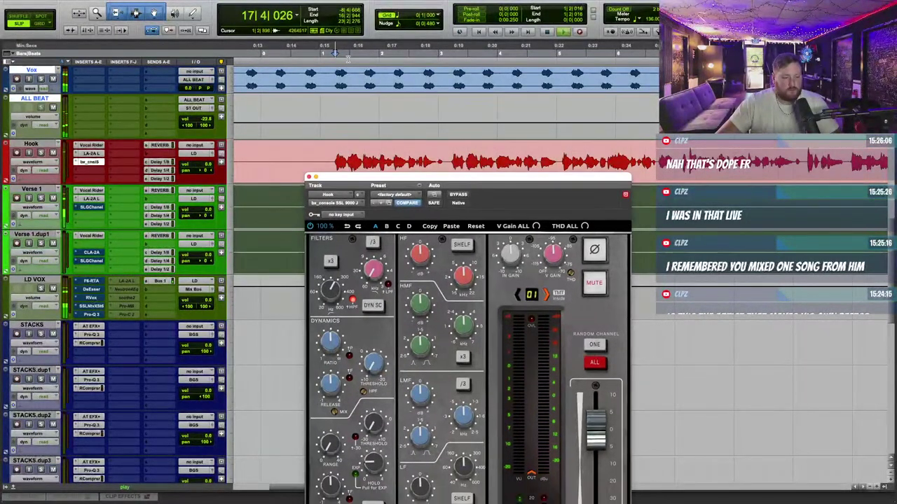
drag(387, 182, 381, 119)
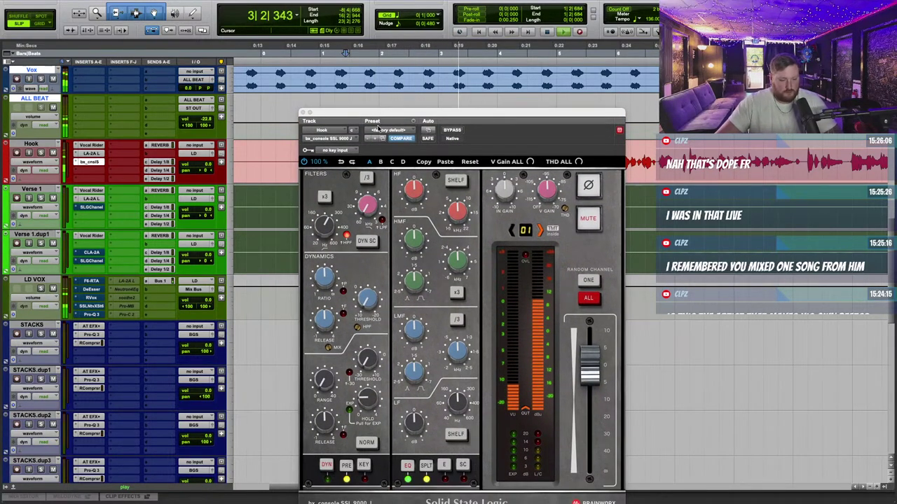
mouse_move(333, 230)
scroll(333, 229, down, 1)
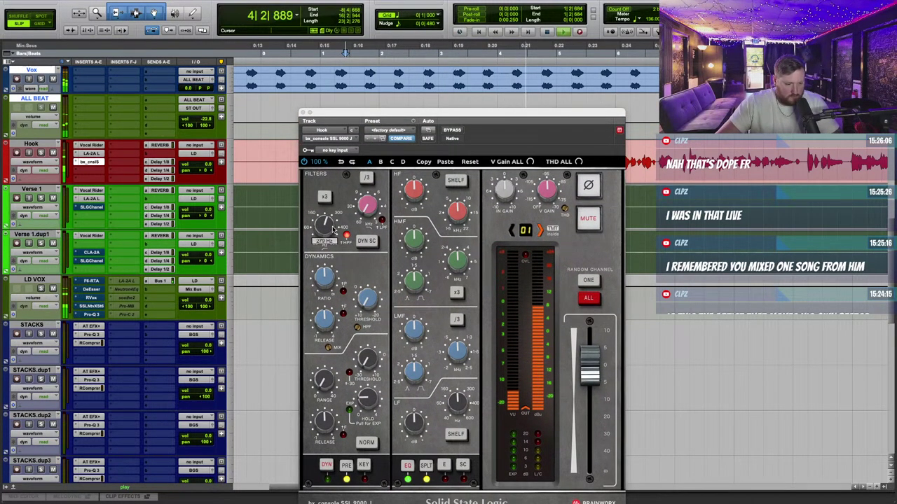
scroll(334, 231, down, 5)
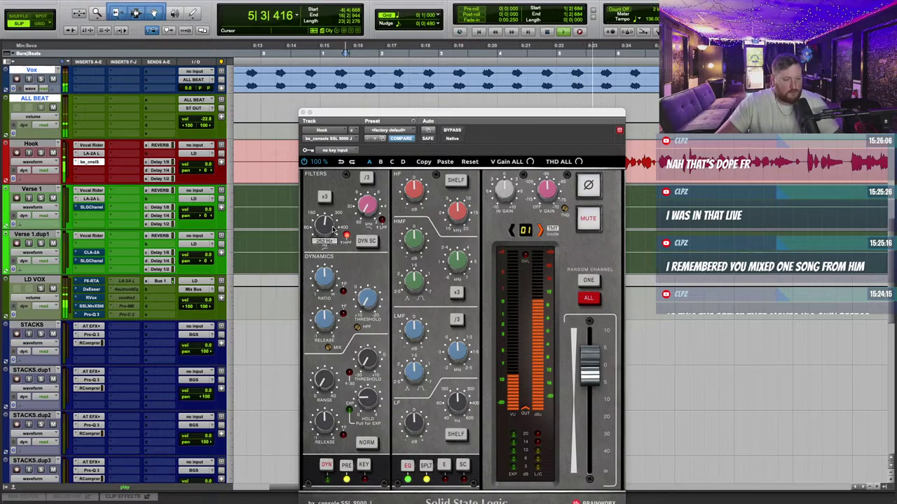
scroll(333, 232, up, 4)
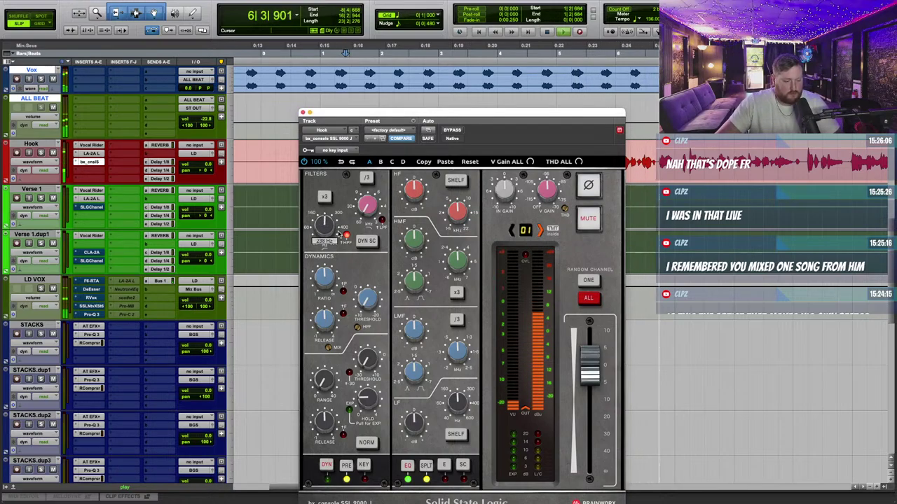
key(space)
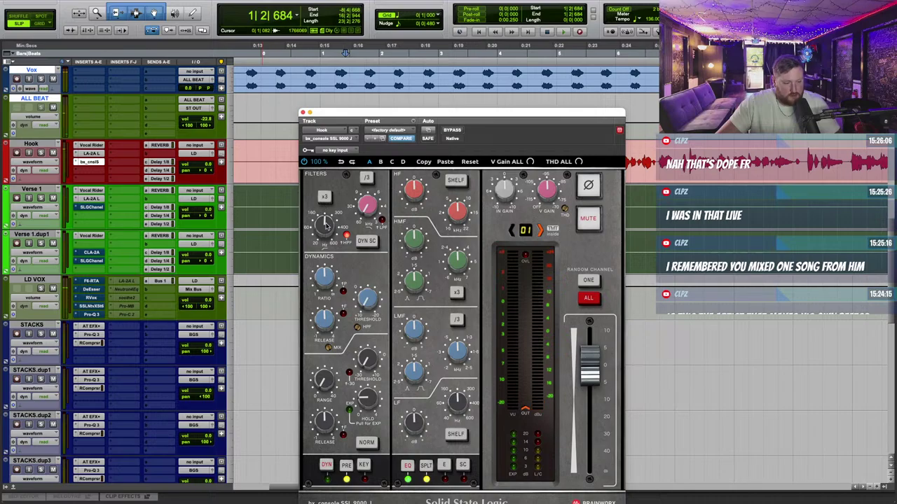
Step: Replay the Hook from early in bar 1 to check the filtered vocal
mouse_move(458, 118)
mouse_down()
mouse_move(488, 212)
mouse_move(479, 119)
mouse_move(443, 359)
mouse_move(454, 194)
mouse_move(441, 124)
mouse_move(443, 131)
mouse_move(460, 111)
mouse_up()
key(space)
key(space)
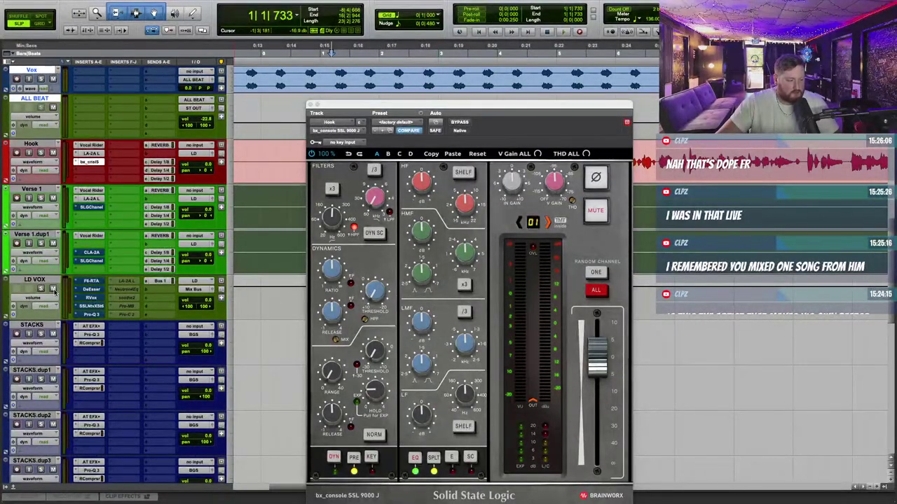
Step: Tune the gain, frequency and Q of the Hook console's LMF band by ear during playback, and compare it against bypass
key(space)
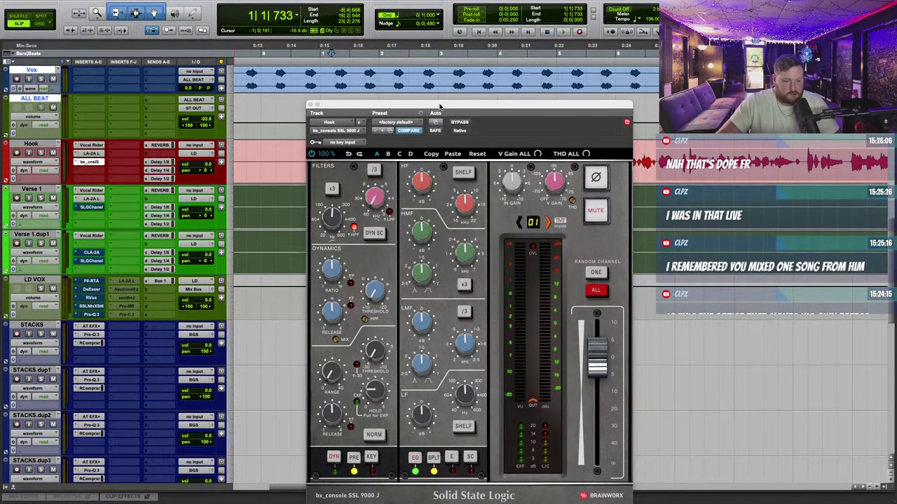
drag(440, 107, 452, 102)
key(space)
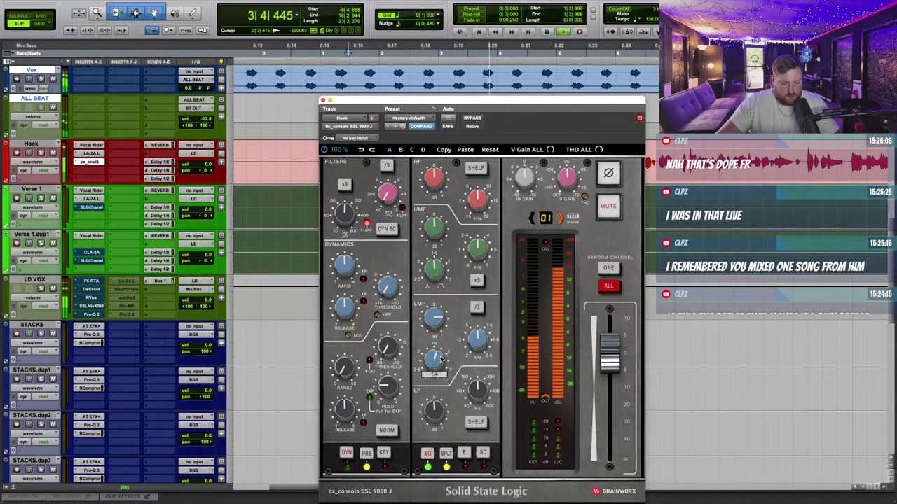
drag(435, 319, 437, 311)
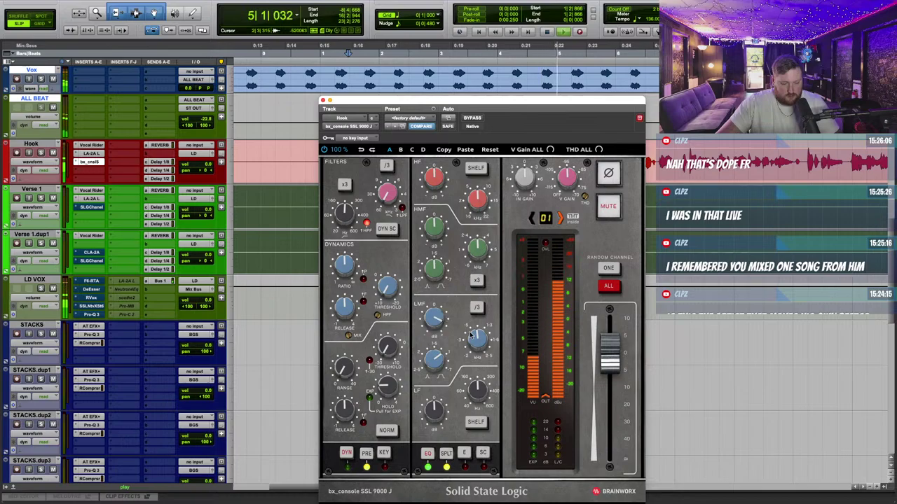
drag(475, 338, 466, 346)
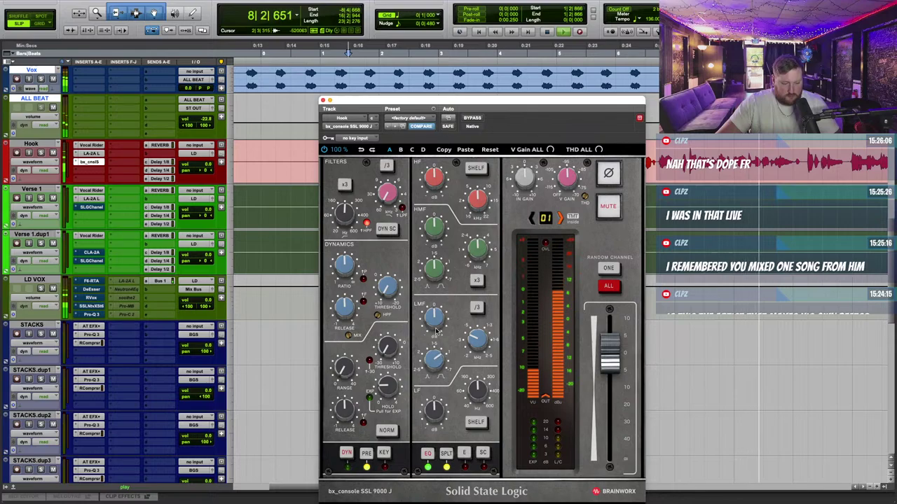
scroll(438, 328, down, 5)
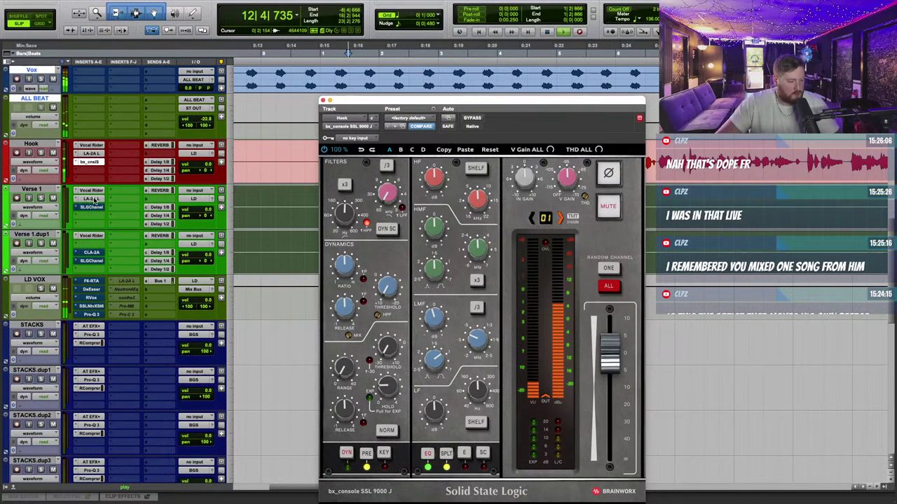
click(473, 117)
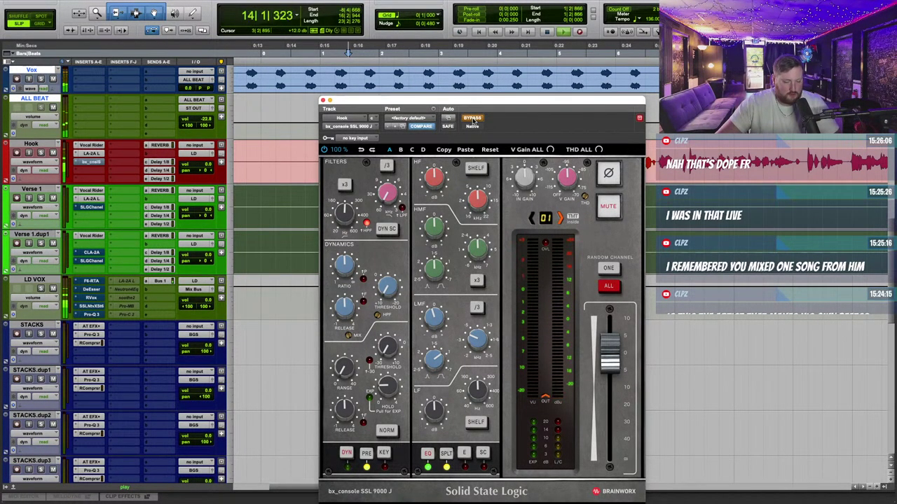
click(472, 118)
Step: Replace the SLGChannel on Verse 1 and Verse 1.dup1 with the Hook's bx_console, and swap the duplicate's CLA-2A for the LA-2A
drag(92, 164, 89, 207)
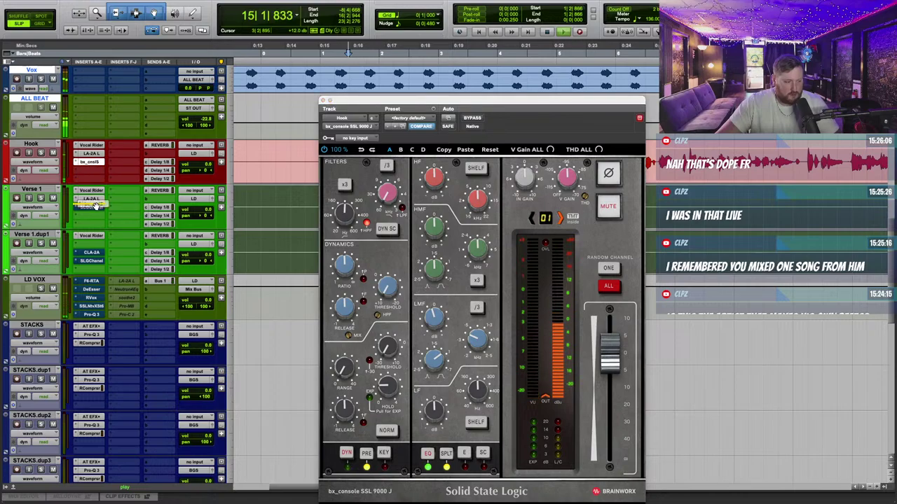
click(324, 101)
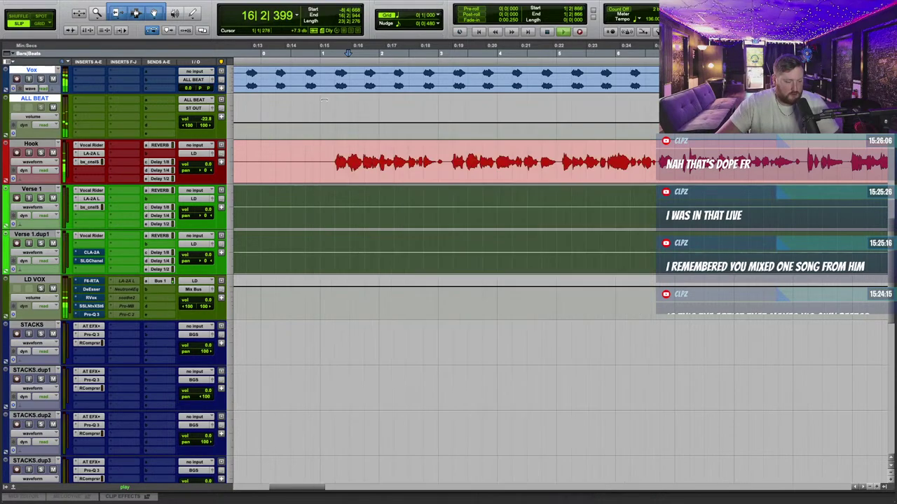
key(space)
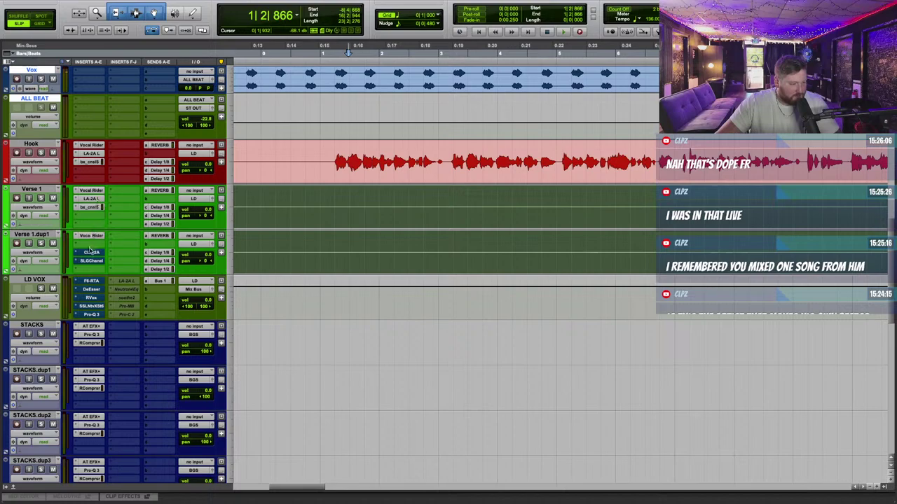
mouse_move(91, 252)
mouse_down()
mouse_move(92, 244)
mouse_move(93, 252)
mouse_up()
drag(97, 199, 94, 260)
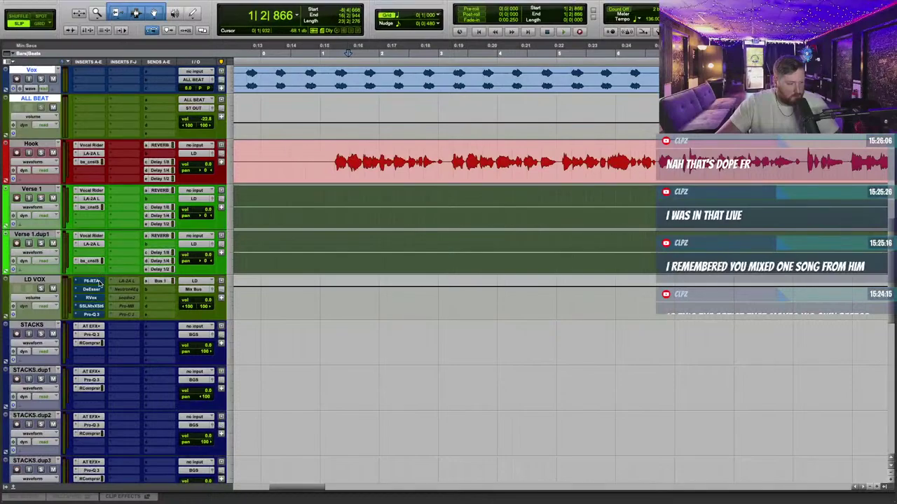
Step: Open the F6-RTA on LD VOX, bypass its upper bands and set the low-cut filter to about 100 Hz during playback
click(95, 281)
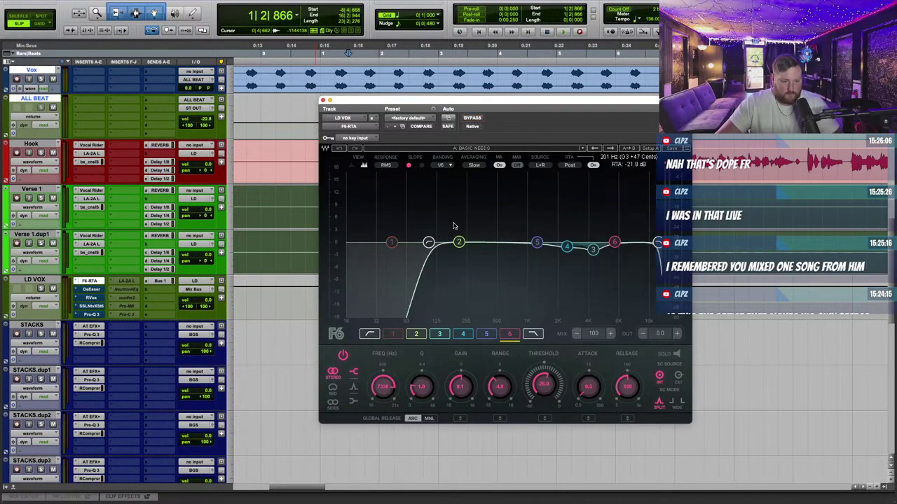
click(595, 248)
click(613, 242)
key(space)
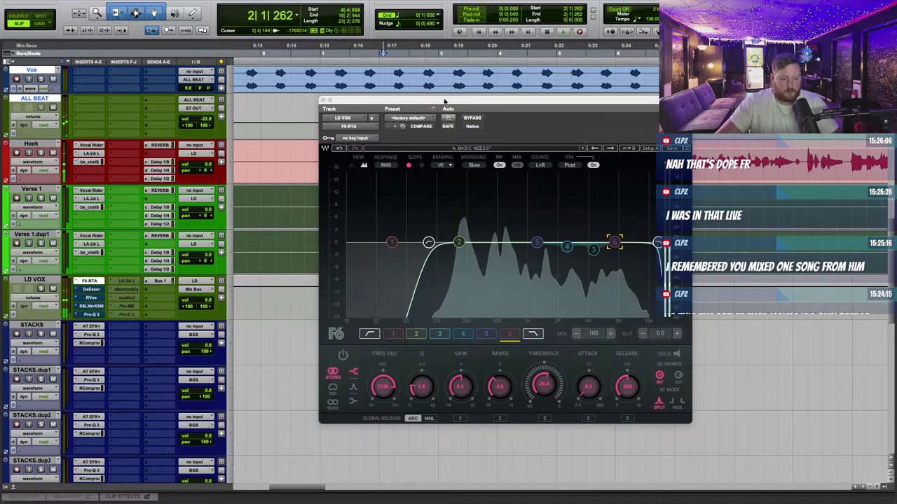
drag(445, 100, 358, 125)
click(341, 267)
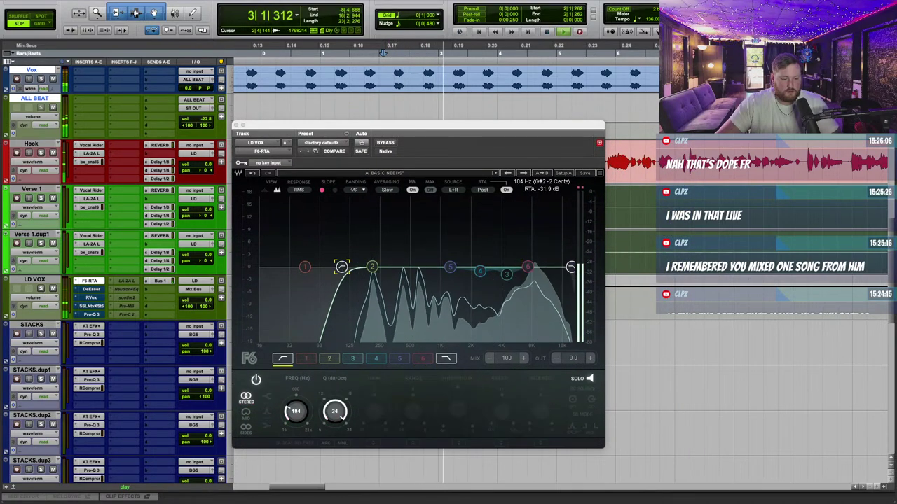
drag(341, 267, 341, 267)
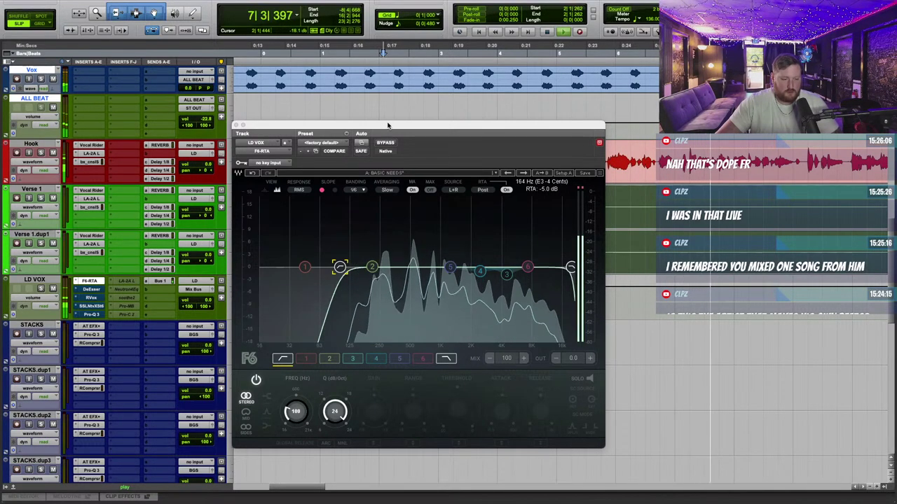
Step: Enable F6 band 1 and sweep it as an 18 dB boost to about 468 Hz to locate the boxy resonance
drag(389, 126, 446, 107)
drag(316, 248, 414, 230)
drag(356, 391, 356, 368)
drag(415, 231, 419, 177)
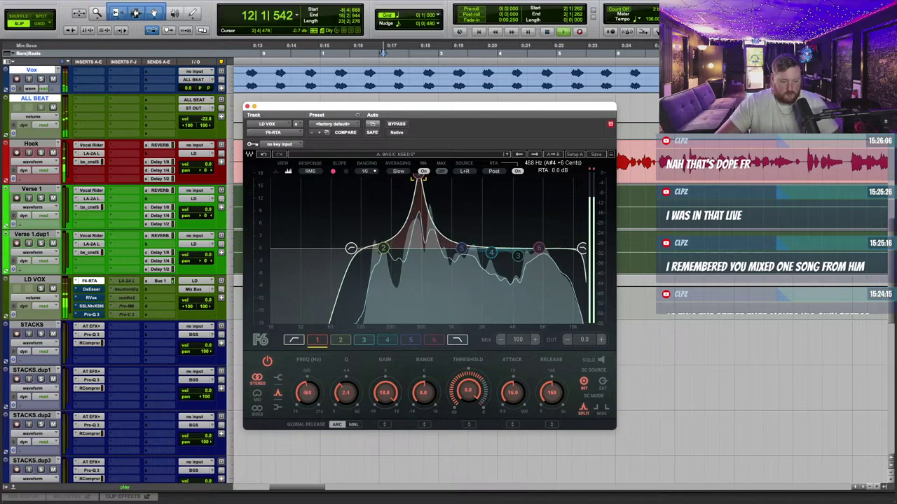
Step: Turn band 1 into a dynamic cut at 465 Hz with Q 1.6, 0 dB gain, threshold -20.3, attack 0.5 and release 5
drag(354, 389, 354, 401)
drag(466, 390, 465, 413)
scroll(510, 397, down, 6)
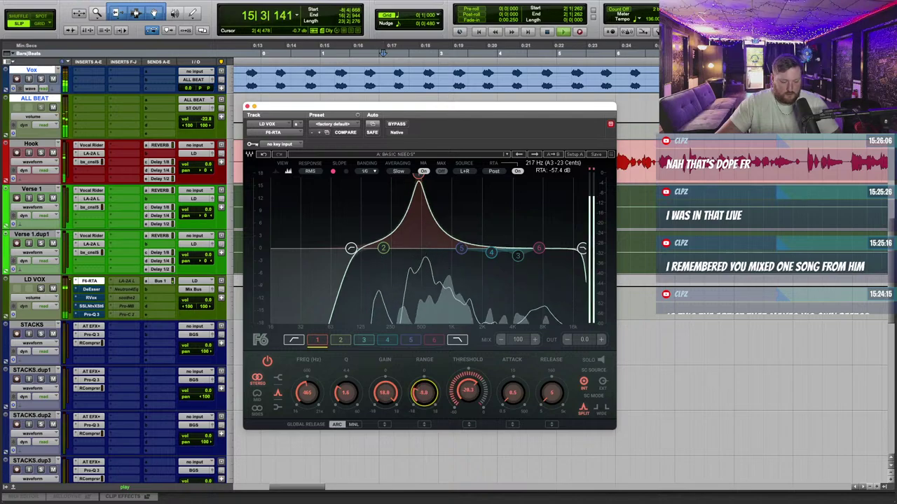
alt+click(384, 393)
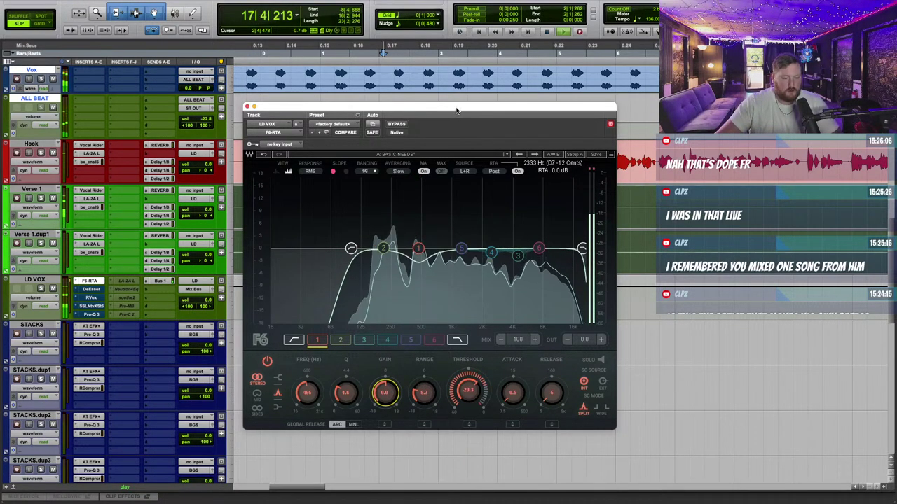
drag(456, 110, 455, 107)
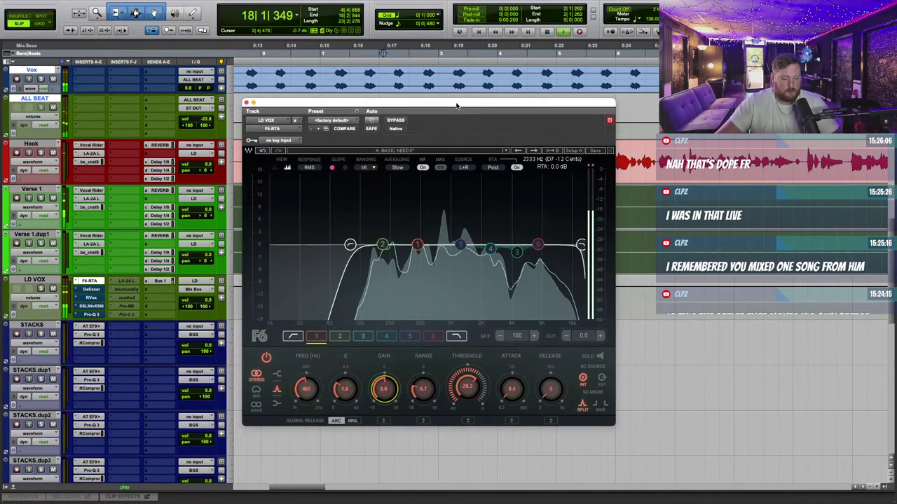
Step: Lower F6 band 2 to about 169 Hz, then audition and enable band 6 and set its frequency to 5000 Hz
click(382, 244)
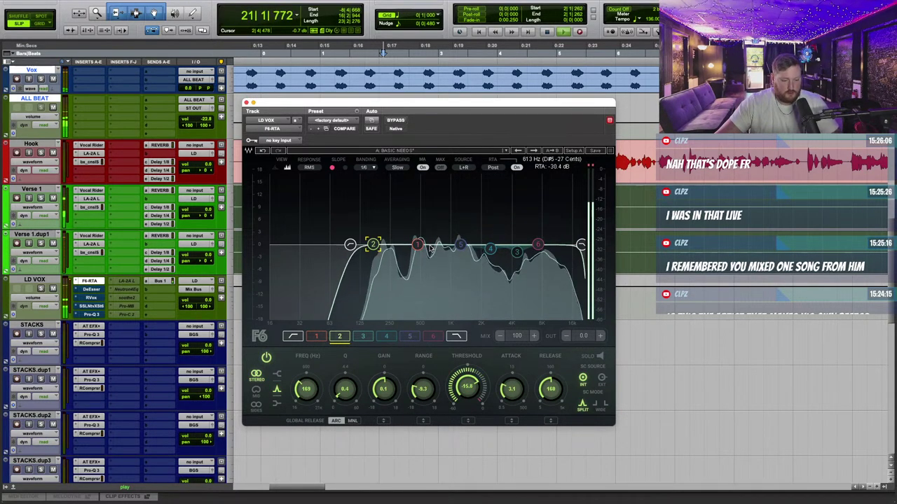
click(538, 245)
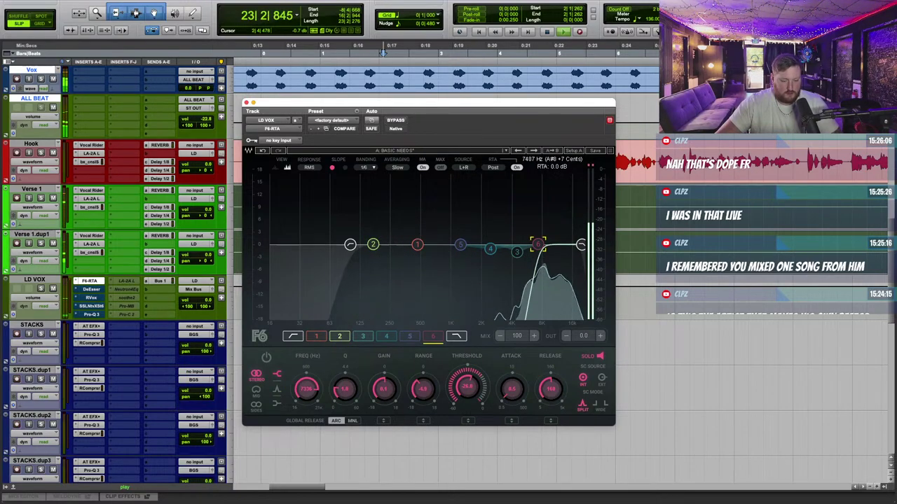
click(313, 391)
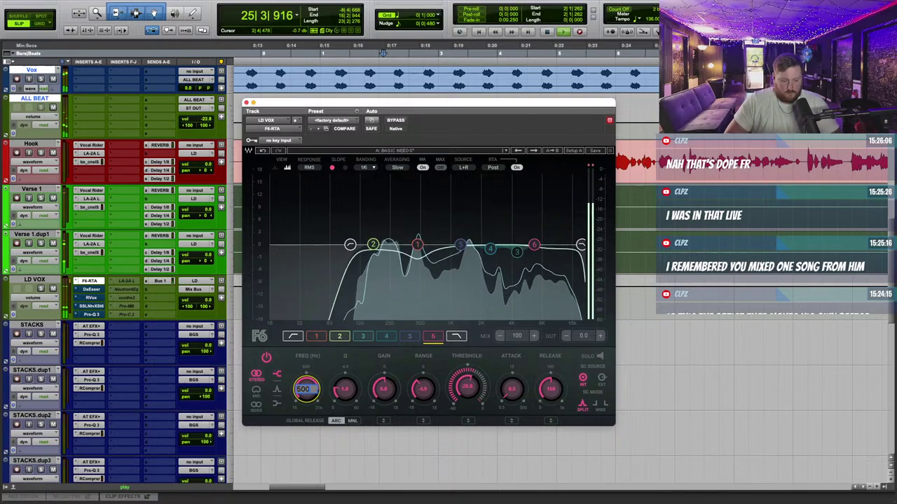
key(Return)
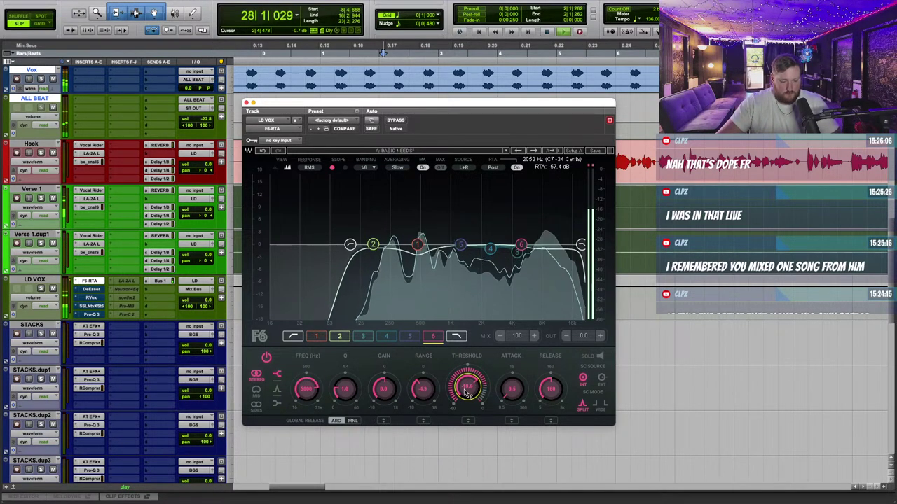
Step: Enable F6 band 3 as a 1 dB cut at 5983 Hz, check the high-cut filter and raise the low cut to 115 Hz
drag(519, 256, 525, 175)
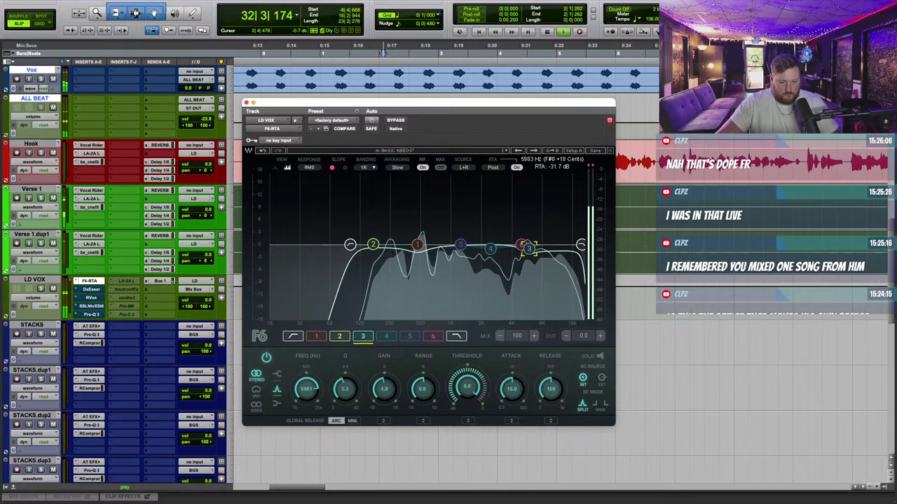
click(581, 246)
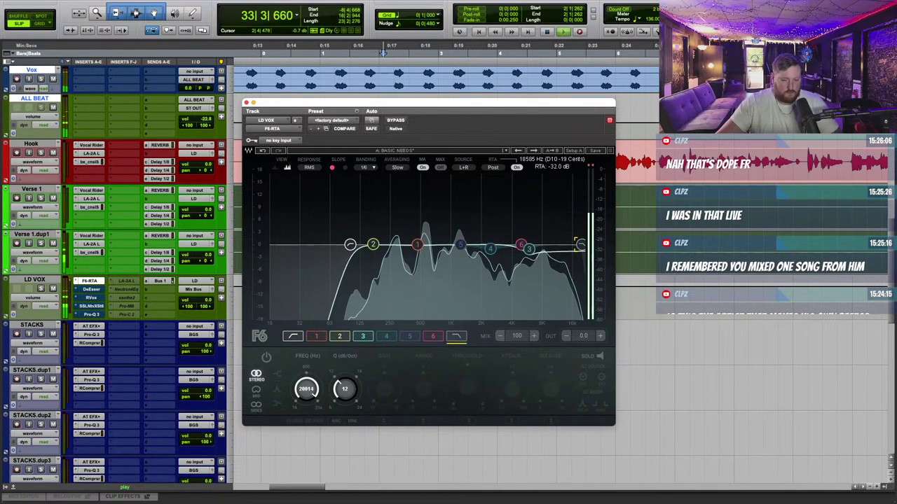
click(350, 244)
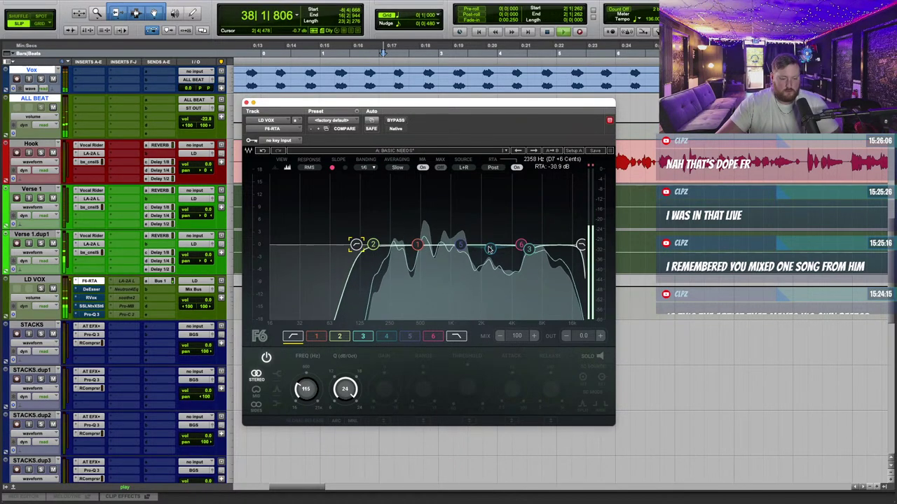
Step: Enable F6 band 4 as a dynamic cut at about 3.1 kHz with 0.5 attack and a shorter release
click(490, 250)
mouse_move(491, 231)
mouse_down()
mouse_move(486, 172)
mouse_move(473, 176)
mouse_move(516, 172)
mouse_move(499, 244)
mouse_up()
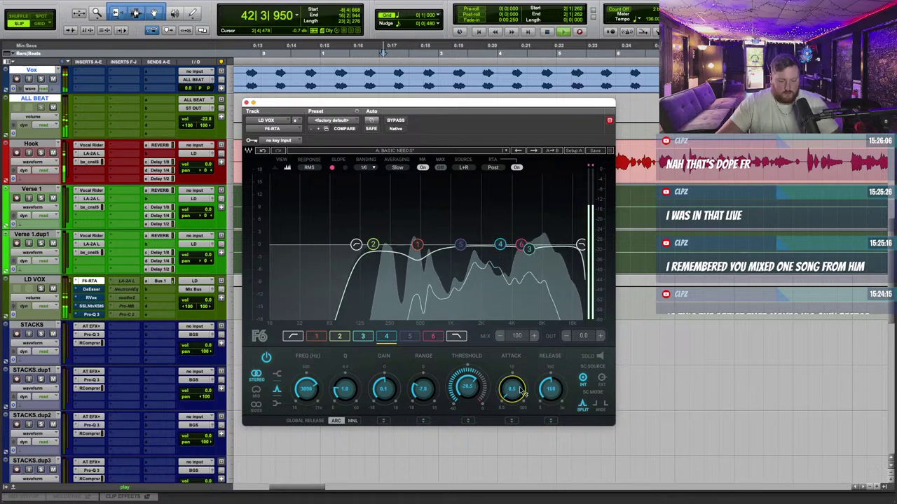
drag(549, 387, 549, 407)
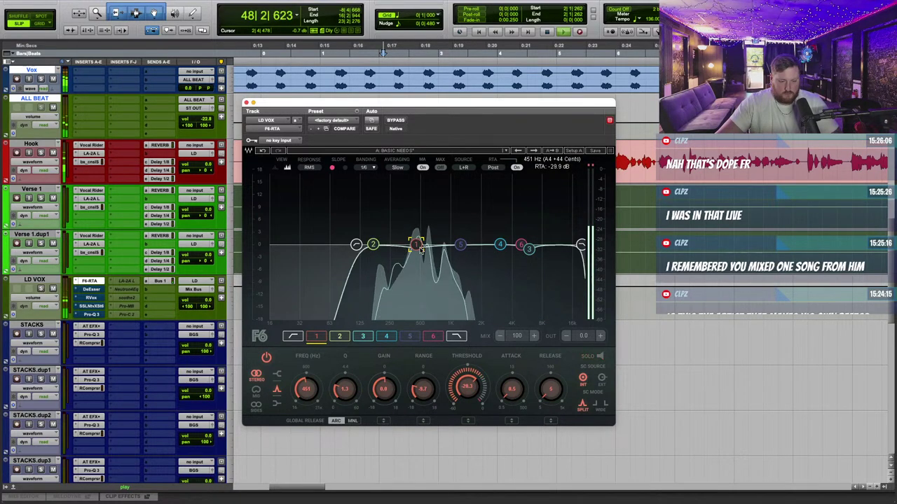
Step: Sweep F6 band 5 to 693 Hz, cut it by about 1.8 dB with Q 5.1, and close the equalizer
click(410, 337)
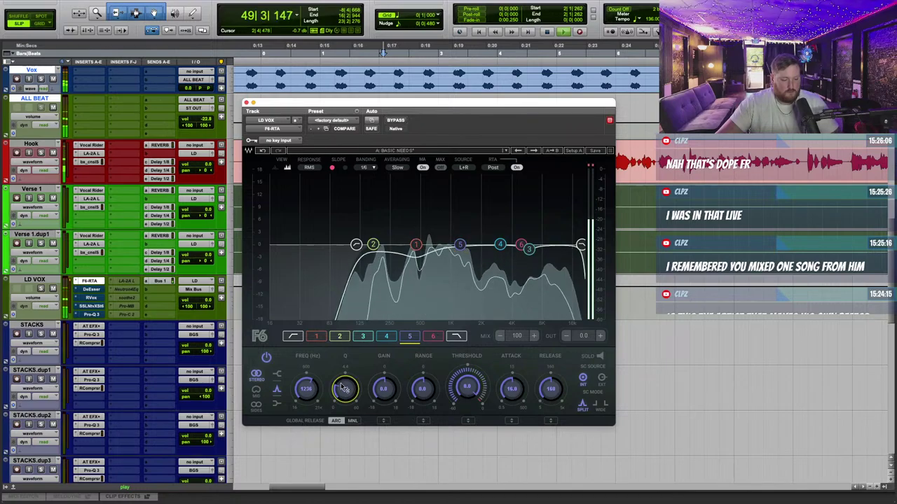
drag(460, 245, 443, 172)
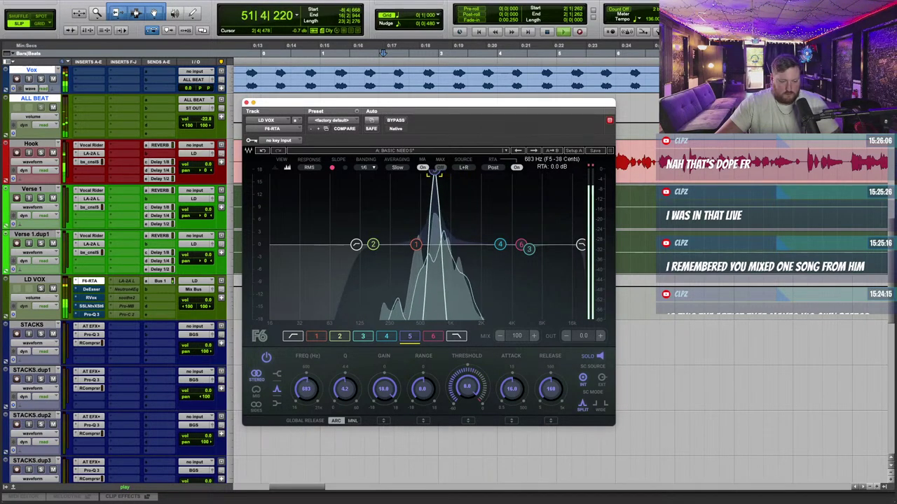
drag(433, 176, 432, 170)
drag(346, 397, 346, 386)
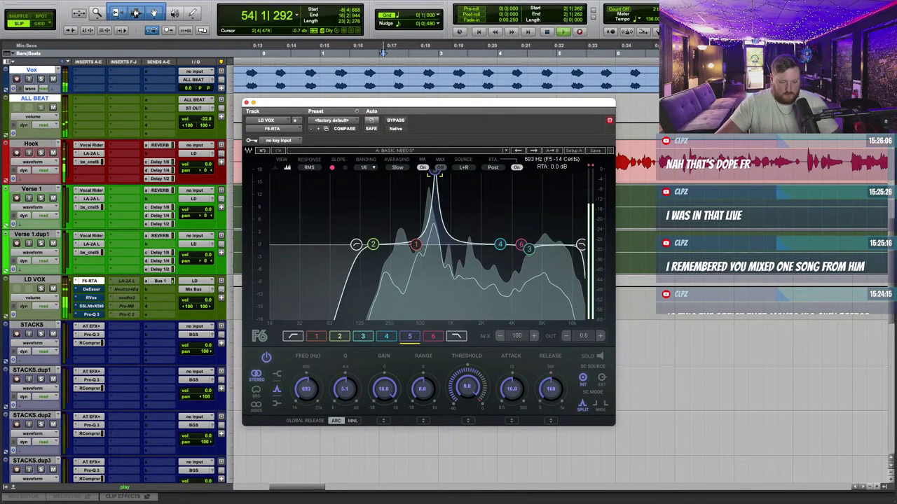
drag(432, 171, 434, 252)
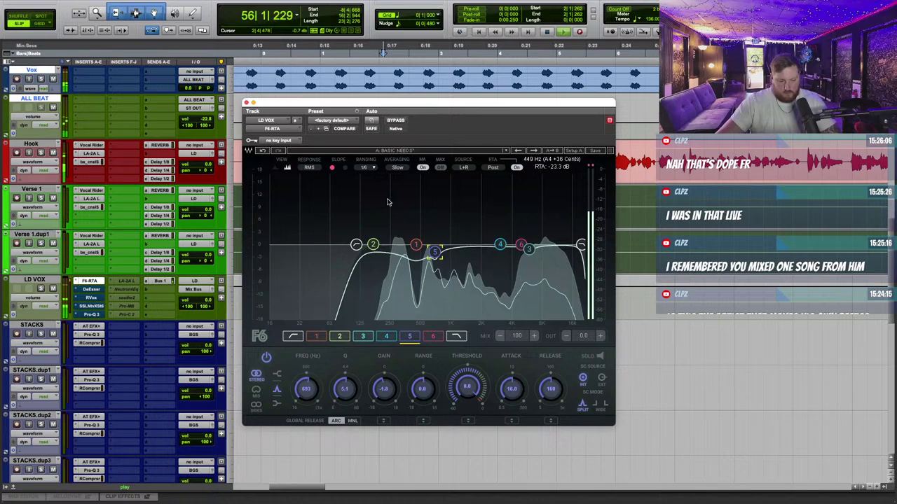
click(246, 103)
Step: Open and enable the LD VOX DeEsser, replay from early in bar 1 and set its threshold to about -23.6
click(433, 331)
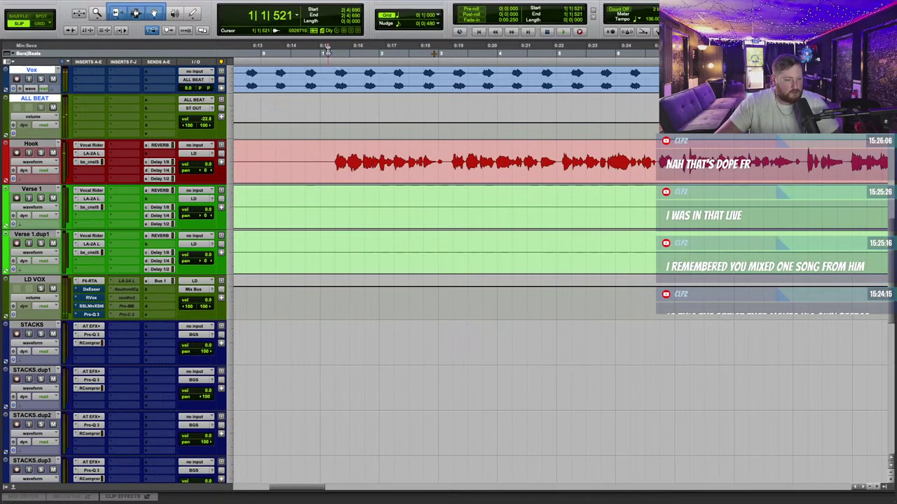
click(90, 292)
key(space)
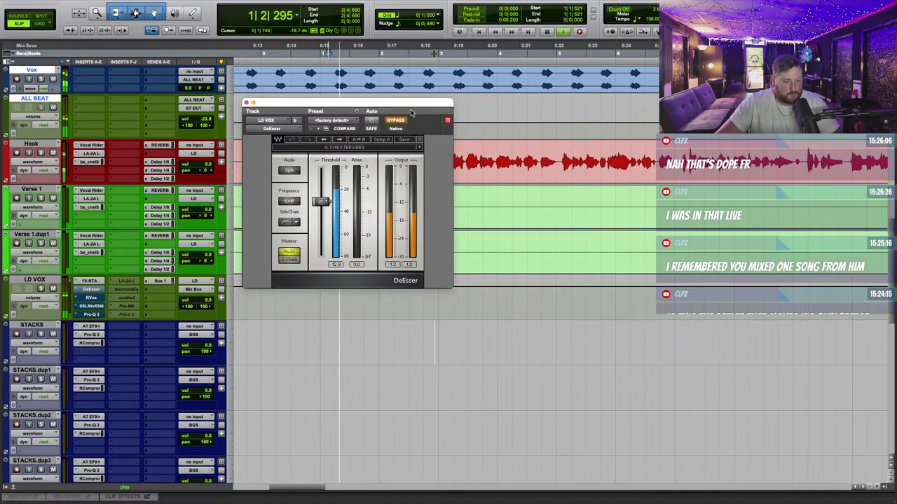
drag(402, 103, 447, 124)
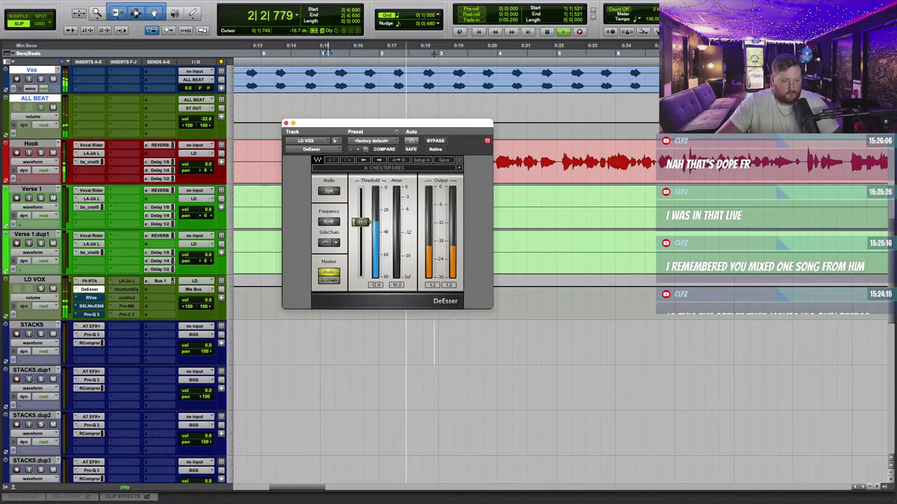
drag(361, 222, 361, 214)
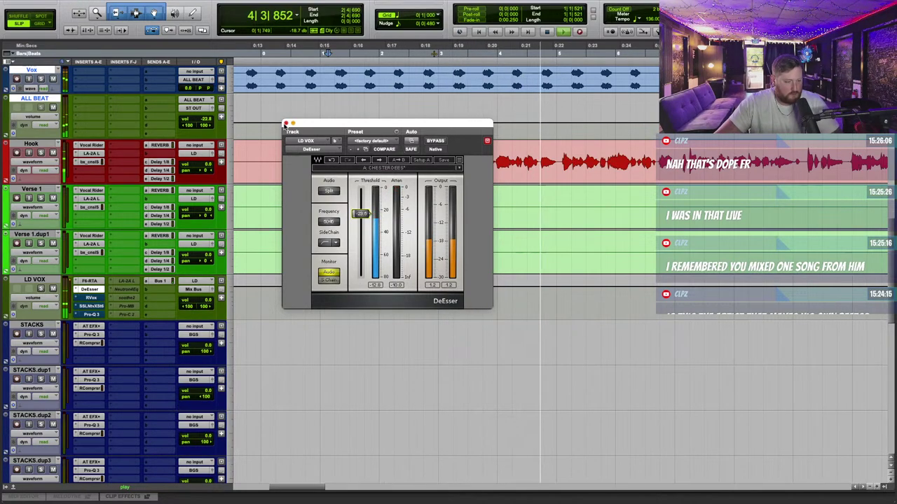
Step: Close the DeEsser, open and enable RVox on the LD VOX track and reset its compression to 0.0
click(285, 124)
click(92, 298)
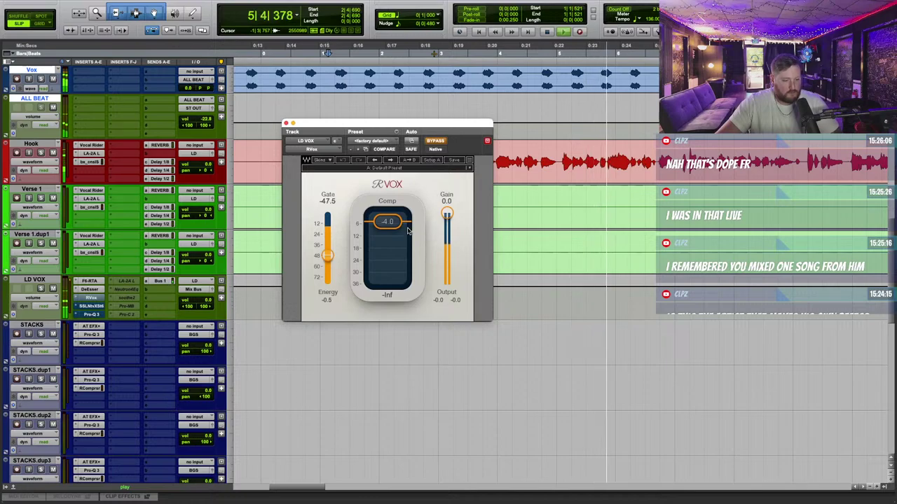
Step: Raise the ALL BEAT bus volume to -17.8 dB during playback
scroll(207, 203, up, 3)
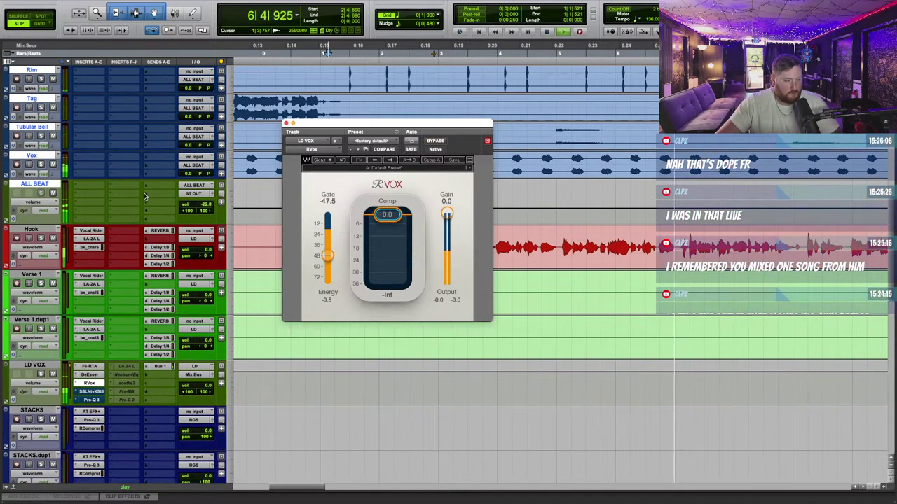
click(207, 203)
drag(208, 204, 207, 201)
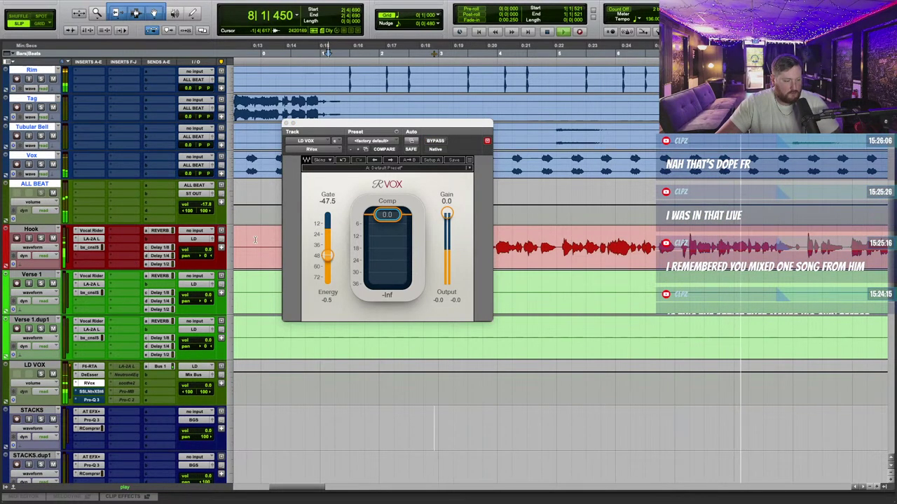
Step: Set the LD VOX RVox compression to -4.0 and raise its gate to about -36.8
scroll(255, 238, down, 2)
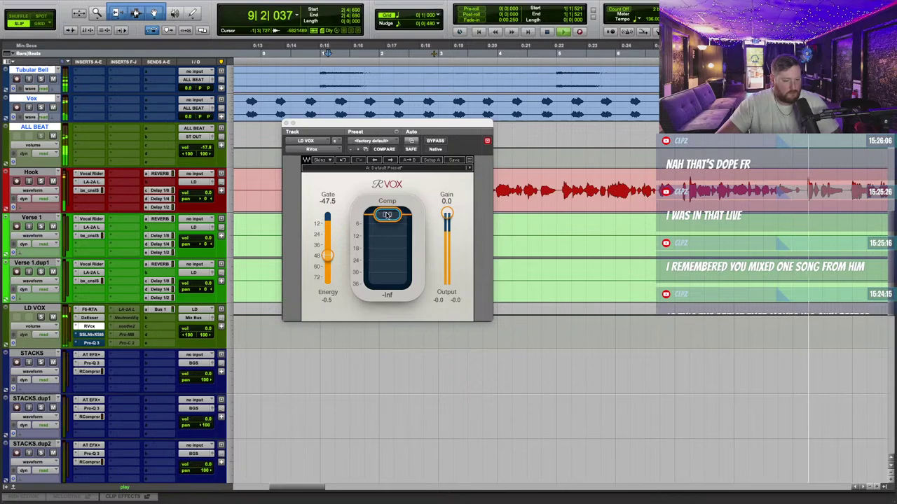
click(391, 250)
drag(391, 251, 386, 257)
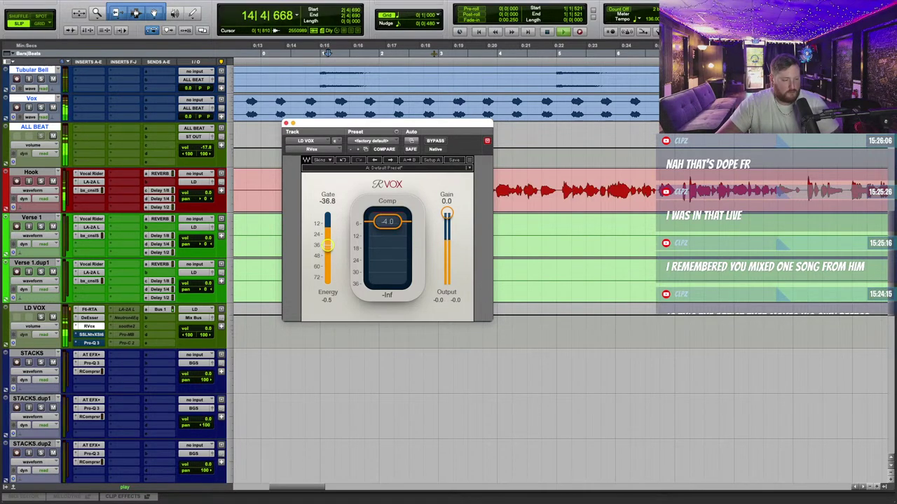
Step: Open the SSL X-Saturator on LD VOX, reposition its window slightly and lower its wet/dry mix to about 15.1%
click(89, 334)
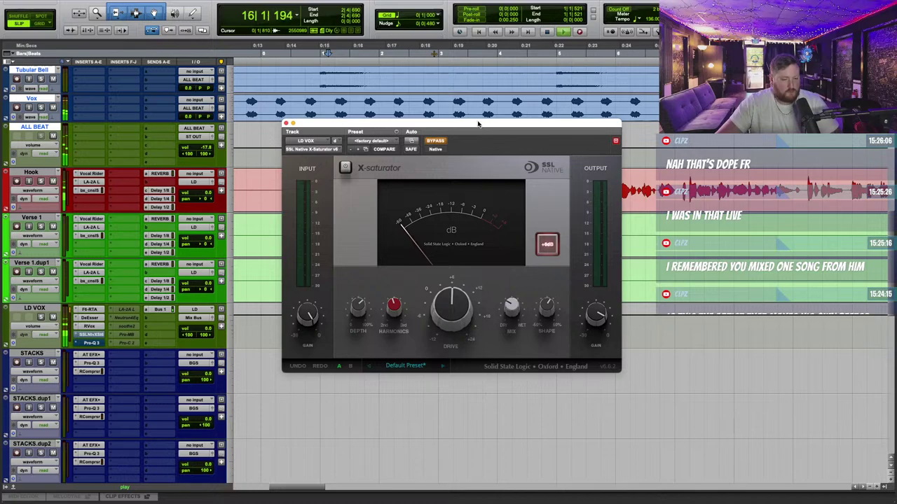
drag(478, 124, 475, 121)
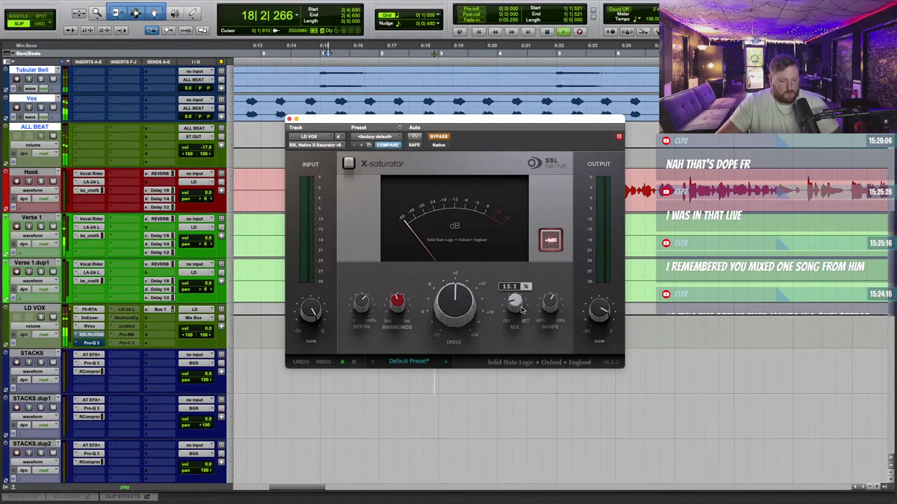
Step: Compare the LD VOX sound with the X-Saturator active and bypassed while fine-tuning its mix to about 13%
alt+click(599, 311)
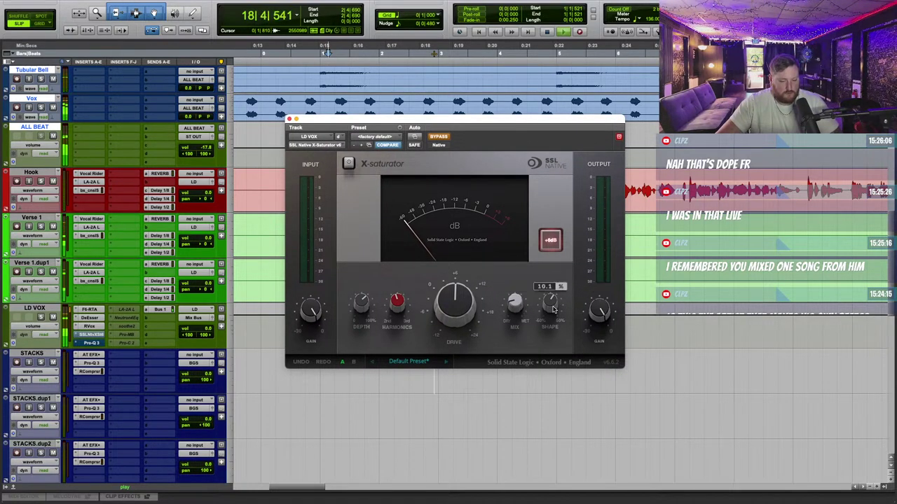
click(442, 138)
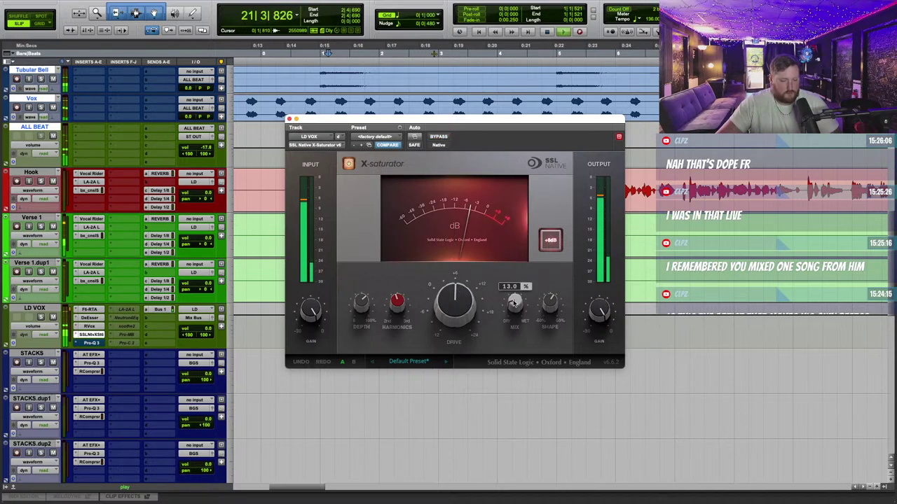
click(440, 136)
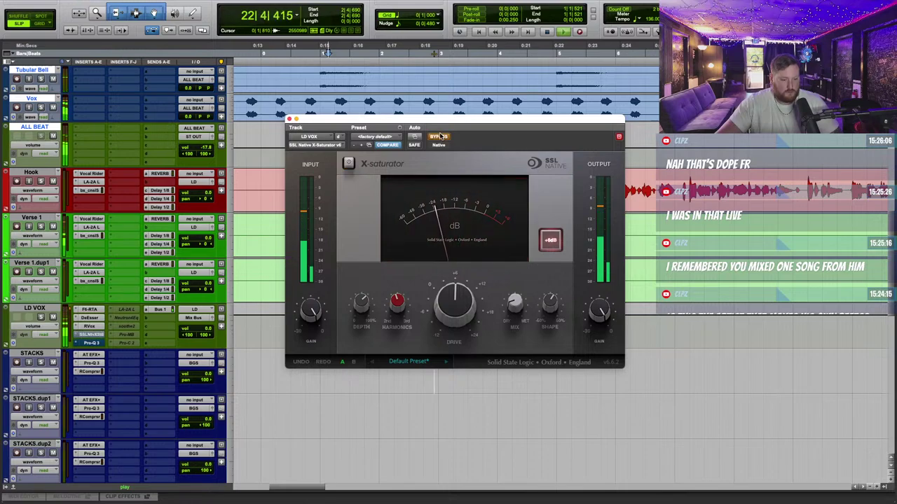
click(440, 137)
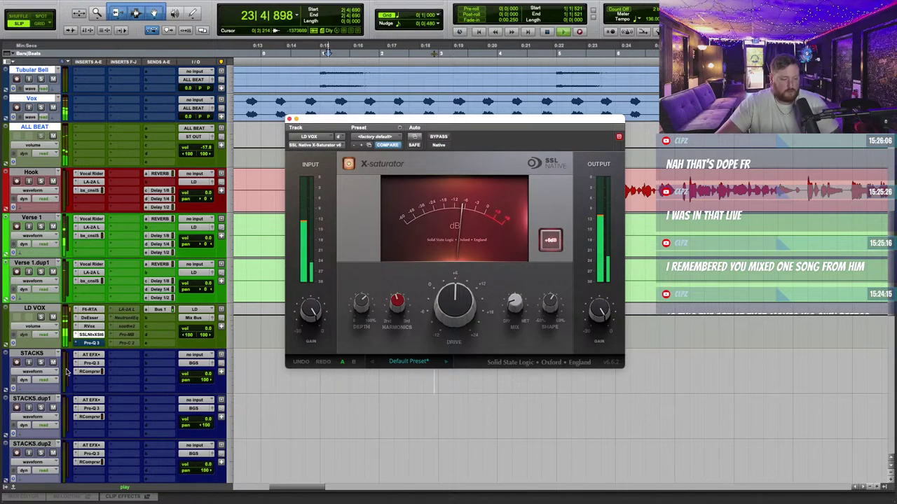
click(440, 137)
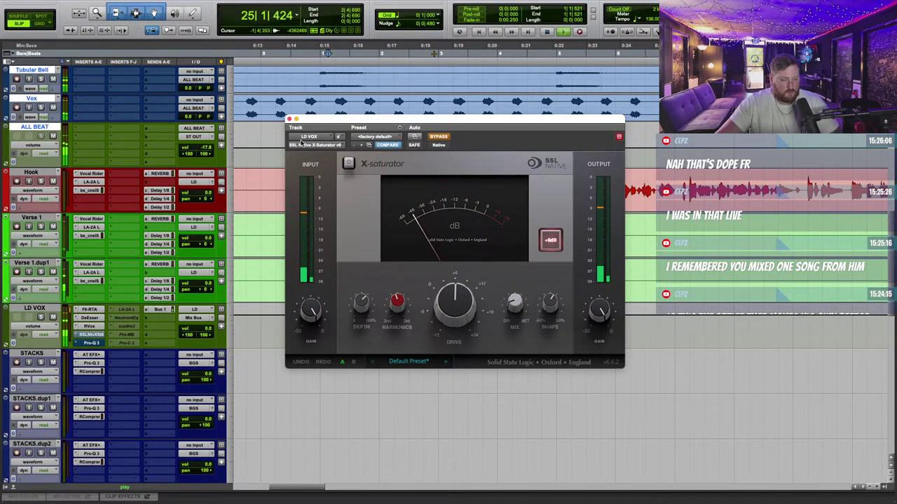
Step: Replace the X-Saturator on the LD VOX track with a UAD Maag EQ4 ahead of the Pro-Q 3
click(288, 120)
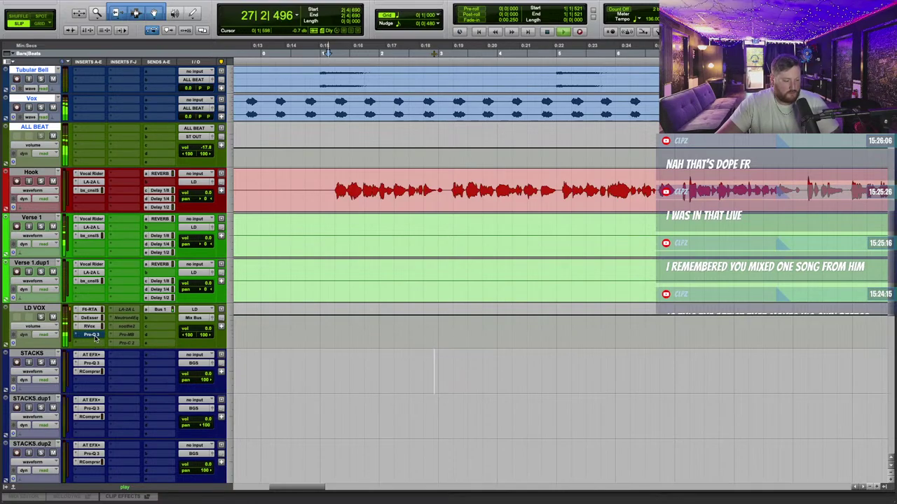
click(92, 336)
text(m)
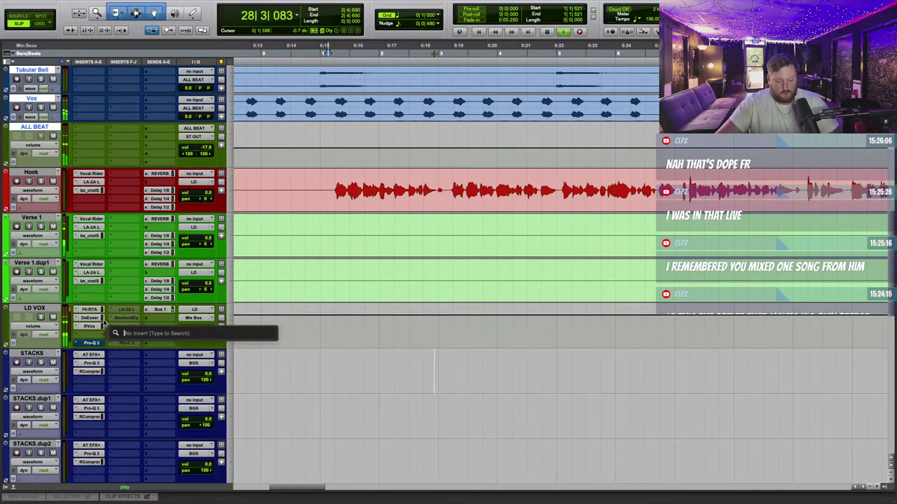
text(aa)
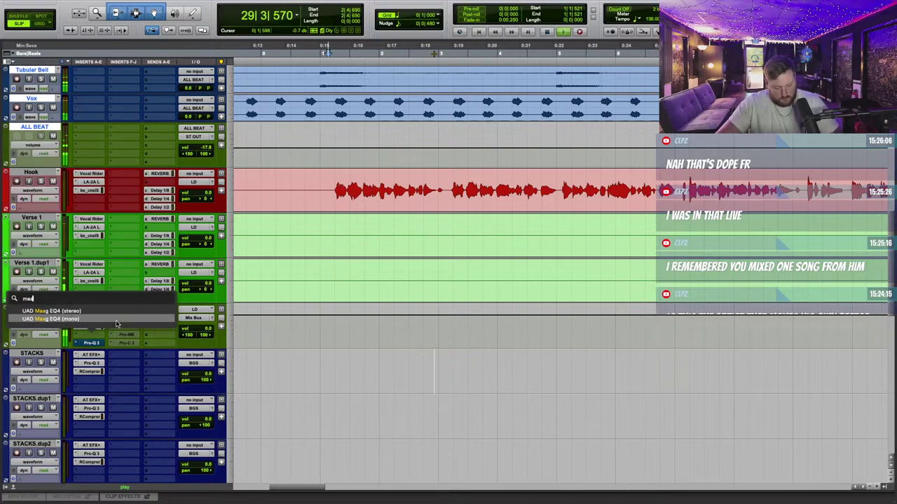
text(g)
click(121, 320)
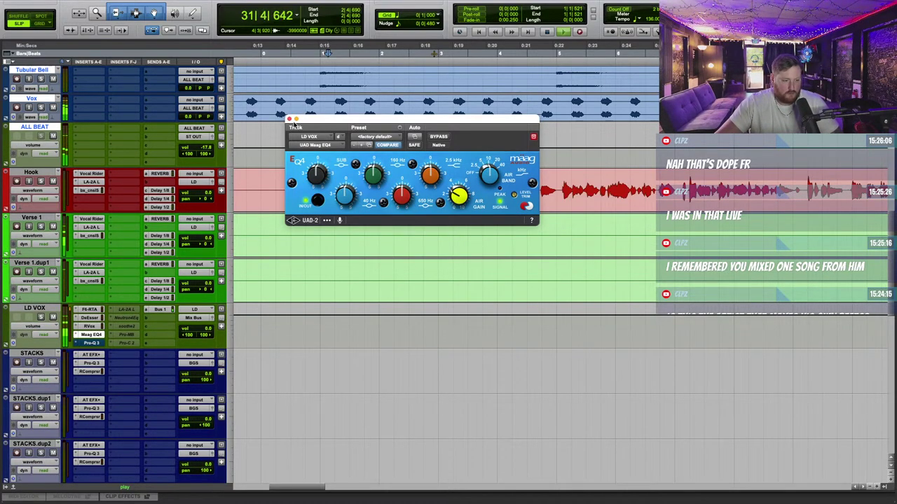
click(289, 120)
Step: Bring up the Pro-Q 3 on LD VOX and take it out of bypass
click(90, 343)
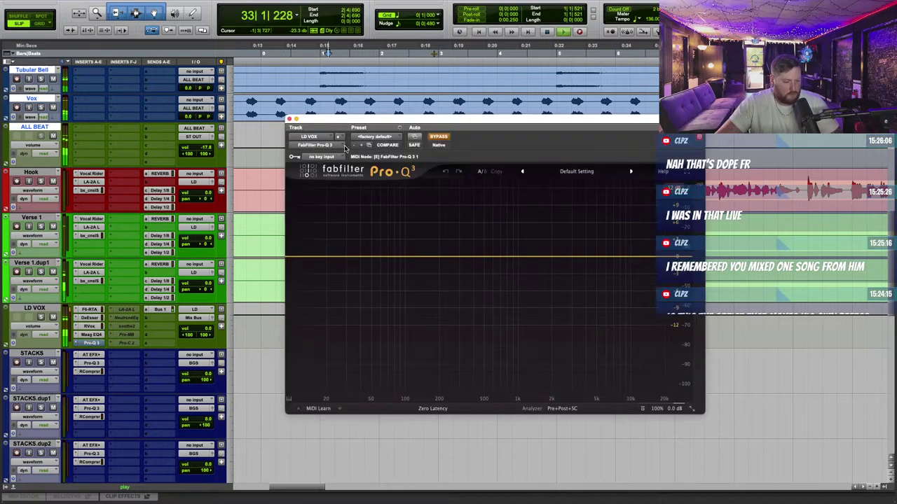
drag(386, 122, 403, 119)
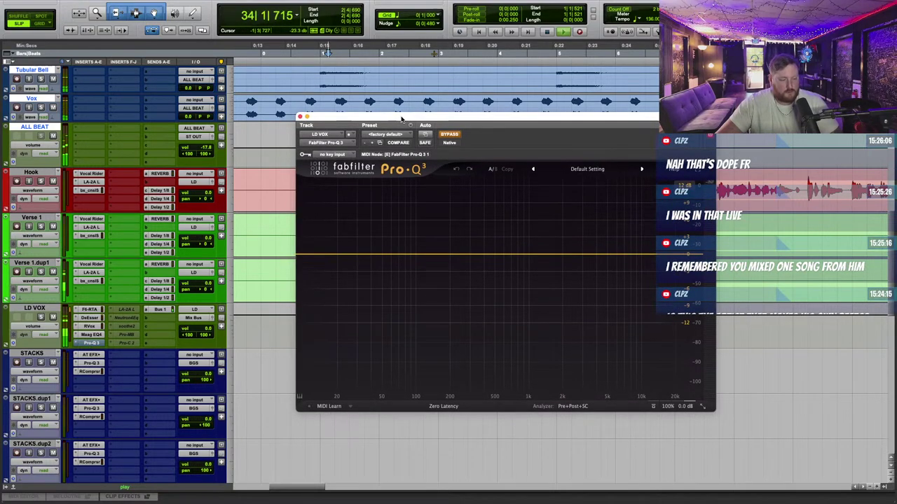
click(447, 135)
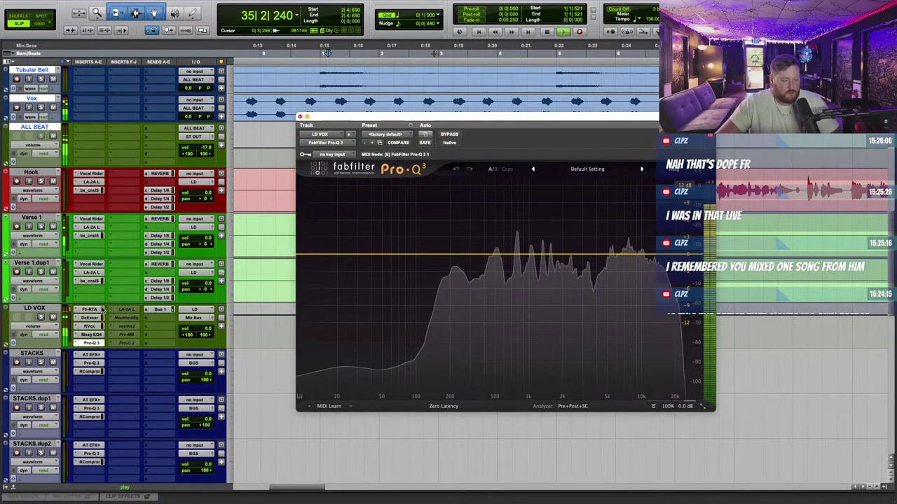
Step: Replace the inactive LA-2A L insert on LD VOX with a stereo L2 limiter
click(127, 273)
click(135, 294)
text(l2)
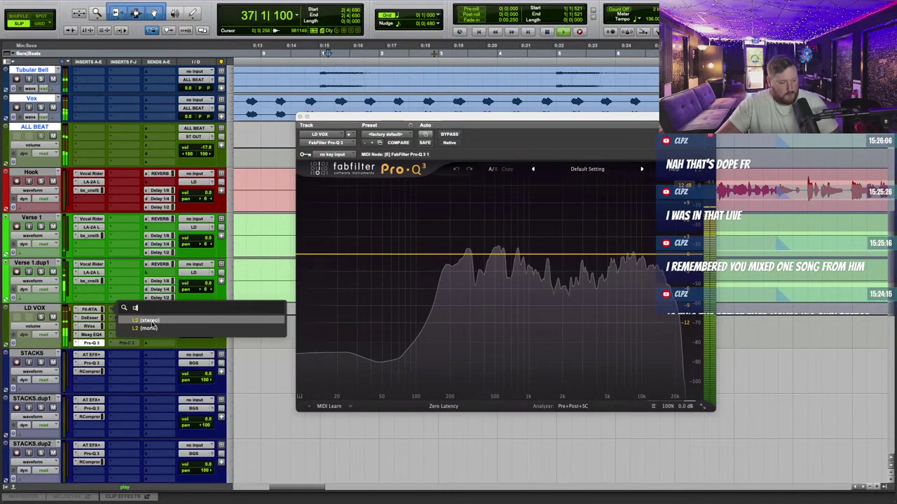
click(152, 321)
Step: Add a low cut to the LD VOX Pro-Q 3 at about 80 Hz with a 72 dB/oct slope and a Q of about 0.34
click(88, 343)
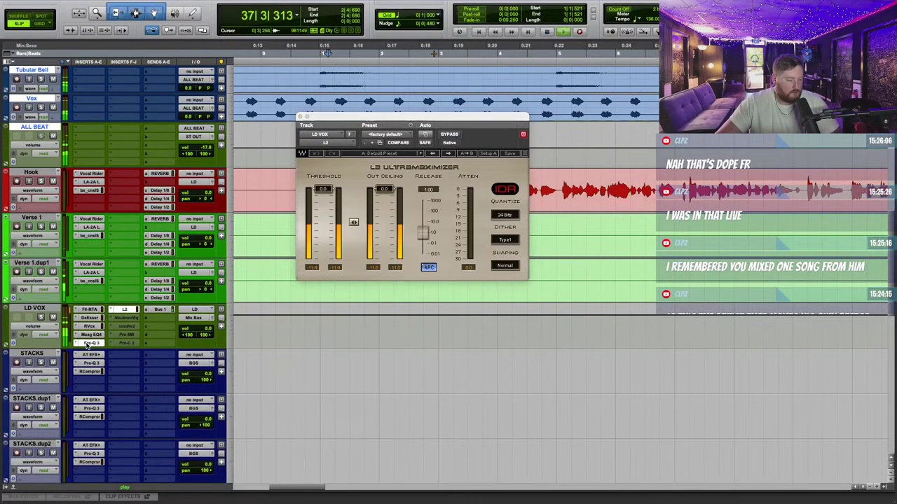
drag(415, 126, 384, 118)
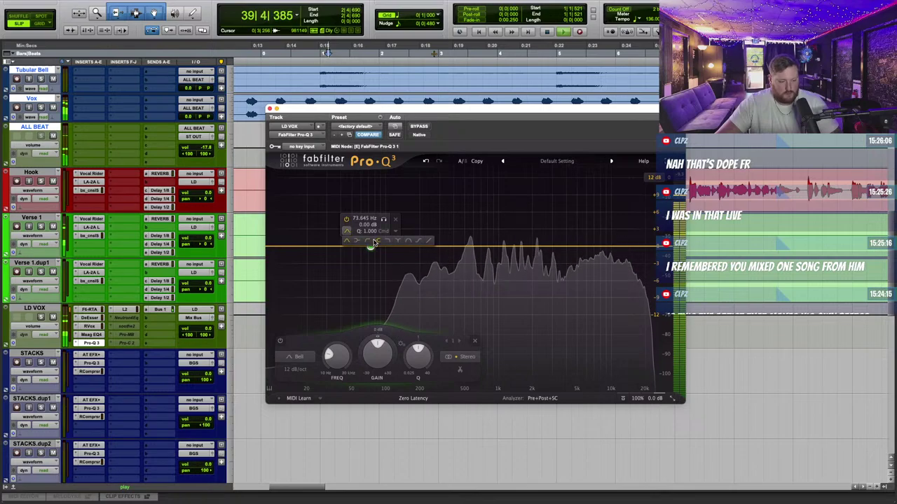
click(371, 247)
scroll(371, 246, up, 2)
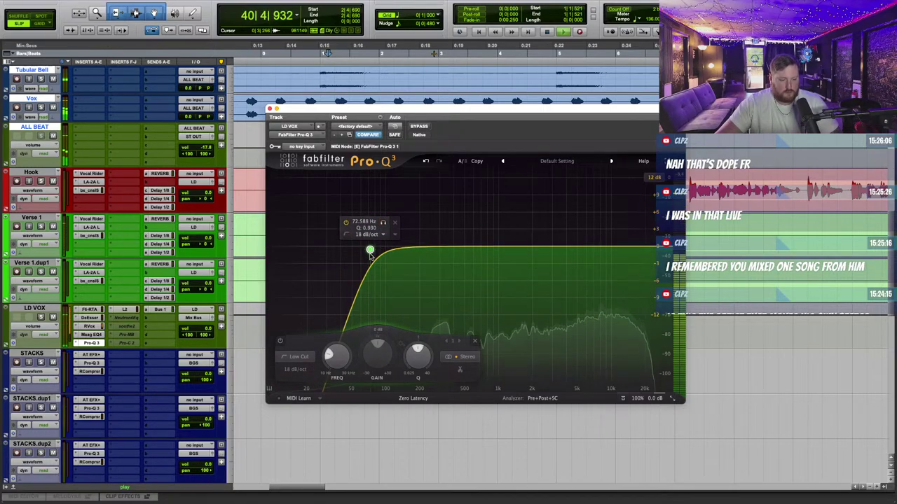
drag(371, 247, 373, 298)
scroll(374, 299, up, 3)
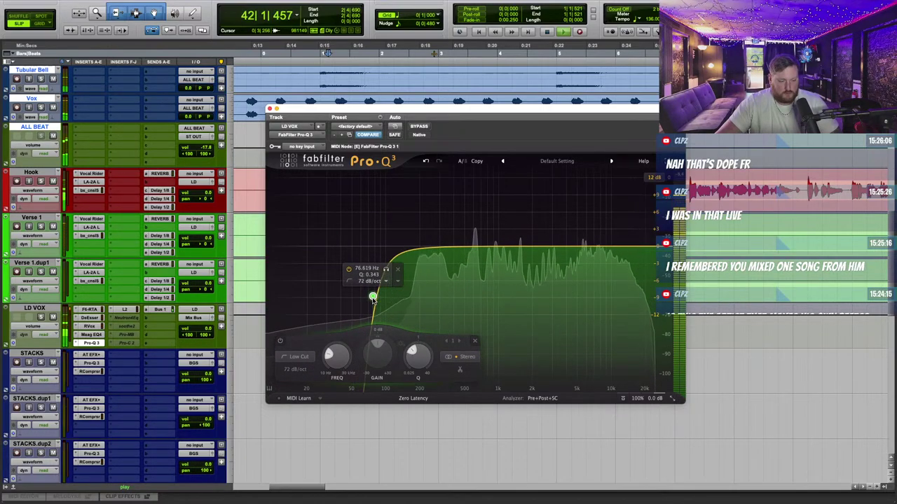
click(386, 269)
mouse_move(386, 269)
mouse_down()
mouse_move(453, 270)
mouse_move(395, 274)
mouse_up()
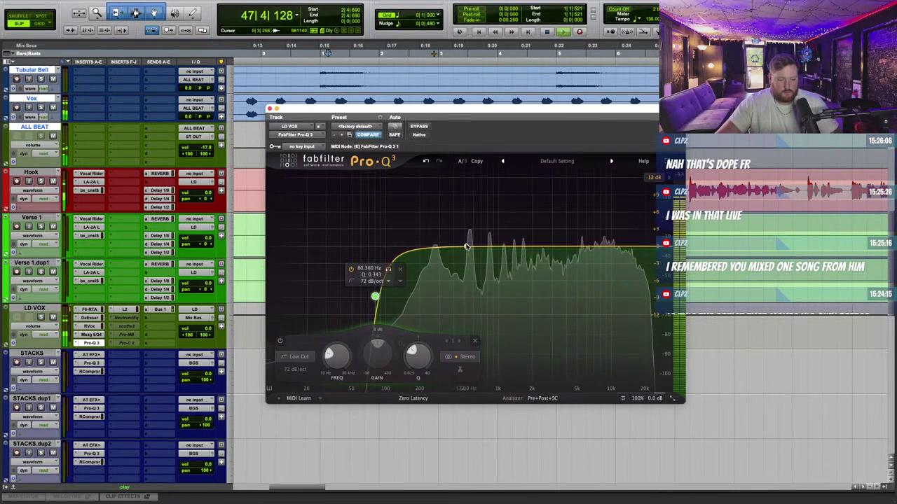
Step: Sweep a boosted bell through the low mids, then turn it into a cut of about -3.65 dB at 408 Hz with Q 4.9
click(469, 238)
drag(468, 193, 470, 179)
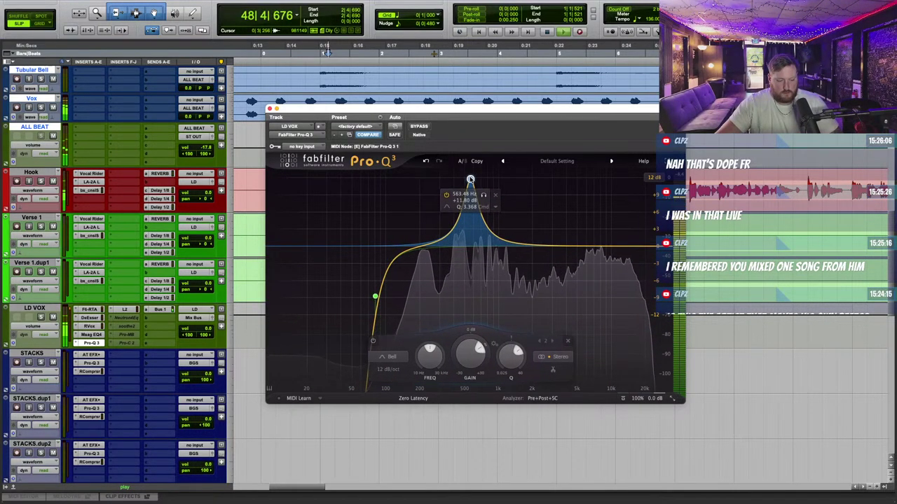
click(482, 196)
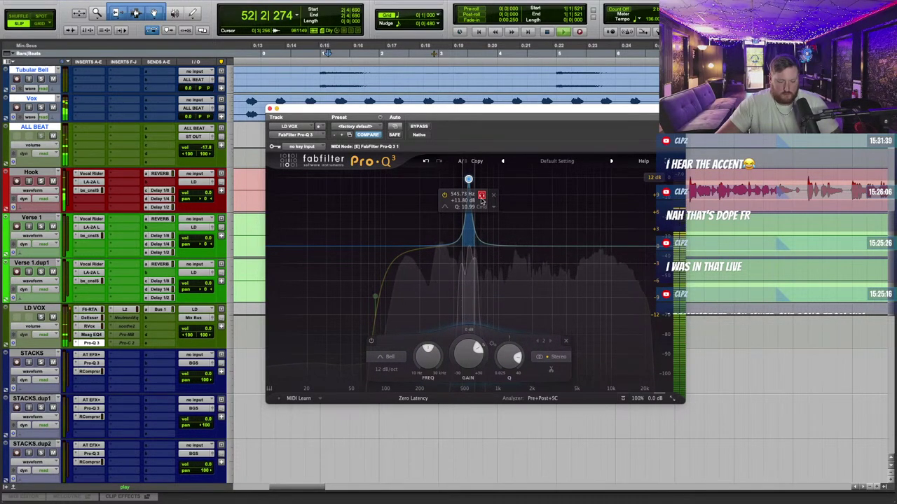
drag(482, 200, 469, 198)
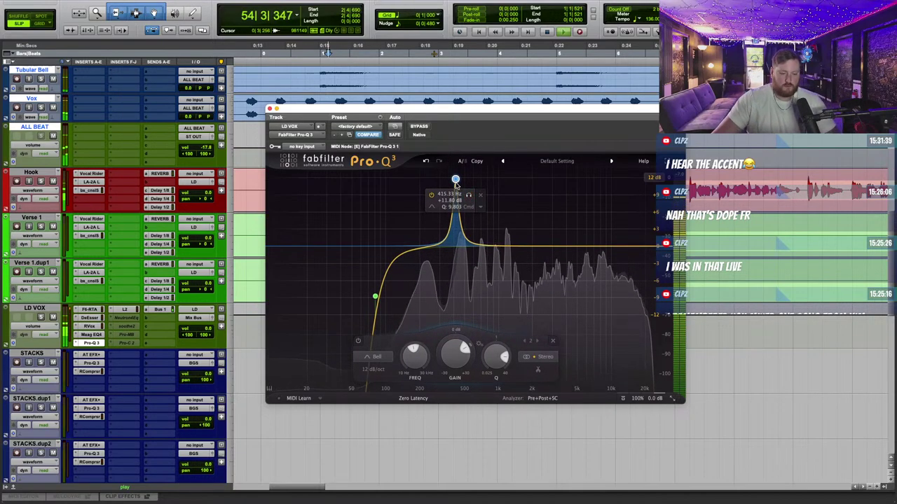
scroll(456, 184, down, 5)
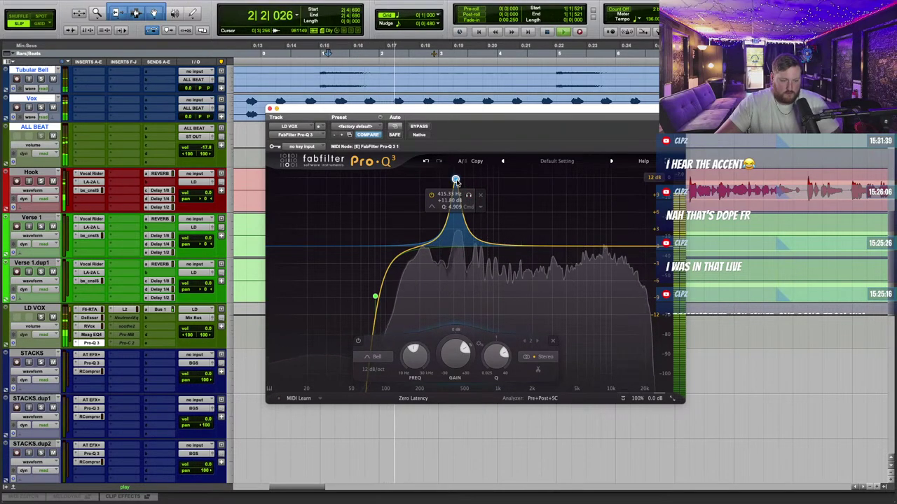
drag(456, 181, 454, 257)
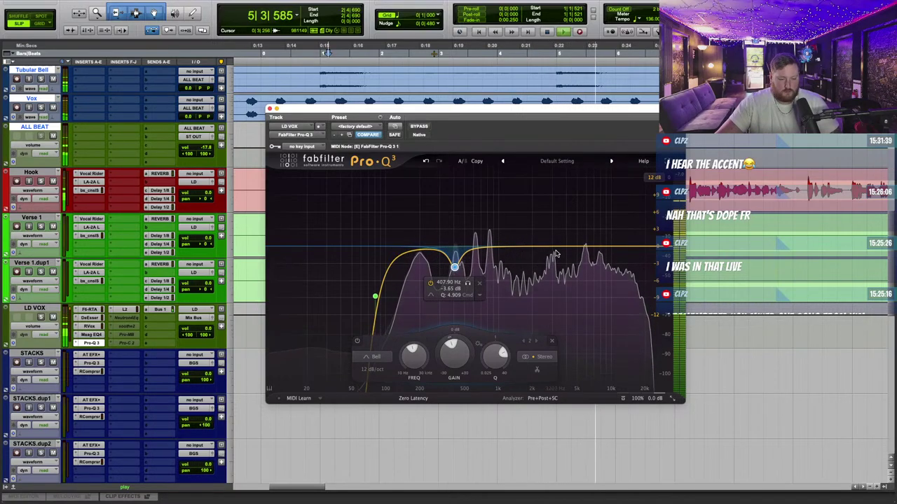
Step: Add narrow bell cuts at about 5.74 kHz (-1.48 dB, Q 17.13) and about 8 kHz
drag(498, 250, 587, 180)
scroll(501, 191, up, 5)
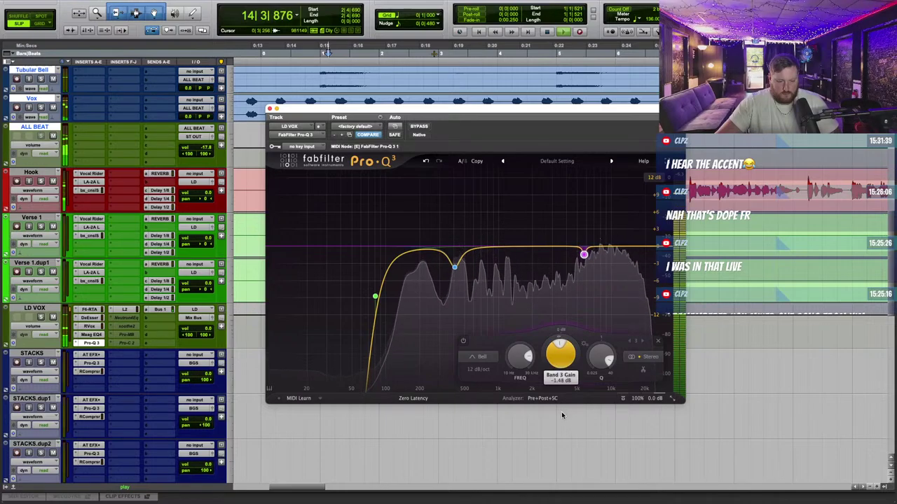
drag(594, 247, 600, 179)
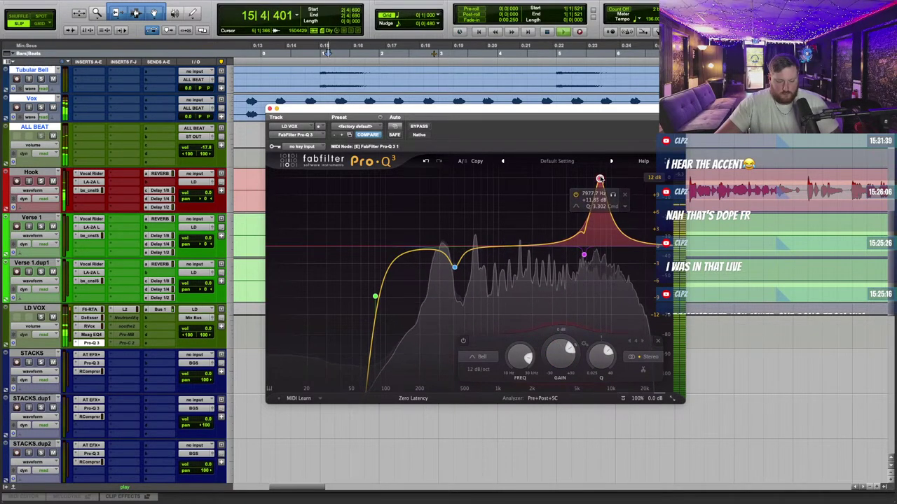
scroll(601, 181, up, 3)
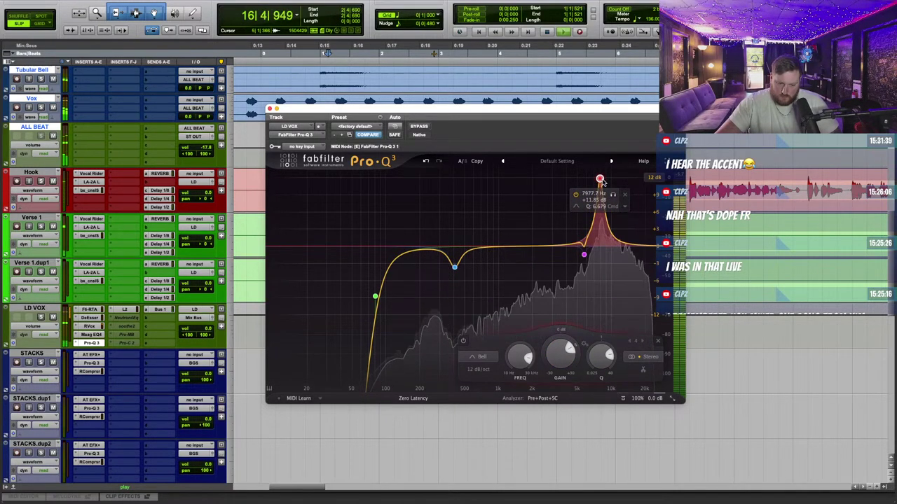
drag(615, 199, 613, 197)
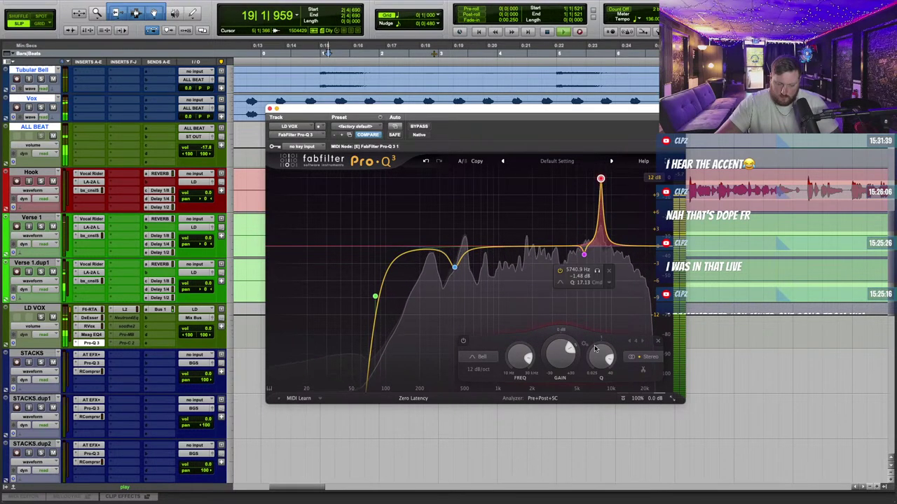
click(455, 267)
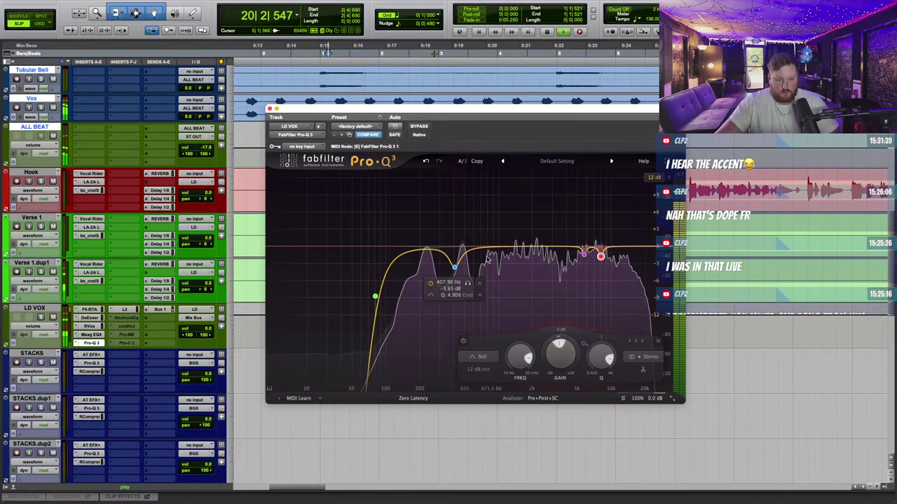
Step: Add narrow bell cuts at about 725 Hz (-1.60 dB, Q 11.08) and 2280 Hz (-1.87 dB, Q 15.62)
drag(469, 251, 497, 206)
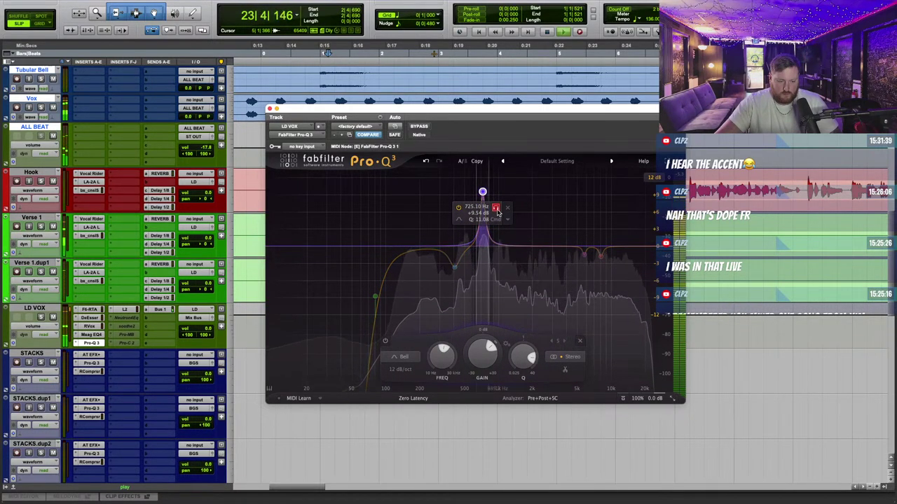
drag(482, 354, 497, 409)
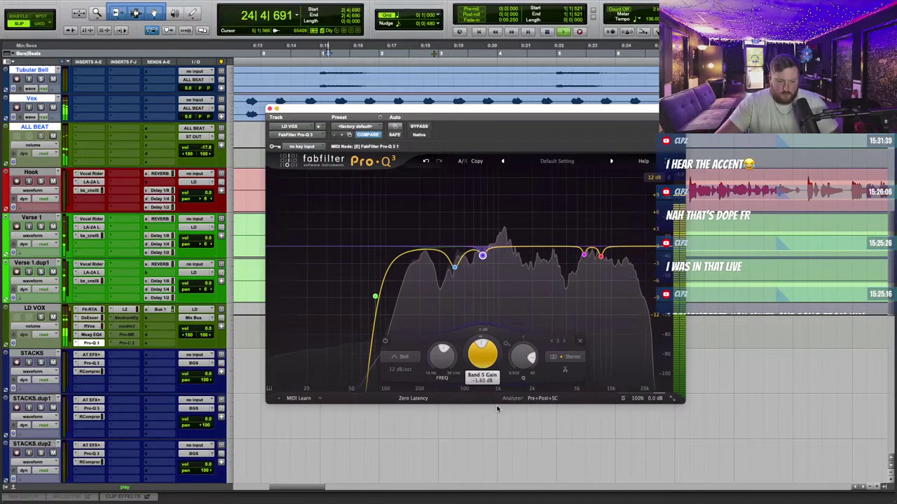
drag(531, 247, 552, 201)
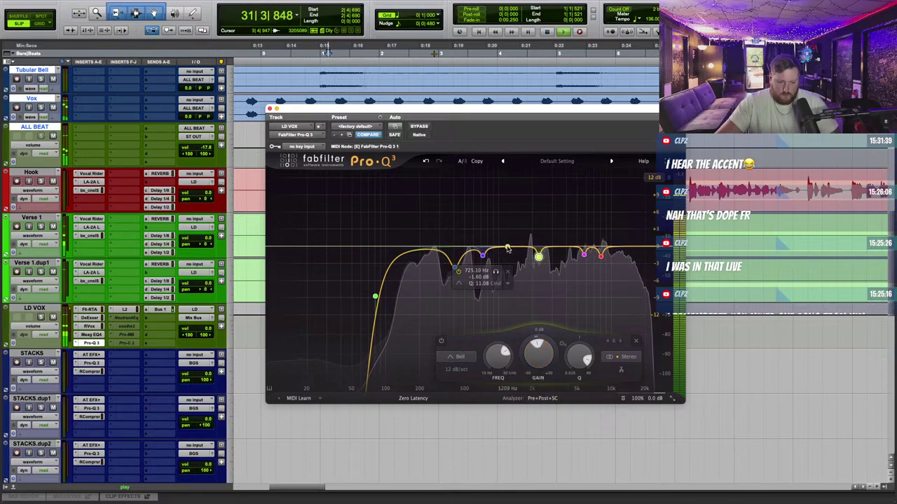
Step: Add narrow bell cuts at about 1821 Hz (-1.25 dB) and 1062 Hz (-1.45 dB, Q 12.11), and close the EQ
click(511, 226)
drag(511, 226, 526, 180)
scroll(527, 179, up, 5)
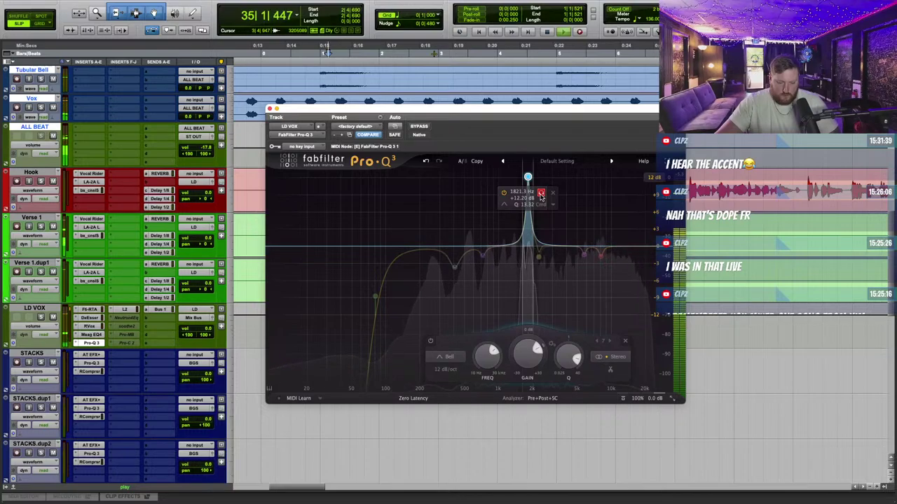
click(541, 195)
drag(528, 354, 539, 411)
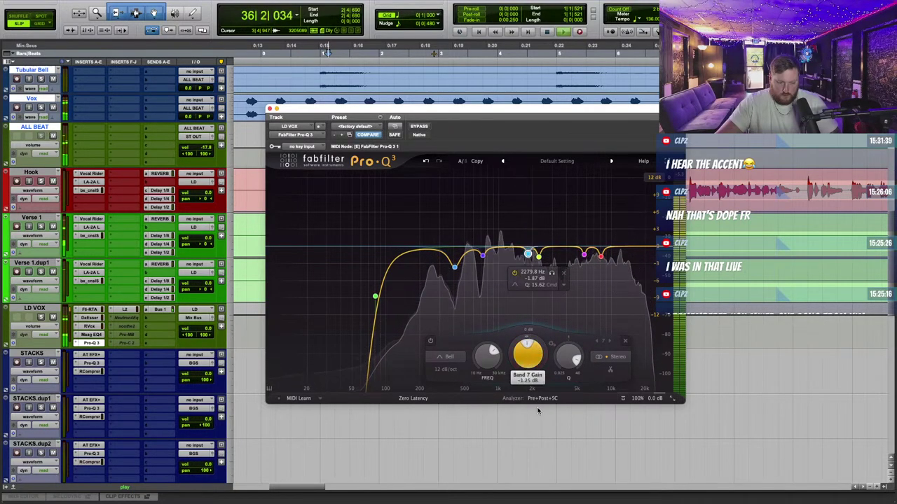
mouse_move(497, 246)
mouse_down()
mouse_move(502, 179)
mouse_move(514, 194)
mouse_move(512, 182)
mouse_move(501, 253)
mouse_up()
scroll(501, 180, up, 2)
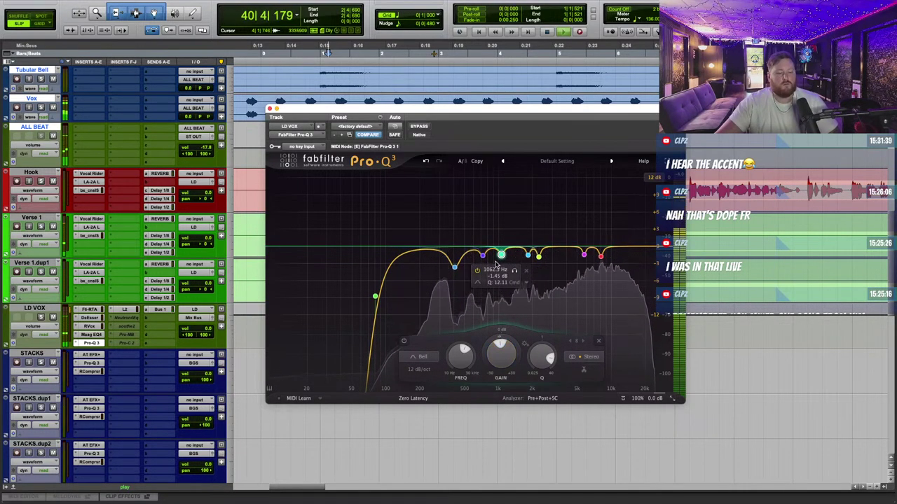
click(270, 109)
Step: Zoom the edit timeline out to bring the Verse 1 clips into view
key(r)
key(r)
scroll(307, 260, right, 3)
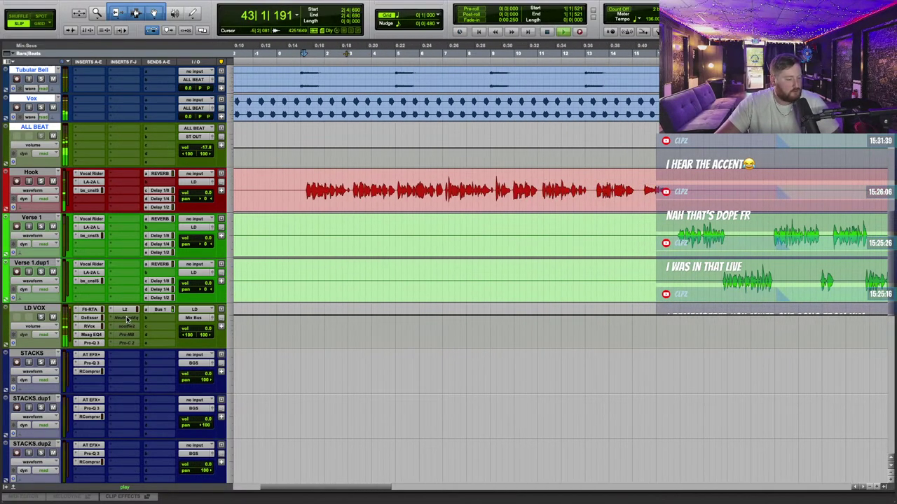
Step: Set the L2 limiter's threshold on LD VOX to -3.0 dB and raise the ALL BEAT volume to -13.9 dB
click(125, 310)
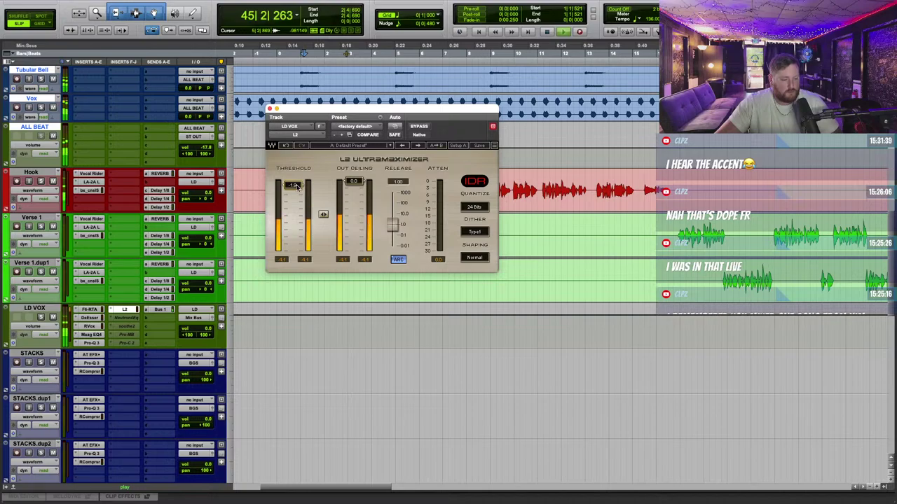
drag(300, 187, 300, 191)
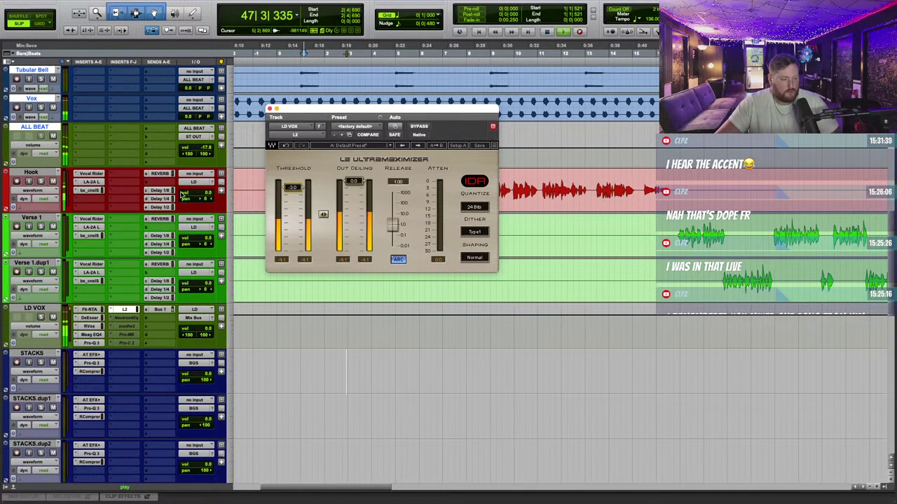
click(208, 150)
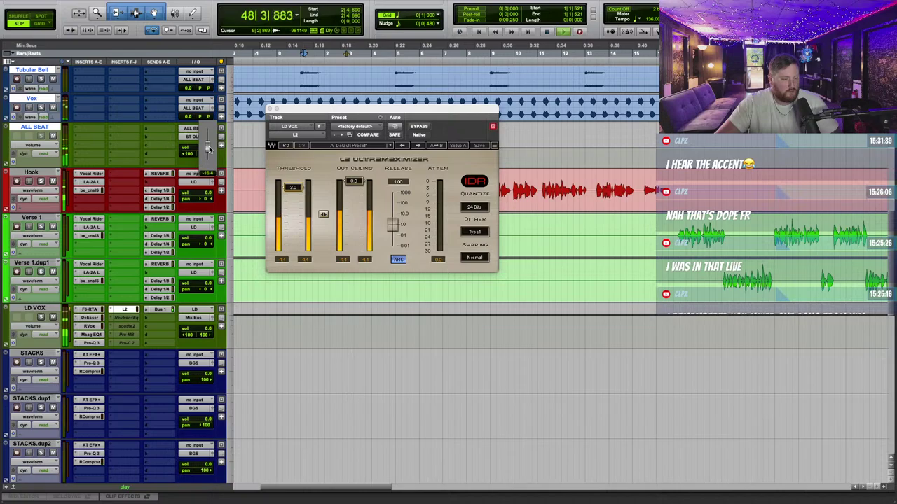
drag(208, 149, 209, 145)
drag(290, 111, 304, 122)
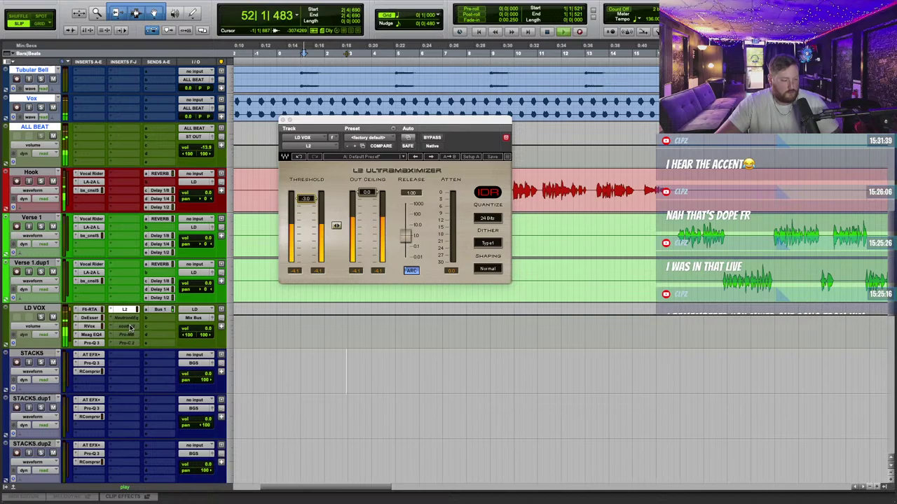
Step: Activate the Neutron 4 Equalizer on LD VOX with a -2.9 dB low shelf at 142 Hz and a -2.4 dB cut at 512 Hz
right_click(126, 319)
click(126, 319)
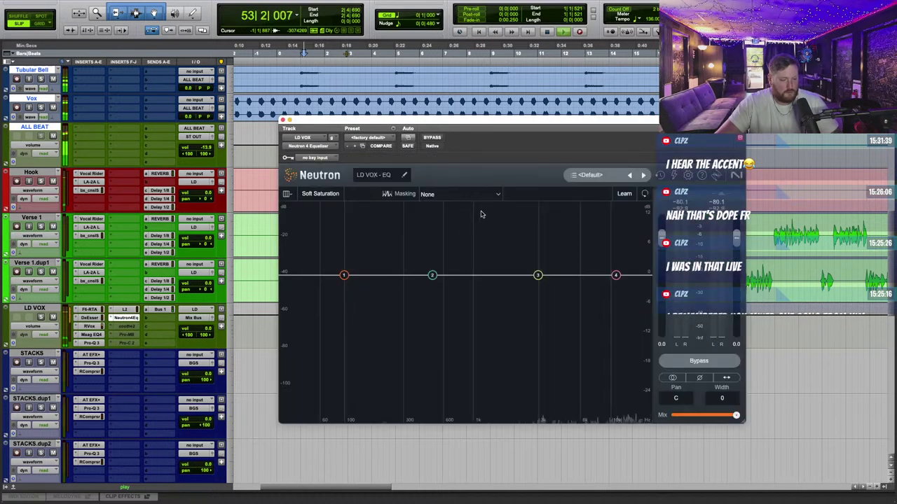
click(343, 276)
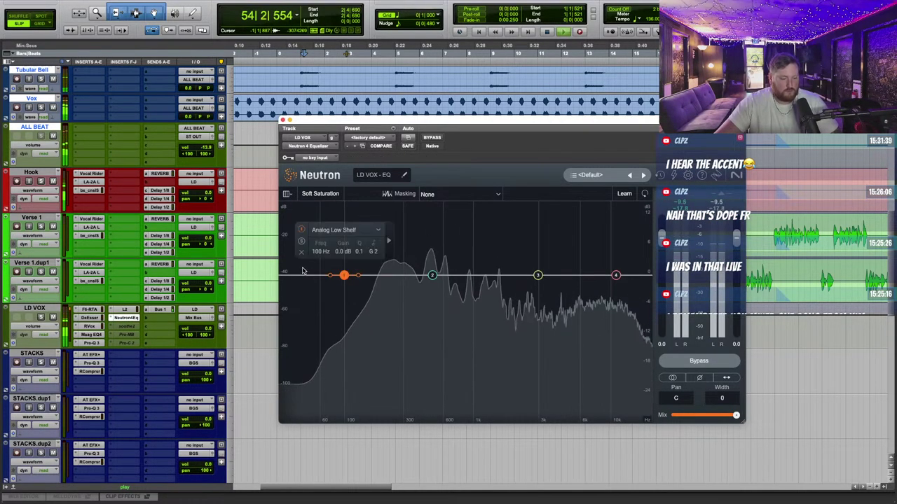
drag(343, 276, 374, 231)
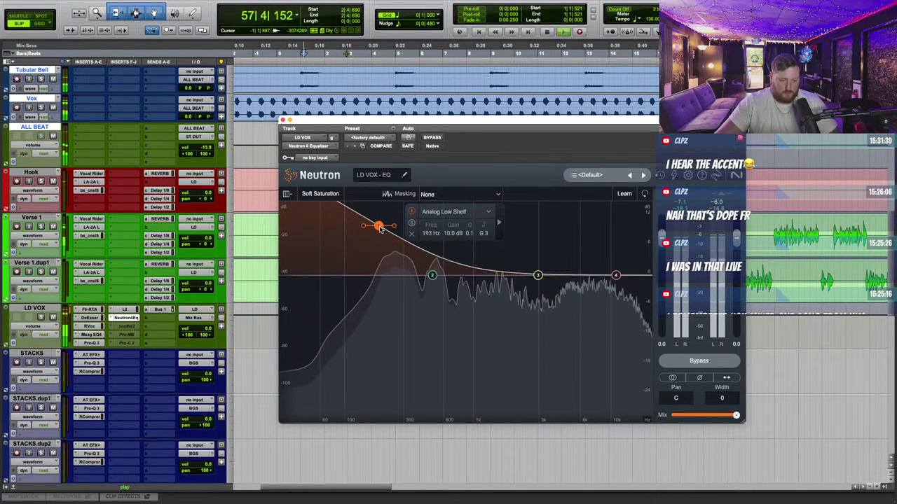
drag(379, 228, 377, 284)
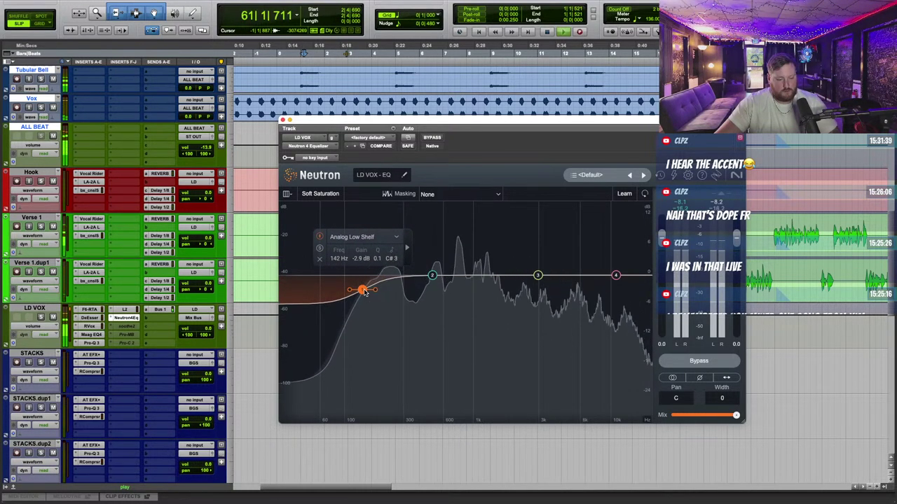
mouse_move(432, 276)
mouse_down()
mouse_move(433, 219)
mouse_move(435, 275)
mouse_up()
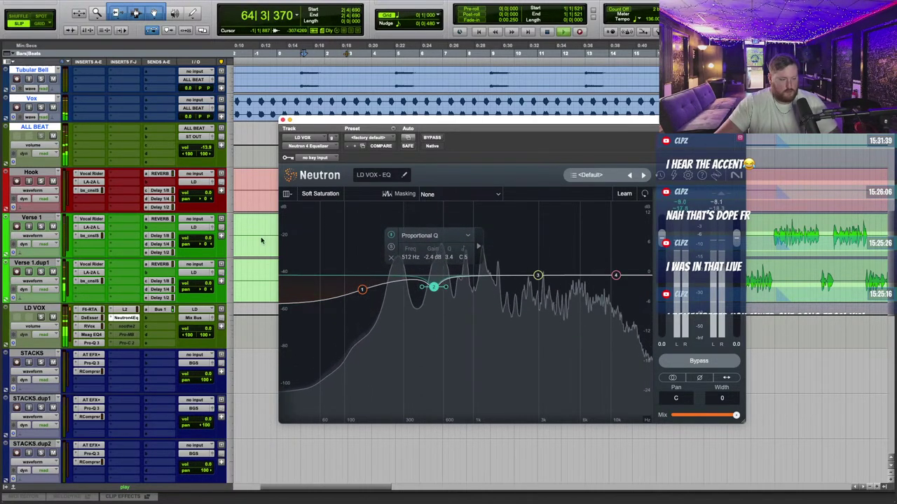
Step: Activate soothe2 on LD VOX, load its User default preset and close the plug-in window
click(126, 326)
click(137, 340)
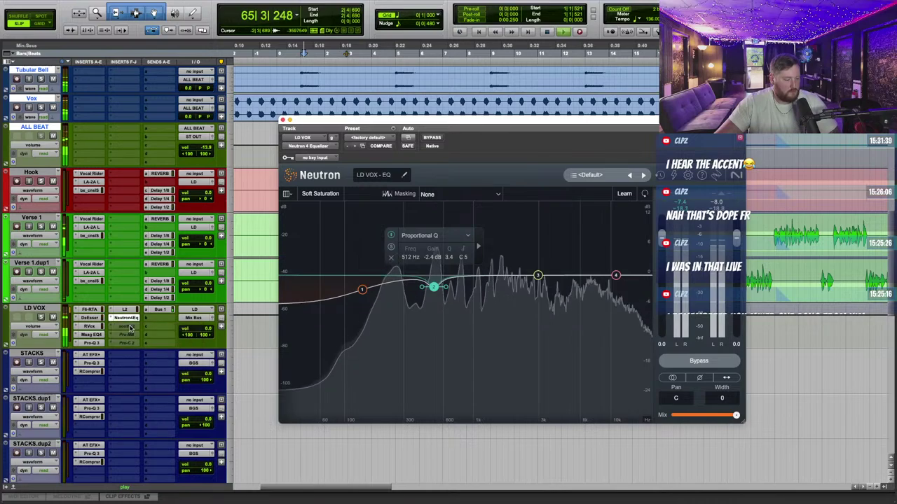
click(485, 169)
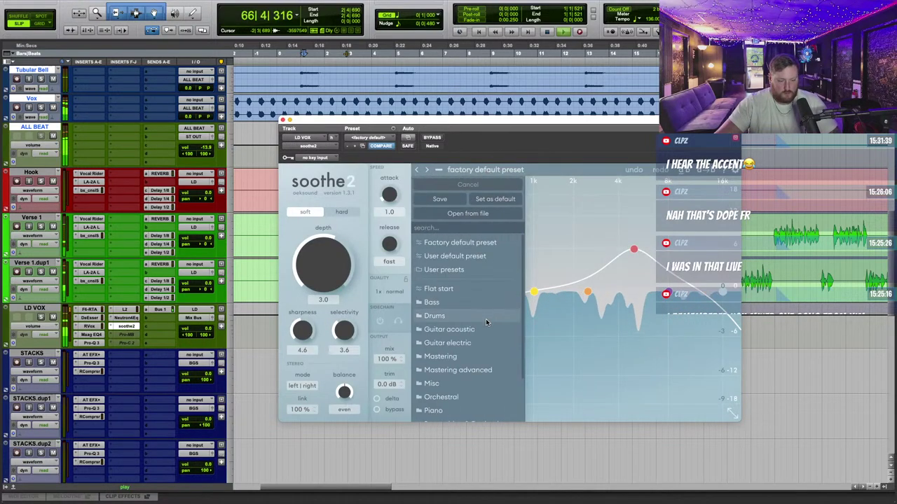
click(465, 256)
click(283, 122)
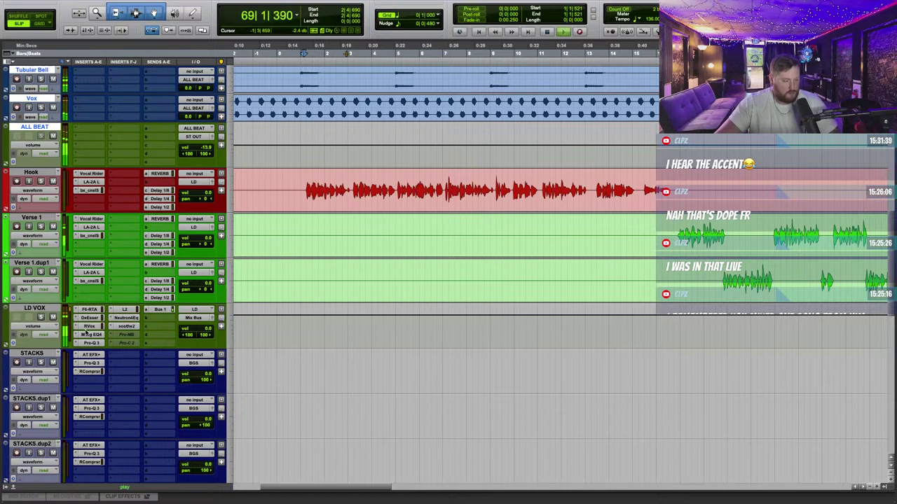
Step: Activate Pro-C 2 on LD VOX, set its level display range to 36 dB and close the compressor
right_click(126, 338)
click(138, 357)
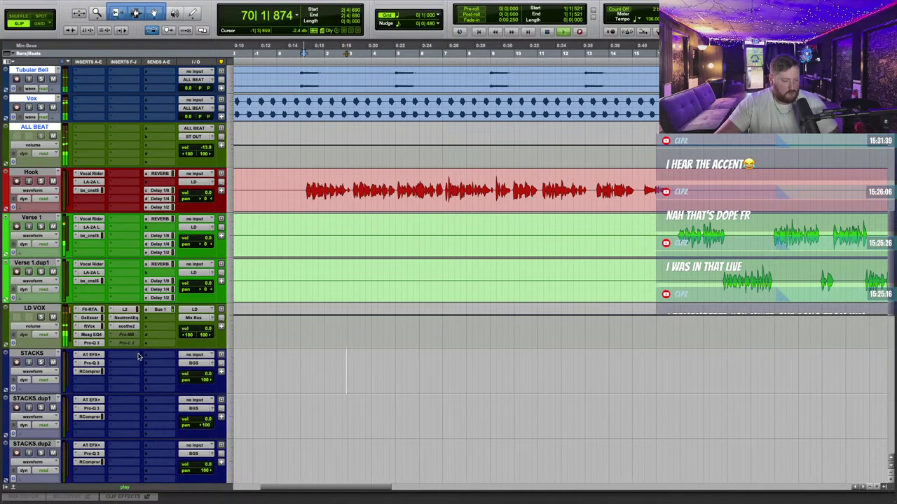
click(127, 344)
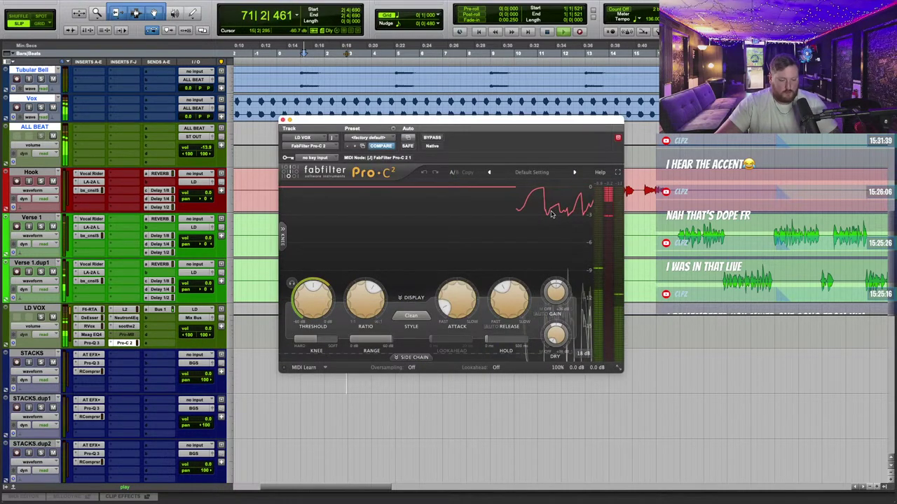
click(587, 350)
click(589, 413)
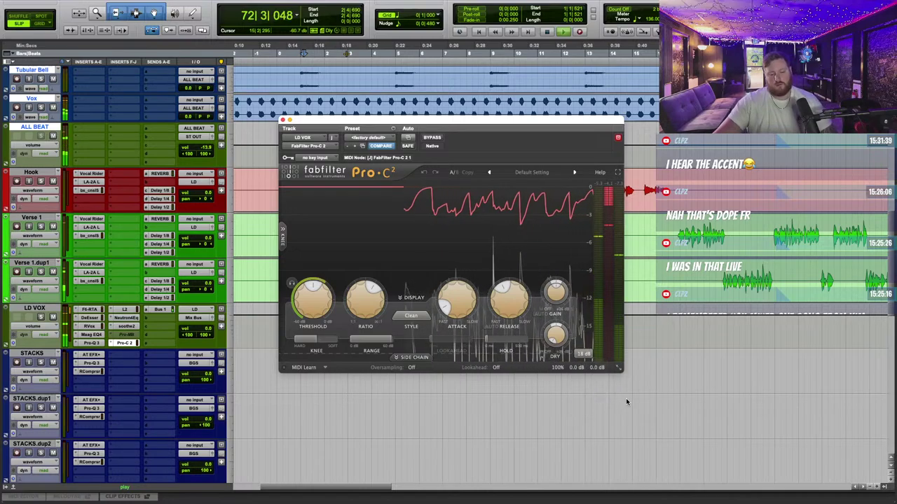
click(583, 353)
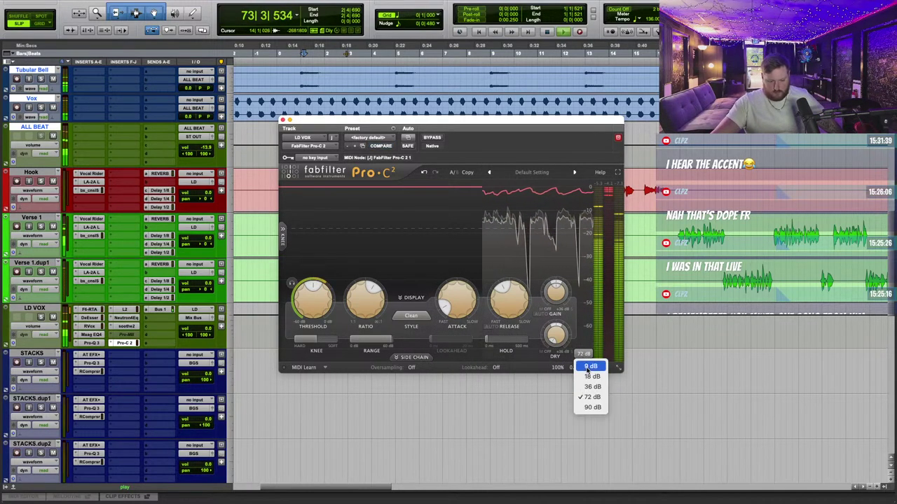
click(592, 387)
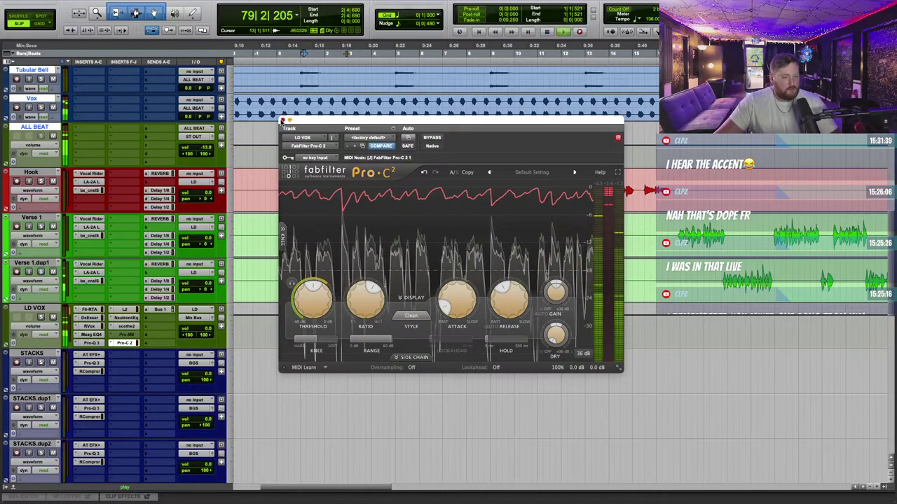
click(125, 343)
Step: Restart playback around bar 1, where the 808 comes in, and solo the 808 track
scroll(266, 182, up, 1)
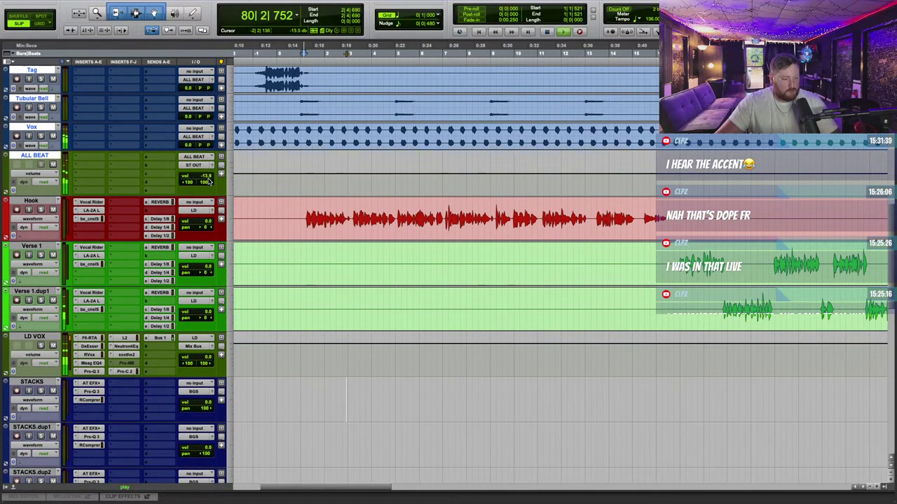
scroll(232, 213, left, 3)
scroll(233, 213, up, 3)
scroll(232, 213, left, 1)
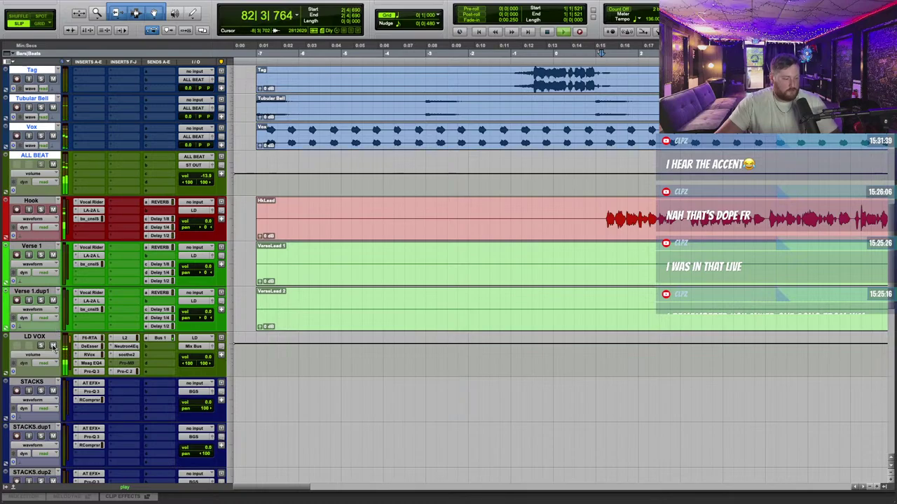
scroll(418, 288, up, 10)
key(r)
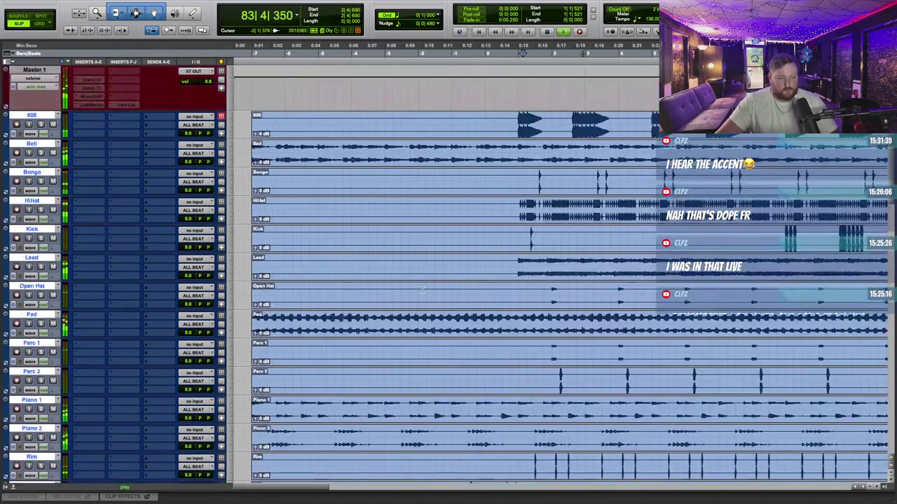
key(r)
click(453, 47)
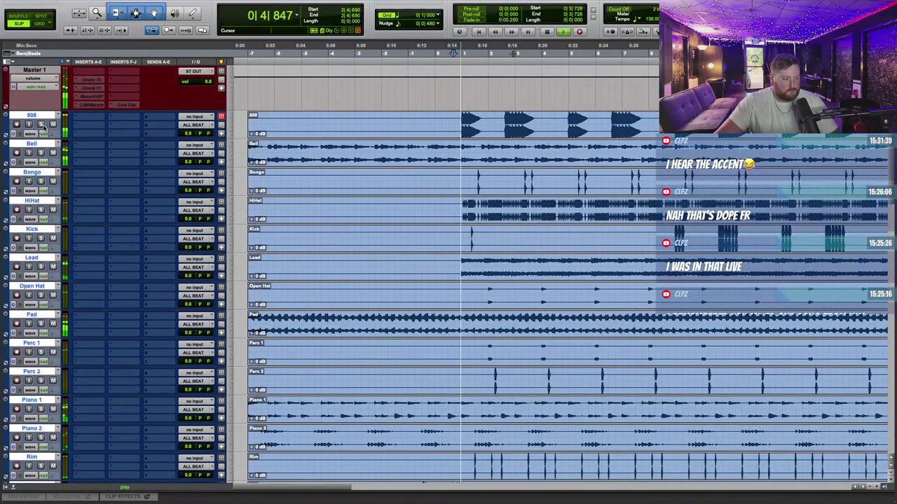
click(40, 125)
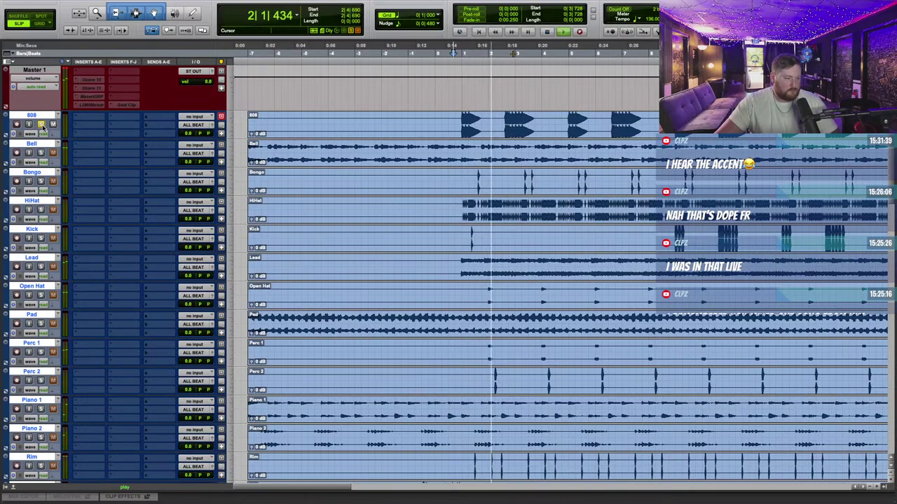
Step: Insert FabFilter Pro-C 2 (stereo) on the 808 track, raise its threshold and set the display range to 18 dB
click(89, 118)
mouse_move(126, 117)
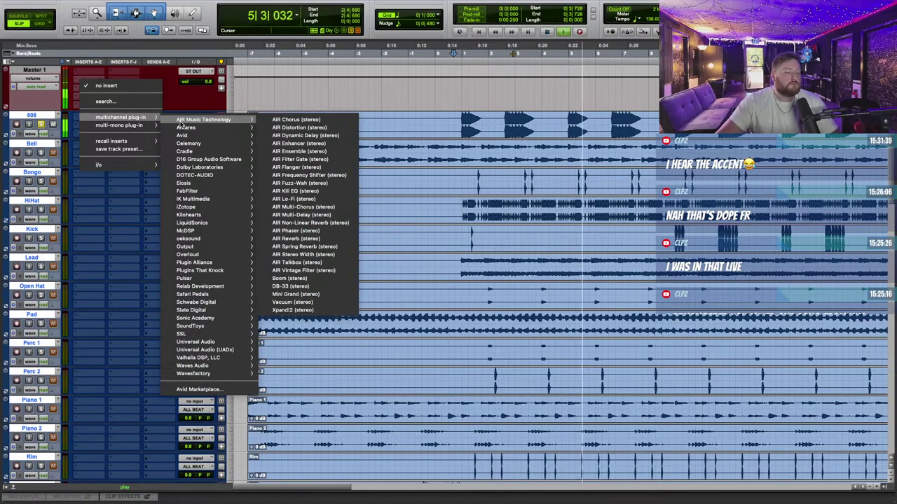
mouse_move(193, 194)
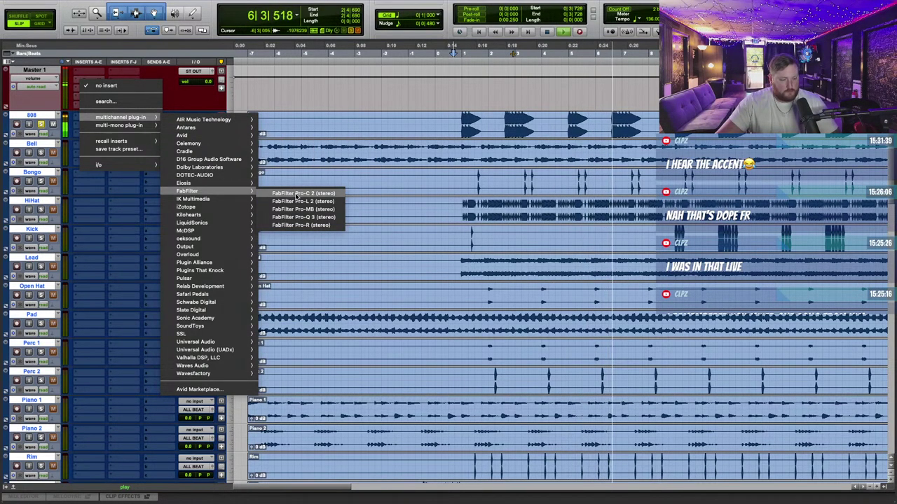
click(297, 194)
drag(323, 301, 323, 245)
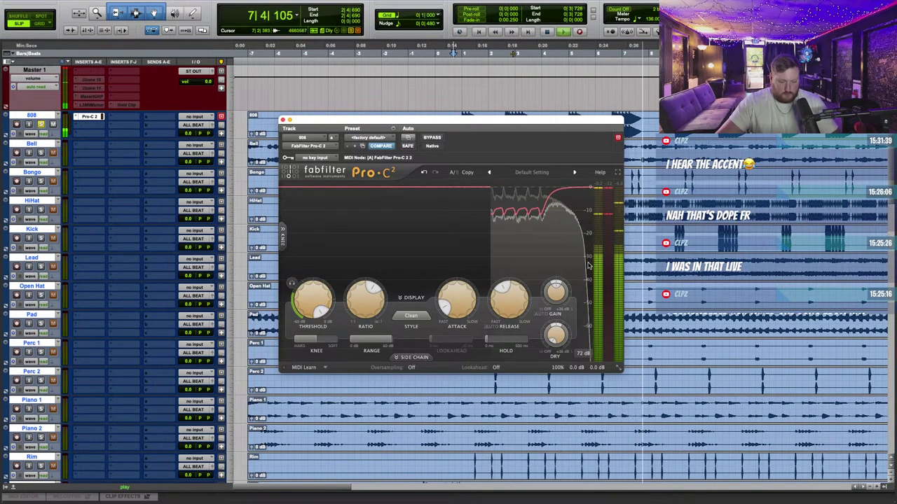
click(583, 354)
click(592, 376)
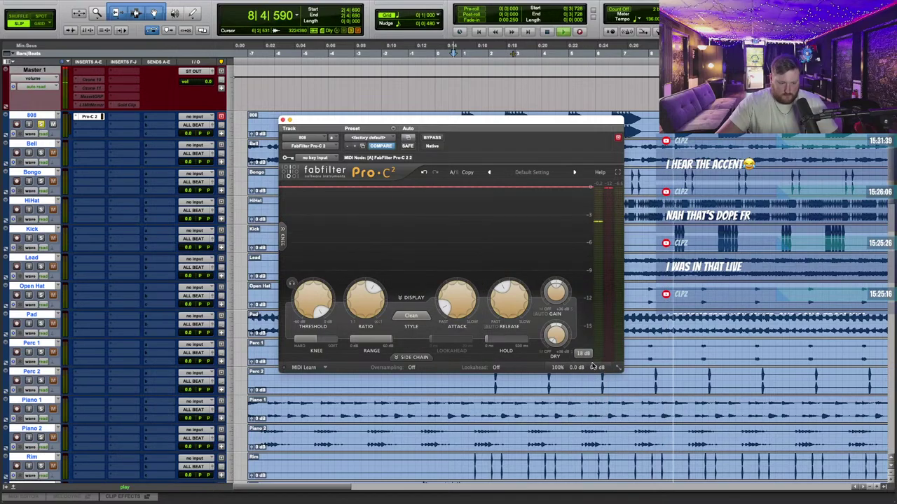
Step: Fine-tune the 808 compressor's threshold to about -3 dB and close the plug-in window
drag(315, 309, 315, 320)
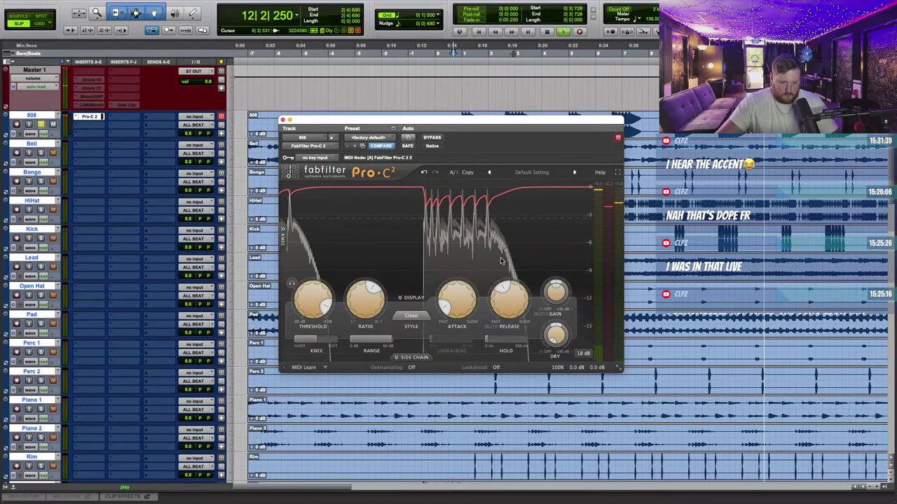
mouse_move(297, 303)
drag(297, 303, 302, 301)
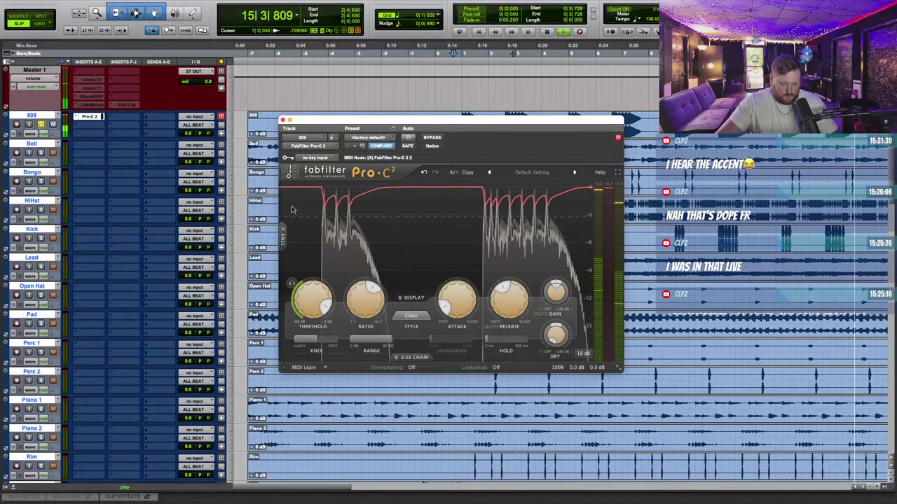
click(283, 120)
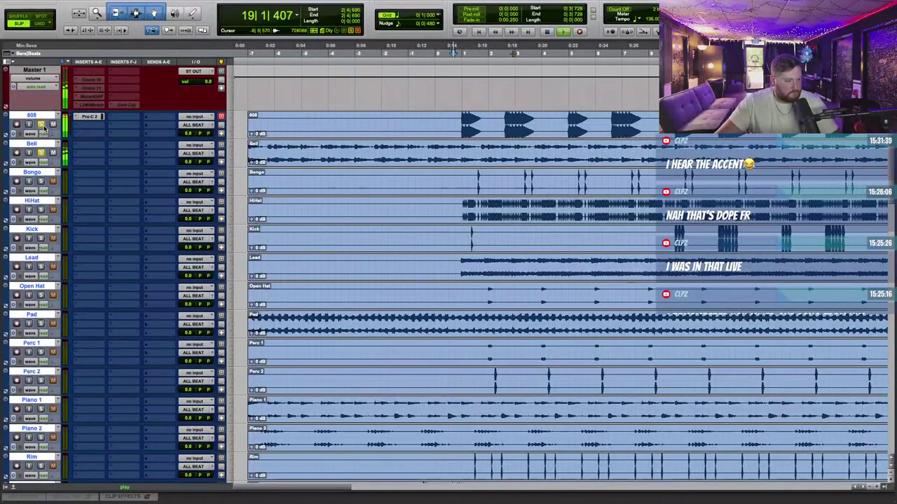
Step: Insert soothe2 (stereo) on the first slot of the Bell track
click(89, 146)
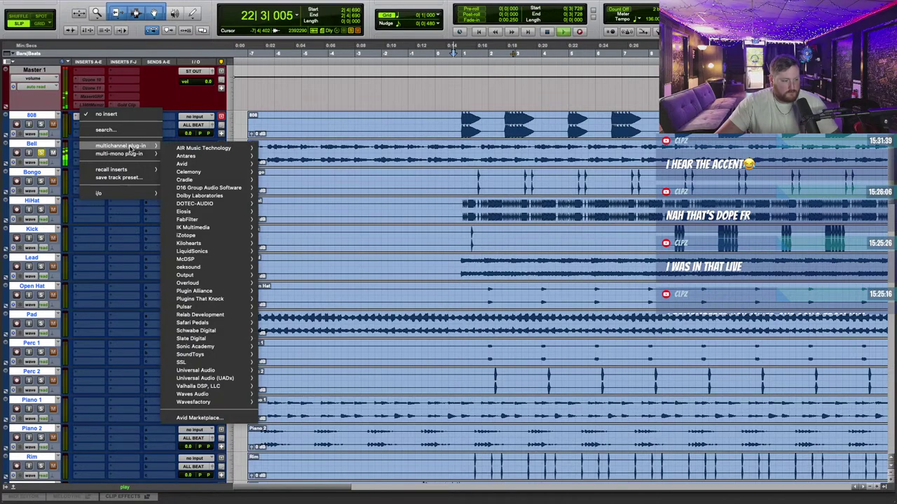
click(104, 130)
text(sooth)
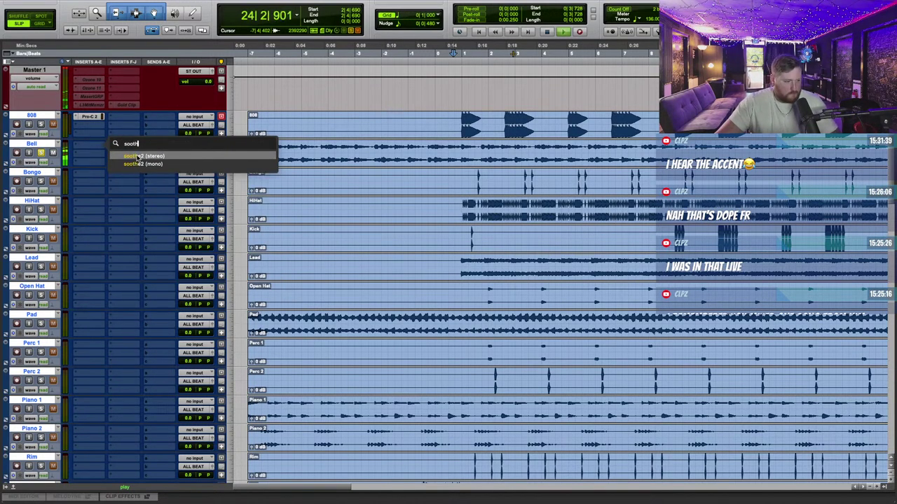
click(138, 156)
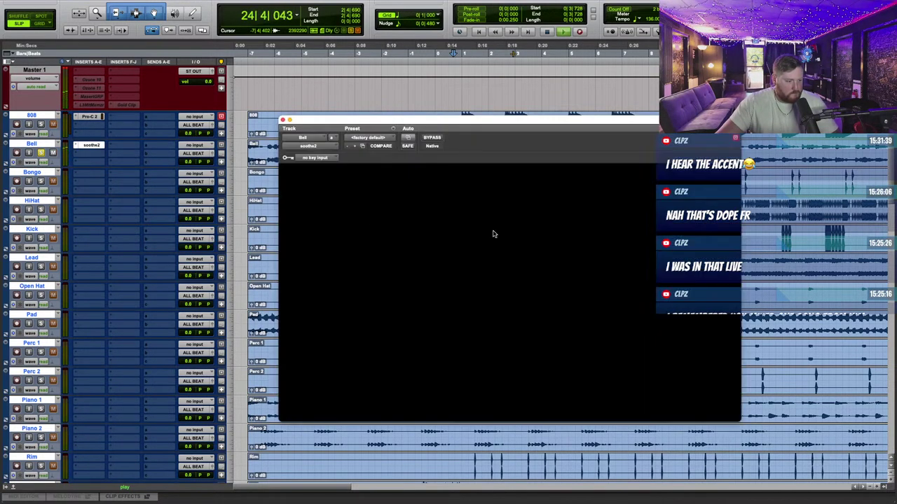
Step: Browse the soothe2 presets on the Bell track and load "Easy on the lo-fi" from the Synth category
click(477, 170)
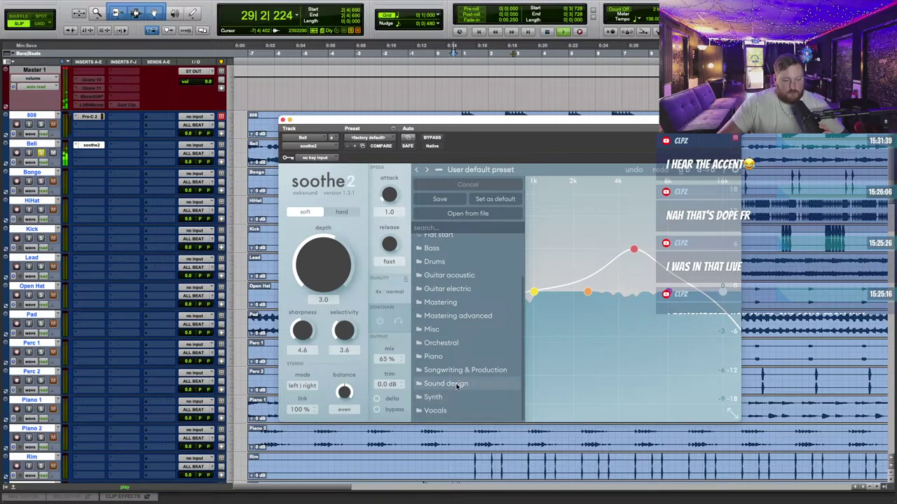
mouse_move(452, 359)
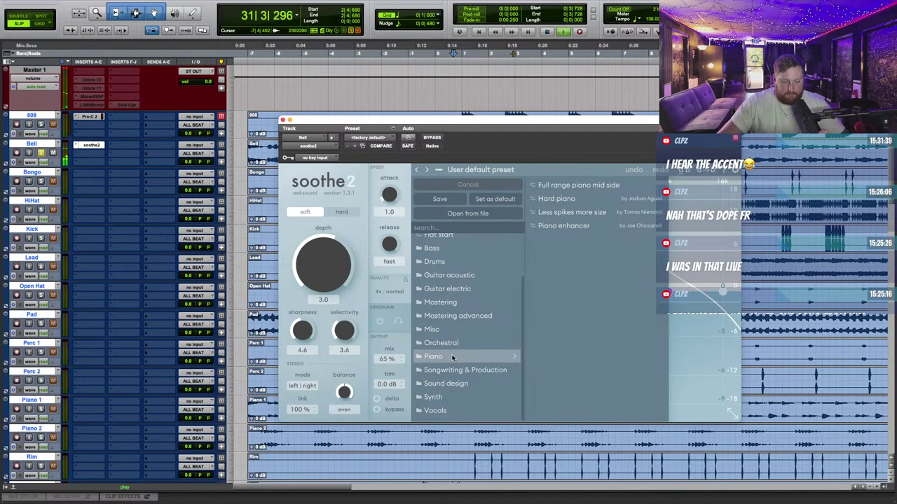
scroll(456, 355, up, 1)
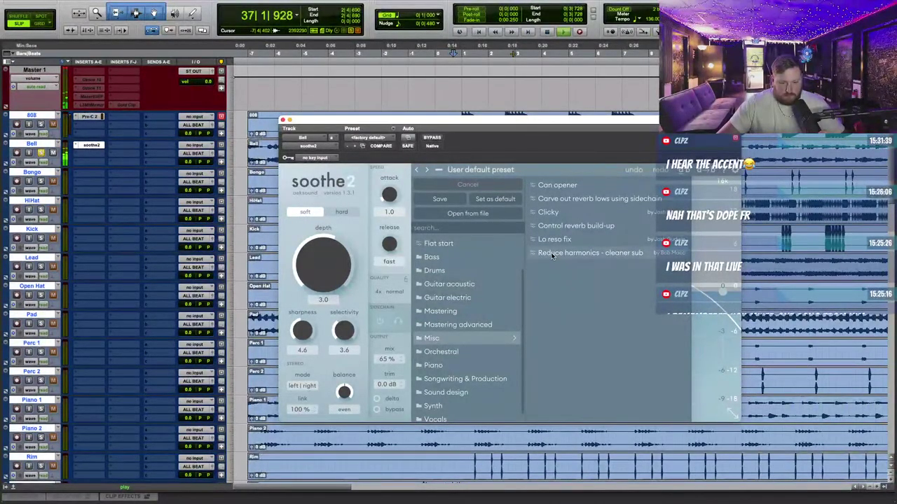
scroll(438, 321, down, 1)
mouse_move(442, 396)
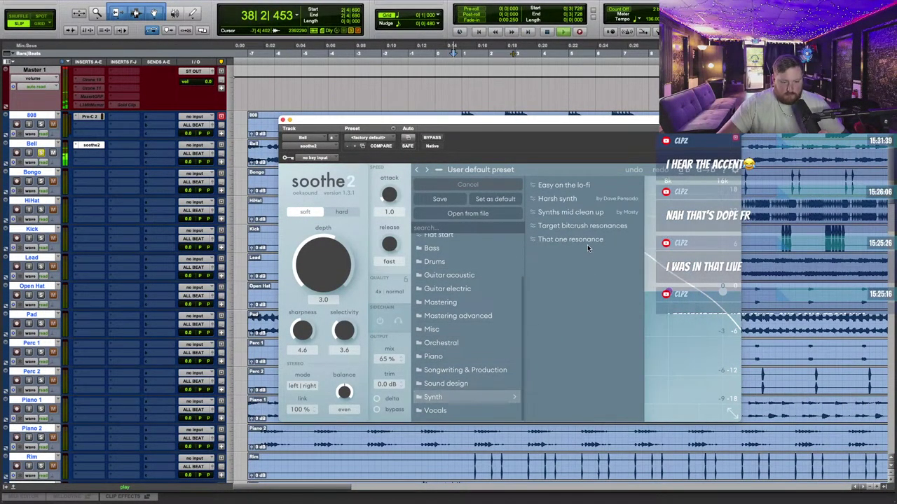
click(584, 185)
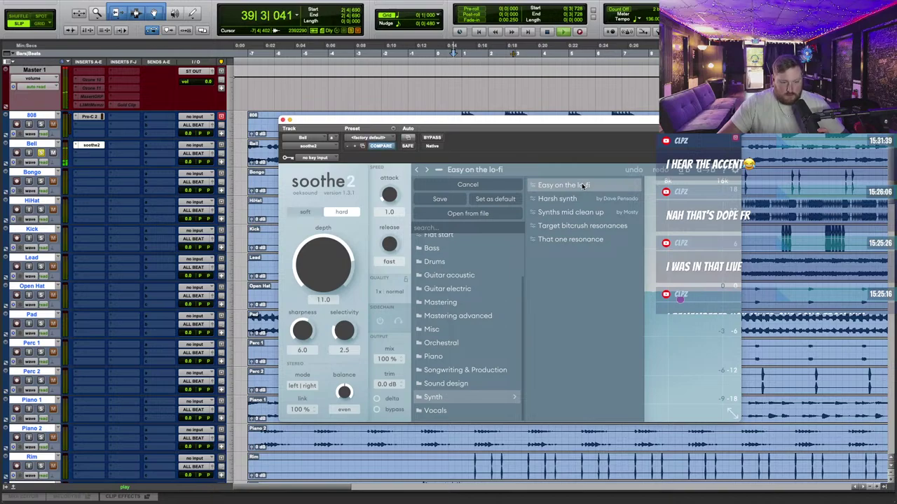
click(433, 139)
click(438, 170)
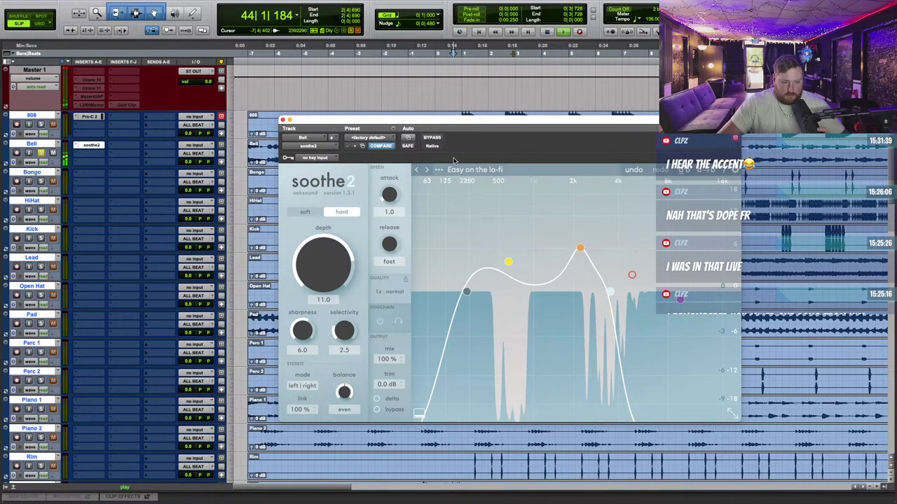
Step: Bypass soothe2 on the Bell track and make the insert inactive
click(435, 141)
right_click(91, 146)
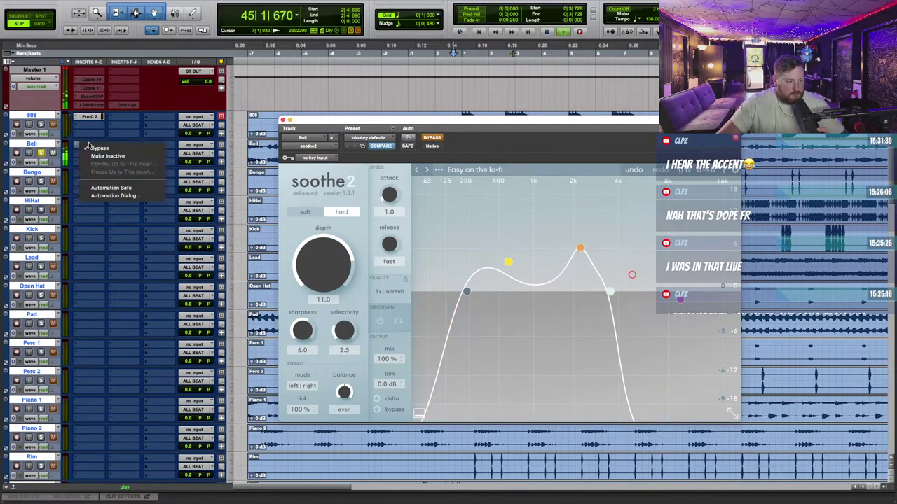
click(89, 154)
Step: Insert FabFilter Pro-Q 3 (stereo) on the second slot of the Bell track
click(88, 154)
mouse_move(136, 154)
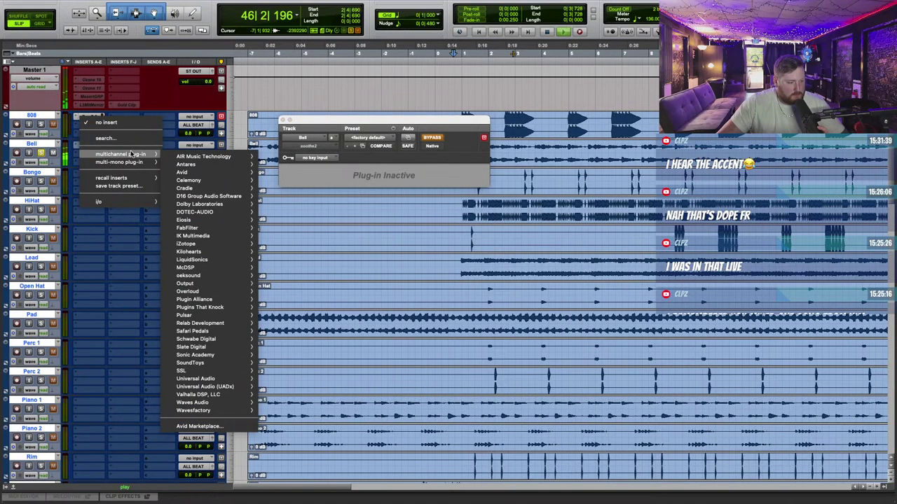
mouse_move(234, 229)
click(309, 254)
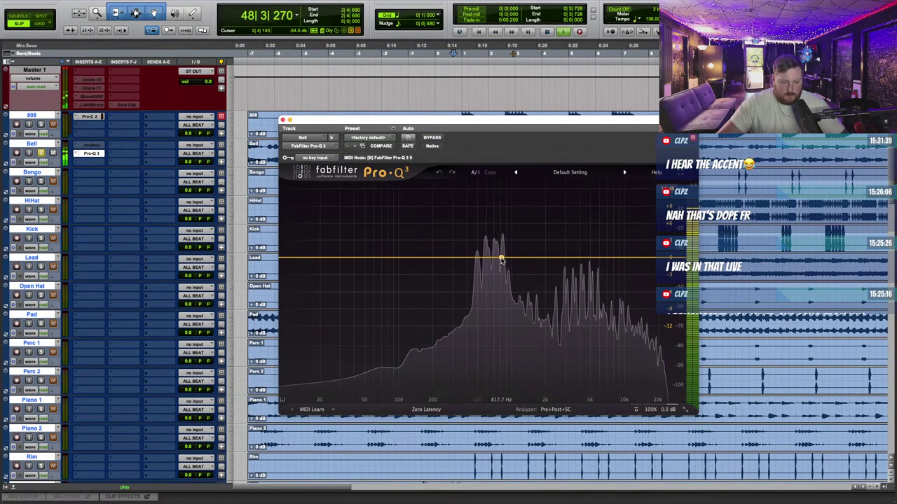
Step: Set a dynamic cut at about 718 Hz with roughly 0 dB static gain on the Bell EQ, and add a narrow cut near 5 kHz
drag(493, 256, 495, 201)
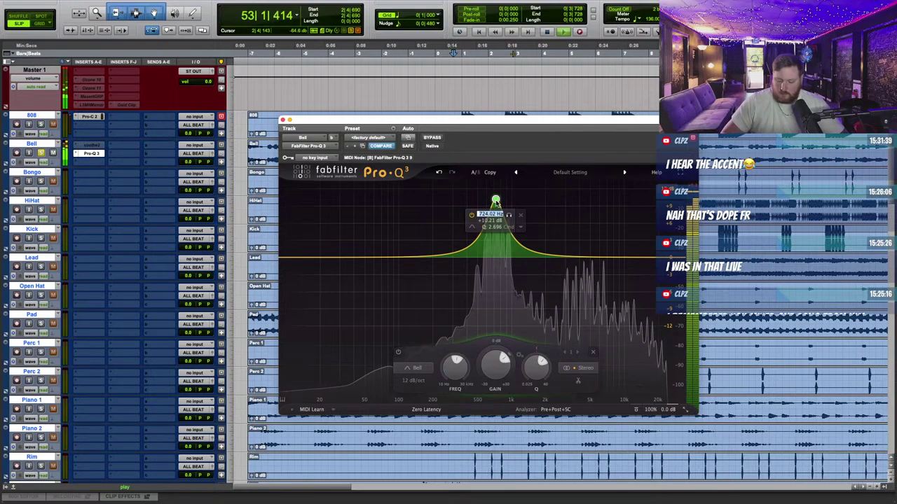
mouse_move(495, 201)
mouse_down()
mouse_move(286, 202)
mouse_move(491, 194)
mouse_up()
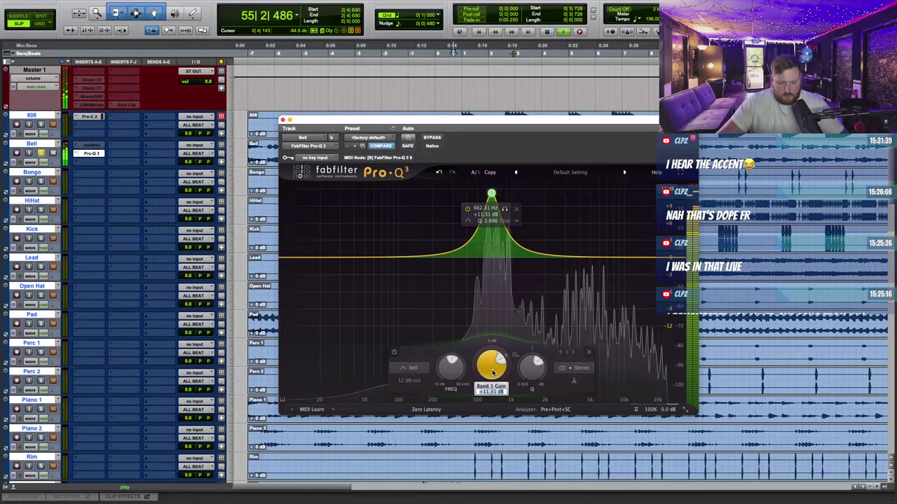
double_click(492, 365)
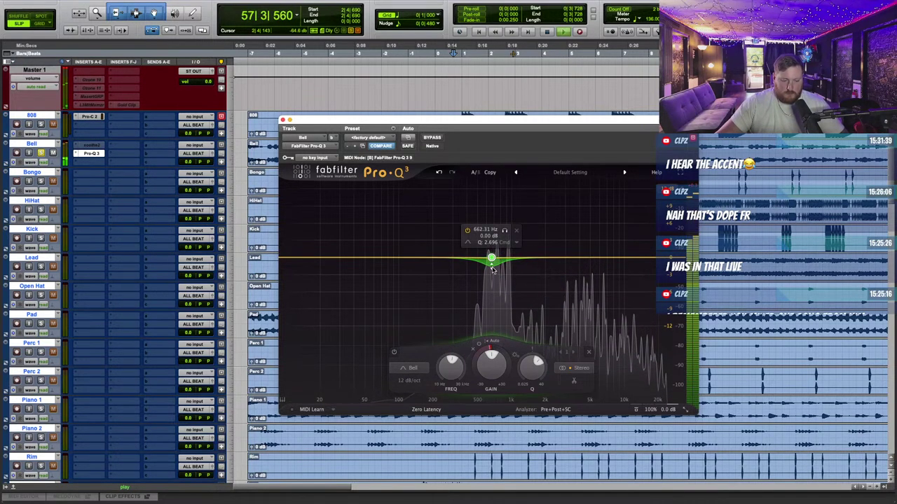
mouse_move(491, 260)
mouse_down()
mouse_move(495, 273)
mouse_move(495, 258)
mouse_up()
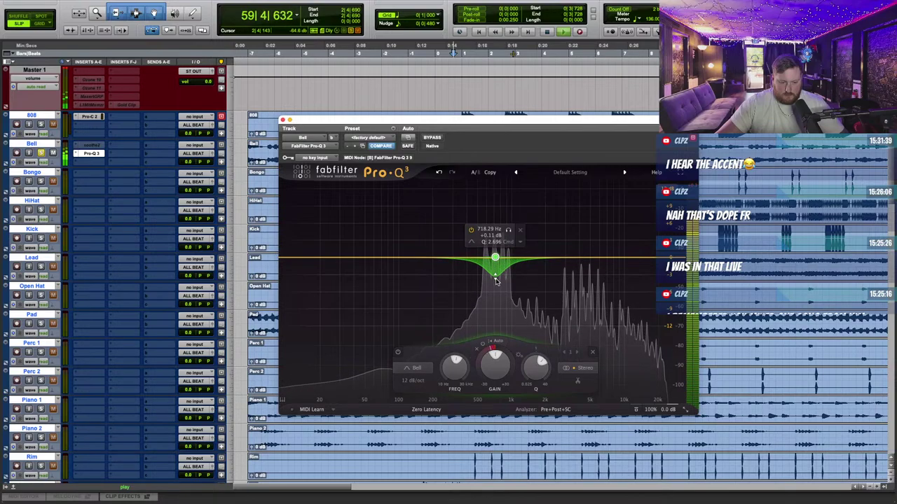
mouse_move(589, 257)
mouse_down()
mouse_move(589, 185)
mouse_move(590, 269)
mouse_up()
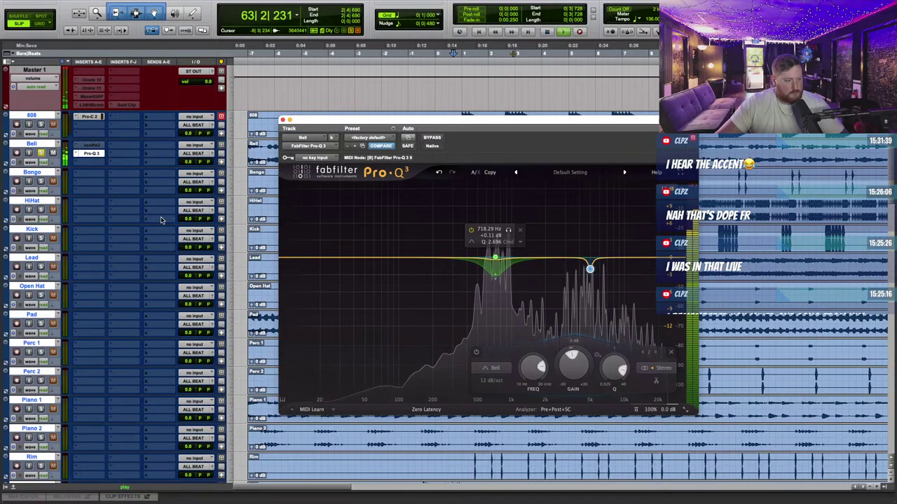
Step: Insert FabFilter Pro-C 2 (stereo) on the Bell track's third slot and set its threshold to about -14.6 dB
click(88, 163)
mouse_move(119, 163)
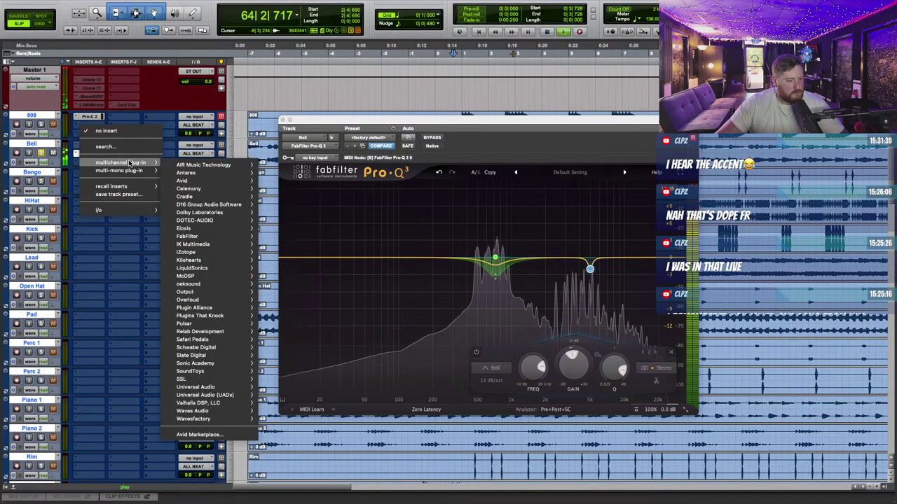
mouse_move(181, 166)
mouse_move(210, 236)
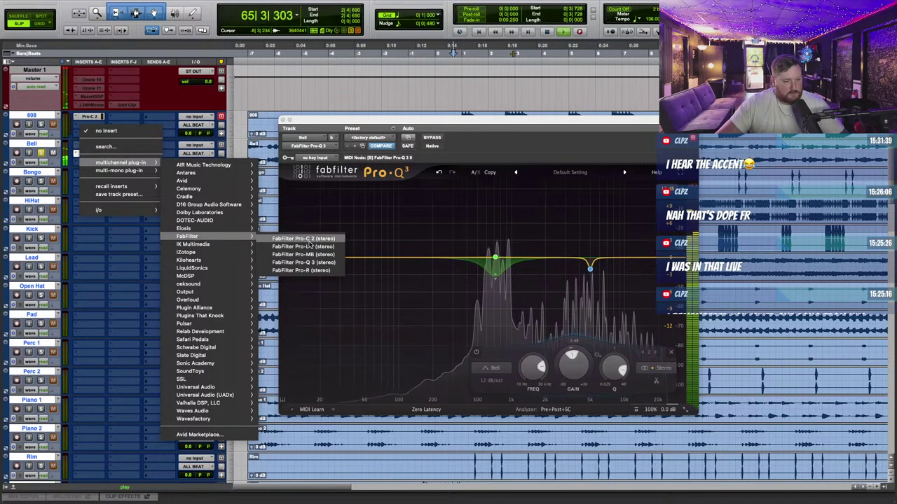
click(311, 240)
mouse_move(314, 295)
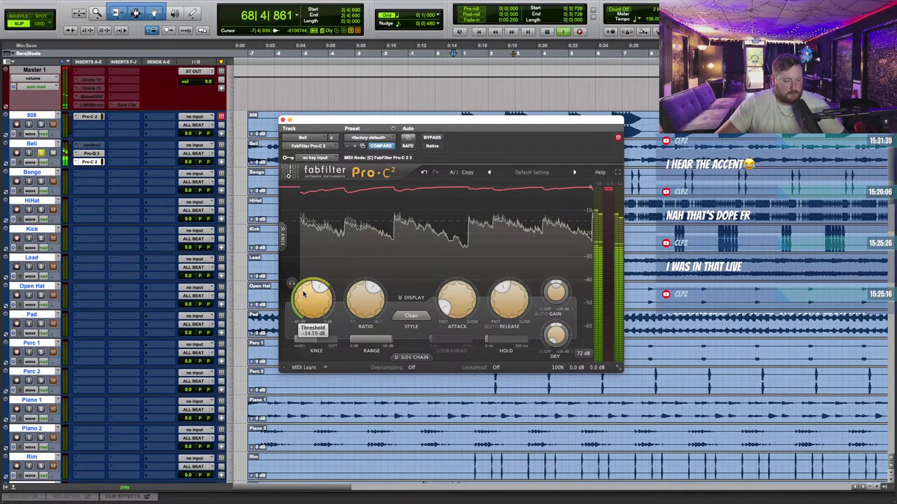
Step: Solo the HiHat track instead of Bell and insert FabFilter Pro-C 2 (stereo) on its first slot
click(41, 153)
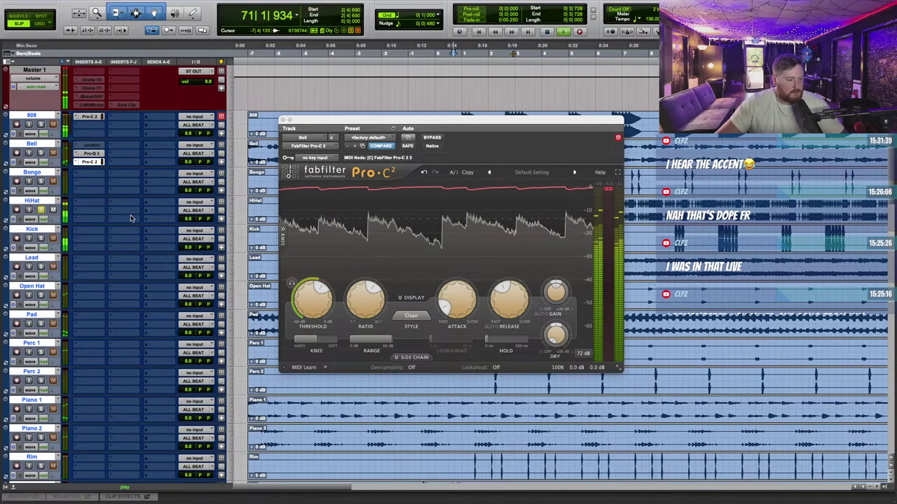
scroll(311, 110, down, 3)
click(283, 119)
click(89, 129)
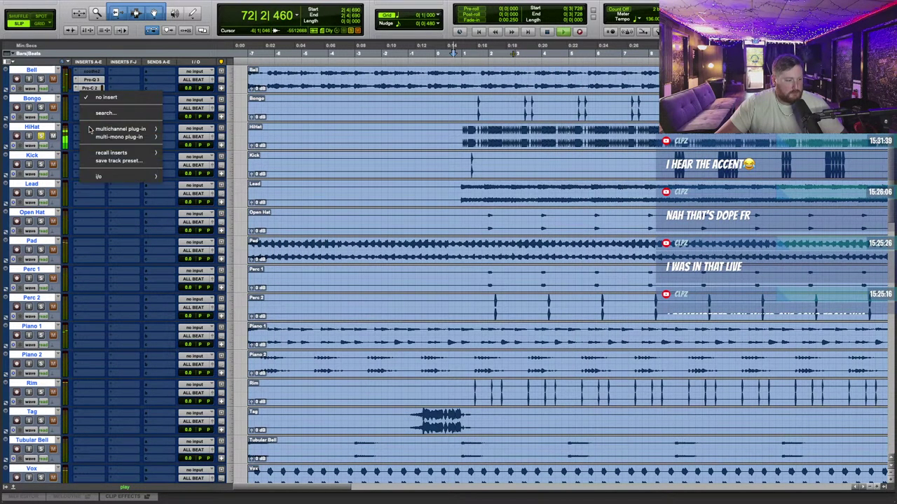
mouse_move(131, 128)
mouse_move(201, 203)
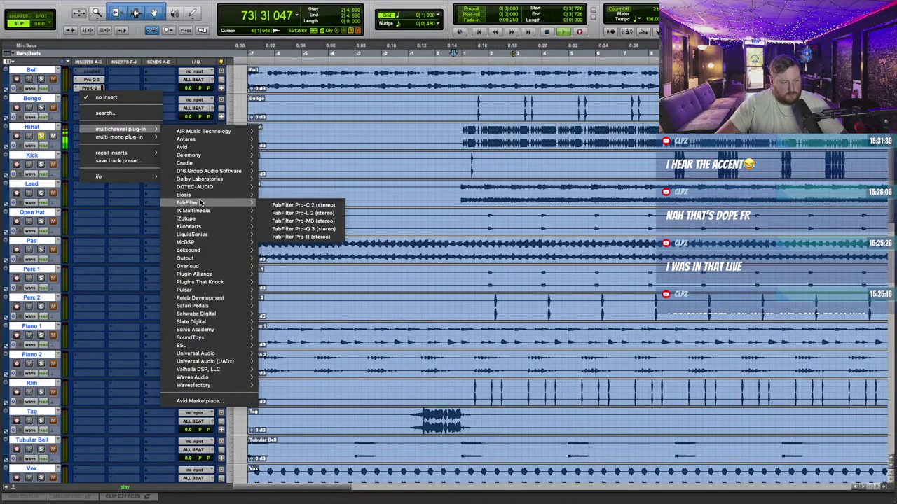
click(301, 205)
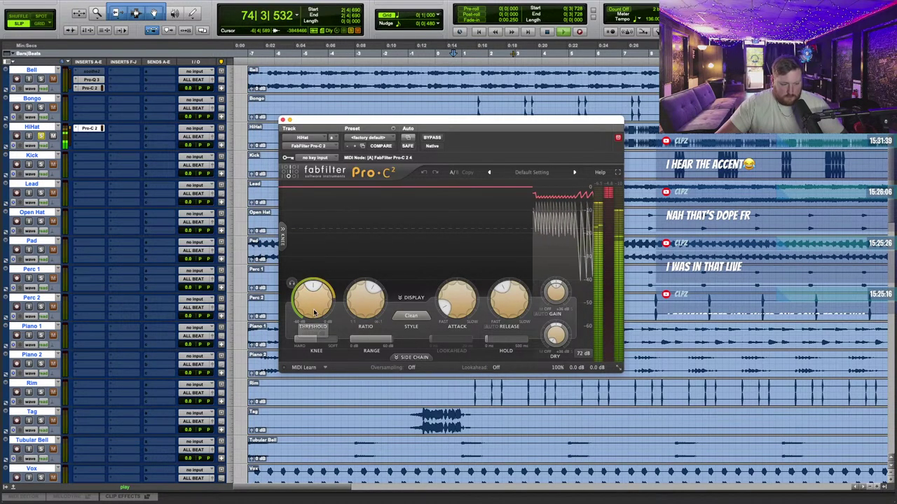
Step: Set the HiHat compressor's display range to 18 dB, raise its threshold for light gain reduction and close the plug-in window
click(587, 352)
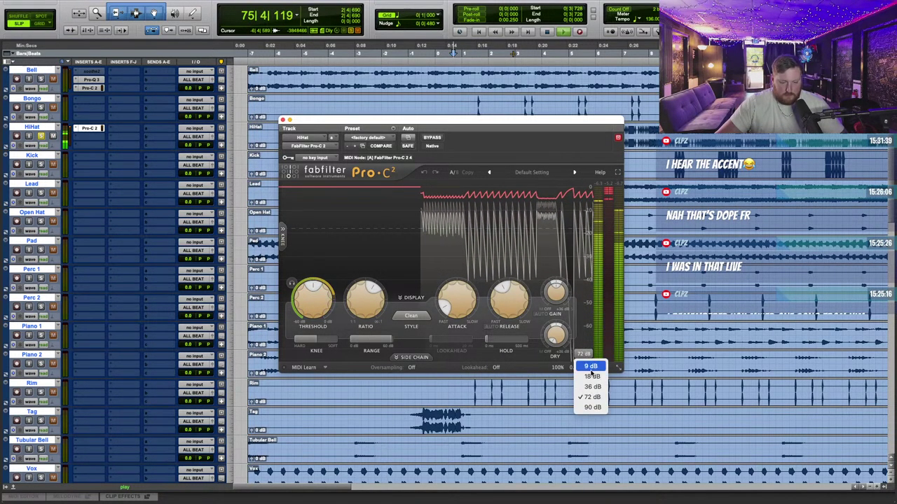
click(589, 392)
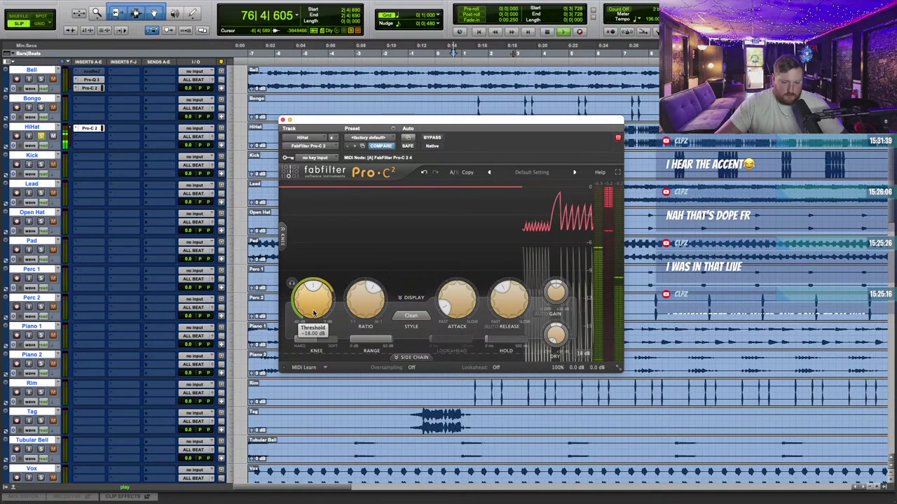
drag(313, 313, 344, 235)
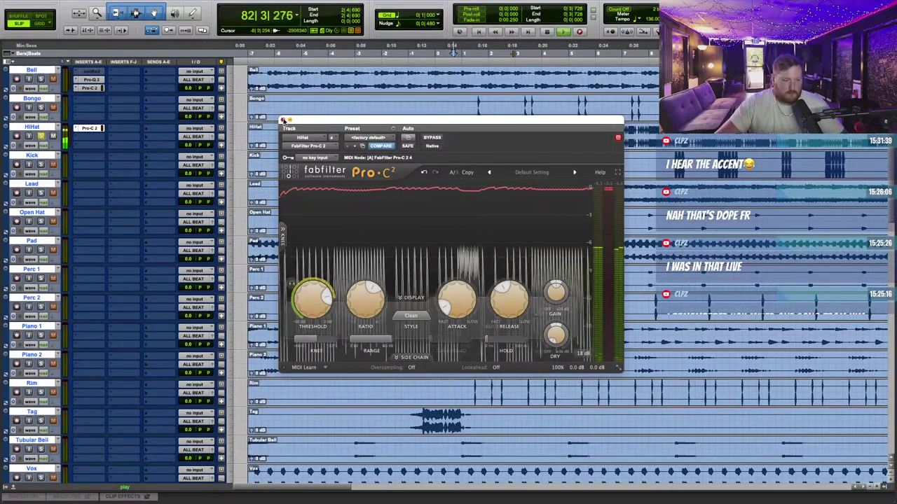
click(283, 119)
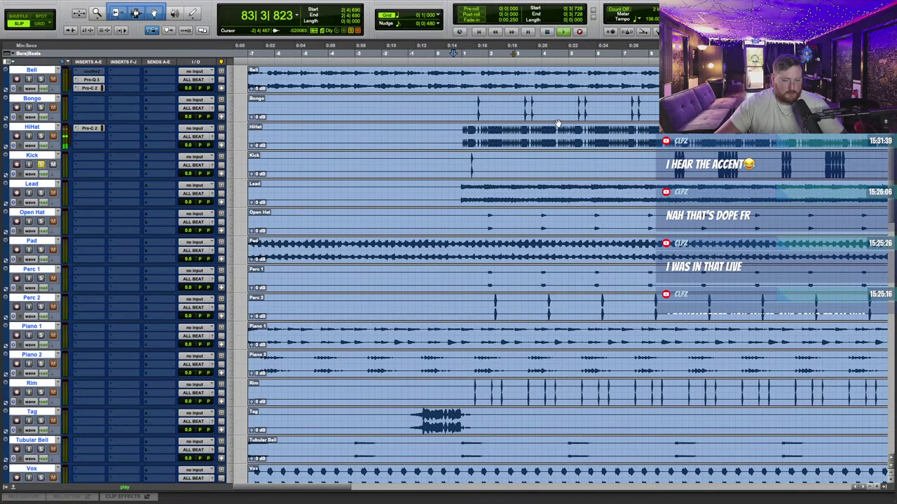
Step: Restart playback around bar 8, just before the kick hits, with the Kick track soloed
click(673, 52)
scroll(673, 51, right, 1)
key(t)
key(t)
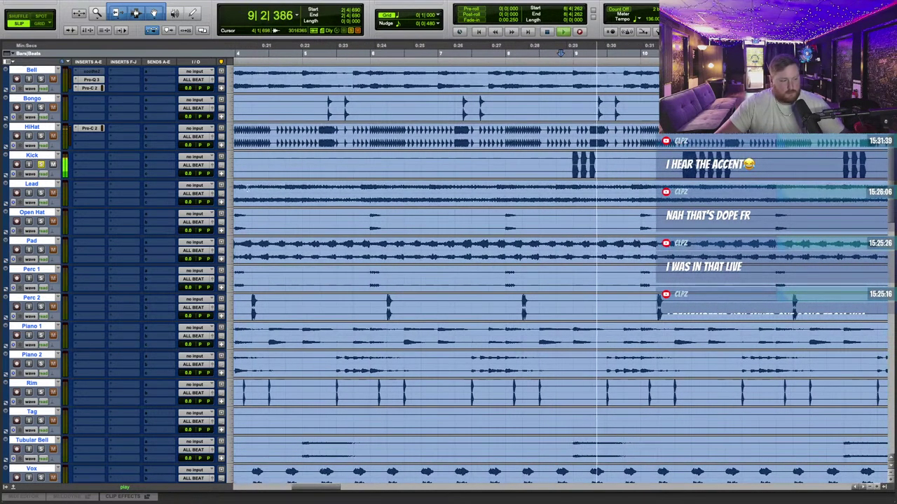
Step: Insert FabFilter Pro-Q 3 (stereo) on the Kick track's first slot and load the "kick" preset
click(90, 162)
mouse_move(122, 157)
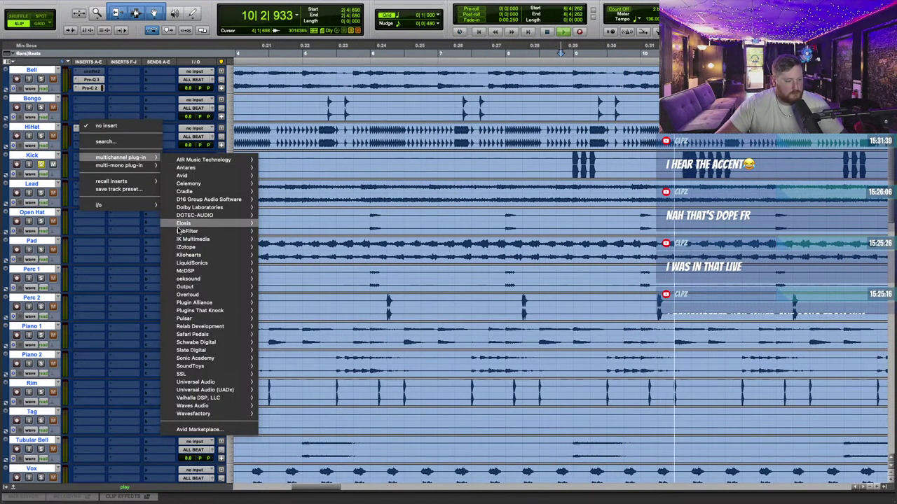
mouse_move(204, 232)
click(304, 257)
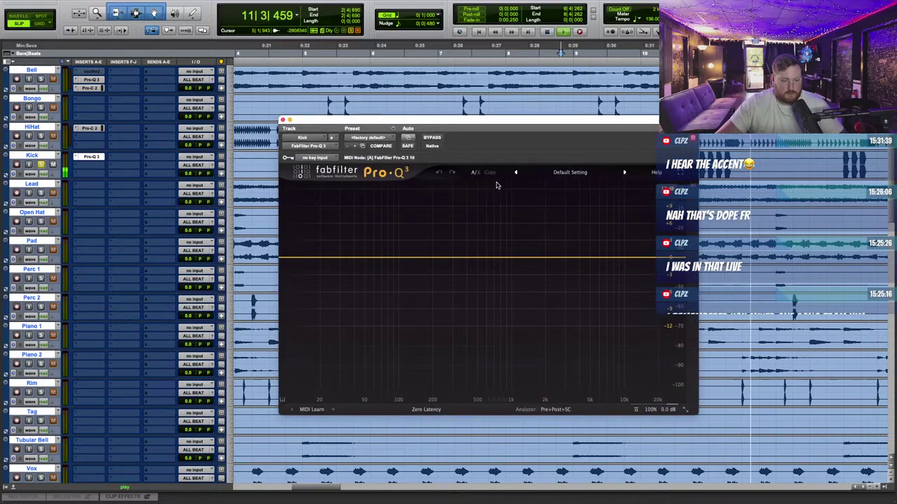
click(571, 173)
click(547, 410)
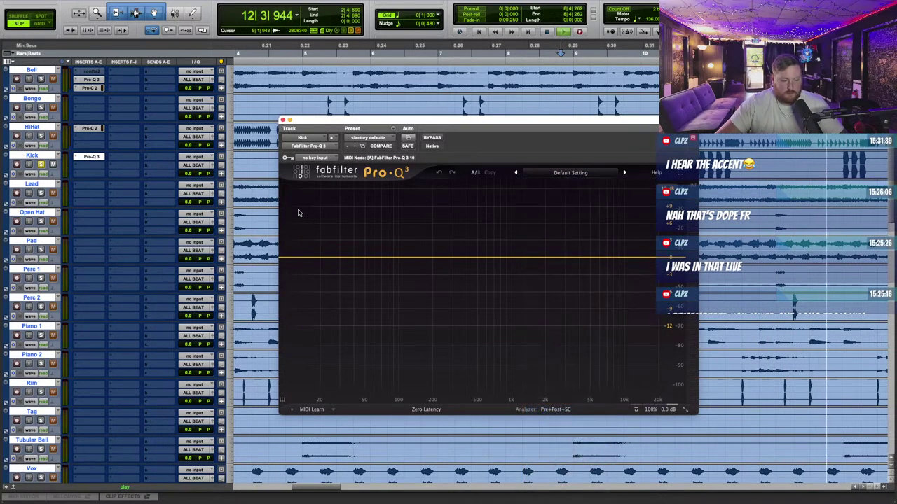
Step: Insert FabFilter Pro-C 2 (stereo) on the Kick track's second slot, raise its threshold and close the plug-in window
click(87, 164)
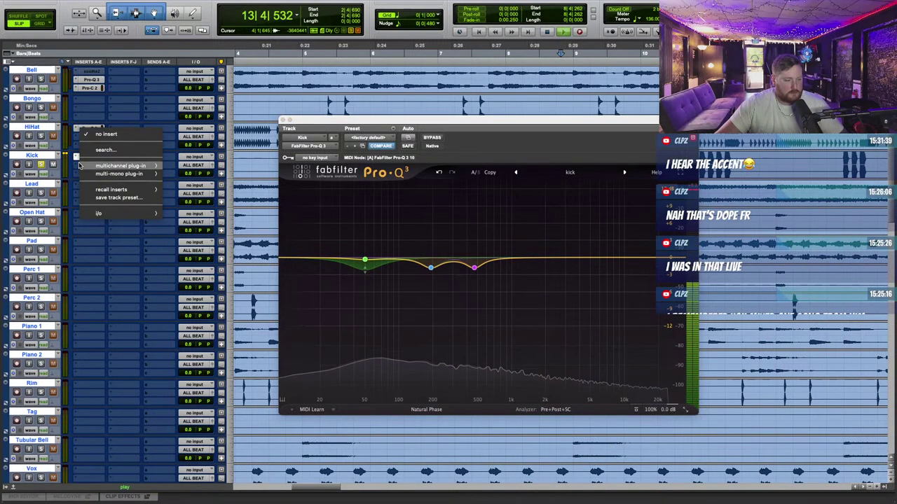
click(82, 165)
click(82, 166)
mouse_move(126, 166)
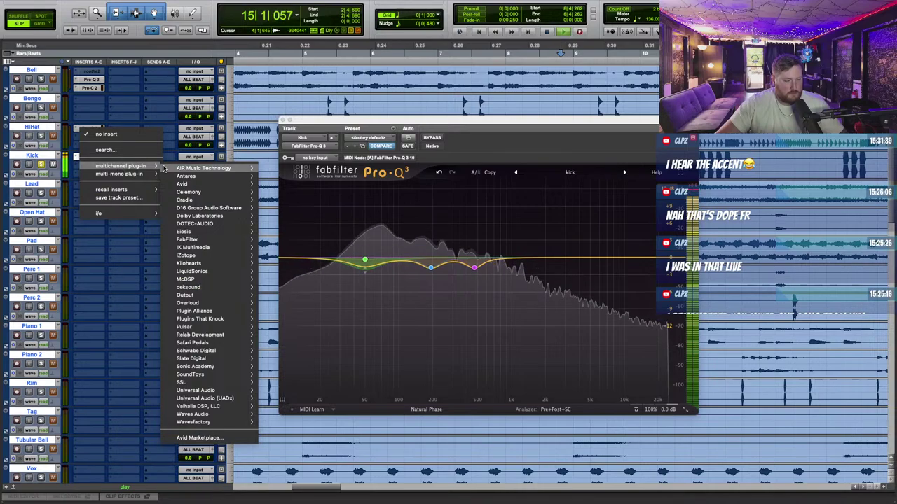
mouse_move(165, 168)
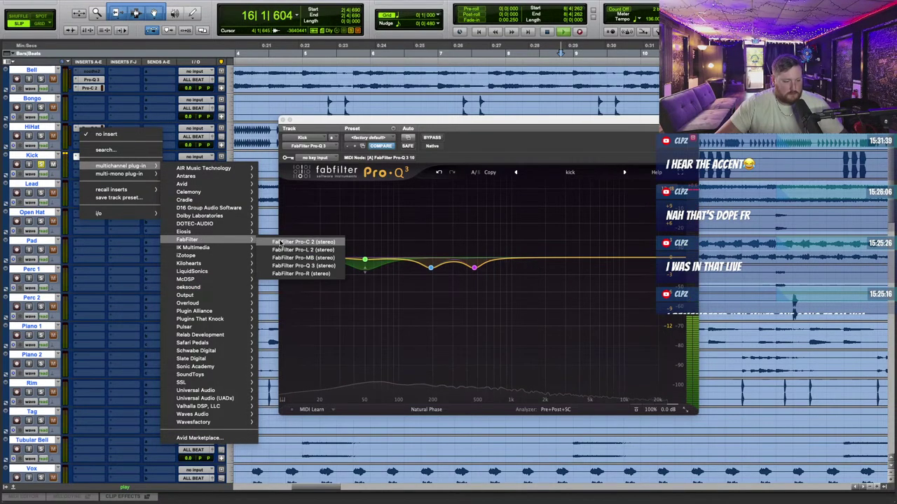
click(306, 248)
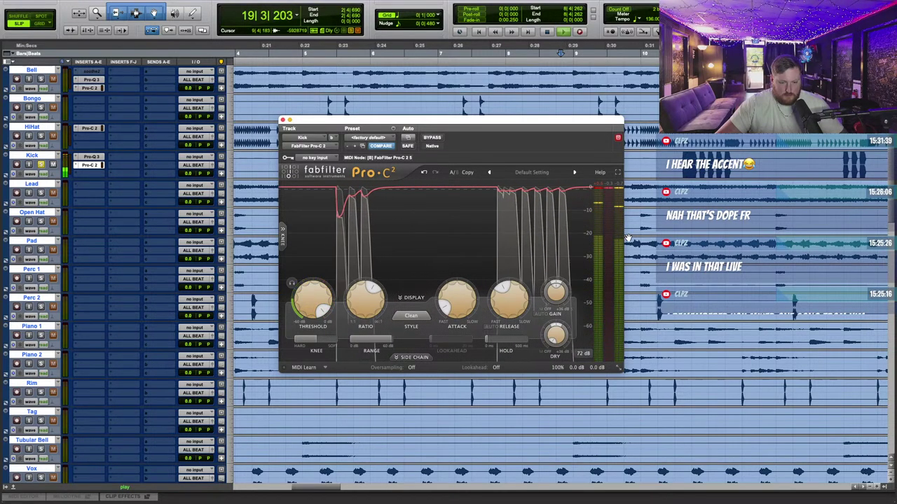
drag(311, 303, 310, 304)
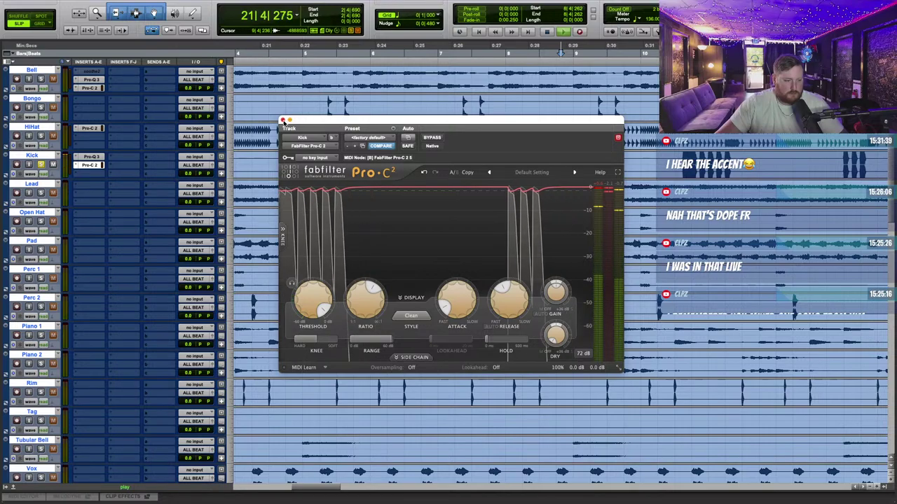
click(89, 165)
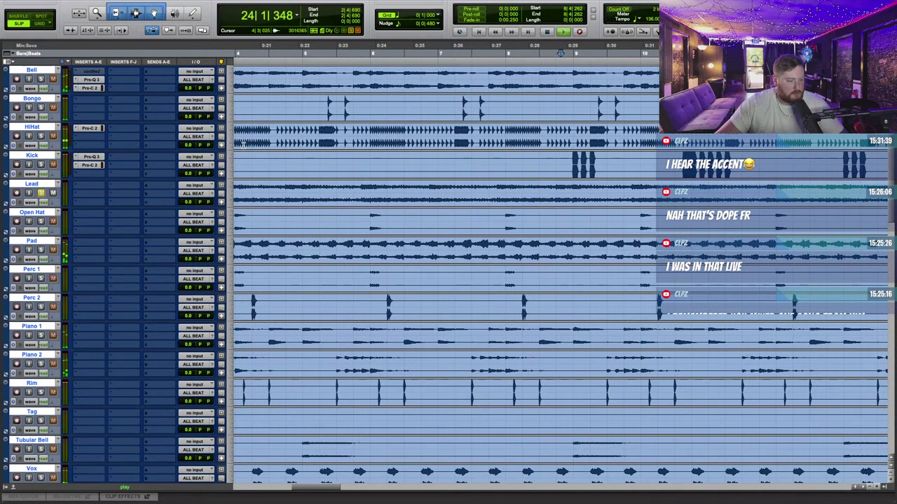
click(89, 185)
mouse_move(115, 188)
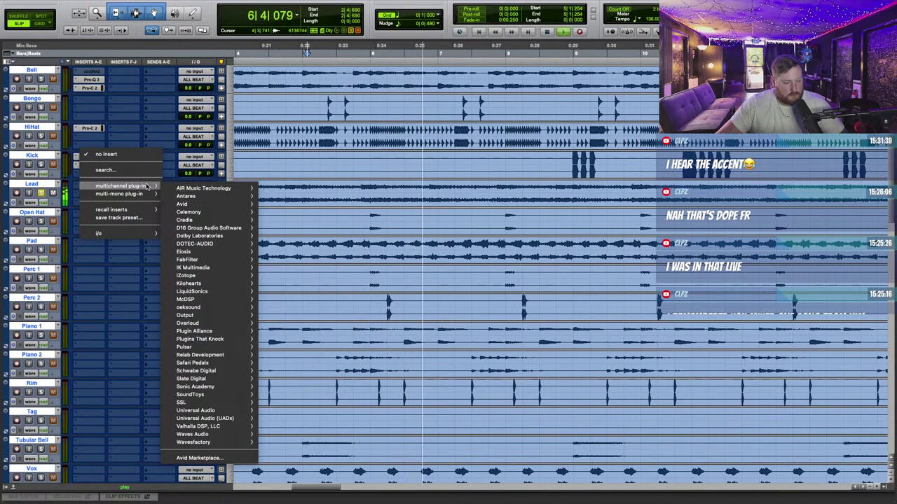
click(119, 154)
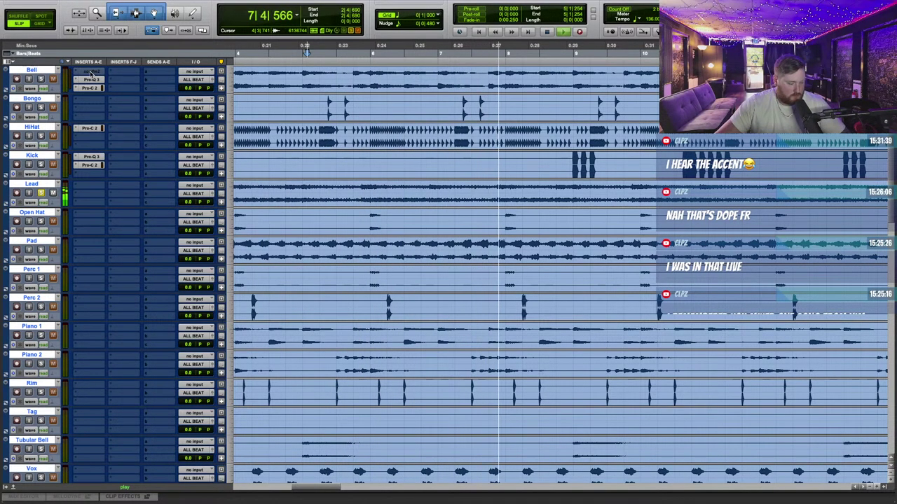
Step: Copy the inactive soothe2 insert from the Bell track to the Lead track's first slot and make it active
drag(90, 181, 91, 187)
click(91, 186)
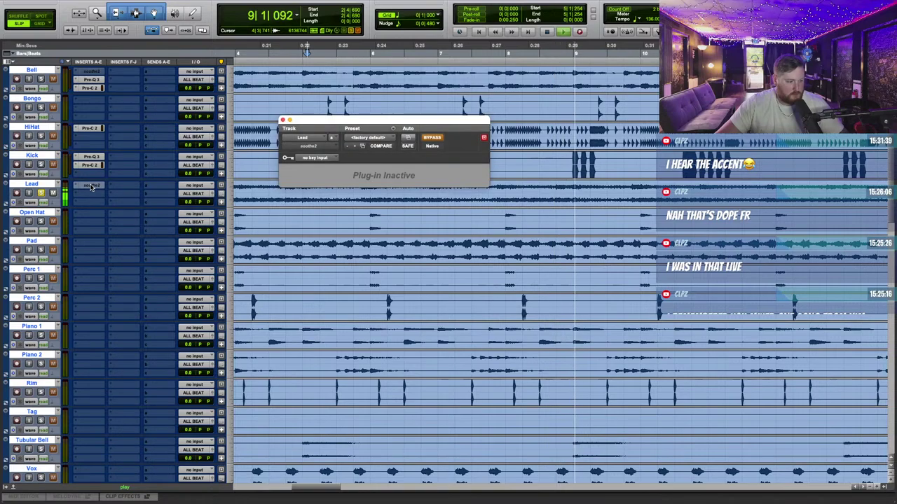
right_click(91, 186)
click(104, 197)
click(90, 186)
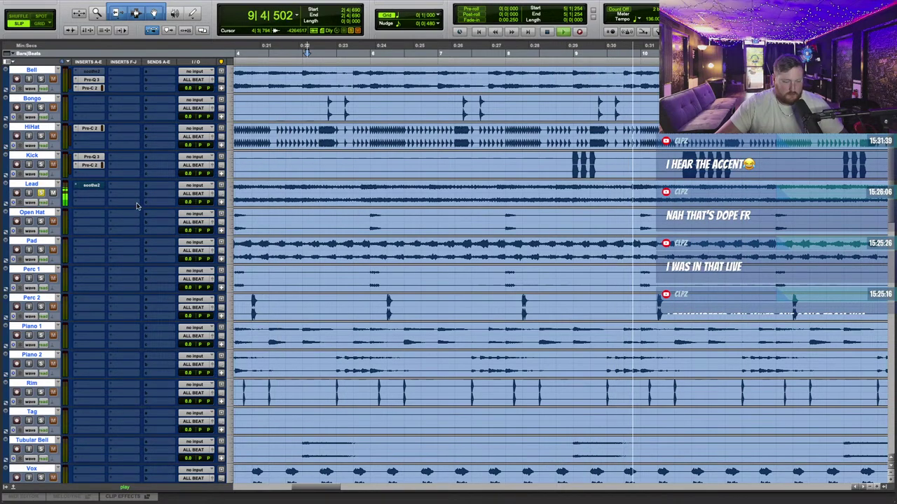
Step: Load the Piano preset "Less spikes more size" in the Lead track's soothe2 and turn off its bypass
click(90, 187)
click(475, 170)
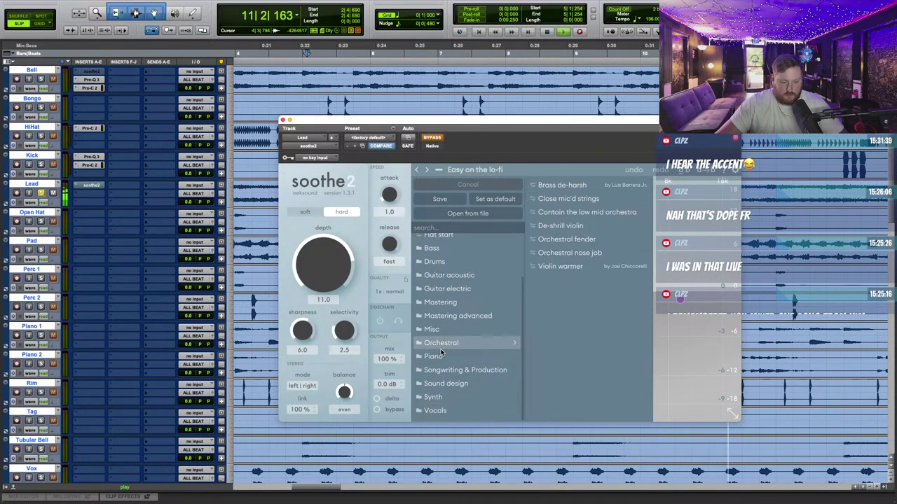
mouse_move(491, 357)
click(571, 212)
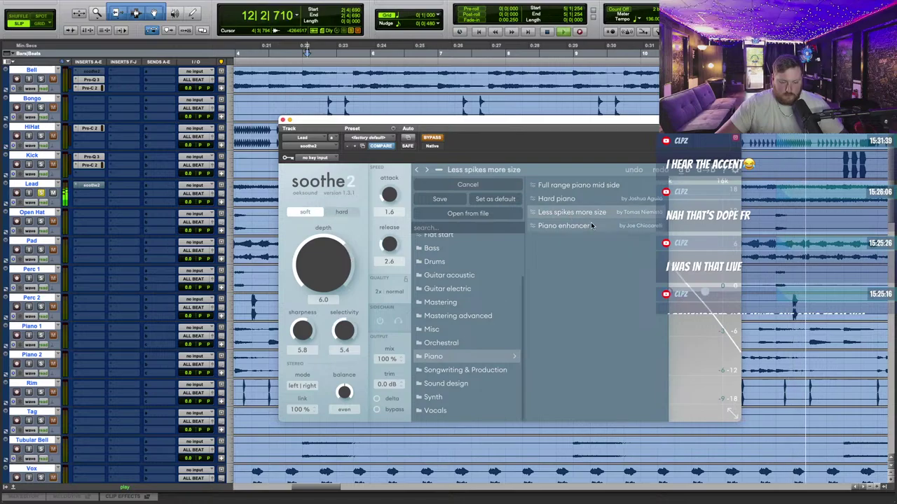
click(432, 138)
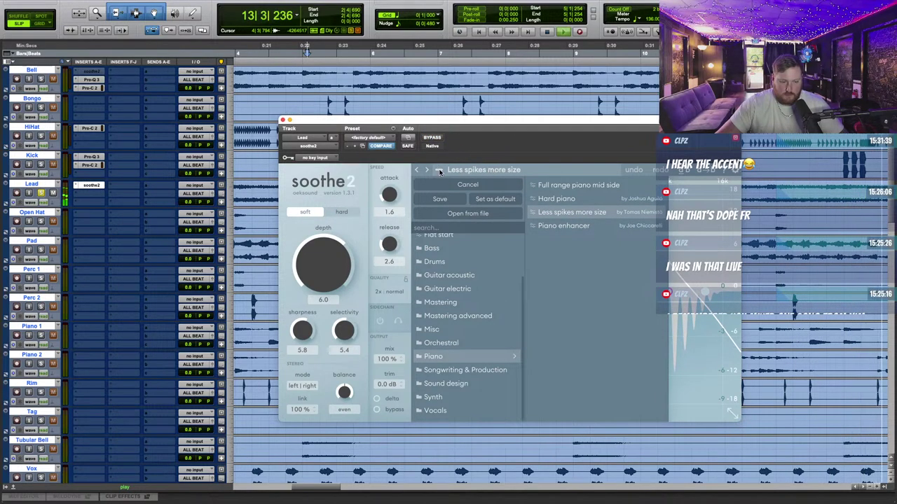
Step: Close soothe2's preset browser, reduce its mix to 23 % and close the plug-in window
click(439, 170)
drag(409, 357, 397, 459)
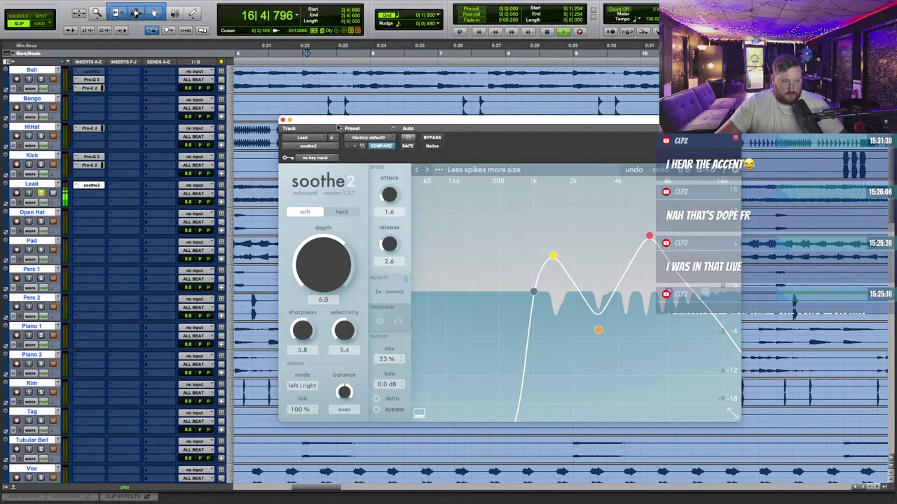
click(284, 121)
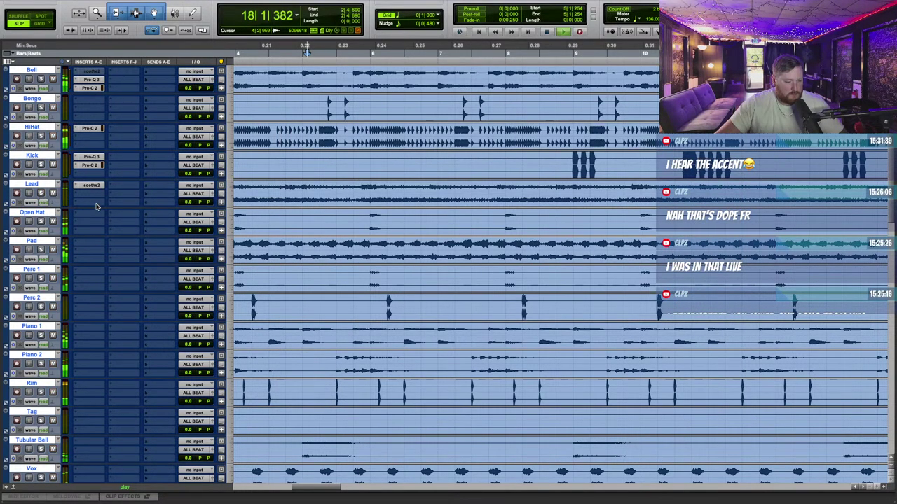
Step: Insert FabFilter Pro-Q 3 (stereo) on the first slot of the soloed Vox track
scroll(341, 270, down, 4)
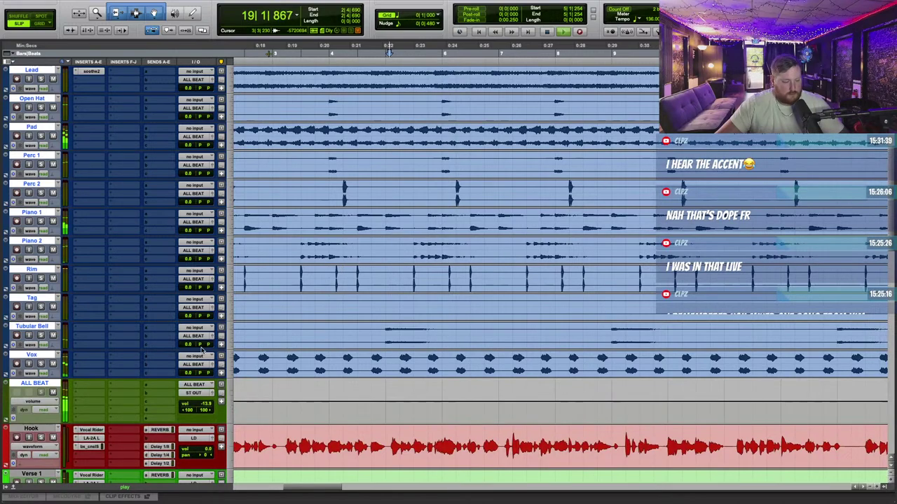
click(91, 358)
mouse_move(119, 357)
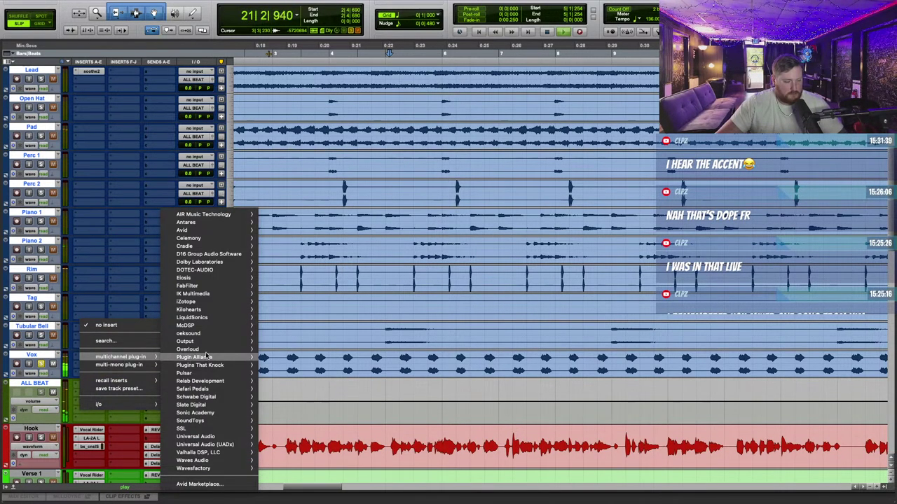
mouse_move(203, 309)
mouse_move(196, 286)
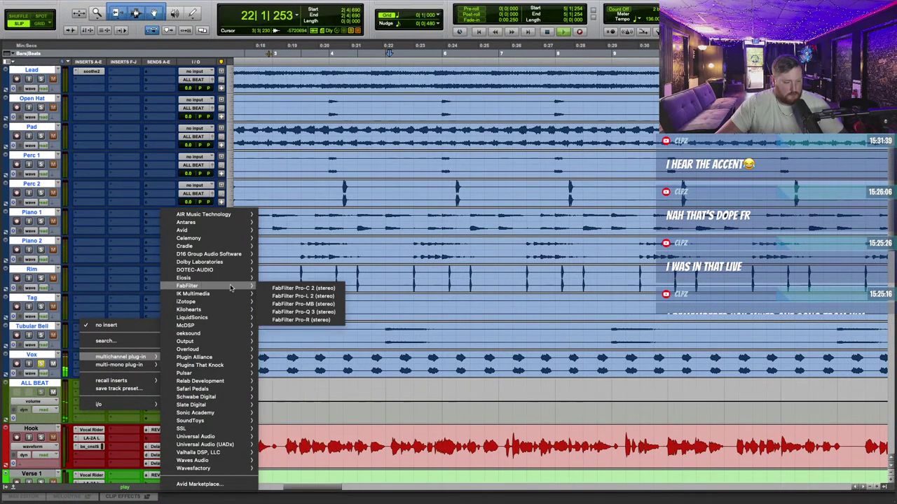
click(319, 314)
Step: Cut the Vox about 1.6 dB at 838 Hz and 1.3 dB near 7.1 kHz, and add a slight high-shelf boost
mouse_move(499, 260)
mouse_down()
mouse_move(495, 194)
mouse_move(503, 188)
mouse_move(499, 246)
mouse_up()
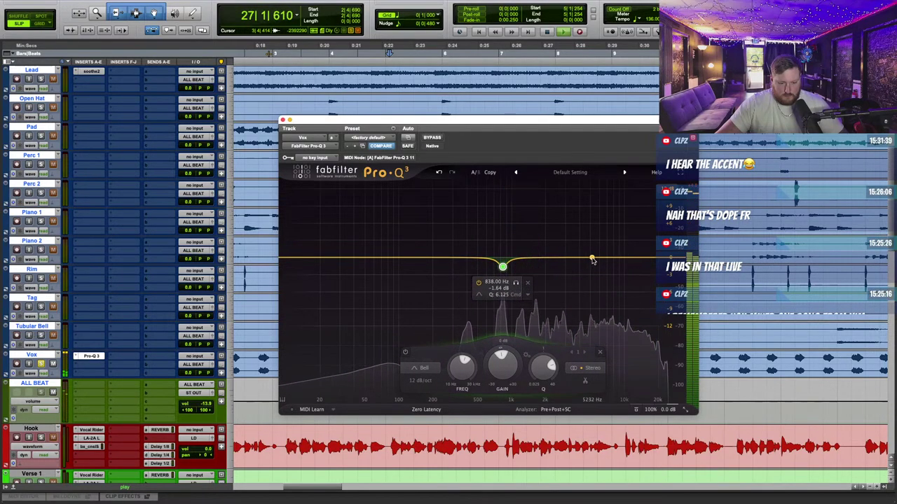
drag(592, 260, 612, 185)
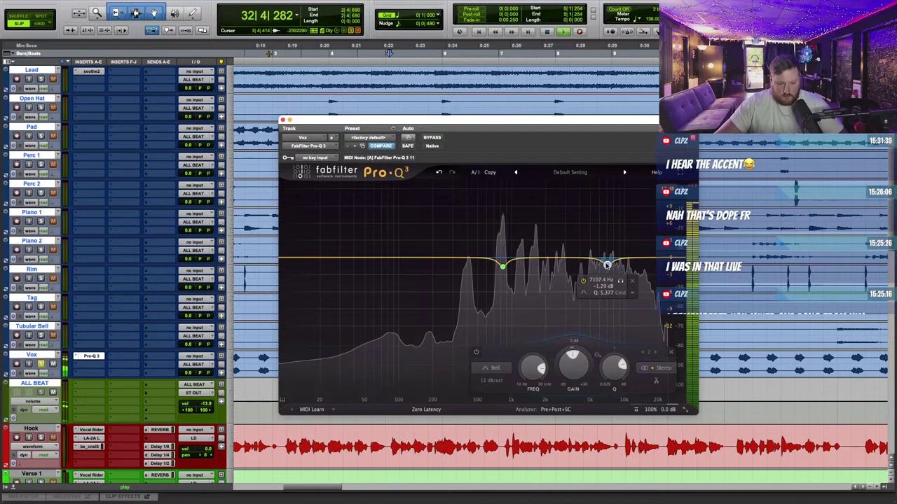
drag(645, 259, 657, 249)
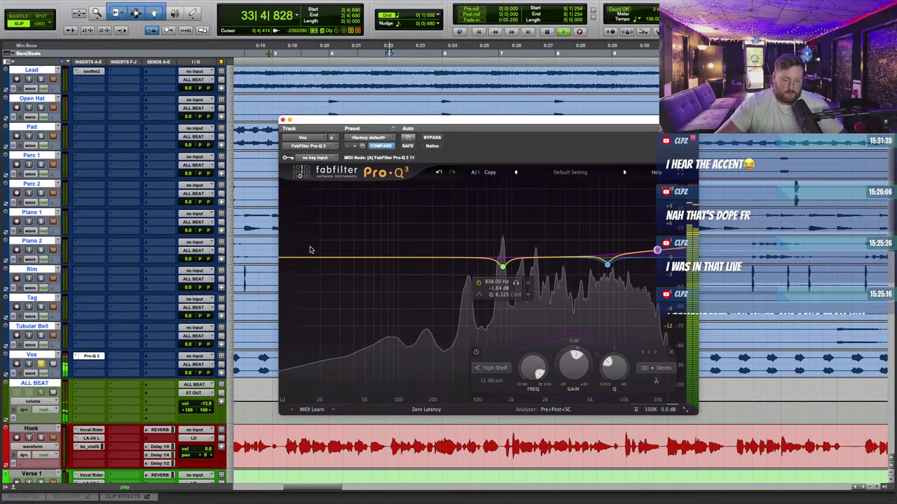
Step: Insert FabFilter Pro-C 2 (stereo) on the Vox track's second slot, raise its threshold and close the plug-in window
click(86, 371)
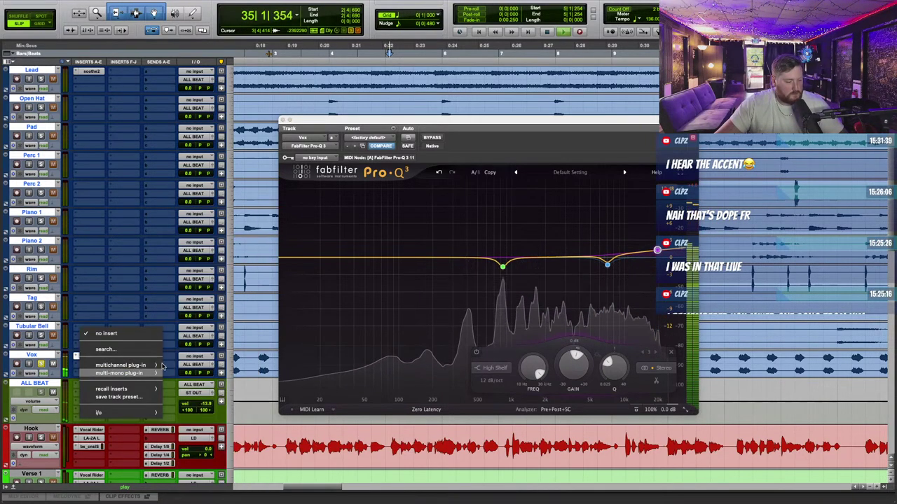
mouse_move(130, 365)
mouse_move(210, 286)
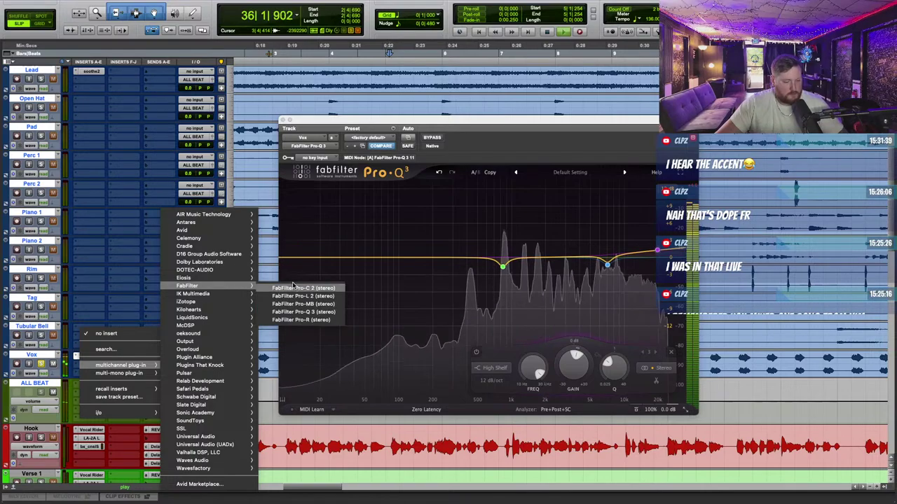
click(308, 288)
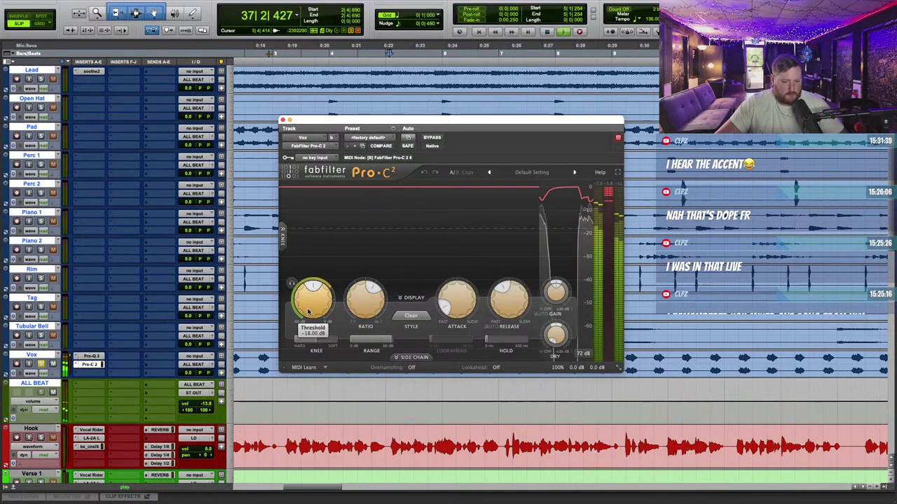
drag(308, 312, 310, 291)
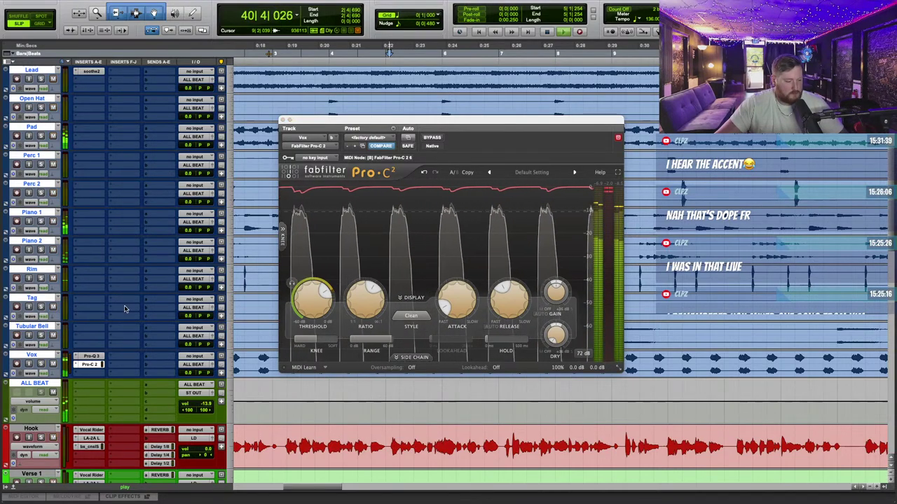
click(284, 119)
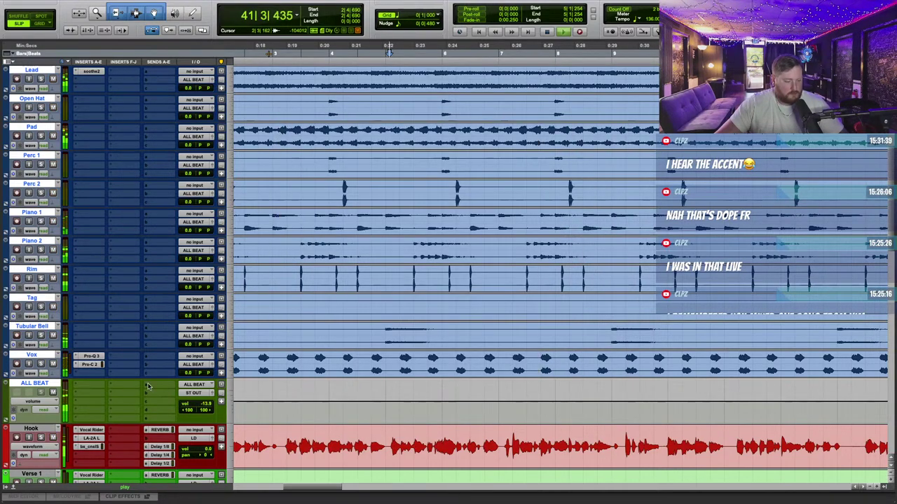
Step: Insert S1 Imager (stereo) on the Vox track's third slot, widen it to about 1.37 and close the plug-in window
click(86, 377)
text(s1)
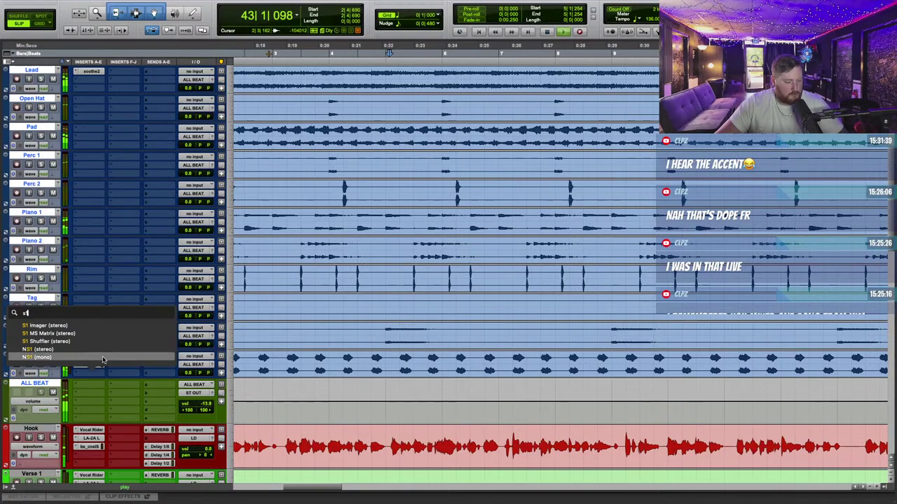
click(50, 325)
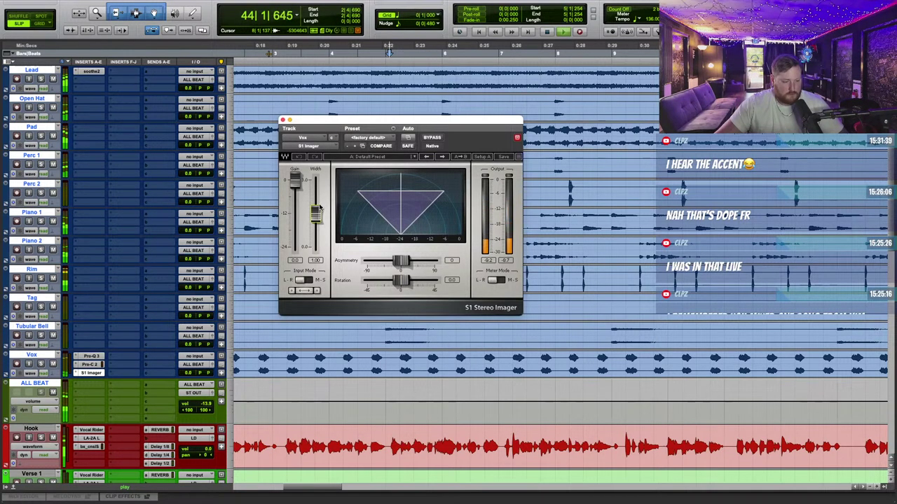
drag(319, 209, 318, 201)
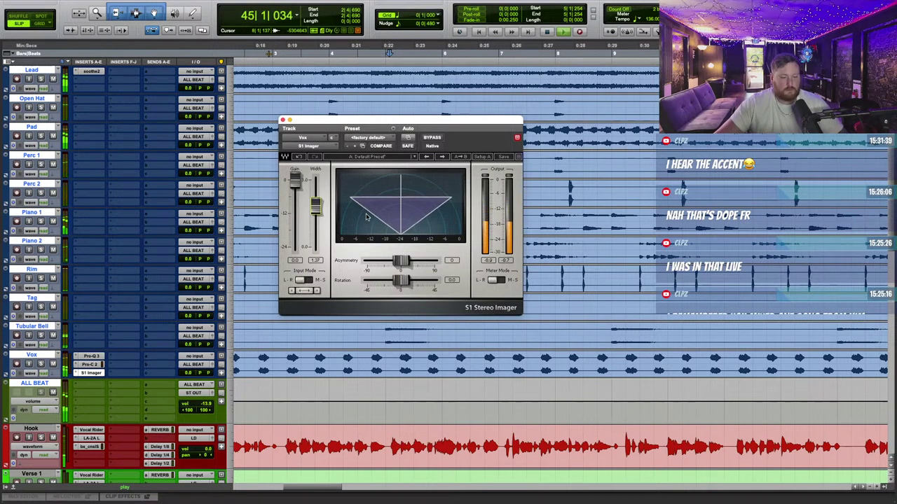
click(282, 121)
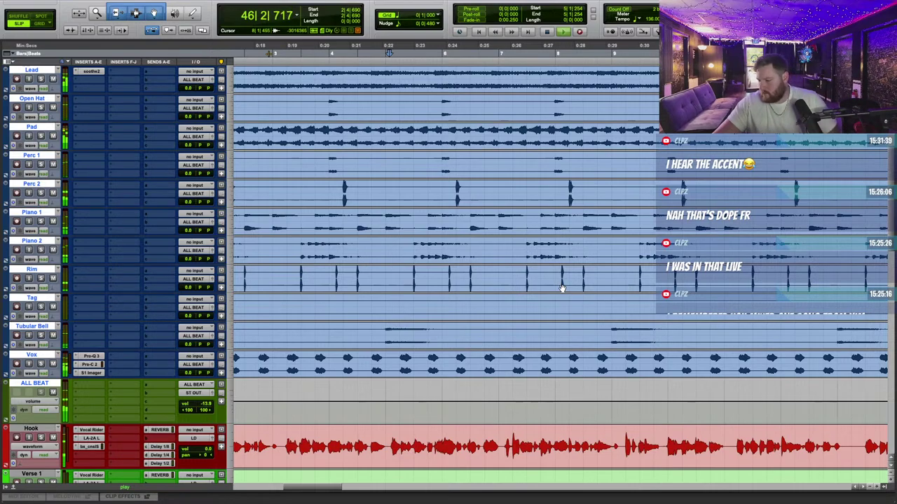
Step: Audition the Pad track in solo
key(r)
key(r)
key(r)
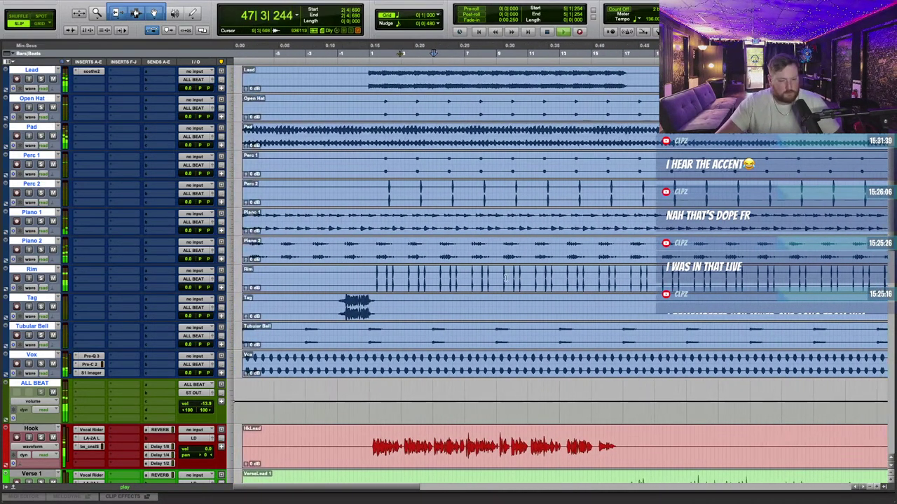
click(89, 130)
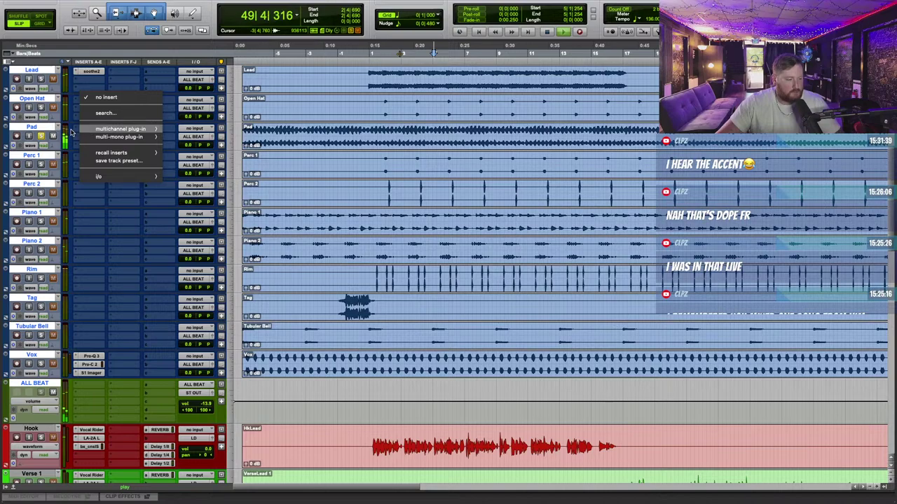
click(67, 138)
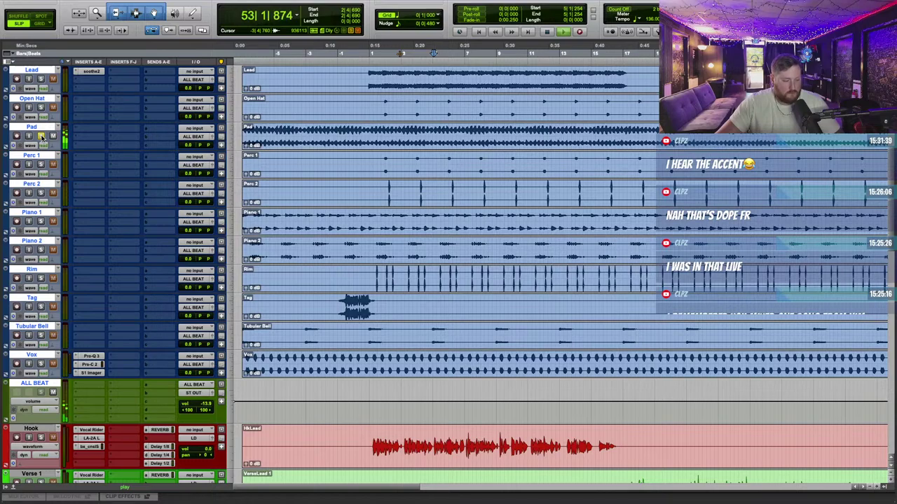
Step: Search for "l2" and insert the L2 Ultramaximizer on the ALL BEAT track's first slot
click(96, 389)
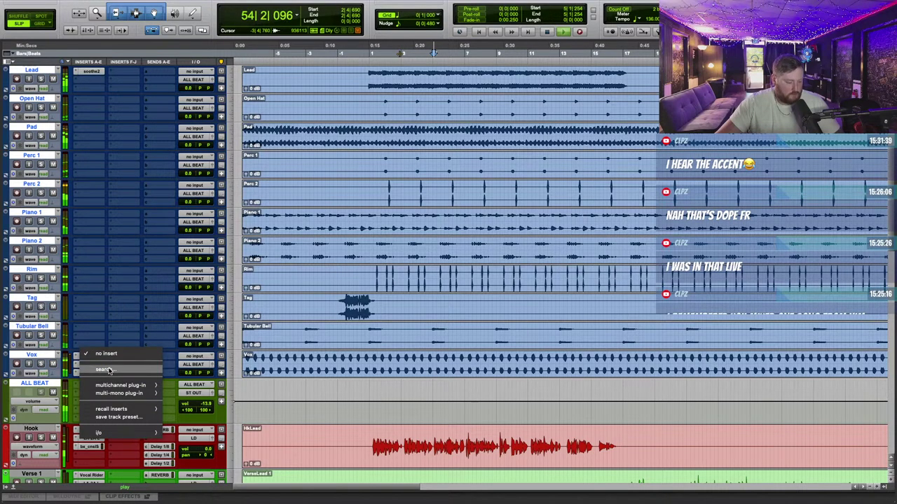
click(109, 370)
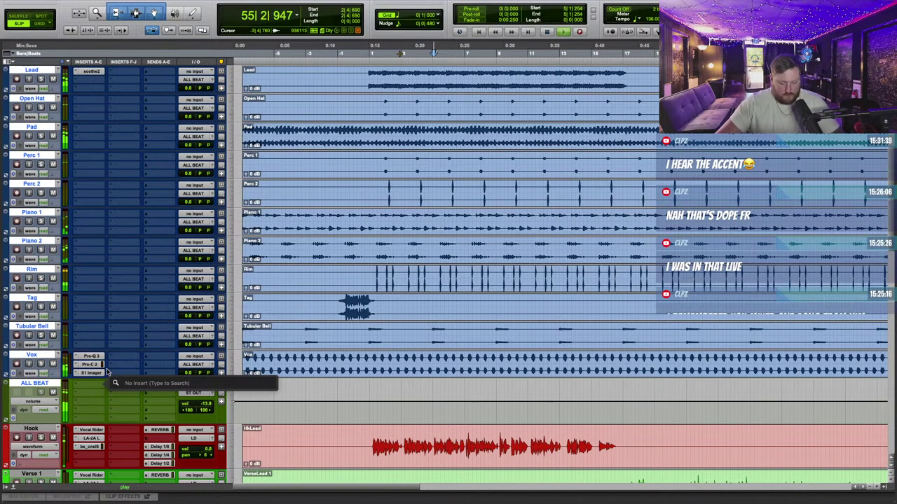
text(l2)
click(58, 361)
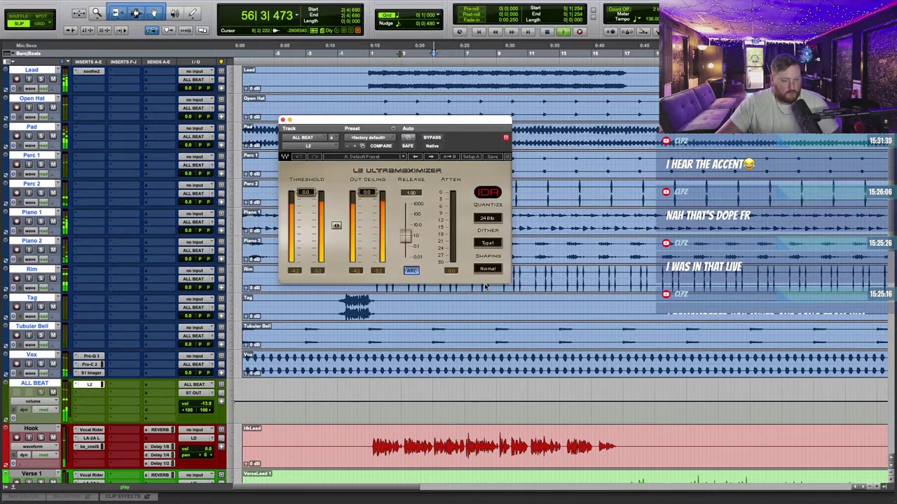
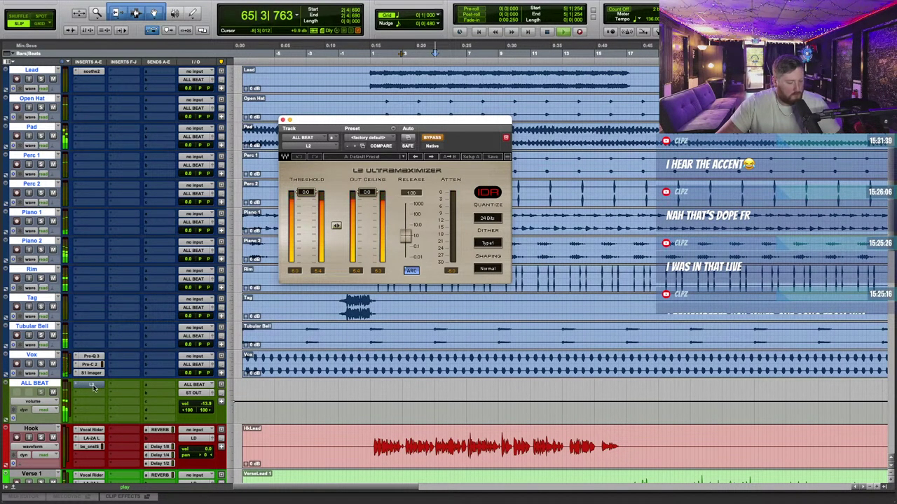
Step: Compare the ALL BEAT bus with L2 on and off, leave it bypassed, and set the bus volume to -16.0 dB
super+click(92, 384)
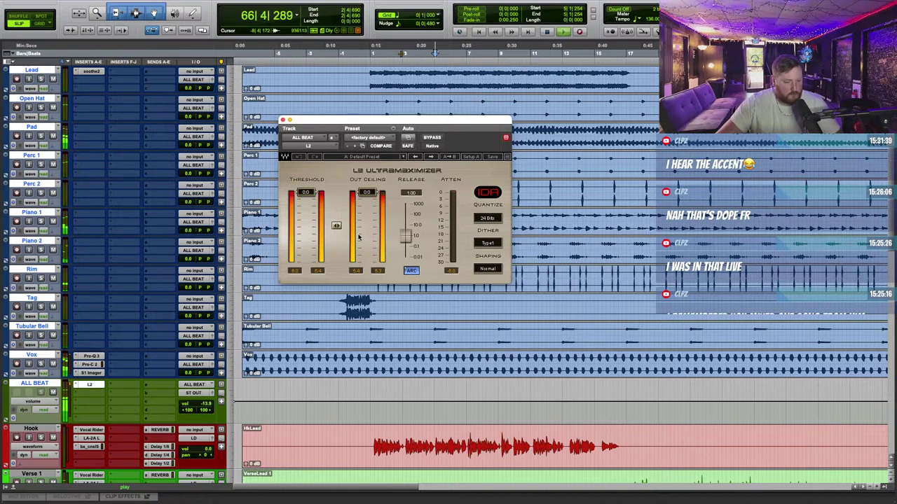
click(206, 406)
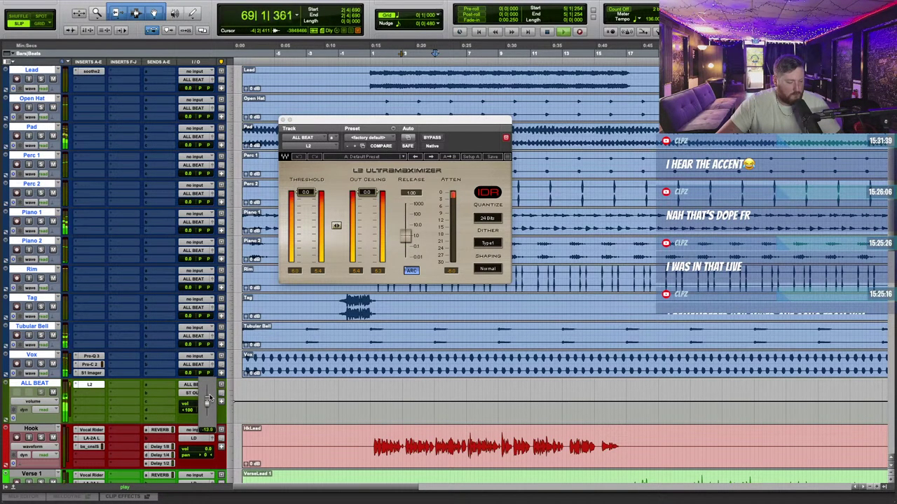
drag(212, 390, 213, 390)
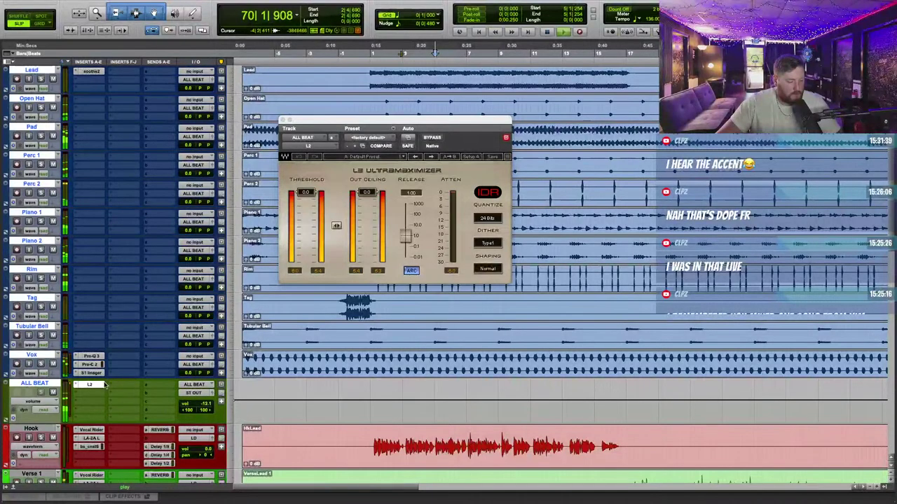
click(205, 405)
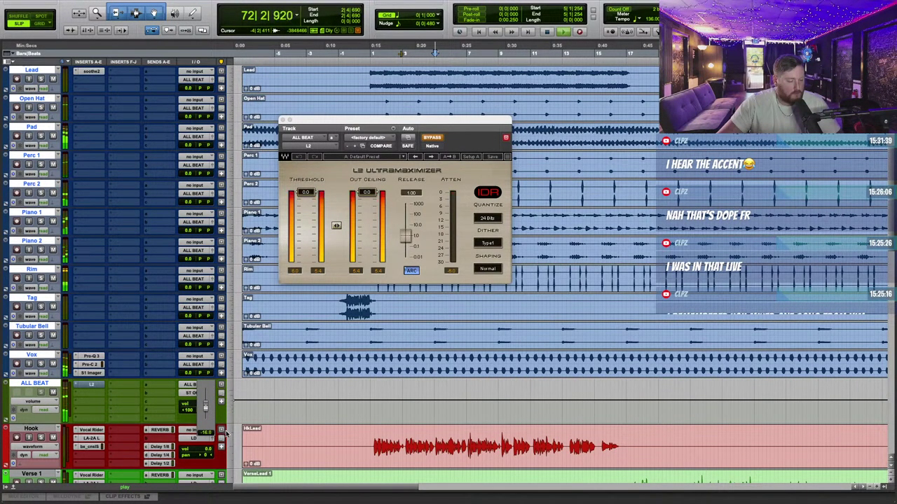
drag(225, 433, 225, 433)
scroll(217, 183, down, 5)
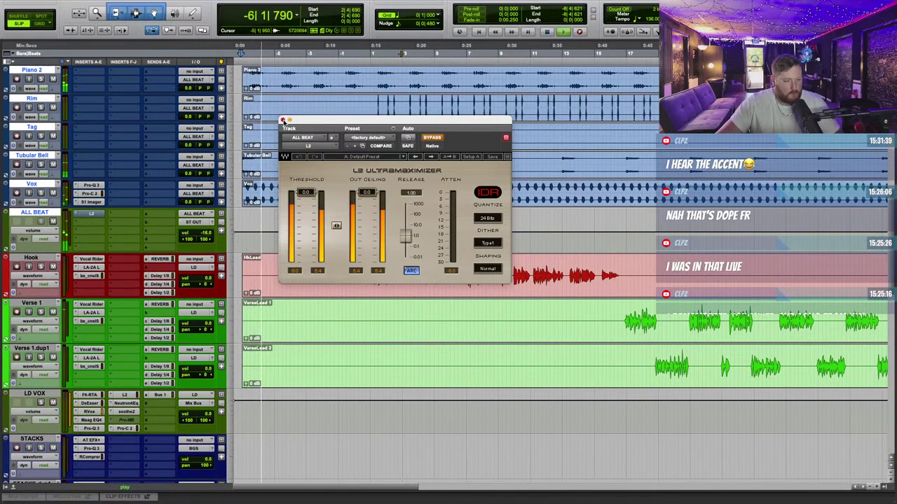
click(283, 120)
Step: Play from just before bar 1 and lower the Tag track's volume to -2.0 dB
scroll(476, 275, up, 3)
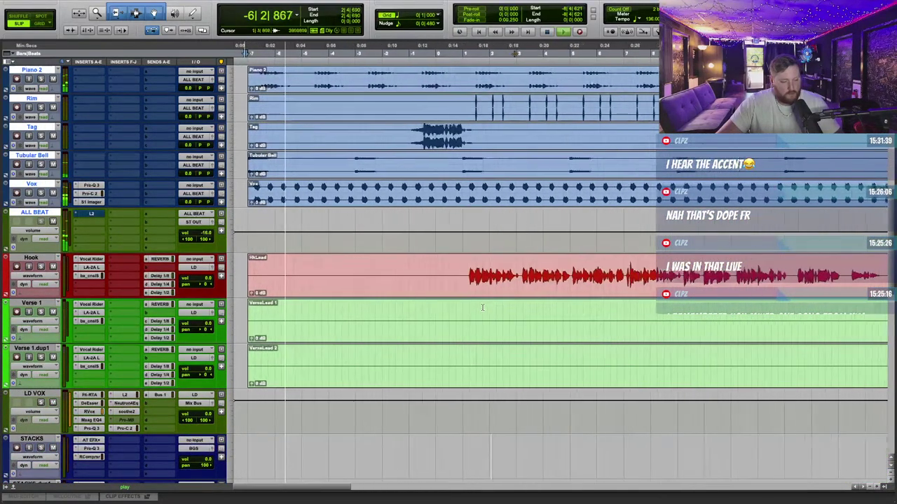
click(448, 52)
drag(205, 145, 206, 148)
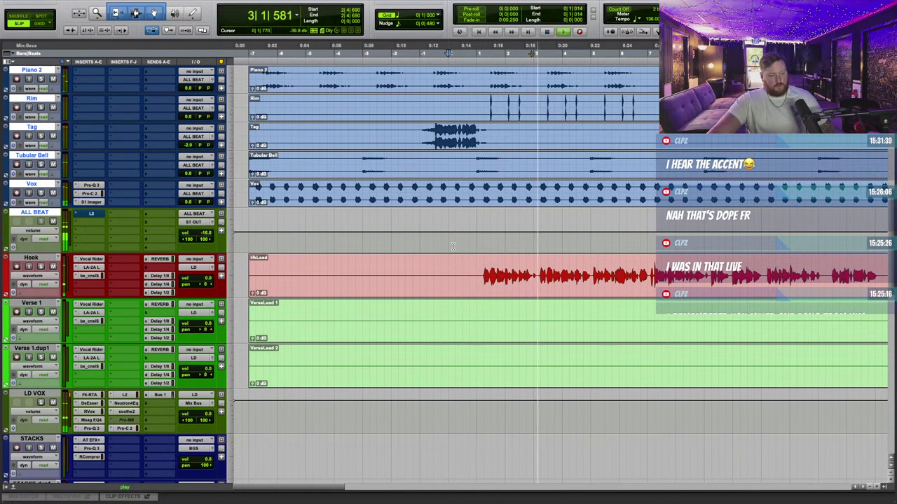
Step: Remove the six STACKS tracks and the BGS VOX track from the Edit window
scroll(336, 231, down, 3)
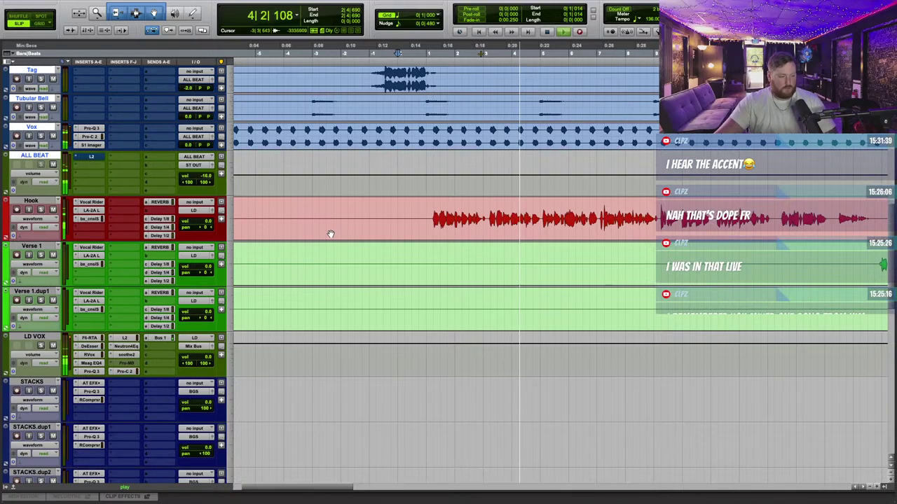
scroll(330, 232, up, 2)
scroll(330, 245, right, 3)
scroll(330, 256, down, 1)
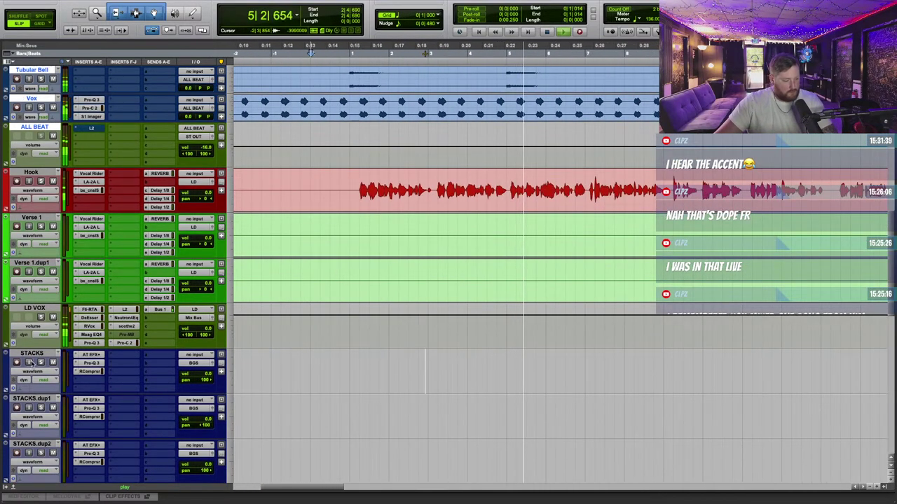
scroll(35, 370, down, 10)
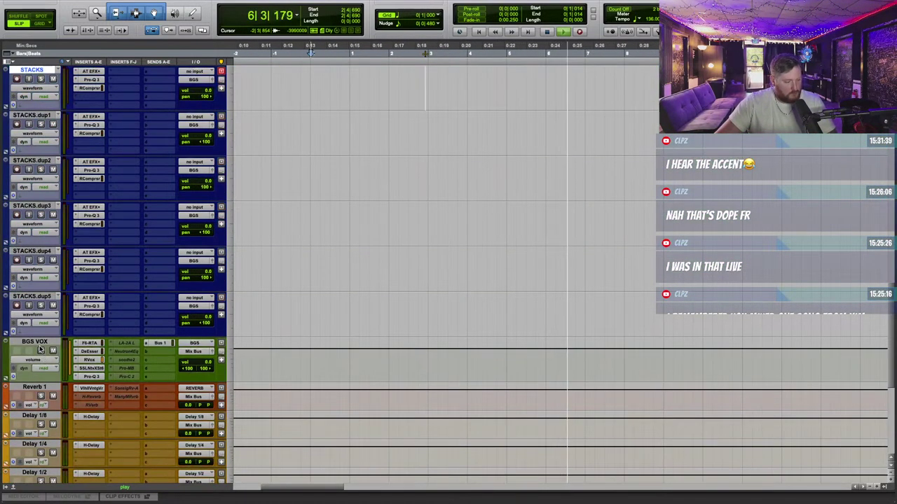
right_click(34, 342)
click(62, 484)
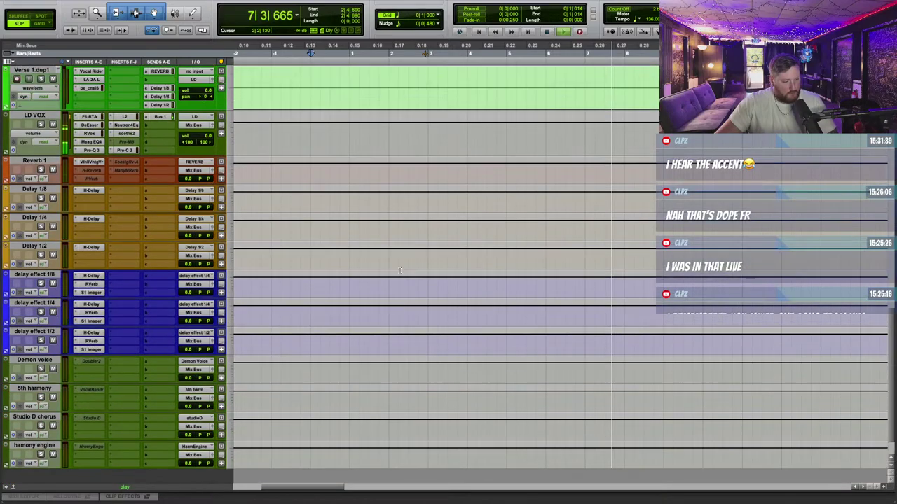
Step: Open the Hook track's Delay 1/4 send fader and reposition its window
scroll(401, 269, up, 10)
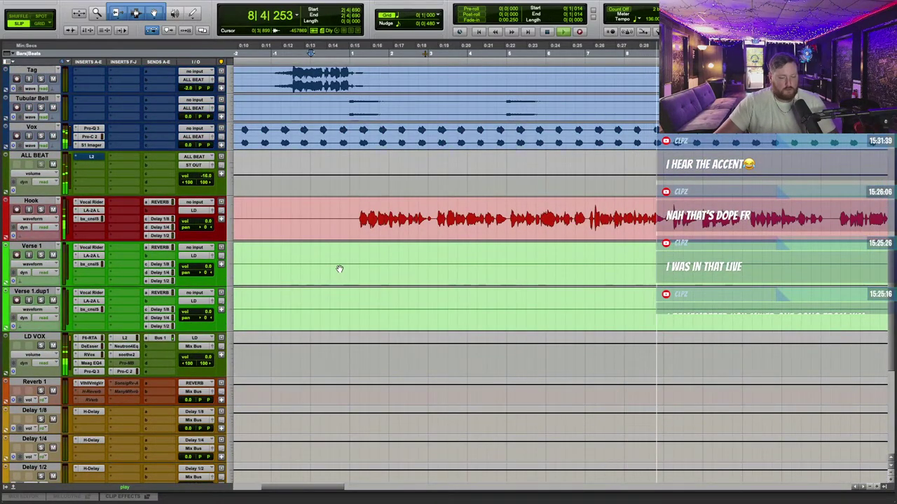
click(165, 228)
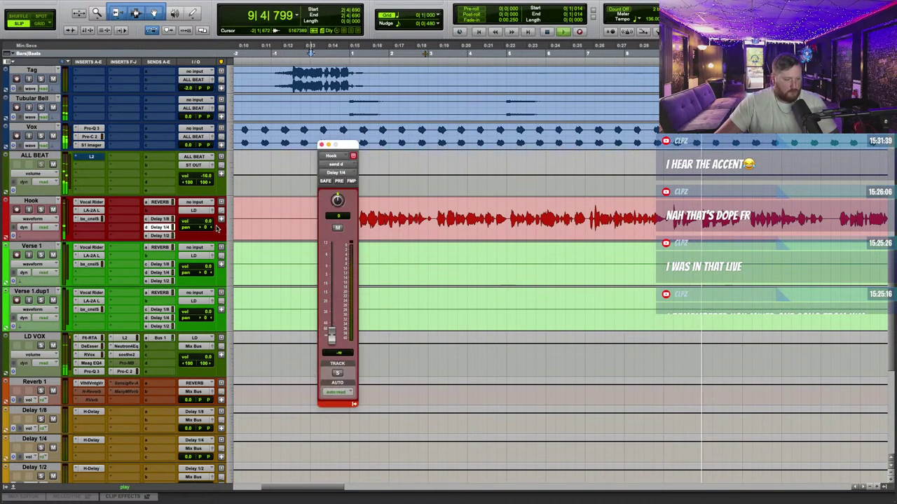
drag(346, 150, 320, 132)
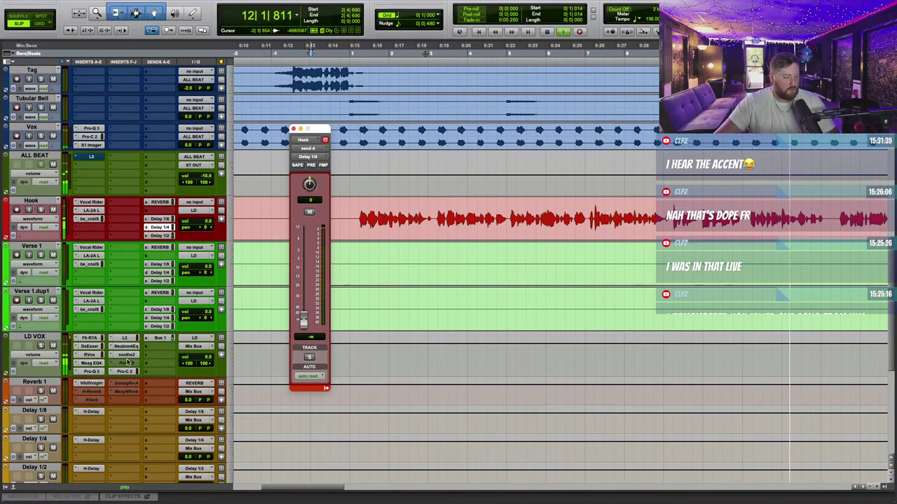
Step: Activate FabFilter Pro-MB on the LD VOX bus, load the SHANE START preset and close the plug-in window
click(128, 363)
click(133, 371)
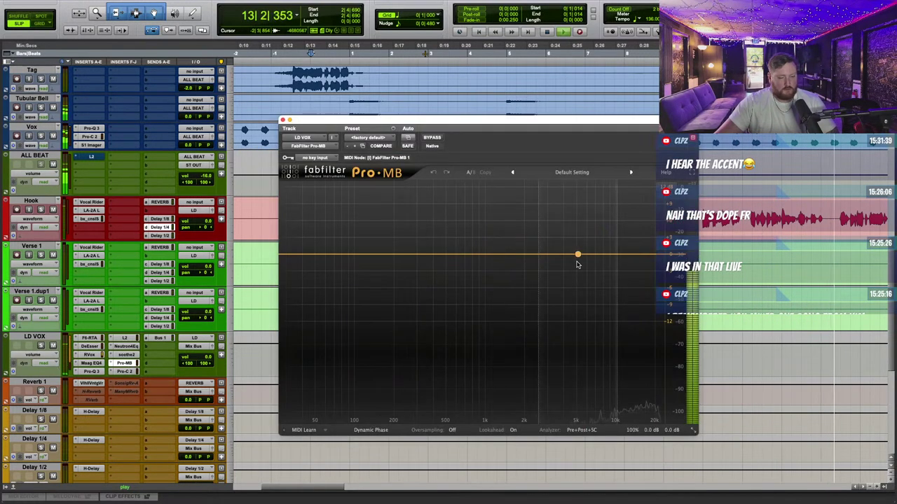
click(572, 172)
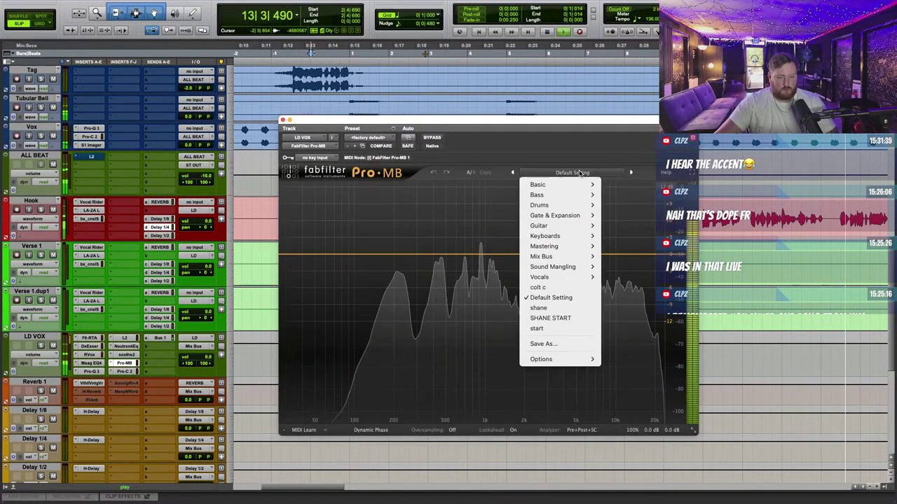
click(551, 318)
click(287, 119)
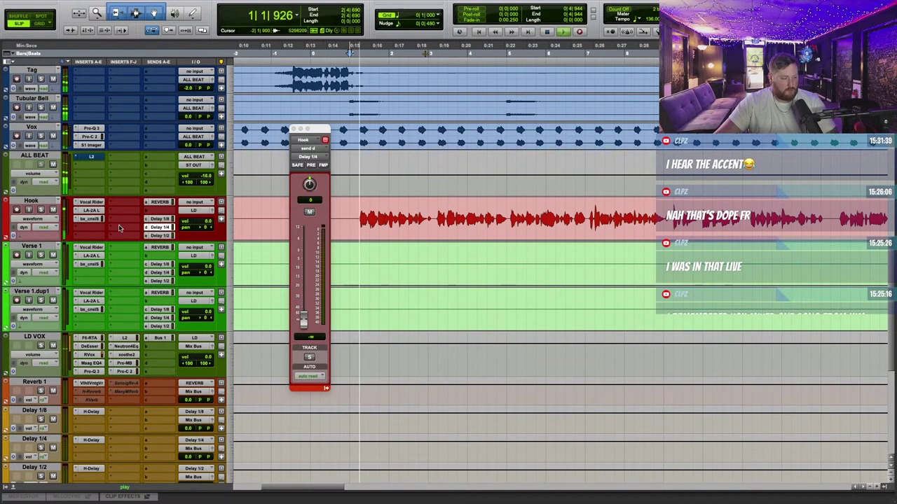
Step: Copy the Hook track's bx_console SSL 9000 J to Verse 1's third insert slot and close its plug-in window
click(91, 219)
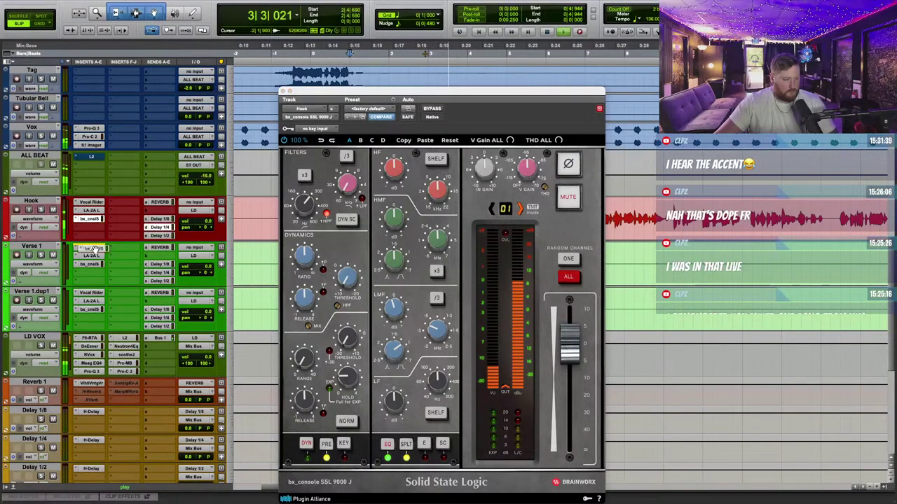
click(99, 265)
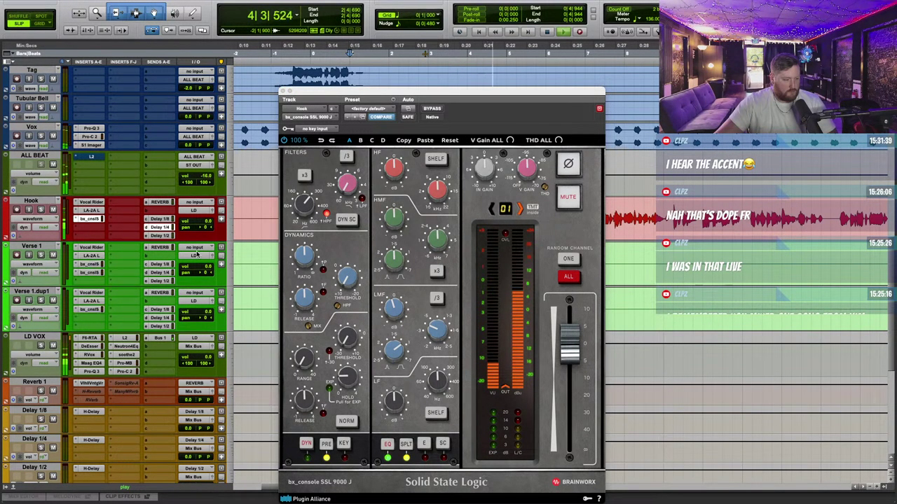
click(283, 91)
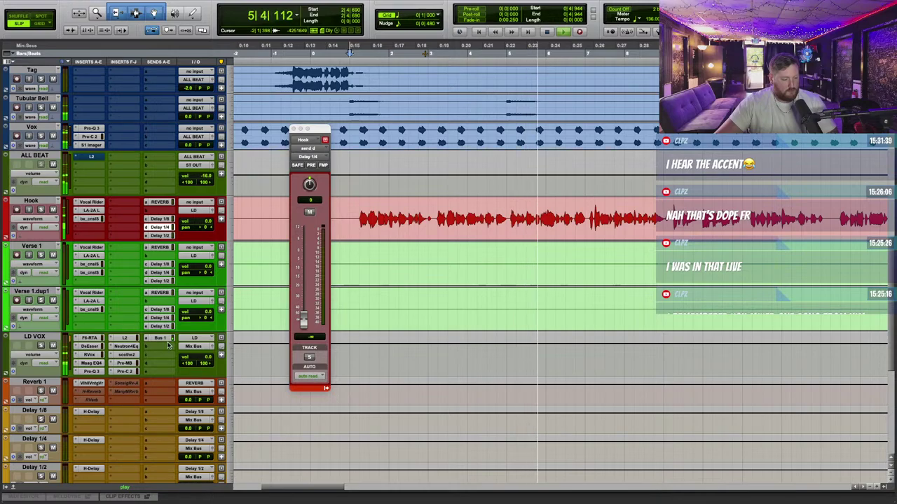
Step: Open the Hook track's REVERB send and set its level to 0.0 dB
click(161, 293)
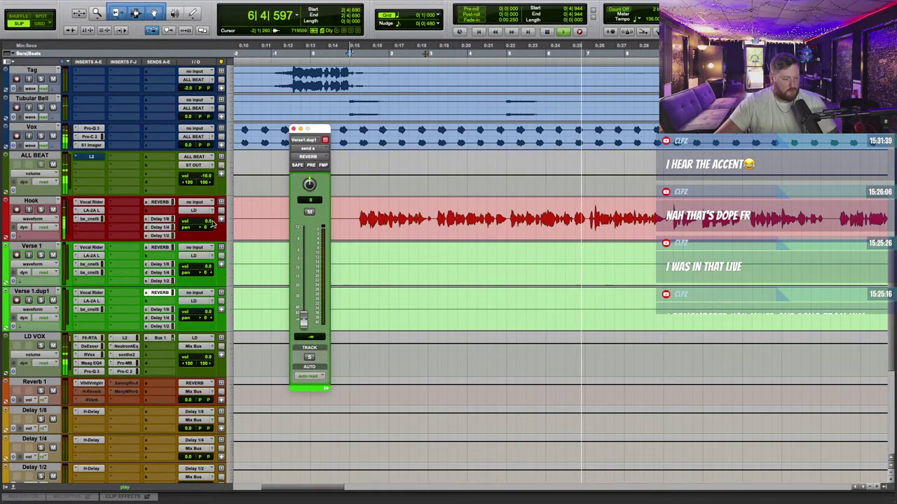
click(159, 202)
alt+click(304, 320)
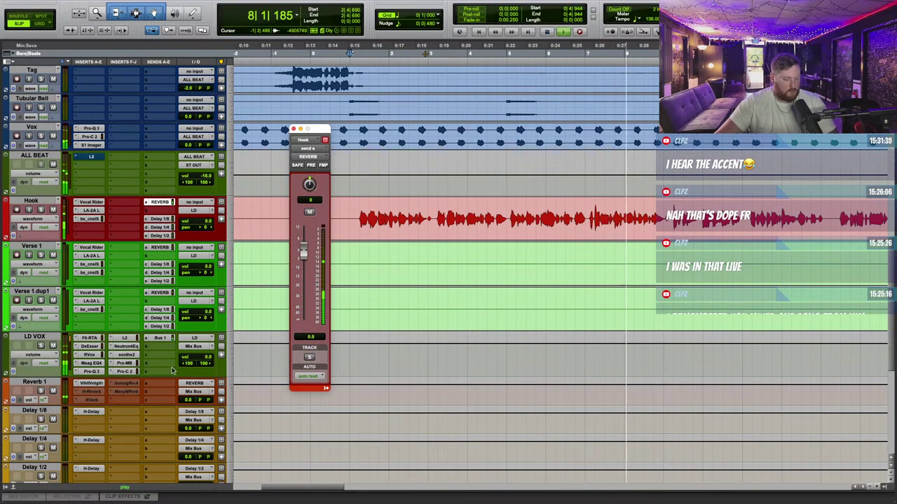
Step: Make ValhallaVintageVerb inactive and H-Reverb active on the Reverb 1 track
right_click(91, 384)
click(106, 395)
right_click(92, 392)
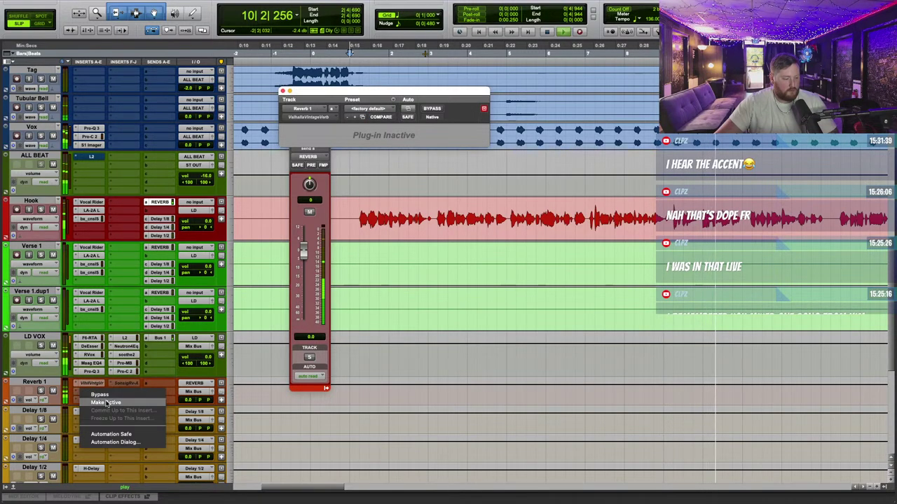
click(106, 403)
Step: Load the Large Plate preset in Reverb 1's expanded H-Reverb, audition it and close the plug-in window
click(91, 393)
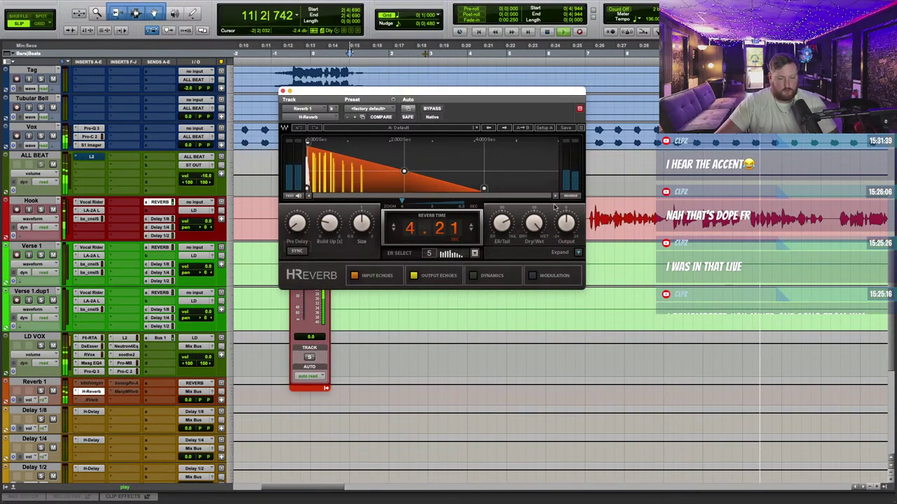
click(576, 250)
click(424, 128)
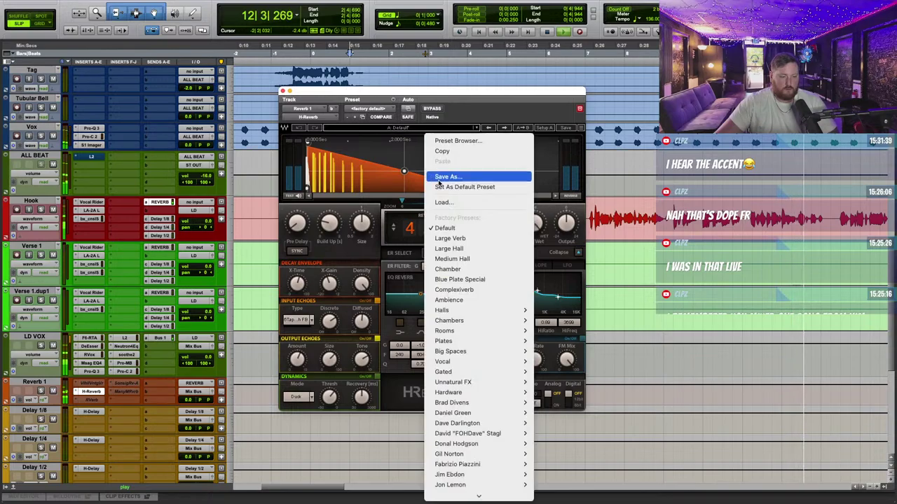
mouse_move(472, 317)
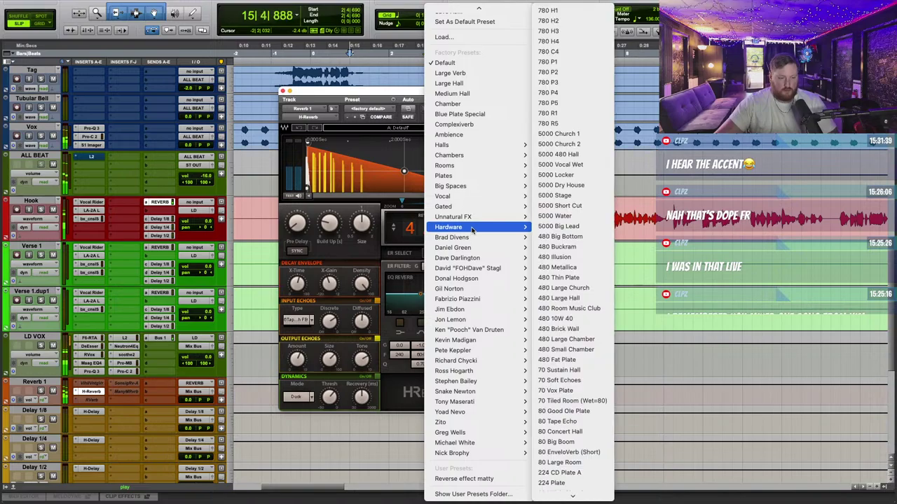
mouse_move(466, 175)
click(550, 176)
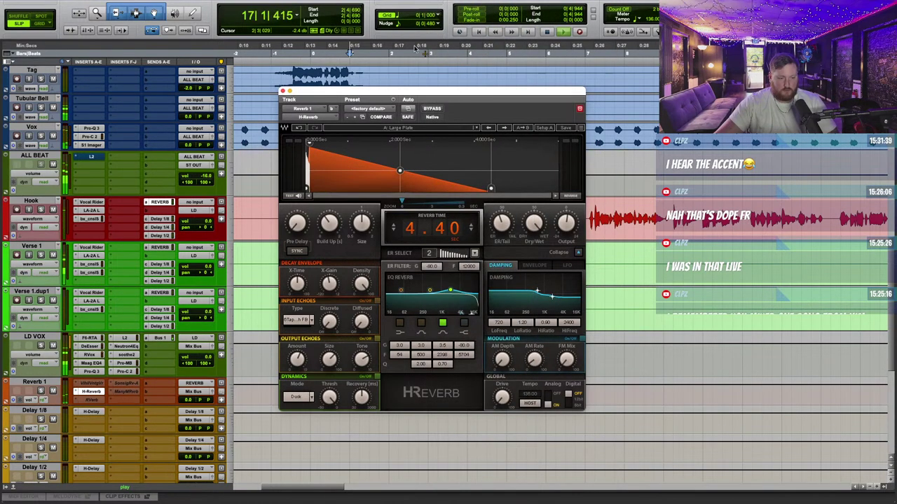
click(442, 51)
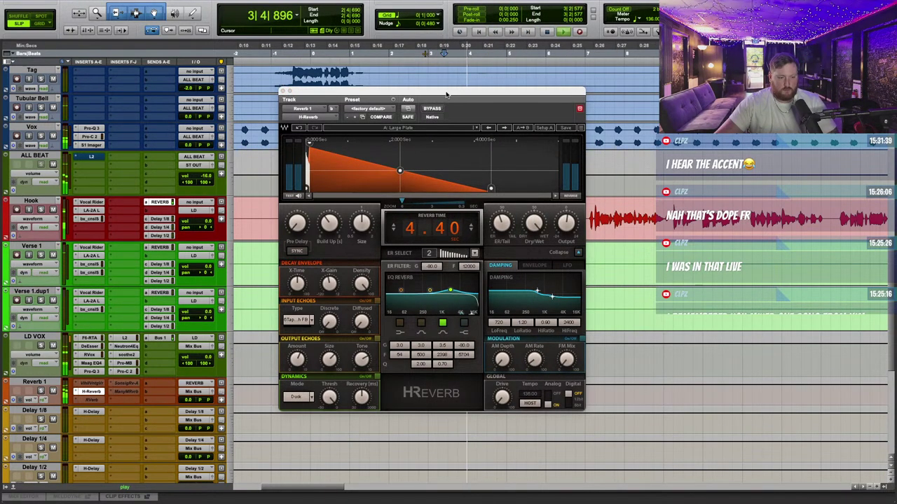
drag(446, 93, 447, 122)
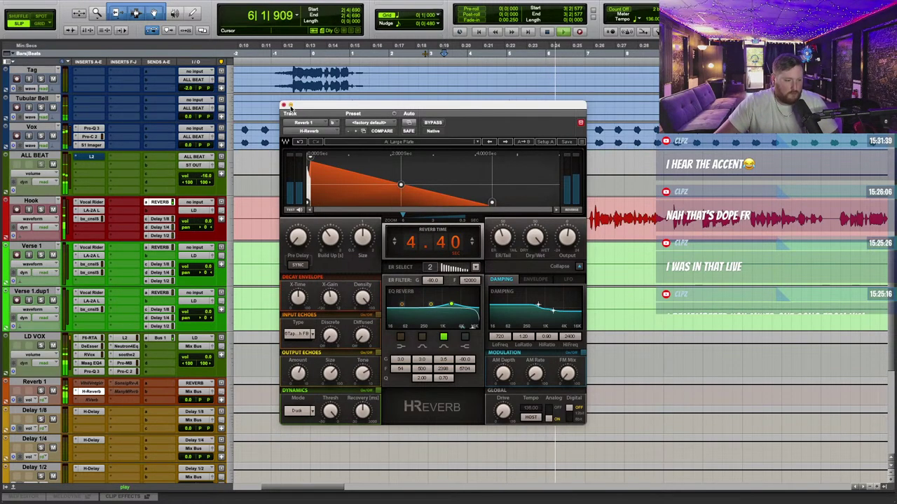
click(285, 105)
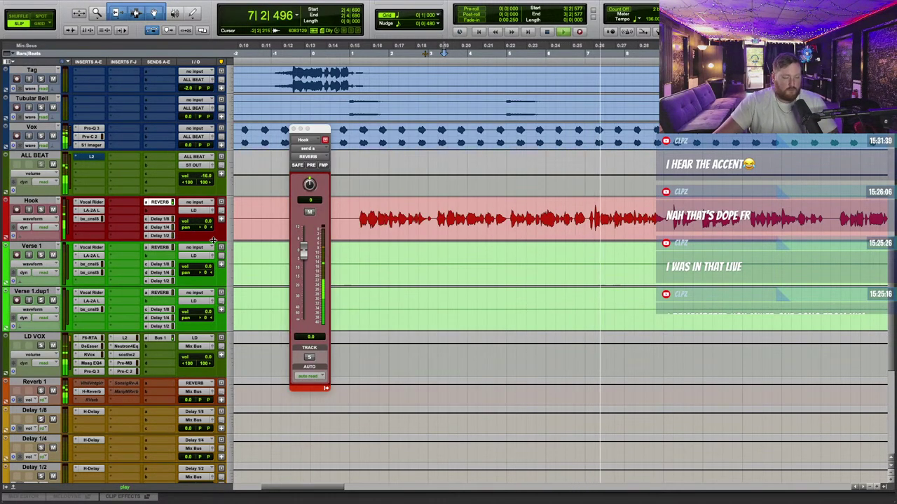
Step: Balance the Hook's REVERB send at about -17.9 dB against the ALL BEAT bus volume at -14.6 dB
drag(303, 250, 315, 262)
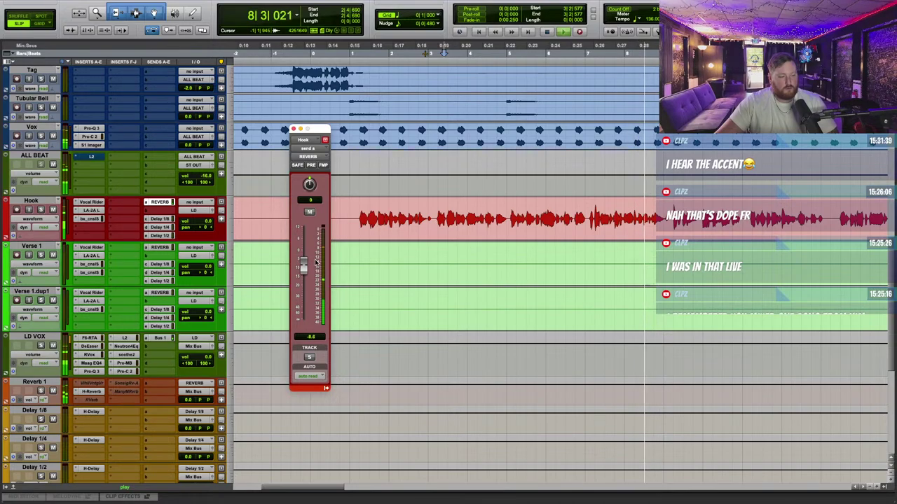
drag(208, 179, 211, 176)
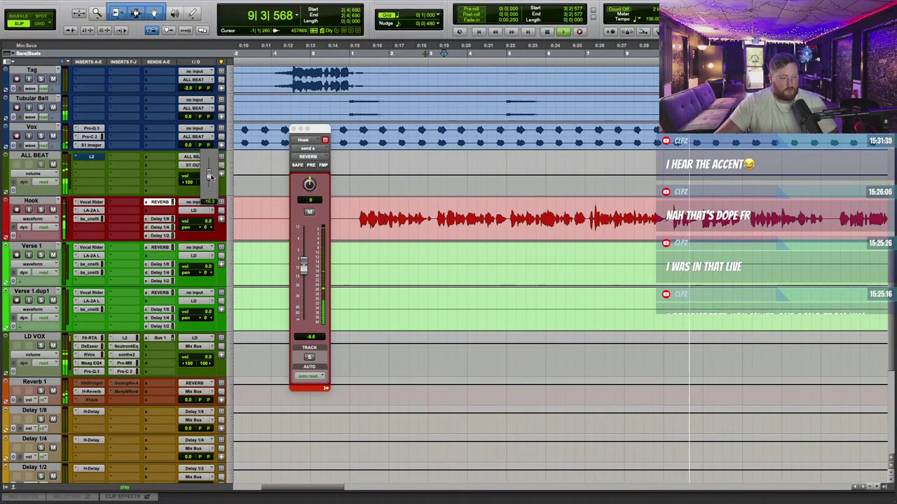
drag(314, 268, 339, 288)
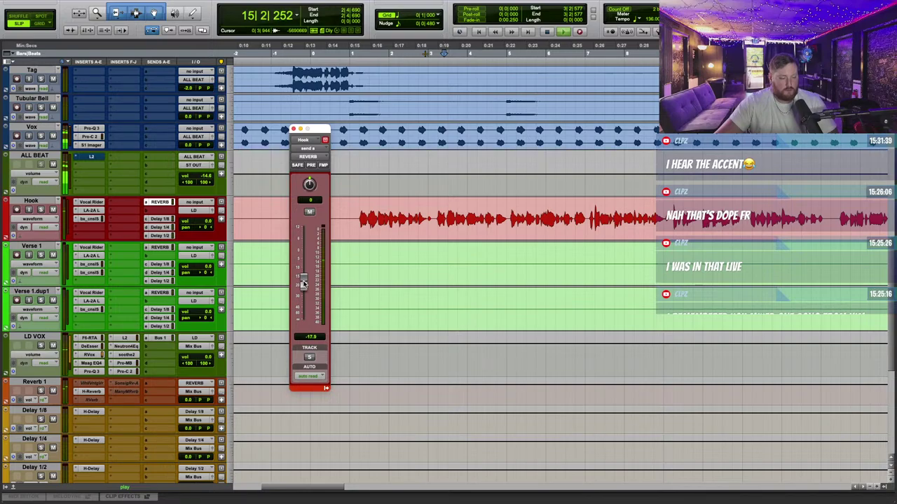
Step: Set the Hook track's Delay 1/4 send to about -1.7 dB and replay the hook from bar 1
click(170, 226)
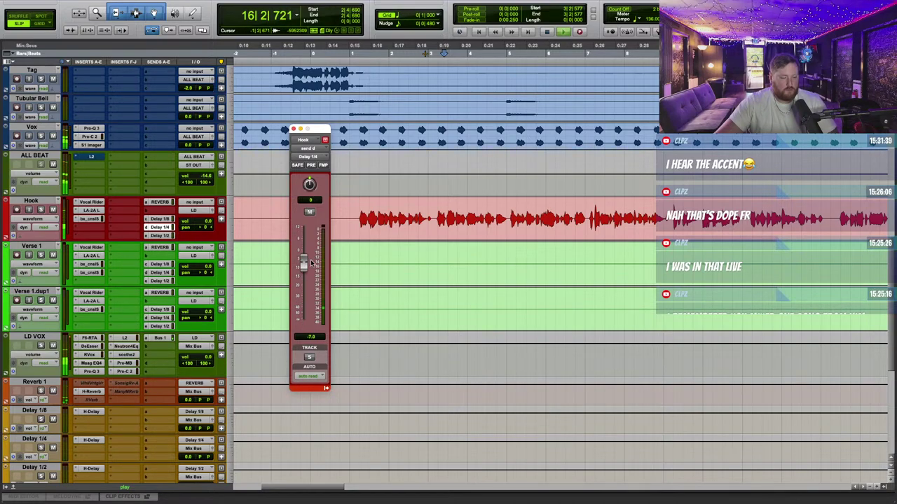
click(347, 49)
scroll(113, 276, down, 5)
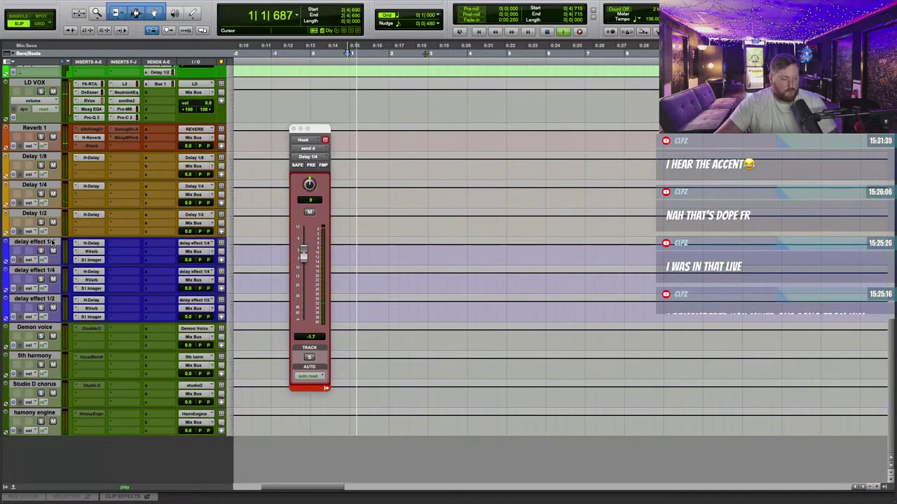
Step: Adjust the feedback and high-pass filter of the Delay 1/4 track's H-Delay during playback, and close the plug-in
click(90, 186)
drag(524, 197, 524, 215)
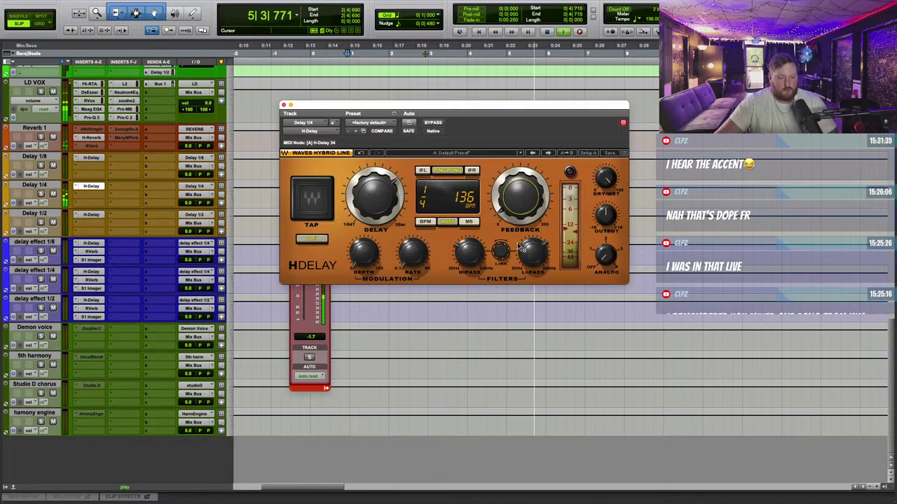
drag(469, 253, 469, 245)
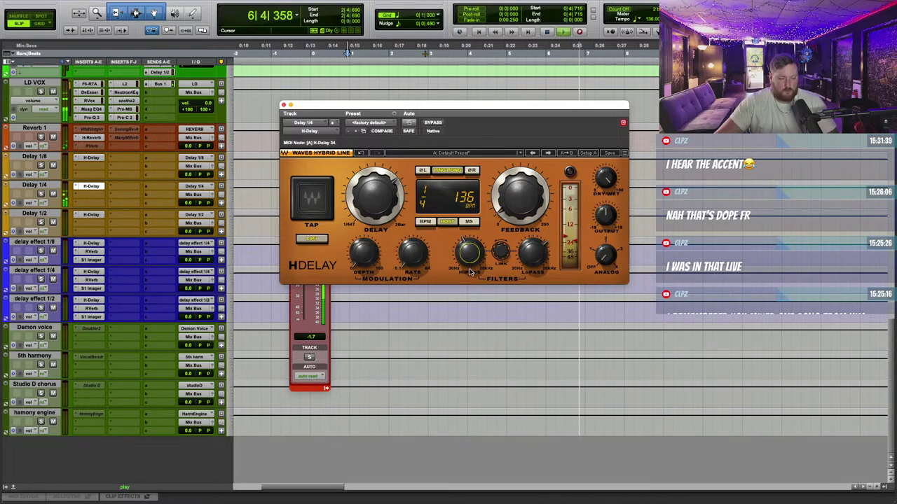
click(283, 105)
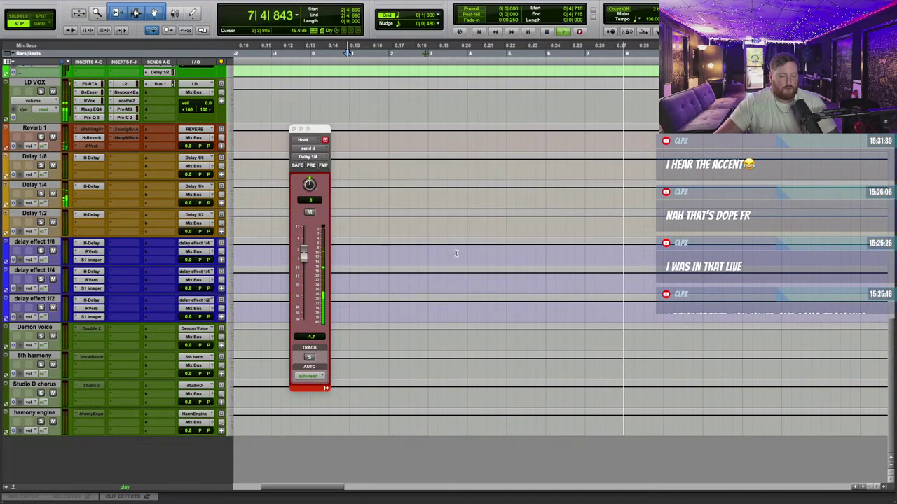
Step: Lower the Hook's Delay 1/4 send to about -13.7 dB and its REVERB send to about -18.5 dB
scroll(333, 271, up, 6)
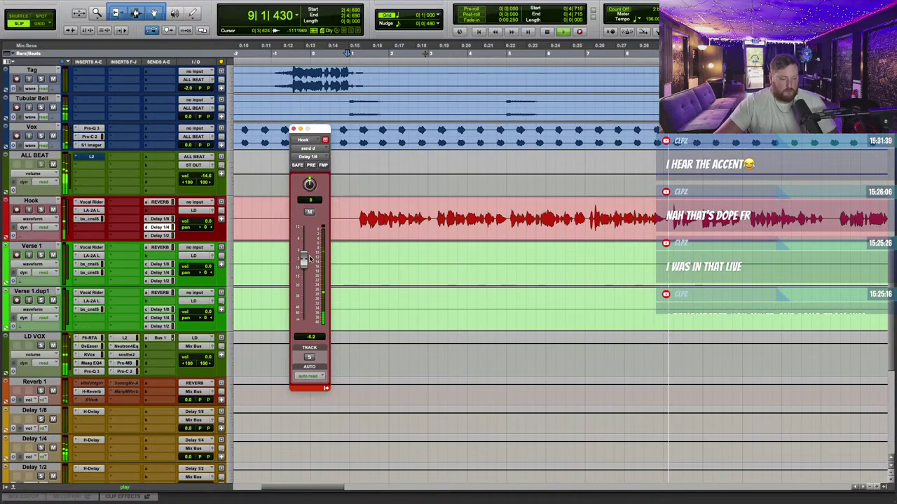
drag(303, 255, 310, 279)
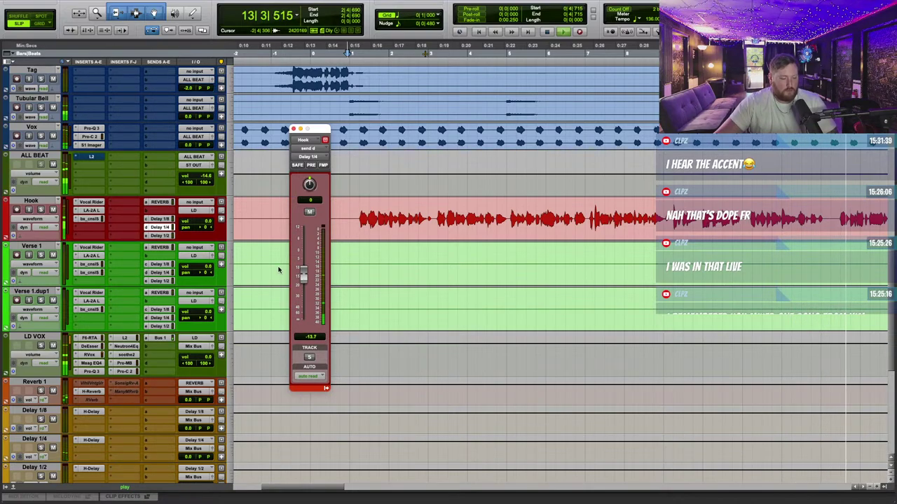
click(159, 203)
drag(309, 288, 308, 290)
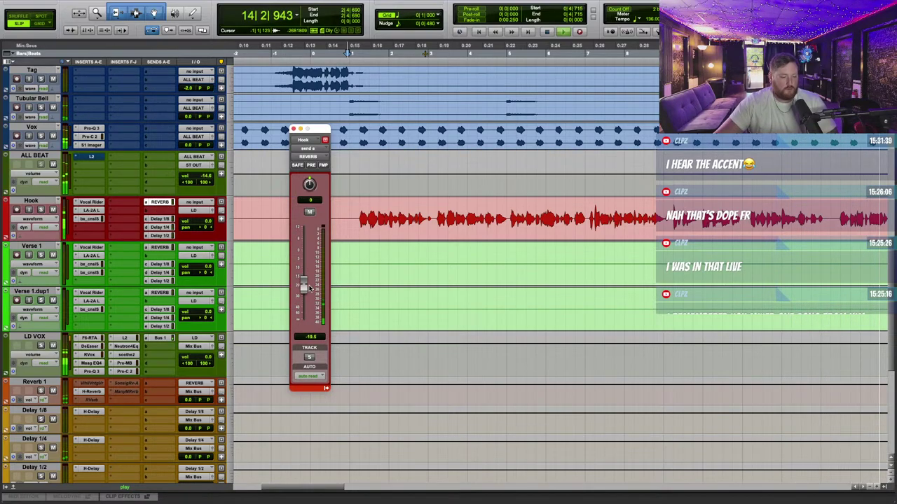
Step: Set Verse 1's REVERB send to about -27.2 dB and its Delay 1/4 send to about -16.8 dB, comparing with the Hook's Delay 1/4 send
click(160, 249)
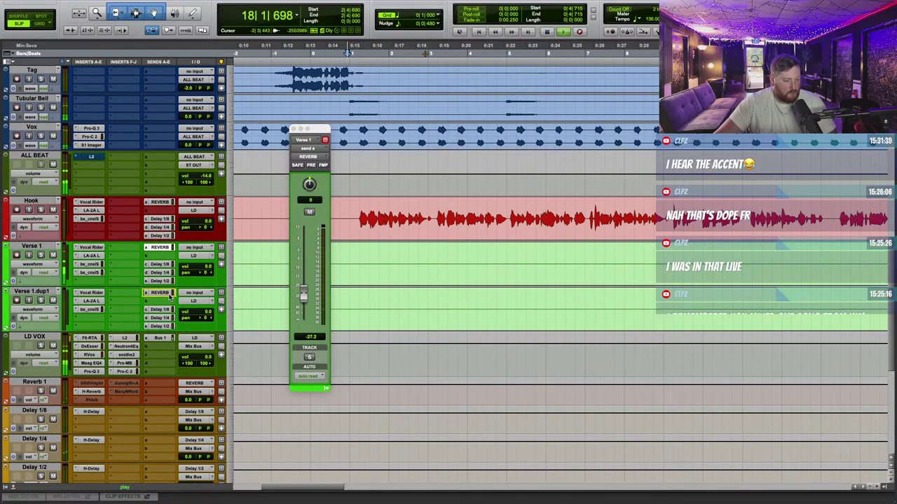
click(163, 227)
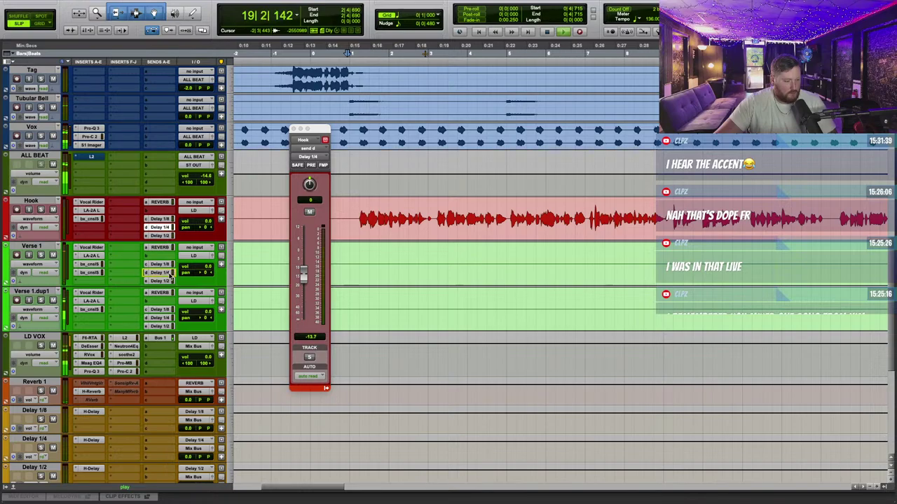
click(166, 273)
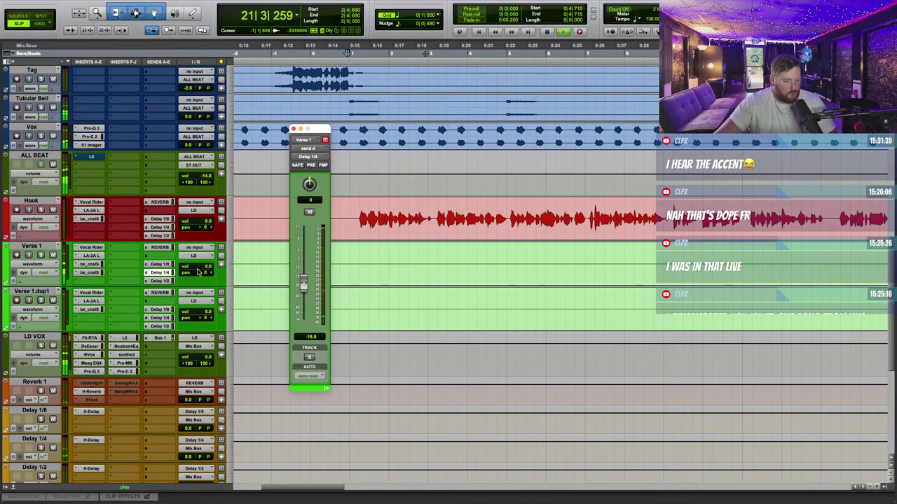
click(294, 128)
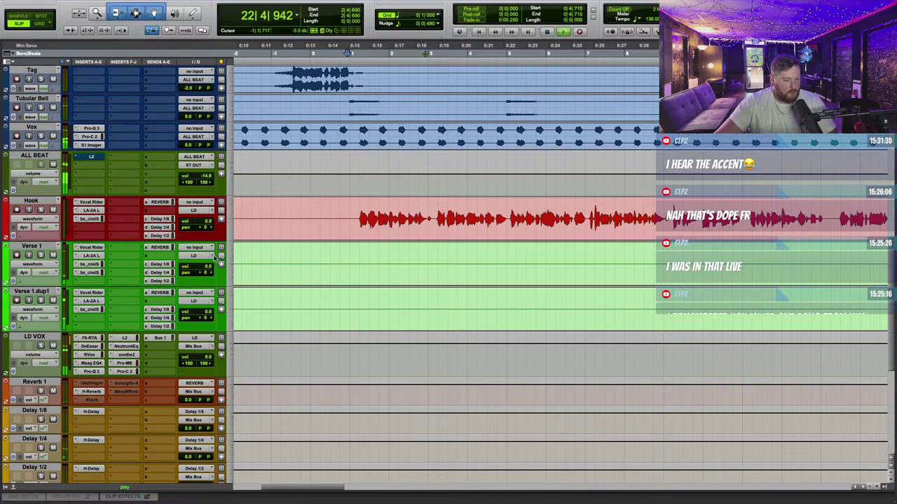
Step: Add a Proportional Q band to LD VOX's Neutron 4 Equalizer, sweep it boosted, and cut about 1.4 dB near 241 Hz
click(128, 347)
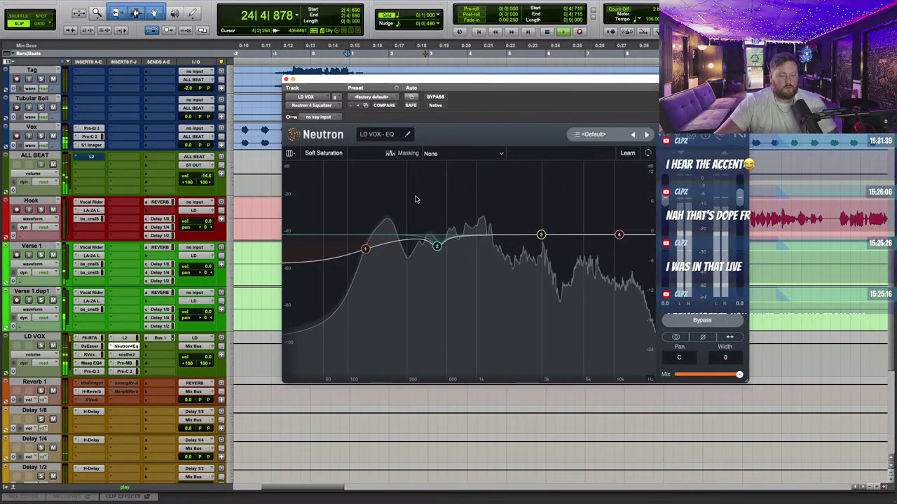
click(402, 238)
drag(402, 238, 393, 174)
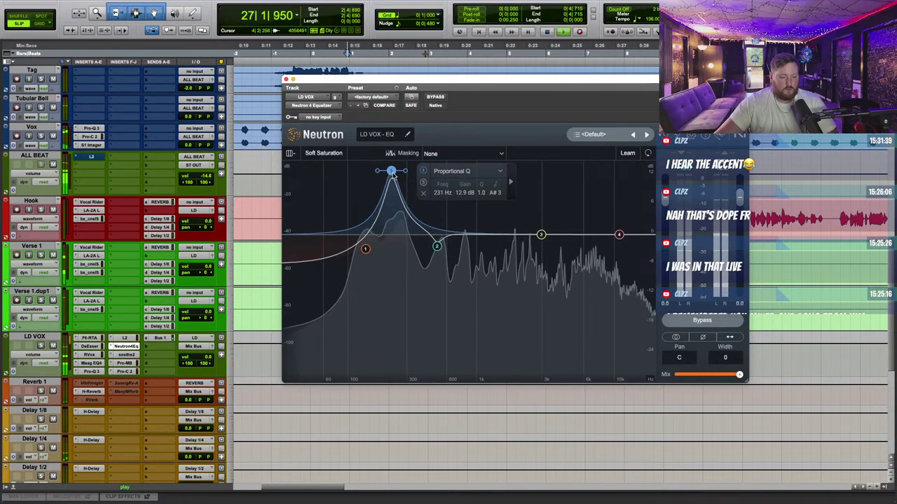
drag(393, 175, 397, 244)
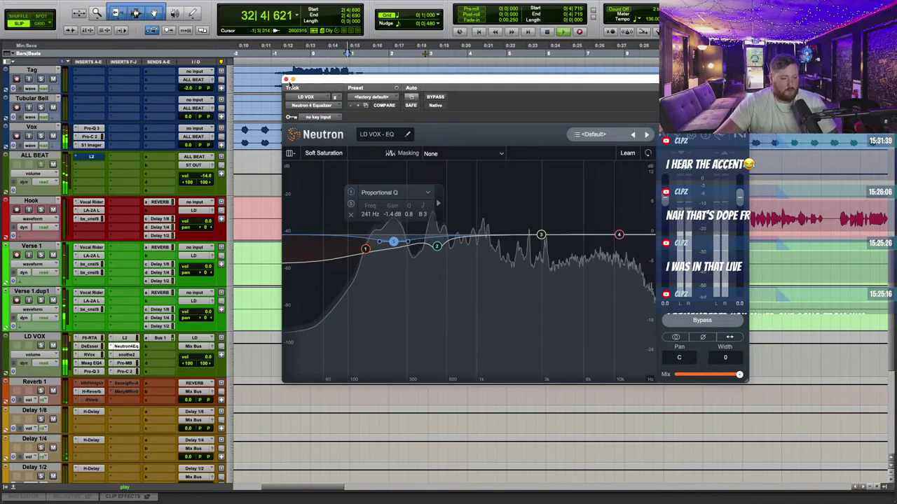
click(287, 80)
Step: Route the ALL BEAT track's output to the Mix Bus
scroll(252, 300, up, 10)
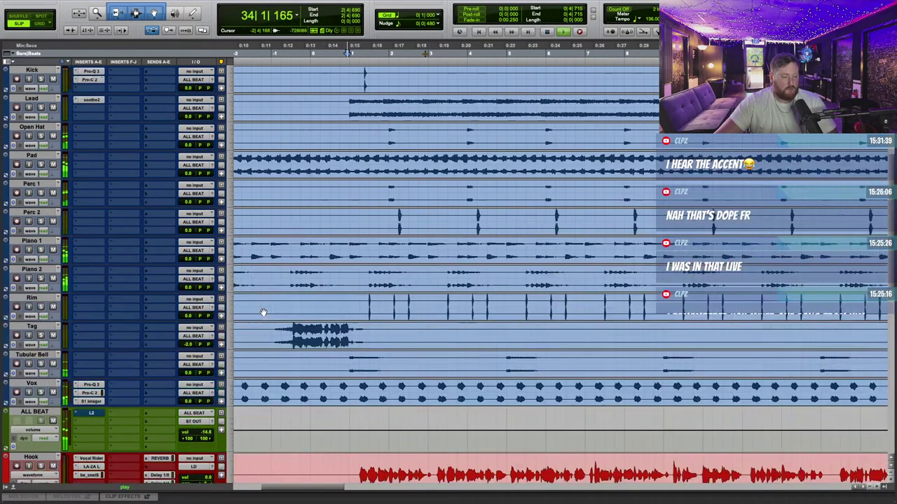
scroll(197, 287, down, 10)
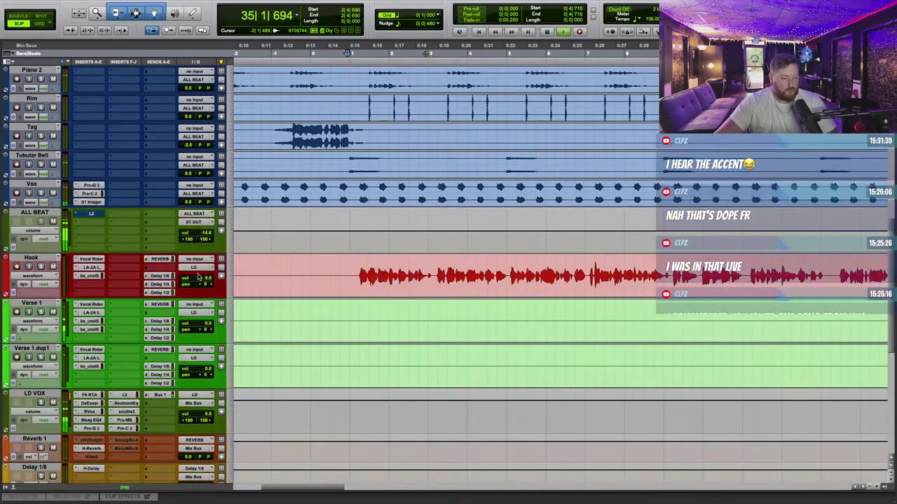
click(199, 222)
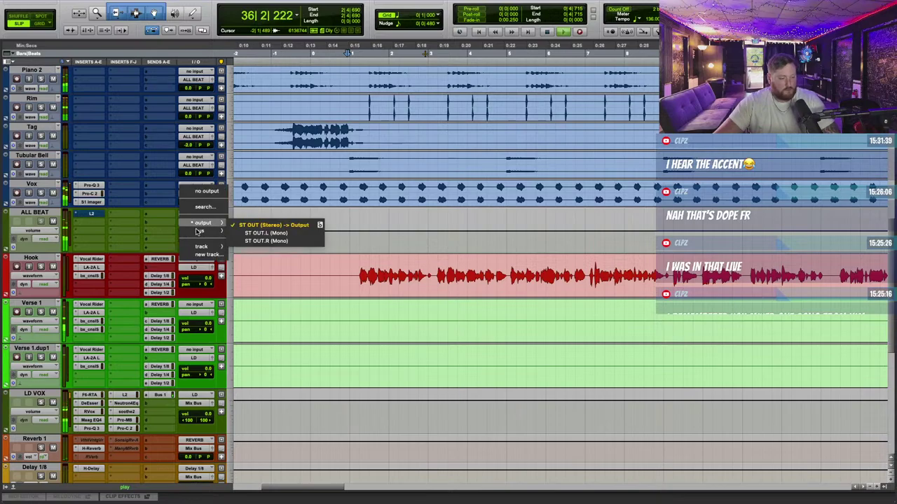
mouse_move(211, 230)
click(261, 440)
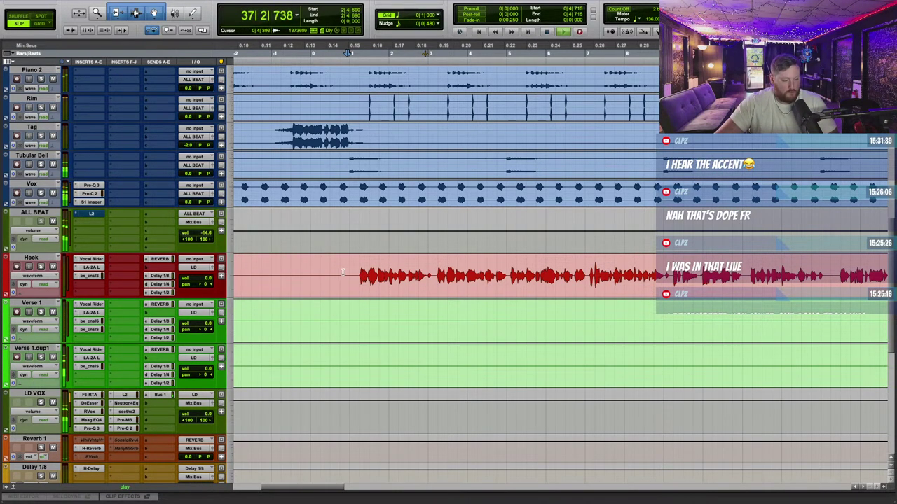
Step: Replace the Studio D chorus track's insert with AVOX DUO (stereo) and set its vocal range to Baritone/Bass
scroll(344, 265, down, 15)
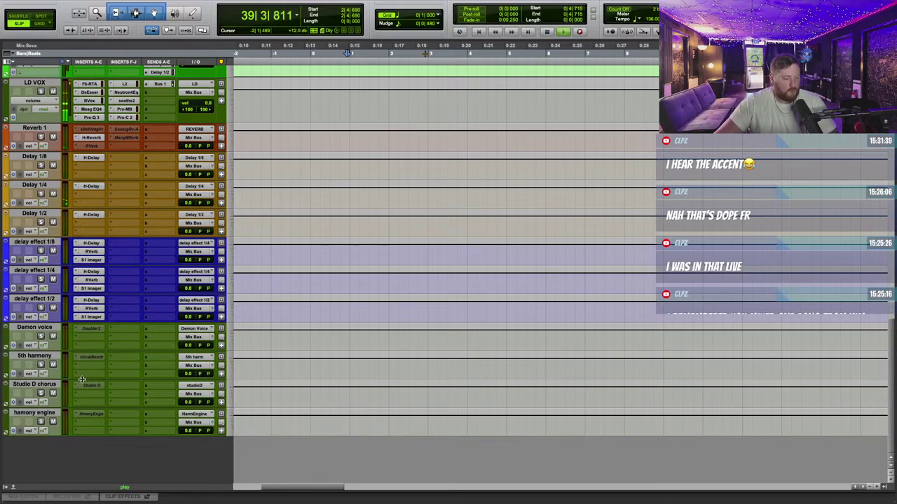
click(74, 386)
text(duo)
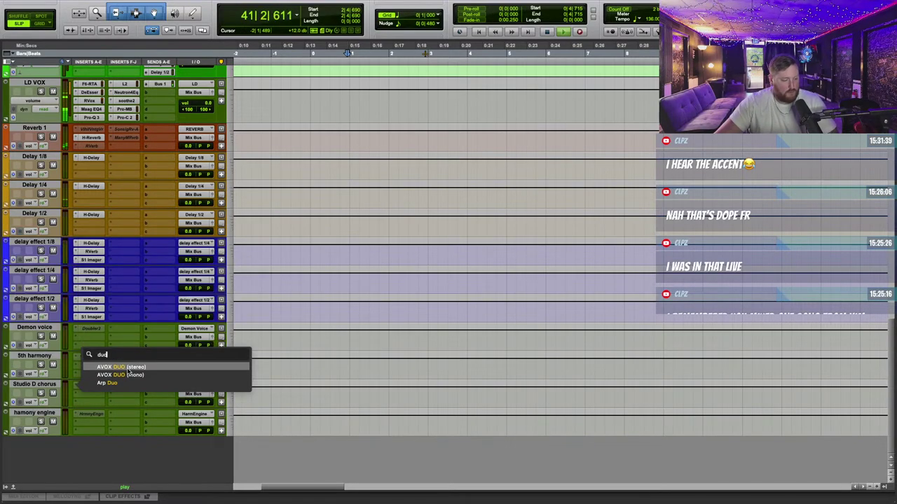
key(Return)
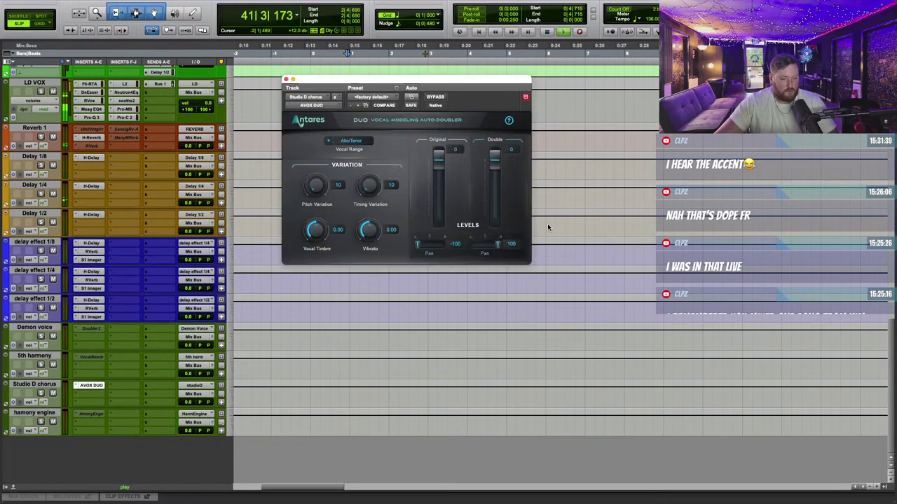
click(350, 140)
click(346, 165)
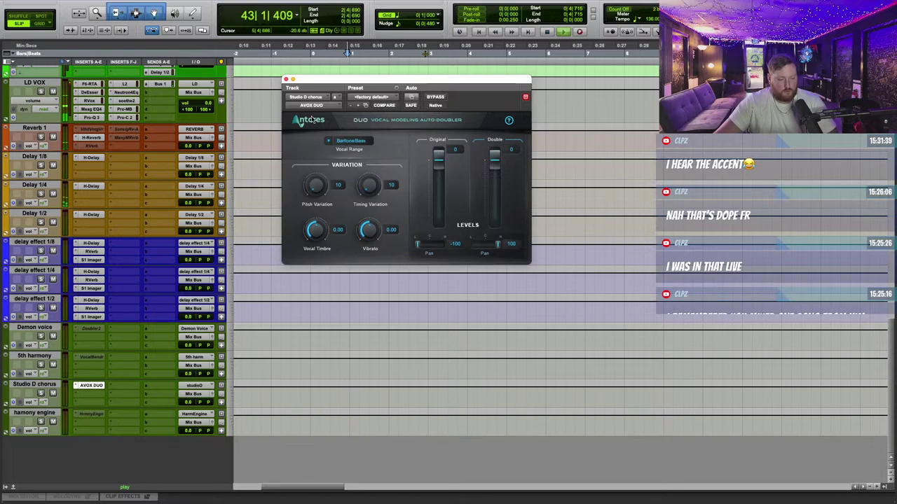
click(286, 80)
Step: Add a studioD bus send to the LD VOX track and set its level to about -15.3 dB
scroll(236, 303, up, 10)
scroll(236, 303, down, 5)
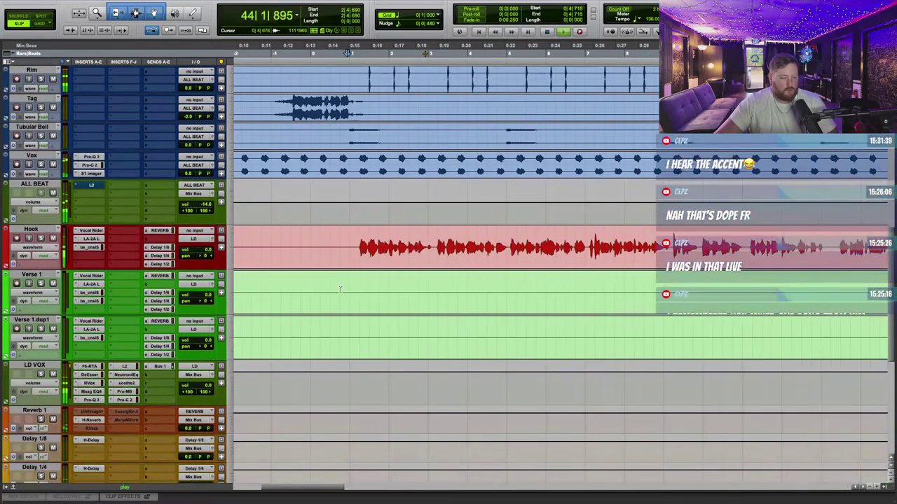
click(159, 337)
mouse_move(184, 351)
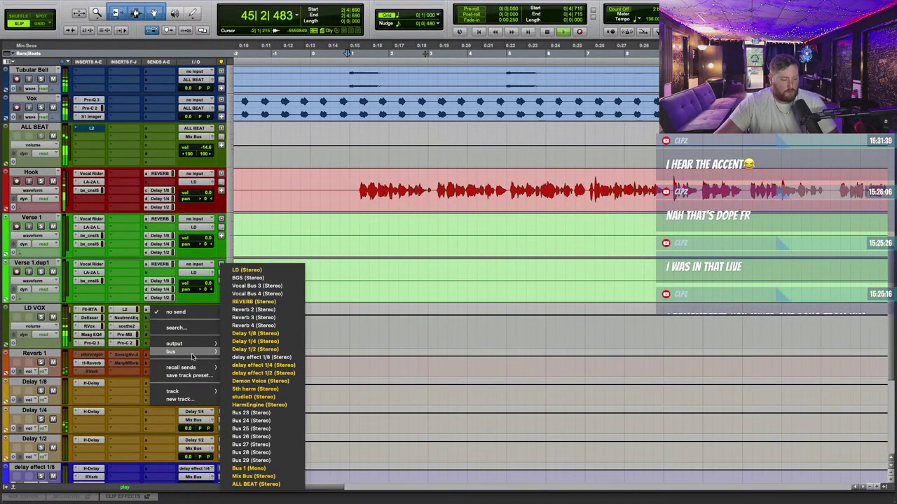
click(260, 398)
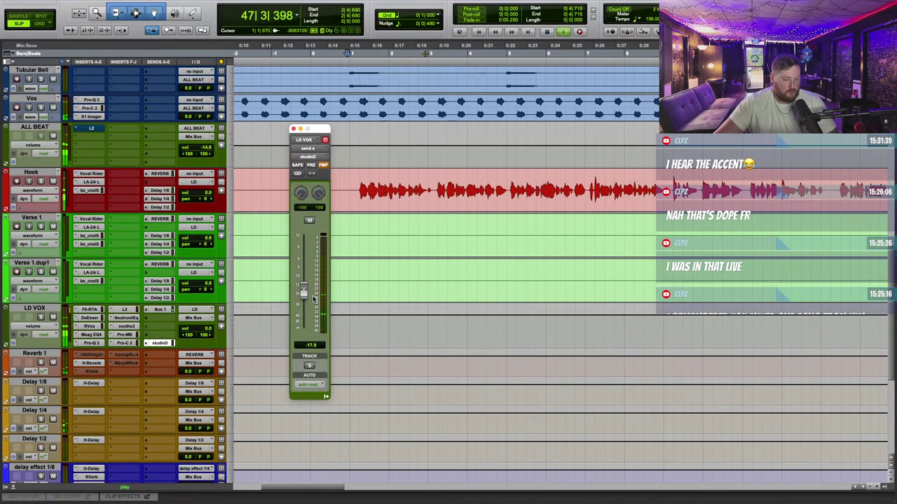
Step: Replace the L2 insert on the ALL BEAT track with Trackspacer 2.5 (stereo)
scroll(411, 304, up, 10)
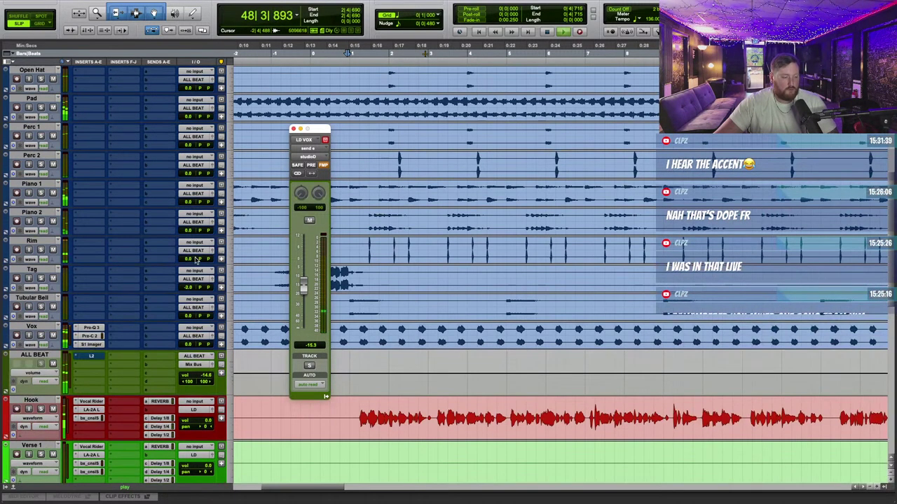
scroll(91, 252, down, 5)
click(91, 278)
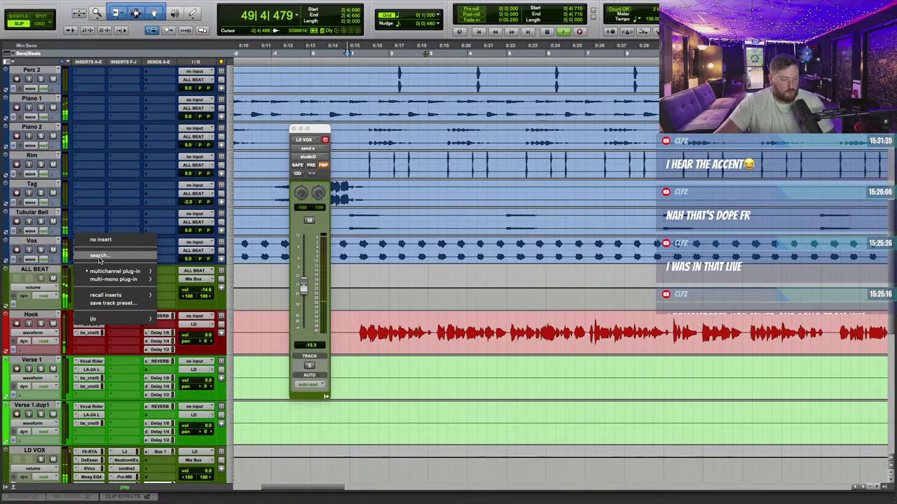
text(trac)
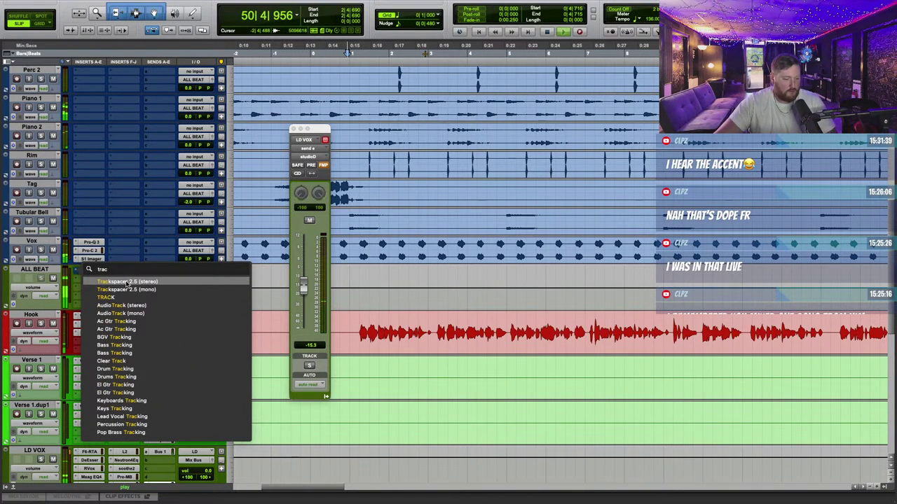
click(127, 282)
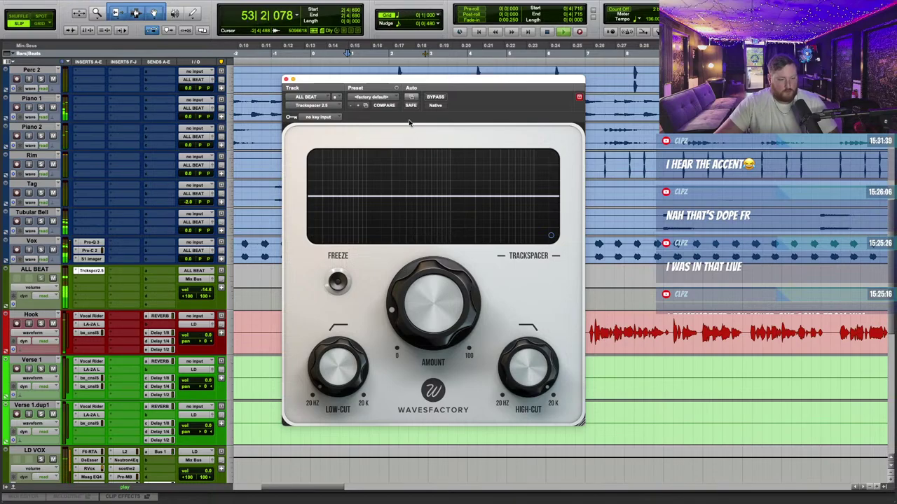
Step: Set Trackspacer's key input to Bus 1 (Mono) and its amount to about 7.1 %, and close the plug-in and send windows
drag(432, 300, 431, 350)
click(332, 117)
mouse_move(327, 126)
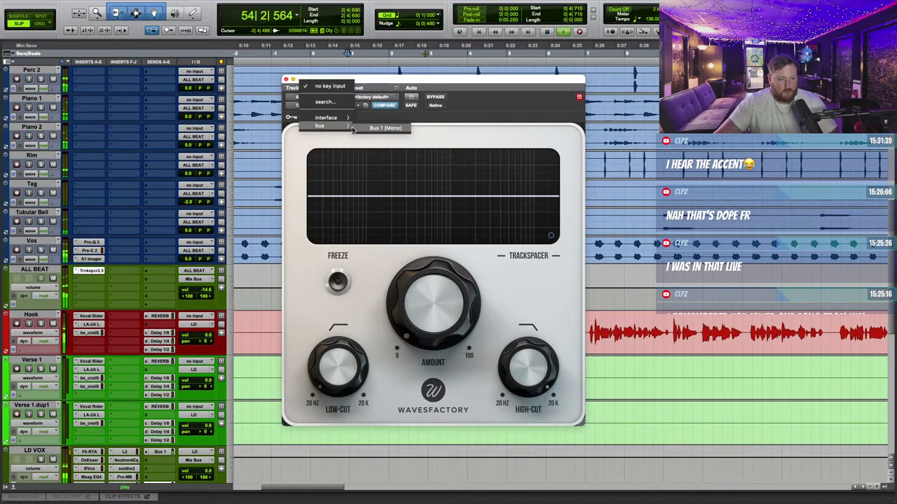
click(371, 128)
drag(455, 316, 467, 322)
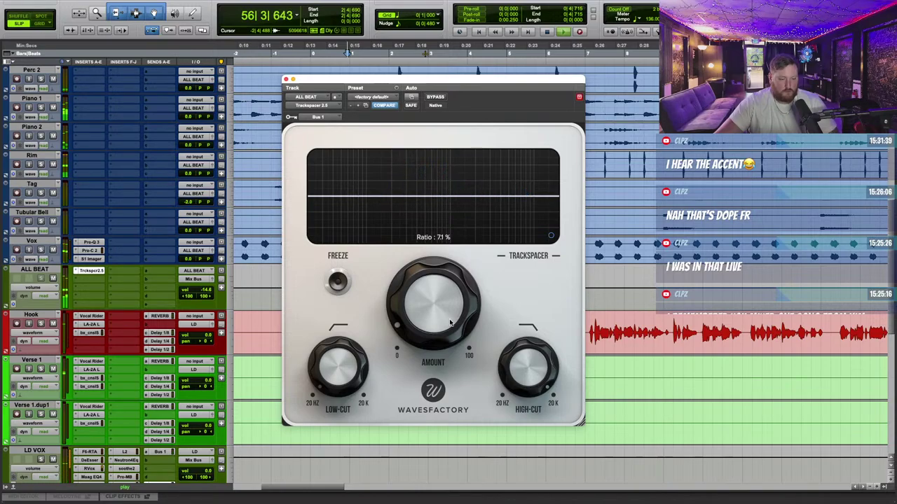
click(286, 79)
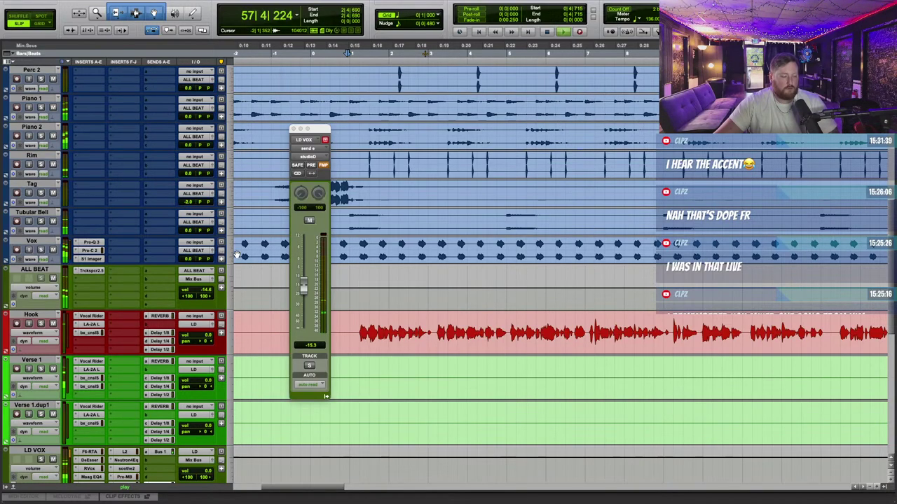
click(293, 130)
scroll(268, 310, down, 3)
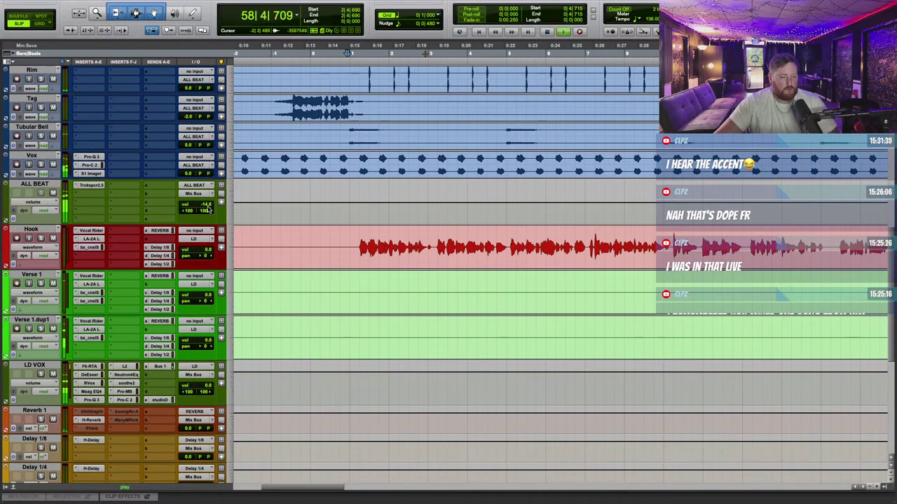
scroll(249, 250, down, 3)
scroll(253, 254, up, 6)
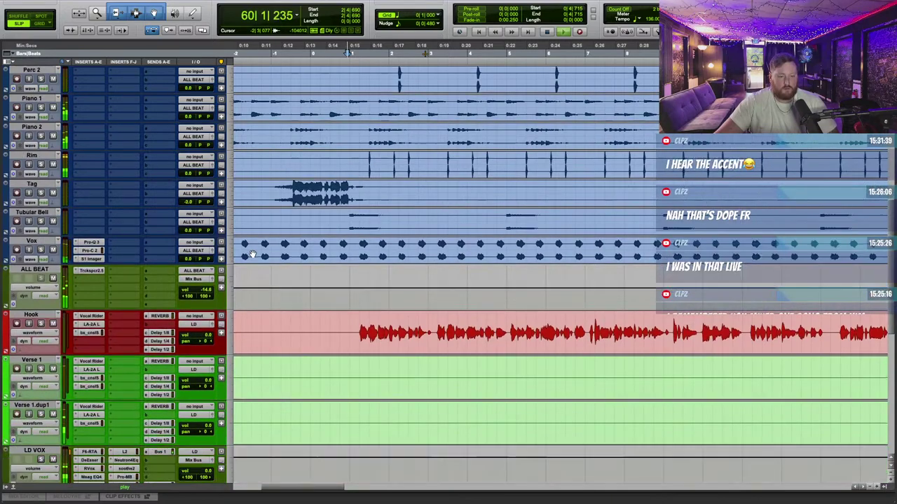
scroll(252, 254, down, 2)
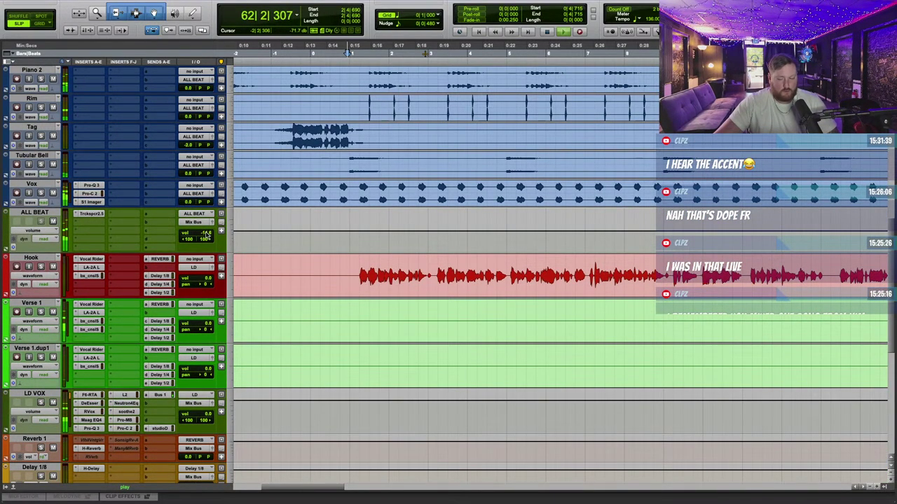
scroll(91, 105, up, 15)
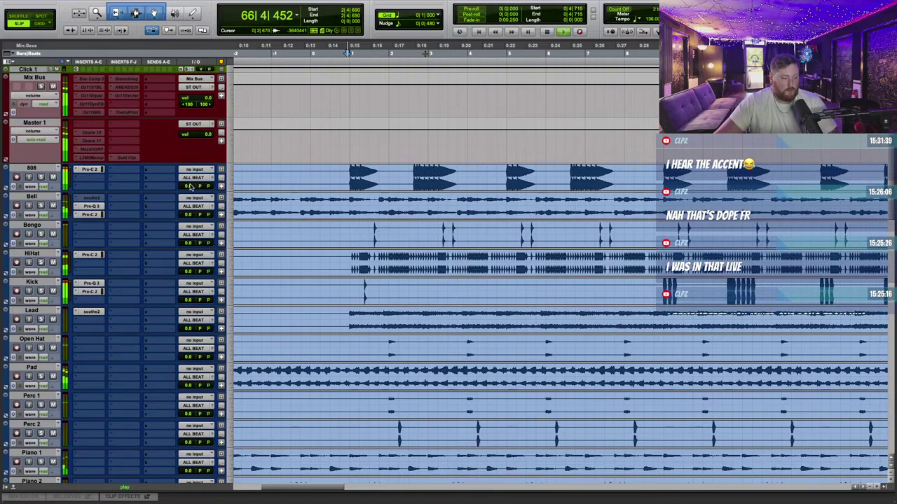
Step: Lower the 808 track's volume to -1.0 dB
click(189, 185)
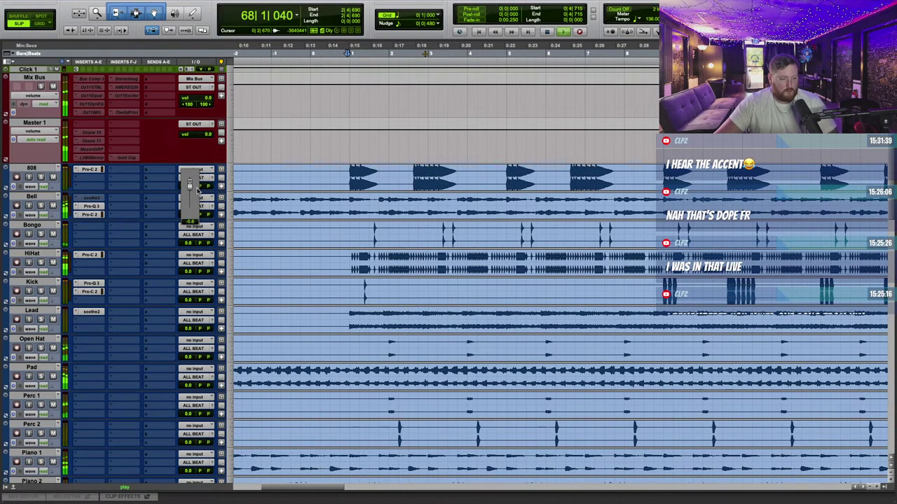
drag(200, 192, 210, 201)
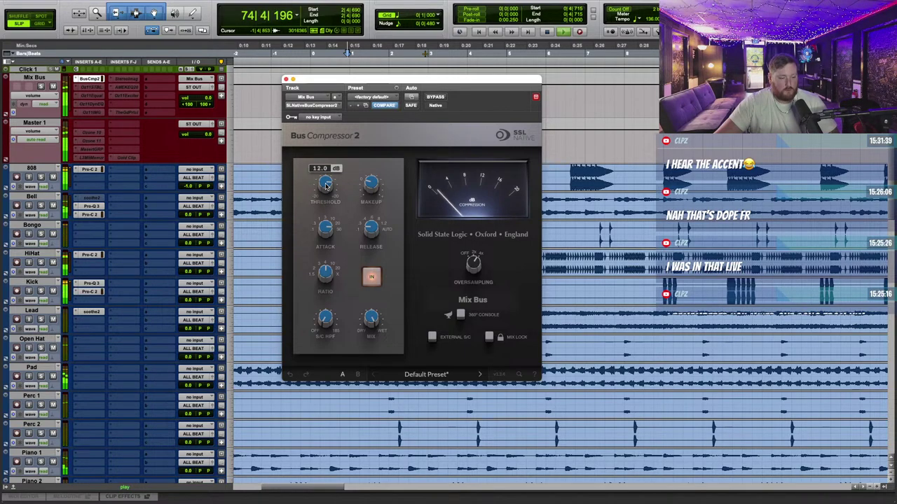
Step: Set the Mix Bus compressor's threshold to 12.0 dB and makeup gain to about 0.6 dB, and close the plug-in window
mouse_move(372, 192)
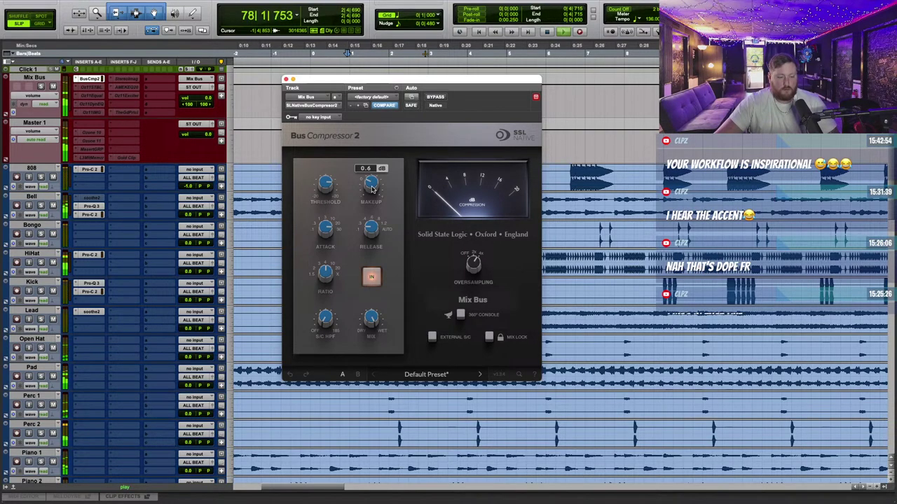
scroll(255, 203, down, 2)
key(r)
key(r)
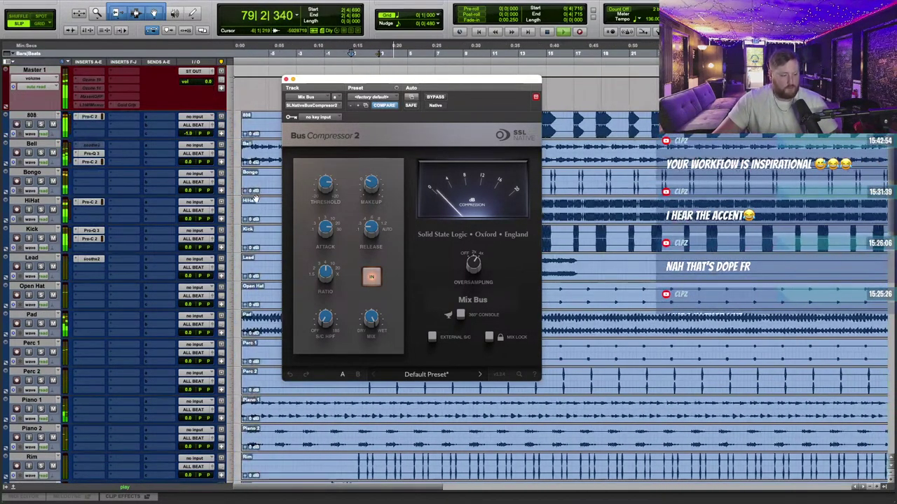
scroll(255, 200, down, 5)
click(285, 80)
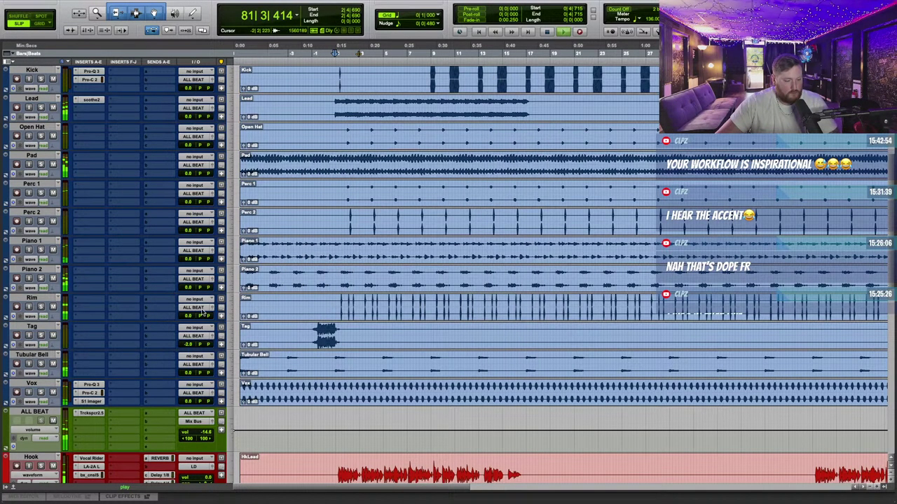
Step: Insert the L2 (stereo) limiter on the Rim track and lower its threshold and output ceiling together to -4.0 dB
click(93, 301)
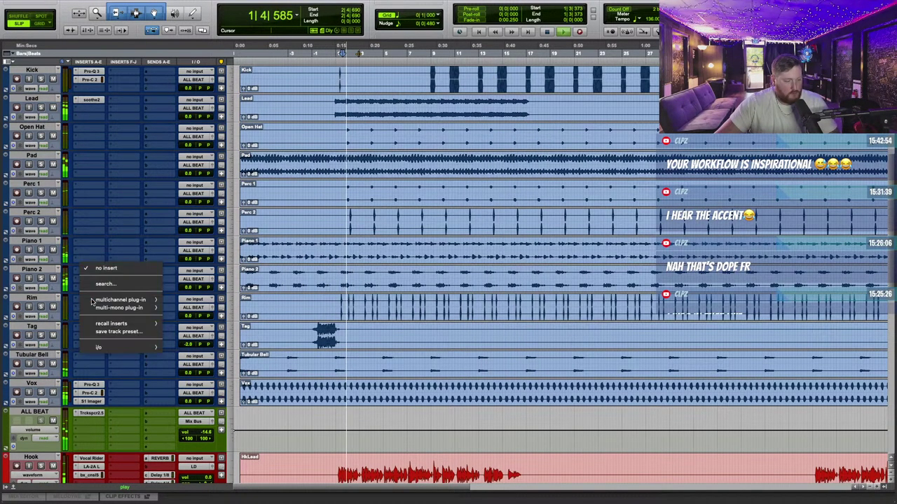
click(104, 284)
text(L2)
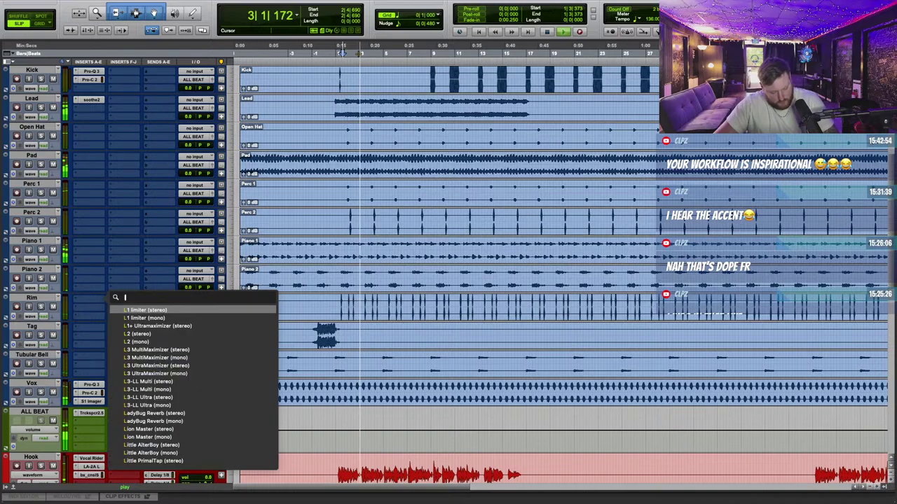
click(162, 310)
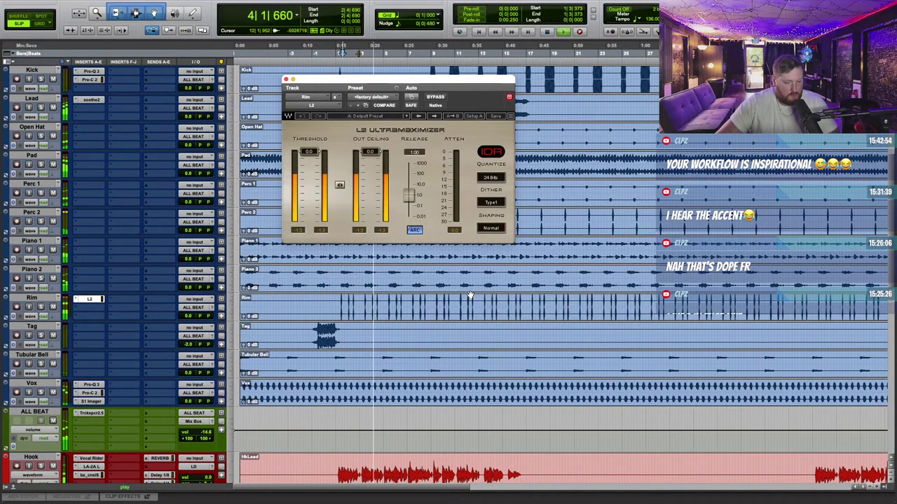
drag(339, 185, 339, 198)
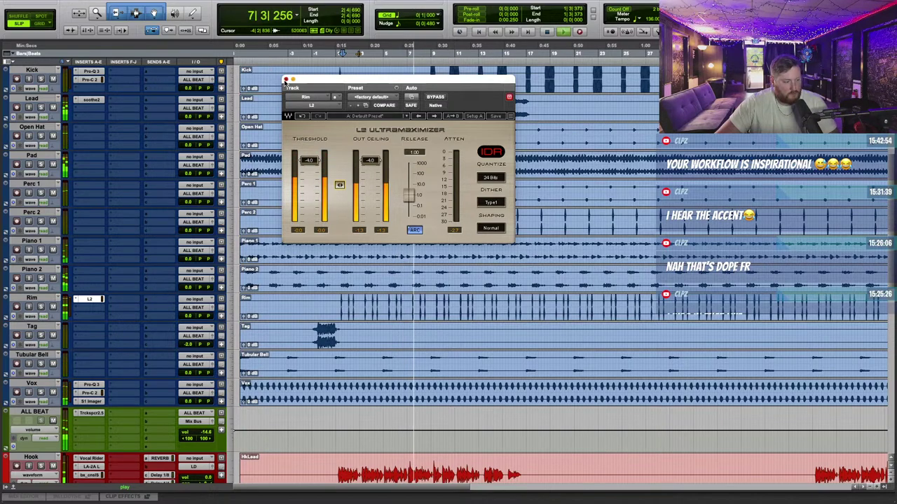
click(286, 78)
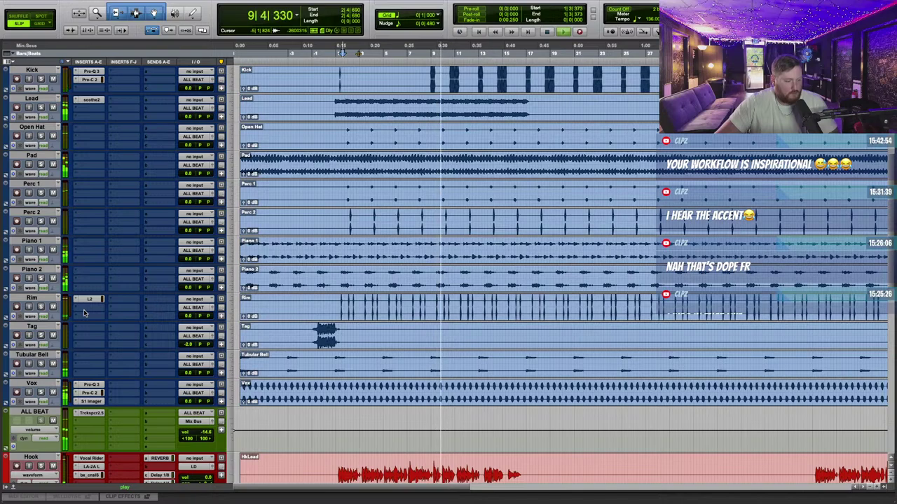
Step: Copy the Rim track's L2 insert to the Pad track and lower its linked threshold and ceiling to -7.0 dB
scroll(85, 312, up, 1)
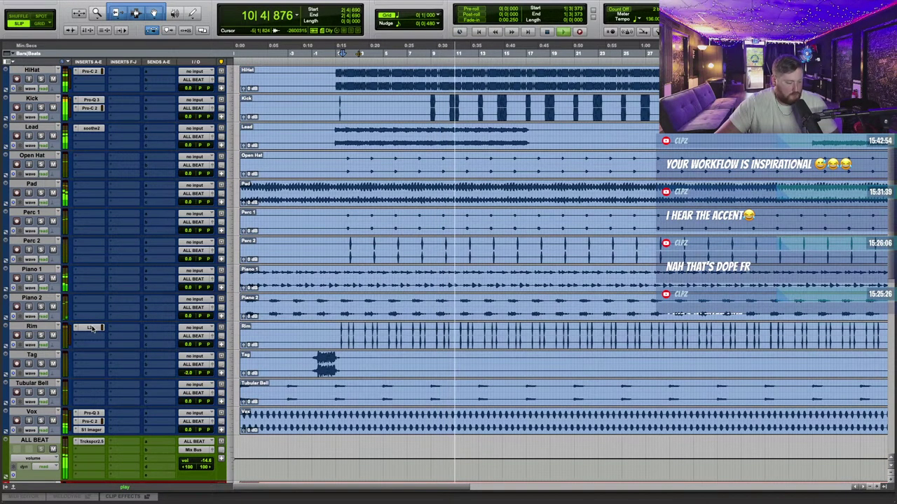
drag(90, 327, 98, 189)
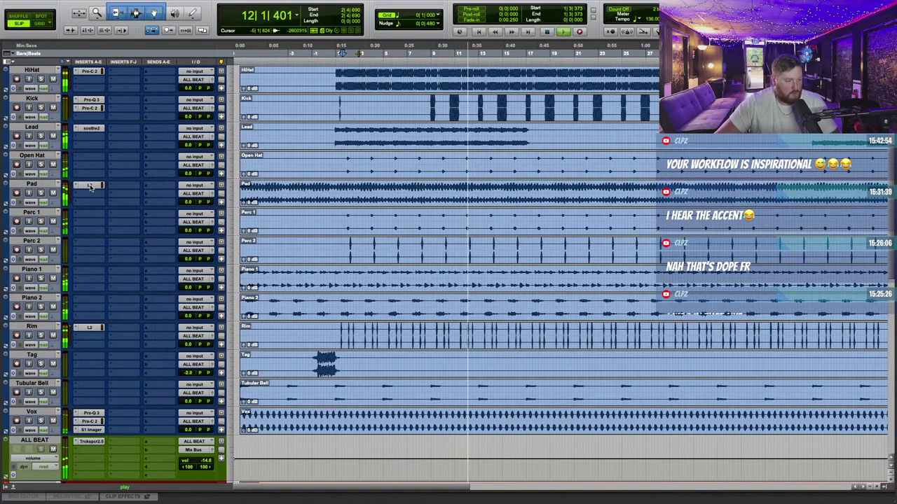
click(92, 186)
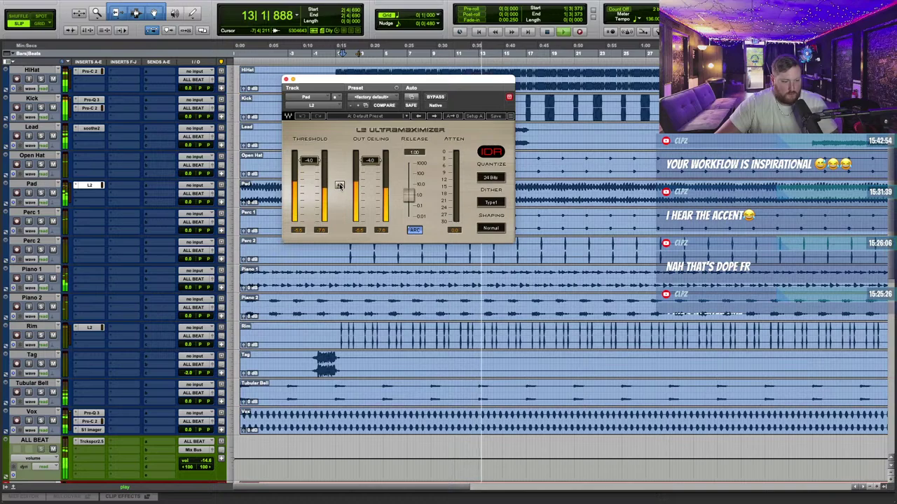
drag(339, 186, 339, 196)
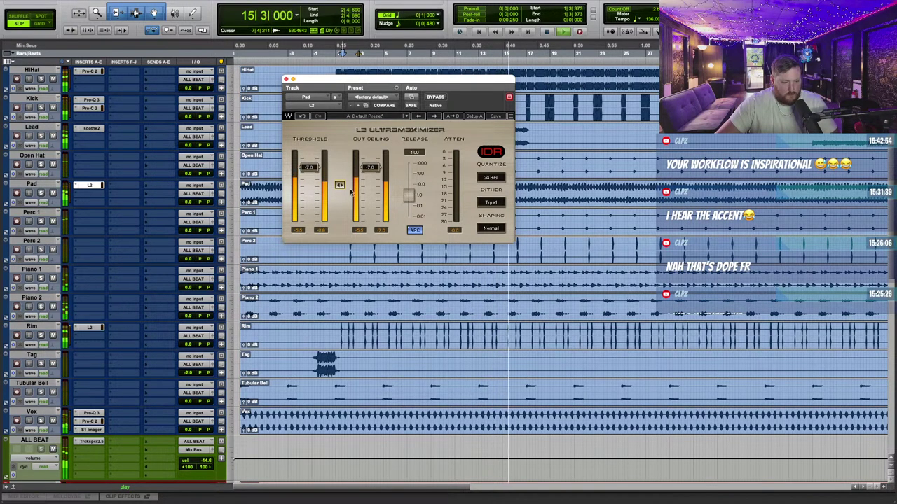
click(286, 79)
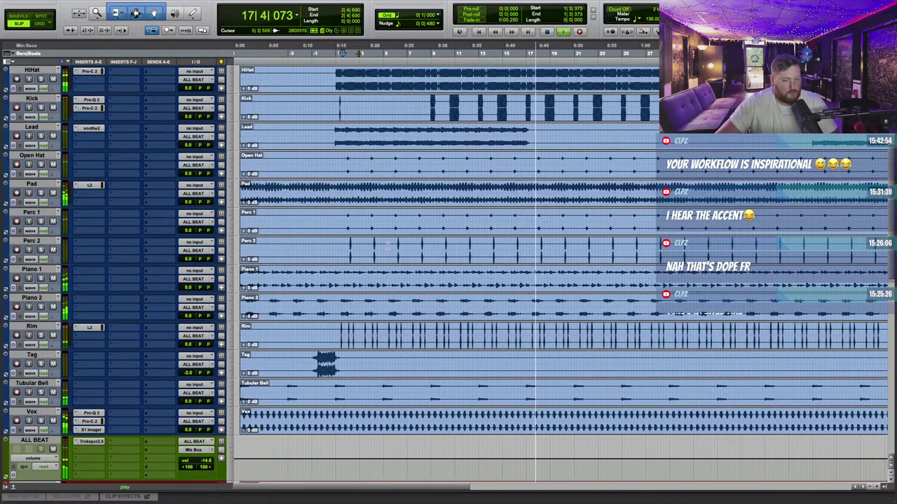
Step: Return to the Mix Bus inserts, review Bus Compressor 2, and activate and open the Ozone 11 Stabilizer
scroll(174, 164, down, 6)
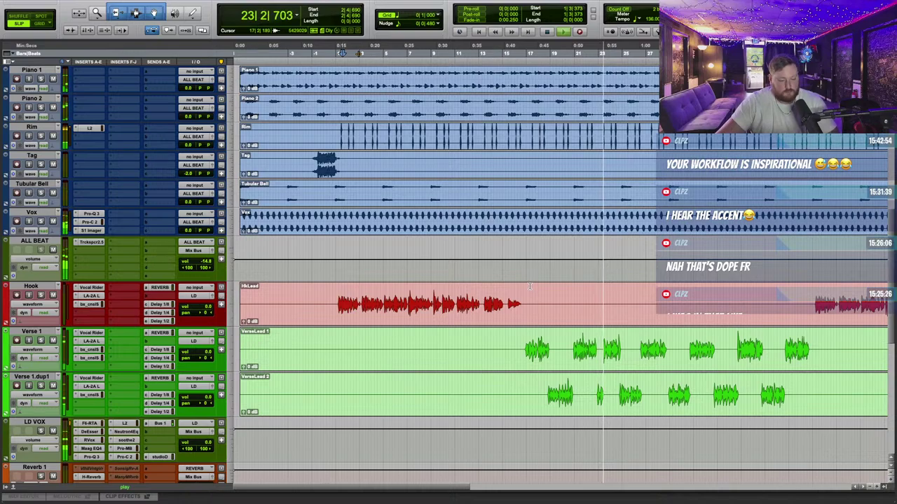
scroll(527, 287, down, 2)
scroll(527, 287, up, 10)
scroll(81, 85, up, 3)
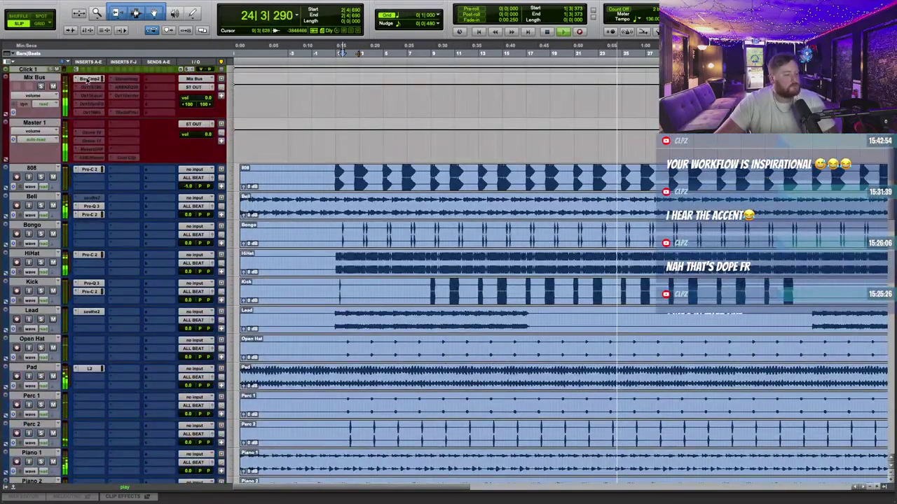
click(89, 78)
right_click(91, 82)
click(105, 98)
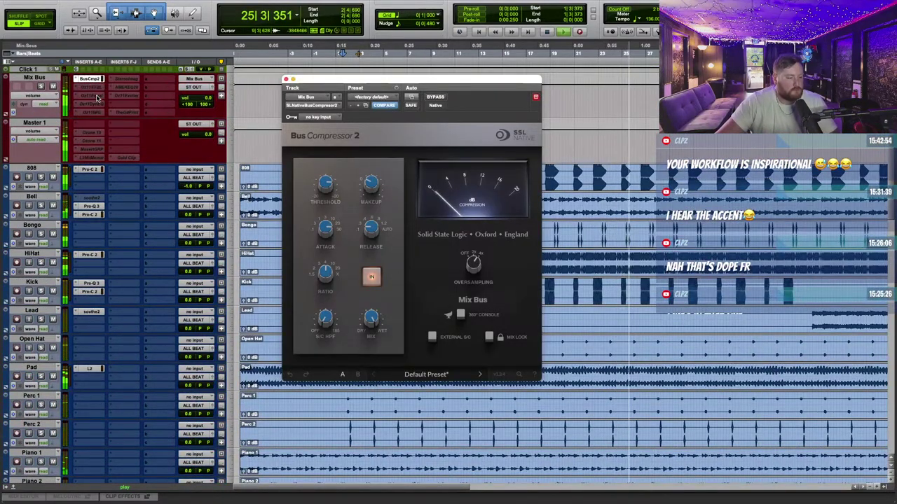
click(90, 86)
Step: Set the Stabilizer to the Hip-hop target in Cut mode with amount 20 and sensitivity 54, and close it
click(329, 162)
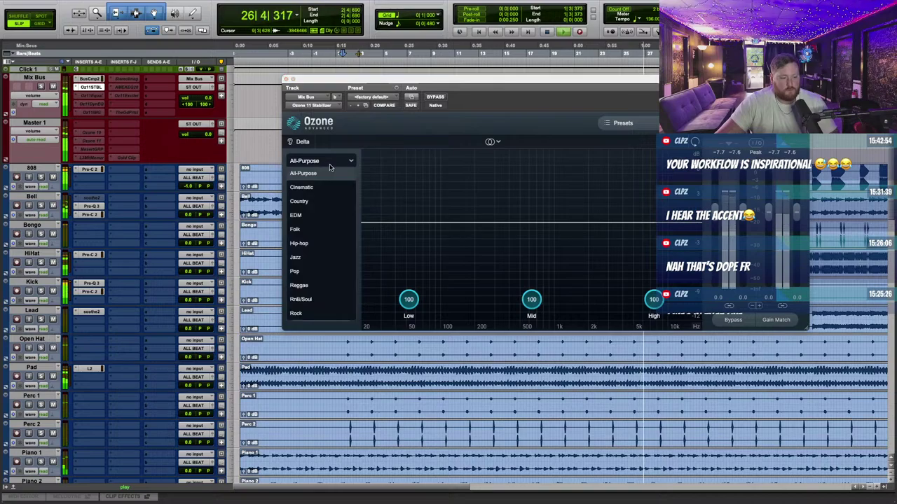
click(312, 245)
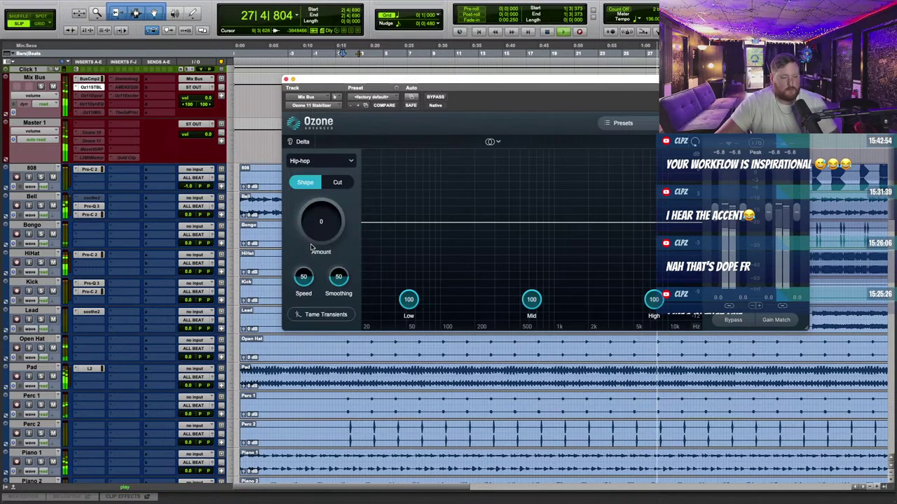
click(338, 183)
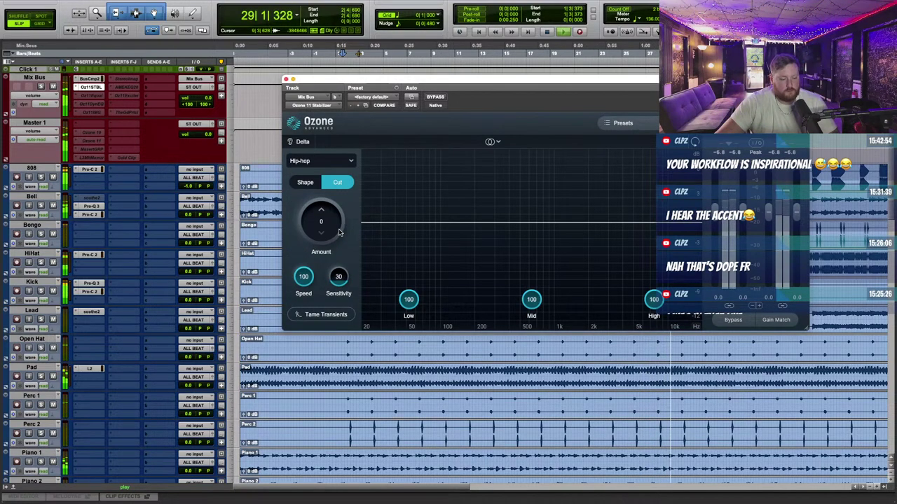
drag(337, 232, 348, 212)
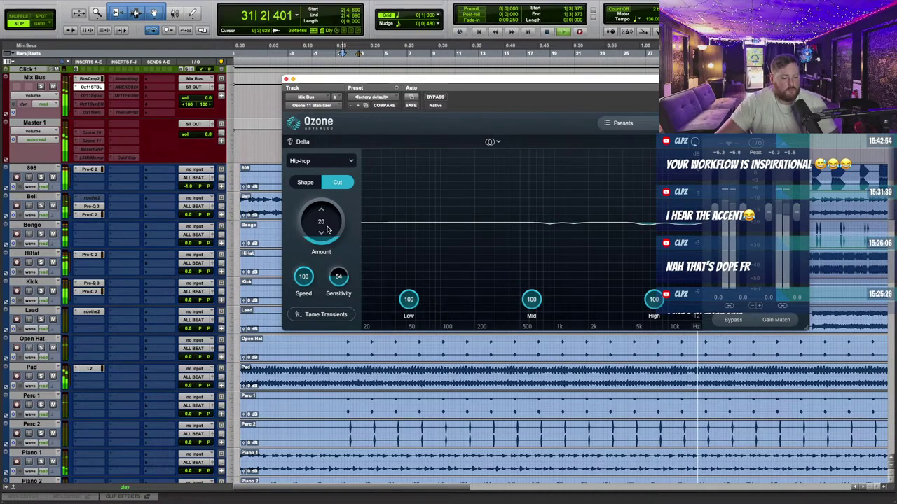
click(286, 79)
Step: Raise the output gain of the Pro-C 2 compressor on the LD VOX track slightly and close its window
scroll(264, 190, down, 5)
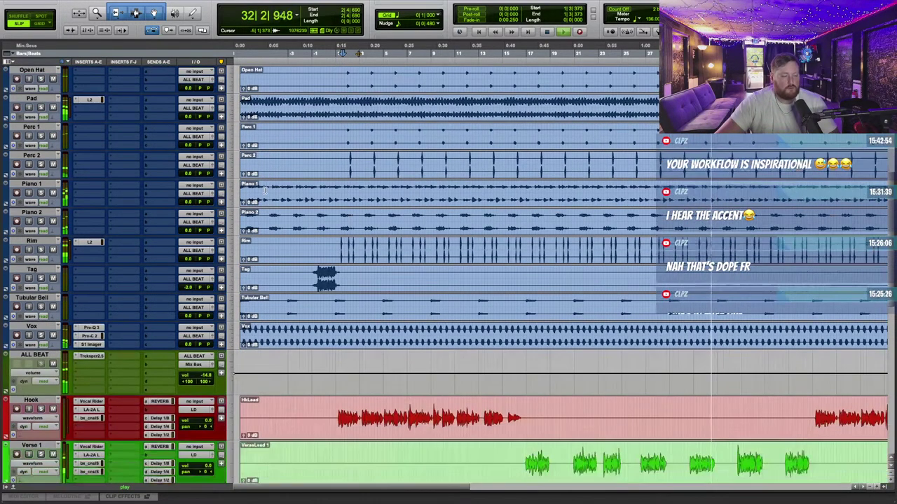
scroll(198, 315, down, 3)
scroll(189, 384, down, 2)
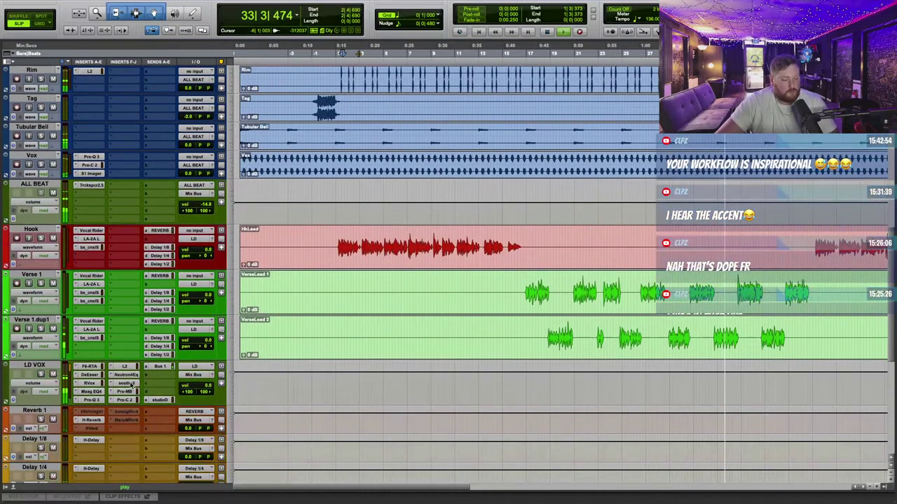
click(129, 398)
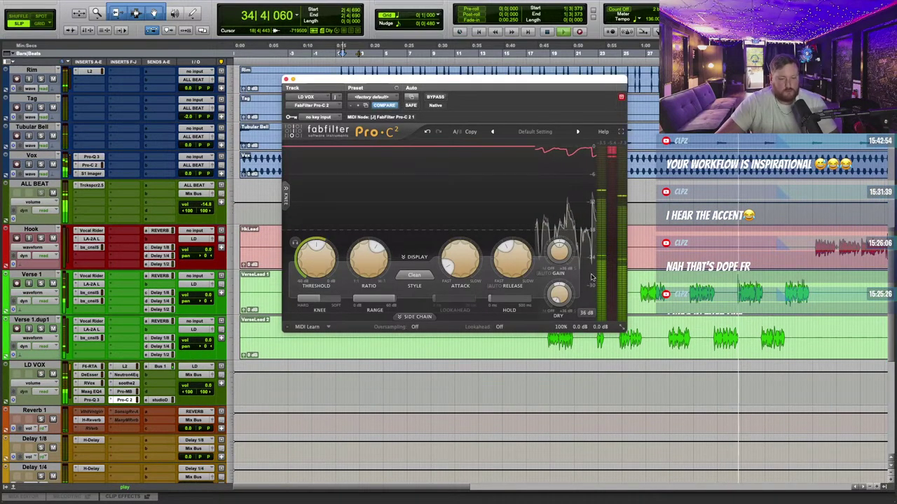
drag(559, 260, 572, 238)
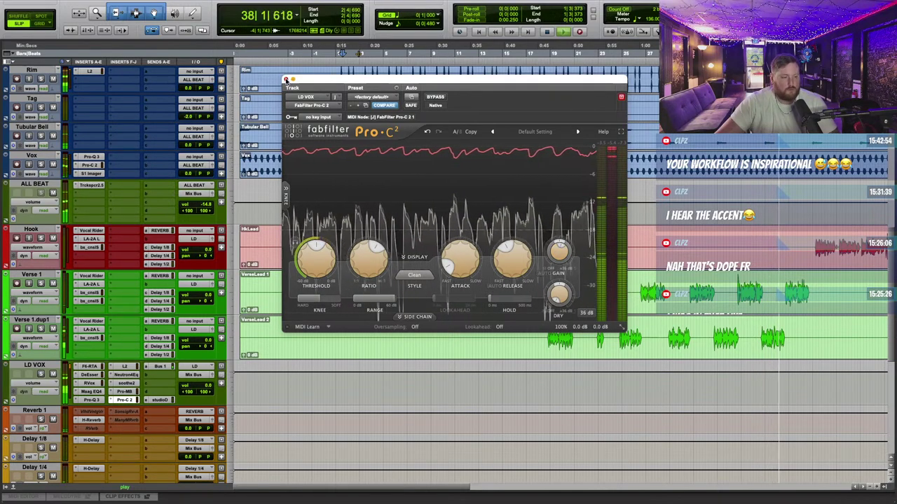
click(286, 79)
Step: Open Verse 1's Delay 1/4 send, adjust the feedback of the H-Delay on the Delay 1/4 track, and close the plug-in
scroll(480, 314, right, 5)
scroll(481, 314, up, 3)
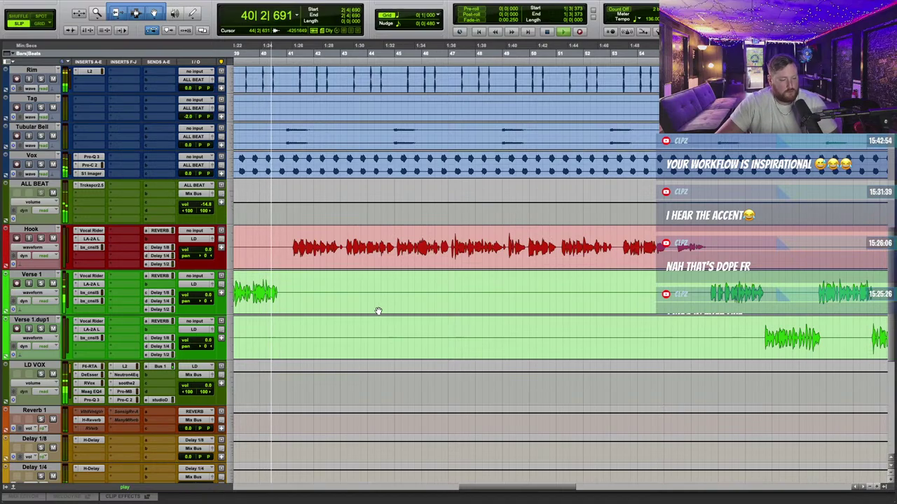
click(159, 301)
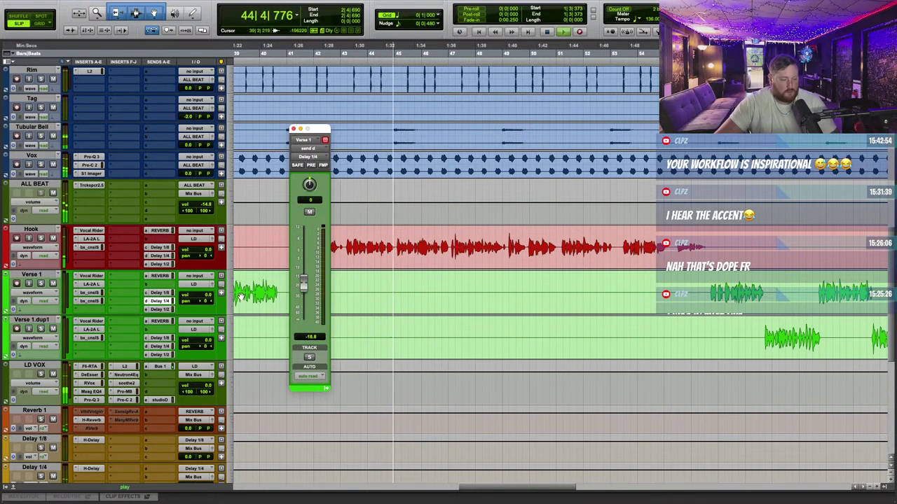
scroll(266, 300, down, 5)
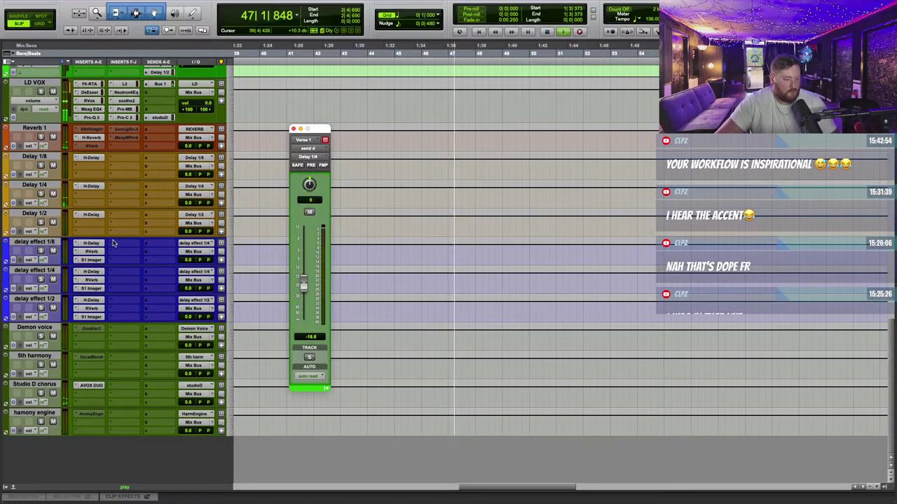
click(91, 186)
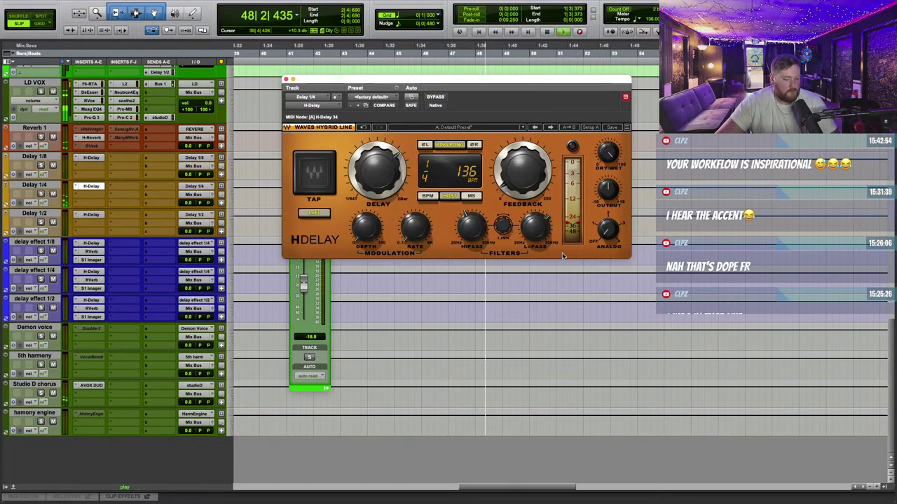
click(521, 175)
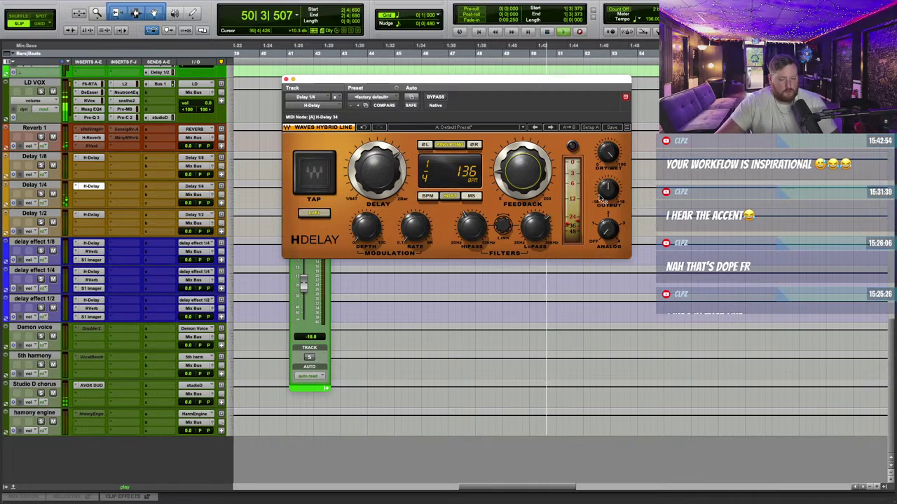
click(285, 79)
Step: Open the Neutron 4 Equalizer on LD VOX and move band 5 to about 268 Hz with a -2.3 dB cut
scroll(94, 105, up, 10)
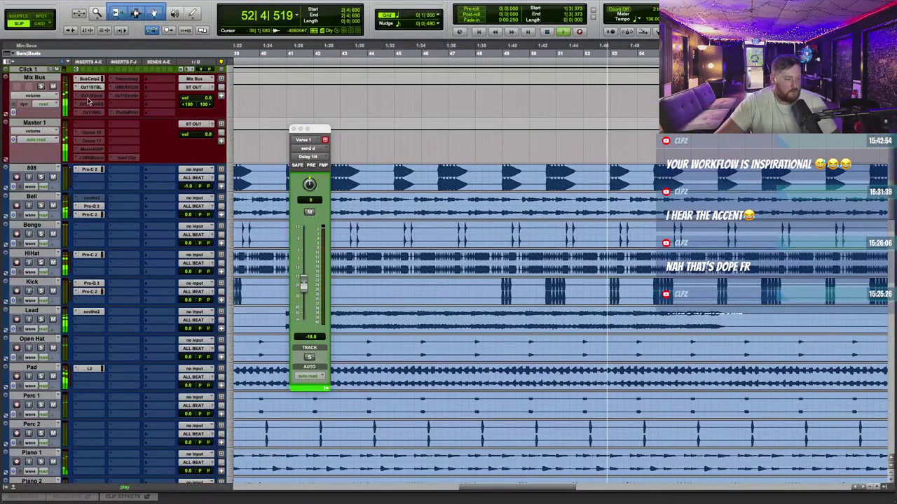
scroll(130, 127, down, 10)
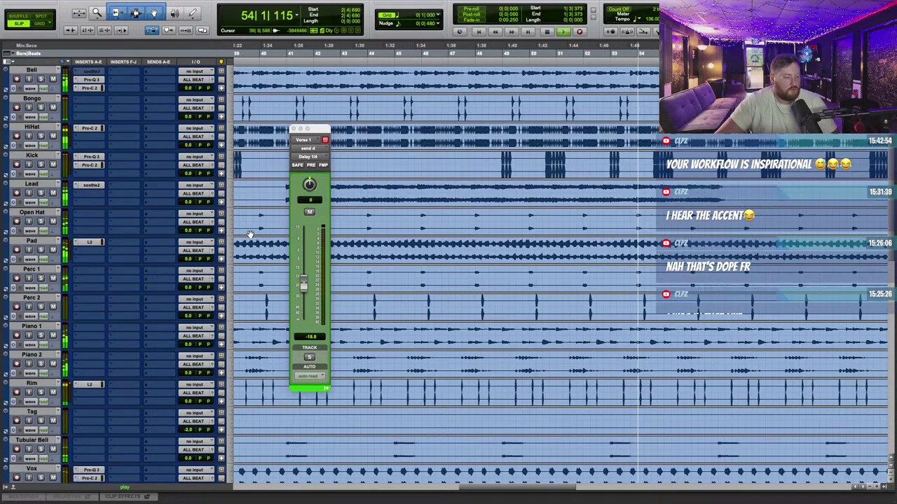
click(127, 93)
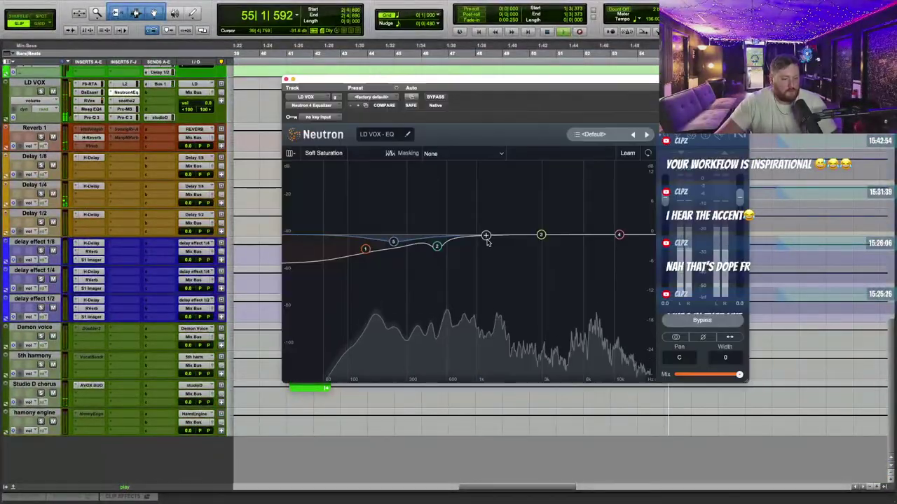
mouse_move(393, 242)
mouse_down()
mouse_move(396, 184)
mouse_move(402, 246)
mouse_up()
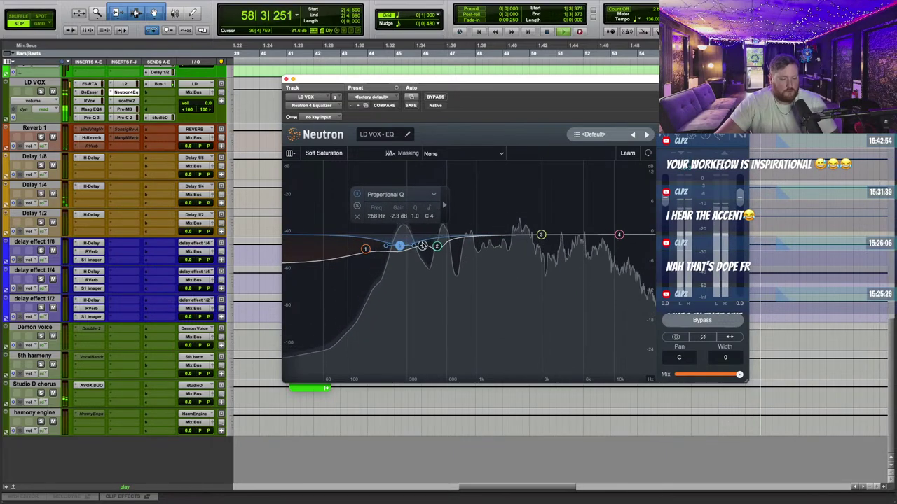
Step: Set the Q of band 5 in LD VOX's Neutron 4 Equalizer to 1.2, reduce its cut slightly, and close the plug-in
scroll(399, 245, up, 2)
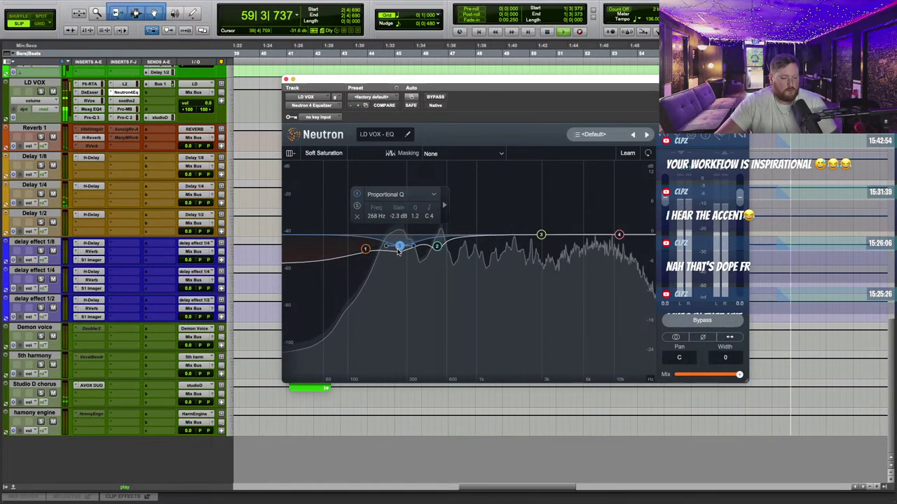
drag(400, 246, 399, 243)
click(285, 79)
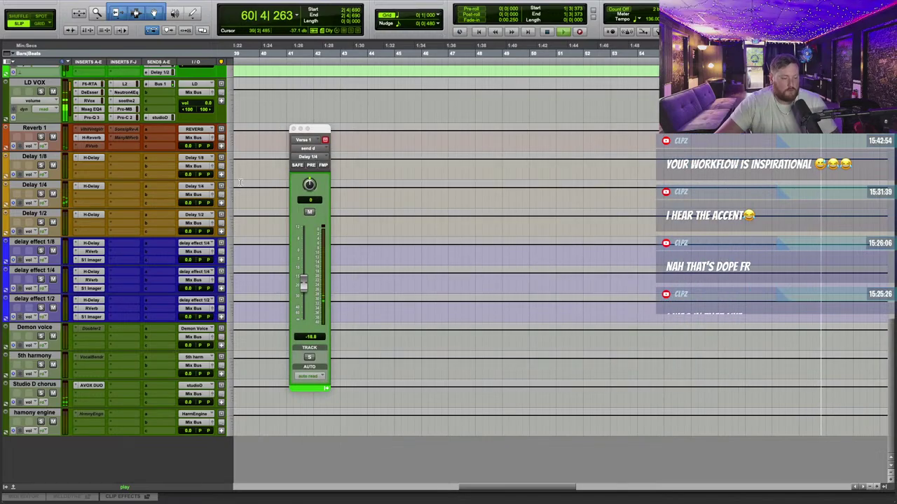
Step: Make the inactive Ozone 11 Dynamic EQ on the Mix Bus active and open it
scroll(96, 105, up, 15)
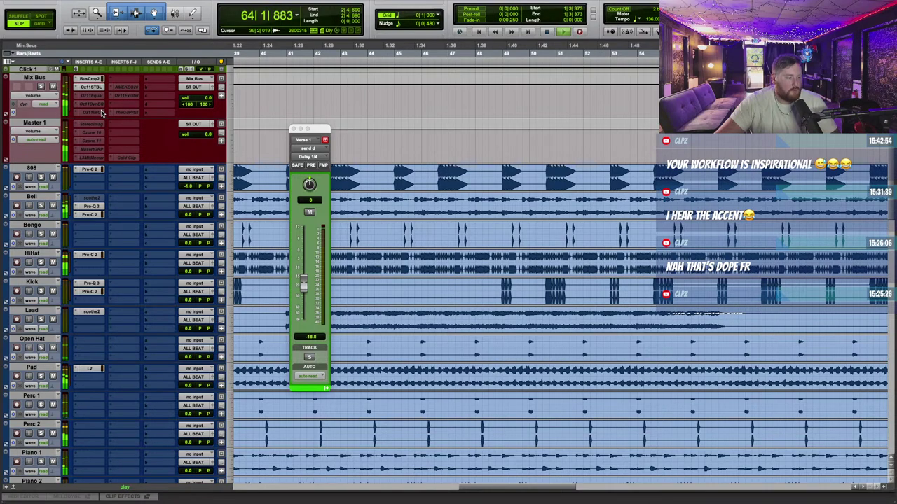
right_click(92, 97)
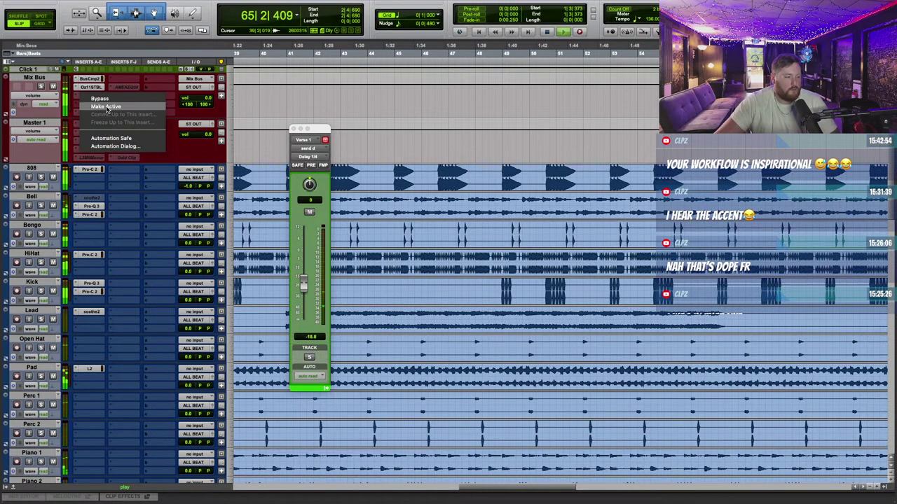
click(104, 107)
click(96, 96)
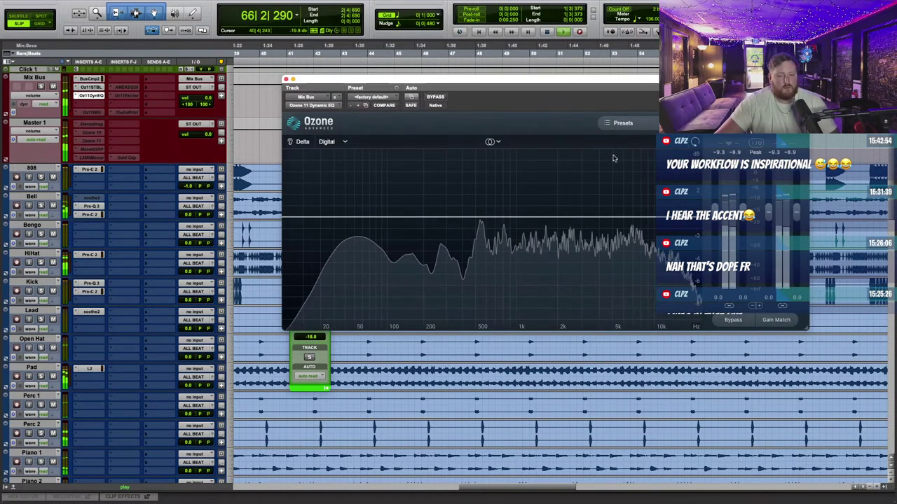
Step: Audition Ozone Dynamic EQ presets, load Stereo Control, compare it against bypass, and close the preset manager and plug-in
click(633, 124)
click(474, 312)
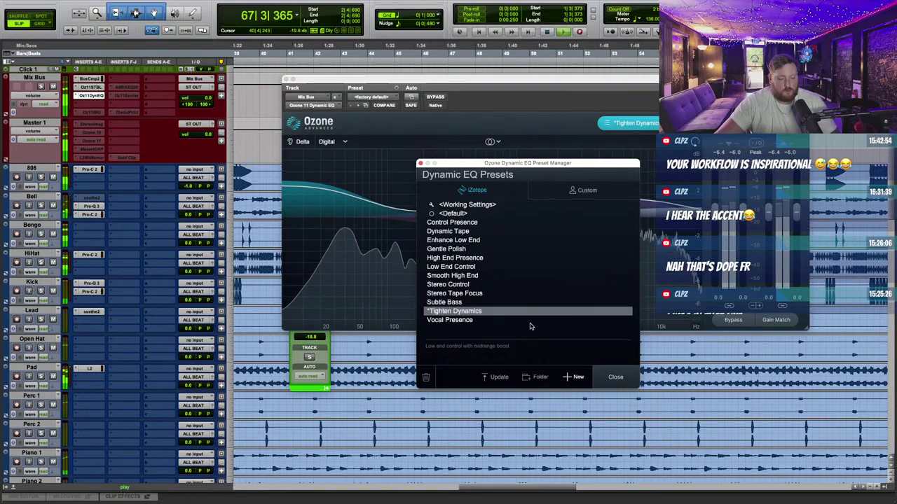
click(465, 286)
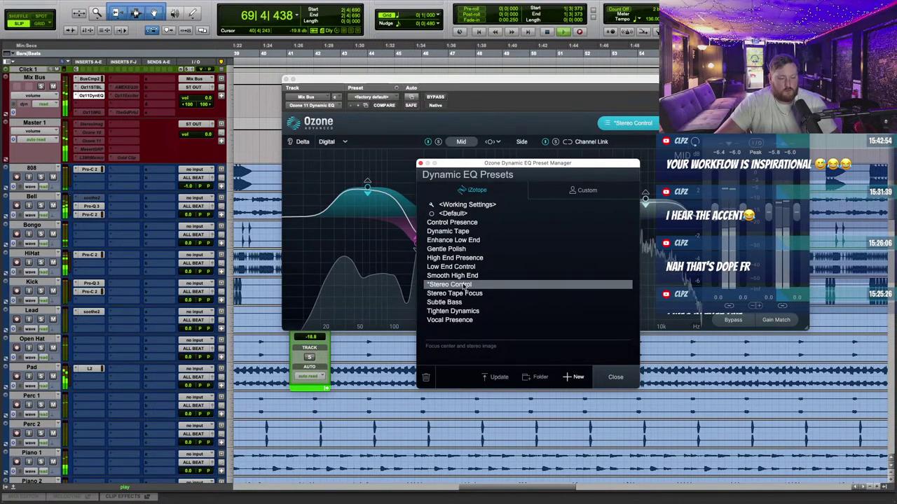
click(436, 97)
click(435, 98)
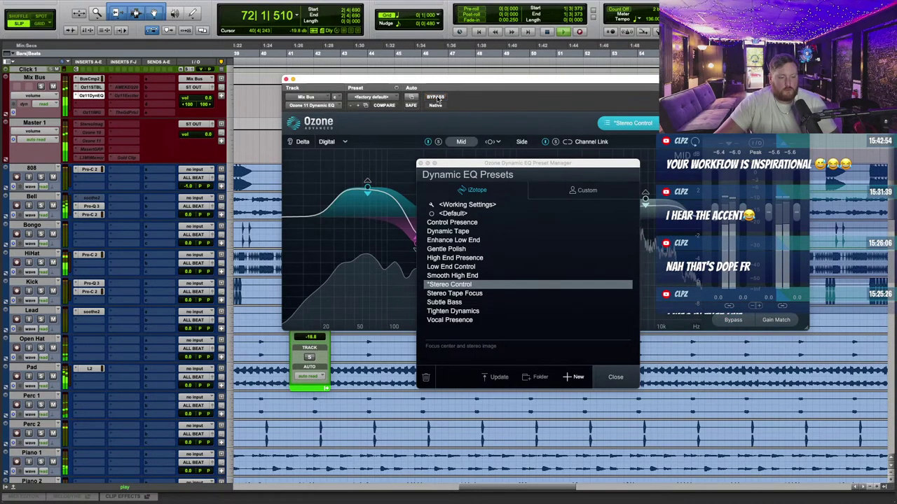
drag(457, 165, 403, 216)
click(366, 215)
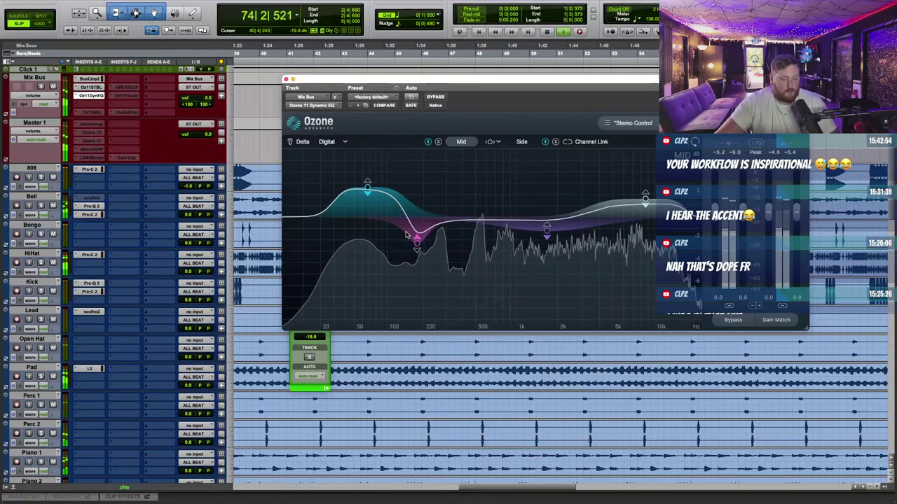
click(91, 96)
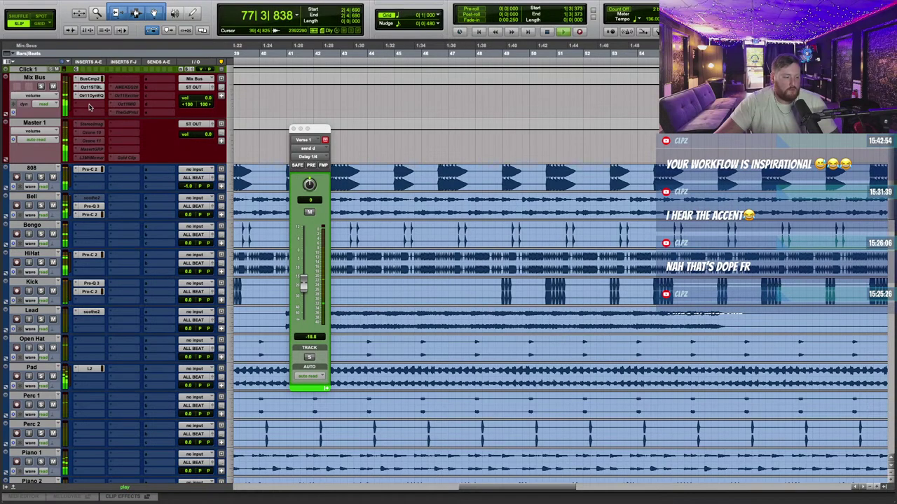
Step: Insert the FG-X 2 multichannel plug-in in the empty slot after the Dynamic EQ on the Mix Bus and dismiss the error alert
click(89, 107)
mouse_move(105, 104)
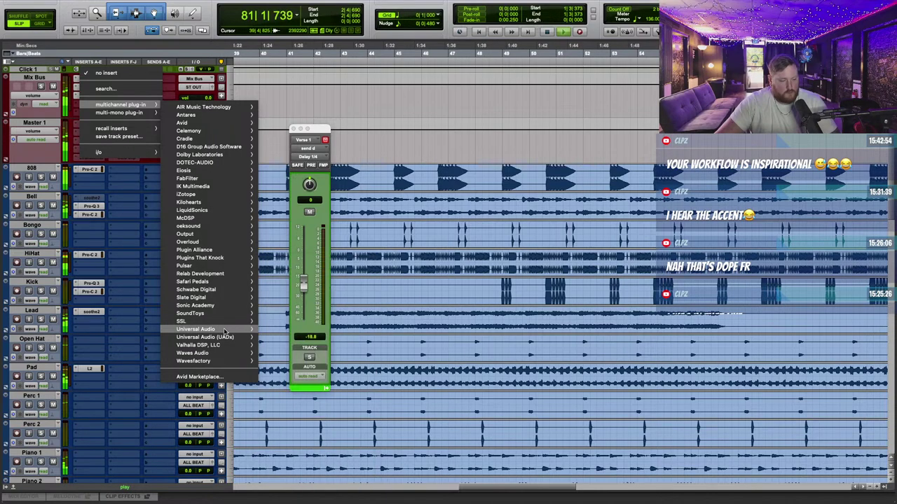
mouse_move(217, 298)
click(318, 301)
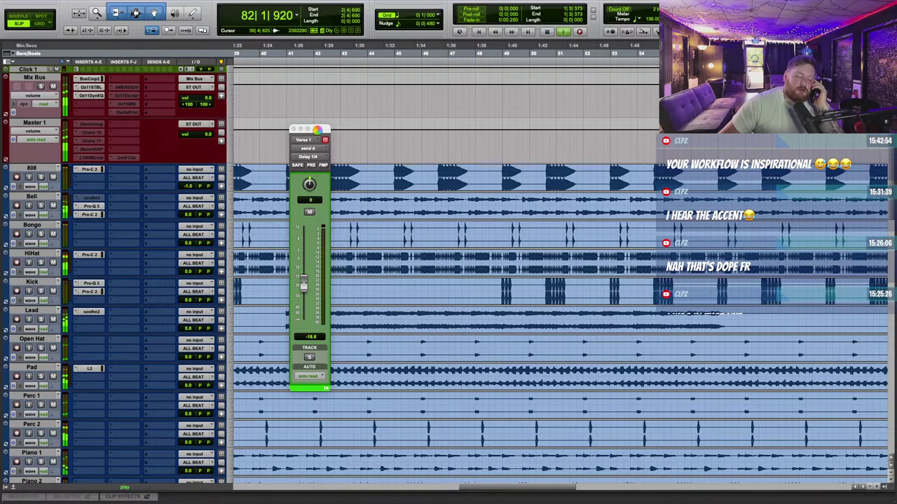
drag(318, 133, 479, 141)
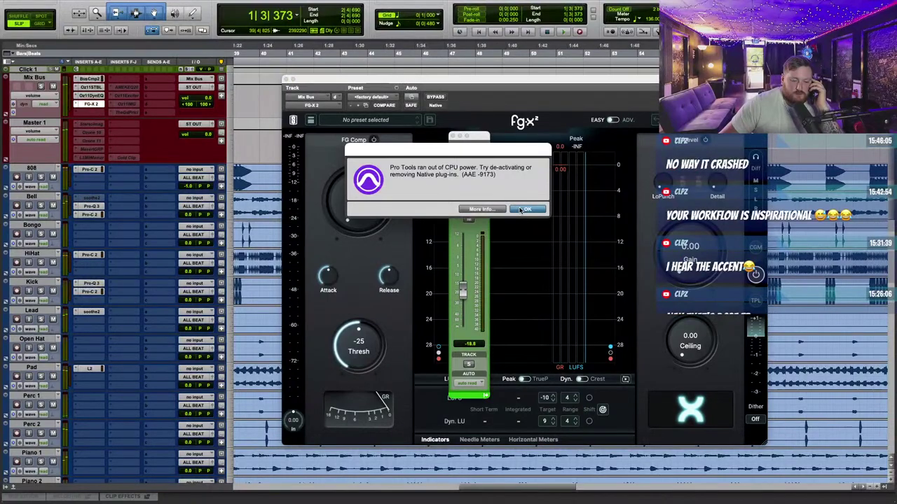
click(528, 209)
Step: Save the session and set the playback start near bar 43, keeping the FG-X 2 window open
click(68, 5)
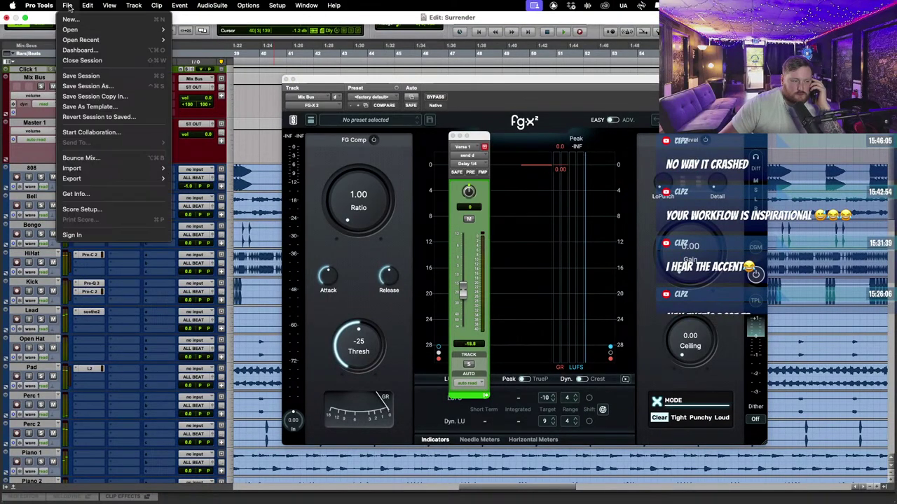
click(85, 75)
drag(335, 83, 283, 244)
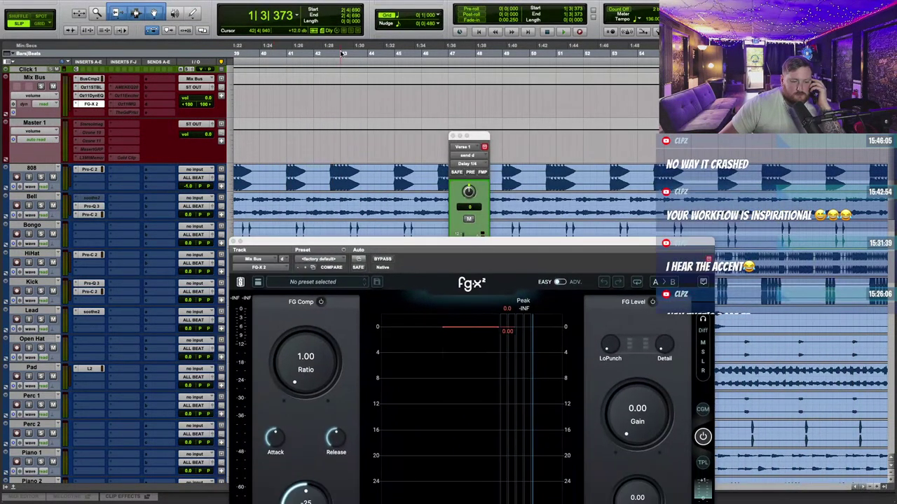
drag(446, 248, 467, 97)
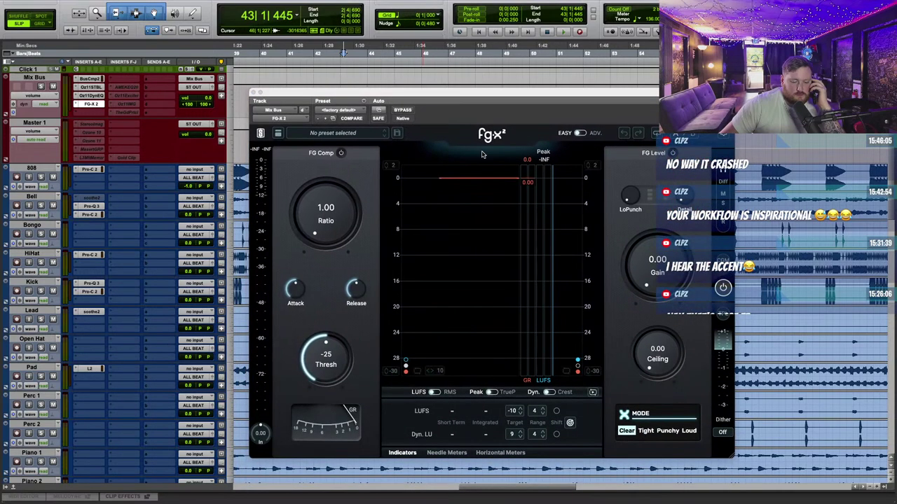
Step: Set the FG-X 2 ceiling to -1.00, threshold to 0.0, ratio to 4.00 and attack and release to minimum, and play the song
drag(677, 336, 678, 344)
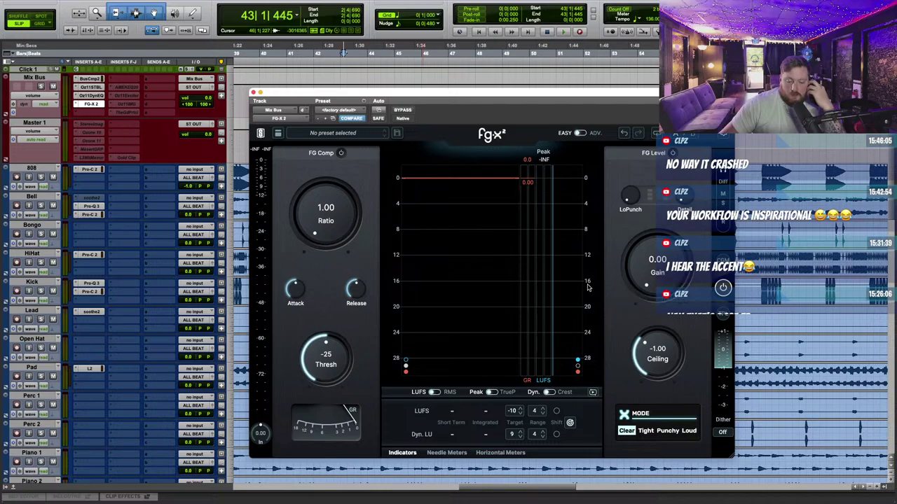
drag(344, 350, 345, 417)
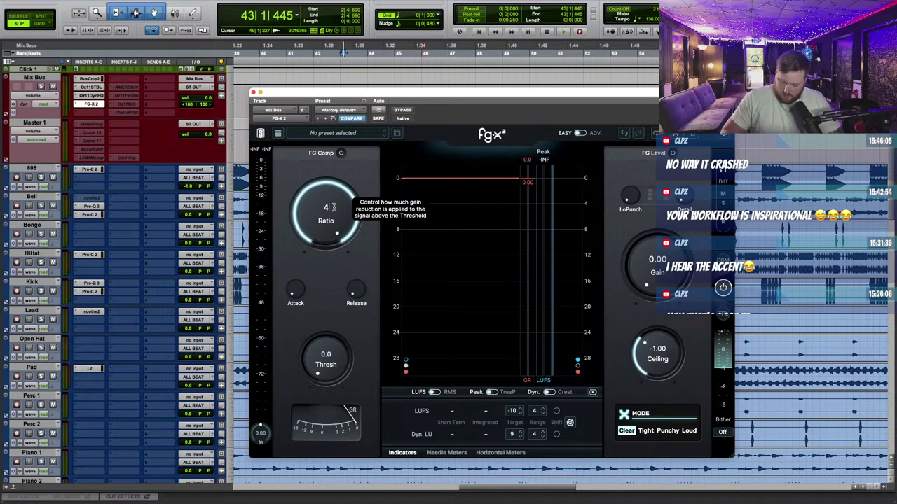
key(space)
drag(375, 100, 379, 95)
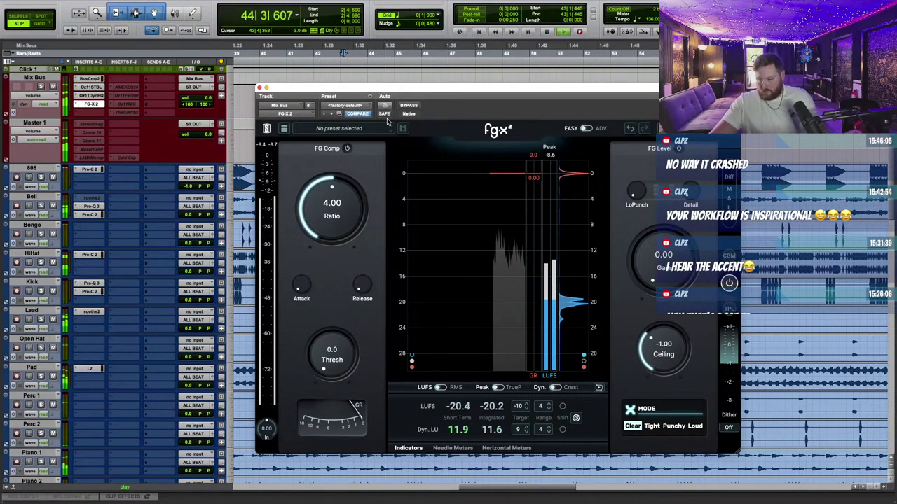
drag(395, 89, 358, 91)
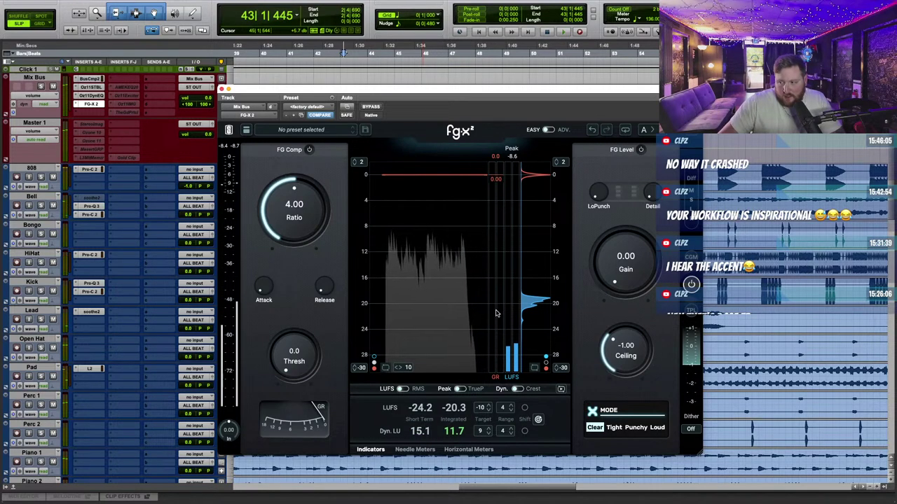
Step: Play the mix from bar 43 and lower the FG Comp threshold to -8.2
key(space)
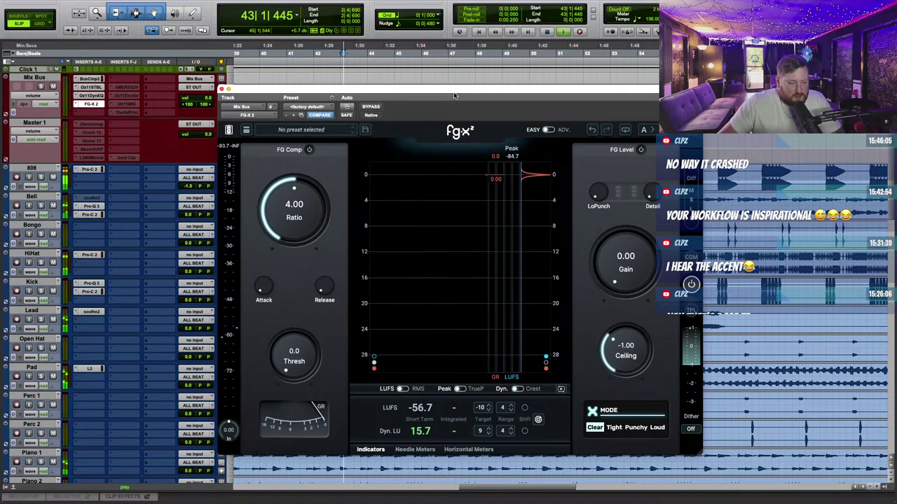
drag(459, 89, 458, 95)
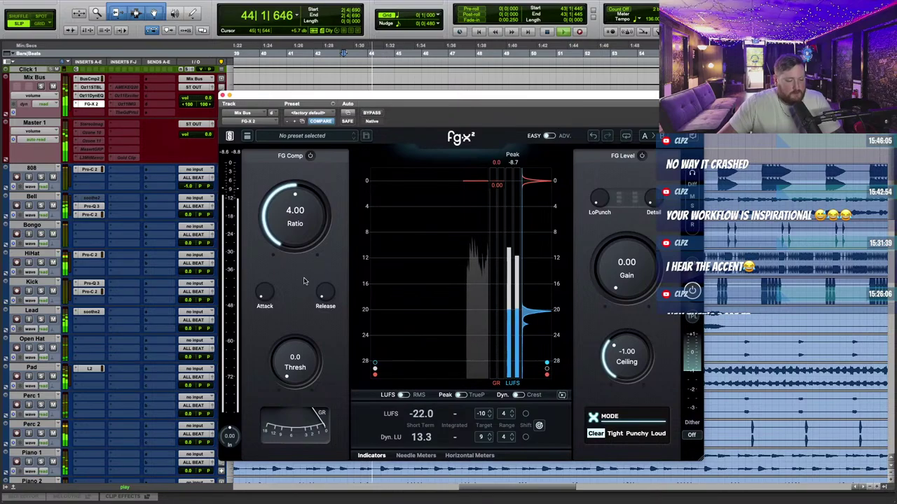
mouse_move(308, 363)
mouse_down()
mouse_move(314, 355)
mouse_move(313, 366)
mouse_up()
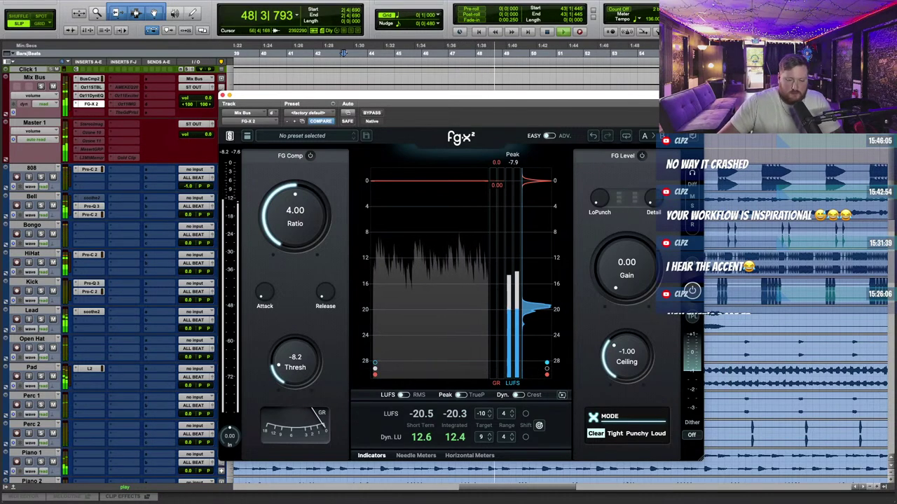
mouse_move(678, 95)
mouse_down()
mouse_move(670, 100)
mouse_move(677, 97)
mouse_up()
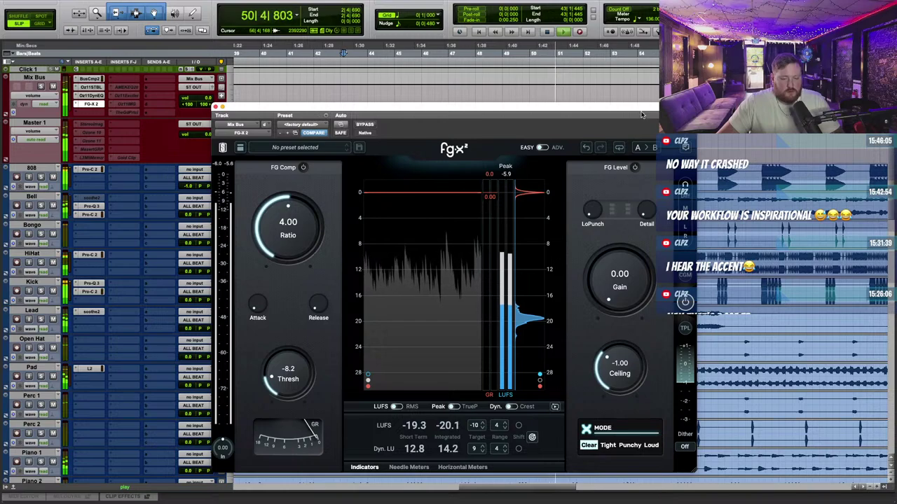
drag(639, 108, 643, 104)
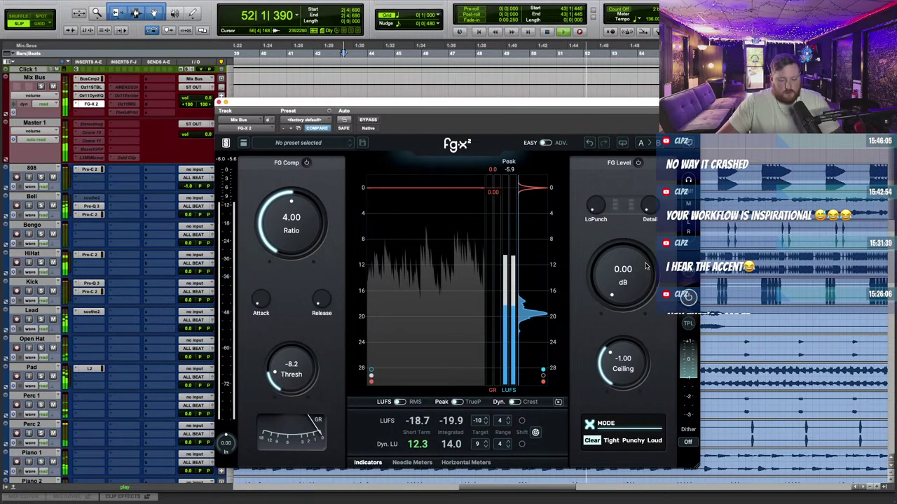
Step: Raise LoPunch and Detail slightly in the FG Level section, set its gain to 6.08 dB, and close FG-X 2
drag(601, 207, 647, 126)
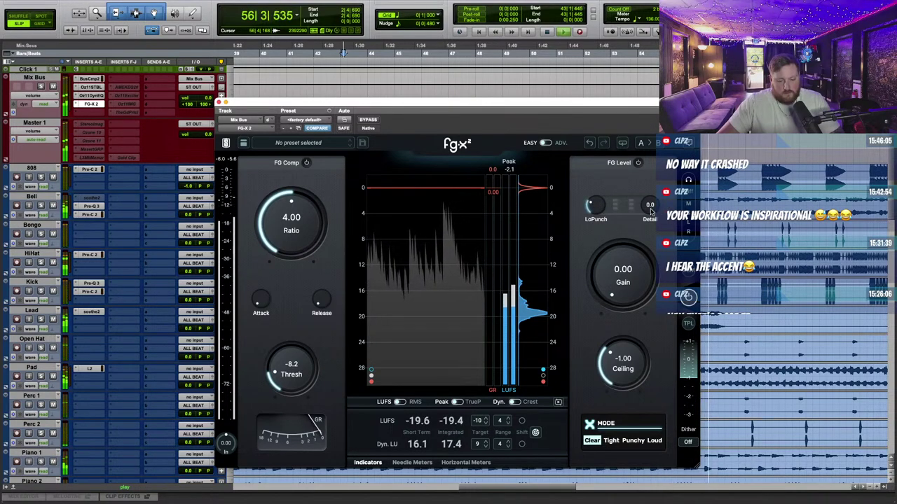
mouse_move(648, 207)
mouse_down()
mouse_move(656, 148)
mouse_move(635, 269)
mouse_move(657, 196)
mouse_up()
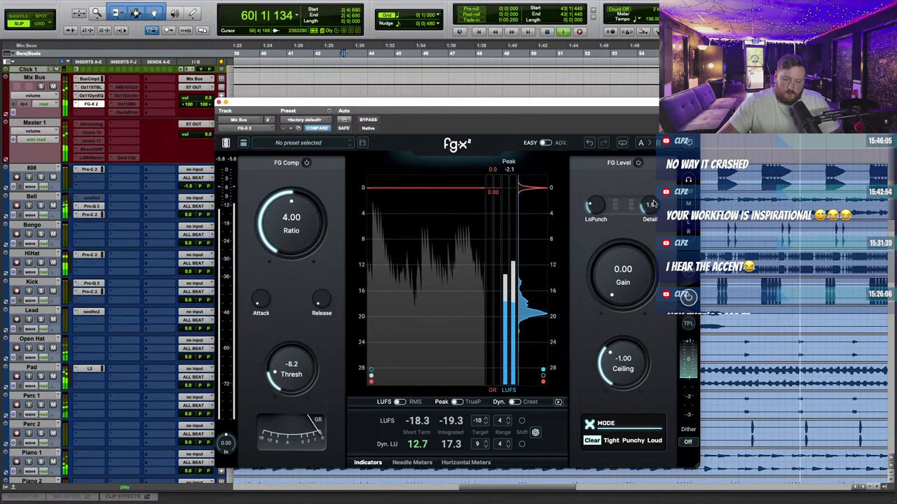
drag(651, 281, 656, 260)
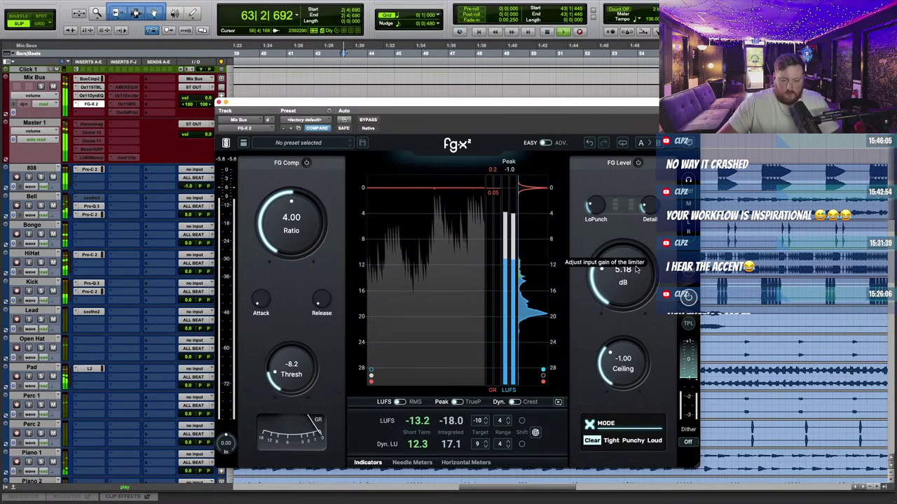
drag(643, 274, 644, 271)
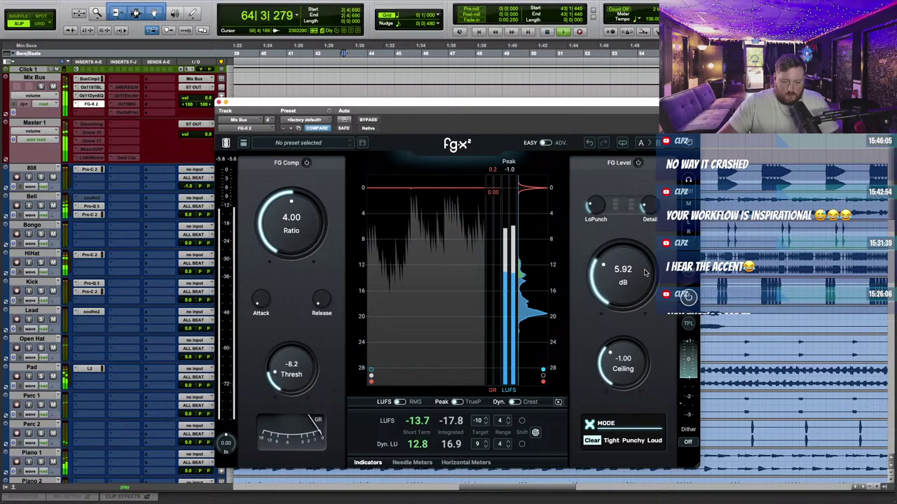
scroll(644, 273, up, 1)
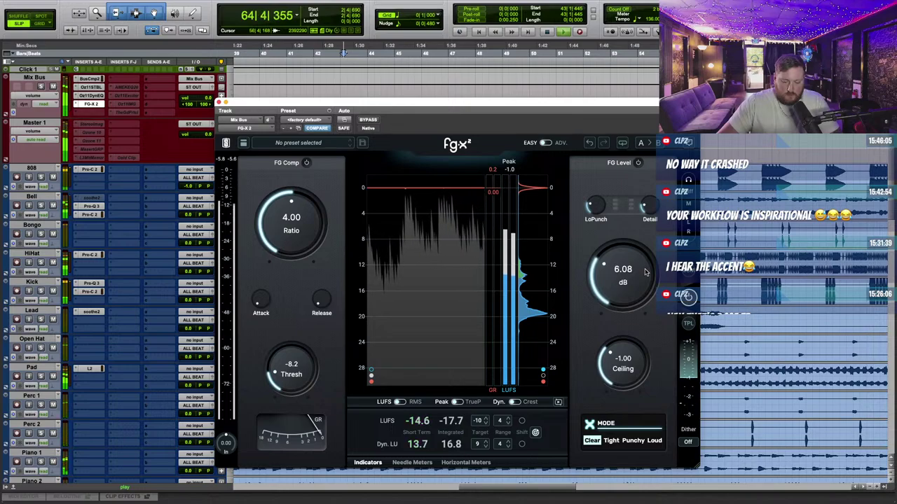
click(219, 102)
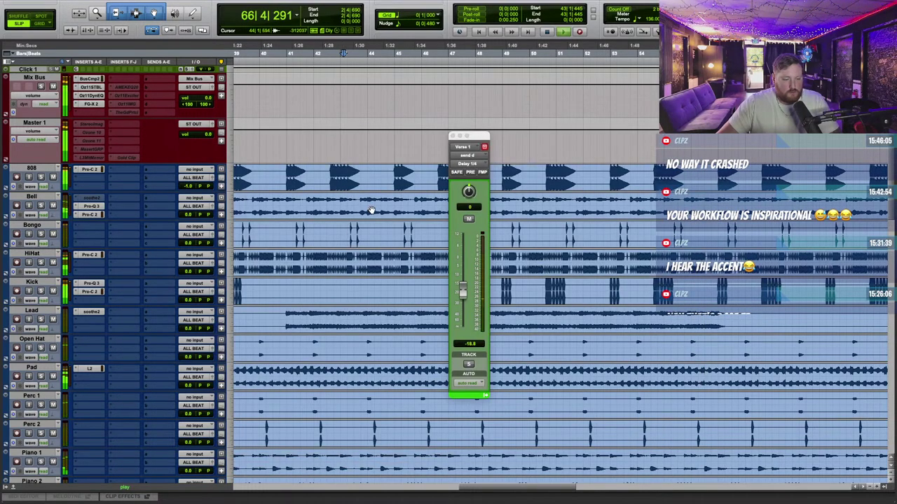
Step: In the LD VOX F6-RTA equalizer, lower the high-pass filter to about 50 Hz and shift band 1 slightly up in frequency after soloing it
scroll(372, 210, down, 10)
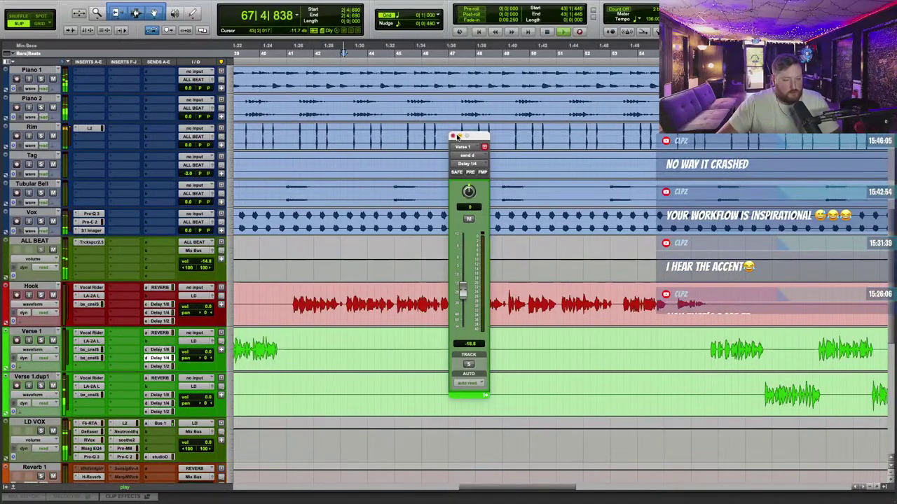
click(454, 136)
click(89, 424)
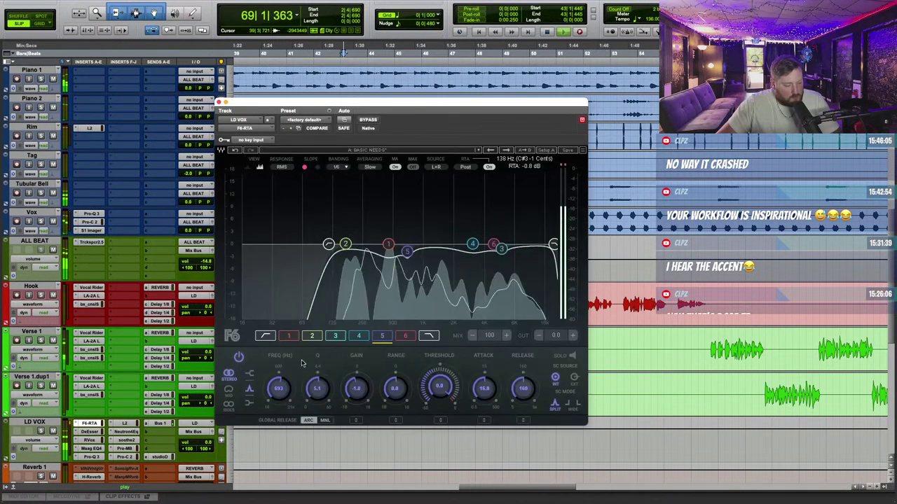
drag(330, 244, 293, 245)
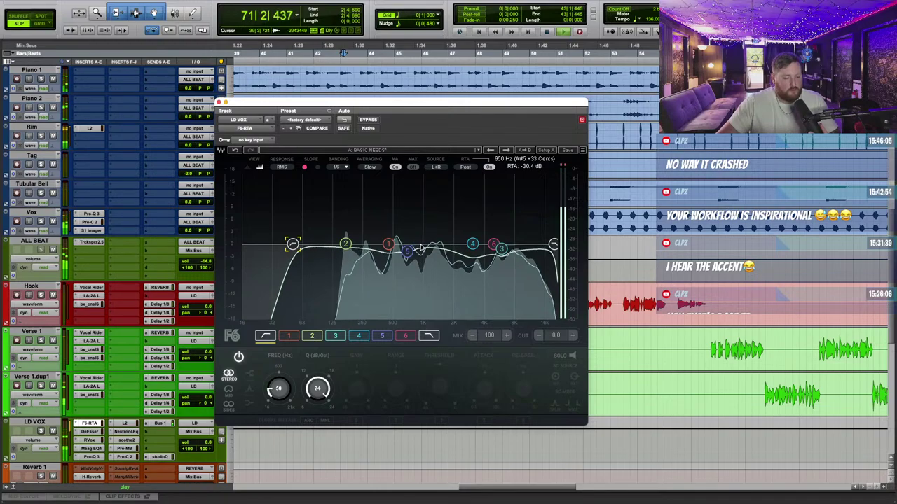
click(388, 245)
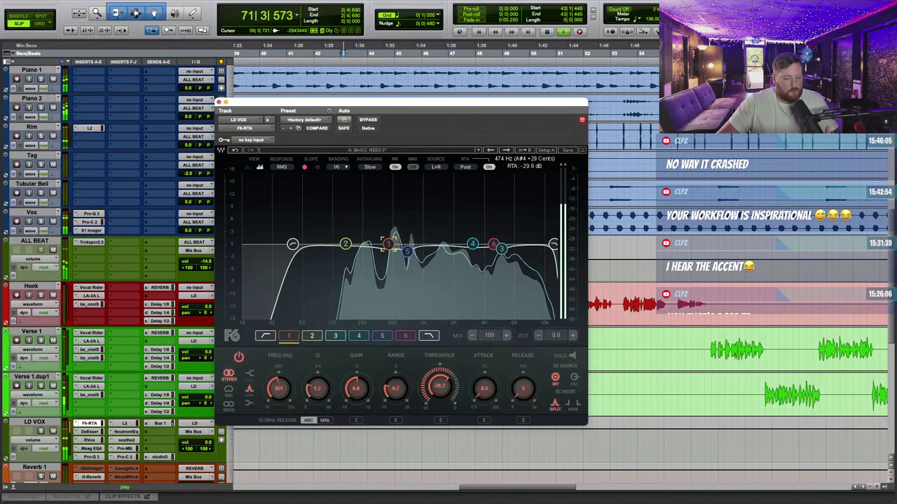
ctrl+alt+click(389, 244)
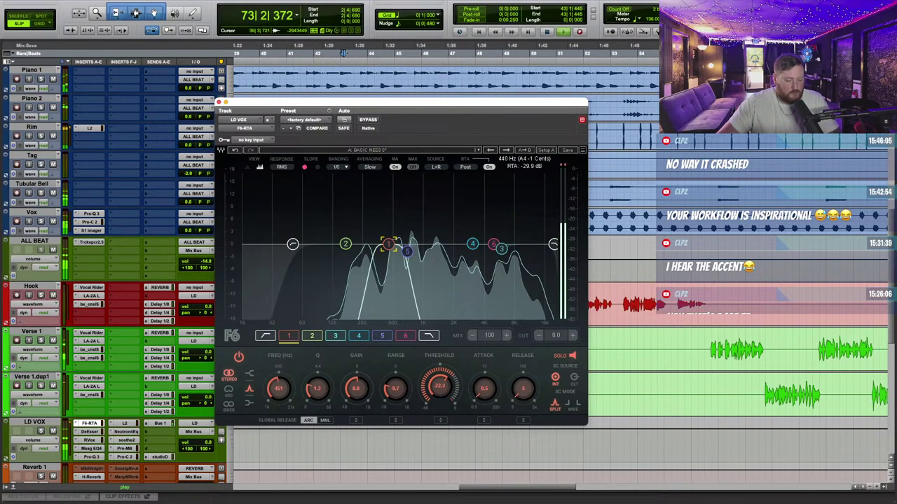
click(391, 245)
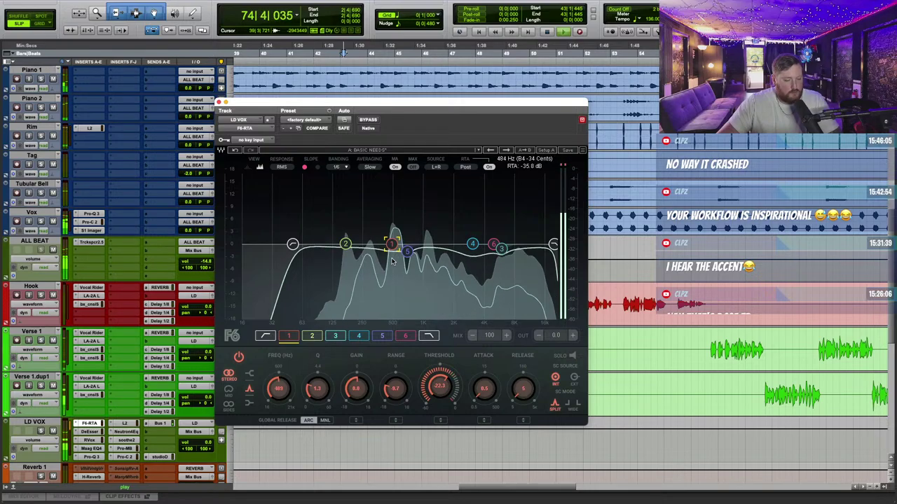
Step: Review the L2, Pro-C 2 and Maag EQ4 settings on LD VOX during playback and close the plug-in window
click(125, 424)
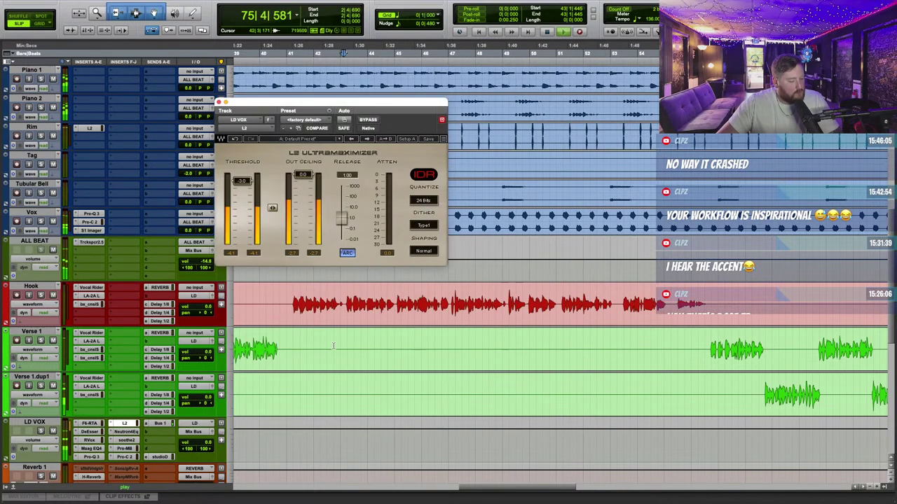
click(125, 457)
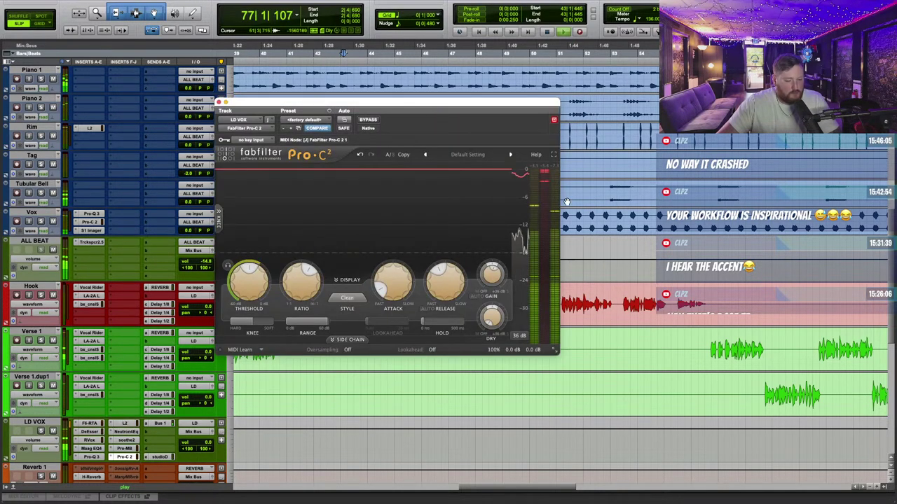
drag(492, 113, 573, 84)
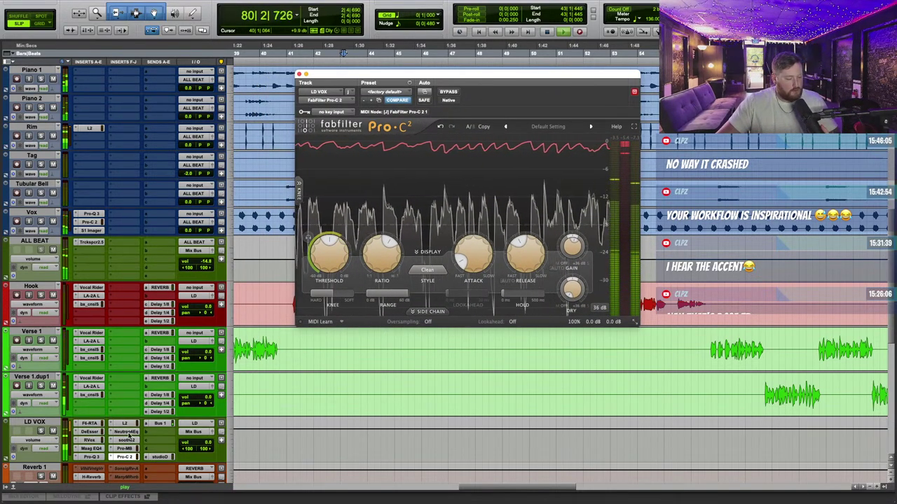
click(102, 449)
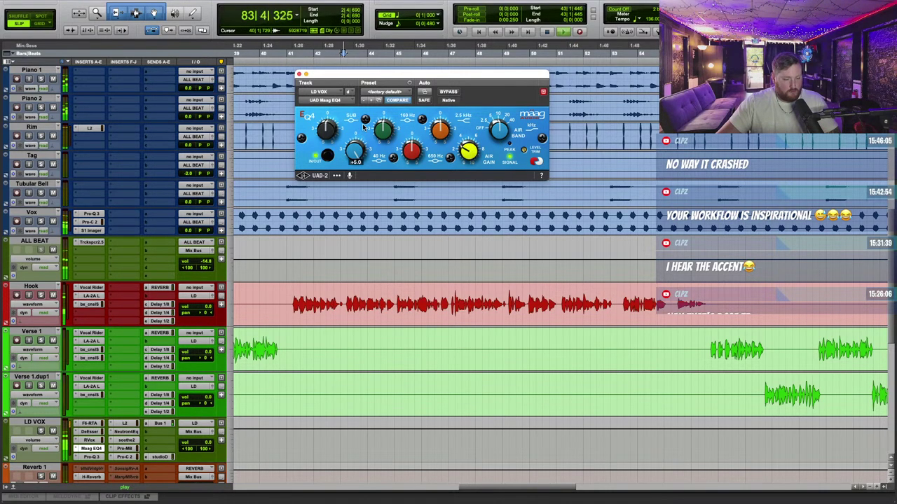
click(299, 74)
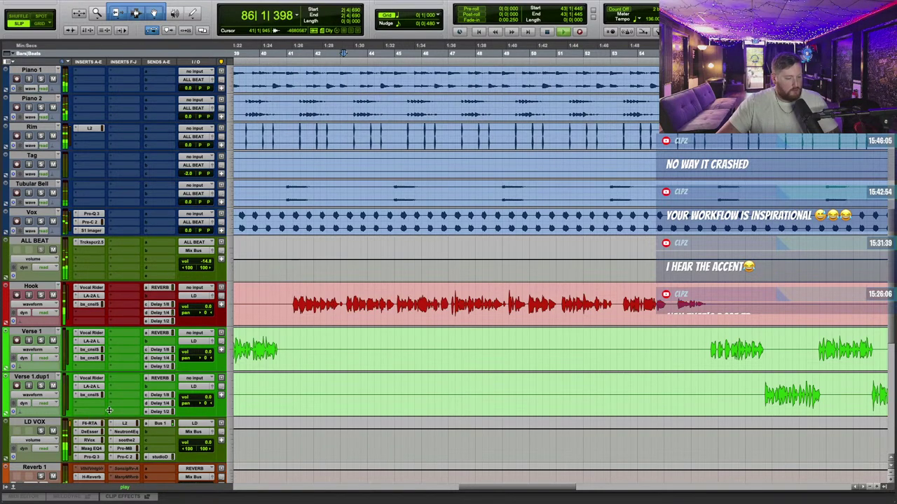
scroll(411, 266, up, 10)
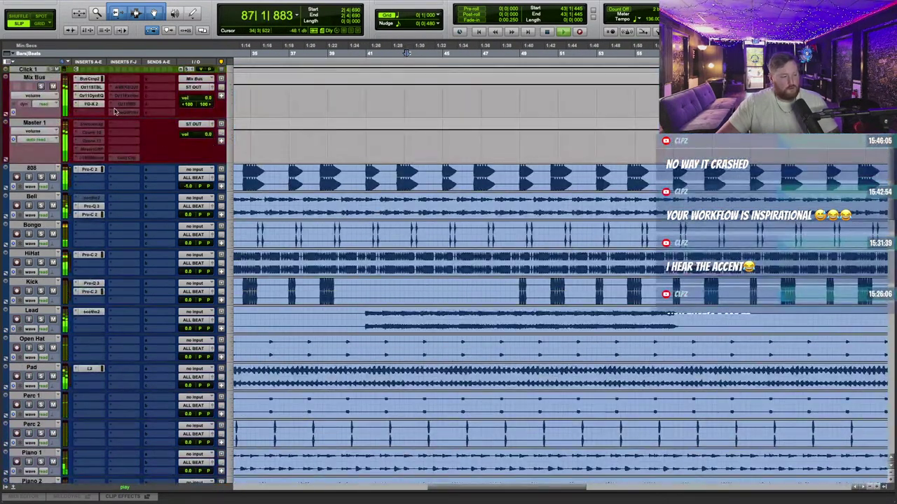
Step: Insert RCompressor (stereo) after H-Delay on the Delay 1/4 track
scroll(449, 211, down, 10)
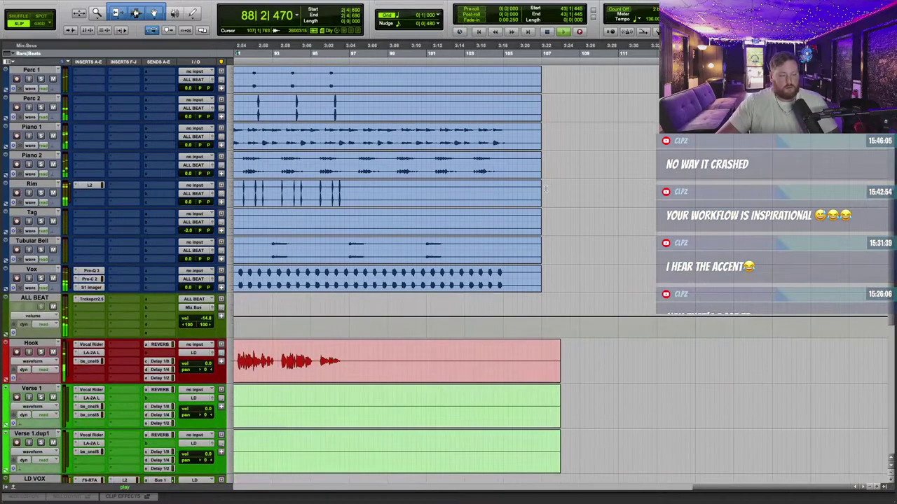
scroll(270, 227, down, 5)
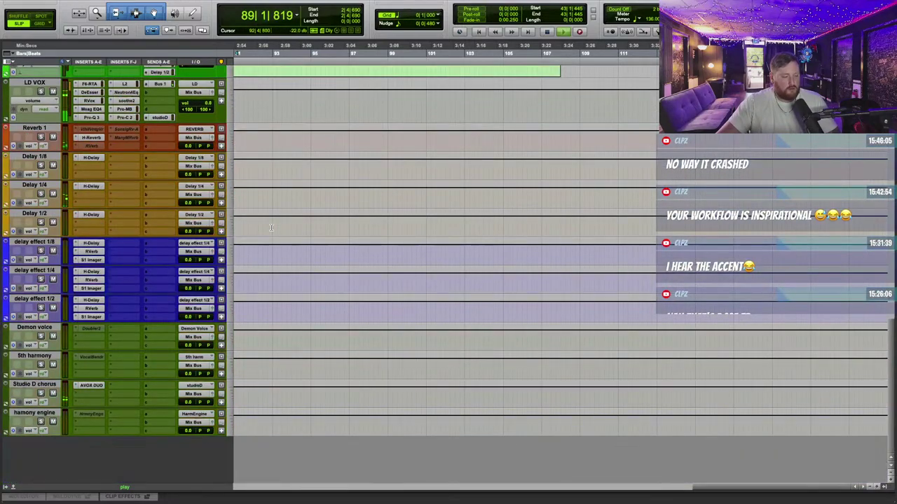
click(96, 196)
text(rc)
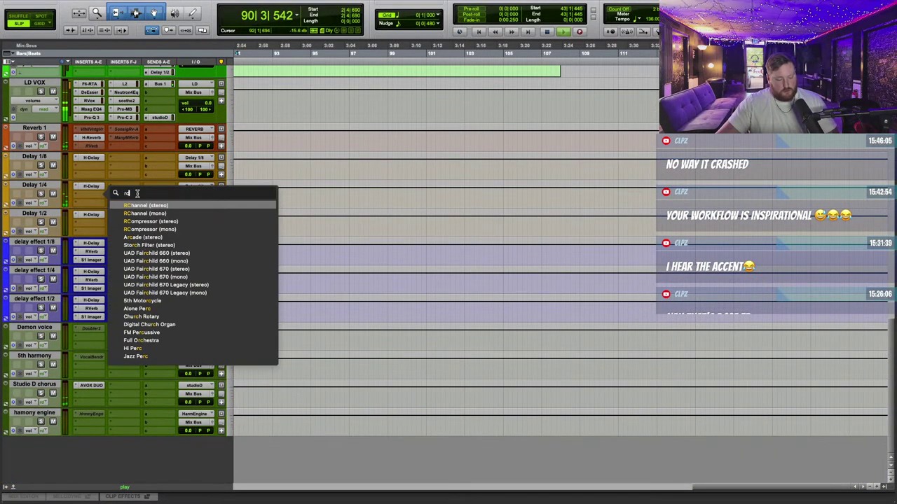
click(151, 222)
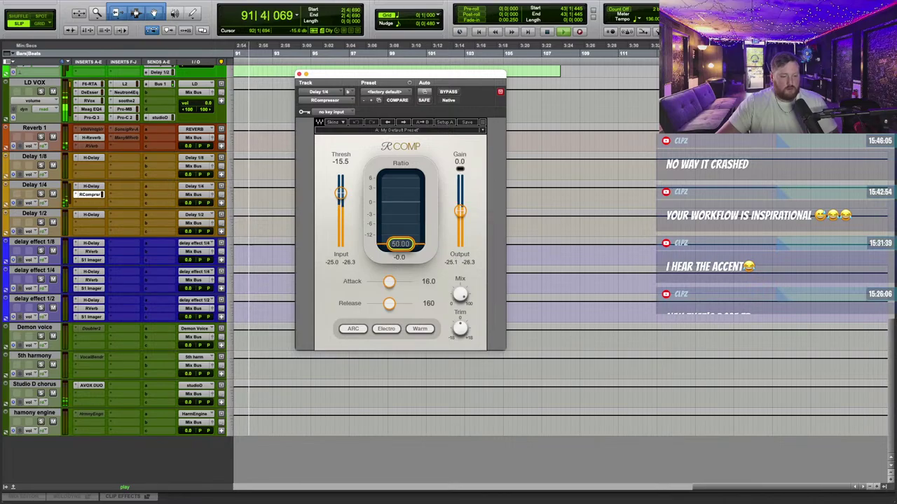
Step: Set the Delay 1/4 RCompressor's attack to 0.65, release to 5.00 and threshold to -23.2, and close it
drag(389, 282, 366, 303)
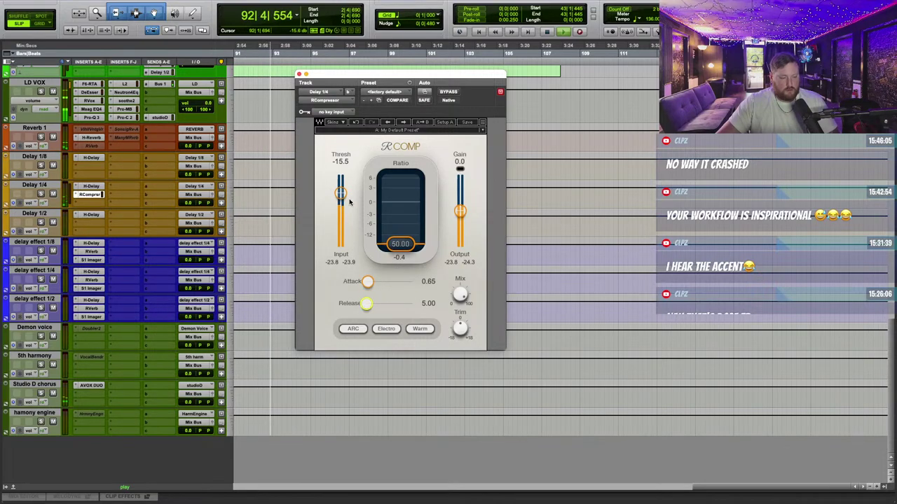
drag(342, 201, 341, 220)
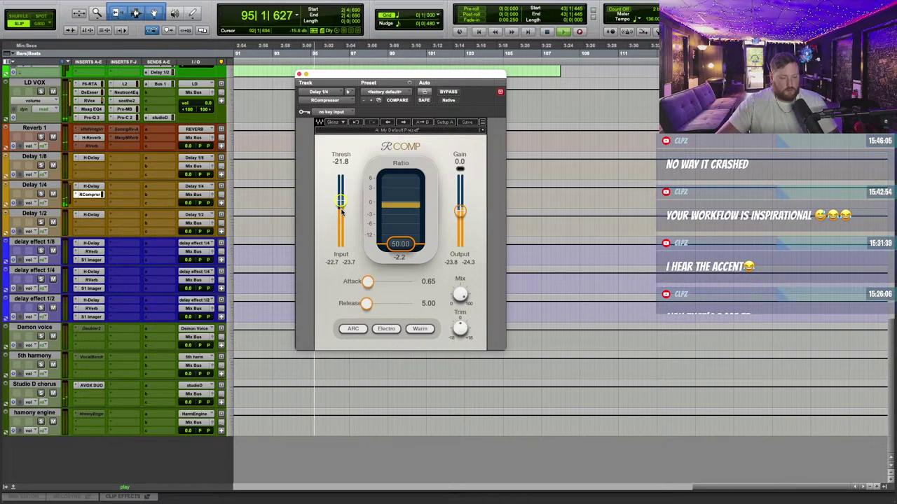
drag(340, 206, 341, 204)
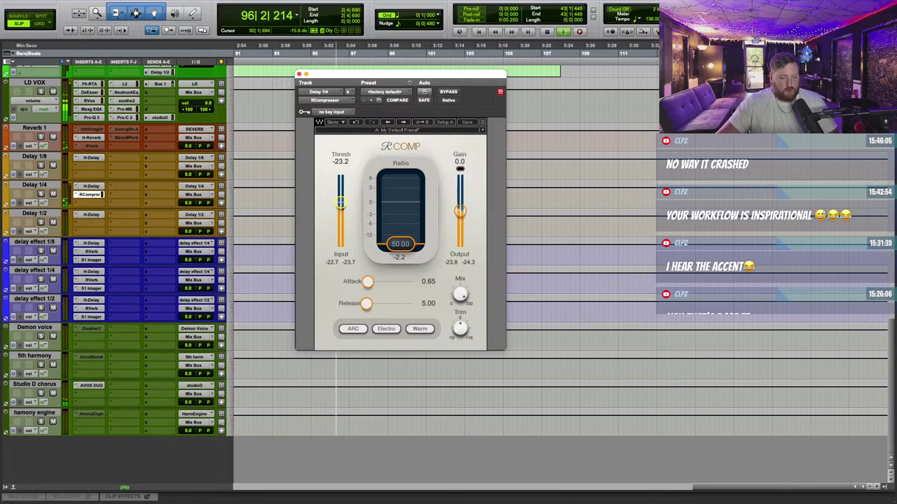
click(299, 74)
Step: Delete the empty ends of the Hook, Verse 1 and Verse 1.dup1 clips from just after bar 96|4
scroll(516, 337, up, 15)
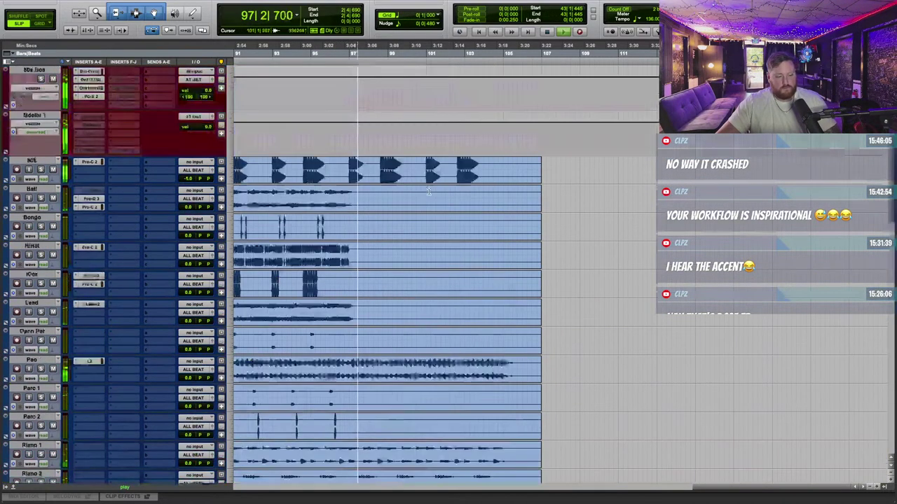
scroll(516, 337, down, 5)
drag(596, 382, 348, 478)
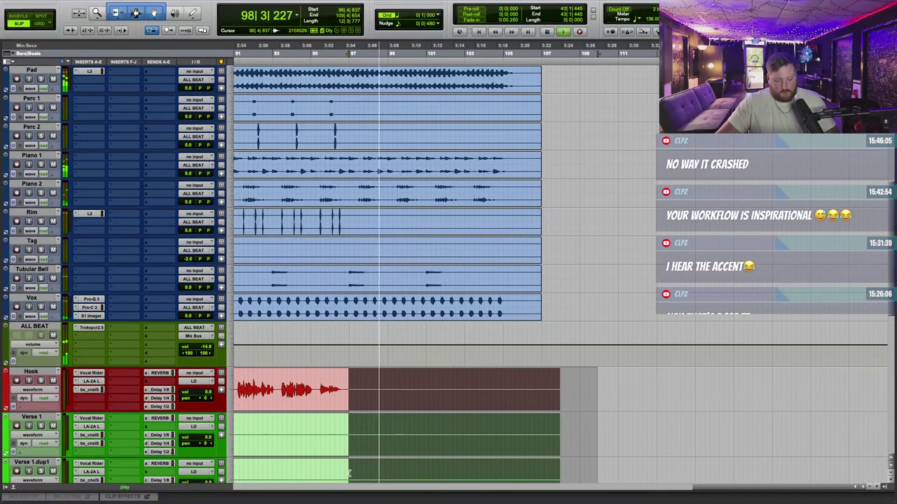
key(BackSpace)
Step: Try a short Master 1 volume fade-out from about bar 106 to the end of the beat clips, audition it and remove it
scroll(629, 248, up, 10)
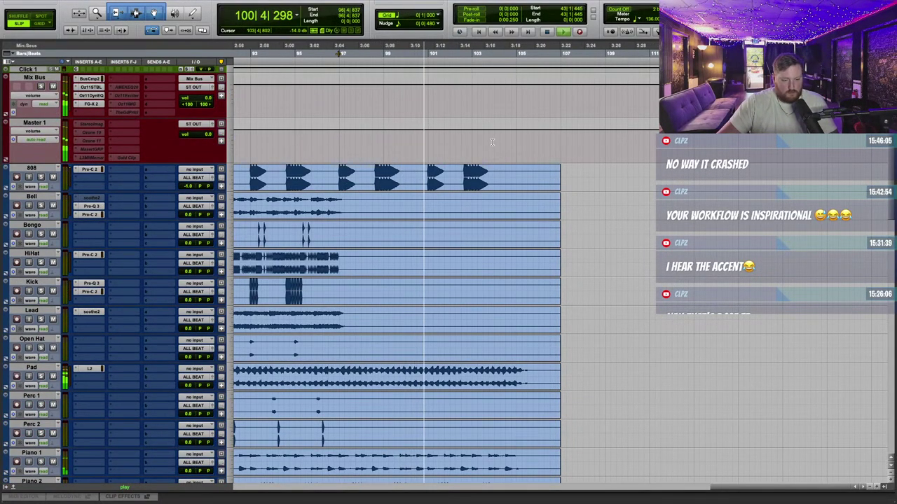
scroll(625, 234, right, 3)
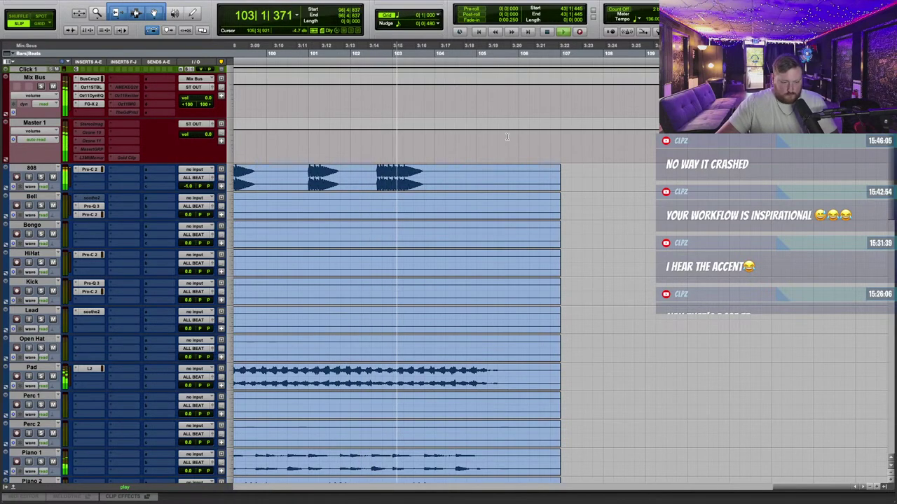
scroll(535, 264, down, 5)
scroll(535, 199, up, 5)
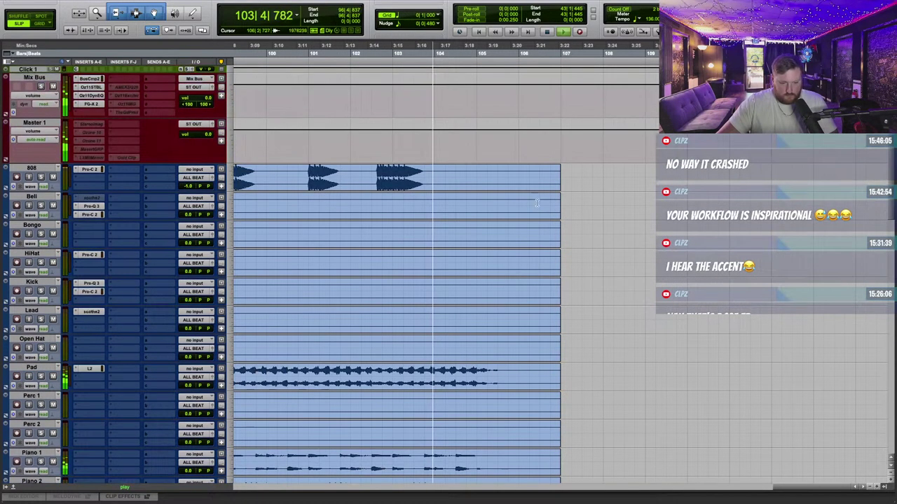
super+click(520, 131)
drag(522, 130, 561, 162)
click(579, 232)
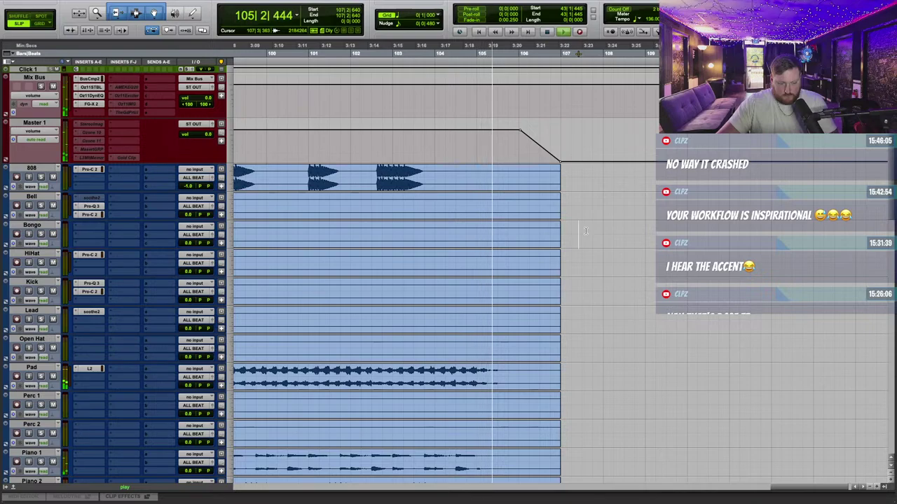
click(415, 53)
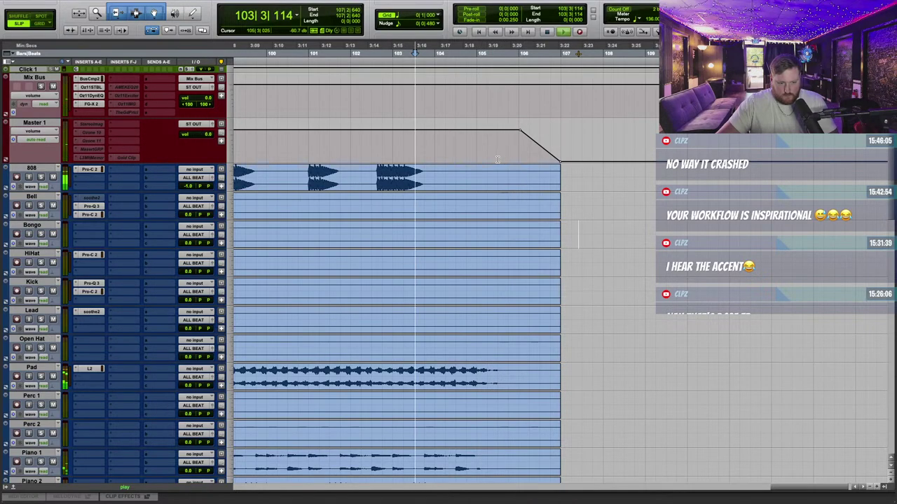
drag(492, 142, 583, 143)
key(Delete)
Step: Play from bar 95|4 and draw a Master 1 volume fade-out from about bar 97 to bar 103, bending it slightly upward near bar 100
click(254, 55)
scroll(363, 161, left, 3)
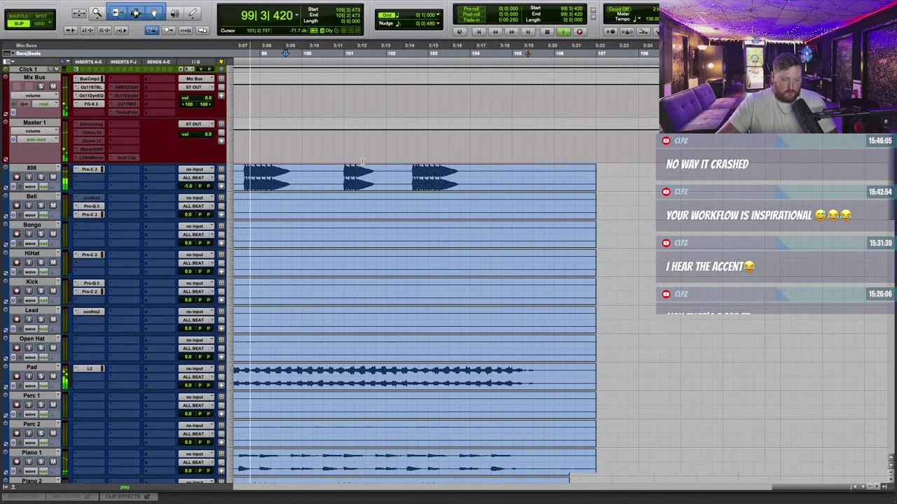
scroll(363, 162, down, 5)
click(243, 53)
scroll(462, 228, up, 5)
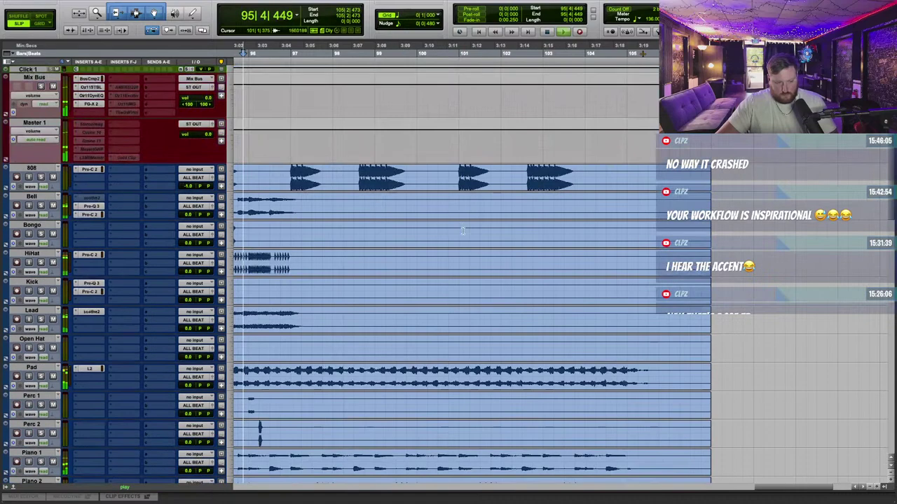
super+click(321, 130)
drag(502, 130, 545, 162)
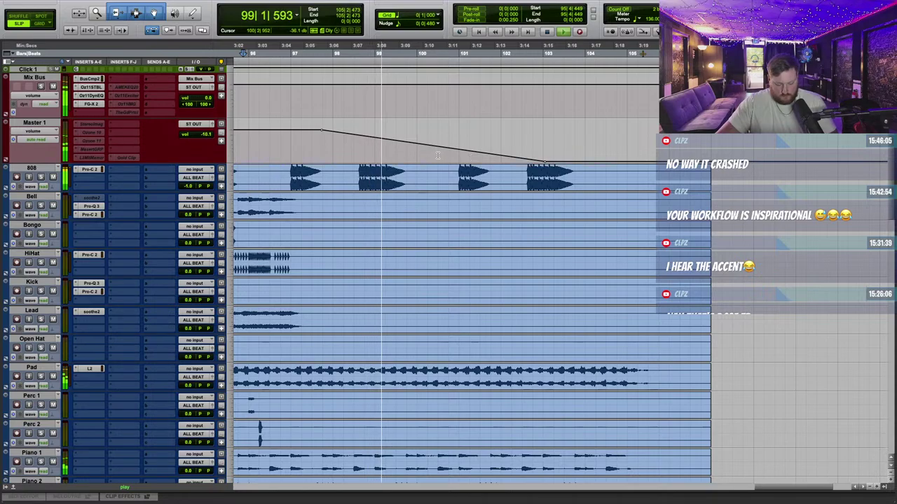
mouse_move(449, 154)
mouse_down()
mouse_move(438, 153)
mouse_move(447, 145)
mouse_up()
key(t)
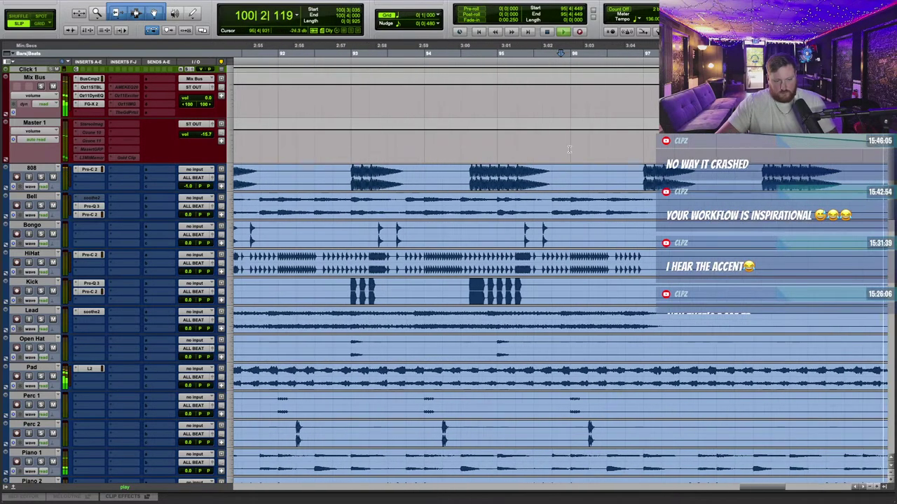
key(space)
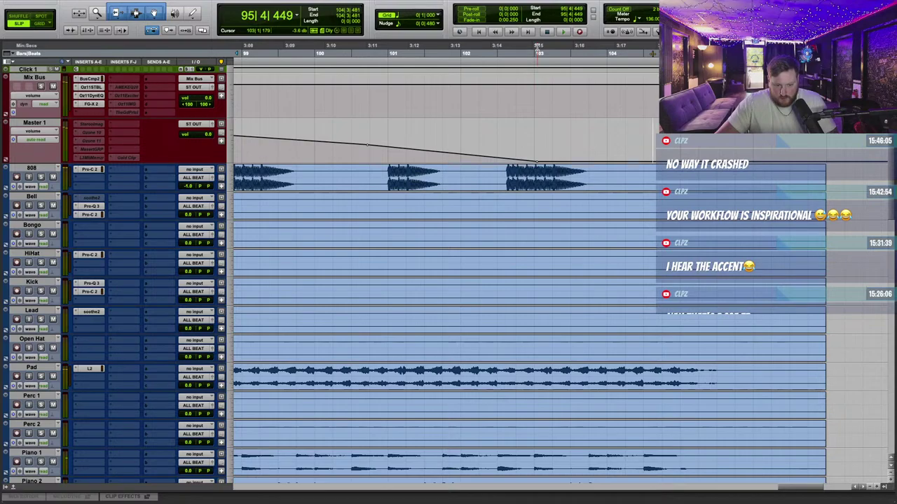
Step: Select the song from its start to the end of the fade and bounce it offline as a 24-bit, 48 kHz WAV named Surrender_mix
drag(538, 49, 276, 176)
key(super+alt+b)
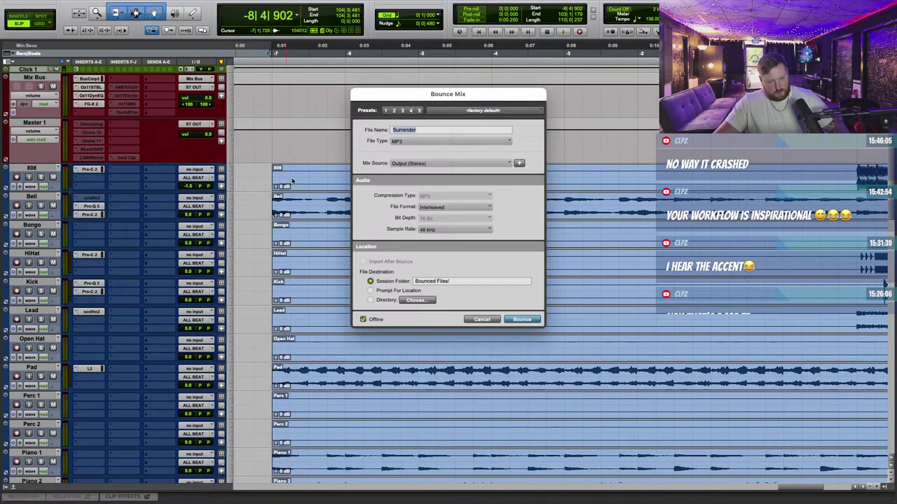
click(424, 140)
click(421, 130)
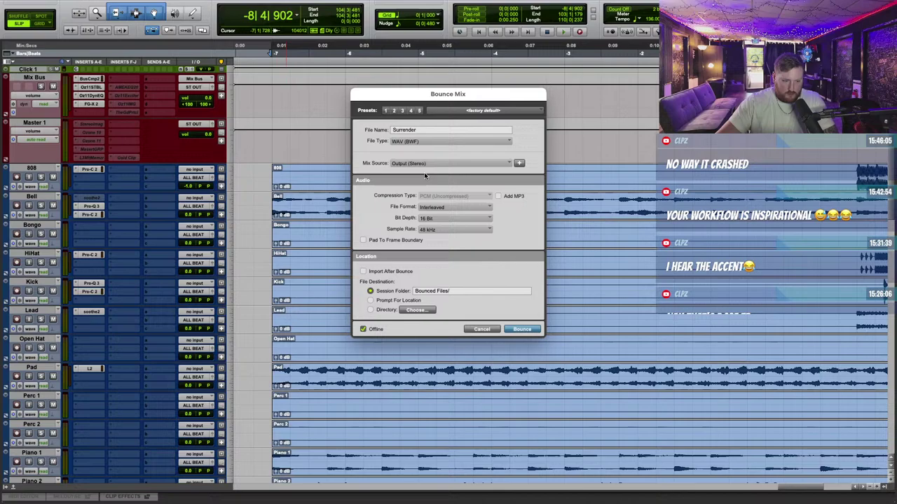
click(432, 220)
click(439, 230)
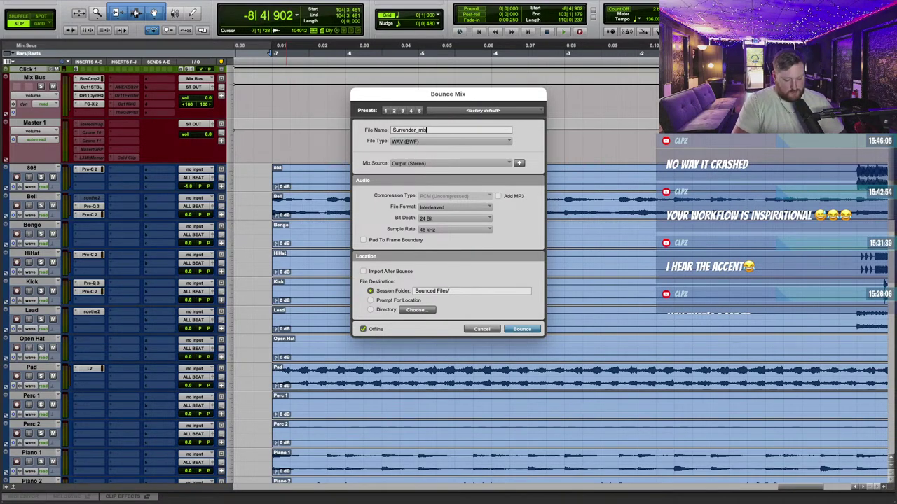
click(530, 330)
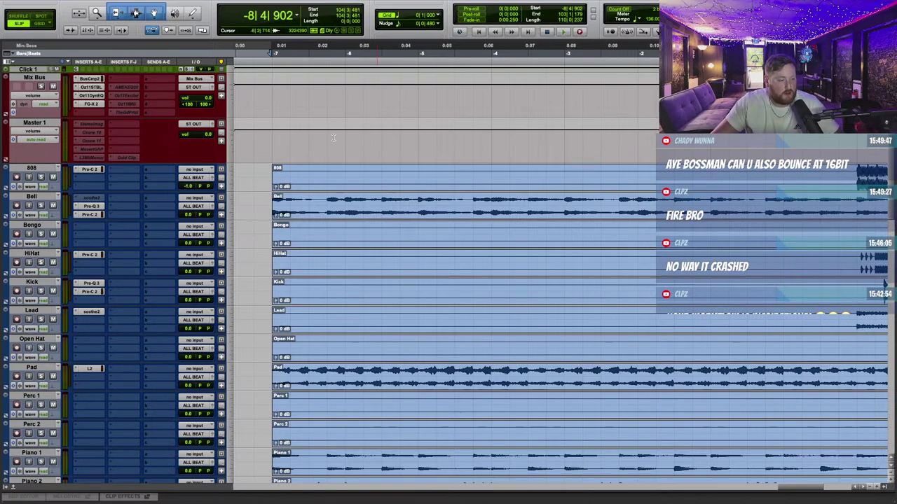
Step: Take the Edit window out of full screen, put it away, and switch to the EngineEars song mix upload page
click(25, 17)
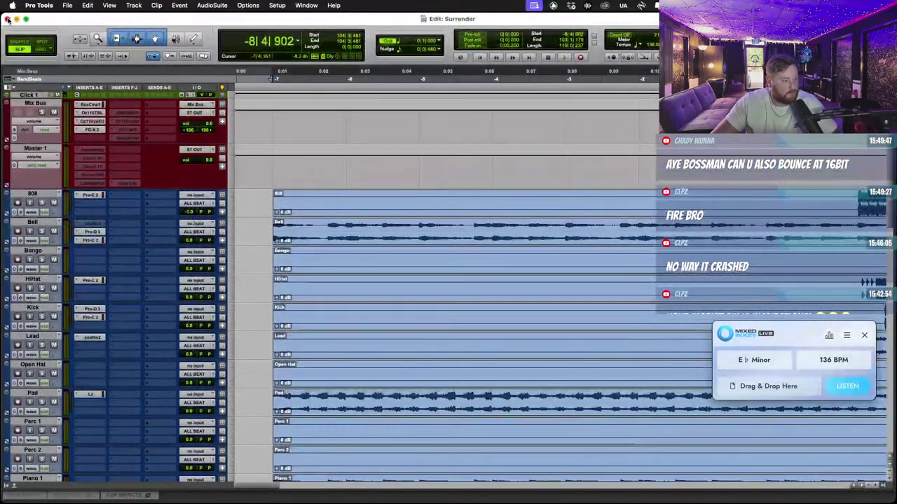
click(16, 19)
key(ctrl+Right)
key(ctrl+Right)
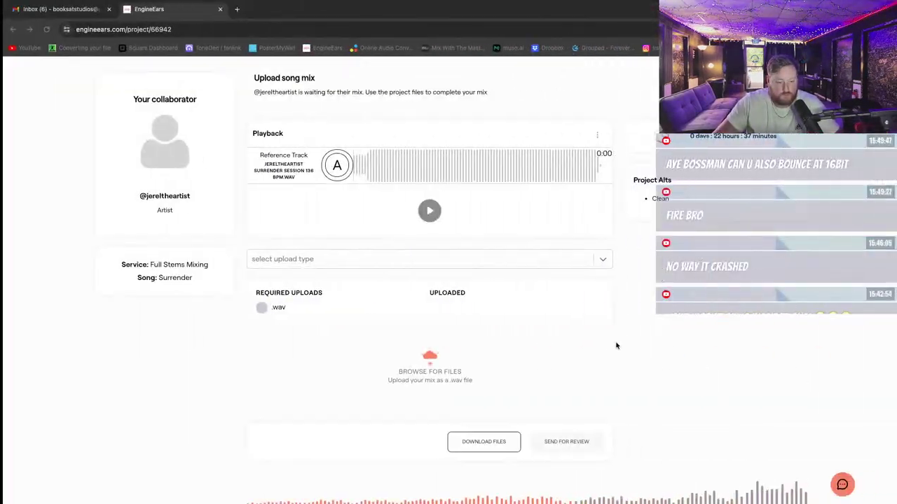
Step: Move the desktop copies of the artist's Surrender Session 136 BPM WAV and folder to the Trash
key(ctrl+Left)
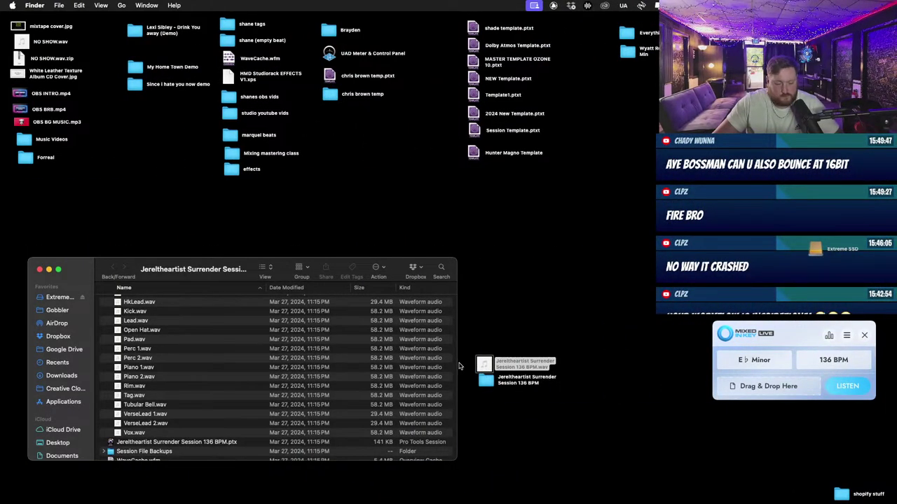
drag(506, 403, 481, 366)
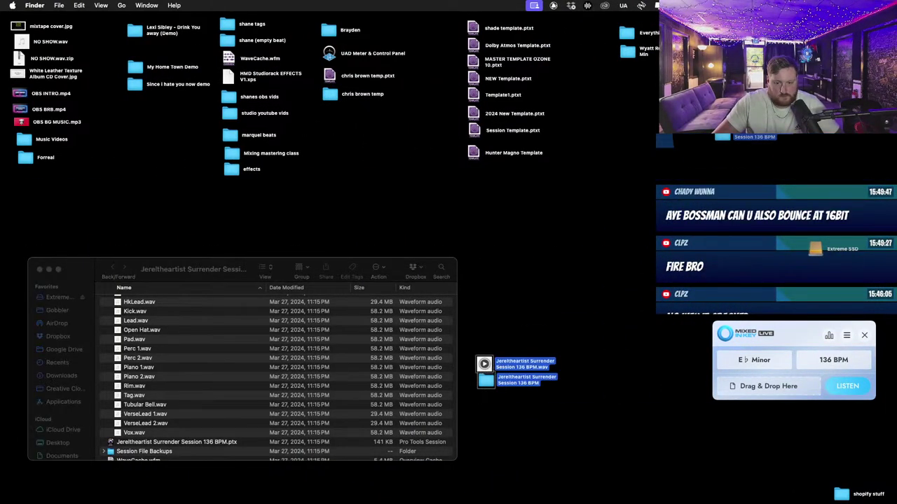
key(super+BackSpace)
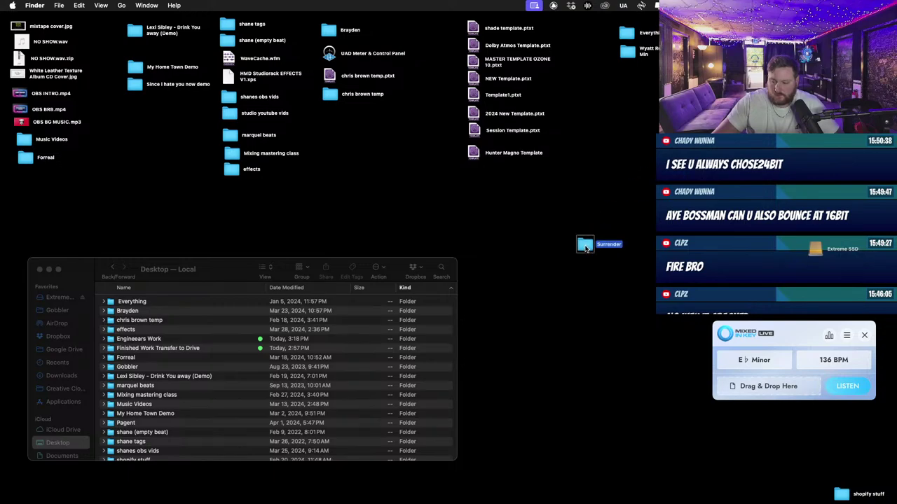
Step: Find Surrender_mix_1.wav in the Surrender folder's Bounced Files and upload it as the mix on the EngineEars project page
double_click(589, 249)
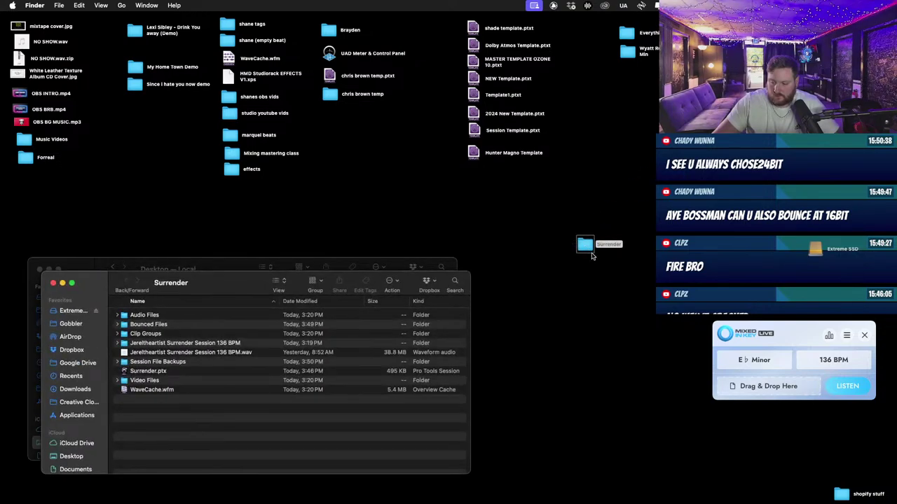
drag(218, 286, 439, 299)
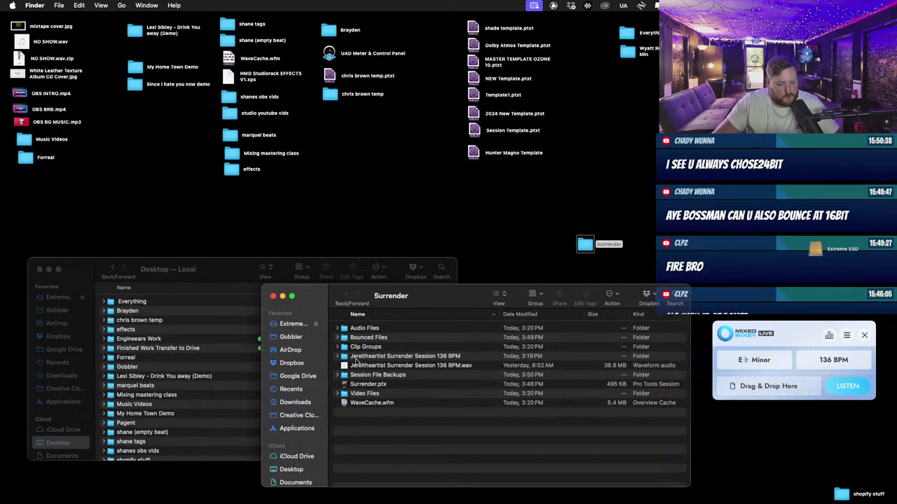
click(350, 337)
click(337, 337)
click(402, 348)
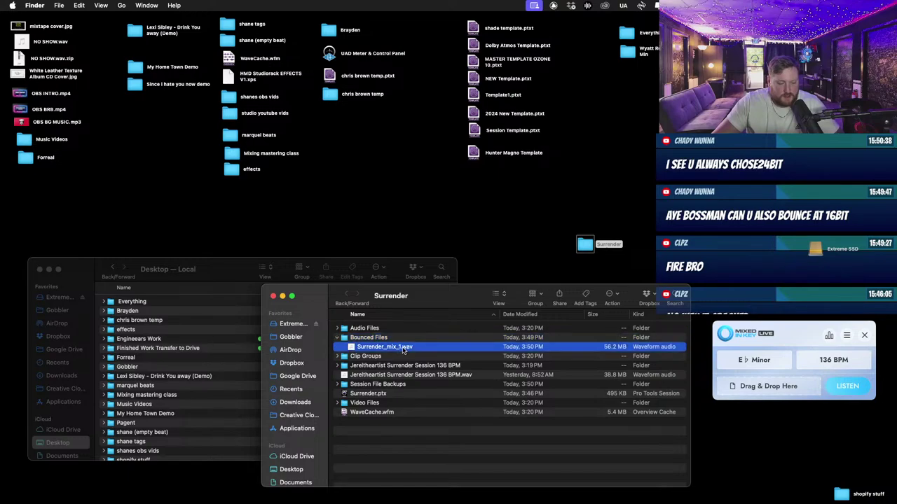
drag(403, 350, 513, 387)
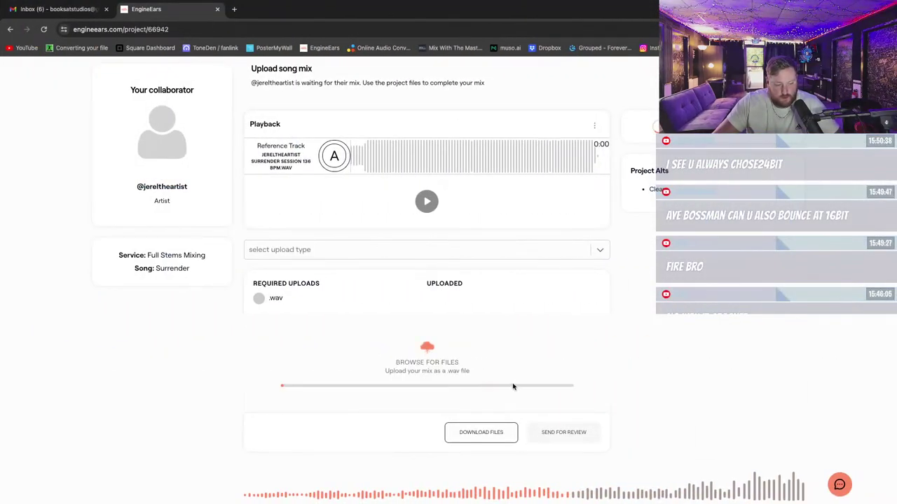